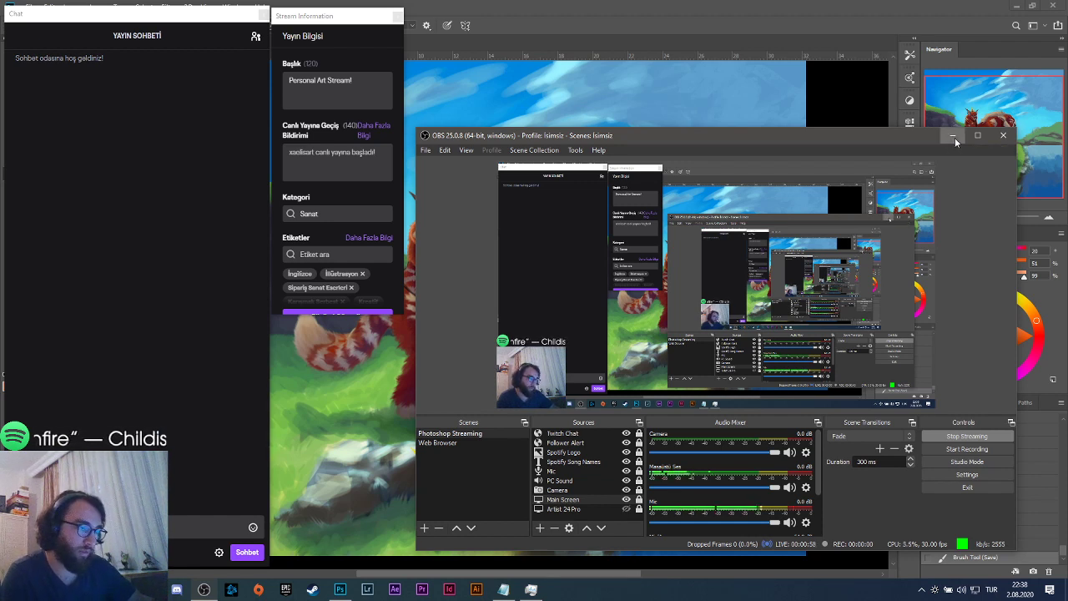
Minimise OBS to return to the Photoshop painting and frame the small seated creature at 100% zoom, ready for brushwork.
left_click(954, 137)
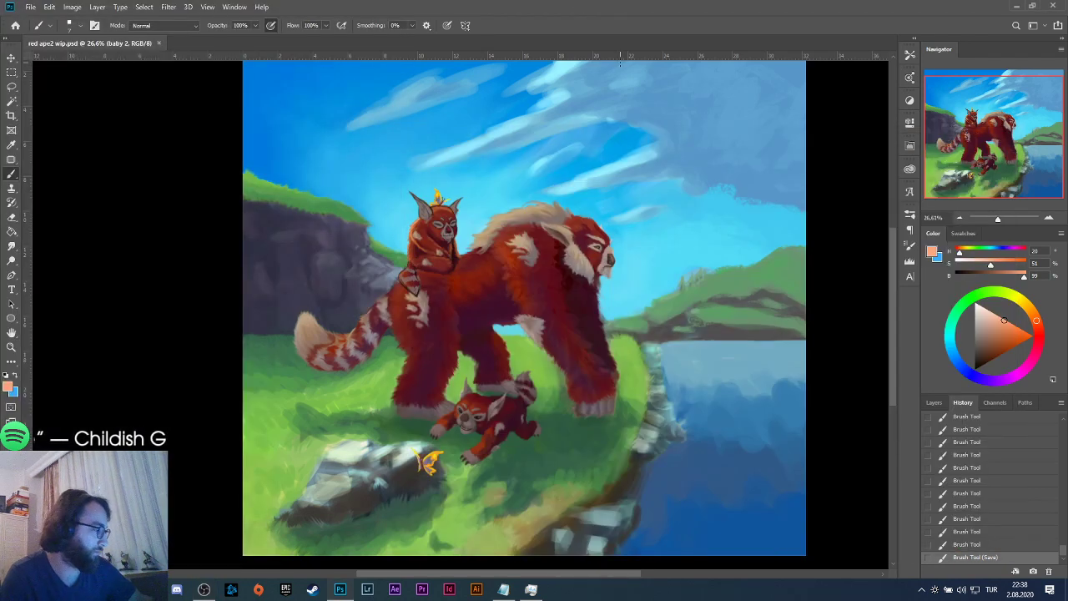
left_click(11, 346)
left_click_drag(392, 184, 468, 282)
scroll(468, 281, "up", 1)
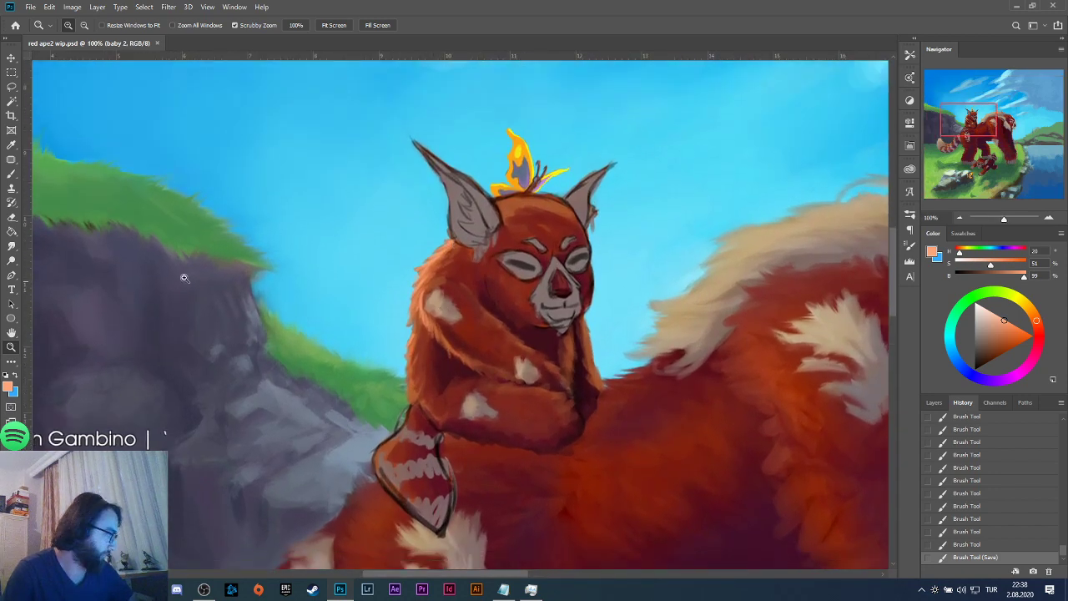
left_click(84, 25)
left_click(288, 204)
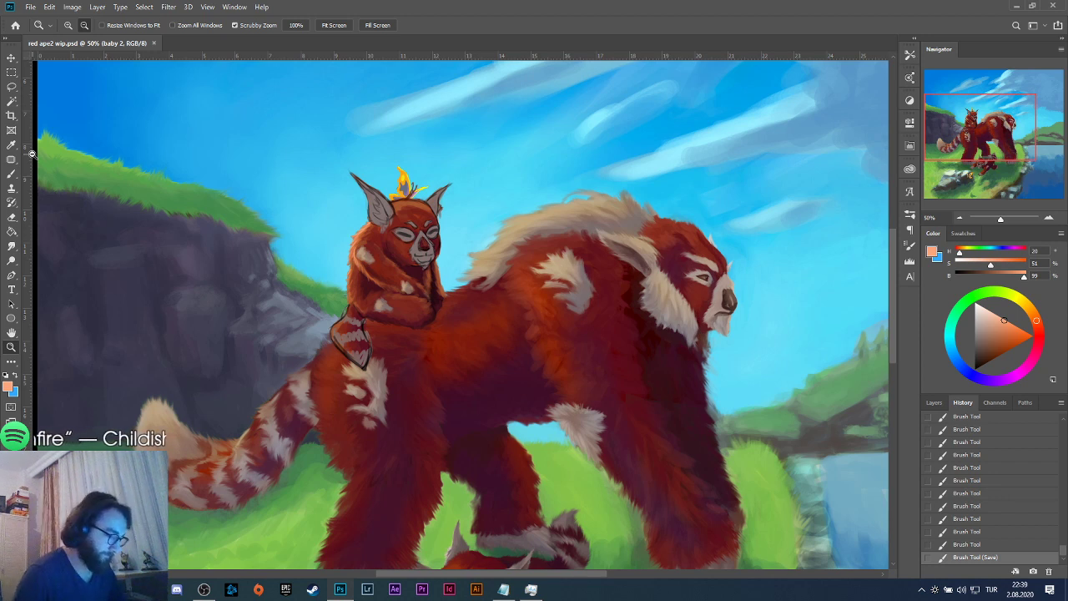
key("b")
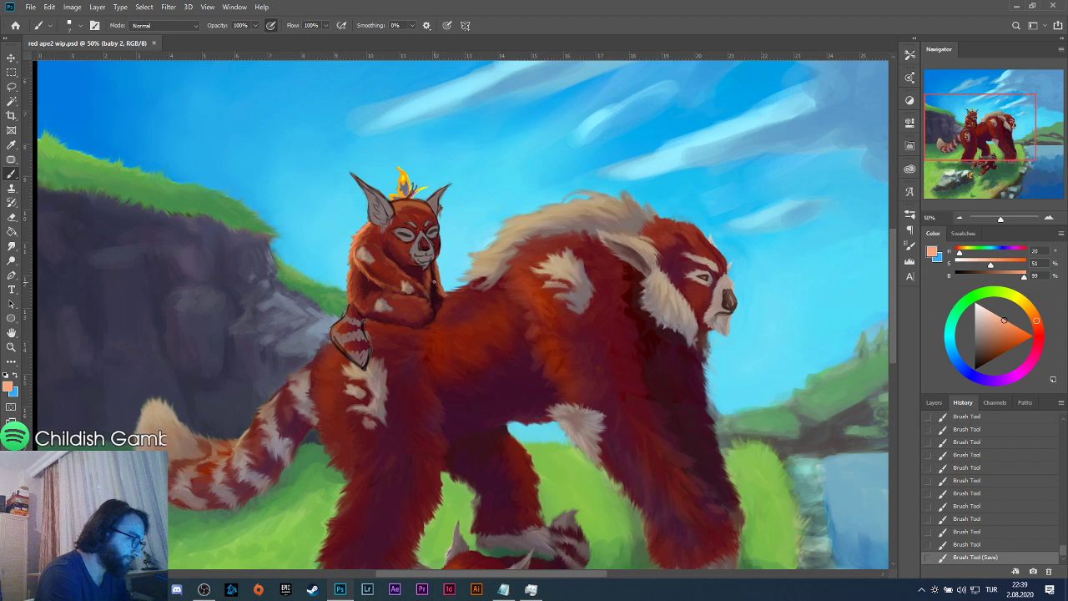
mouse_move(433, 282)
left_mouse_down()
mouse_move(501, 275)
mouse_move(513, 286)
left_mouse_up()
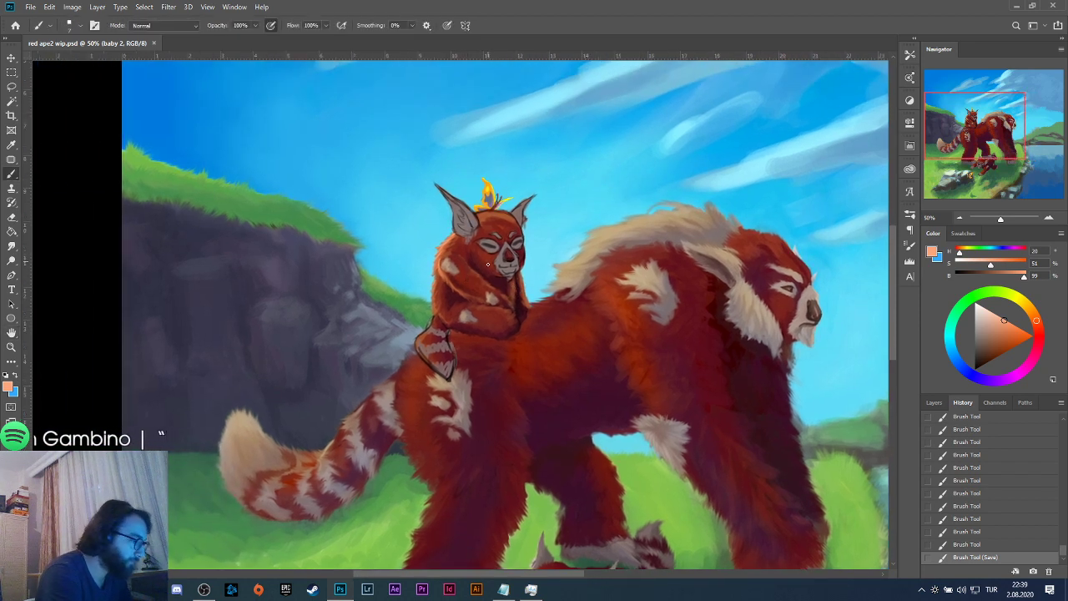
left_click(11, 346)
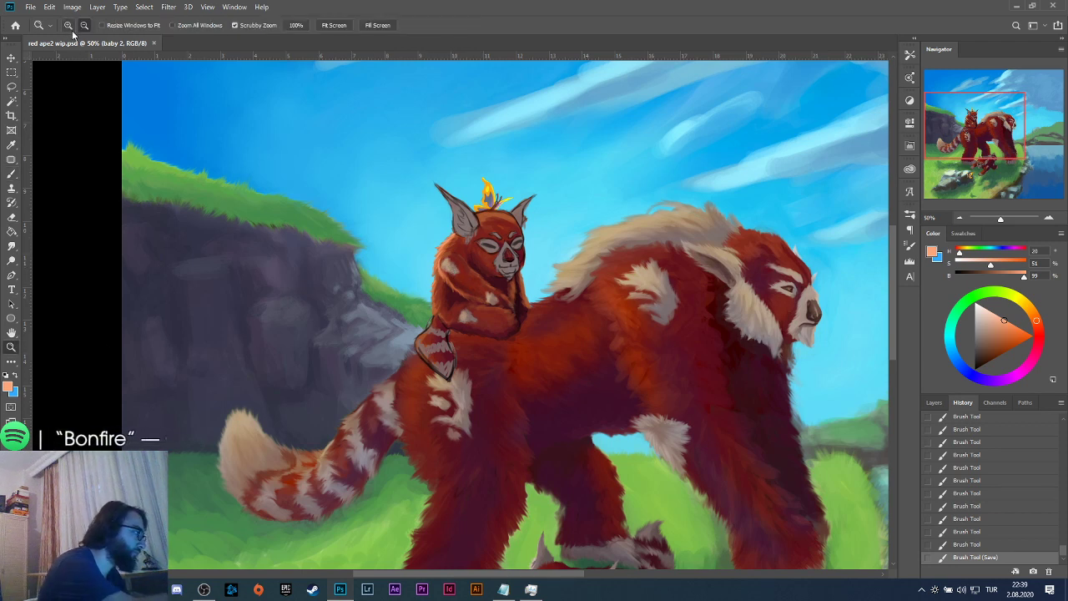
left_click(461, 279)
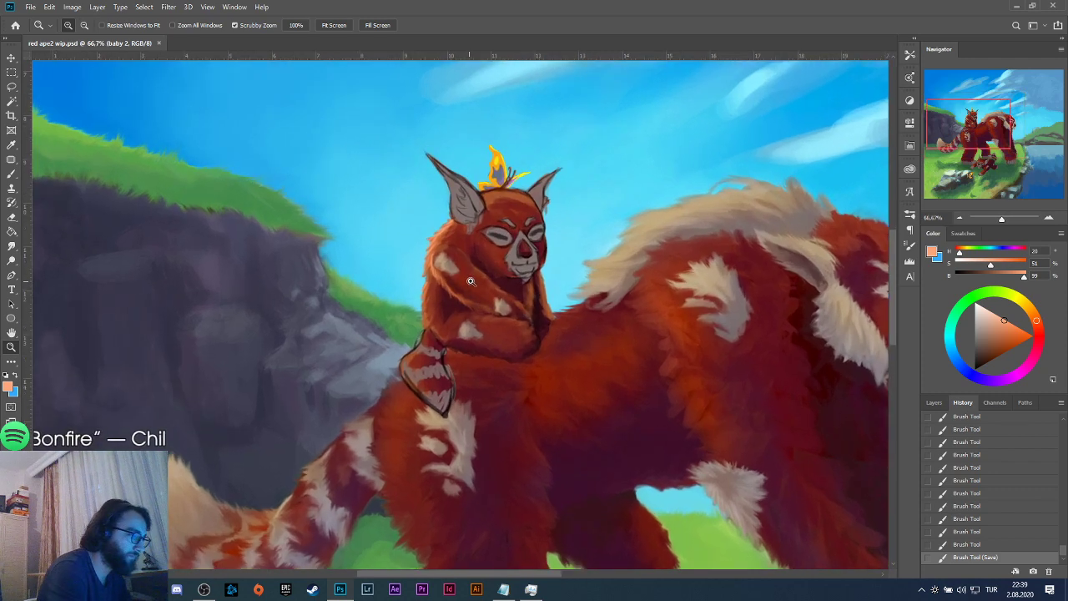
left_click(470, 281)
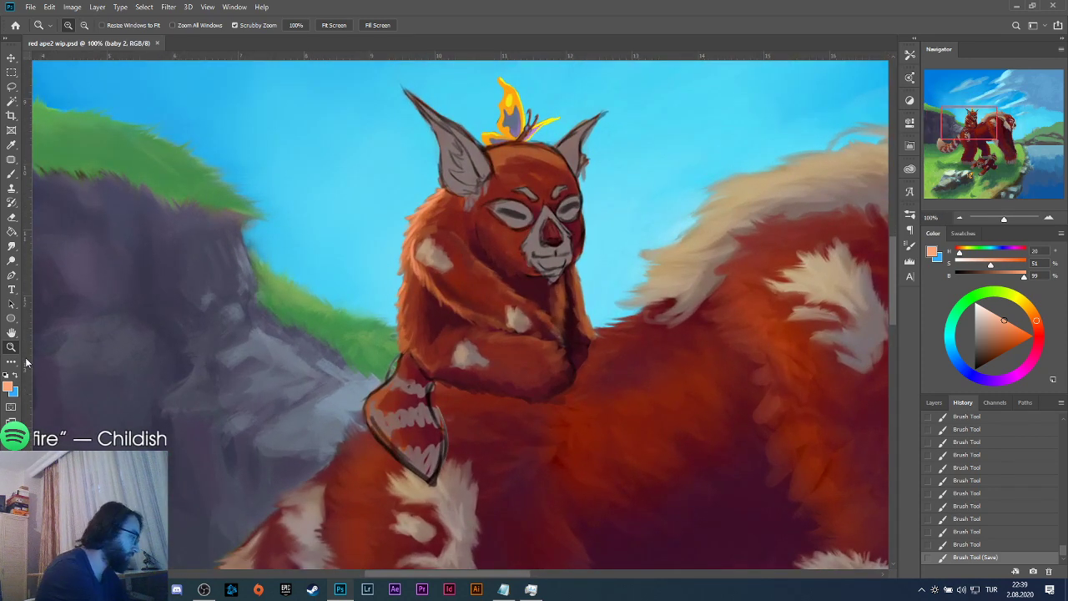
key("b")
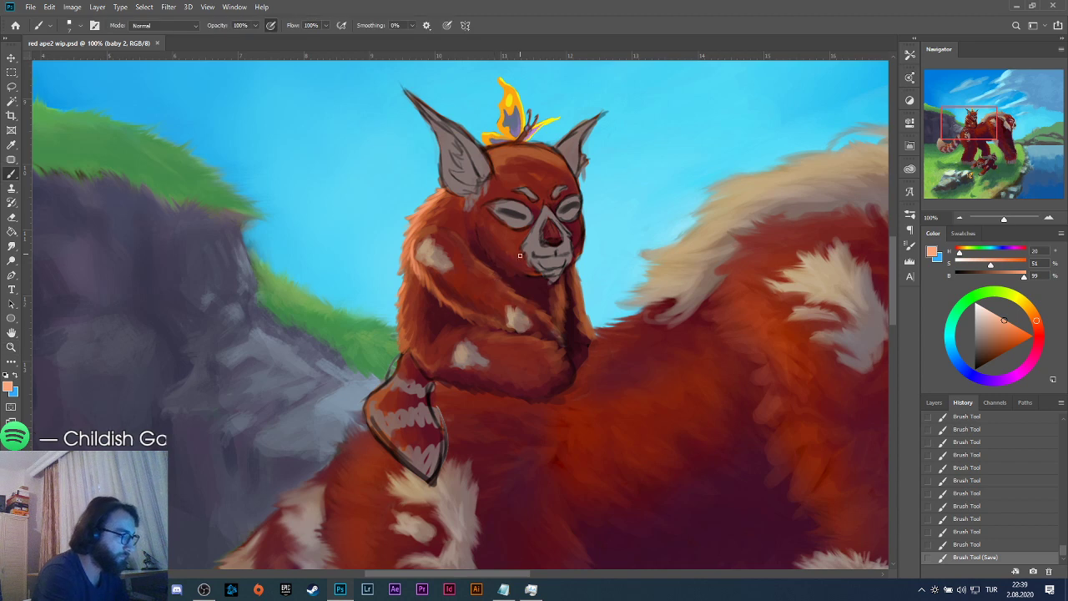
Sample the reddish brown of the small creature's fur and paint short fur strokes on its far arm below the chin.
left_click(561, 327, "alt")
left_click_drag(567, 294, 555, 303)
left_click(556, 311)
left_click(575, 307)
left_click(569, 310)
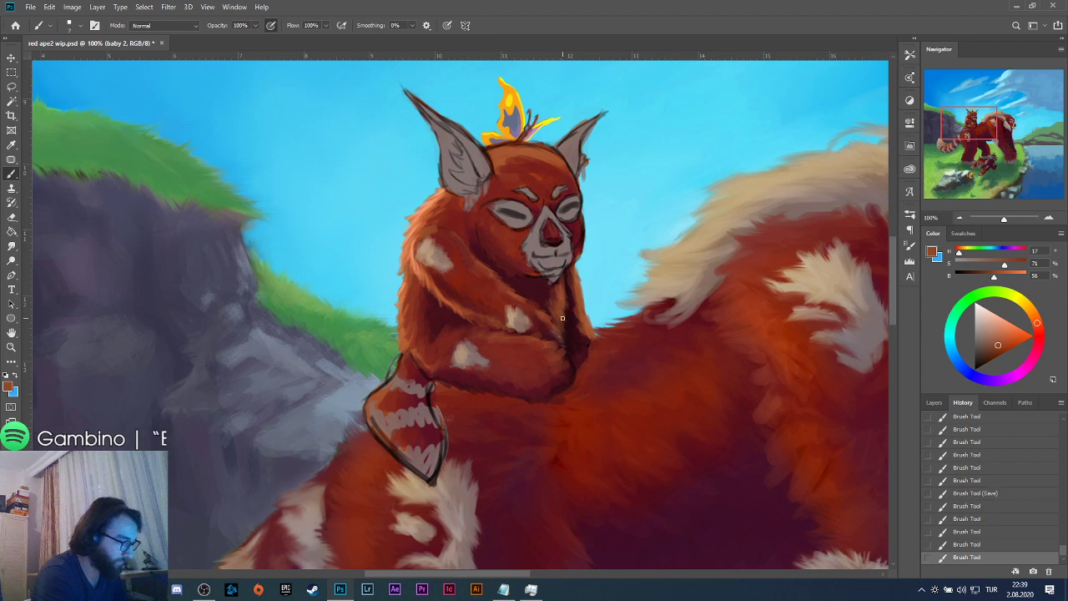
left_click(563, 315)
left_click(579, 290)
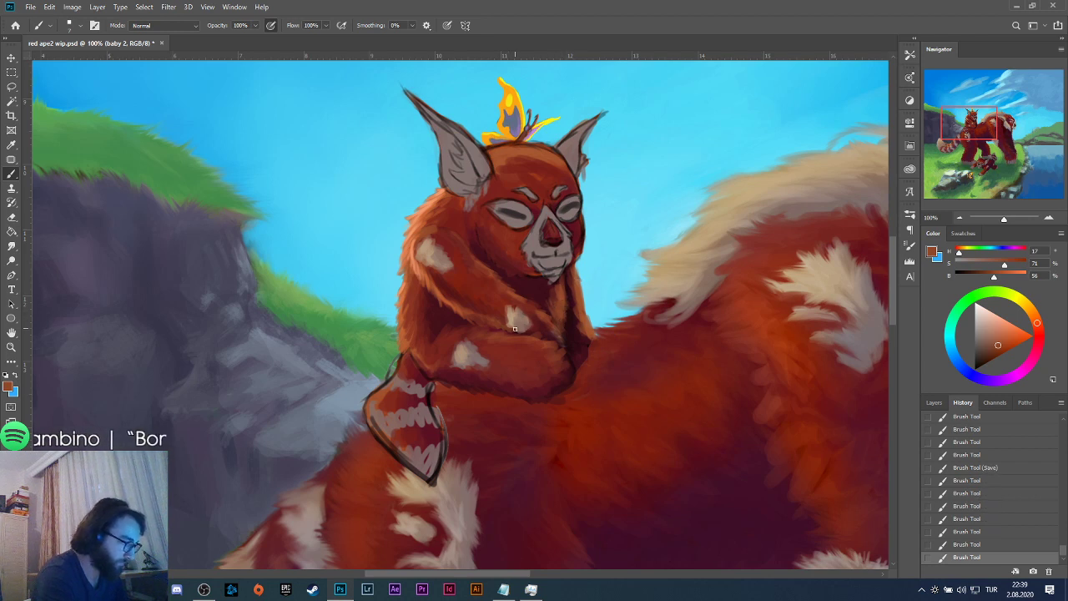
Paint light-orange fur highlights sampled from the shoulder along the far arm's outer edge, and resample brown from the arm's lower fur.
left_click(420, 239, "alt")
left_click(578, 273)
left_click(580, 275)
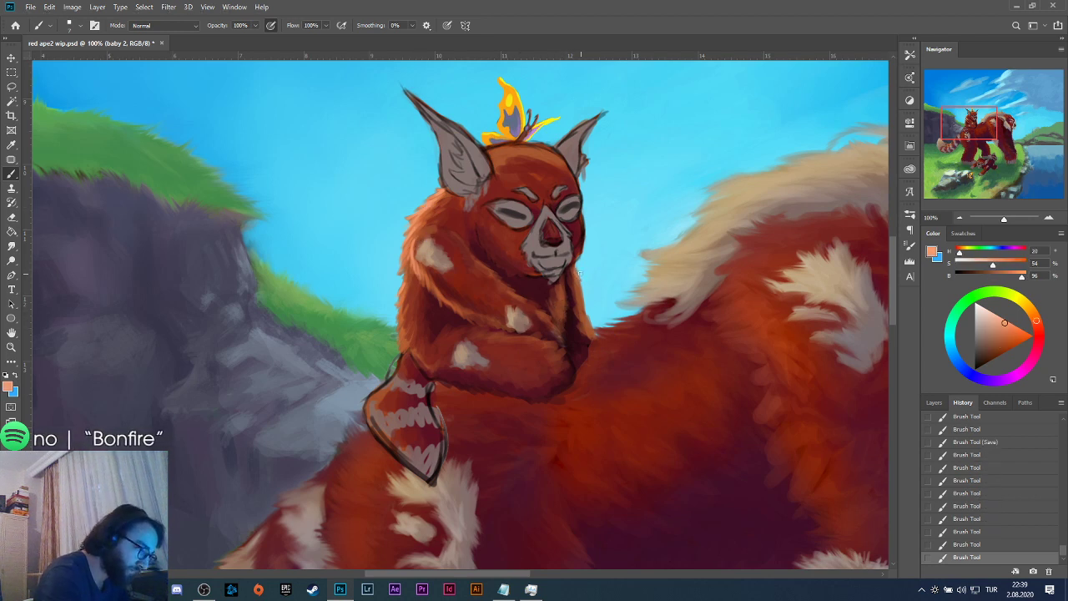
left_click(580, 277)
left_click(581, 281)
left_click(581, 284)
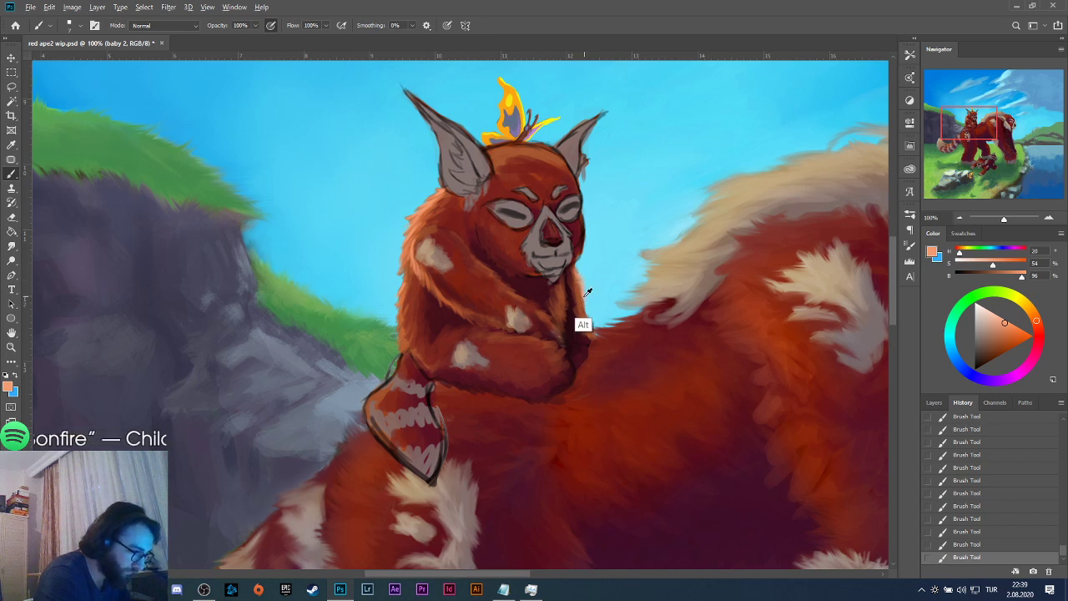
left_click(574, 317, "alt")
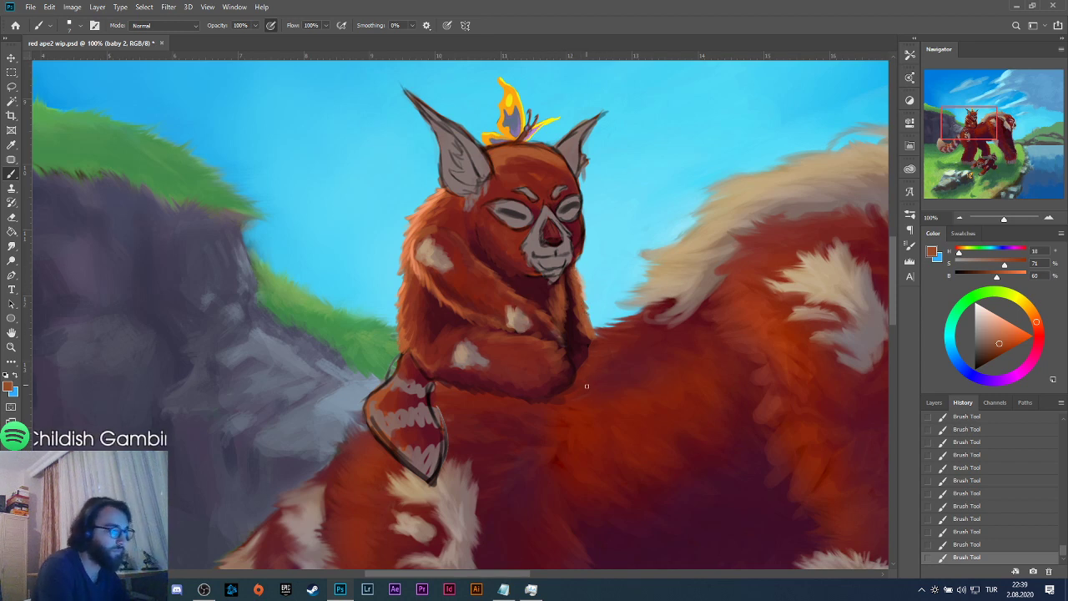
Erase excess paint around the small creature's elbow and along the underside of its folded arm.
key("e")
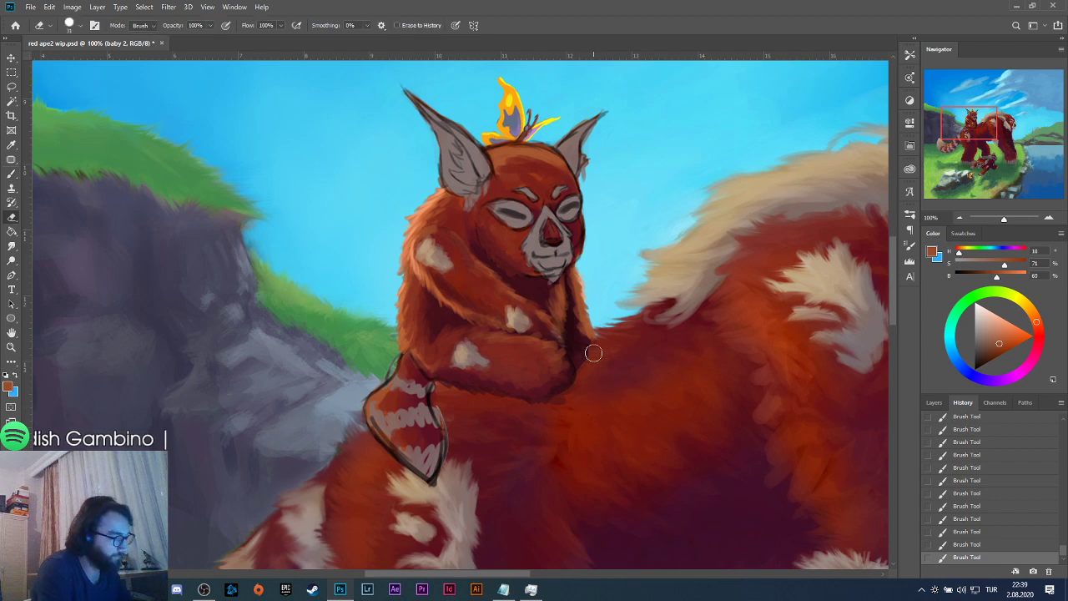
mouse_move(591, 351)
left_mouse_down()
mouse_move(618, 361)
mouse_move(578, 361)
mouse_move(580, 387)
mouse_move(596, 354)
left_mouse_up()
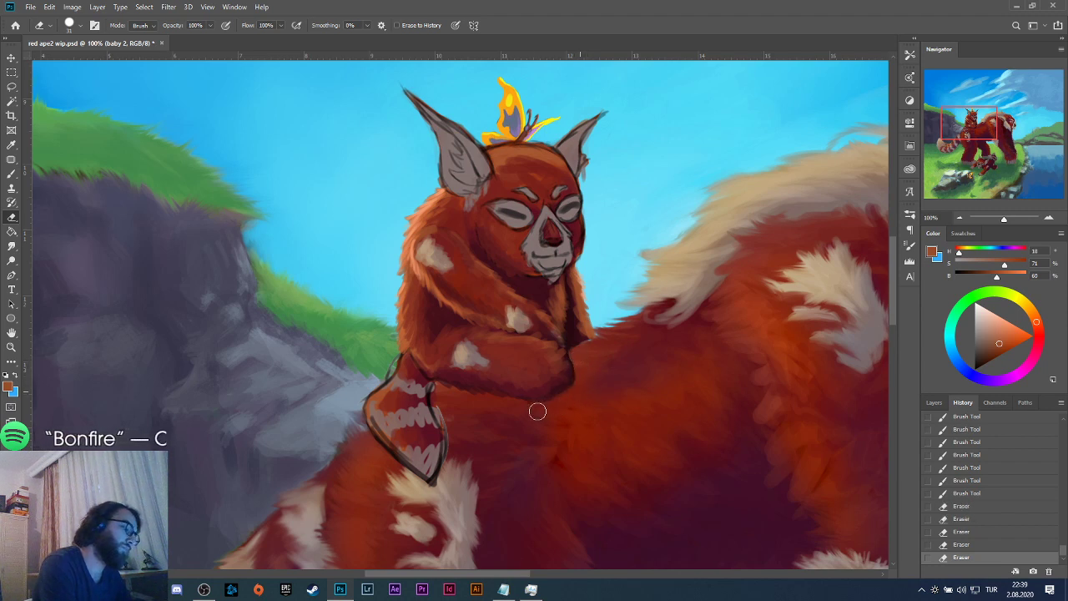
left_click_drag(559, 399, 575, 403)
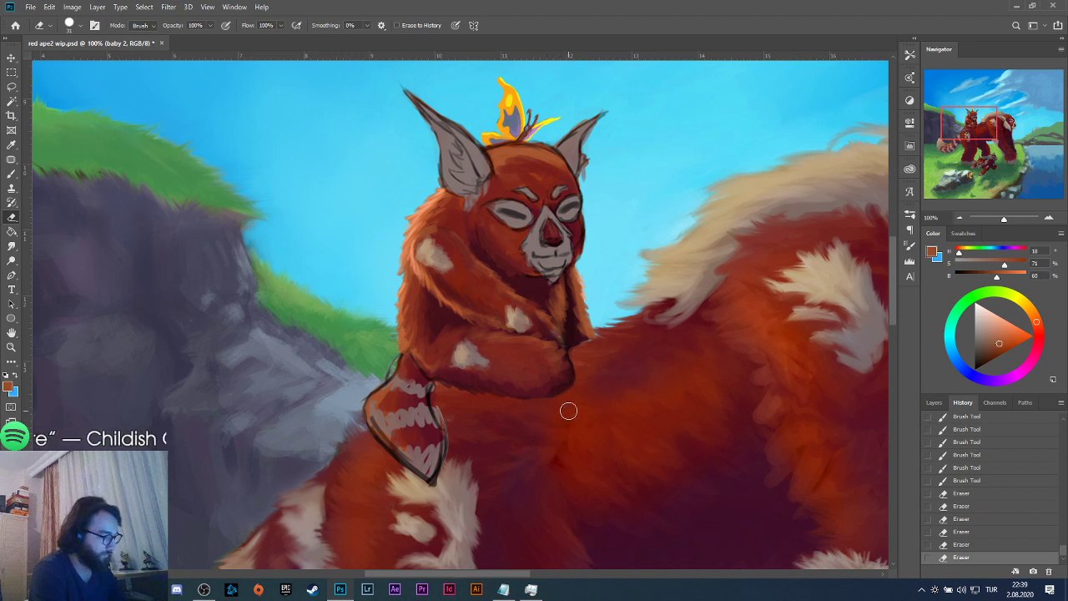
Sample the dark maroon shadow colour and paint small strokes into the crease between the far arm and the elbow.
key("b")
key("alt")
left_click(575, 338, "alt")
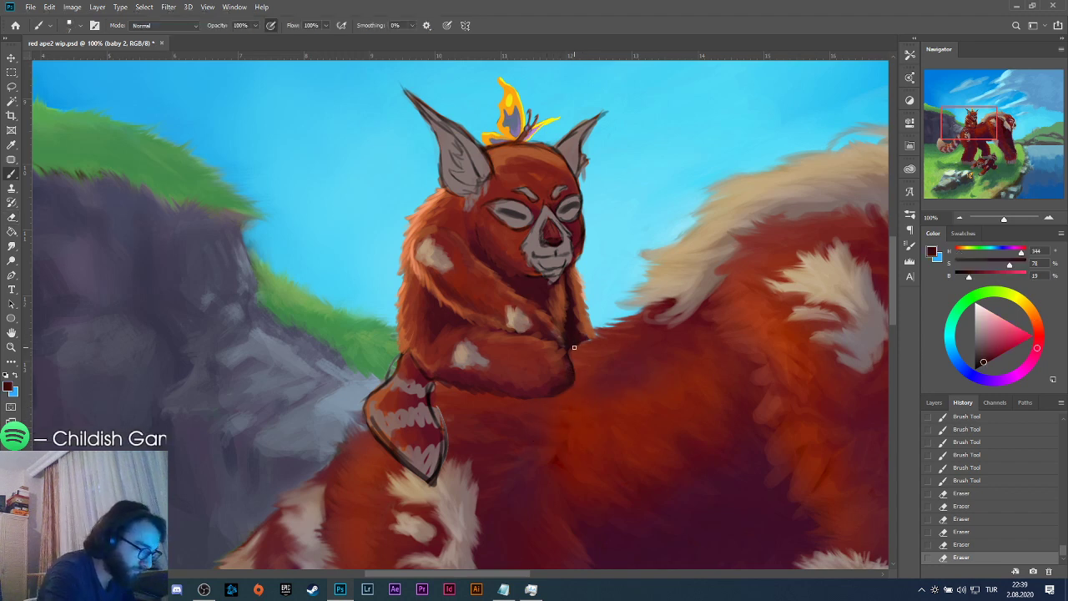
left_click(576, 342)
left_click(576, 342)
left_click(577, 342)
left_click(577, 342)
left_click(577, 342)
left_click(577, 342)
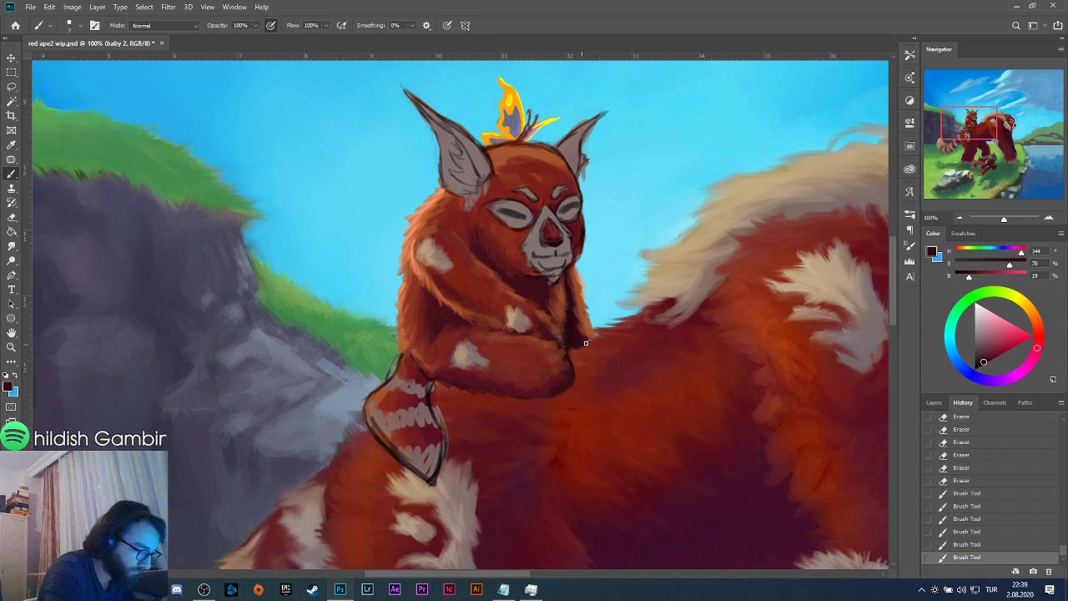
left_click(576, 343)
left_click(575, 343)
left_click(575, 344)
left_click(574, 345)
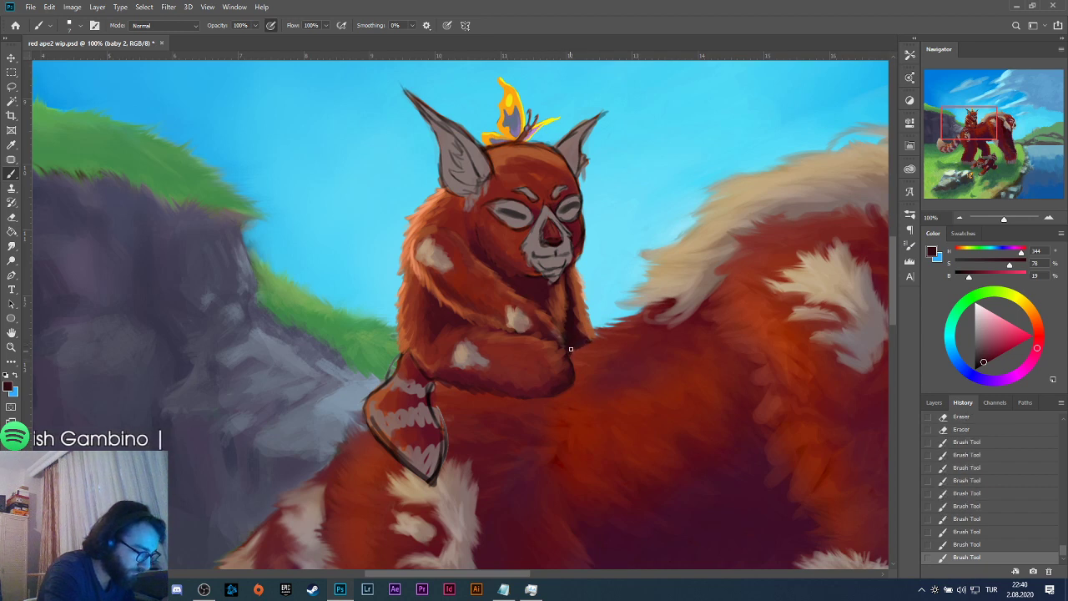
left_click(570, 349)
left_click(575, 351)
Outline and hatch a dark maroon cast shadow on the large creature's back beside the elbow, using sampled fur colours.
left_click(586, 377, "alt")
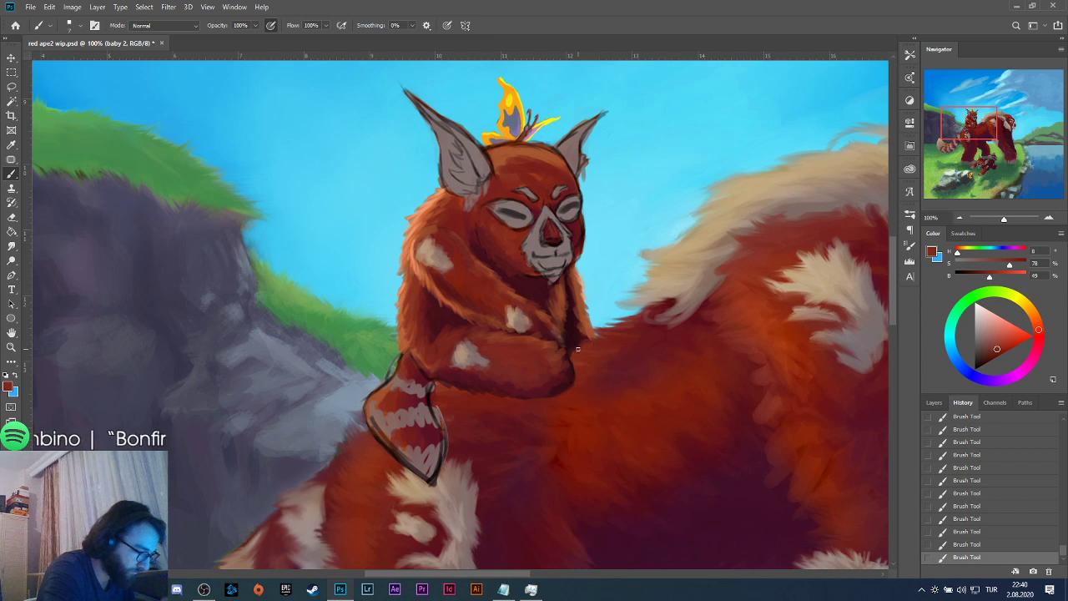
left_click(575, 367, "alt")
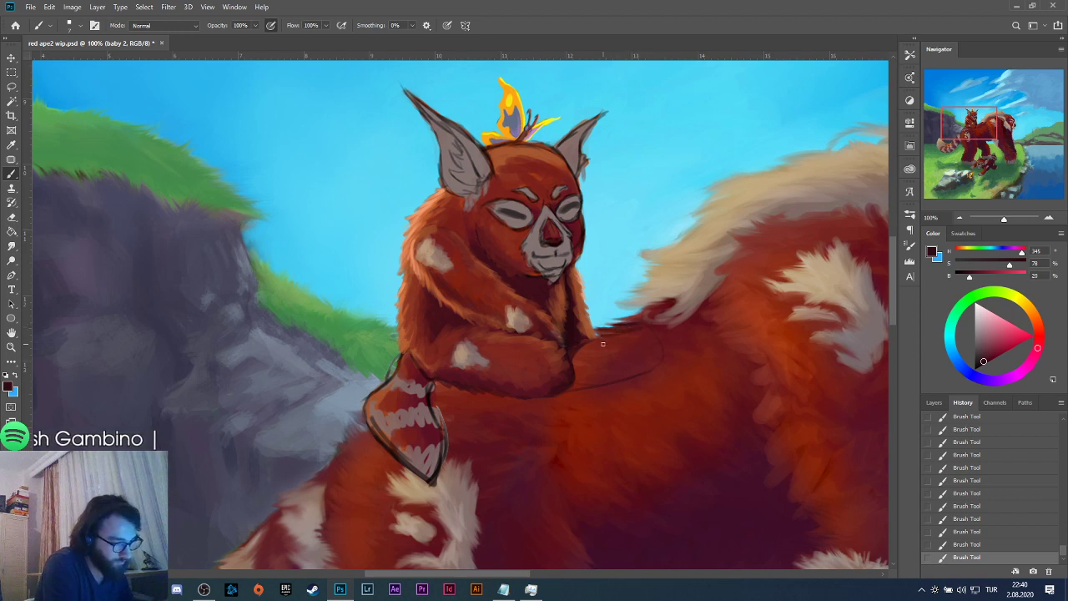
mouse_move(595, 346)
left_mouse_down()
mouse_move(572, 353)
mouse_move(604, 364)
mouse_move(578, 345)
mouse_move(591, 340)
mouse_move(575, 385)
mouse_move(587, 388)
mouse_move(563, 394)
mouse_move(619, 365)
left_mouse_up()
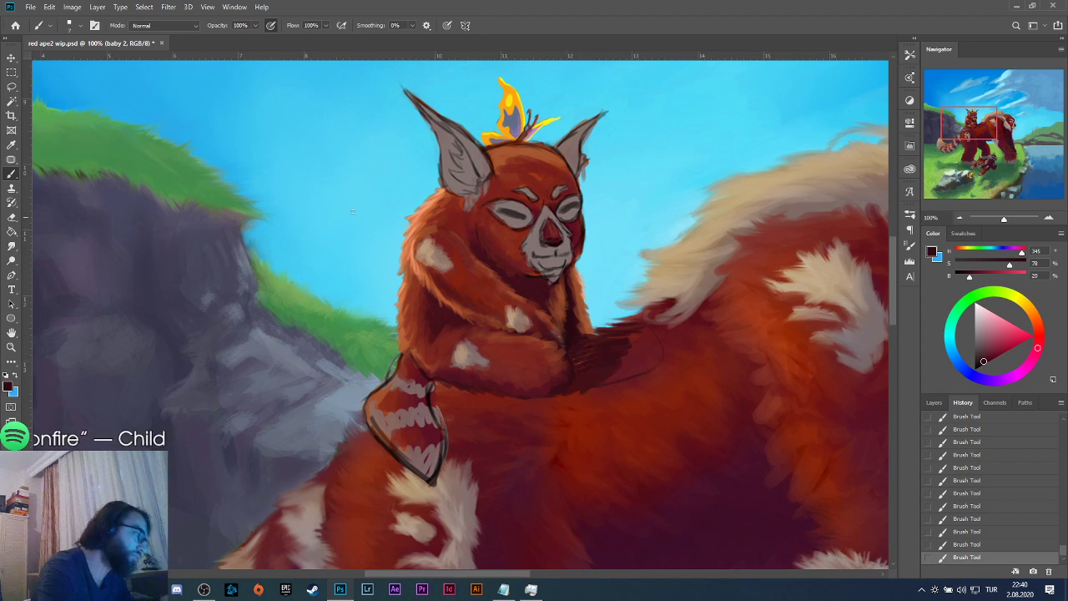
Fill in the cast shadow beside the elbow with the MB Soft Round brush, reducing its size from 150 px to 55 px.
left_click(69, 25)
left_click(200, 171)
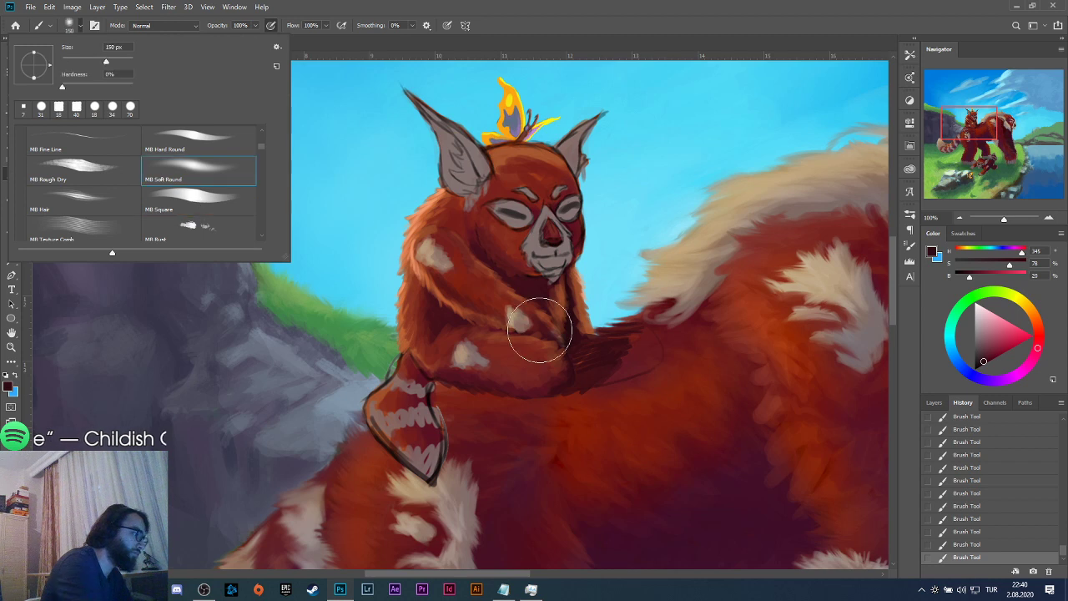
left_click(615, 369)
left_click(70, 25)
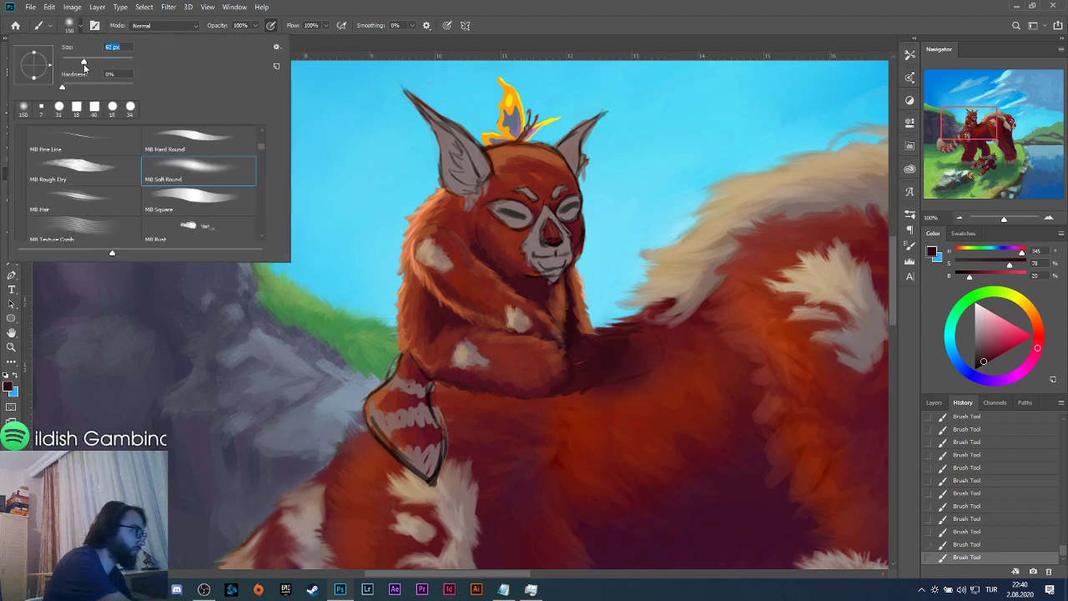
left_click(604, 372)
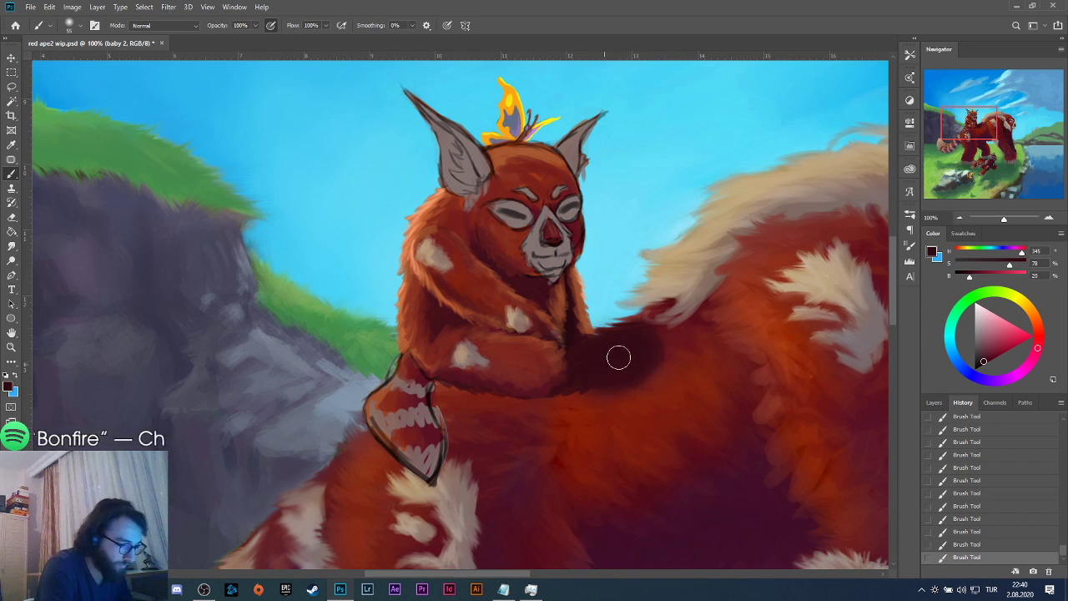
Soften the outer edges of the cast shadow on the large creature's back using a 150 px MB Soft Round eraser.
key("e")
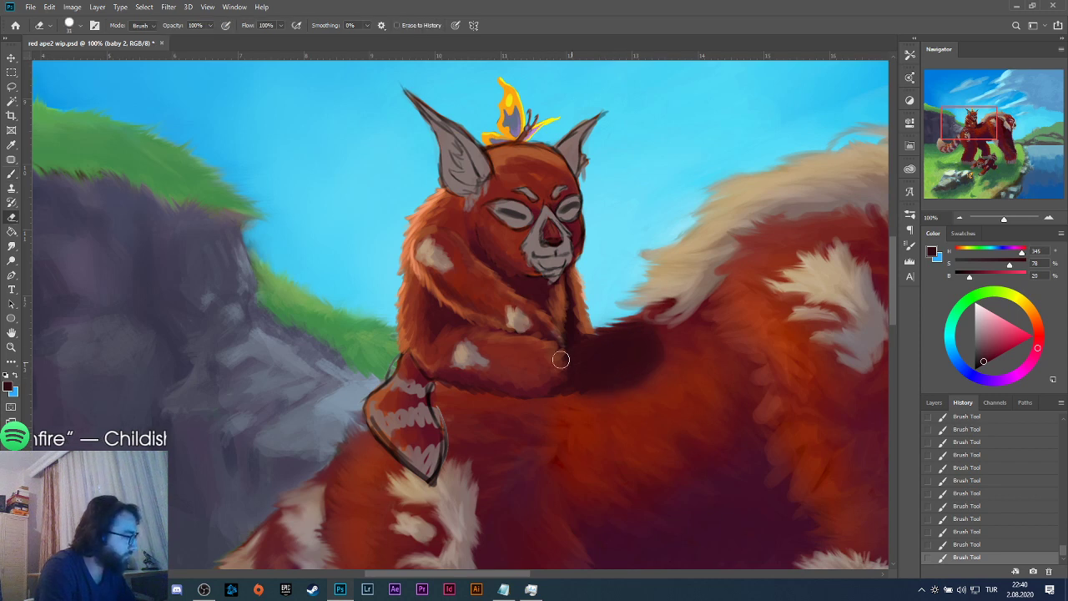
left_click(80, 25)
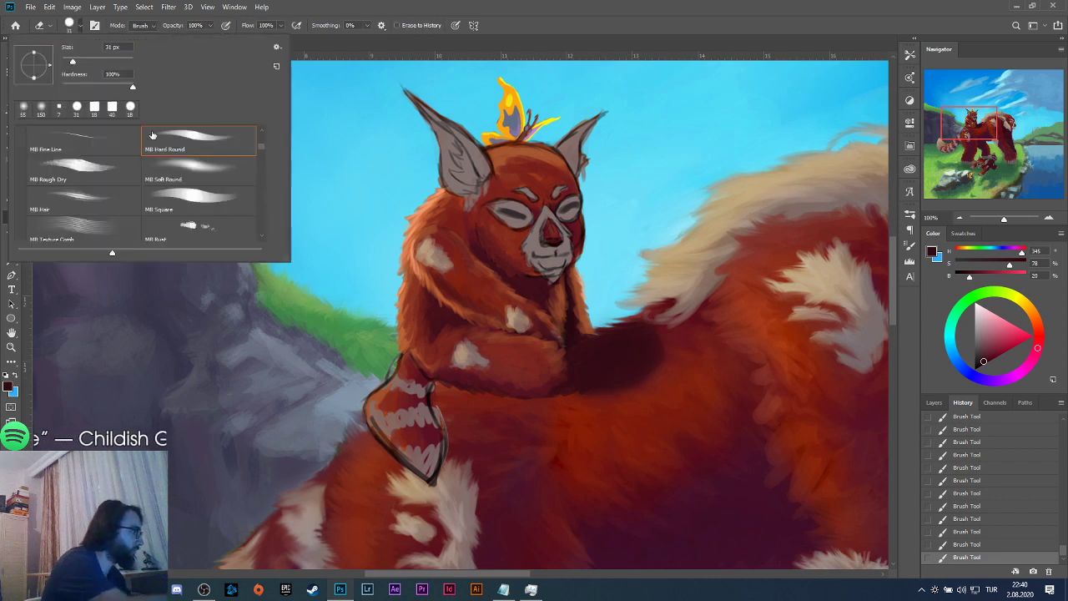
left_click(214, 172)
left_click(615, 412)
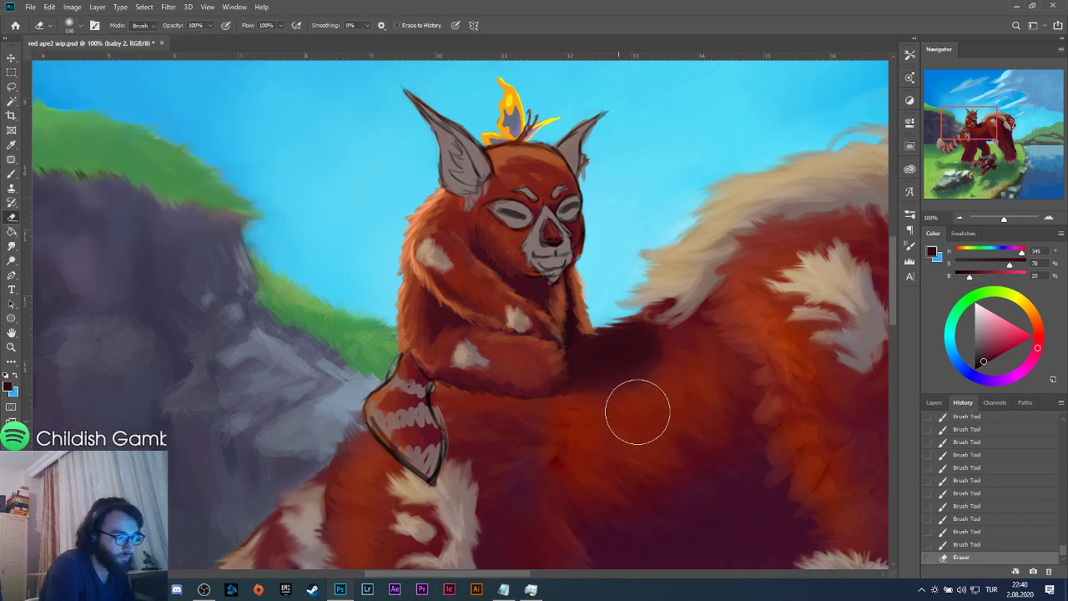
mouse_move(638, 412)
left_mouse_down()
mouse_move(683, 368)
mouse_move(683, 333)
mouse_move(676, 393)
mouse_move(666, 313)
mouse_move(659, 420)
mouse_move(689, 339)
left_mouse_up()
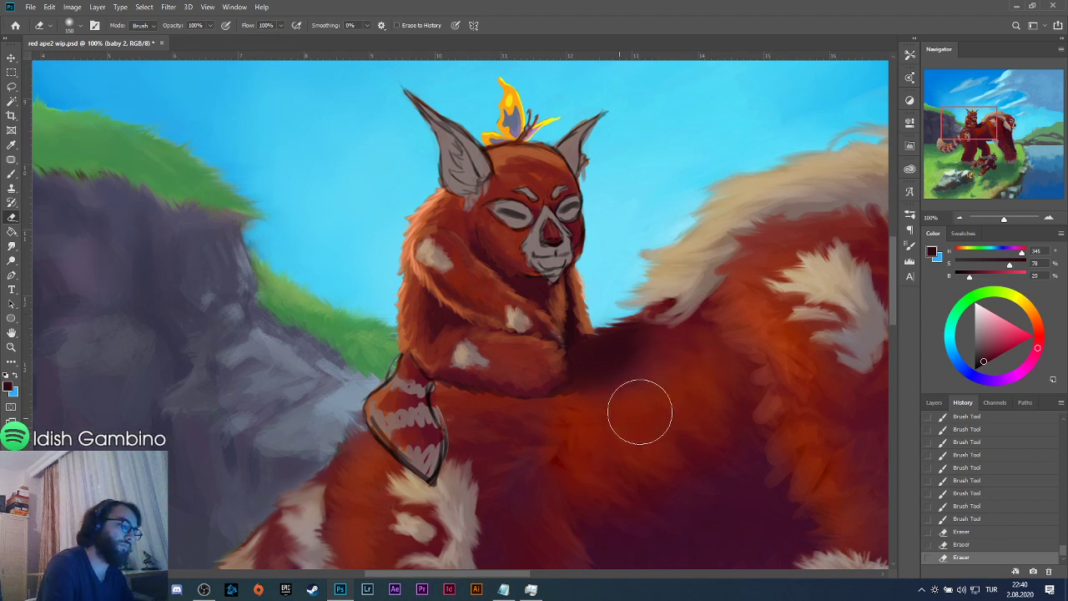
mouse_move(639, 412)
left_mouse_down()
mouse_move(551, 426)
mouse_move(584, 424)
left_mouse_up()
left_click_drag(724, 394, 735, 390)
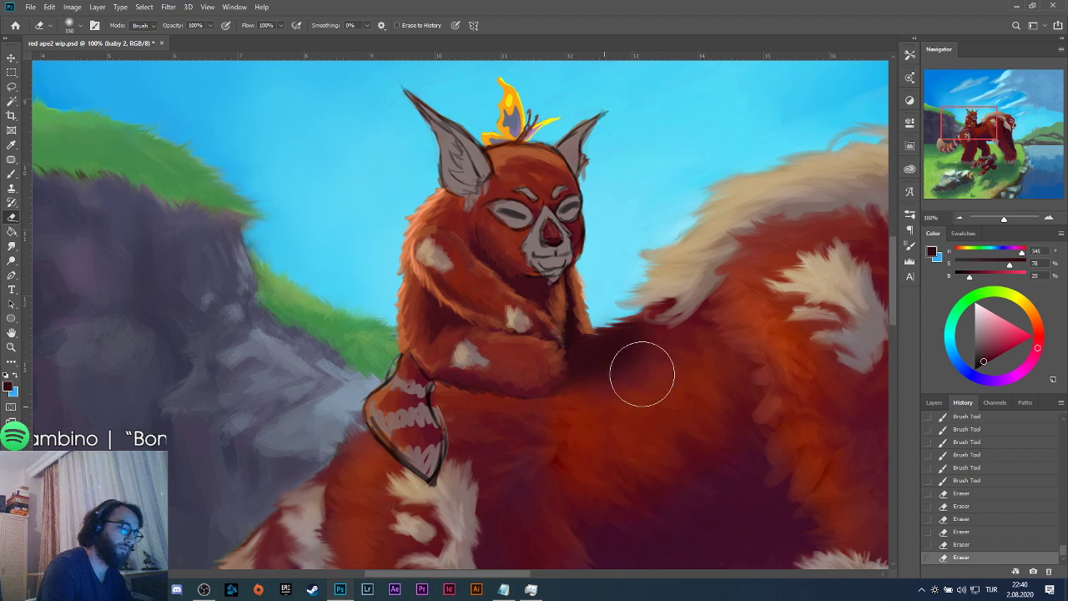
Try erasing the shadow next to the elbow with the 40 px MB Square eraser, and undo the stroke.
left_click(73, 25)
left_click(216, 202)
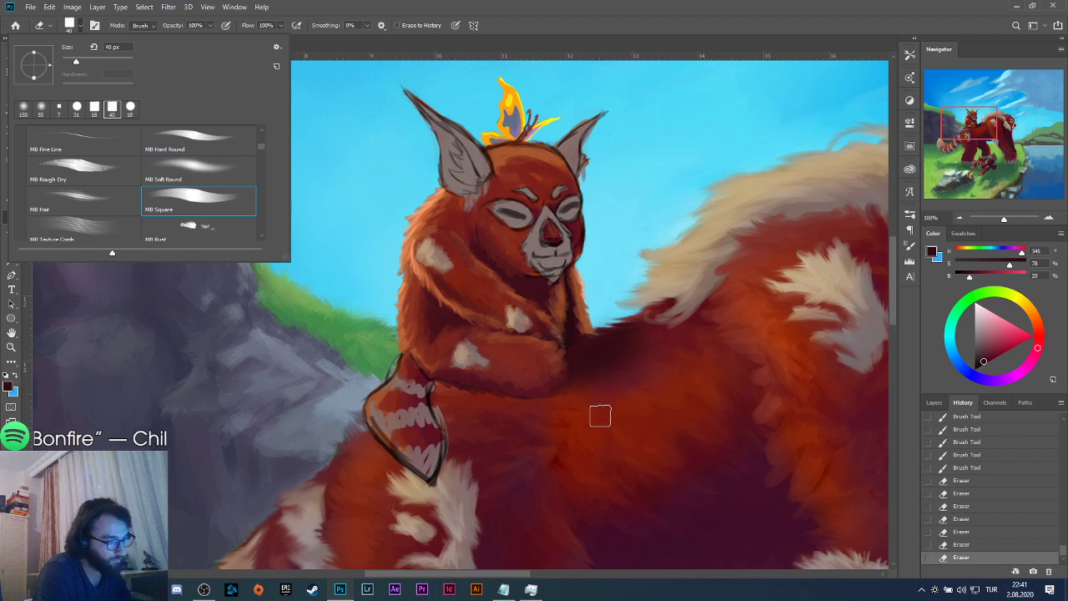
left_click(583, 347)
left_click_drag(583, 347, 590, 337)
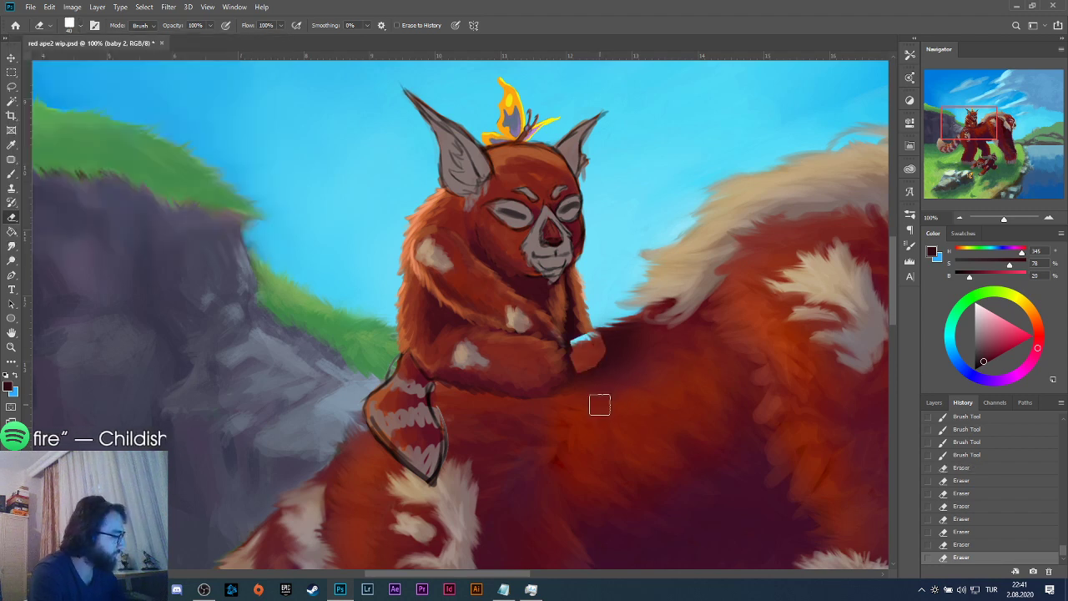
key("ctrl+z")
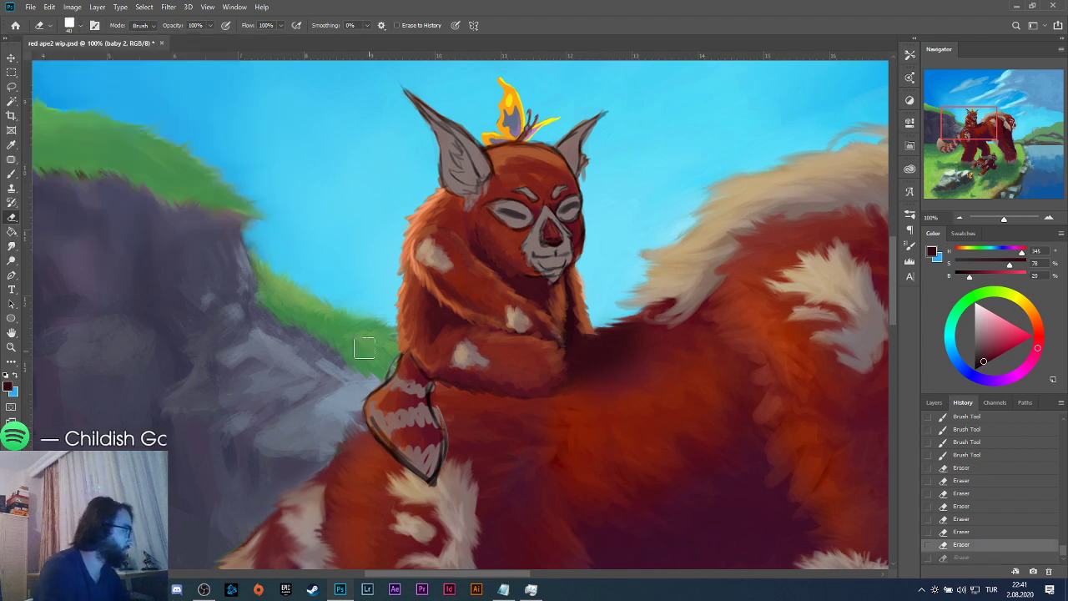
Switch the eraser tip to MB Soft Round at 150 px, and replace it with a 15 px MB Hard Round tip.
left_click(81, 26)
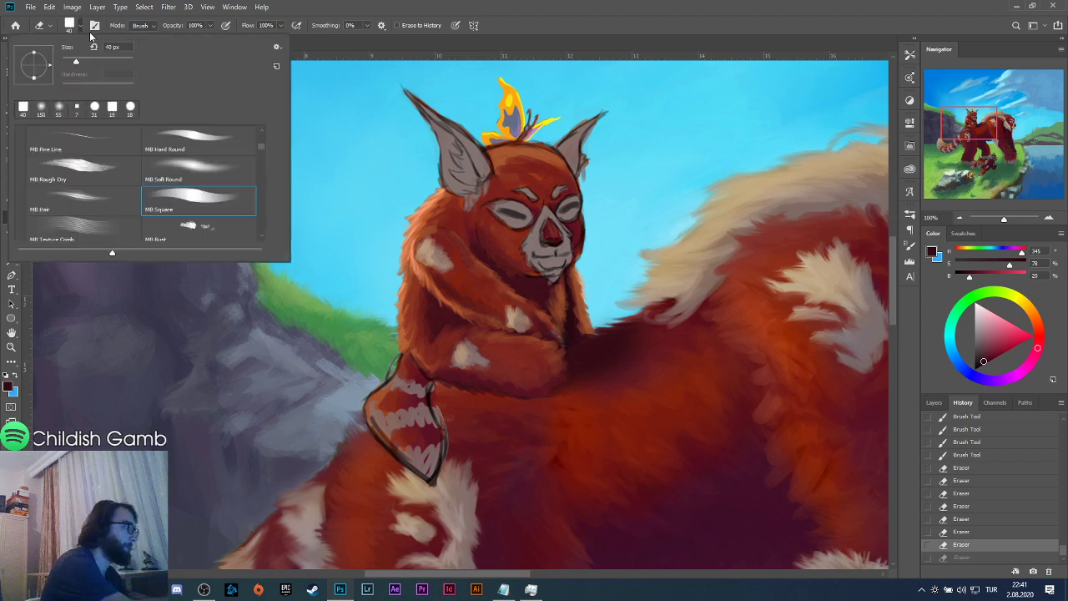
left_click(217, 178)
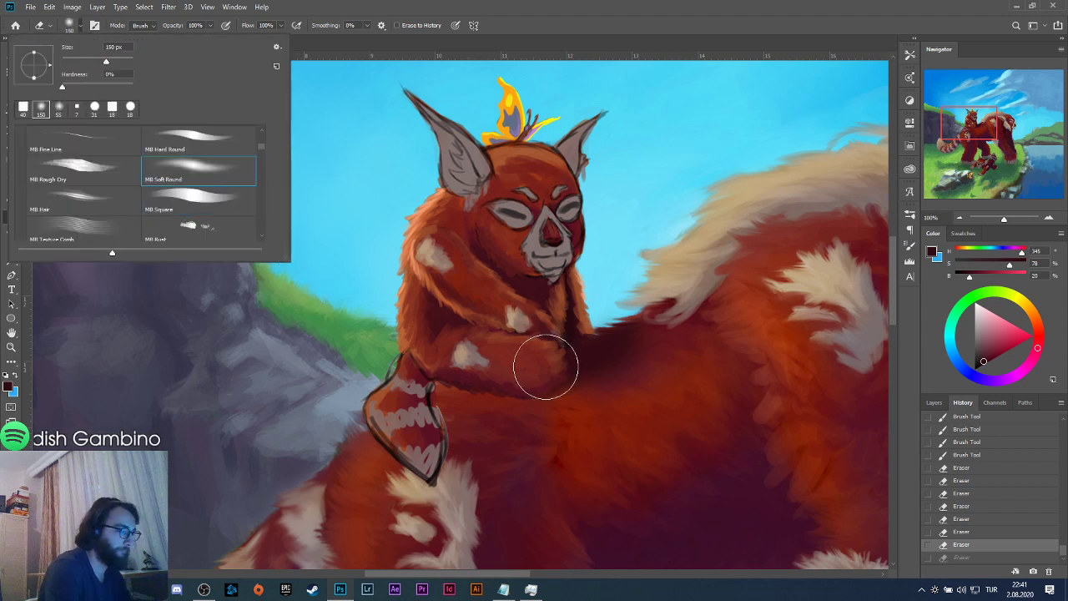
left_click(482, 39)
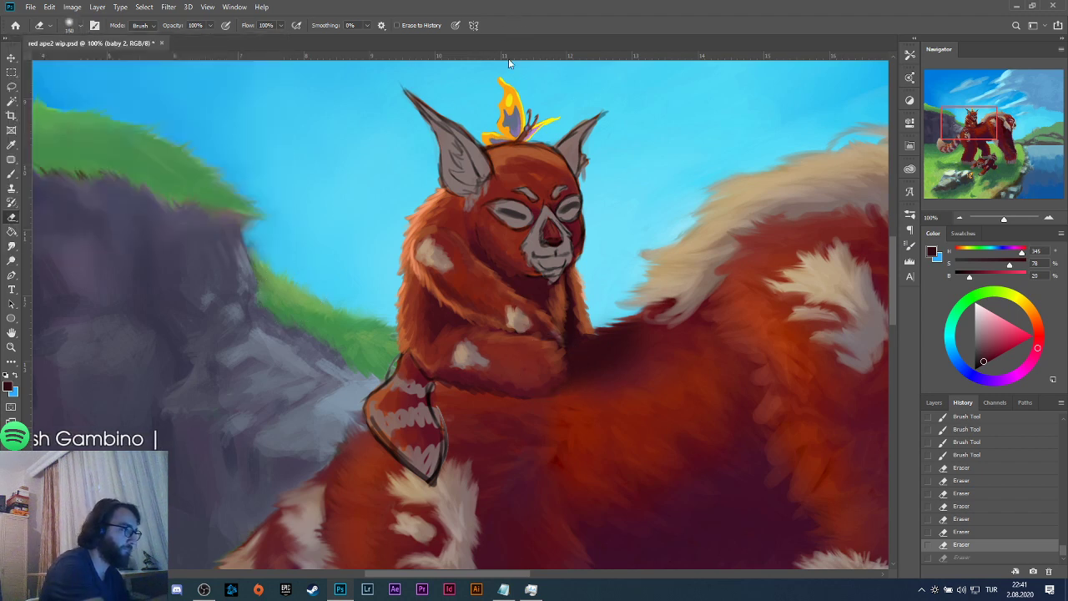
left_click(81, 26)
left_click(131, 107)
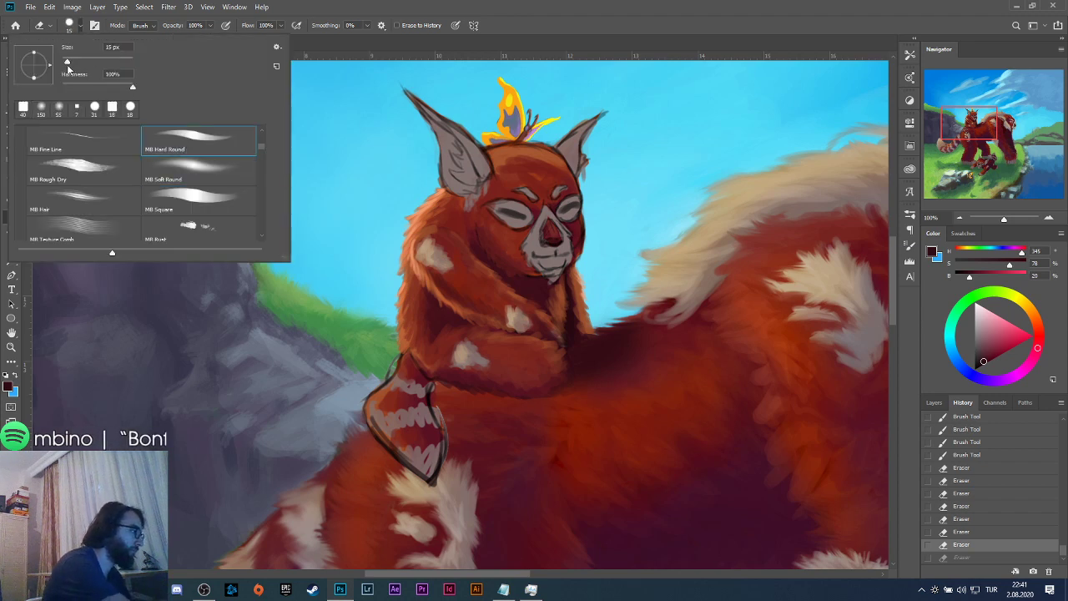
left_click(516, 18)
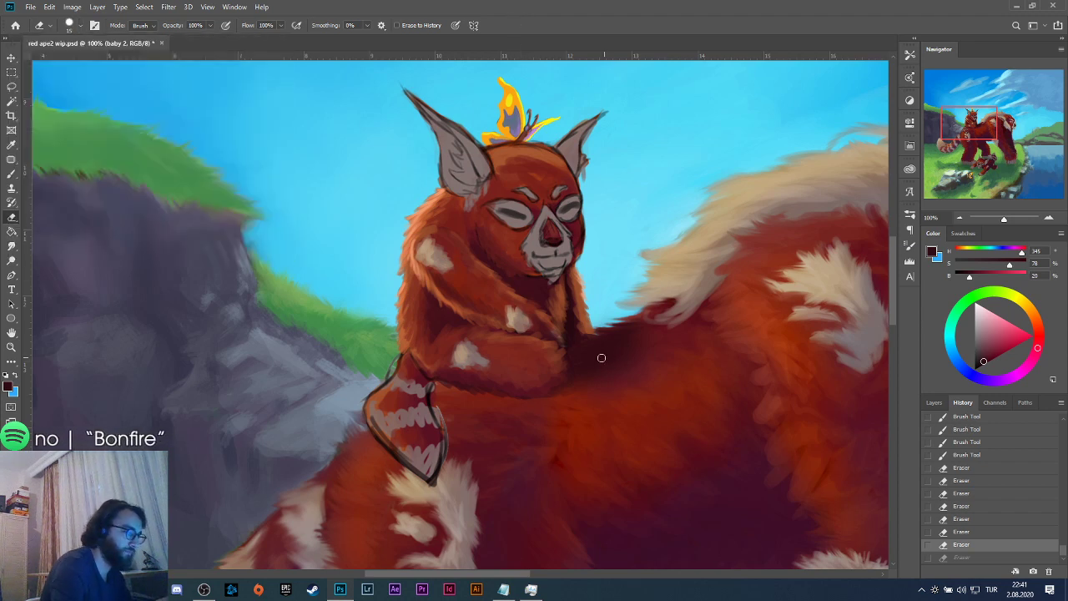
Set the painting brush to MB Square at 21 px and try a stroke in the cast shadow, undoing it.
key("b")
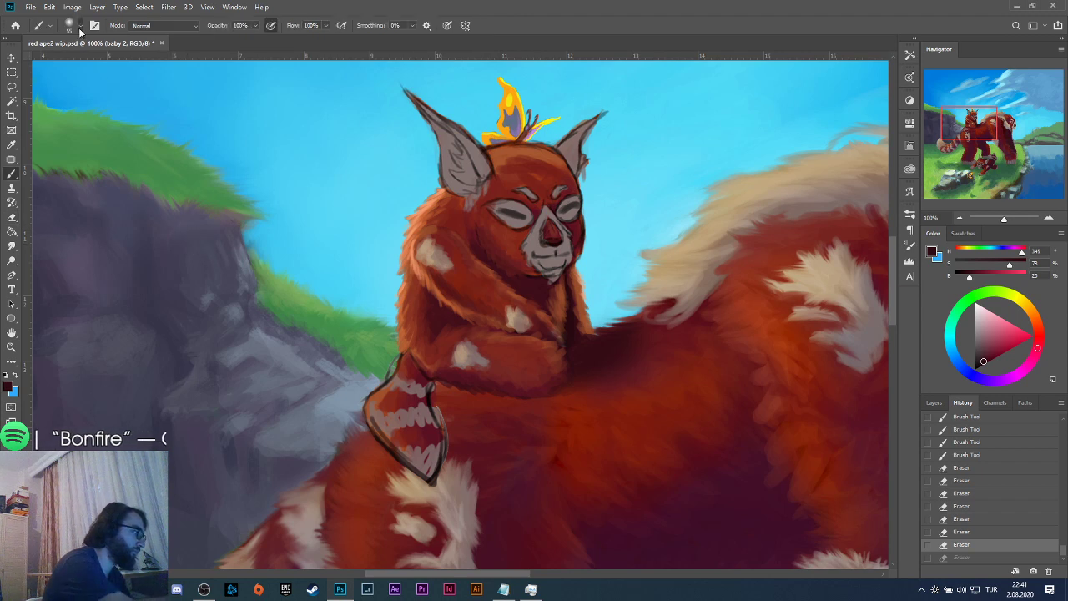
left_click(81, 26)
left_click(202, 196)
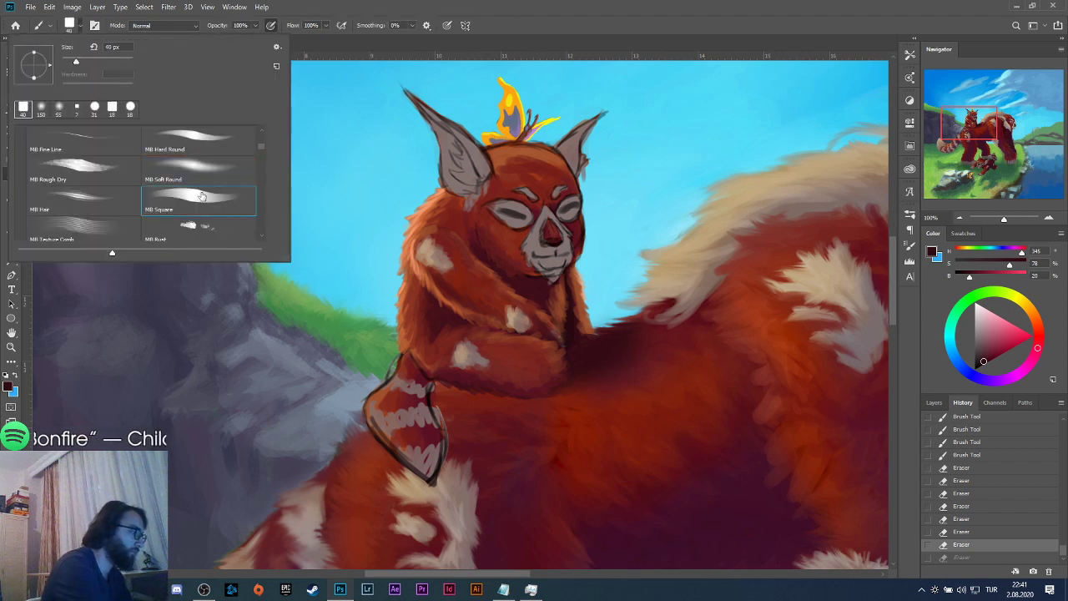
left_click_drag(76, 63, 70, 65)
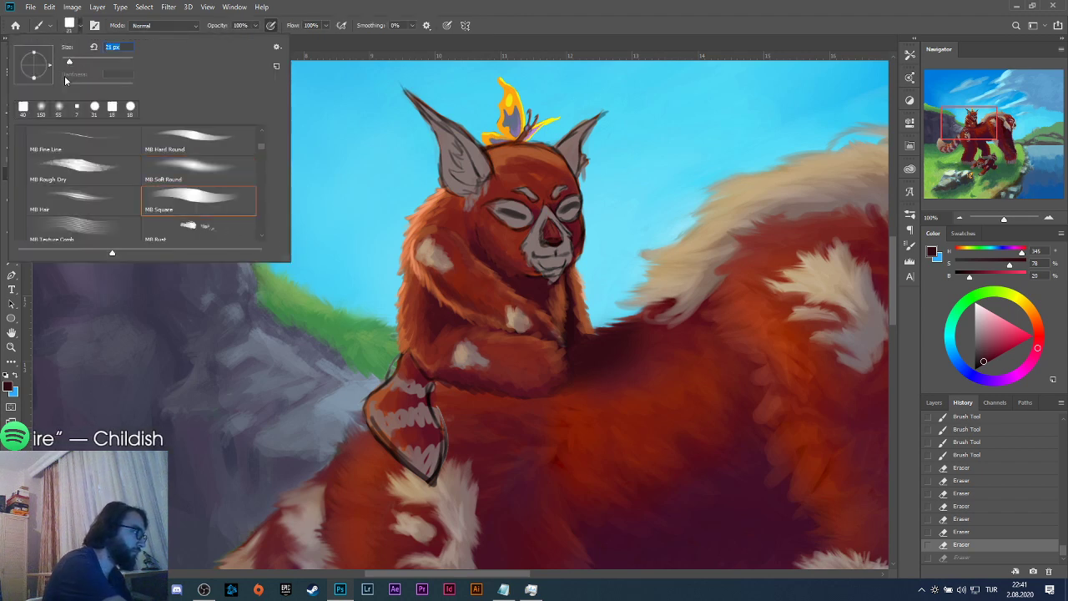
key("Return")
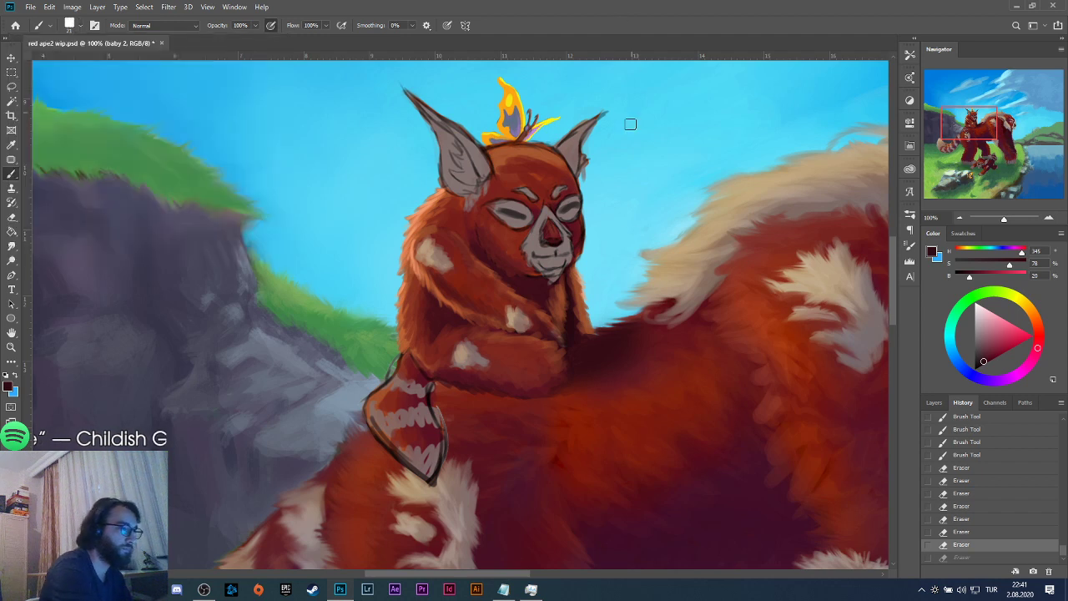
left_click(600, 365)
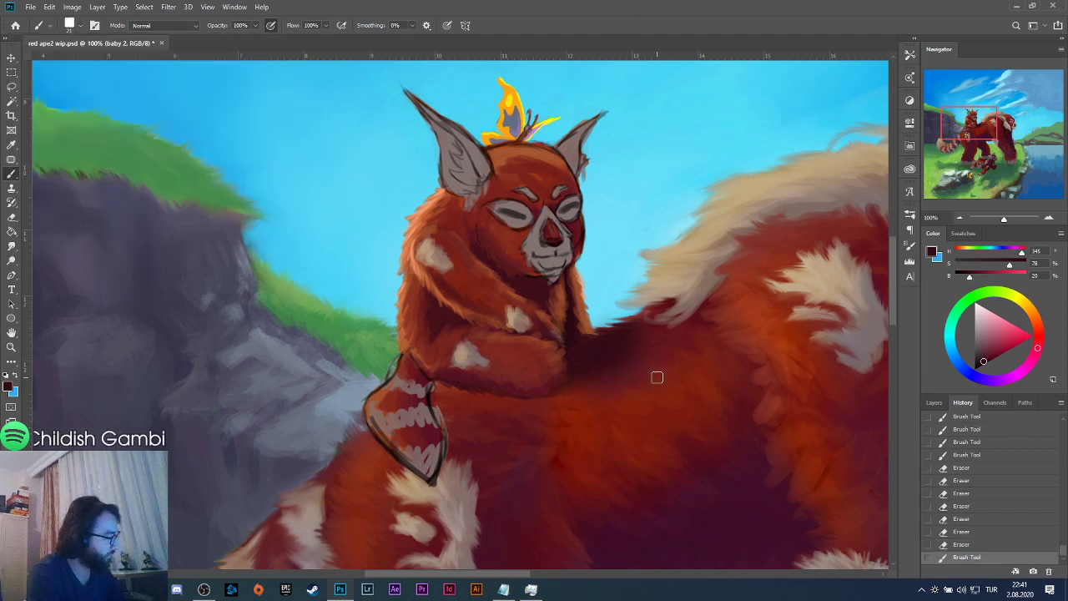
key("ctrl+z")
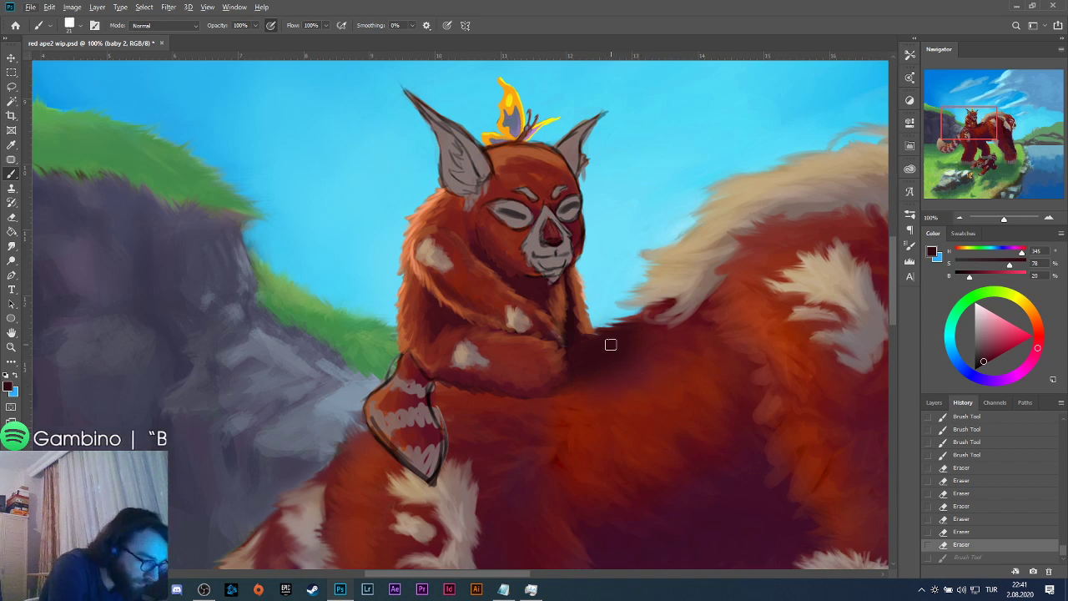
Sample dark red from the large creature's back and paint short fur strokes along the edges of the cast shadow beside the elbow.
key("alt")
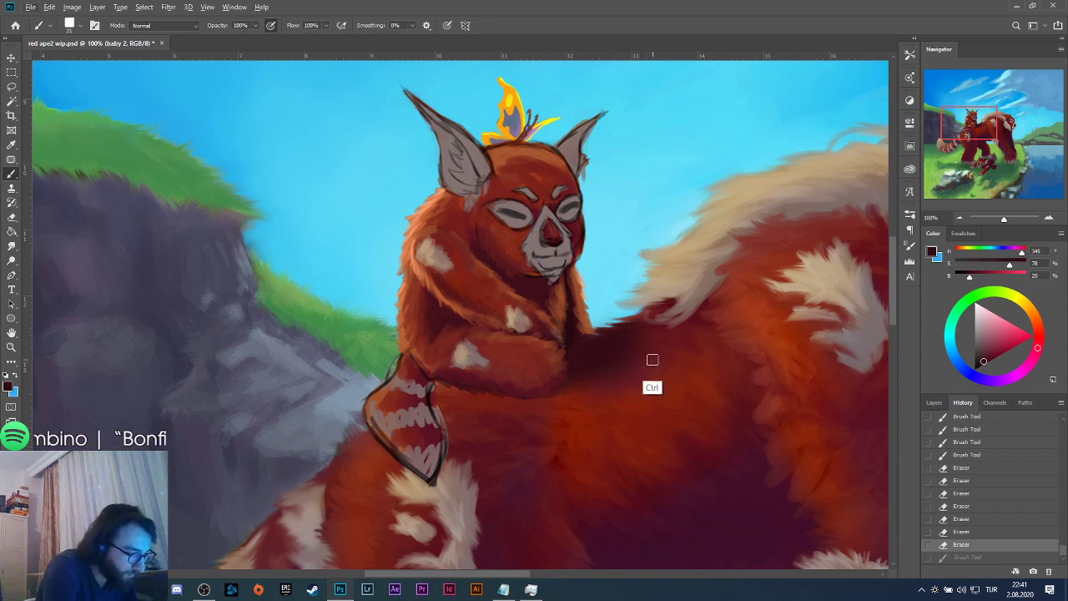
left_click(654, 338, "alt")
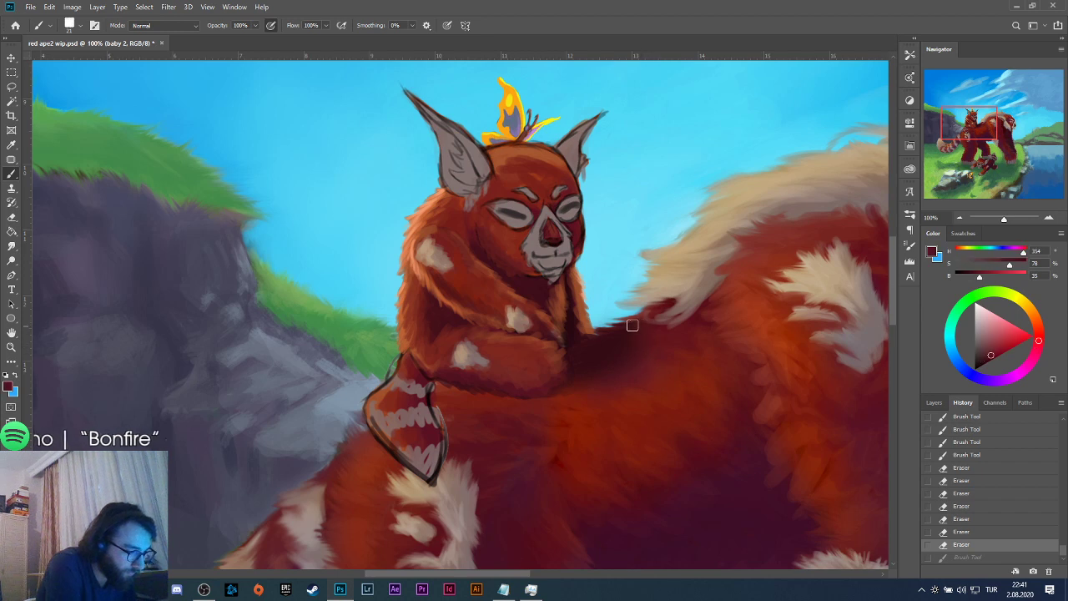
left_click_drag(631, 325, 637, 331)
left_click_drag(639, 331, 631, 340)
left_click_drag(626, 342, 636, 355)
left_click_drag(636, 354, 634, 355)
left_click_drag(626, 347, 659, 367)
mouse_move(627, 369)
left_mouse_down()
mouse_move(587, 377)
mouse_move(594, 382)
mouse_move(573, 397)
left_mouse_up()
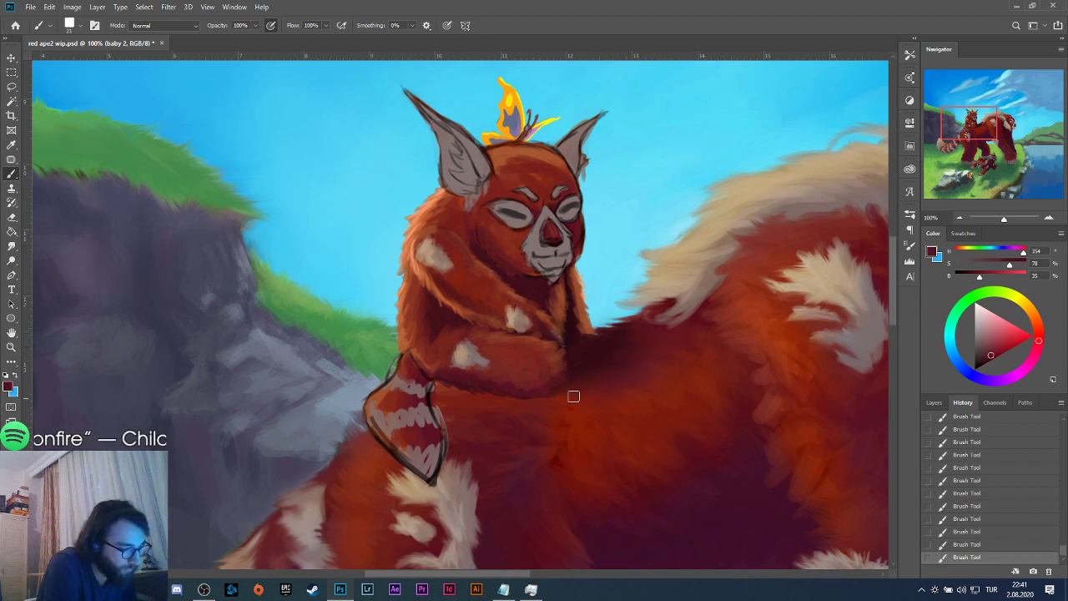
Paint a dark maroon contact shadow beneath the small creature's lower forearm, using sampled shadow and fur colours.
left_click(584, 394, "alt")
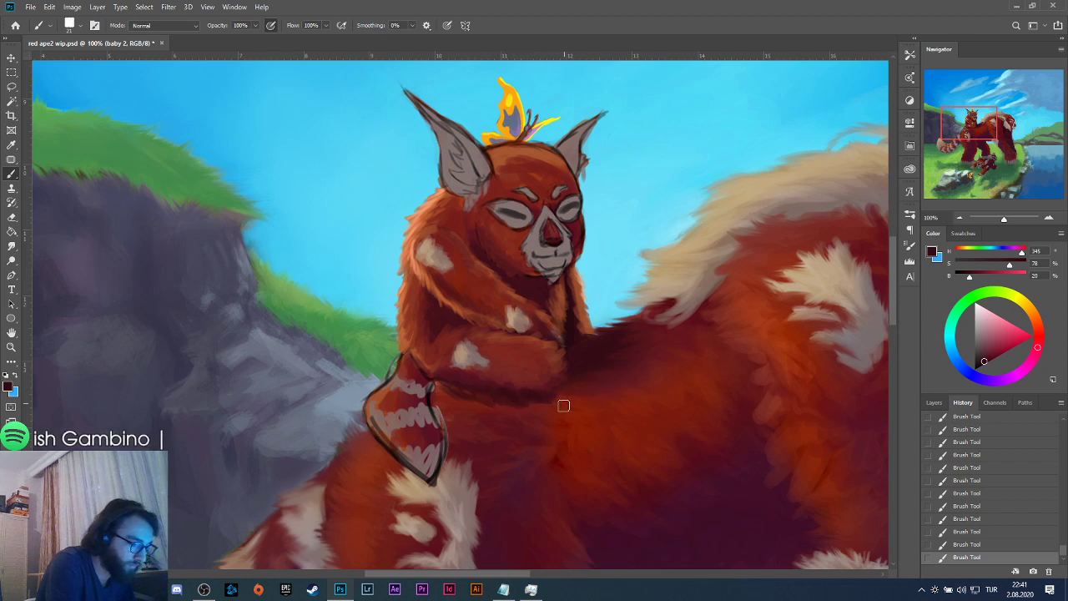
left_click(554, 440, "alt")
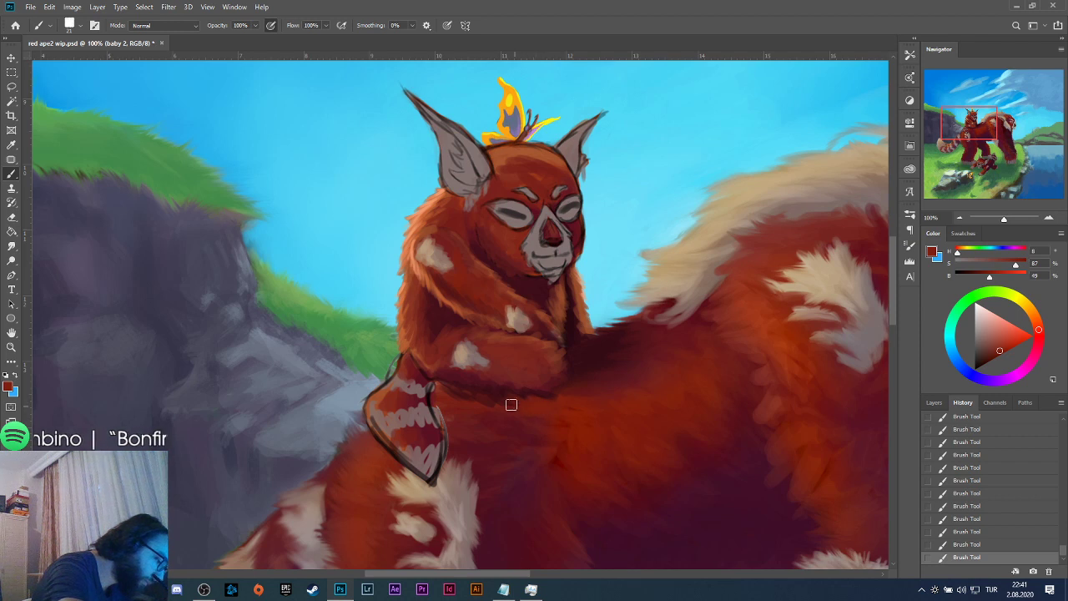
left_click(442, 389, "alt")
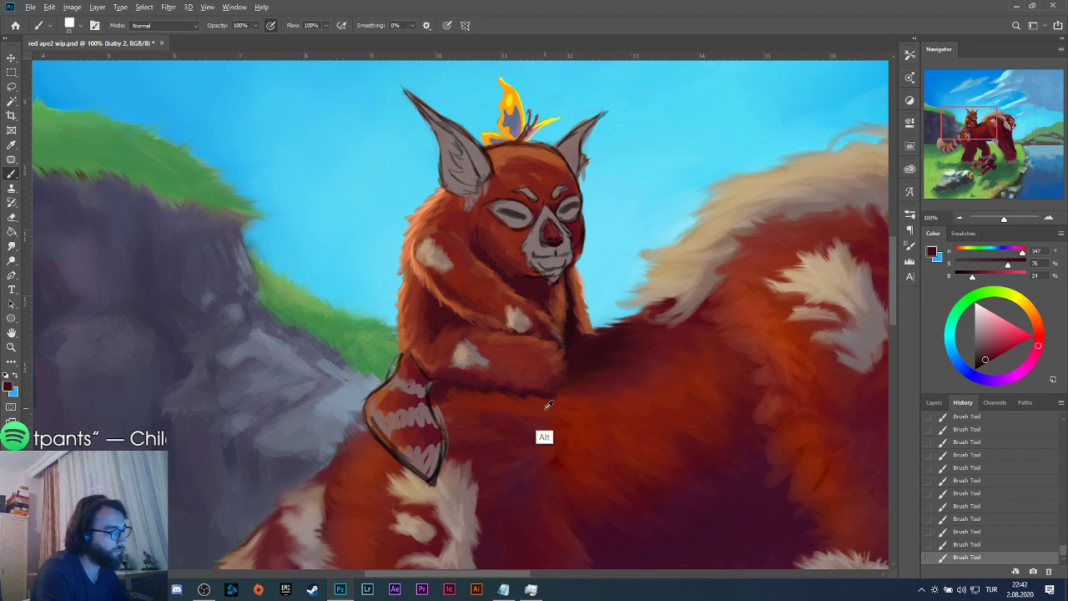
Blend the shadow below the forearm into the large creature's back with sampled dark red fur tones.
left_click(515, 452, "alt")
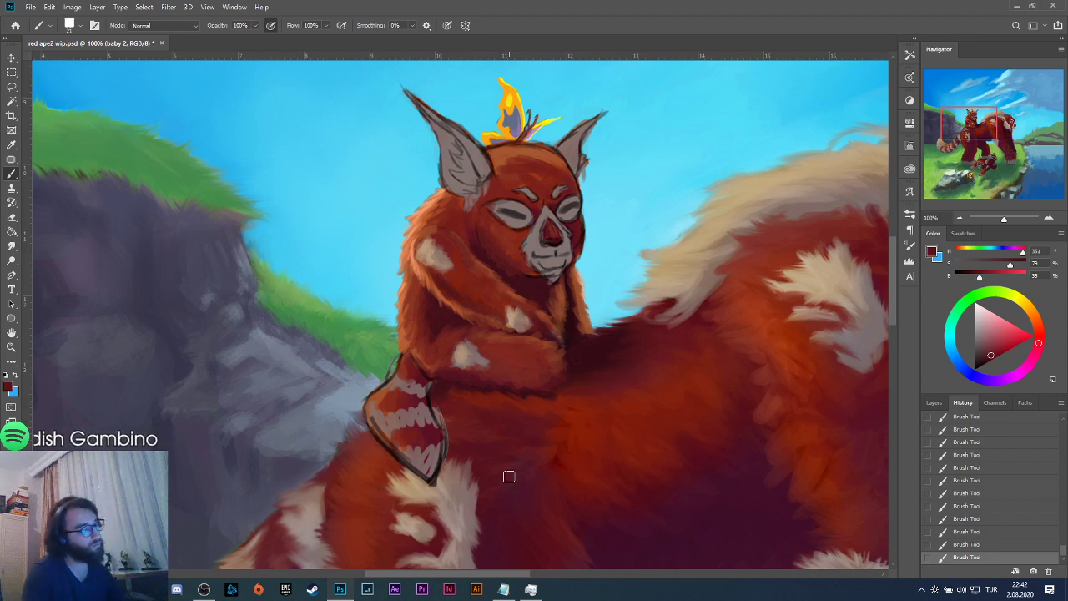
left_click(515, 432, "alt")
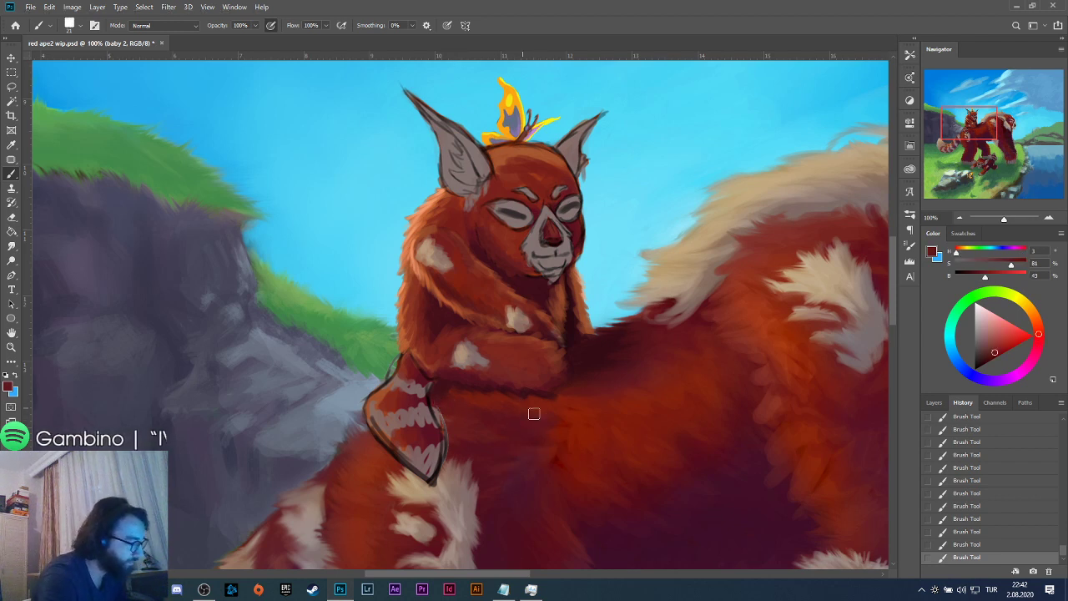
left_click(536, 434, "alt")
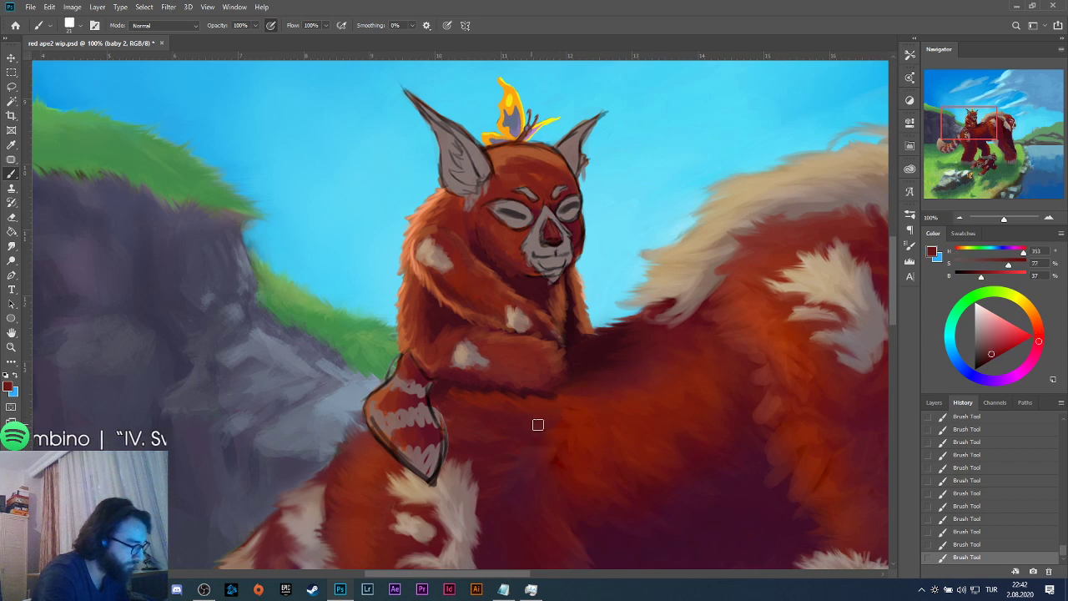
left_click(510, 398, "alt")
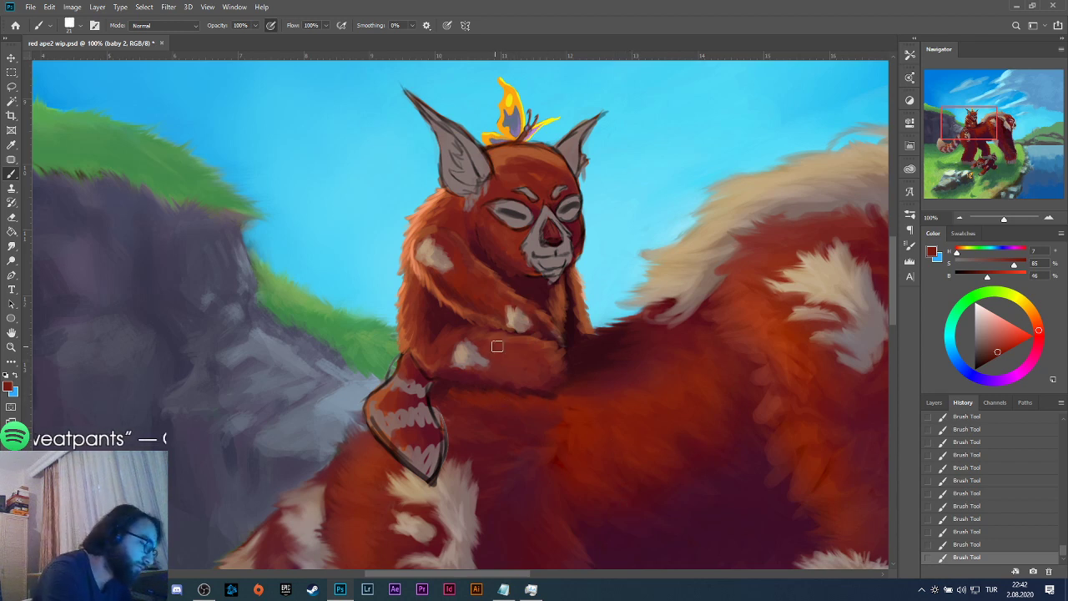
Repaint the fur on the lower forearm with a sampled bright orange-red and darker reds around the pale patch.
left_click(572, 425, "alt")
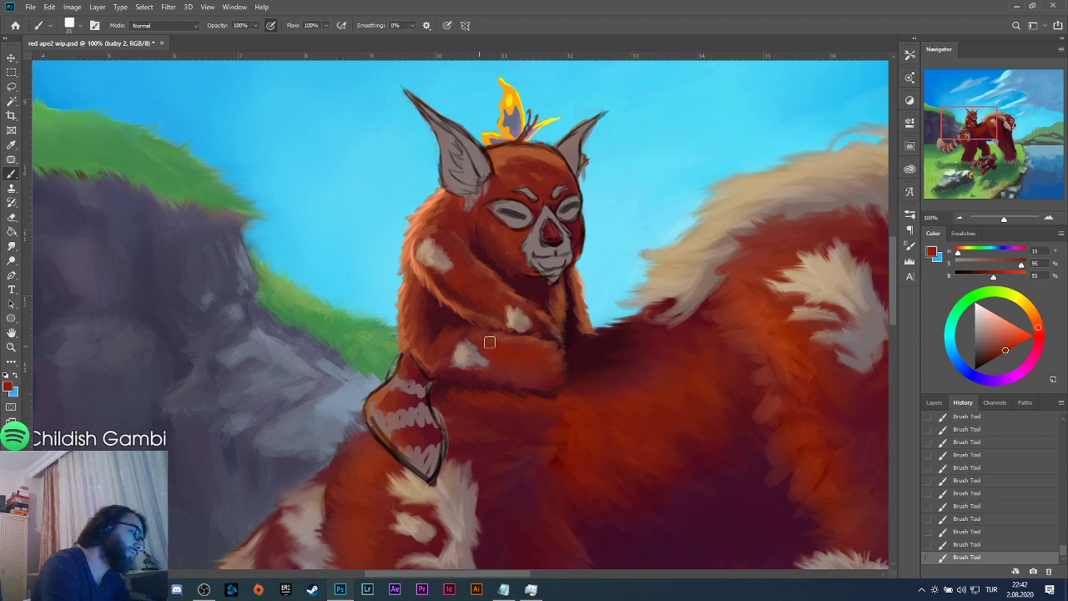
key("alt")
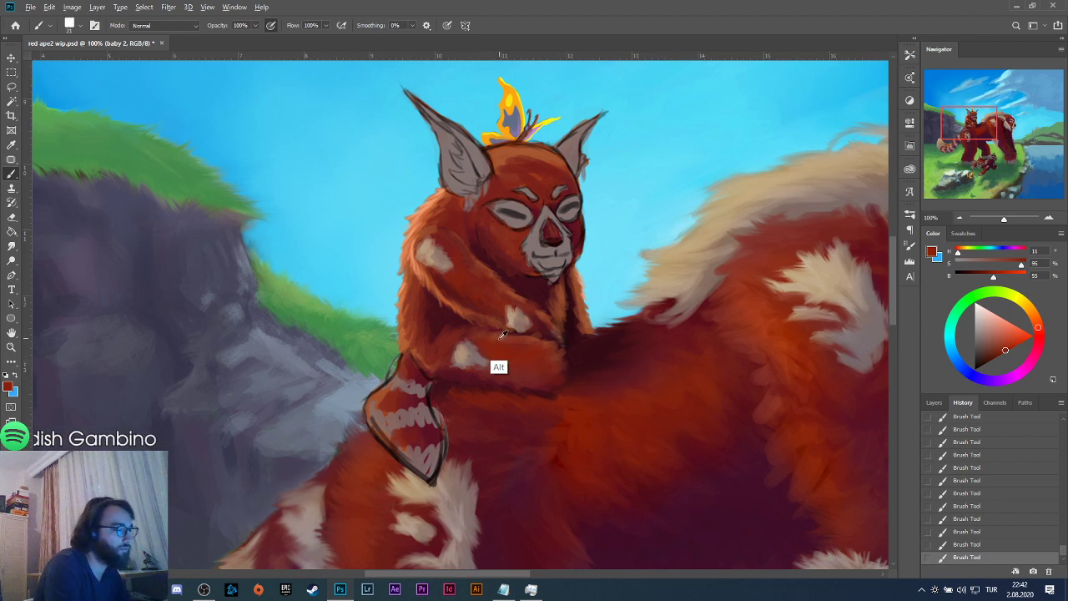
left_click(502, 335, "alt")
left_click(497, 342, "alt")
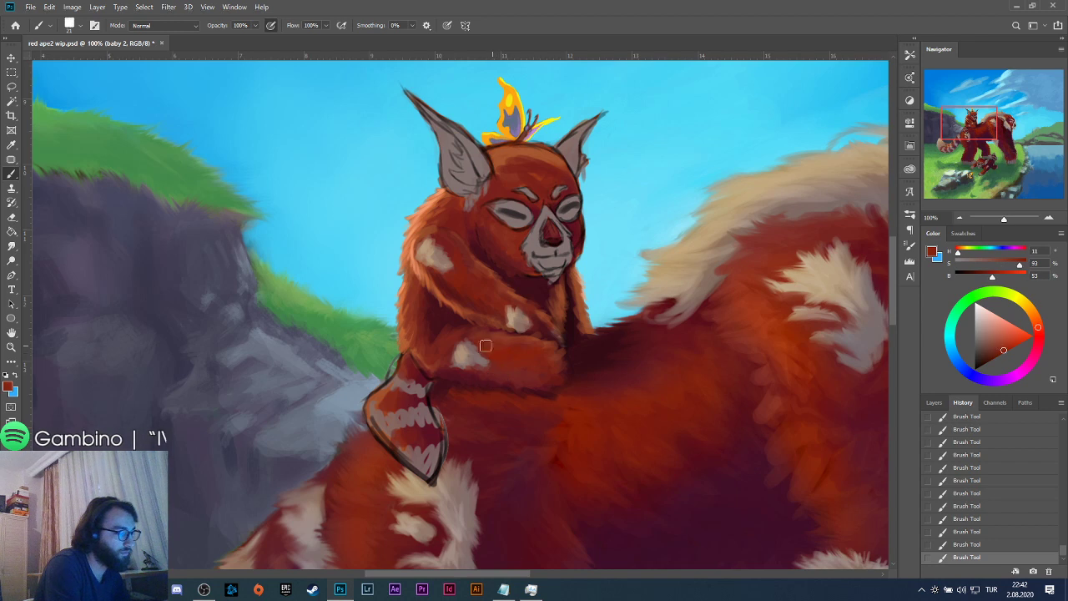
left_click(479, 379, "alt")
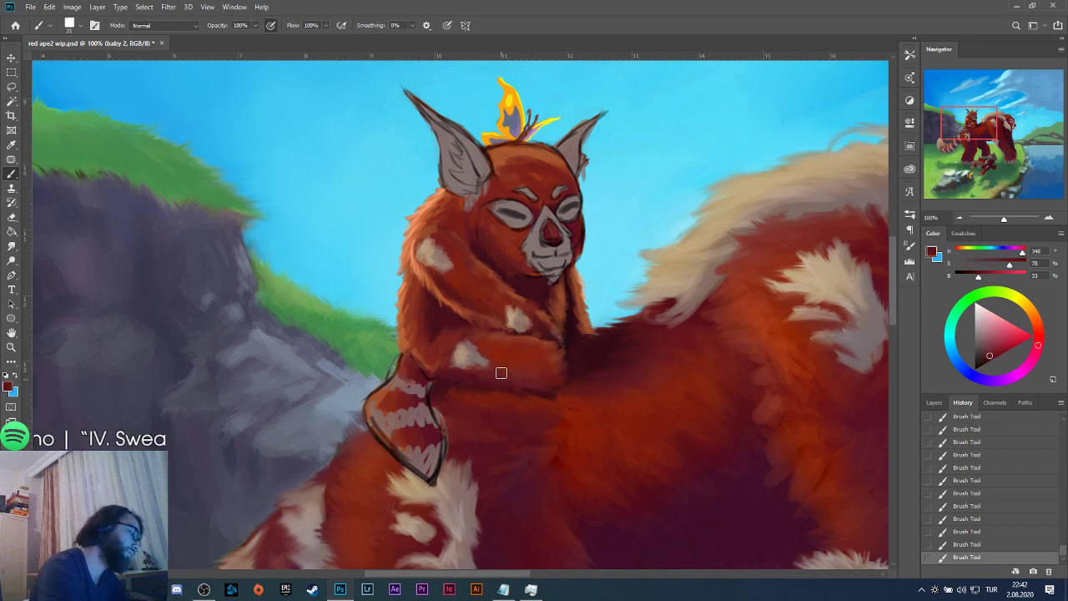
Rework the pale patch on the lower forearm with sampled greyish pink and beige tones.
left_click(463, 362, "alt")
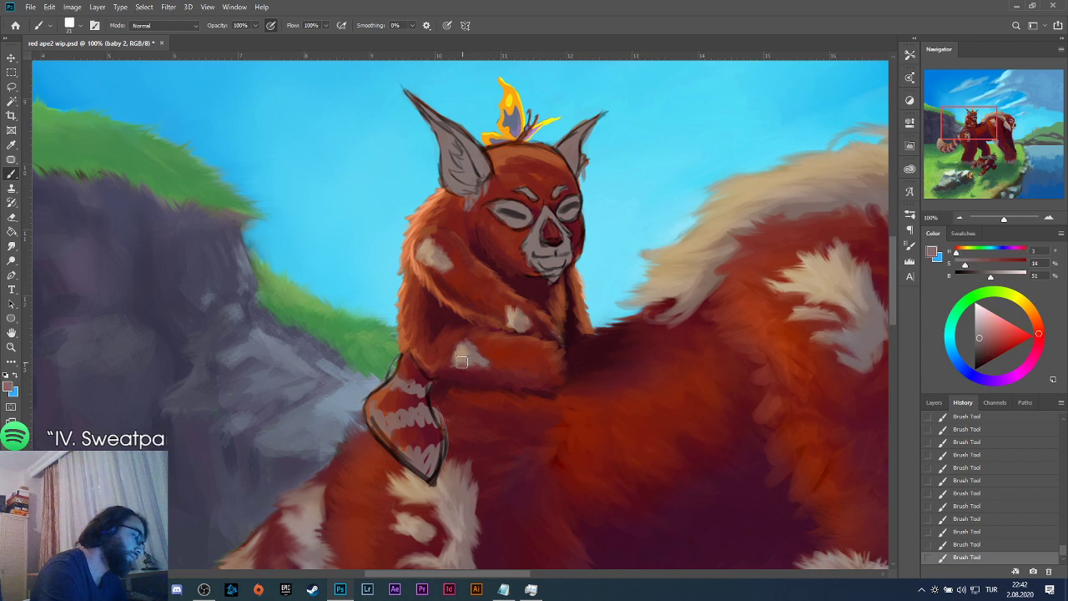
left_click(471, 350, "alt")
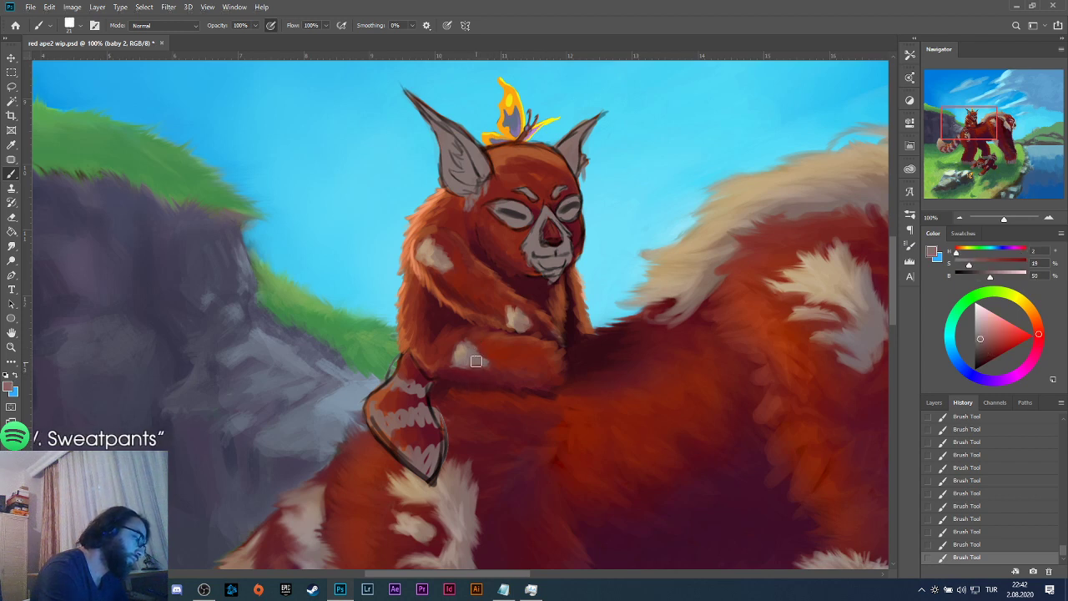
left_click(460, 354, "alt")
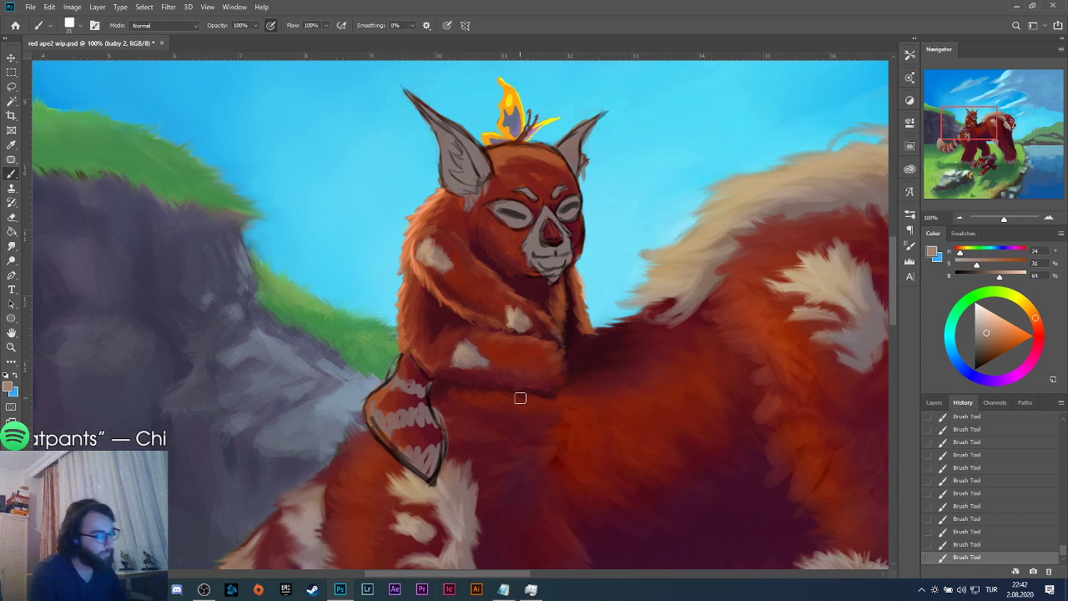
Deepen the shadow beneath the lower forearm and beside the tail base with sampled dark maroons, using a 15 px brush.
left_click(447, 375, "alt")
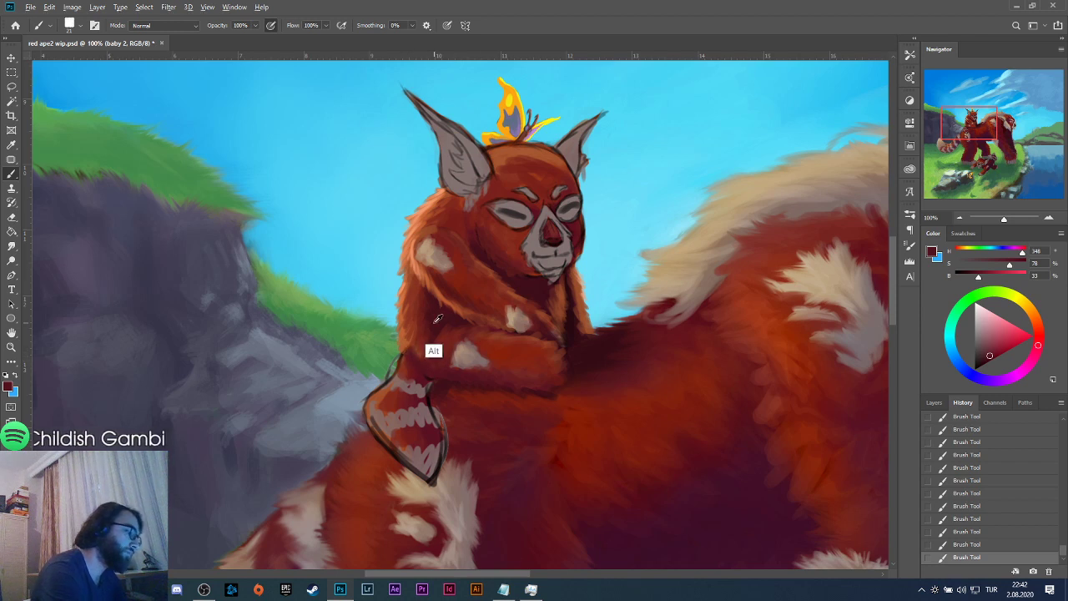
left_click(421, 369, "alt")
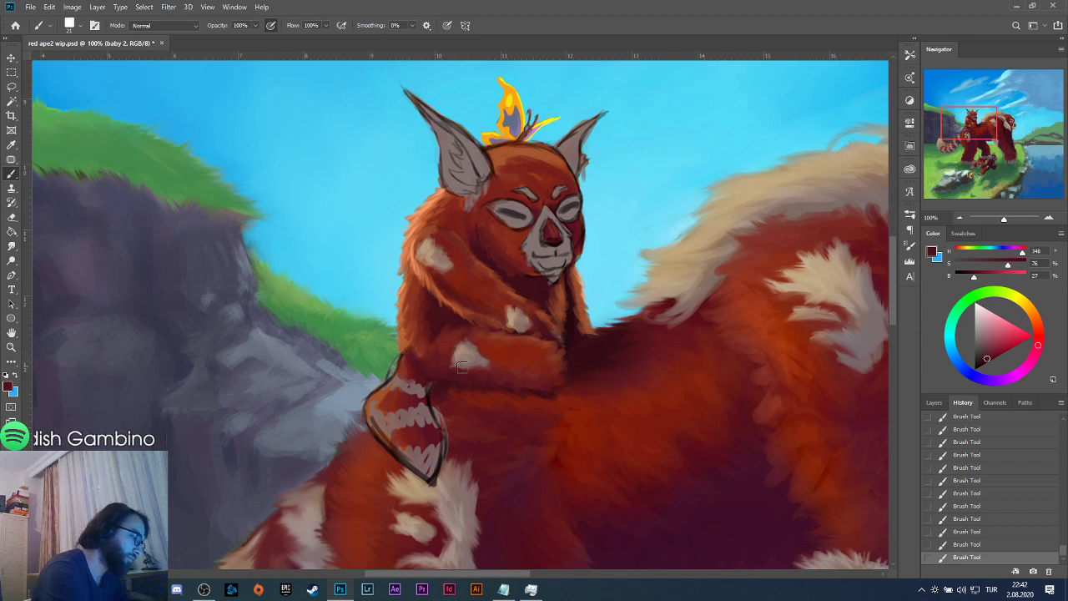
left_click(75, 25)
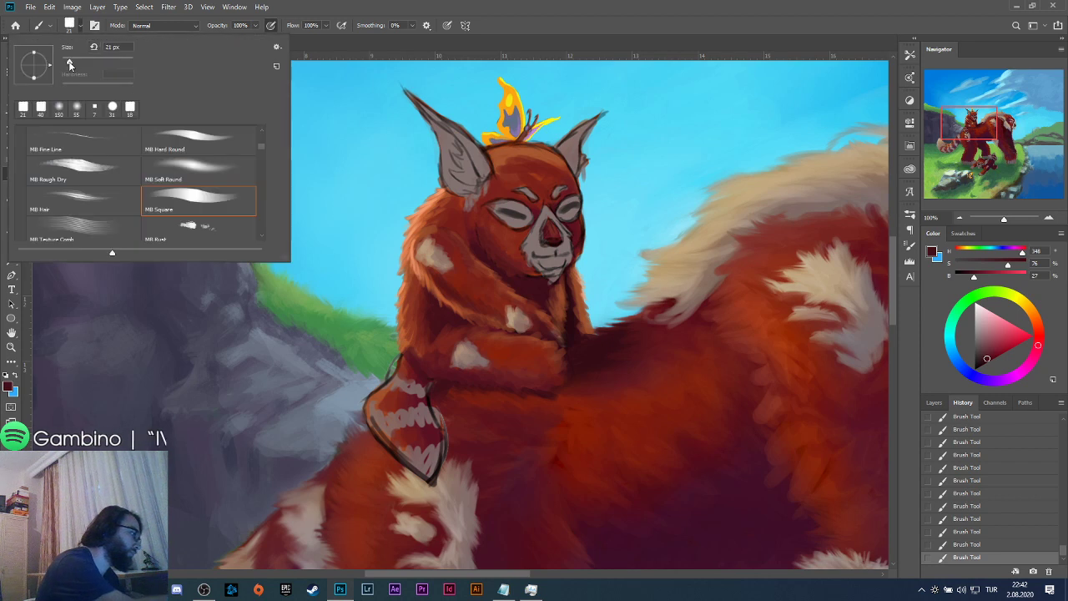
left_click_drag(70, 65, 67, 71)
key("Return")
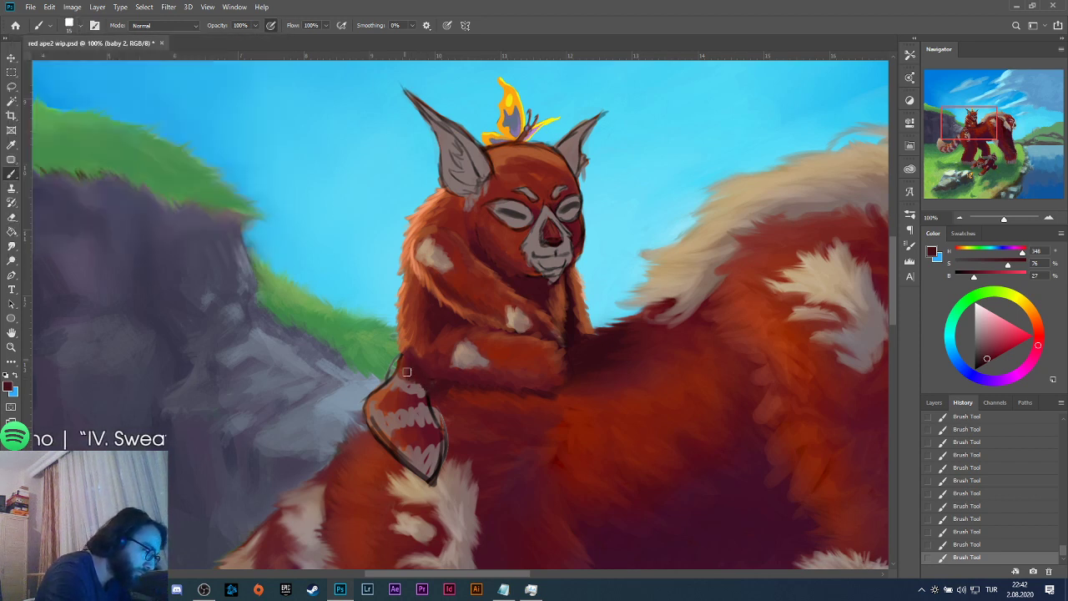
left_click(429, 403, "alt")
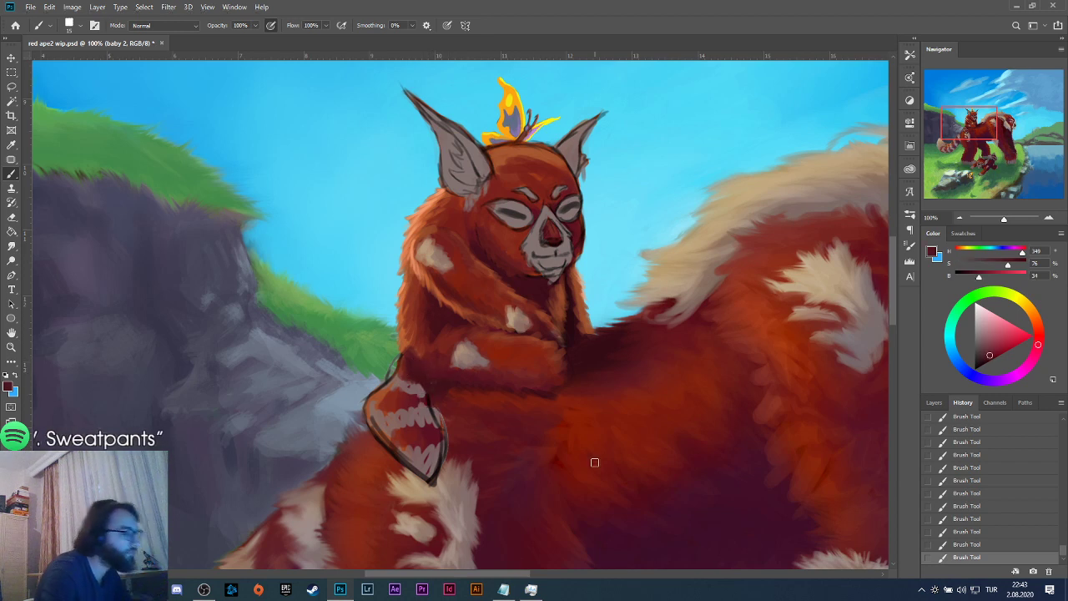
left_click(433, 400, "alt")
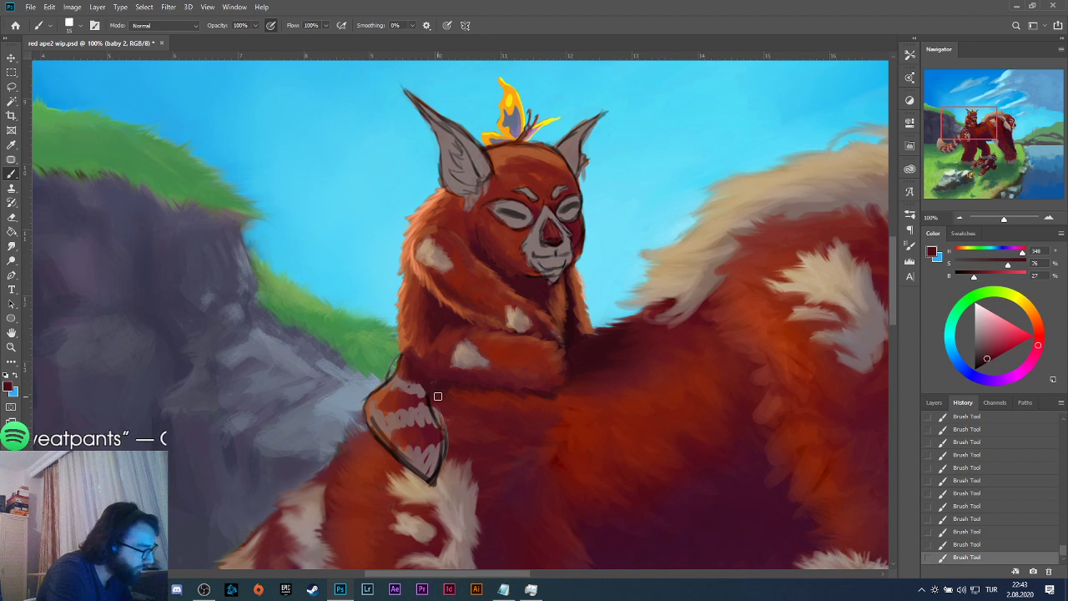
left_click(539, 288, "alt")
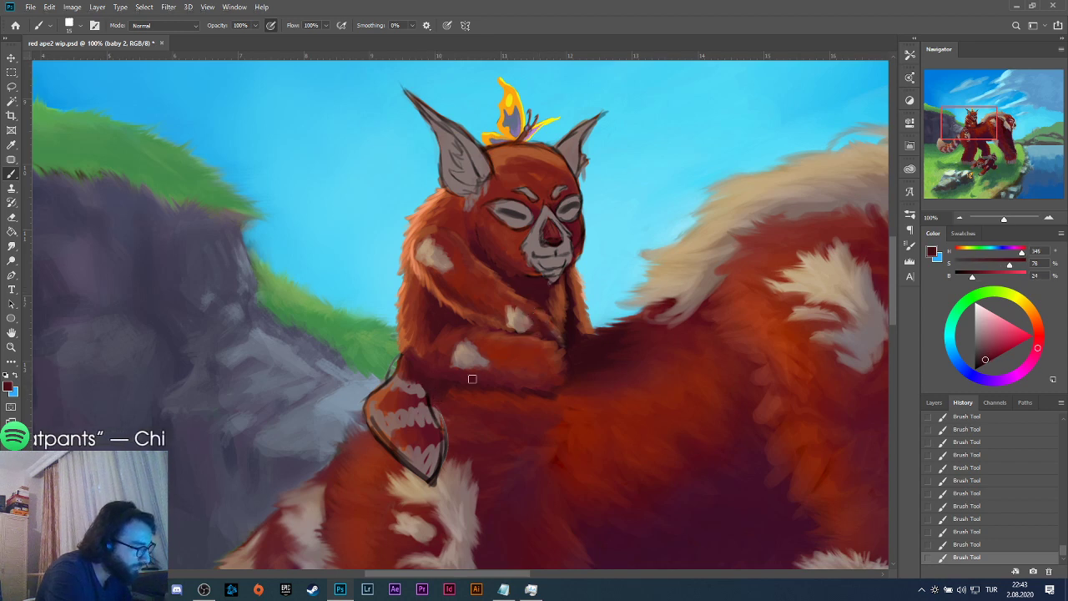
left_click(437, 404, "alt")
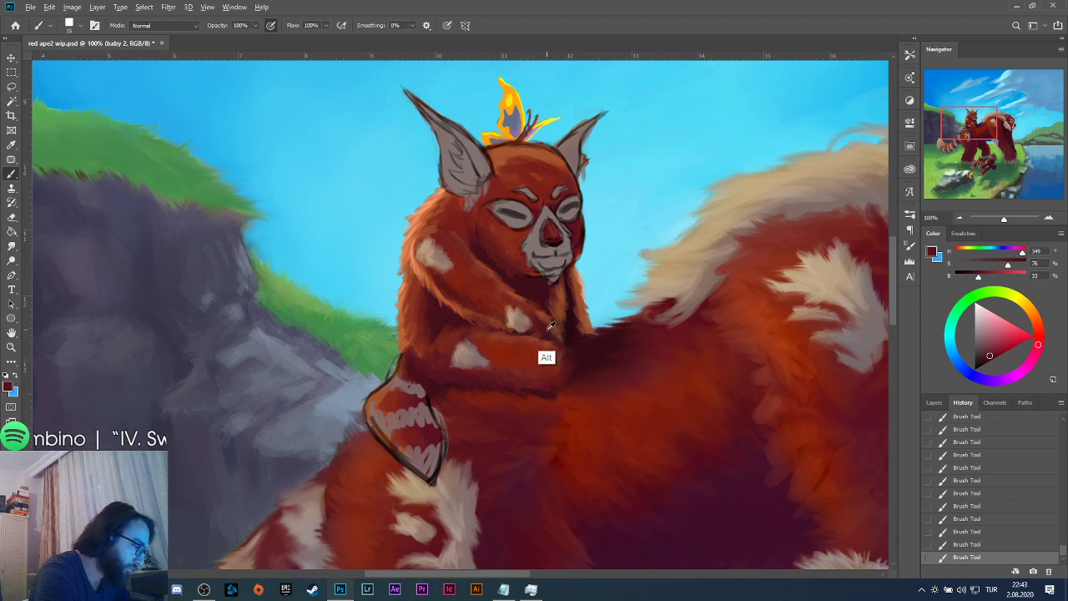
Darken the gap between the crossed arms, chest and large creature's back with sampled near-black maroon and deep reds.
left_click(548, 357, "alt")
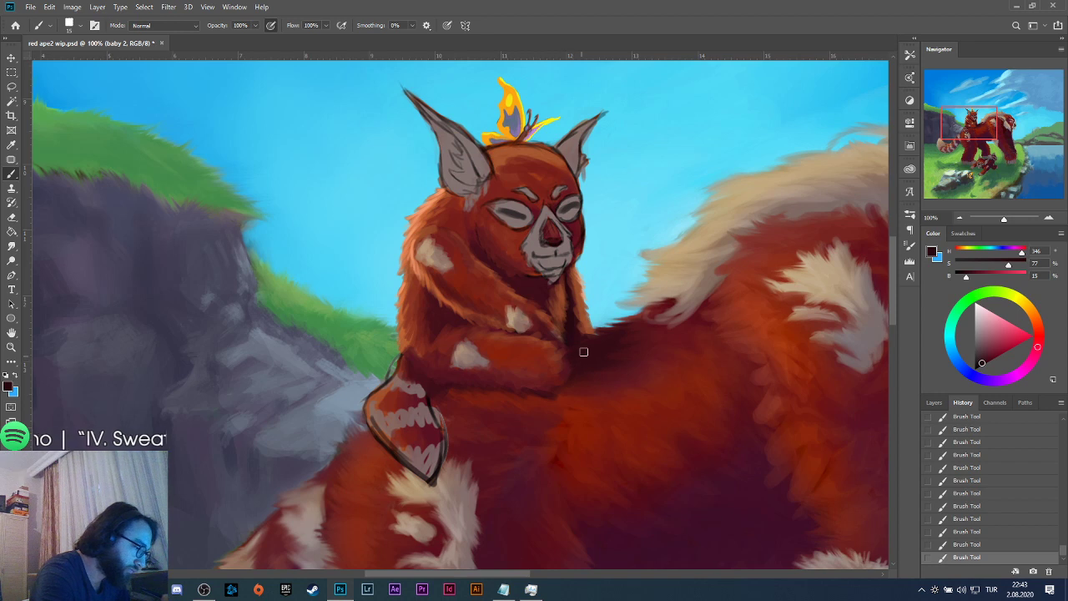
left_click(541, 322, "alt")
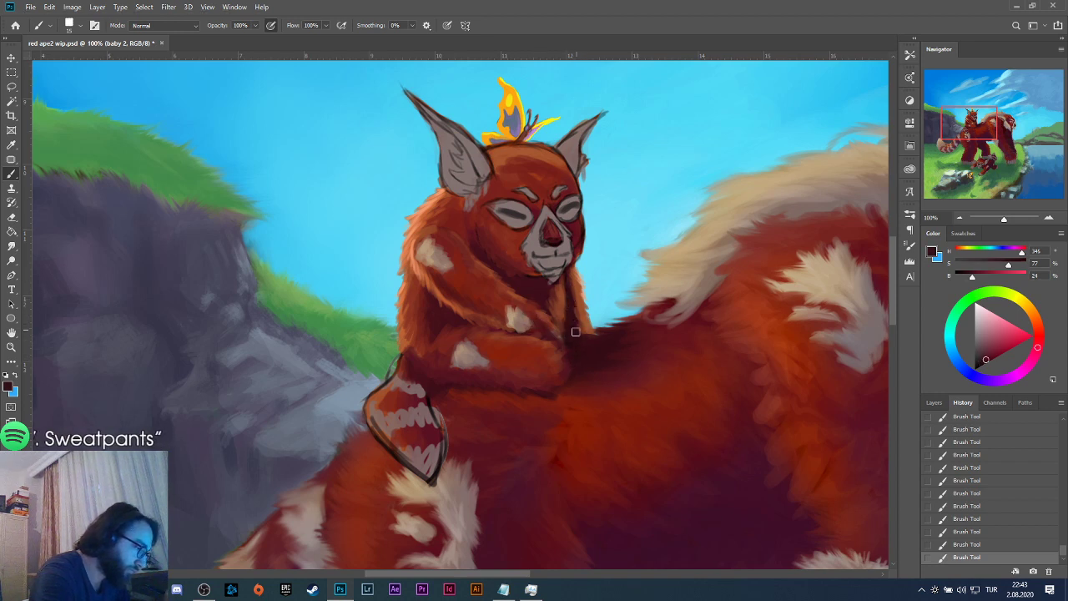
left_click(550, 333, "alt")
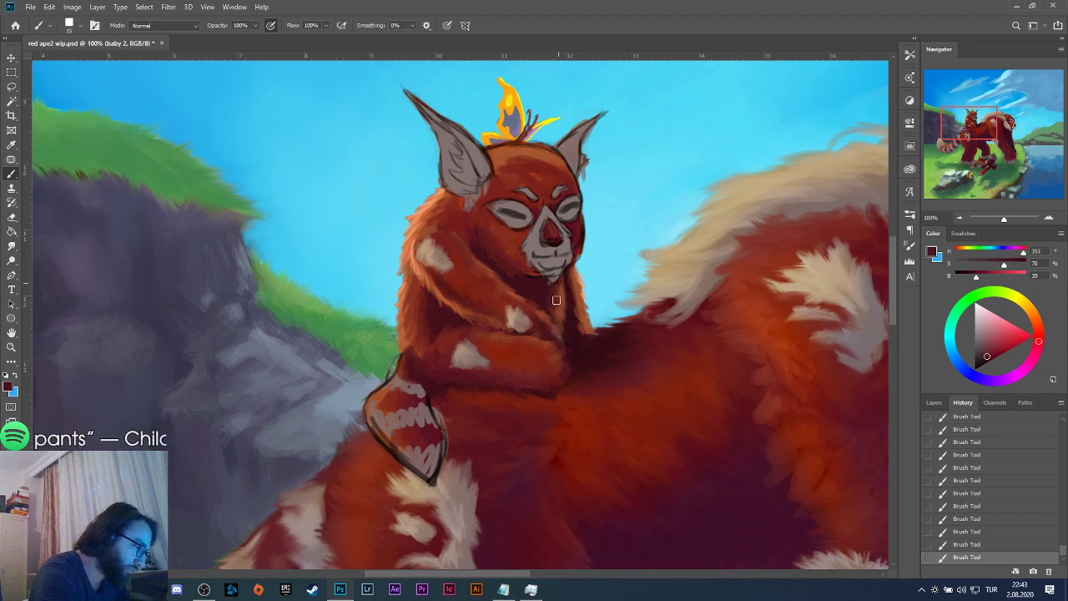
left_click(546, 319, "alt")
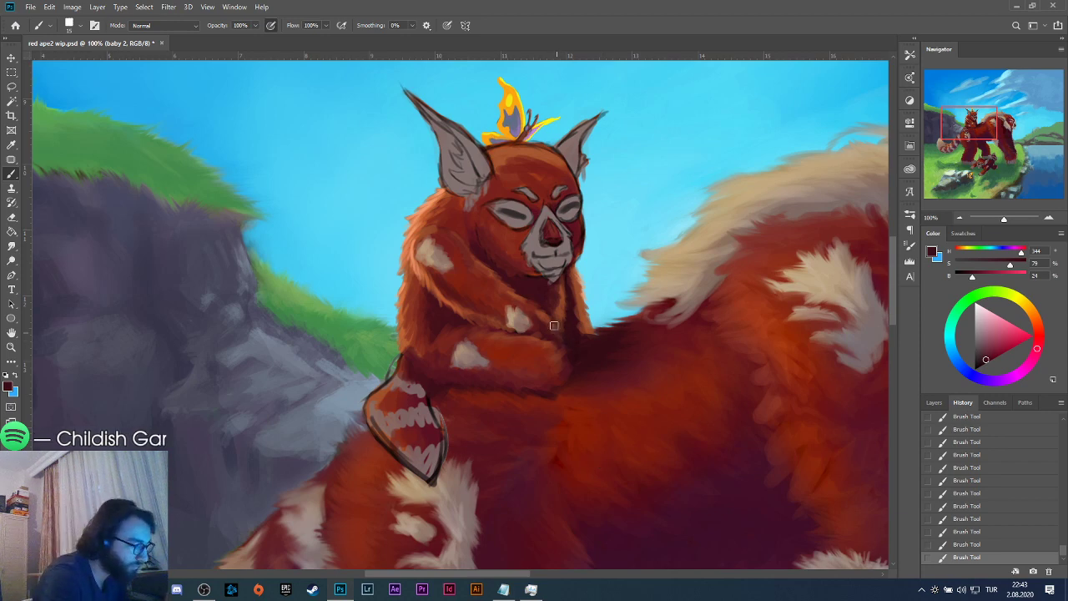
Repaint the fur along the lower edge of the upper forearm on layer baby 2 with sampled orange and darker reds.
scroll(598, 260, "right", 2)
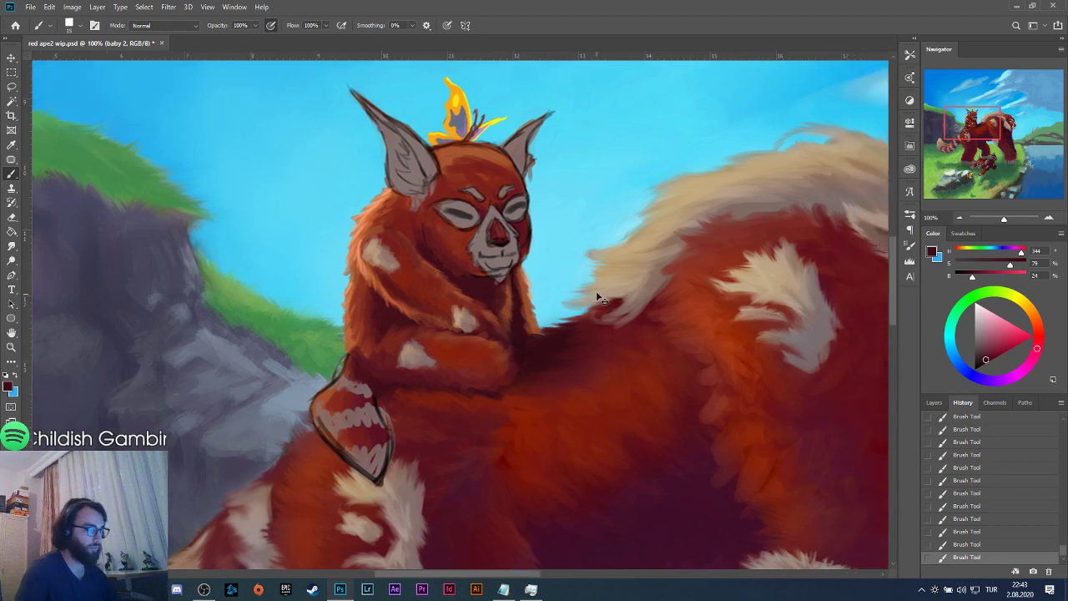
scroll(587, 282, "down", 5)
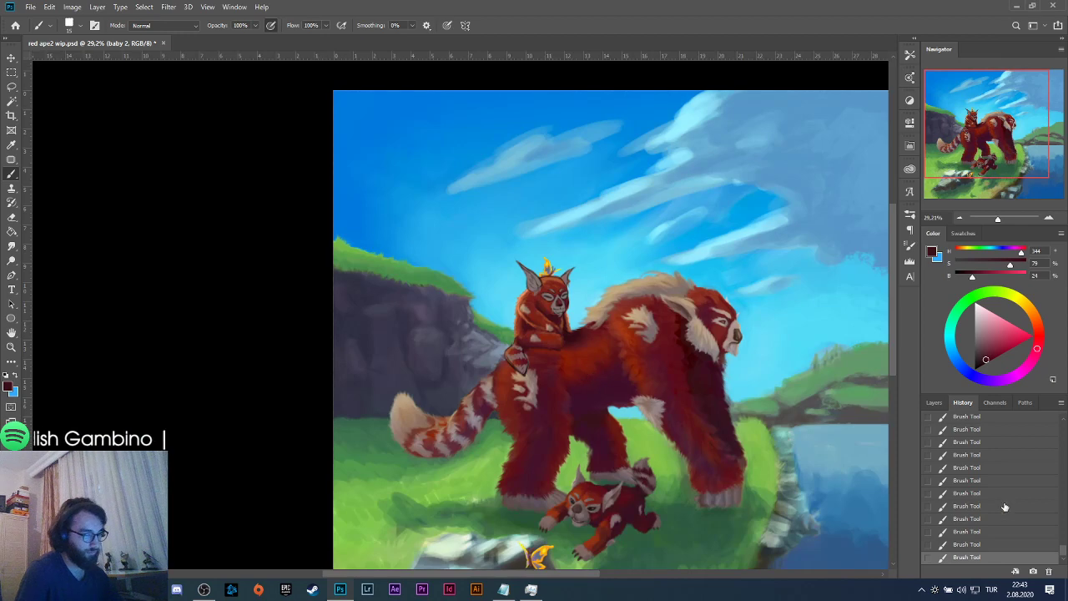
left_click(934, 402)
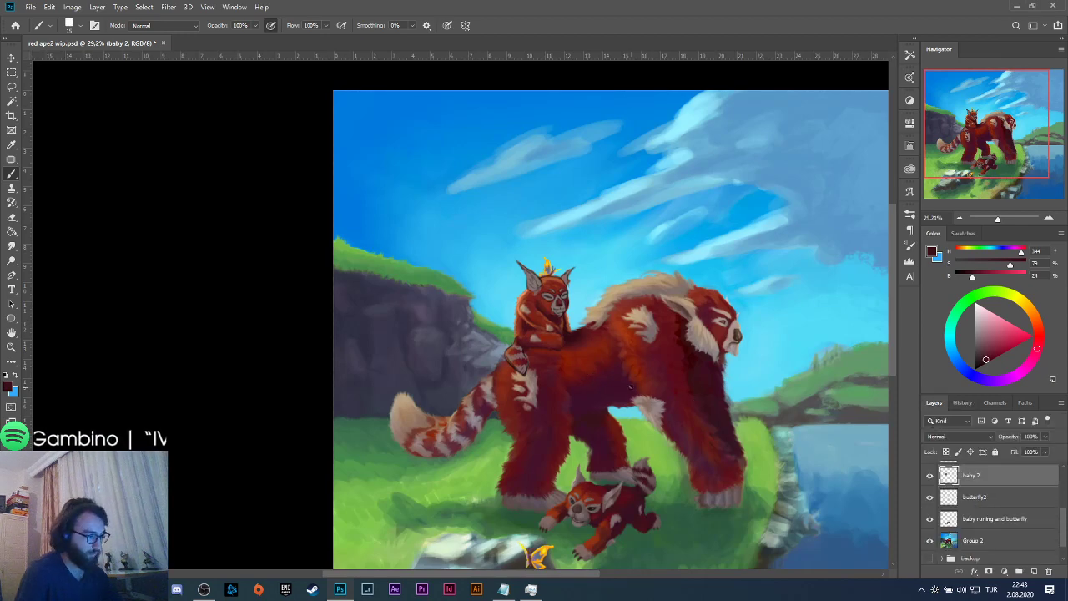
scroll(506, 307, "up", 8)
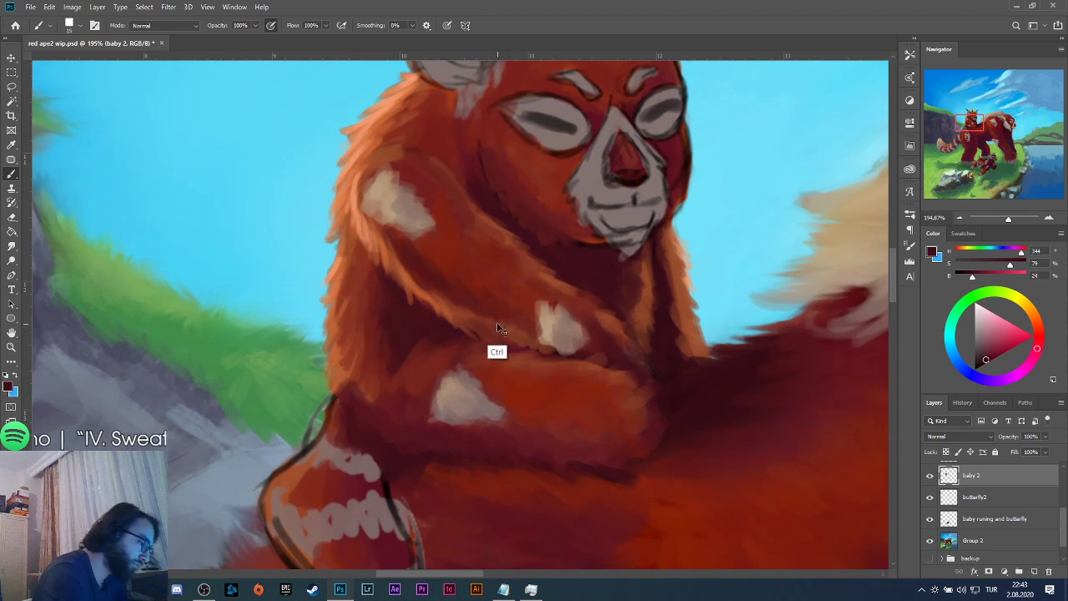
left_click(494, 317, "alt")
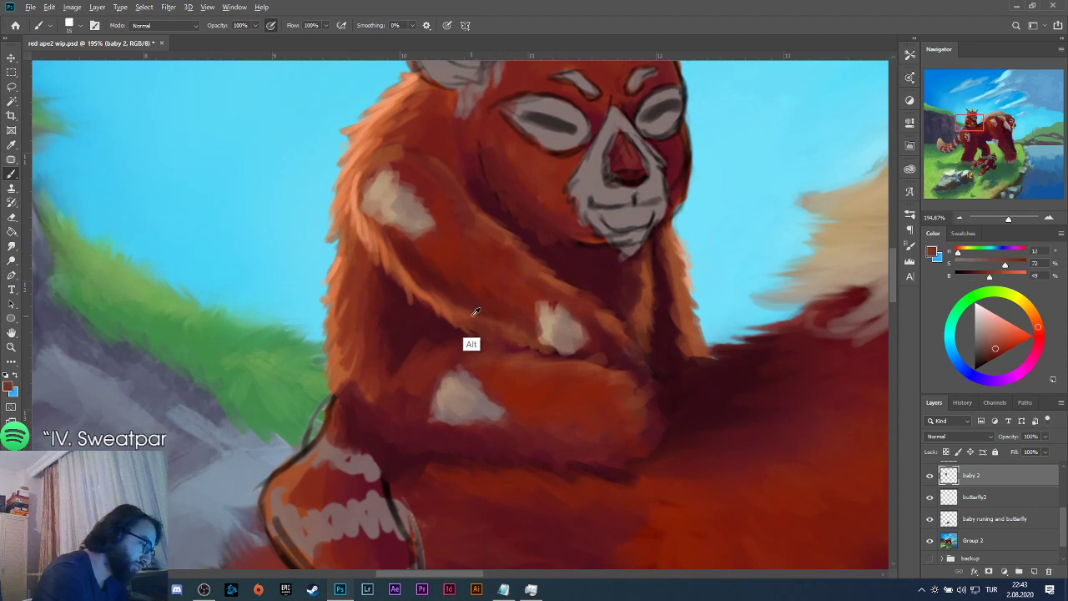
left_click(474, 311, "alt")
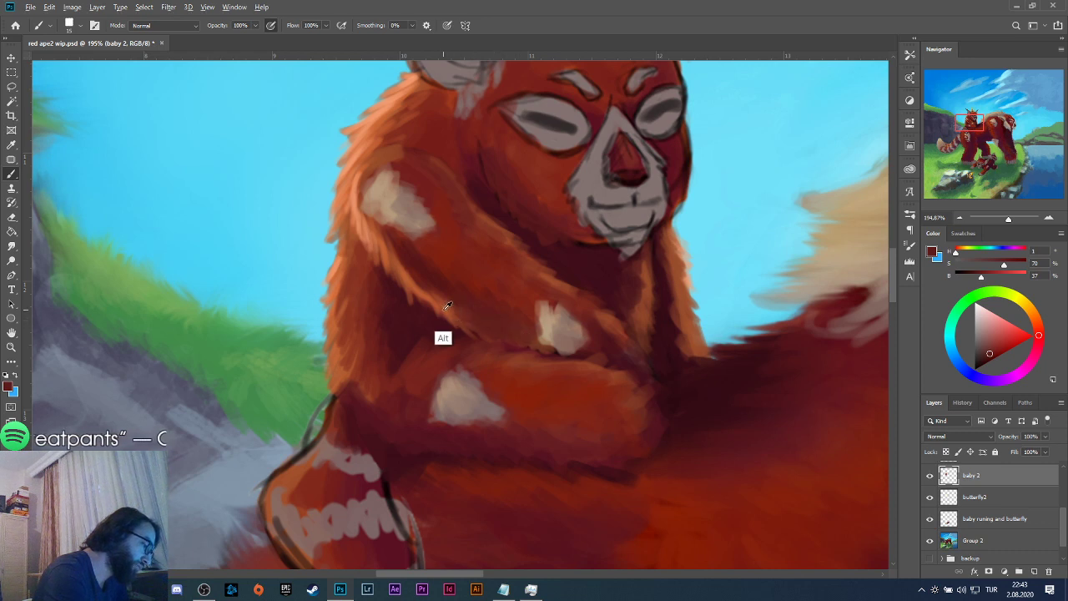
left_click(437, 342, "alt")
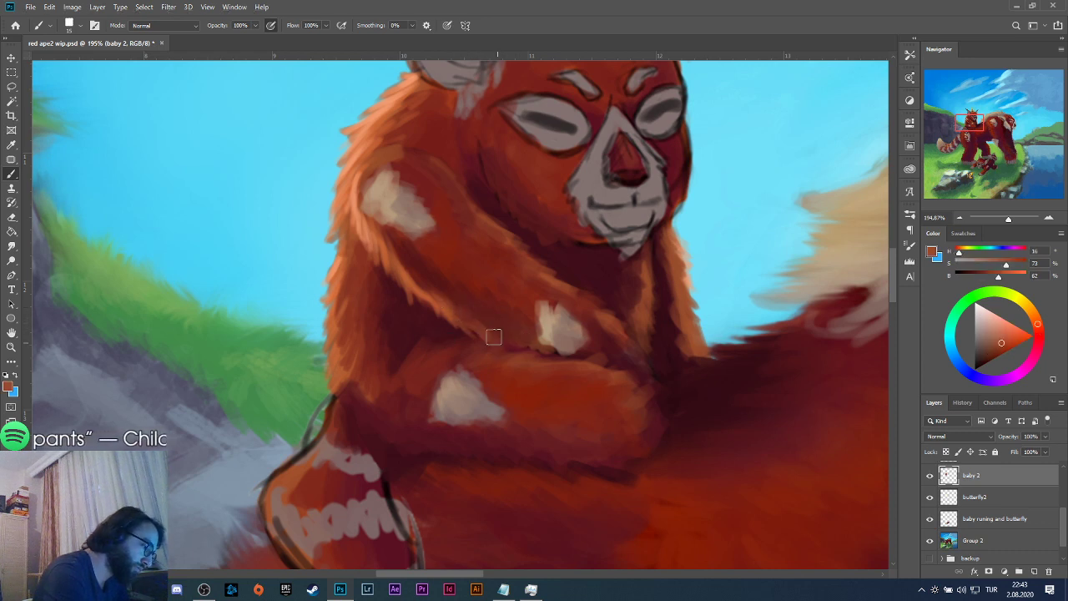
left_click(487, 296, "alt")
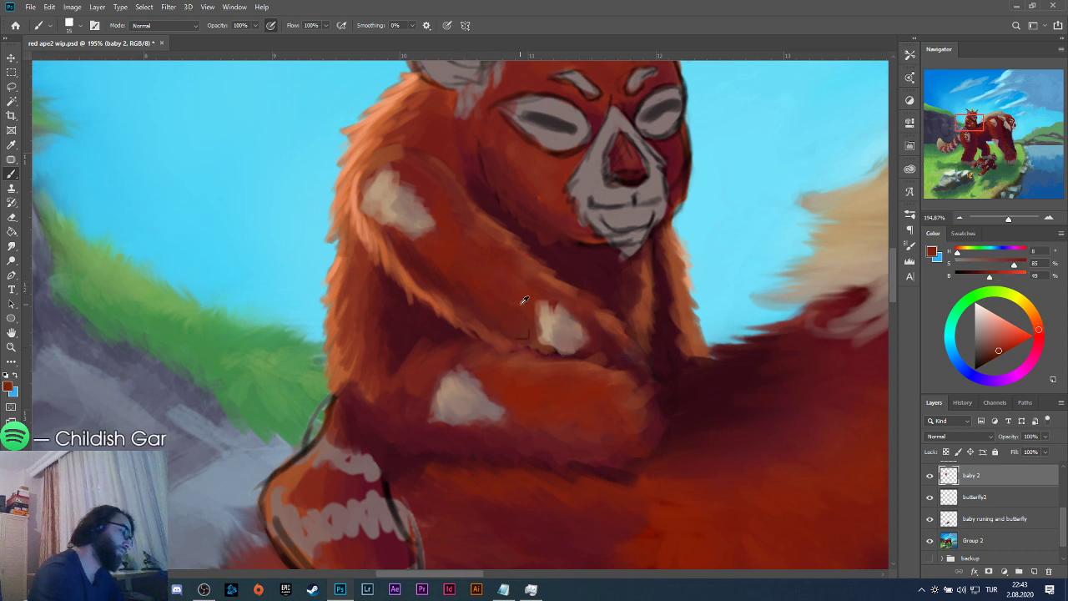
left_click(515, 304, "alt")
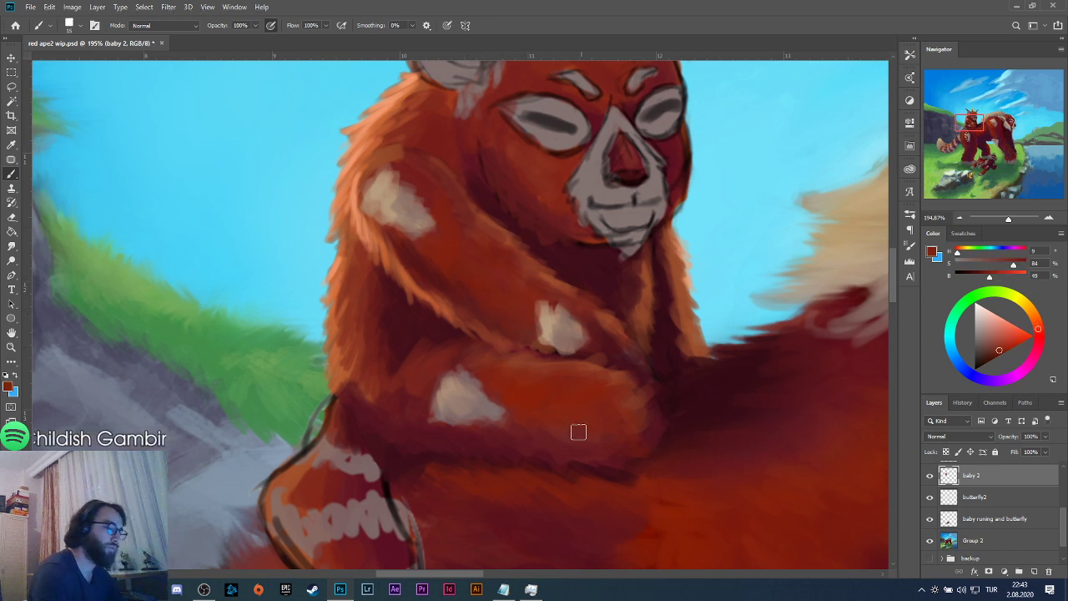
Blend the small creature's upper arm and shoulder fur above the pale patch with sampled reds and a light orange.
left_click(538, 426, "alt")
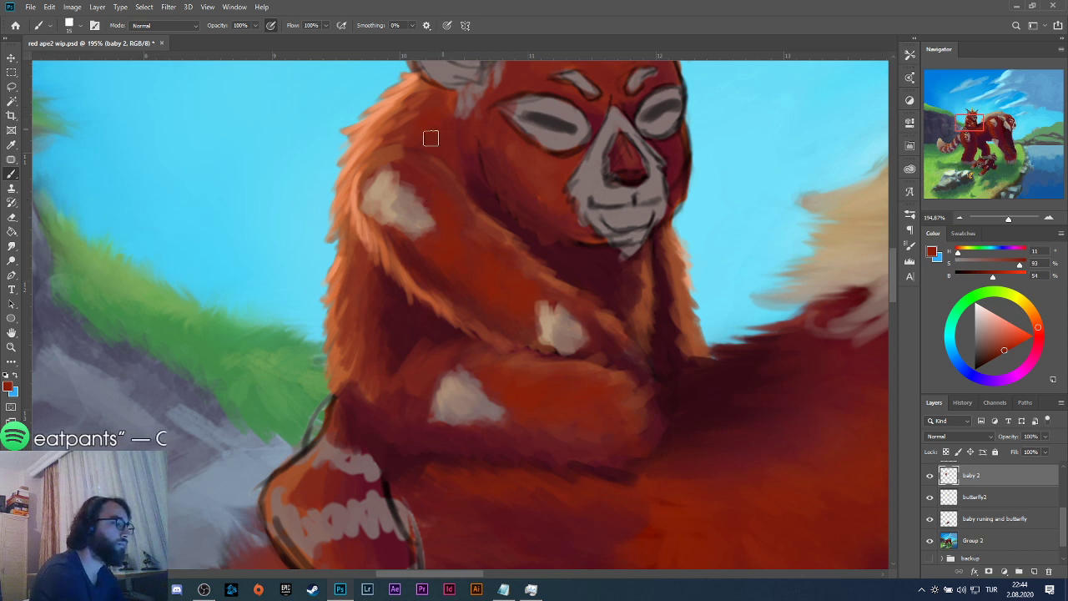
left_click(410, 209, "alt")
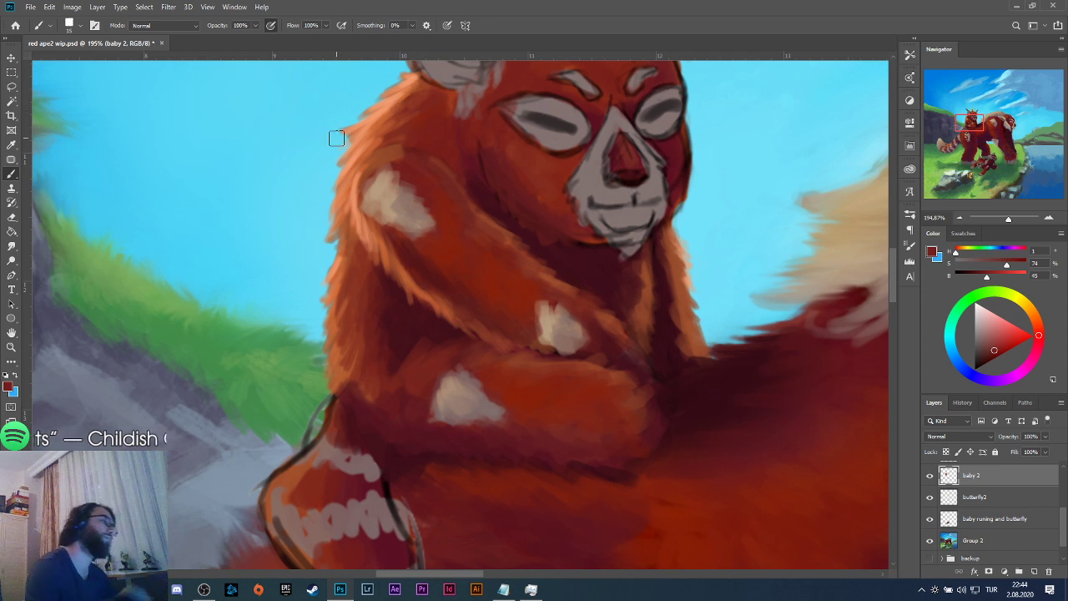
scroll(495, 215, "left", 2)
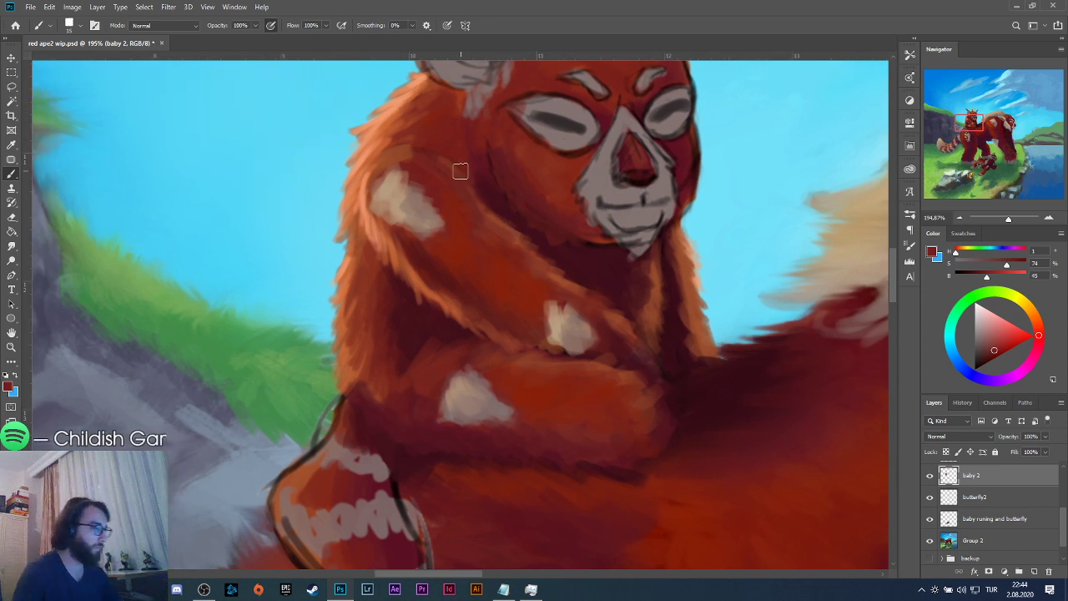
left_click(445, 149, "alt")
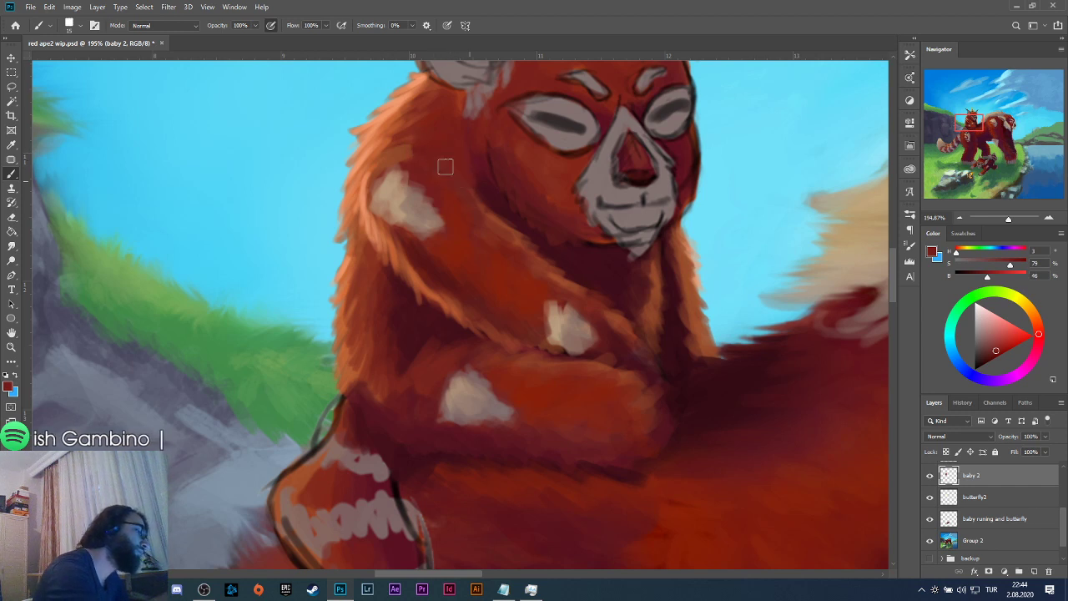
left_click(415, 167, "alt")
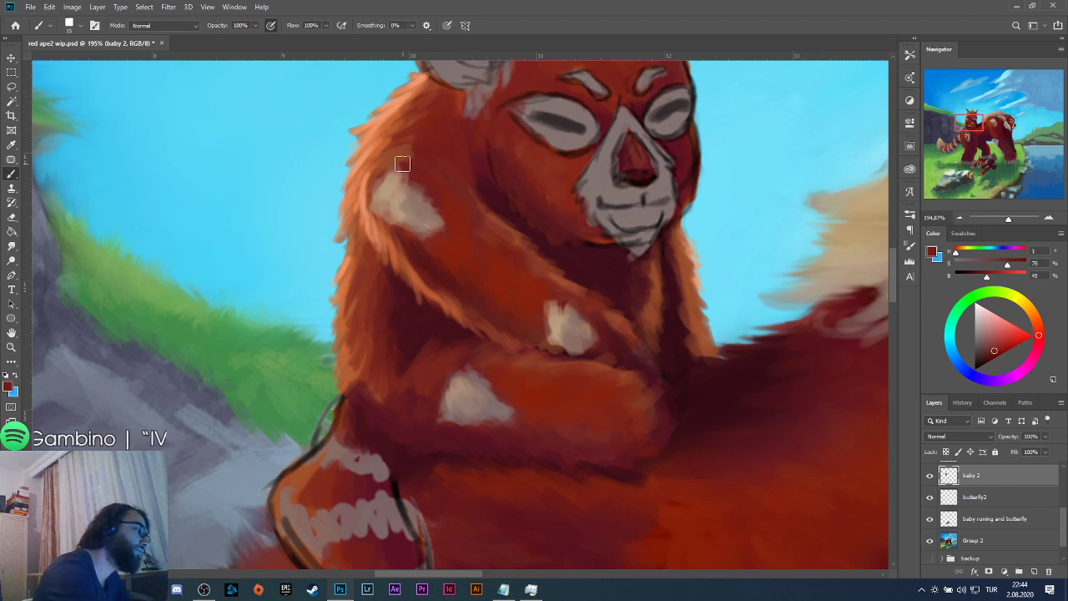
left_click(363, 209, "alt")
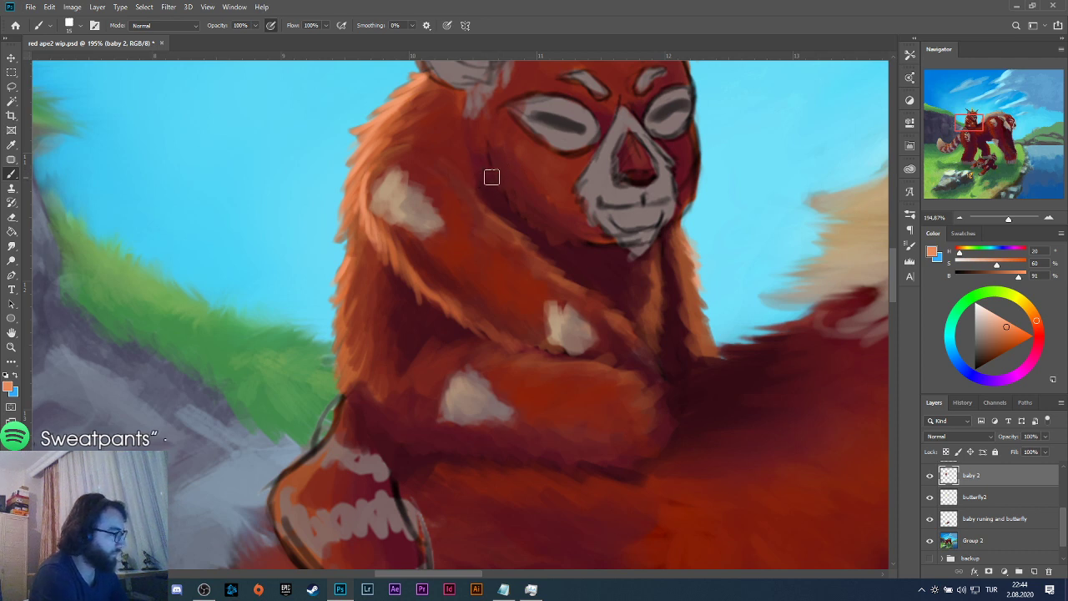
left_click(443, 172, "alt")
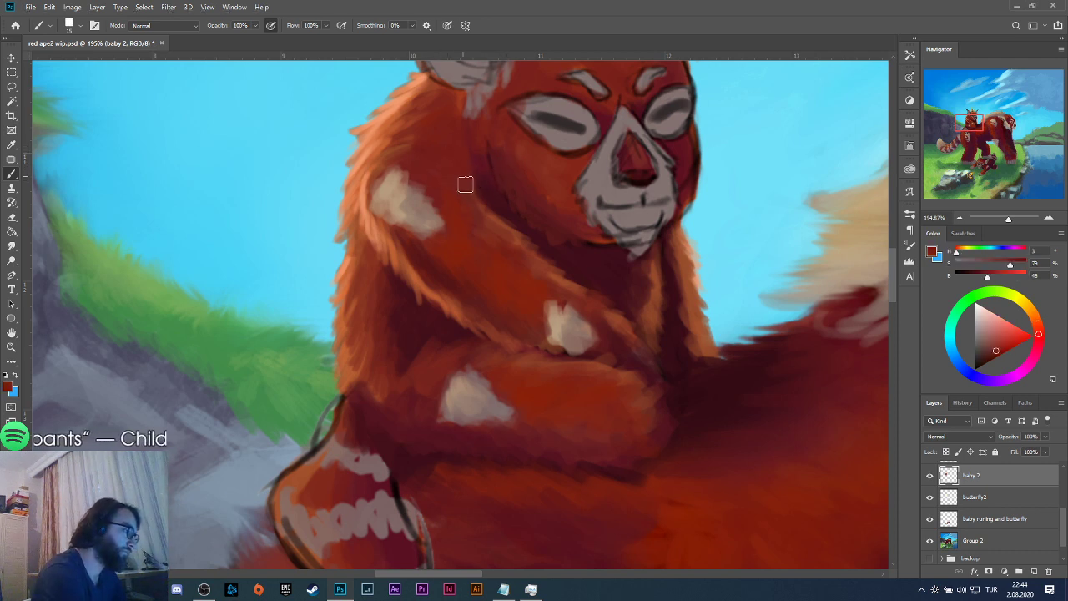
Shade the crease between the small creature's shoulder and cheek with sampled dark maroon, blending it into the shoulder's red fur.
left_click(488, 224, "alt")
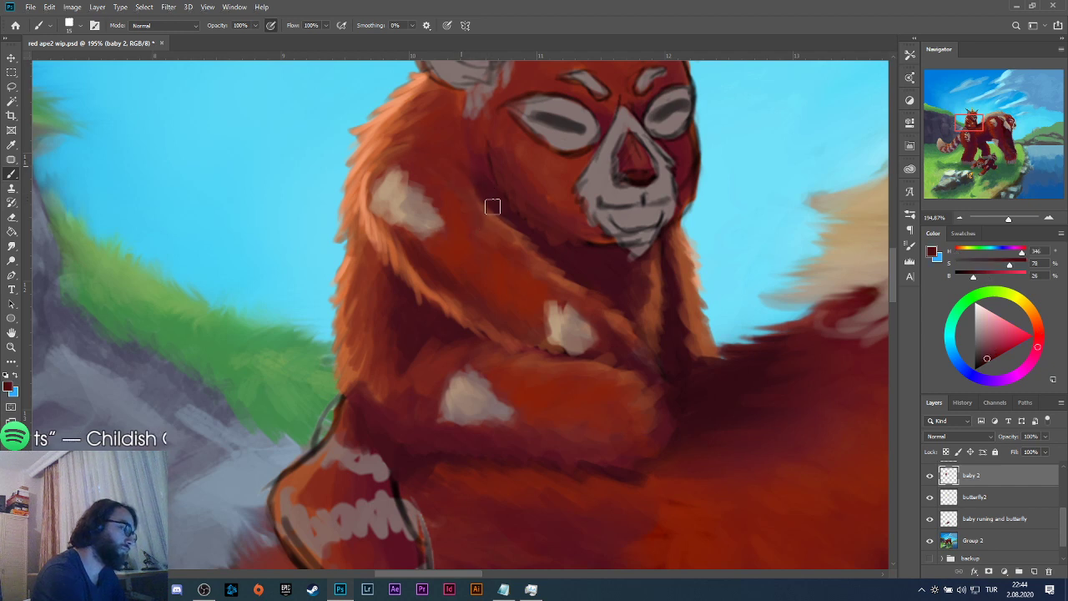
left_click(460, 194, "alt")
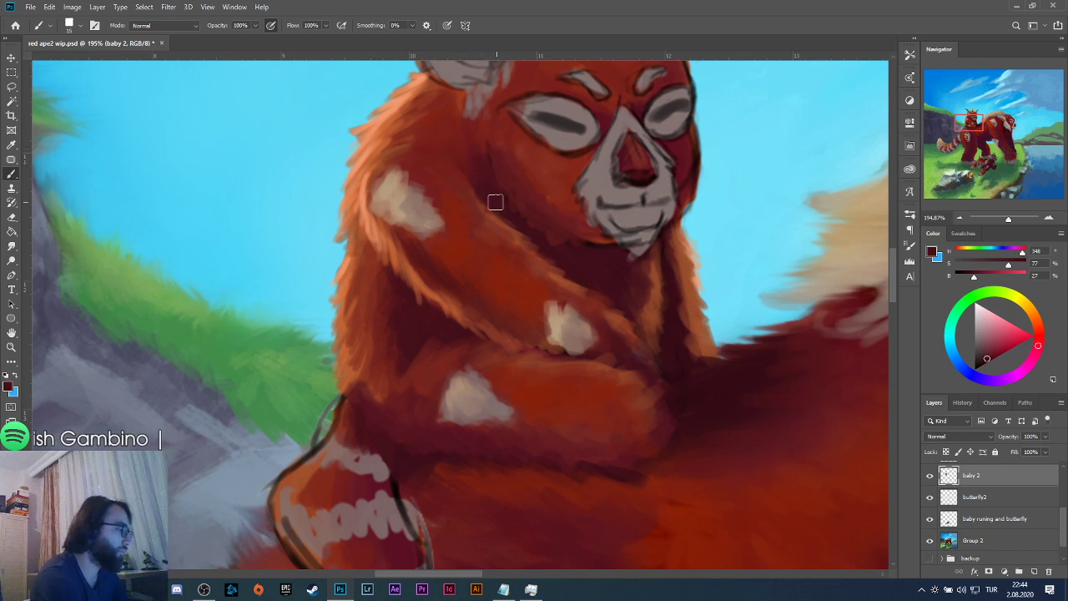
left_click(456, 163, "alt")
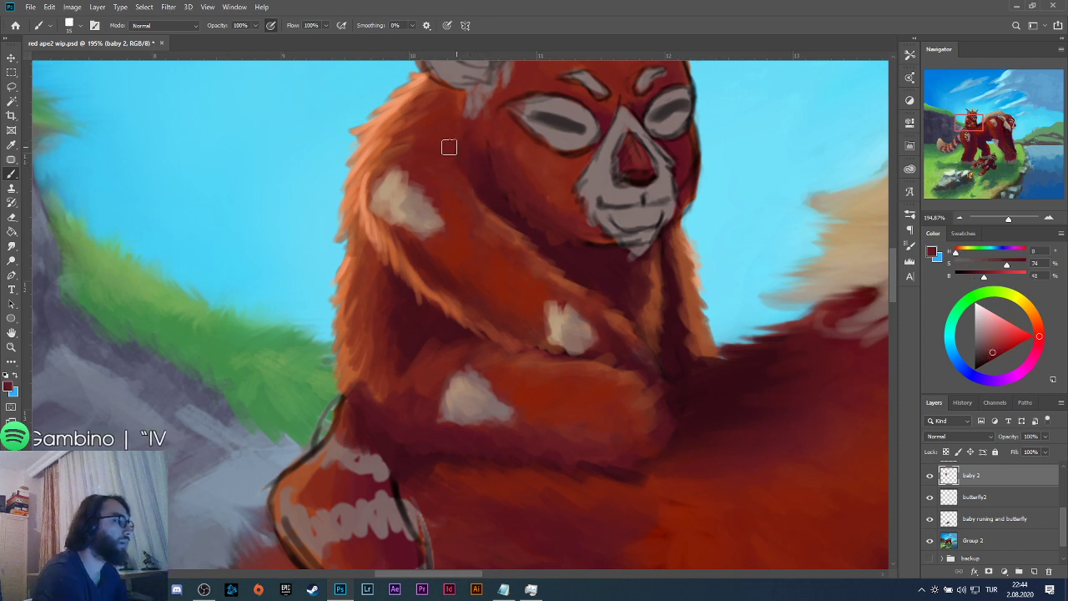
left_click(440, 163, "alt")
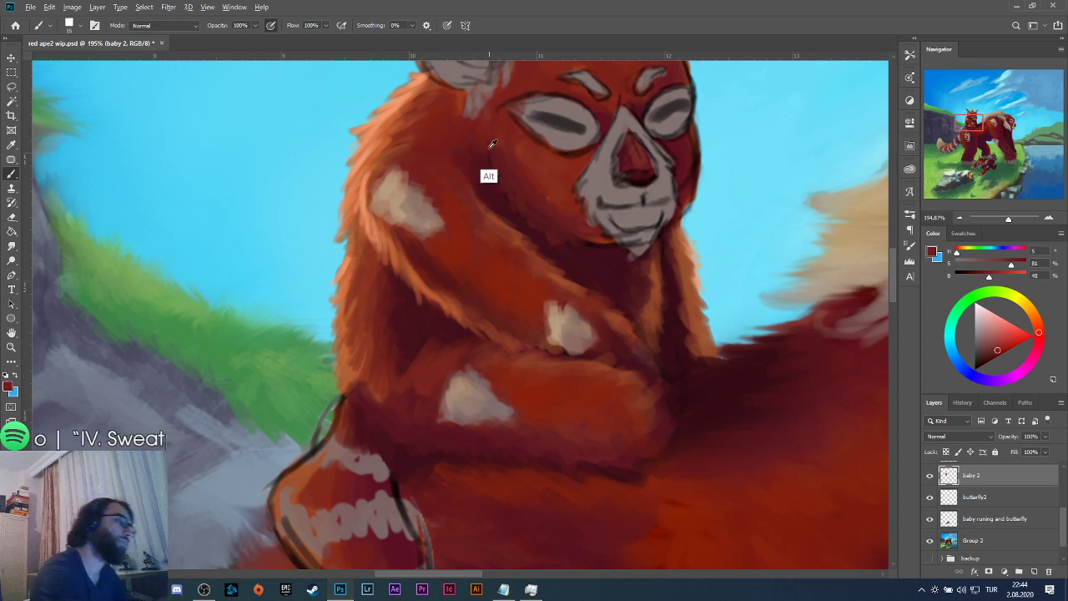
Repaint the small creature's cheek and jaw edge beside the muzzle with sampled light orange and red fur tones.
left_click(385, 134, "alt")
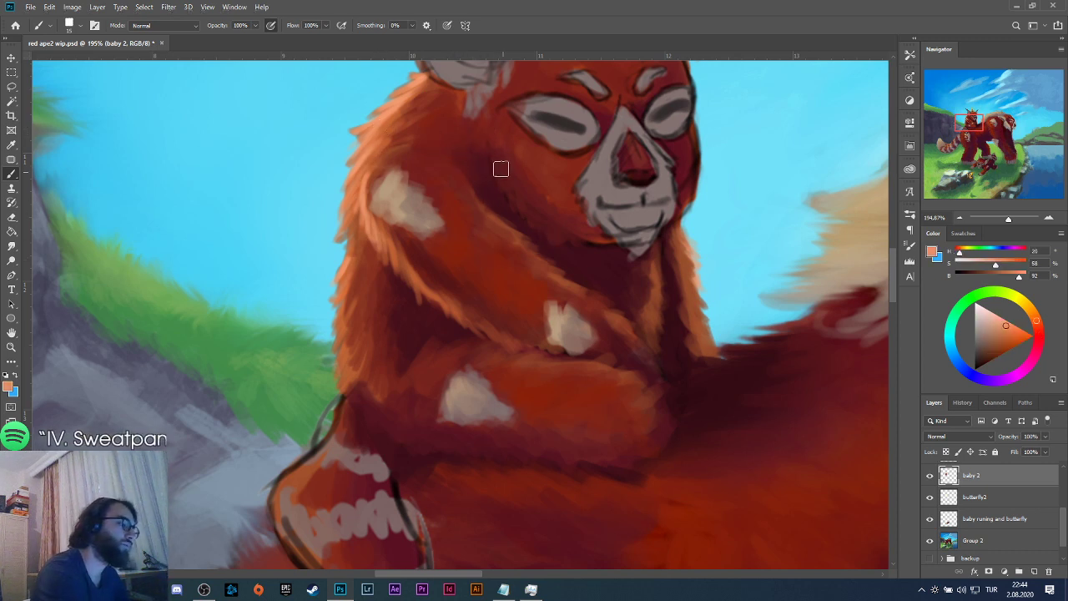
left_click(514, 182, "alt")
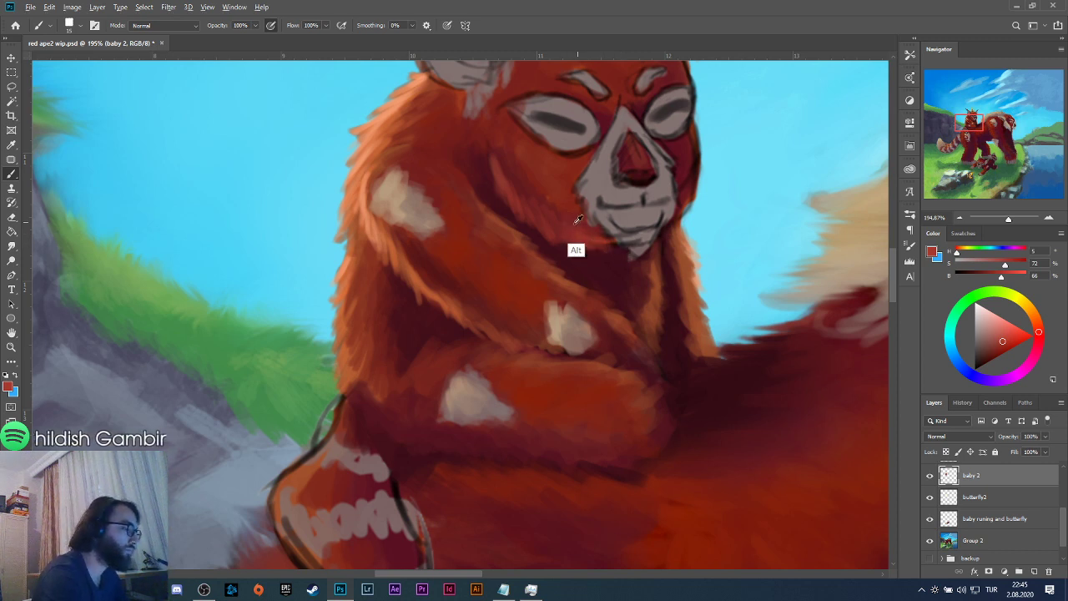
left_click(459, 275, "alt")
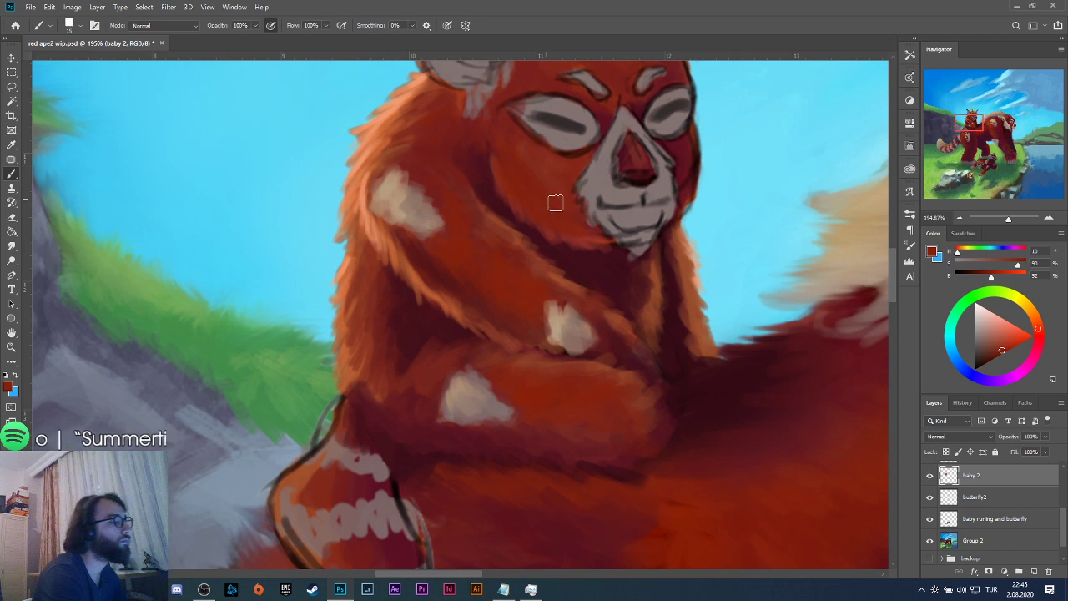
Blend the small creature's upper arm fur and its edge below the cheek with sampled reds and a muted orange.
key("alt")
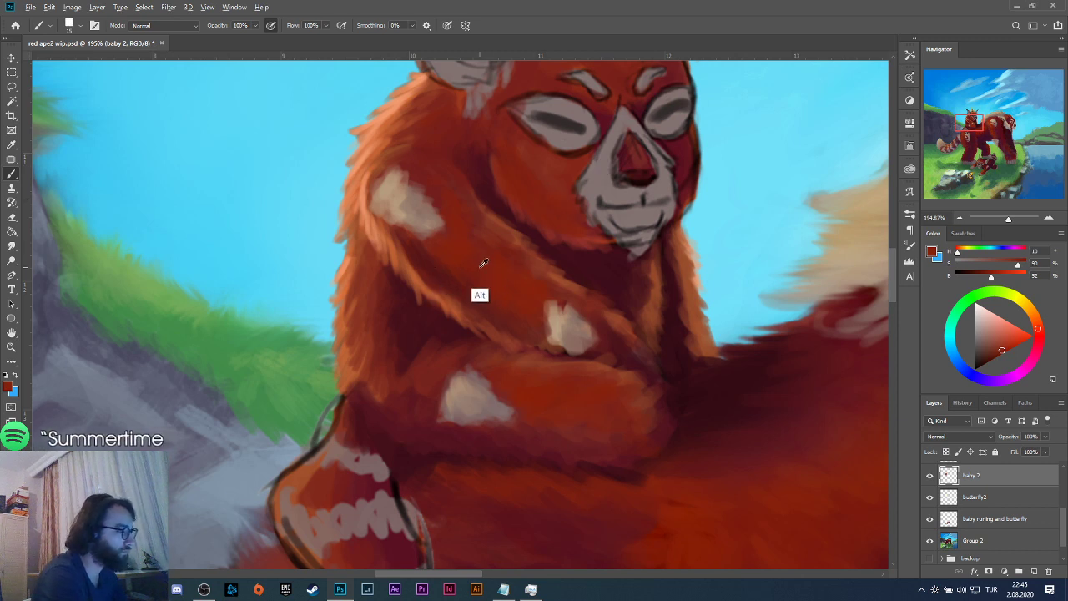
left_click(511, 263, "alt")
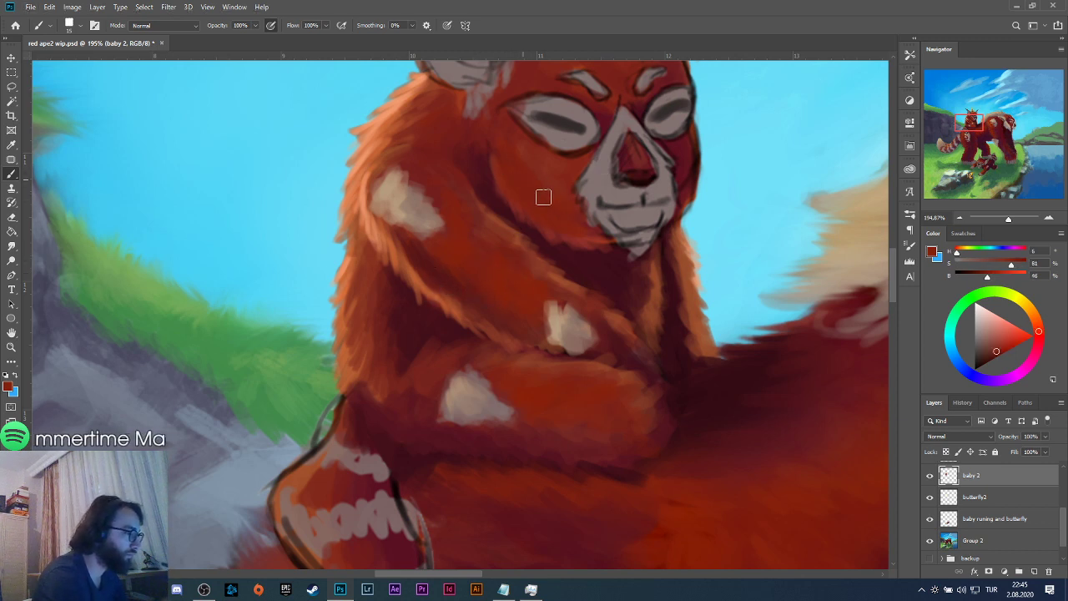
left_click(503, 211, "alt")
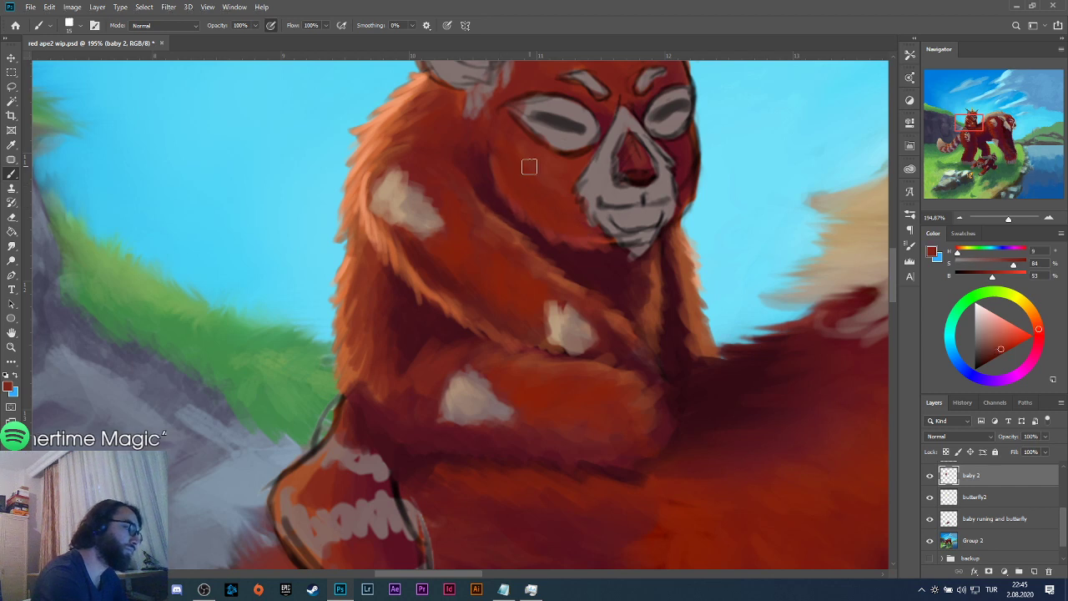
left_click(442, 253, "alt")
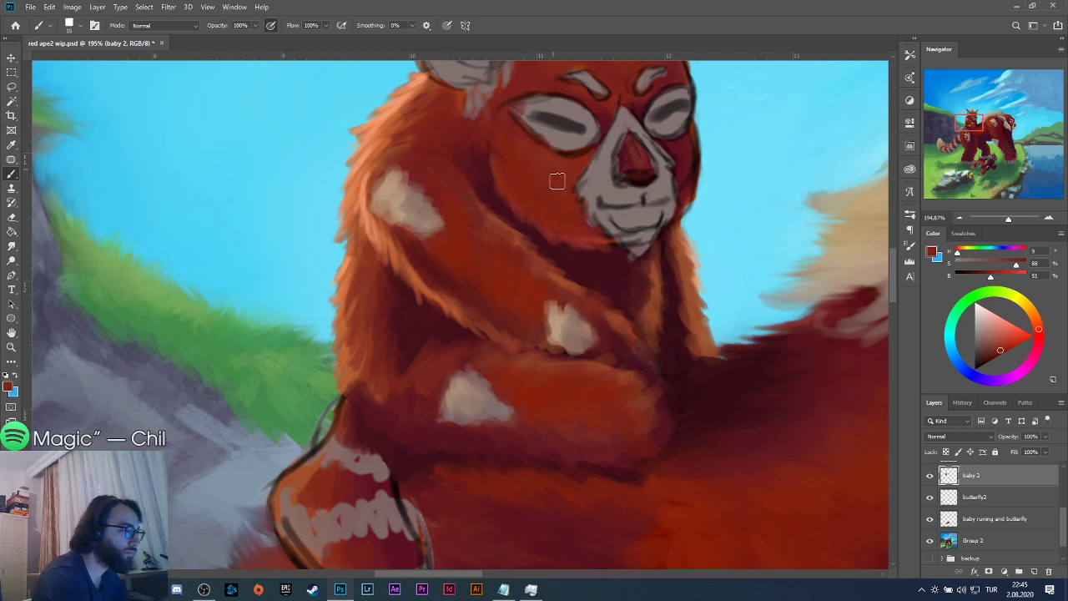
left_click(489, 238, "alt")
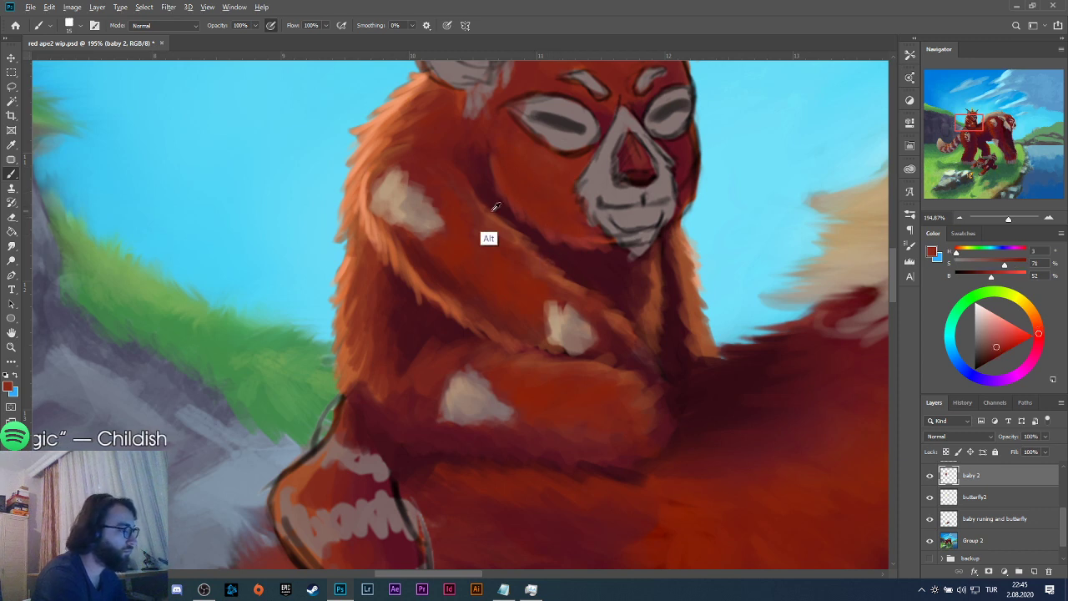
left_click(352, 379, "alt")
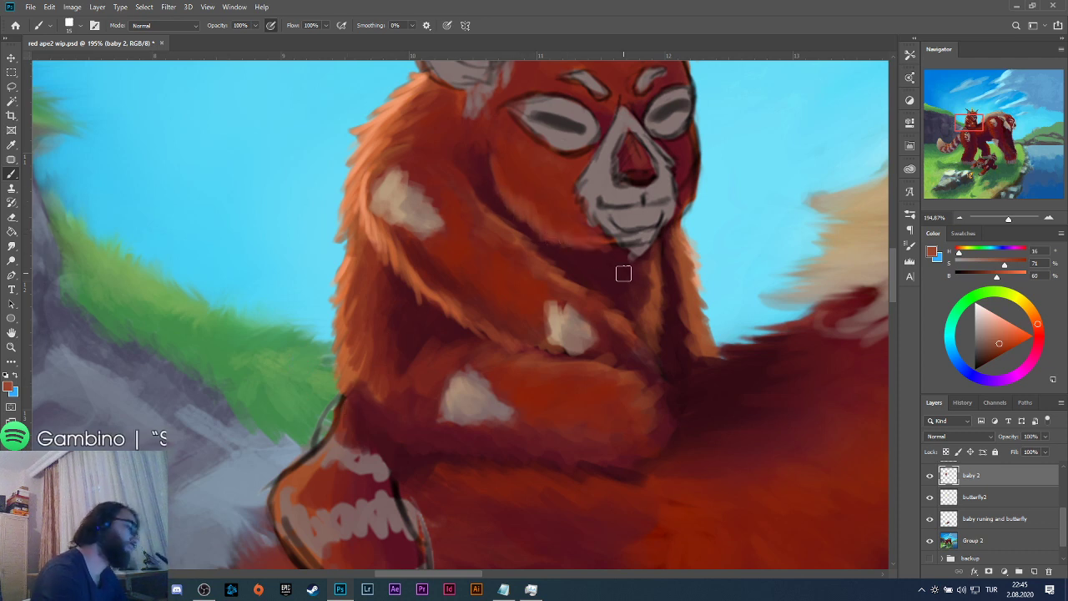
Deepen the shadow between the small creature's cheek and upper arm with sampled dark maroon, and refine the jaw edge with sampled red.
scroll(607, 225, "down", 6)
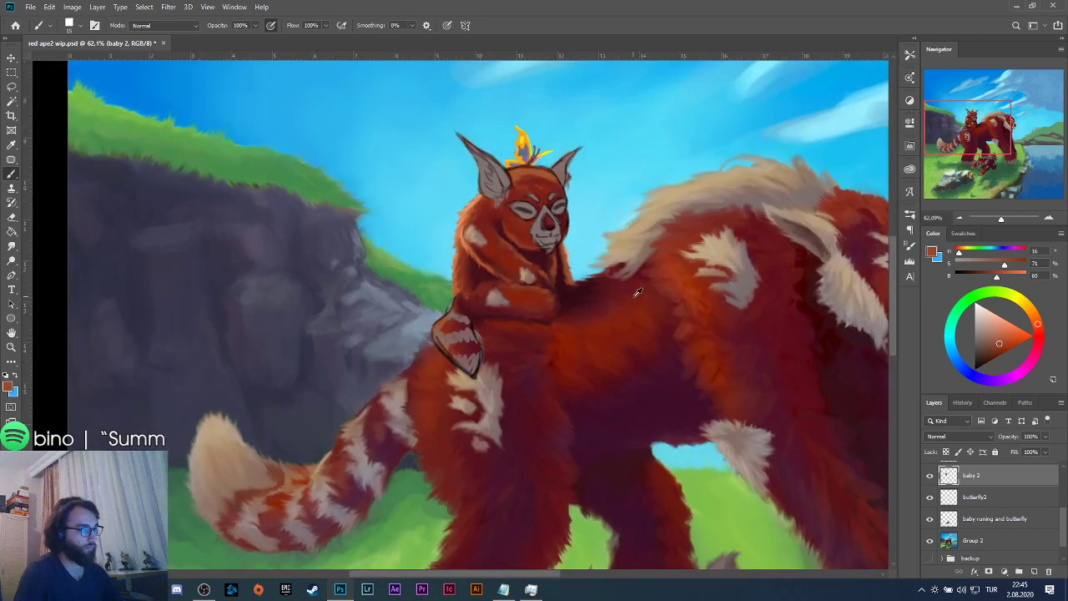
scroll(627, 291, "down", 3)
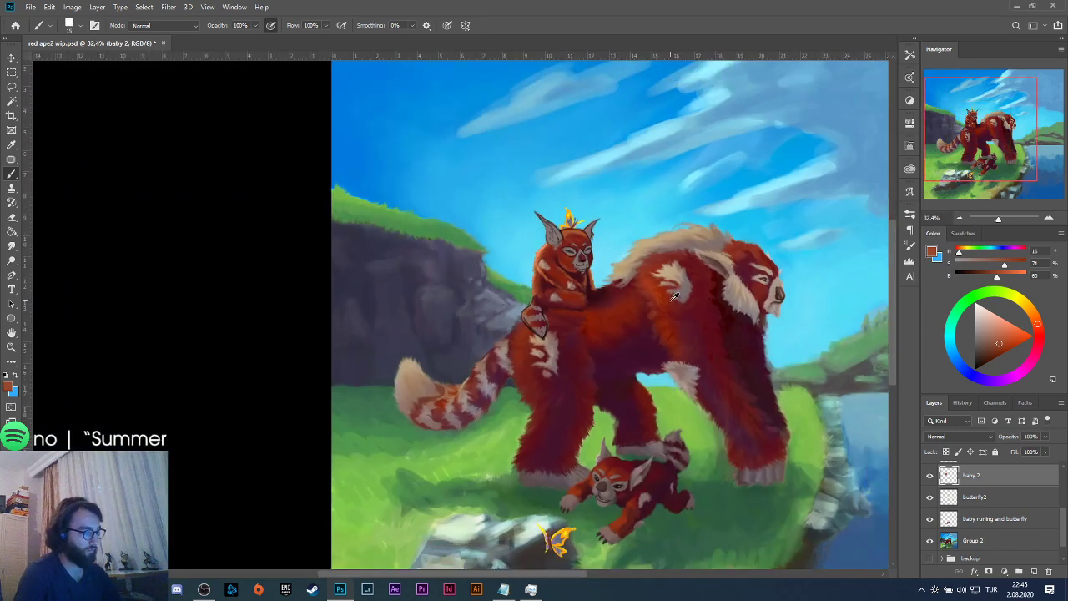
scroll(588, 263, "up", 10)
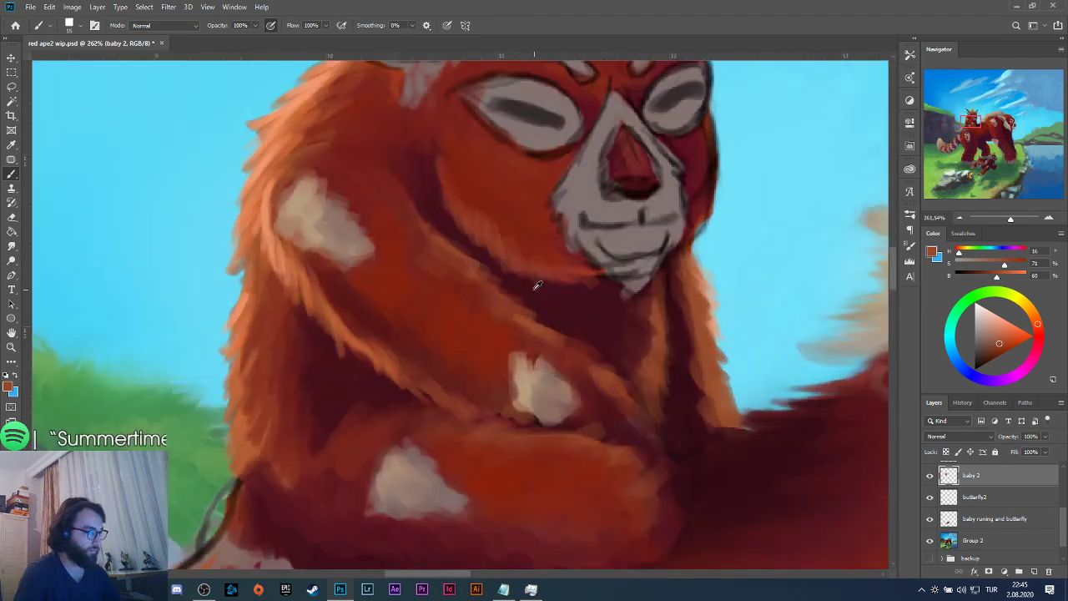
left_click(519, 284, "alt")
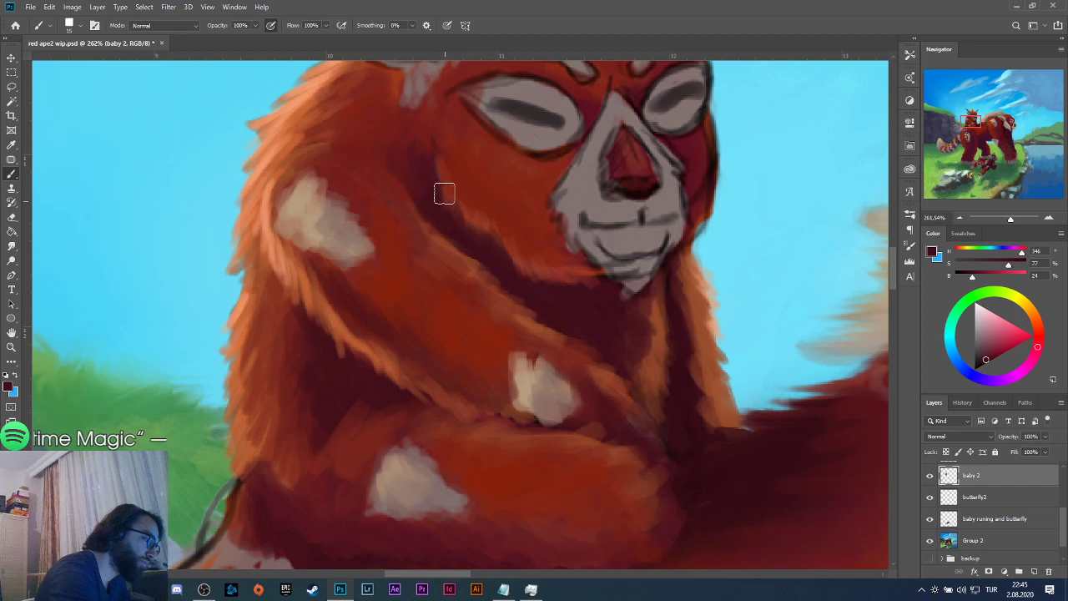
left_click(460, 242, "alt")
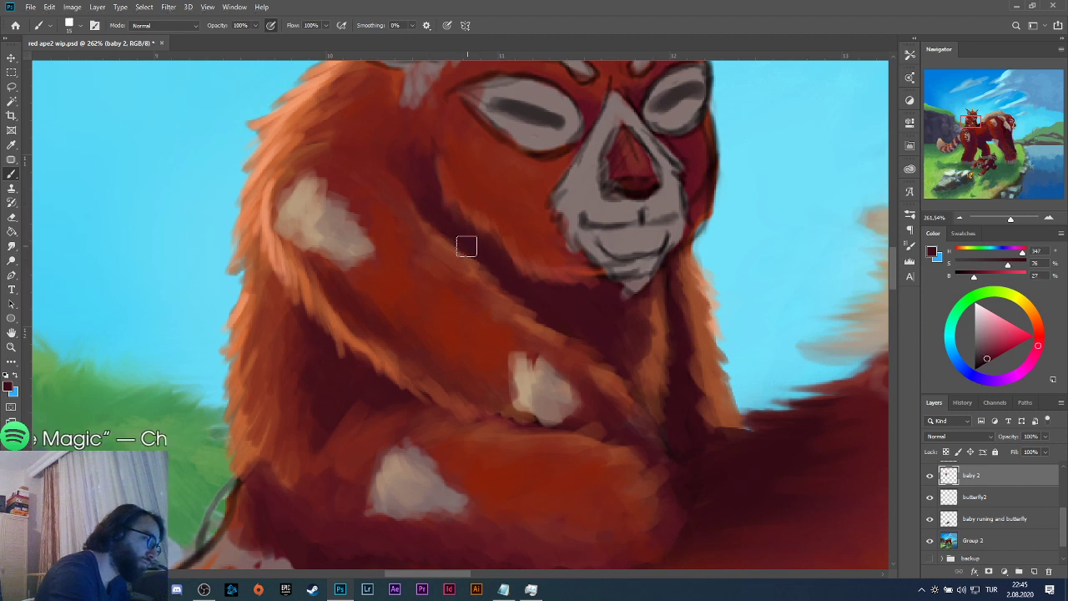
mouse_move(499, 267)
left_mouse_down()
mouse_move(542, 294)
mouse_move(540, 272)
mouse_move(529, 271)
mouse_move(551, 292)
mouse_move(582, 288)
left_mouse_up()
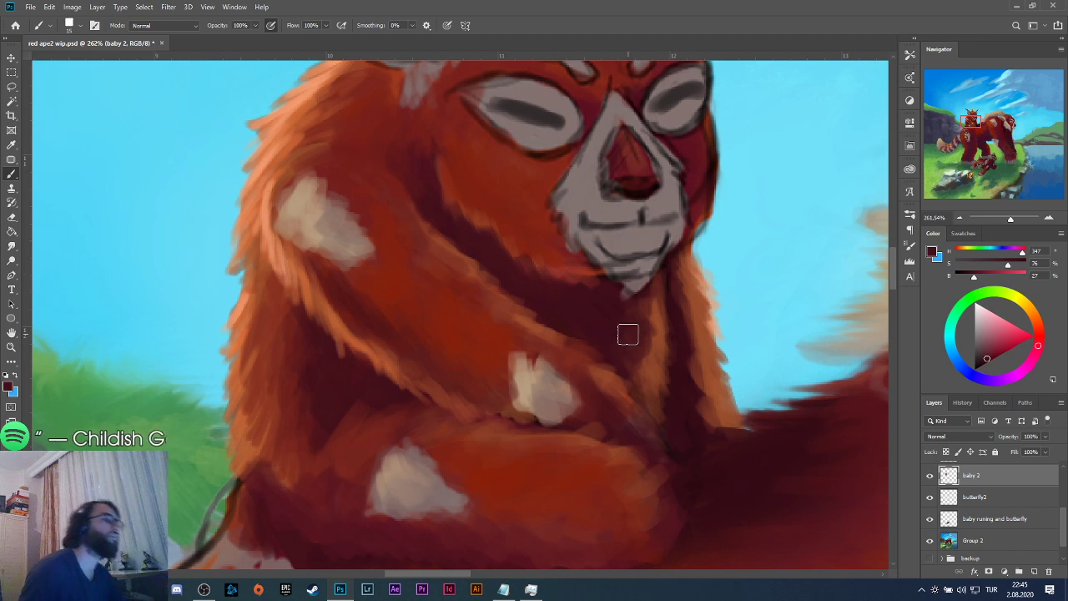
left_click(510, 260, "alt")
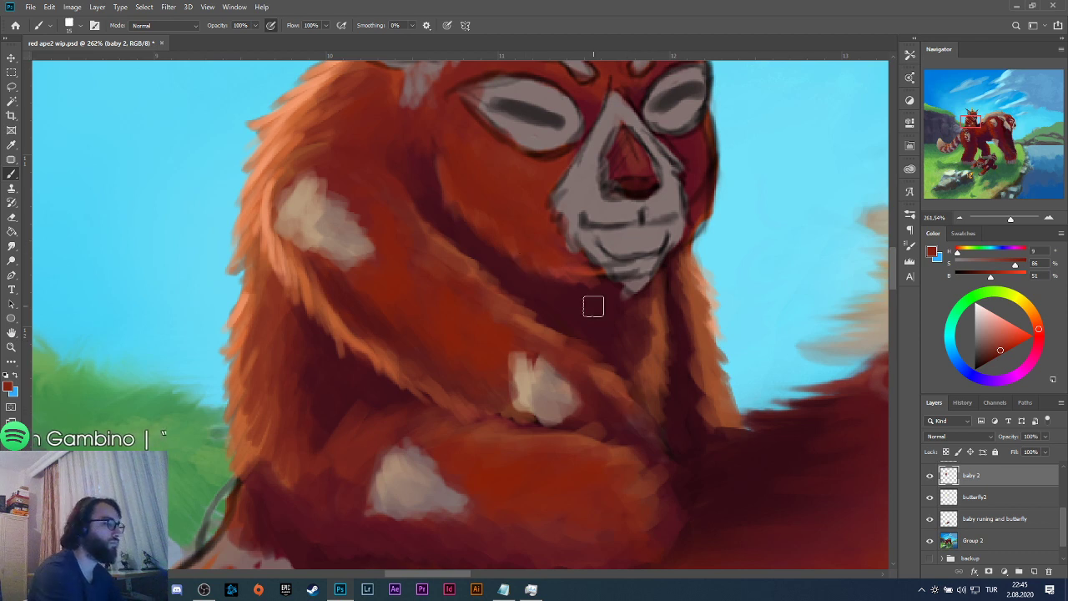
Repaint the pale fur patch near the small creature's wrist with sampled beige tones.
scroll(558, 103, "down", 1)
scroll(559, 103, "down", 3)
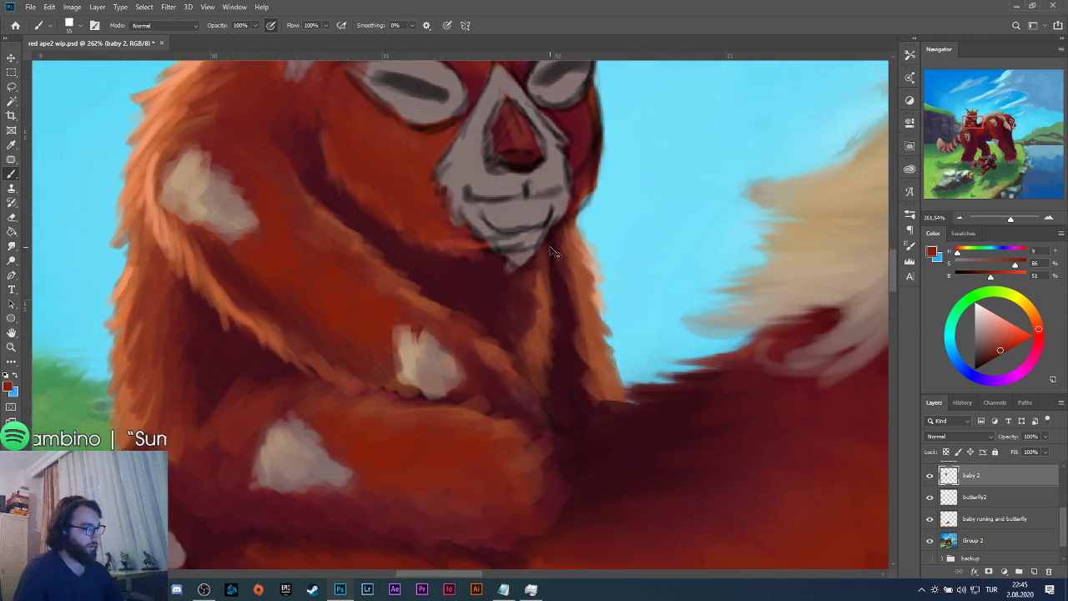
scroll(450, 288, "down", 2)
scroll(411, 291, "up", 3)
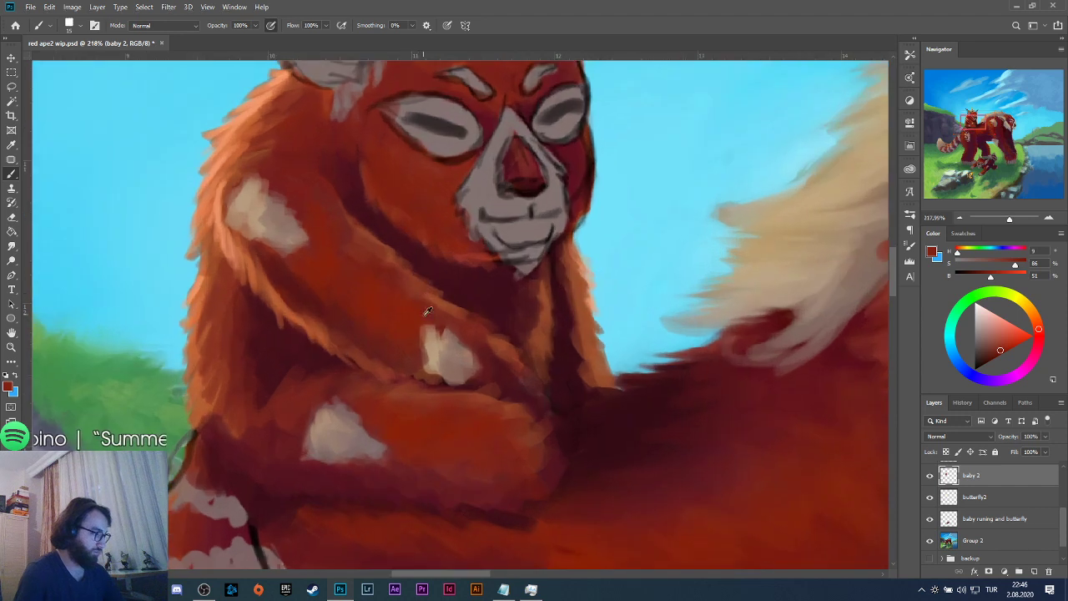
left_click(433, 348, "alt")
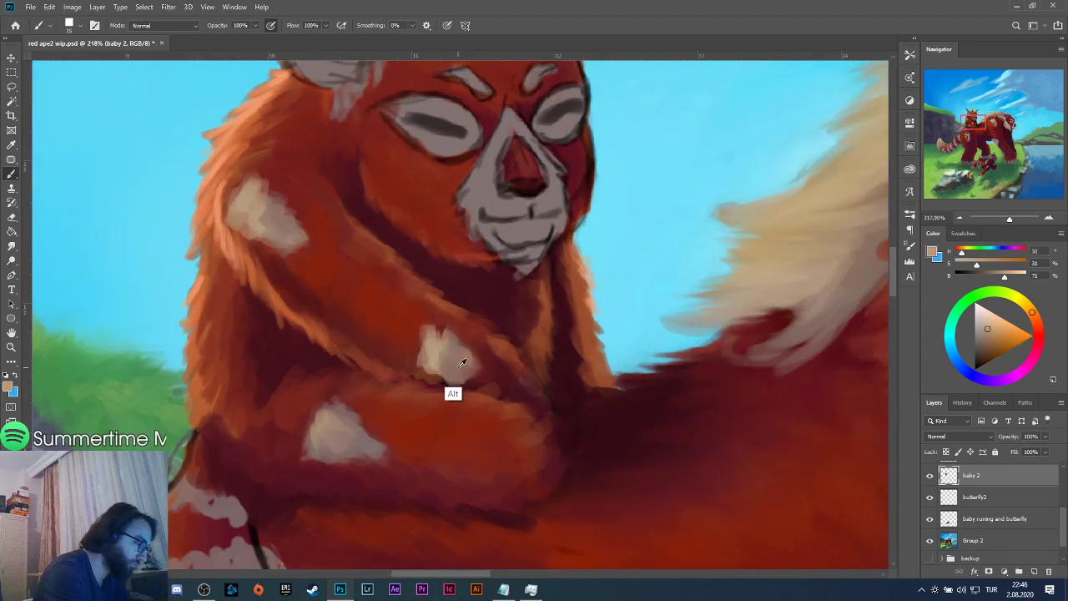
left_click(436, 353, "alt")
left_click_drag(437, 353, 467, 357)
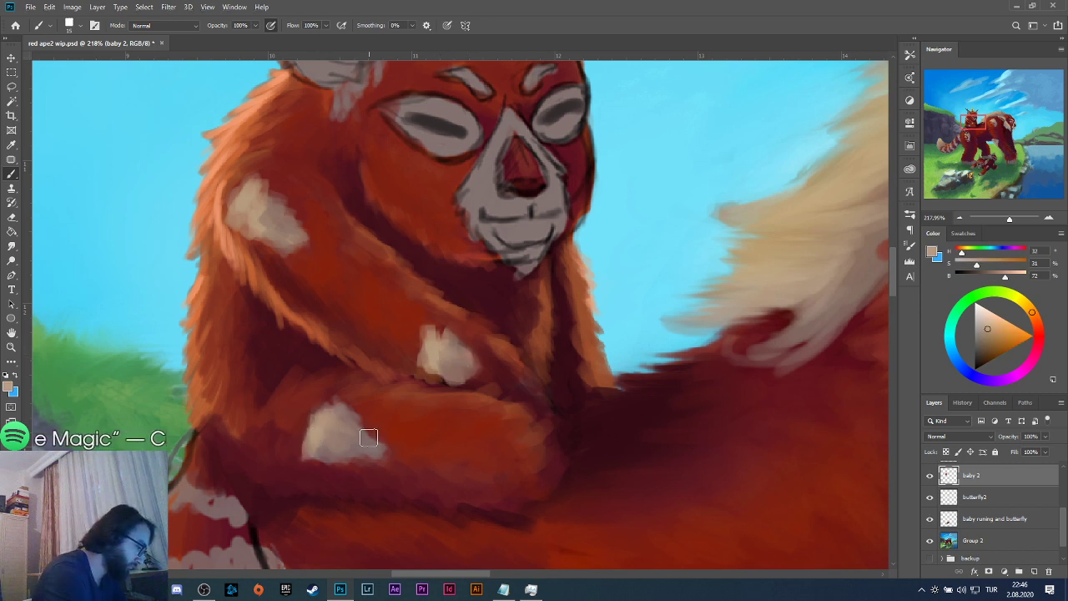
Reshape and shade the pale patch on the small creature's lower forearm with sampled grey-brown, beige and surrounding red fur tones.
left_click(287, 218, "alt")
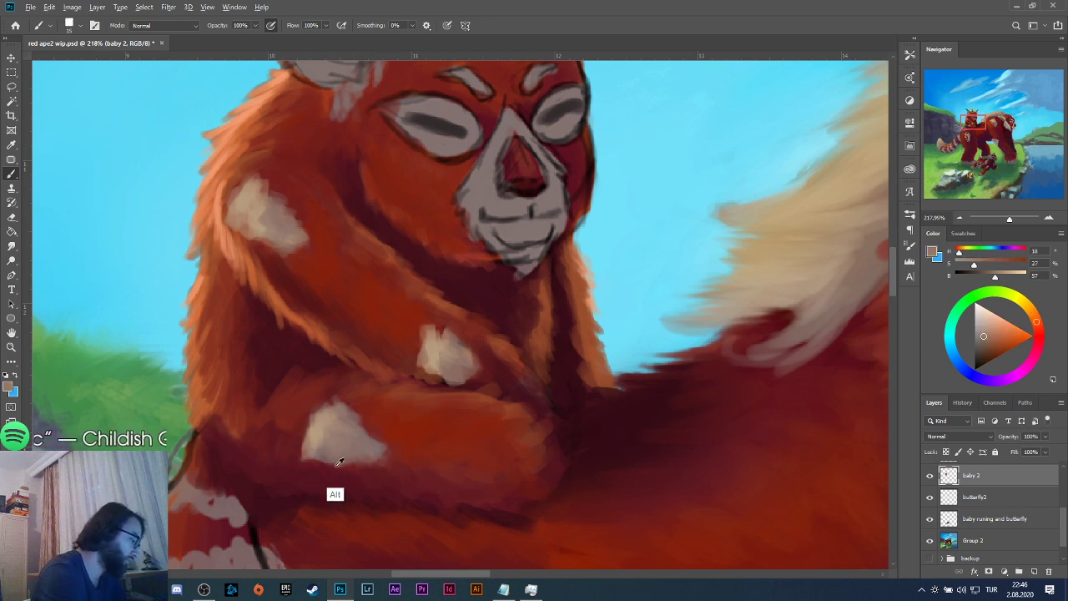
left_click(296, 478, "alt")
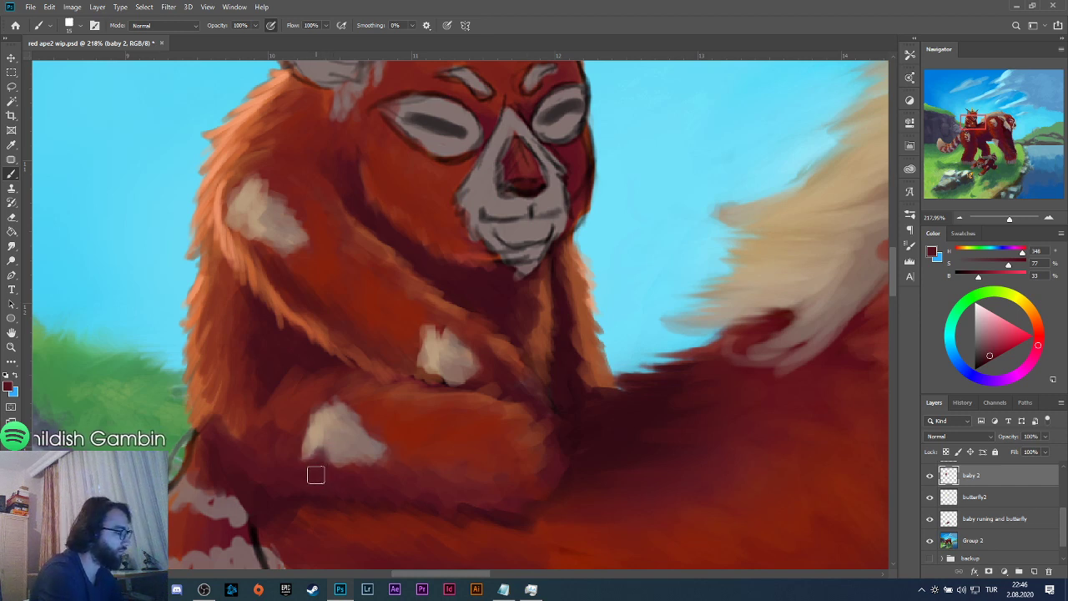
left_click(369, 417, "alt")
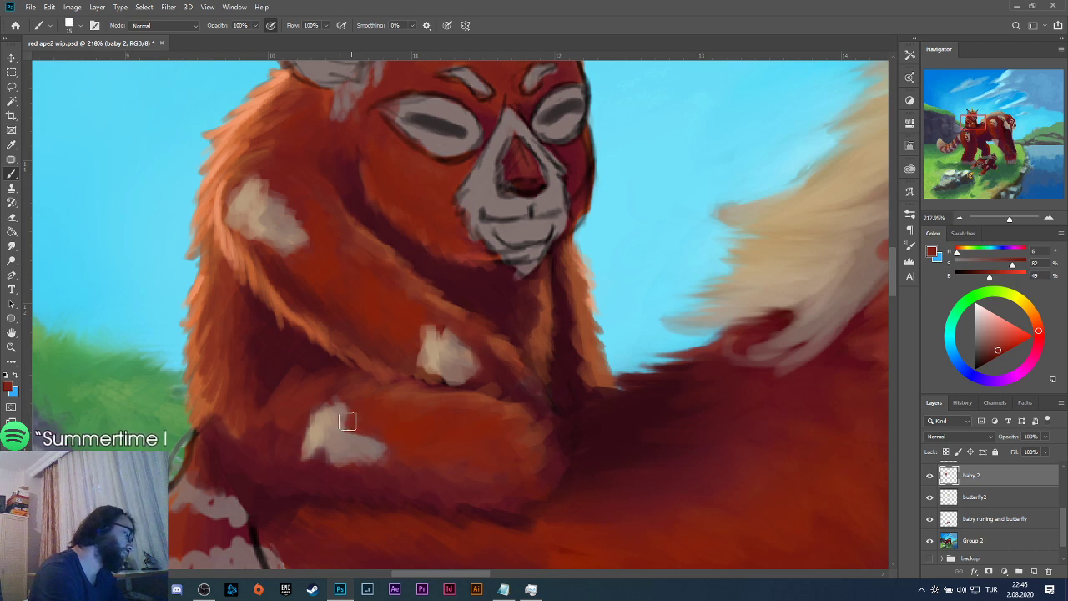
left_click(342, 434, "alt")
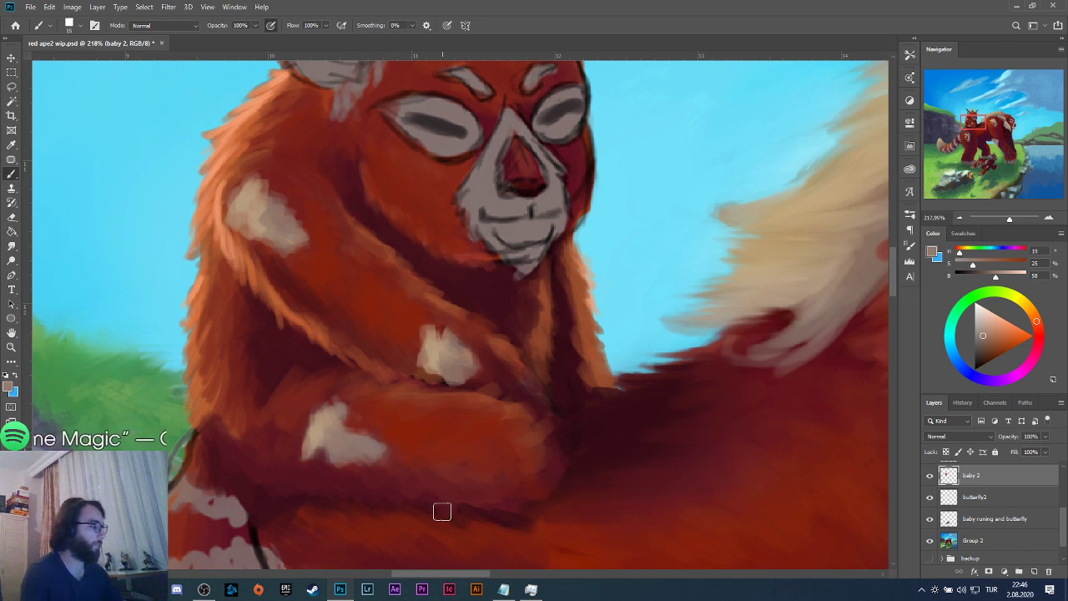
left_click(321, 435, "alt")
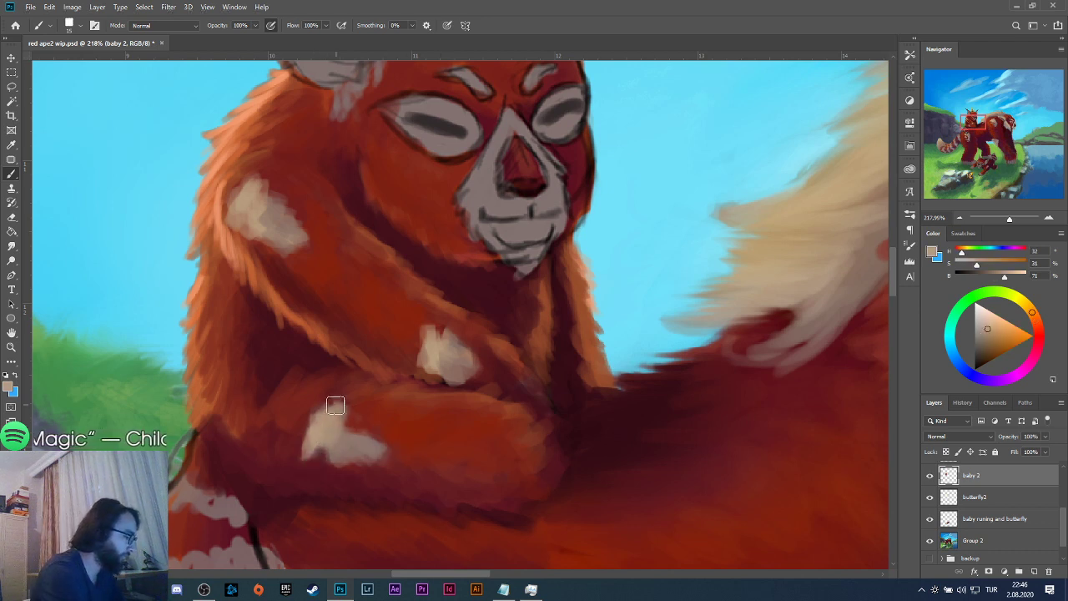
Highlight the pale patches on the small creature's forearm, shoulder and wrist with a lighter cream, hue 32, saturation 38, brightness 89.
left_click(993, 321)
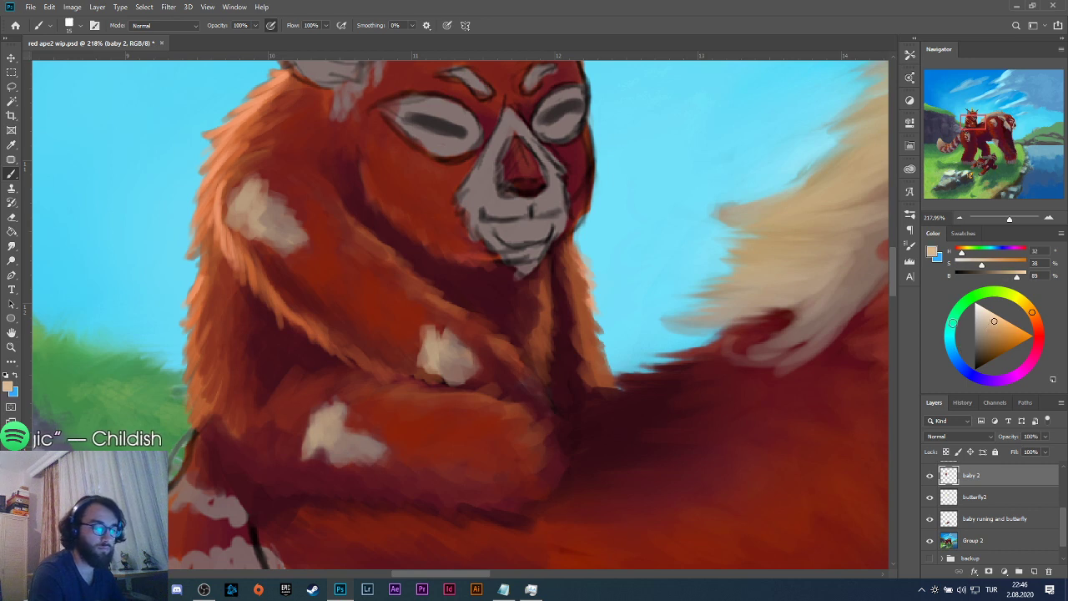
left_click(341, 429)
mouse_move(244, 193)
left_mouse_down()
mouse_move(241, 222)
mouse_move(256, 228)
mouse_move(251, 192)
mouse_move(266, 219)
left_mouse_up()
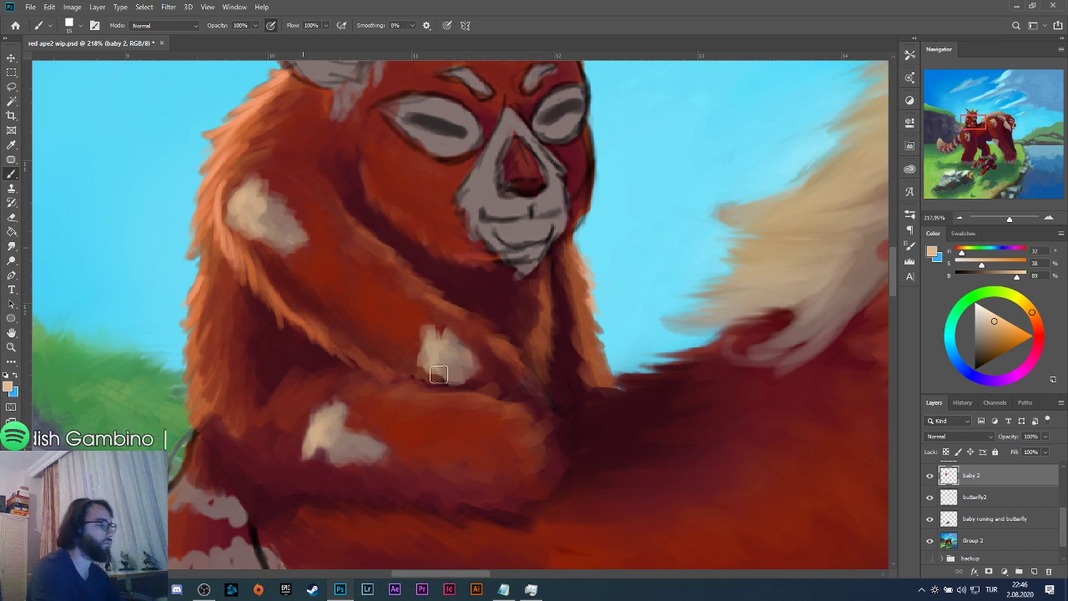
mouse_move(437, 369)
left_mouse_down()
mouse_move(436, 353)
mouse_move(450, 351)
left_mouse_up()
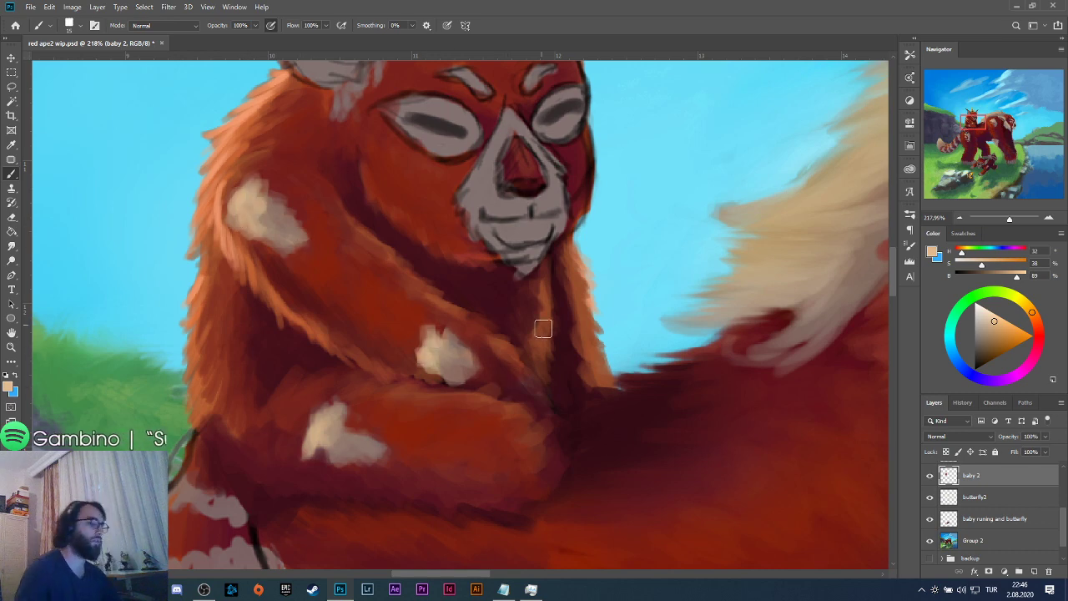
Darken the small creature's upper wrist between its pale patch and the chest with sampled red and dark maroon tones.
scroll(542, 334, "down", 6)
scroll(543, 370, "down", 2)
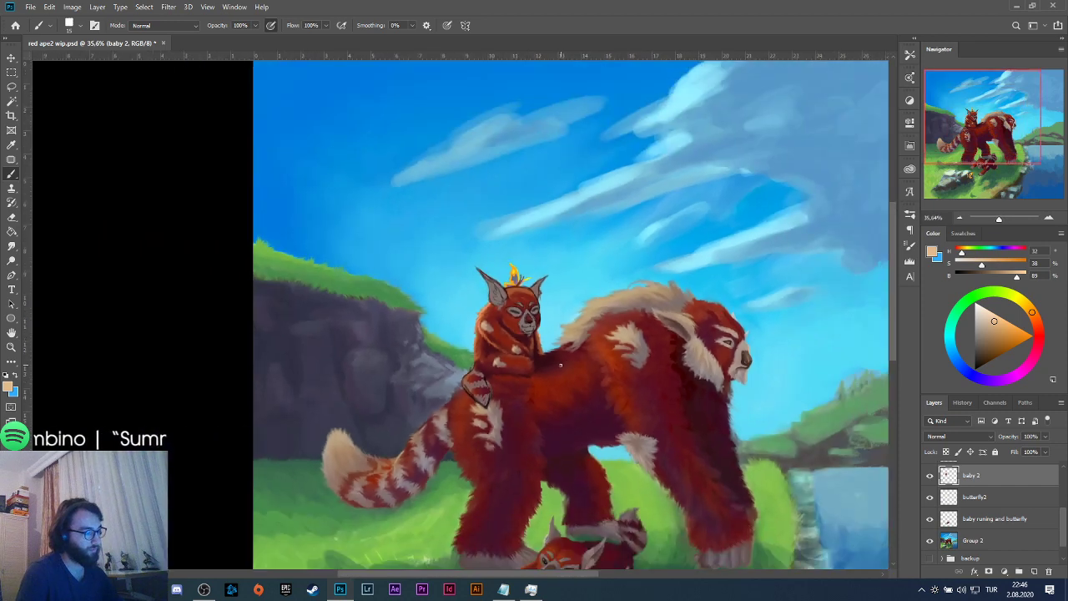
scroll(551, 373, "up", 6)
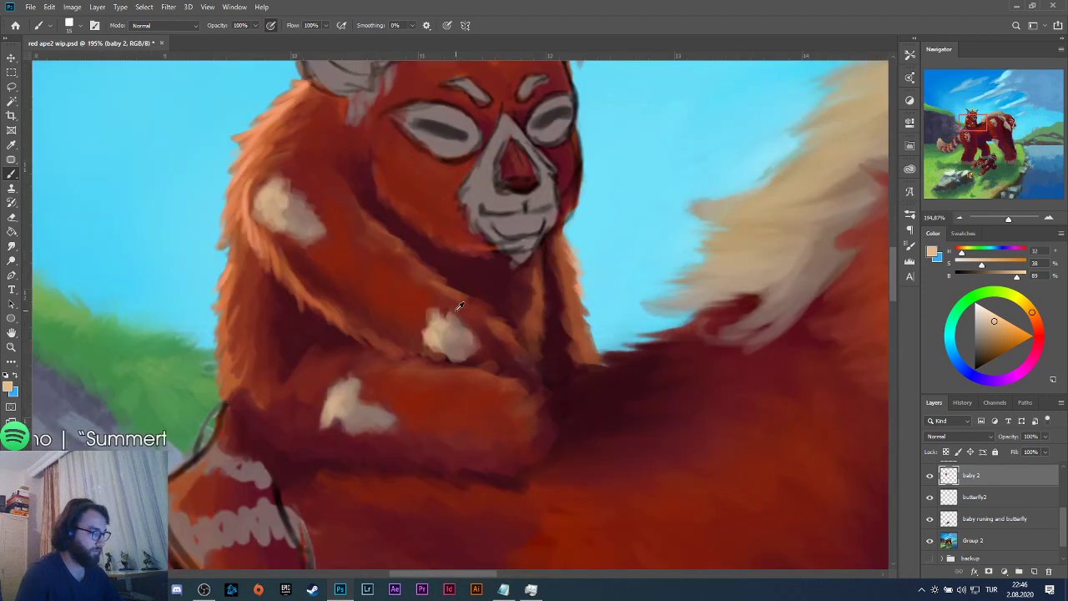
left_click(458, 306, "alt")
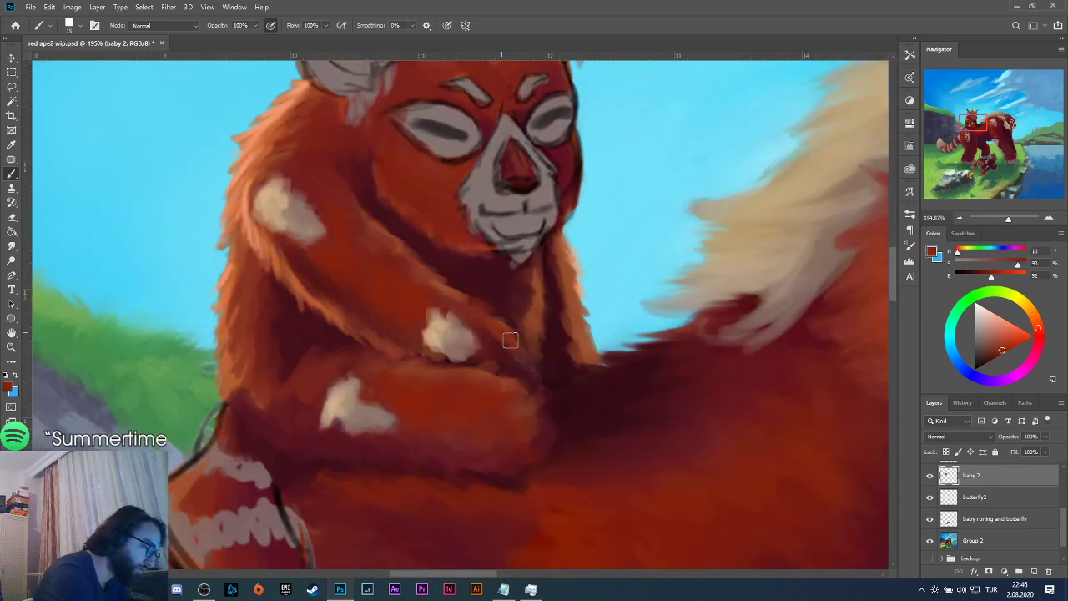
left_click(494, 371, "alt")
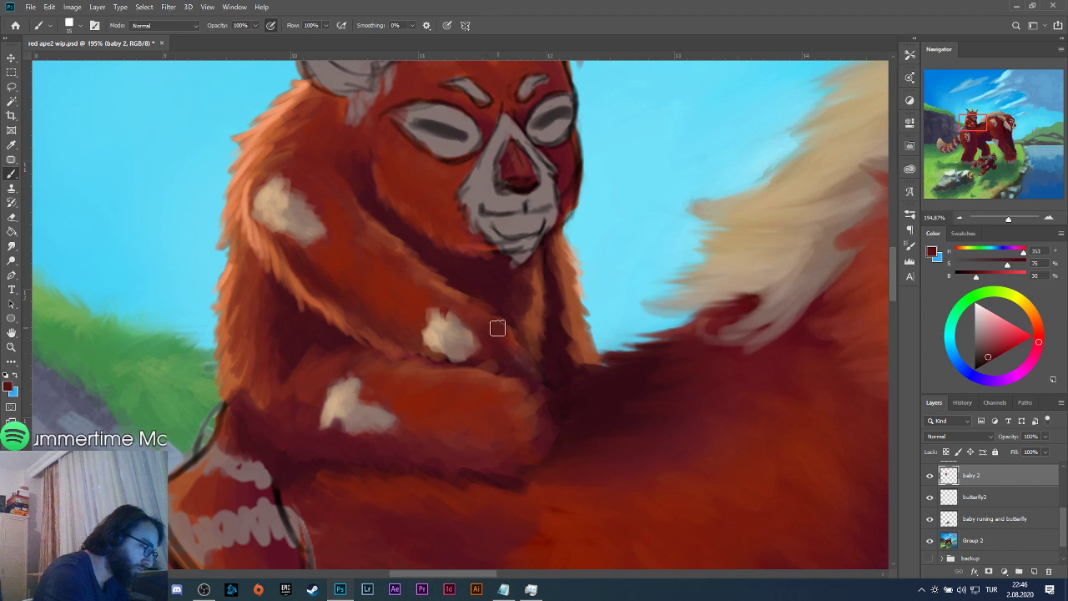
left_click(495, 329, "alt")
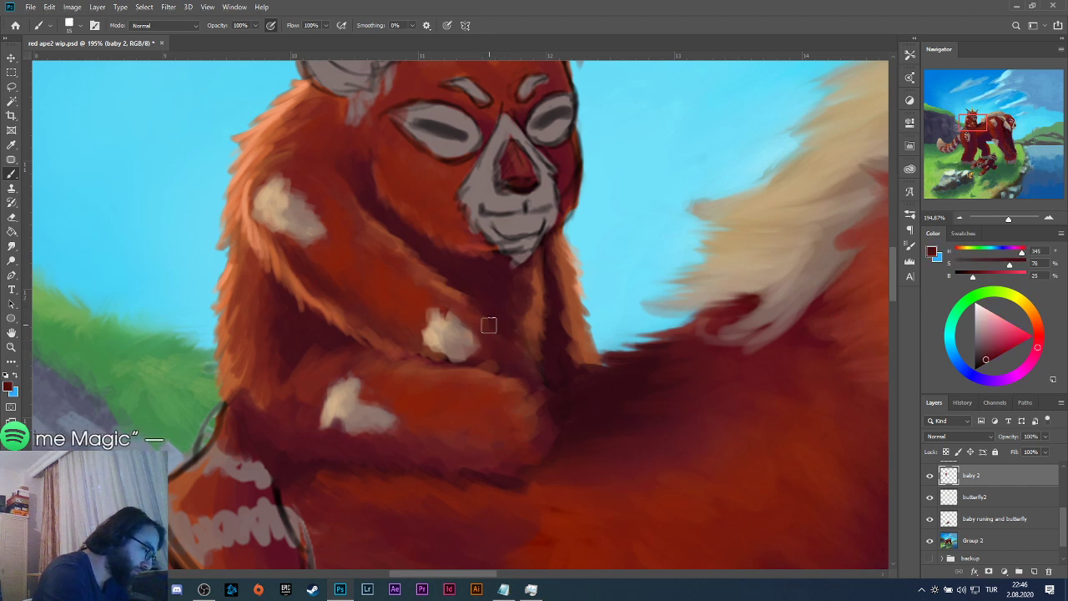
left_click(474, 305, "alt")
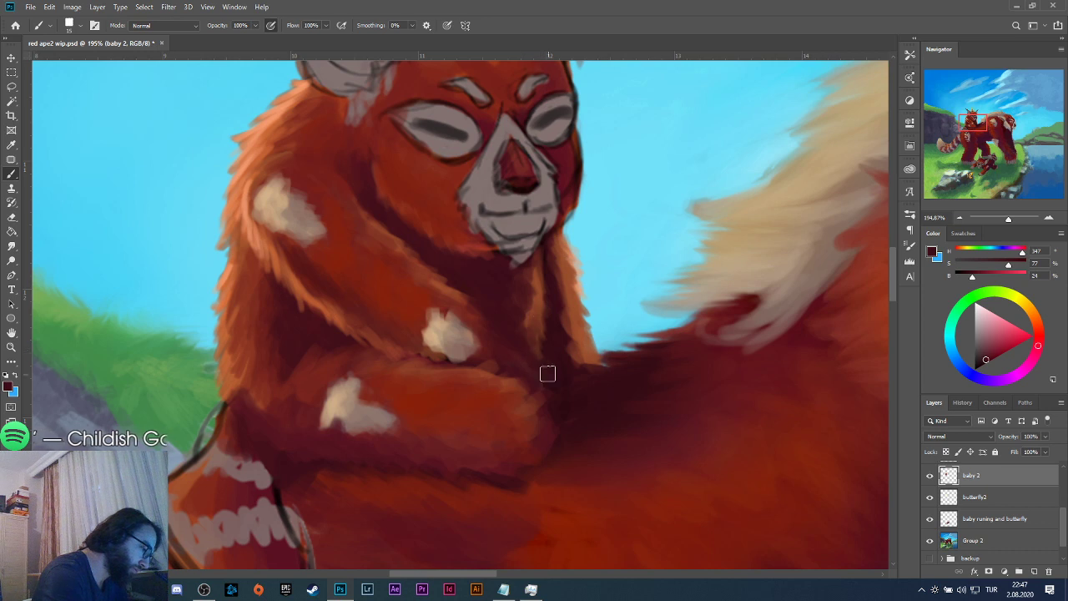
Refine the orange chest fur, the crease where the forearms cross and the lower forearm near the elbow with sampled orange and maroon.
left_click(538, 308, "alt")
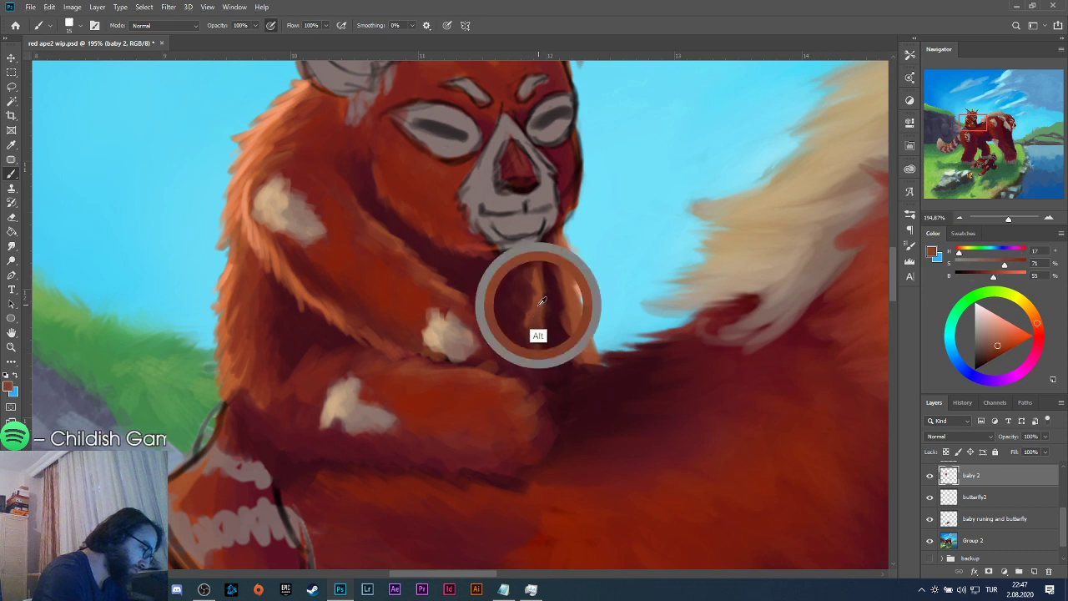
left_click(513, 368, "alt")
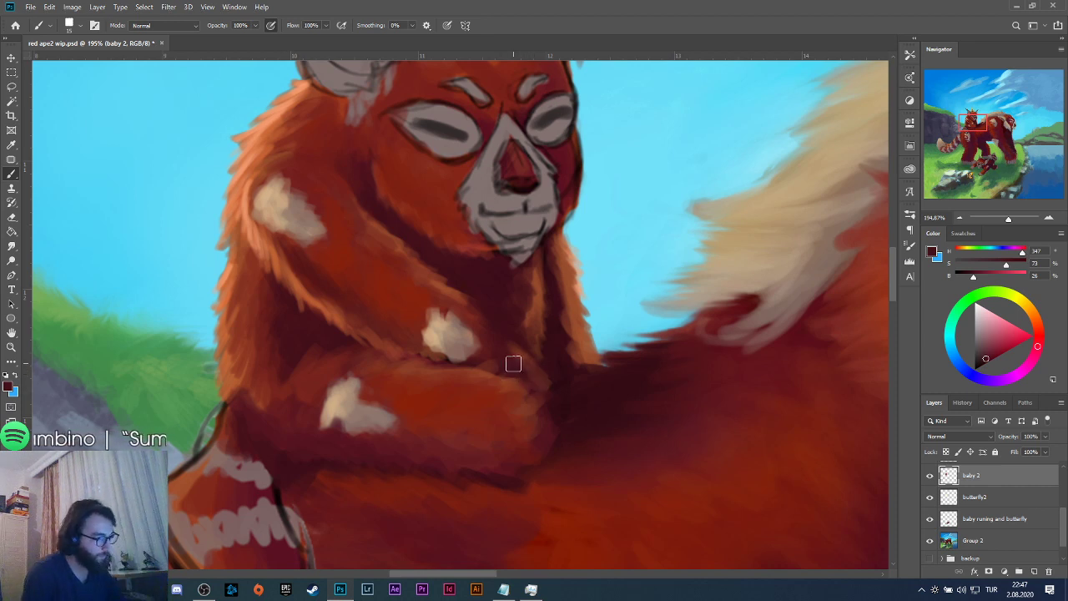
left_click(508, 388, "alt")
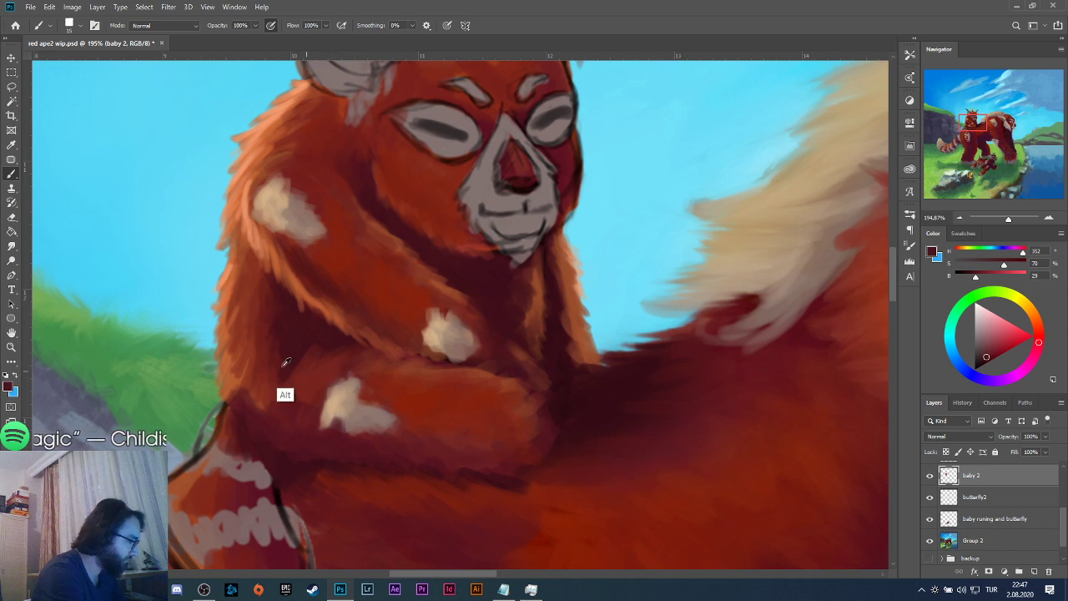
left_click(254, 383, "alt")
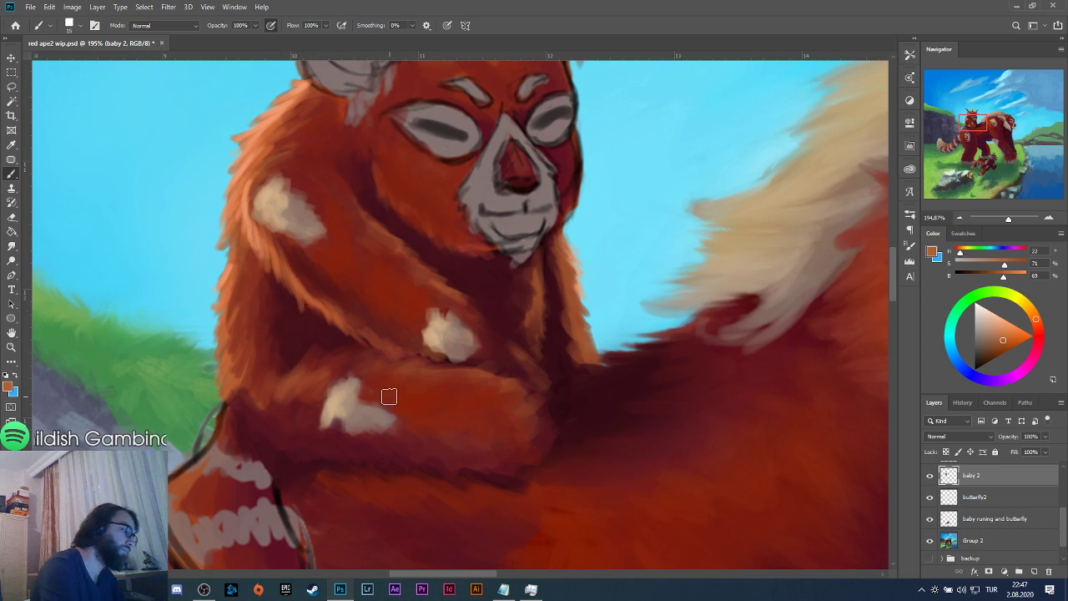
Refine the orange fur on the small creature's lower forearm, then compare the whole painting with the baby 2 layer hidden and shown.
mouse_move(407, 390)
left_mouse_down()
mouse_move(395, 406)
mouse_move(408, 412)
mouse_move(462, 407)
left_mouse_up()
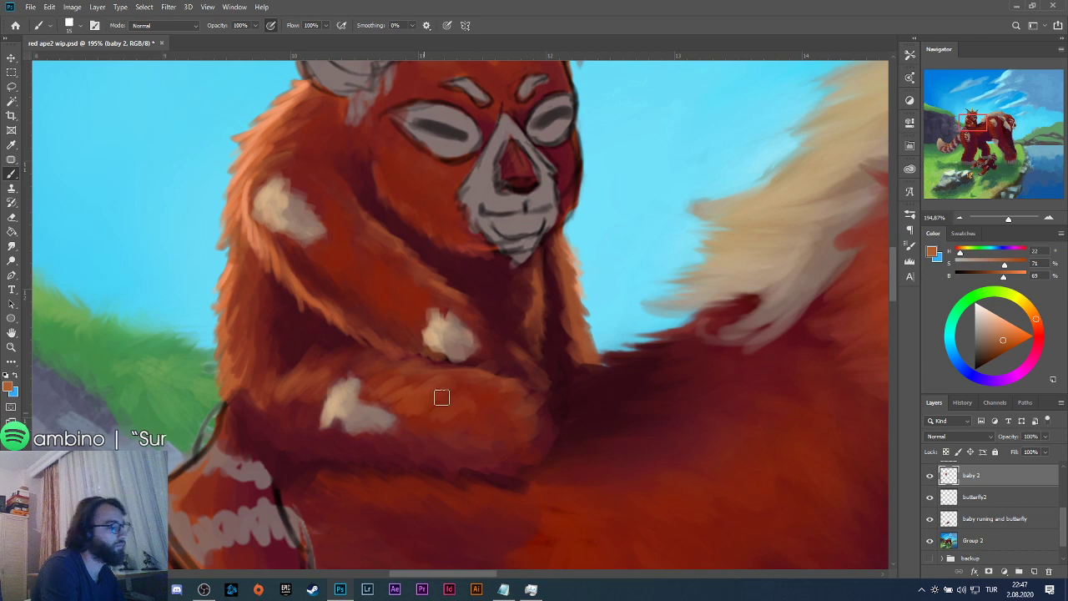
left_click(463, 386, "alt")
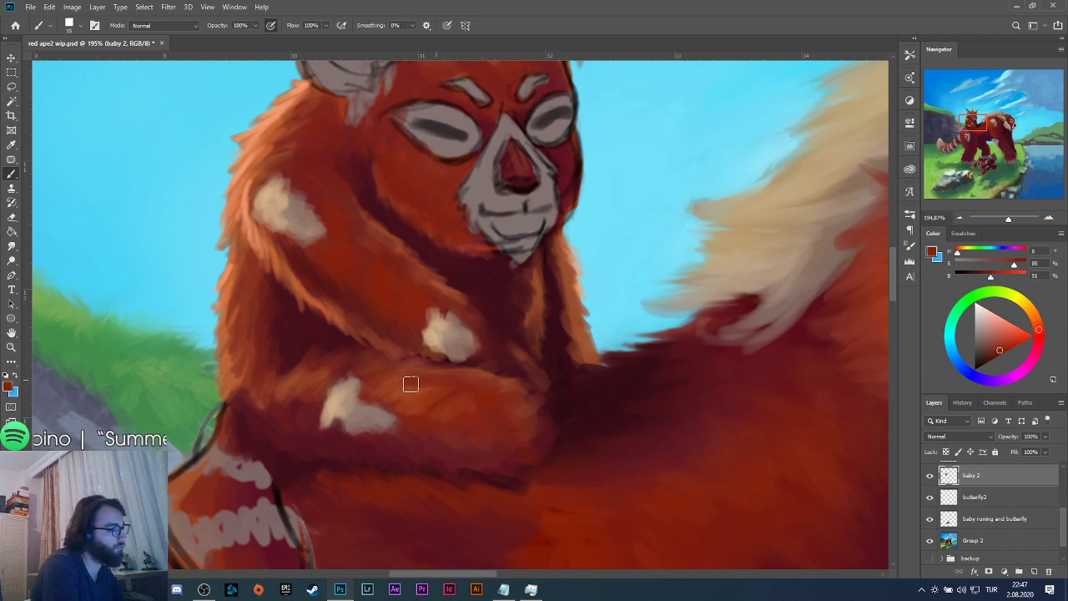
scroll(614, 375, "down", 6)
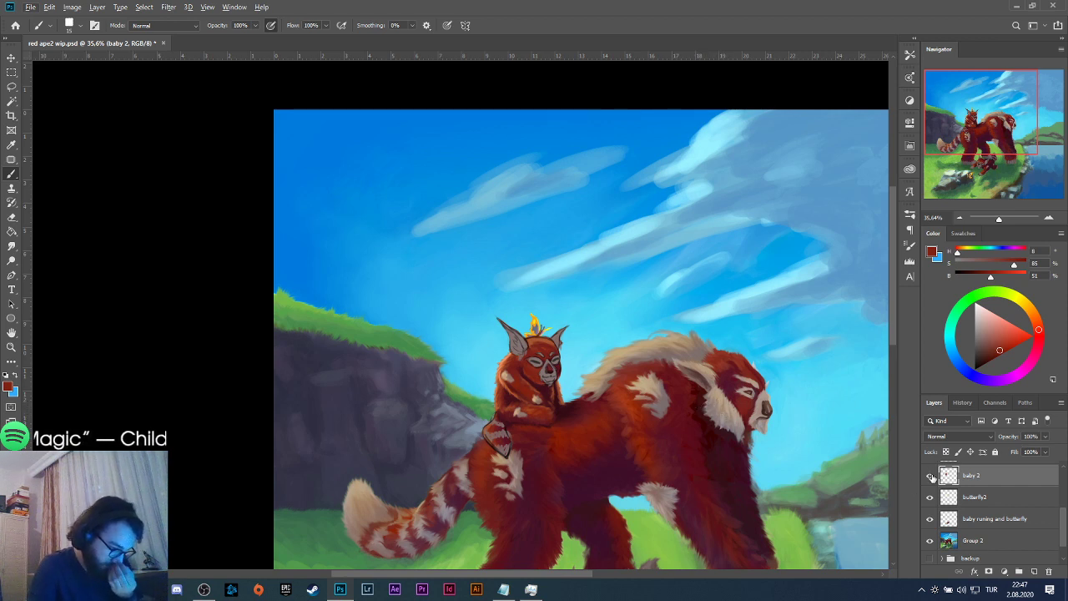
left_click(930, 476)
left_click(930, 475)
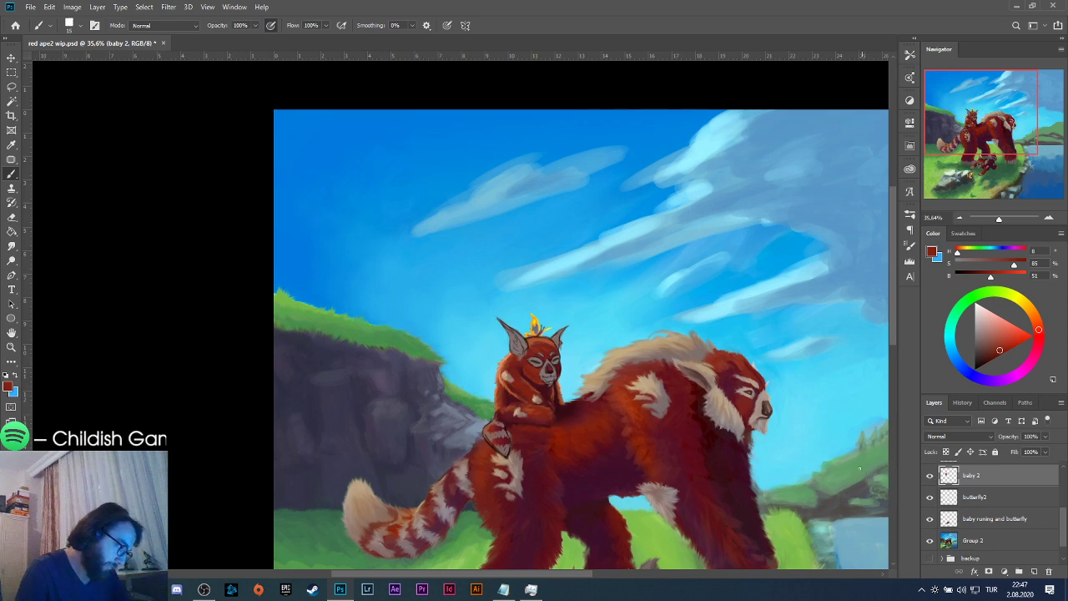
Blend the fur on the small creature's outer upper arm beside the shoulder's pale patch with sampled red and orange tones.
scroll(522, 370, "up", 5)
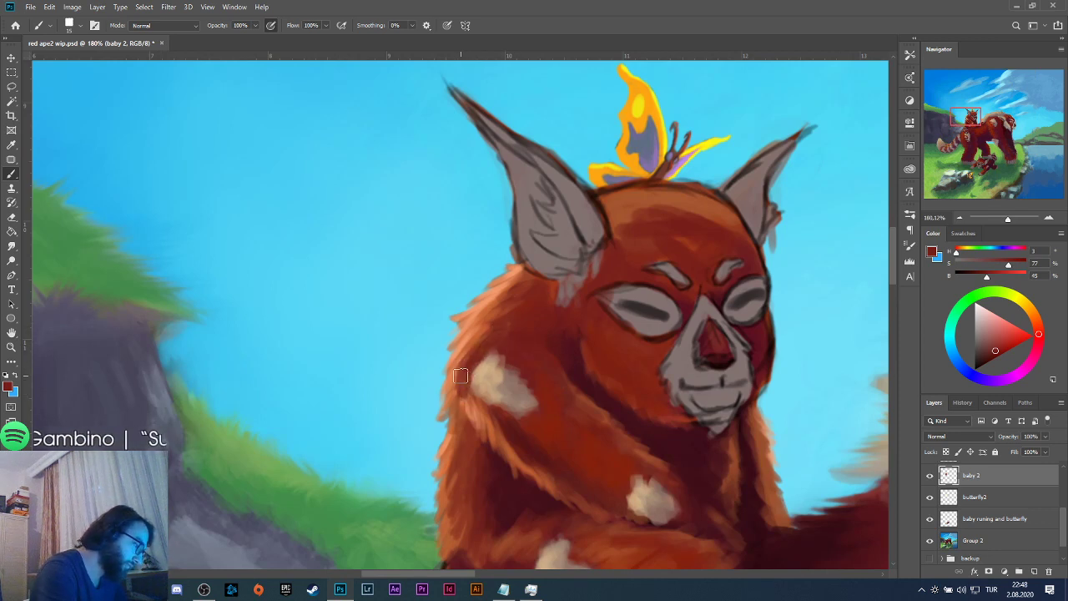
left_click(484, 453, "alt")
mouse_move(482, 429)
left_mouse_down()
mouse_move(461, 382)
mouse_move(455, 409)
mouse_move(456, 390)
mouse_move(479, 373)
mouse_move(497, 452)
mouse_move(493, 434)
mouse_move(469, 431)
mouse_move(461, 396)
mouse_move(478, 439)
mouse_move(458, 396)
left_mouse_up()
left_click(496, 429, "alt")
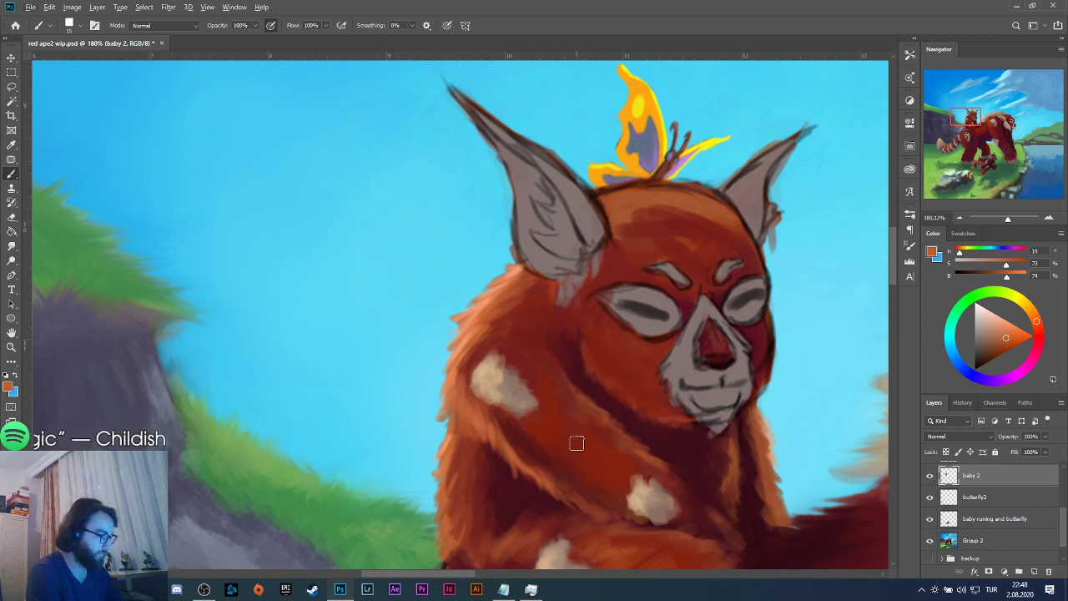
Paint the outer edge of the small creature's tail base with an orange sampled from the fur just above it.
scroll(603, 419, "right", 3)
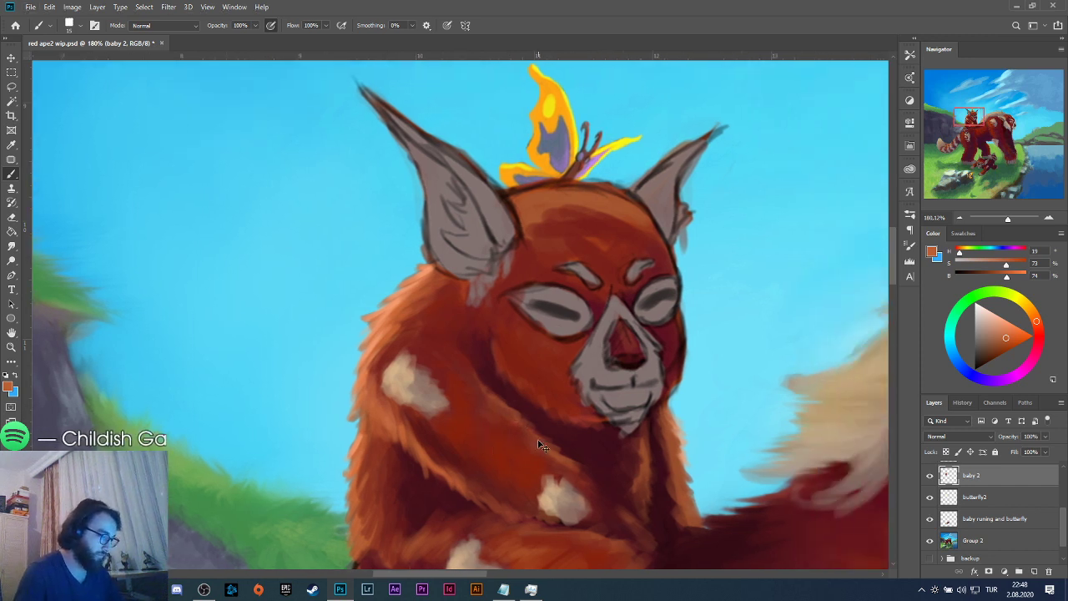
scroll(529, 448, "right", 2)
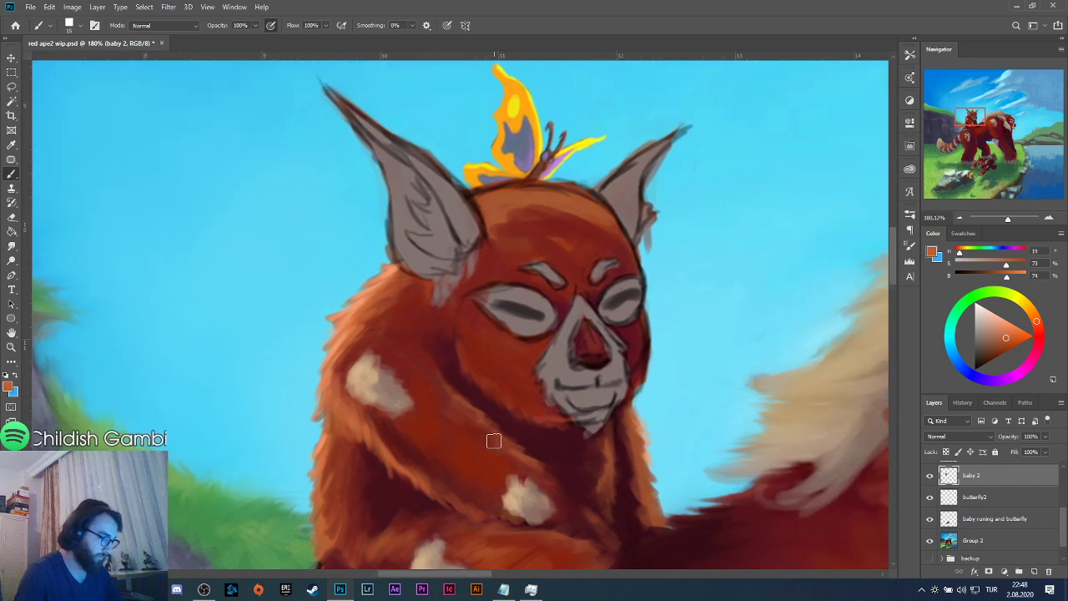
key("space")
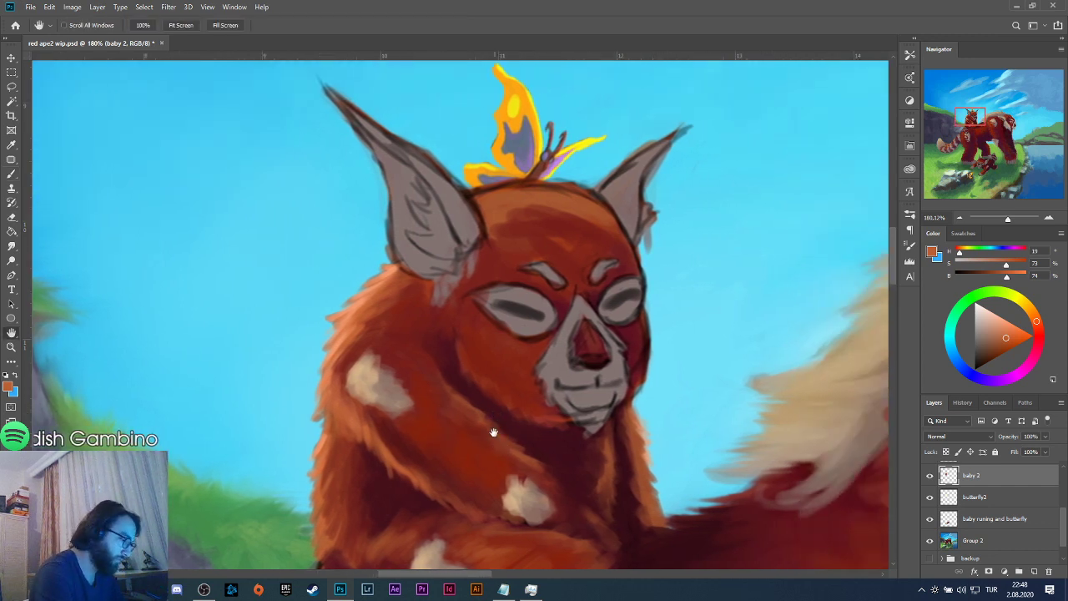
left_click_drag(491, 434, 584, 210)
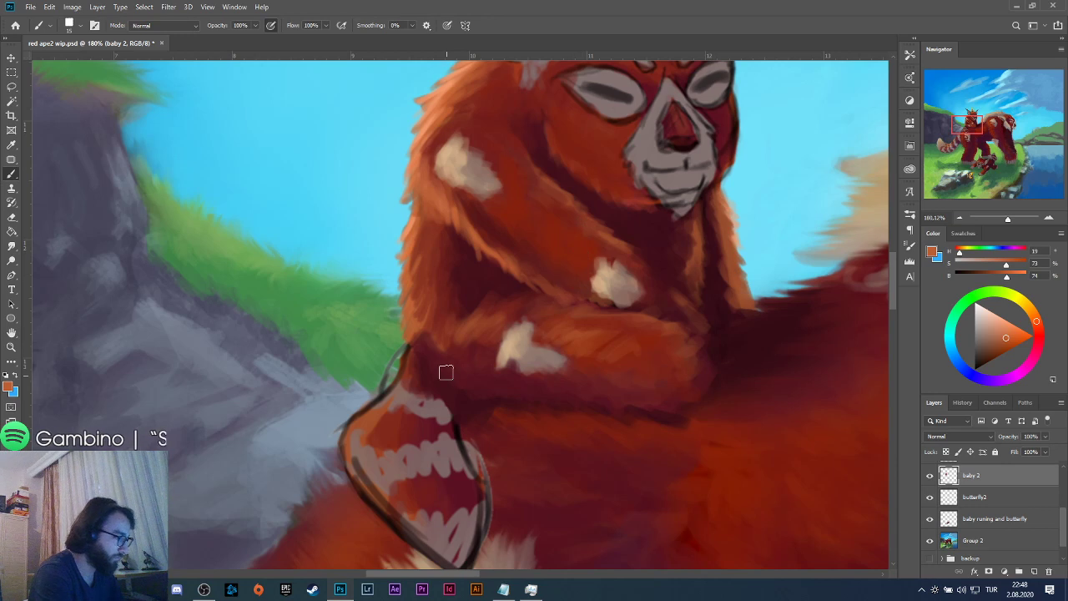
key("alt")
left_click(419, 331, "alt")
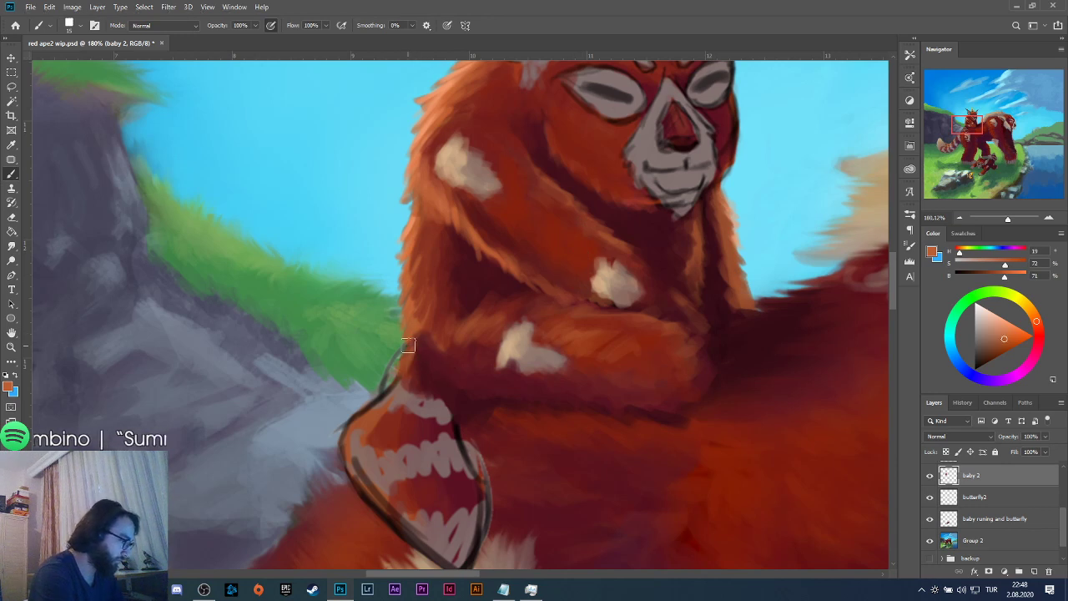
Use a smaller brush to add light orange rim fur, sampled from the shoulder, along the outer edge of the tail and lower back.
left_click(76, 26)
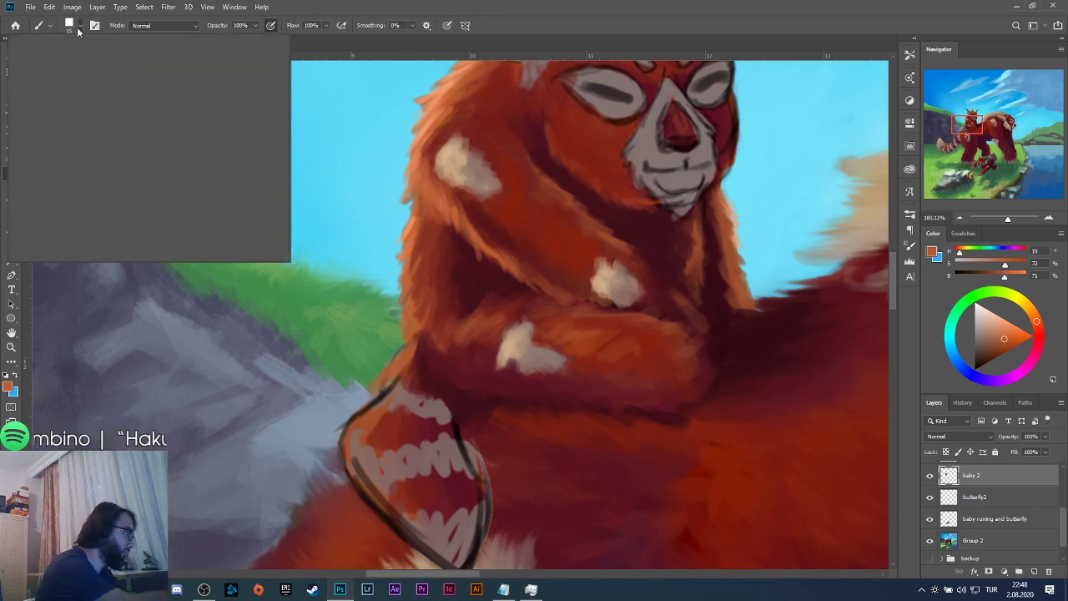
left_click_drag(67, 62, 60, 63)
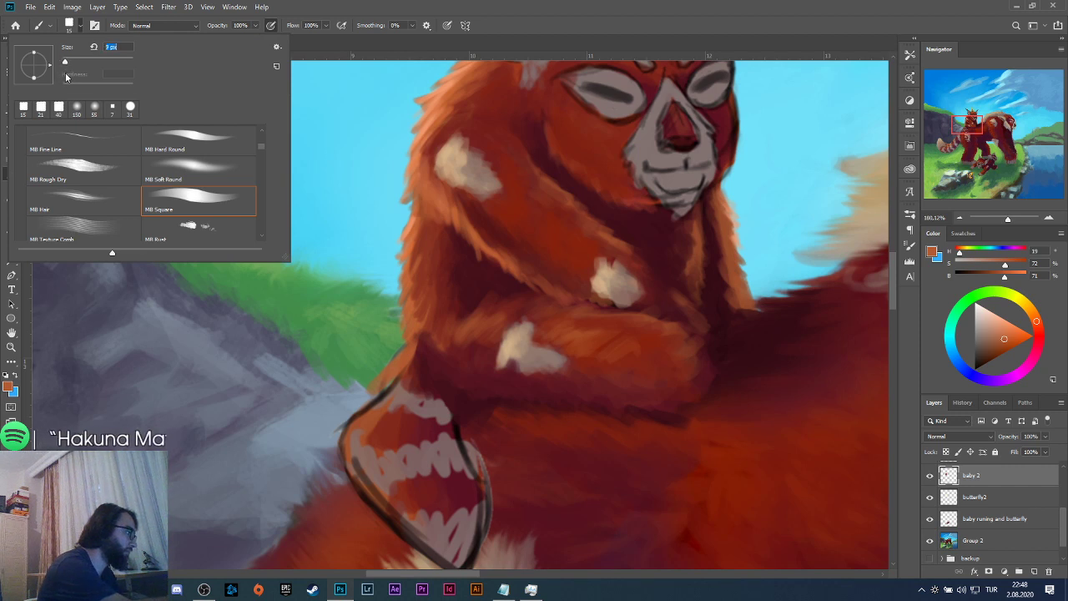
left_click(428, 155)
left_click(429, 155, "alt")
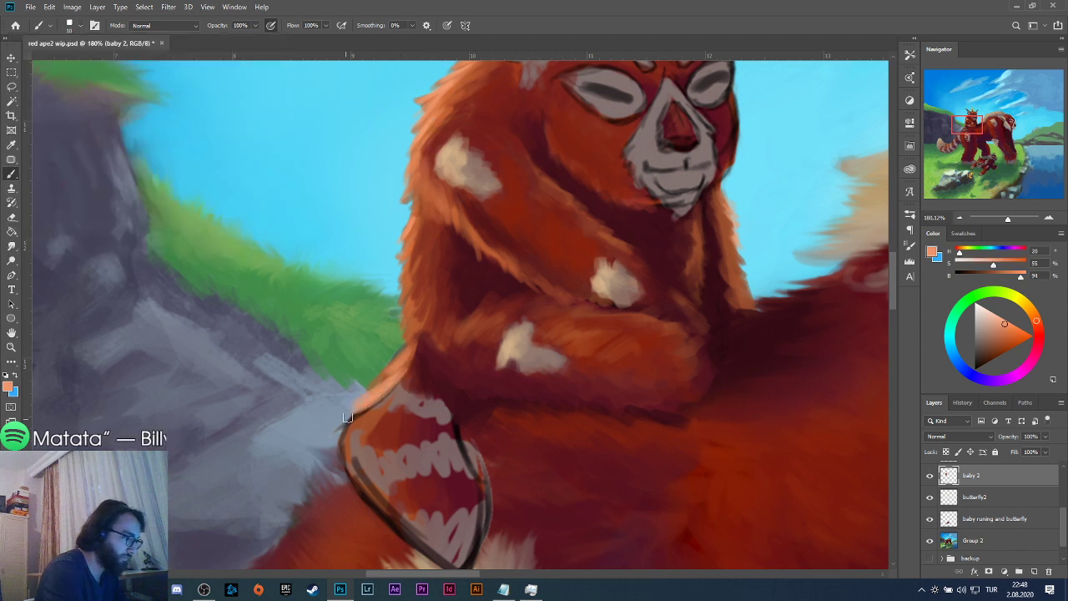
left_click_drag(356, 415, 338, 463)
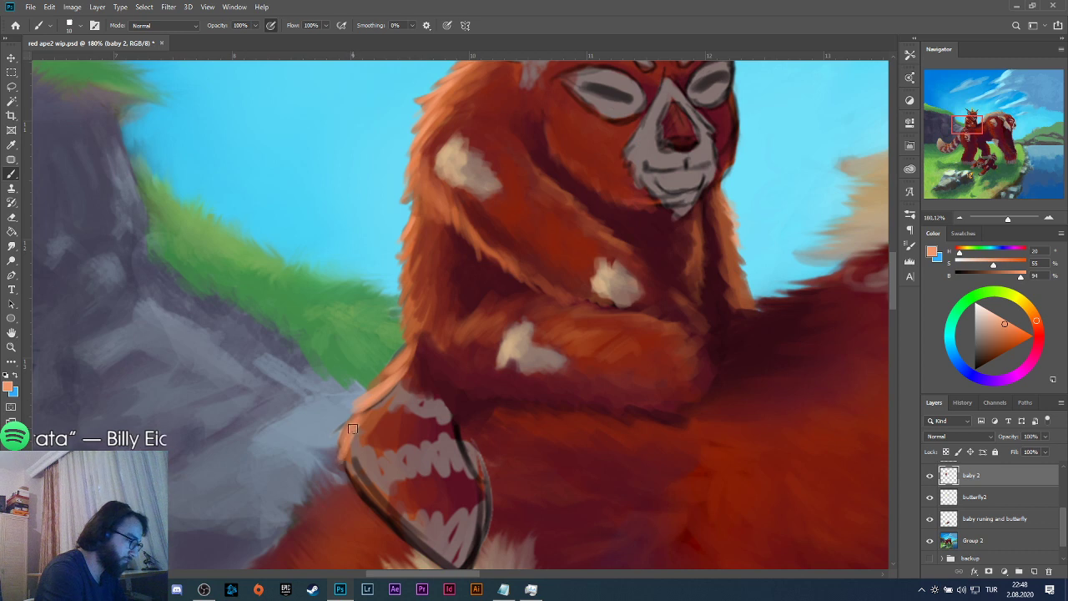
mouse_move(362, 413)
left_mouse_down()
mouse_move(337, 447)
mouse_move(404, 367)
mouse_move(374, 389)
mouse_move(416, 335)
mouse_move(414, 315)
mouse_move(407, 337)
mouse_move(414, 271)
mouse_move(392, 315)
mouse_move(406, 259)
left_mouse_up()
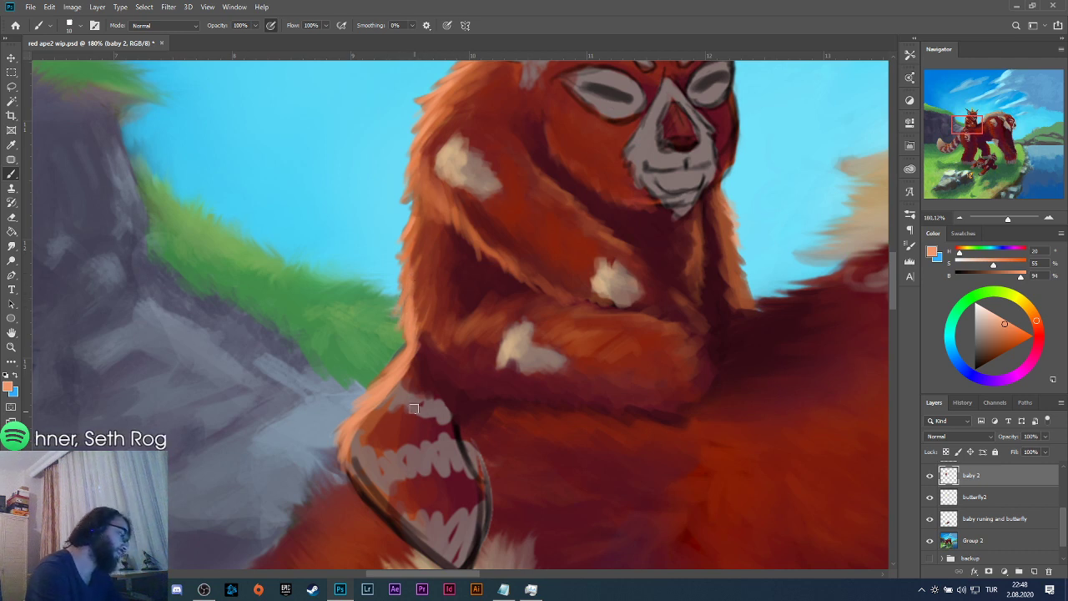
Extend orange fur, hue 20, saturation 73, brightness 73, inside the tail's rim and down its outer side, covering the dark sketch line.
key("alt")
left_click(462, 305, "alt")
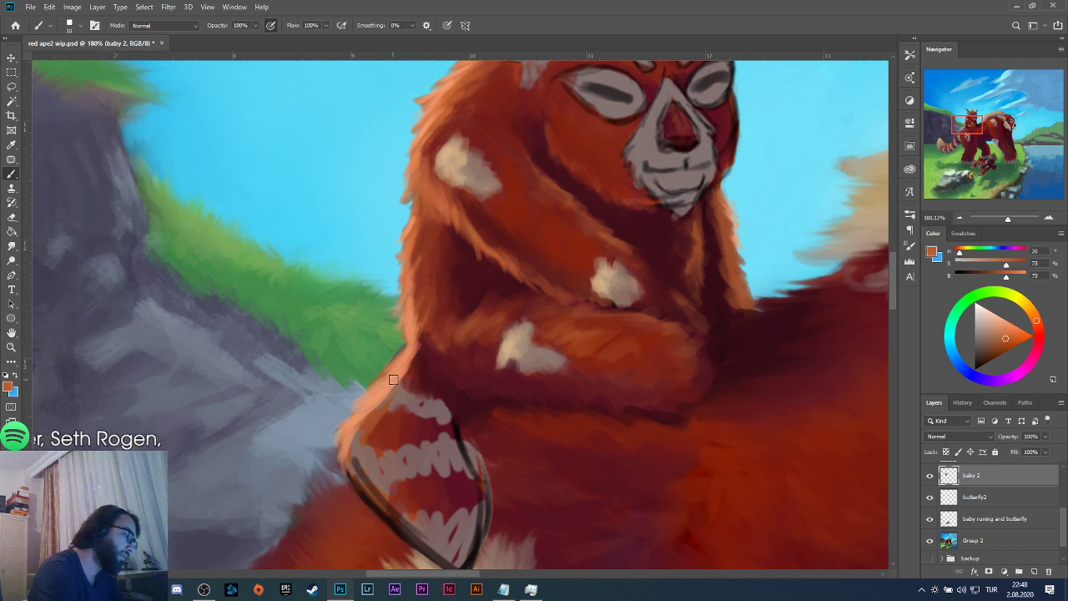
mouse_move(394, 381)
left_mouse_down()
mouse_move(380, 402)
mouse_move(417, 357)
mouse_move(353, 445)
mouse_move(386, 427)
left_mouse_up()
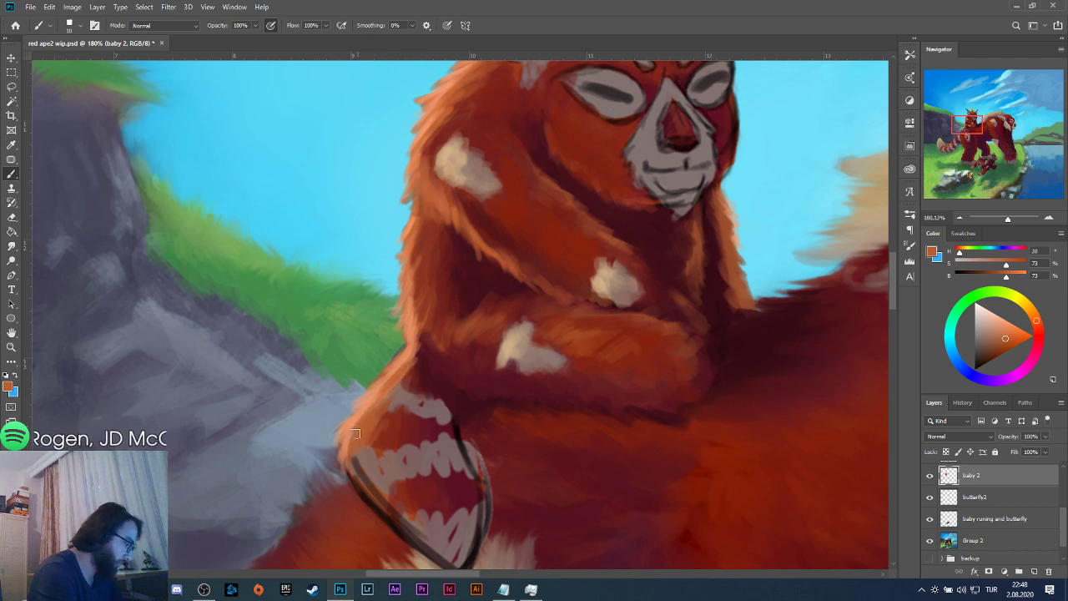
mouse_move(363, 477)
left_mouse_down()
mouse_move(392, 487)
mouse_move(350, 461)
mouse_move(353, 503)
mouse_move(367, 482)
mouse_move(364, 510)
mouse_move(368, 497)
mouse_move(407, 547)
mouse_move(385, 497)
mouse_move(417, 417)
mouse_move(401, 402)
left_mouse_up()
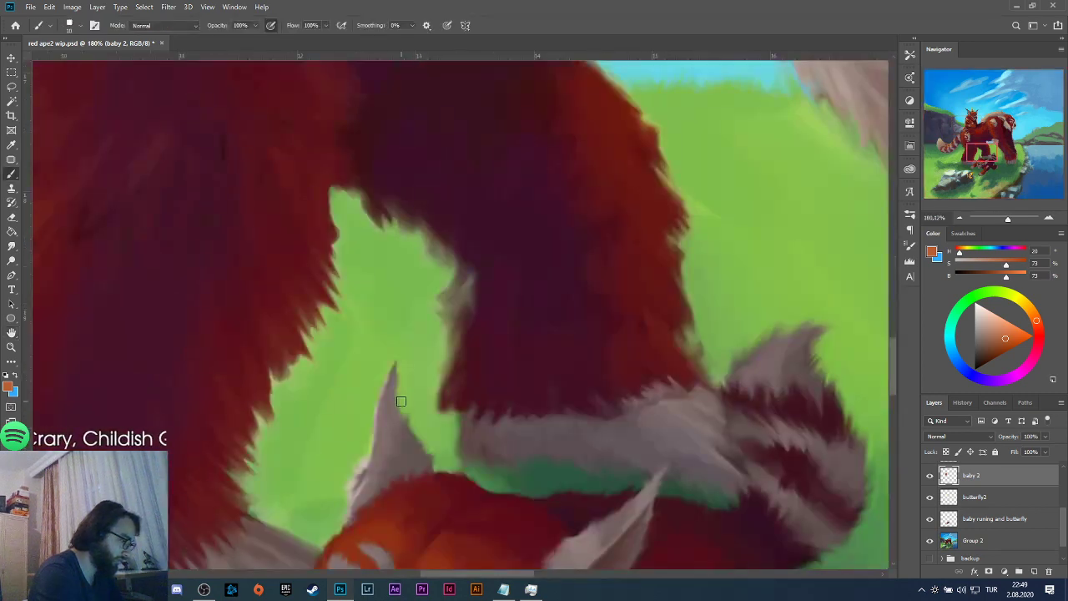
key("space")
mouse_move(436, 350)
left_mouse_down()
mouse_move(526, 400)
mouse_move(432, 236)
mouse_move(561, 488)
mouse_move(475, 336)
mouse_move(352, 205)
mouse_move(423, 337)
left_mouse_up()
key("b")
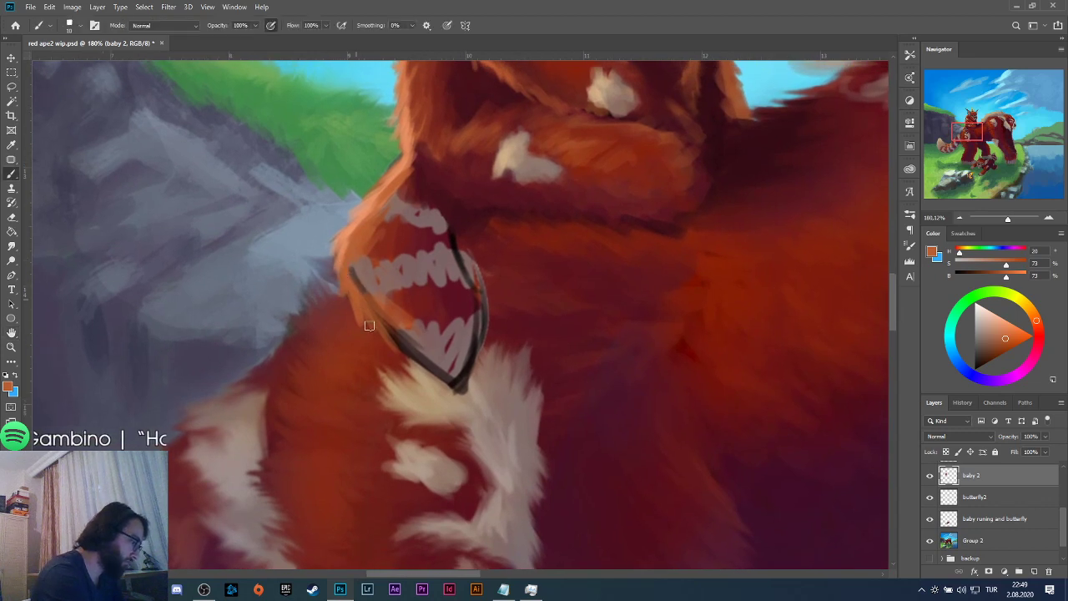
left_click_drag(377, 319, 405, 364)
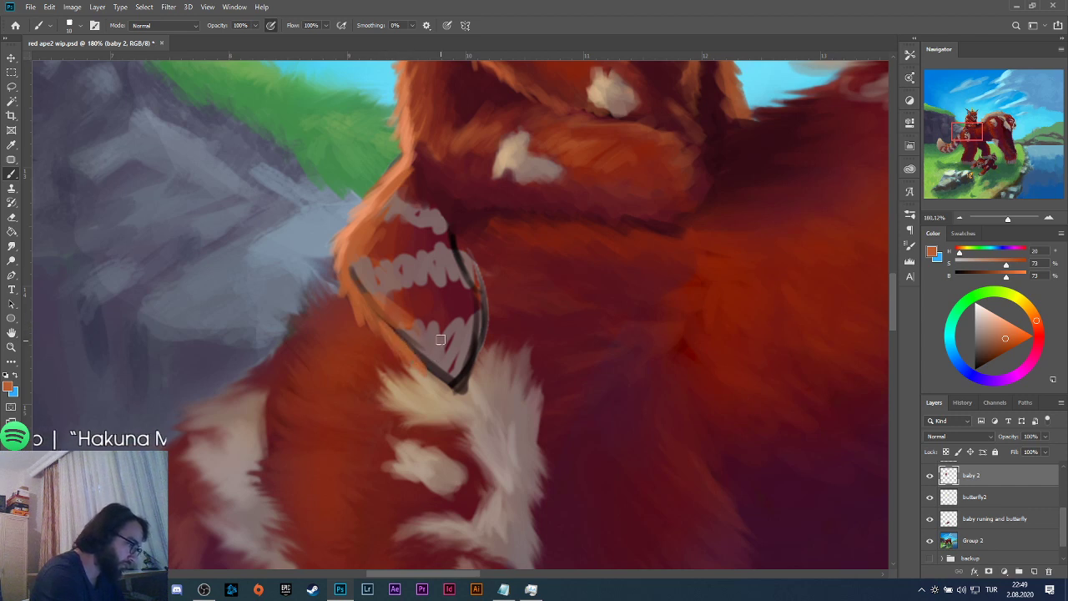
Paint the pale tail tip over its sketch outline with cream and grey-brown sampled from the forearm patch, keeping the outer side lighter.
left_click(506, 157, "alt")
mouse_move(398, 336)
left_mouse_down()
mouse_move(425, 377)
mouse_move(447, 384)
mouse_move(425, 380)
mouse_move(421, 355)
left_mouse_up()
left_click(539, 193, "alt")
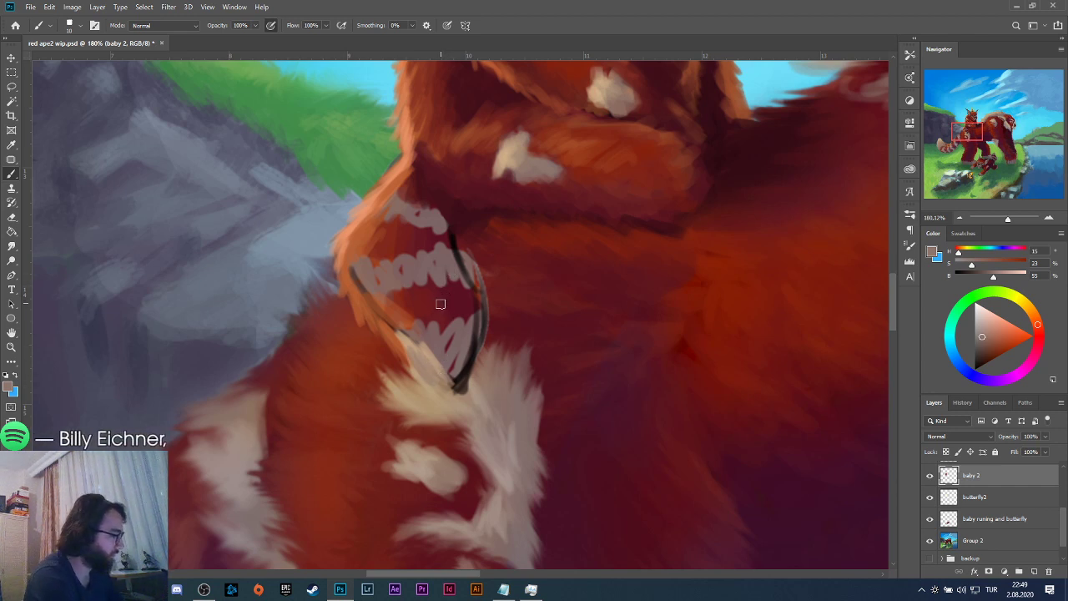
mouse_move(429, 350)
left_mouse_down()
mouse_move(417, 380)
mouse_move(459, 386)
mouse_move(476, 308)
left_mouse_up()
left_click_drag(463, 359, 443, 358)
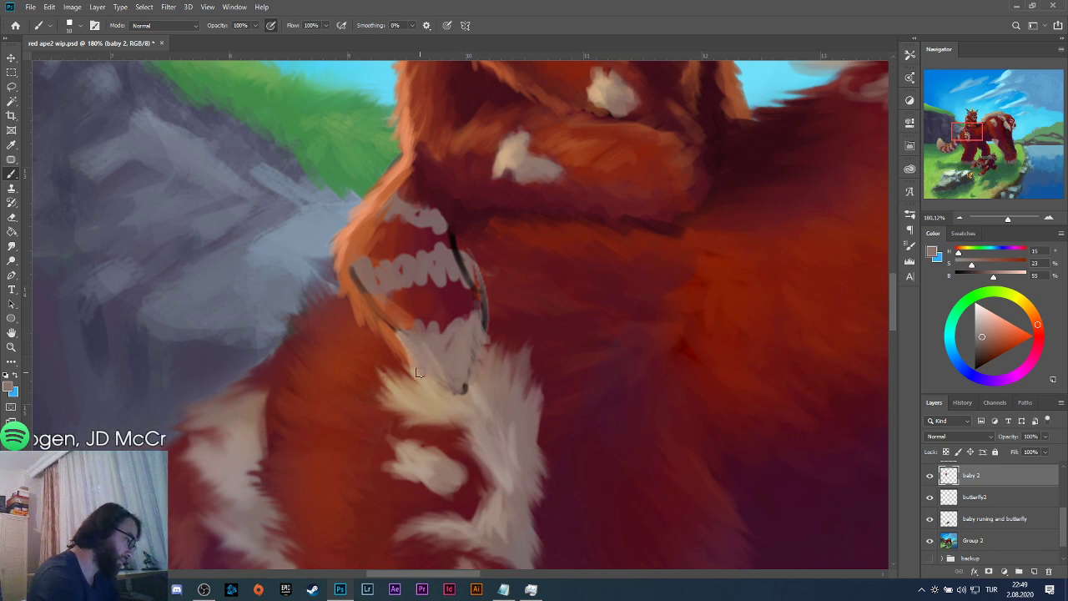
left_click(506, 155, "alt")
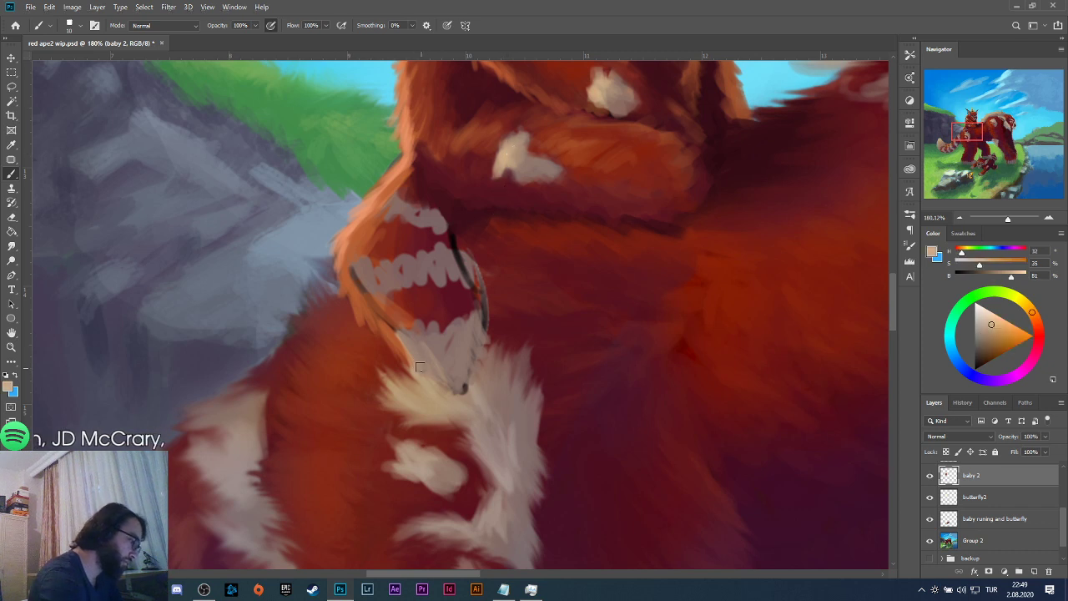
mouse_move(412, 345)
left_mouse_down()
mouse_move(445, 375)
mouse_move(437, 353)
mouse_move(411, 351)
mouse_move(399, 330)
mouse_move(447, 362)
mouse_move(409, 321)
left_mouse_up()
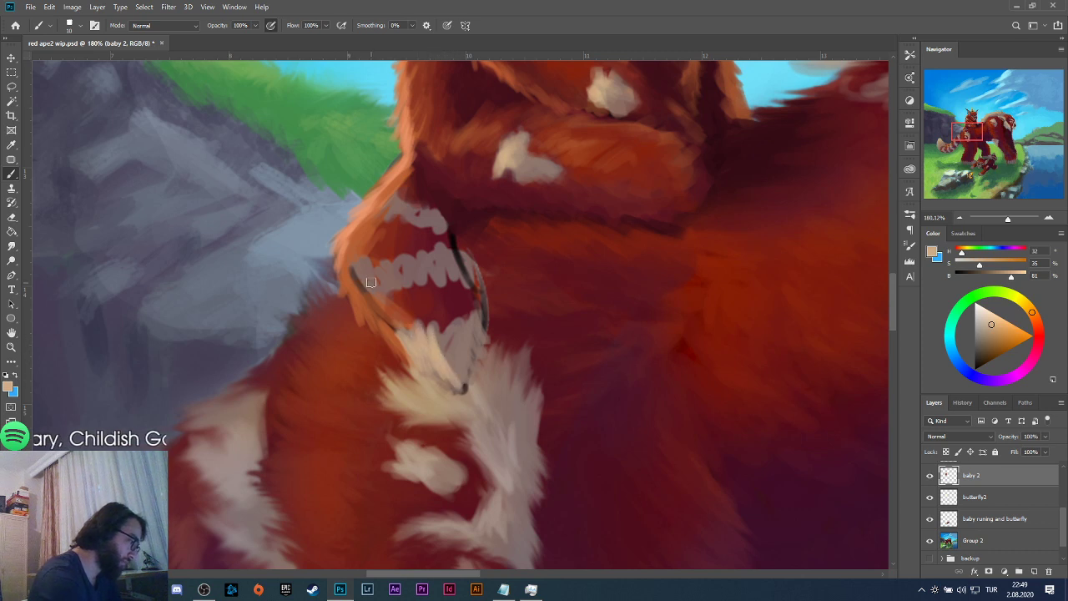
Paint the lit side of the tail's middle pale band cream and its upper band lighter cream, hue 32, saturation 39, brightness 95.
mouse_move(360, 266)
left_mouse_down()
mouse_move(342, 294)
mouse_move(355, 269)
mouse_move(367, 312)
mouse_move(373, 272)
mouse_move(376, 315)
mouse_move(383, 273)
mouse_move(374, 327)
mouse_move(359, 317)
mouse_move(358, 266)
mouse_move(359, 321)
mouse_move(348, 261)
mouse_move(368, 291)
mouse_move(372, 268)
mouse_move(388, 291)
mouse_move(365, 260)
mouse_move(370, 283)
mouse_move(359, 285)
mouse_move(380, 273)
mouse_move(386, 295)
mouse_move(357, 281)
left_mouse_up()
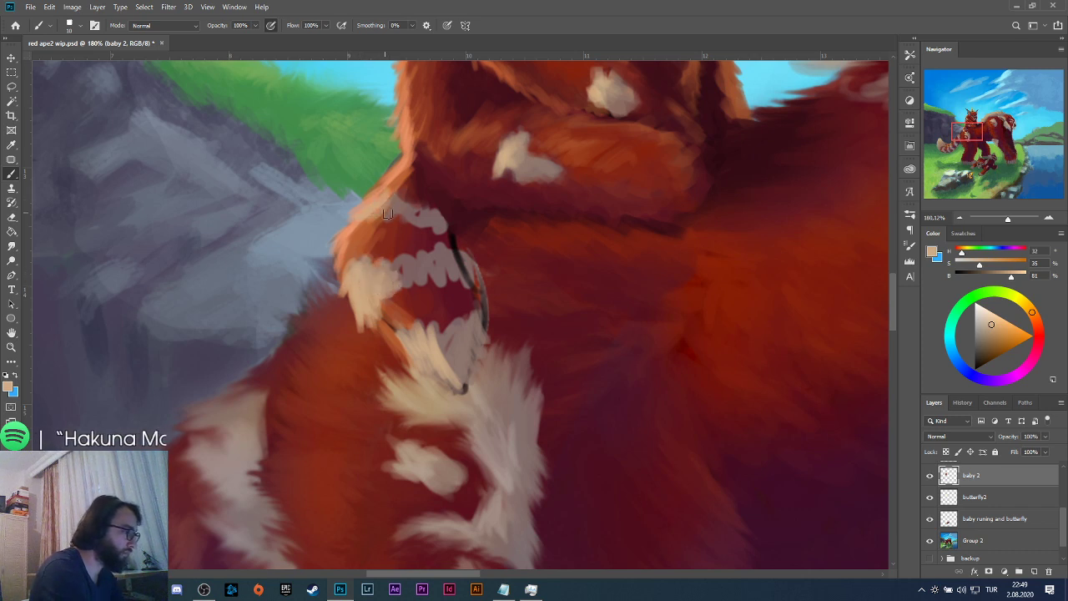
left_click_drag(992, 325, 995, 319)
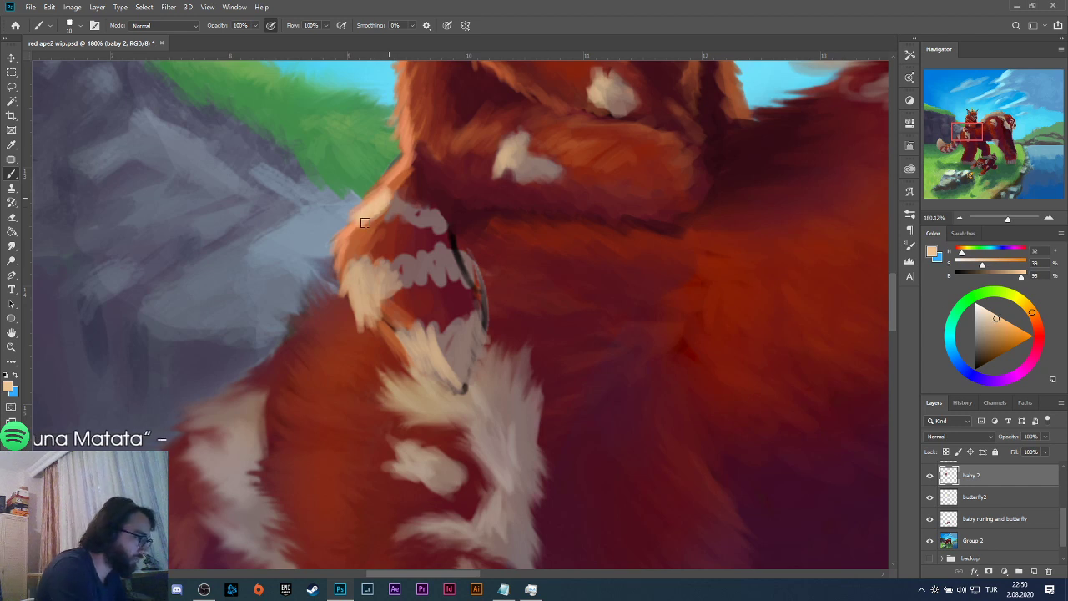
mouse_move(364, 223)
left_mouse_down()
mouse_move(379, 193)
mouse_move(361, 208)
mouse_move(380, 194)
mouse_move(394, 201)
mouse_move(391, 219)
mouse_move(393, 193)
mouse_move(393, 214)
mouse_move(411, 213)
mouse_move(417, 187)
left_mouse_up()
left_click(424, 206, "alt")
Shade the tail base and the red band beneath the upper pale stripe with sampled orange-red and dark red tones.
left_click(417, 162, "alt")
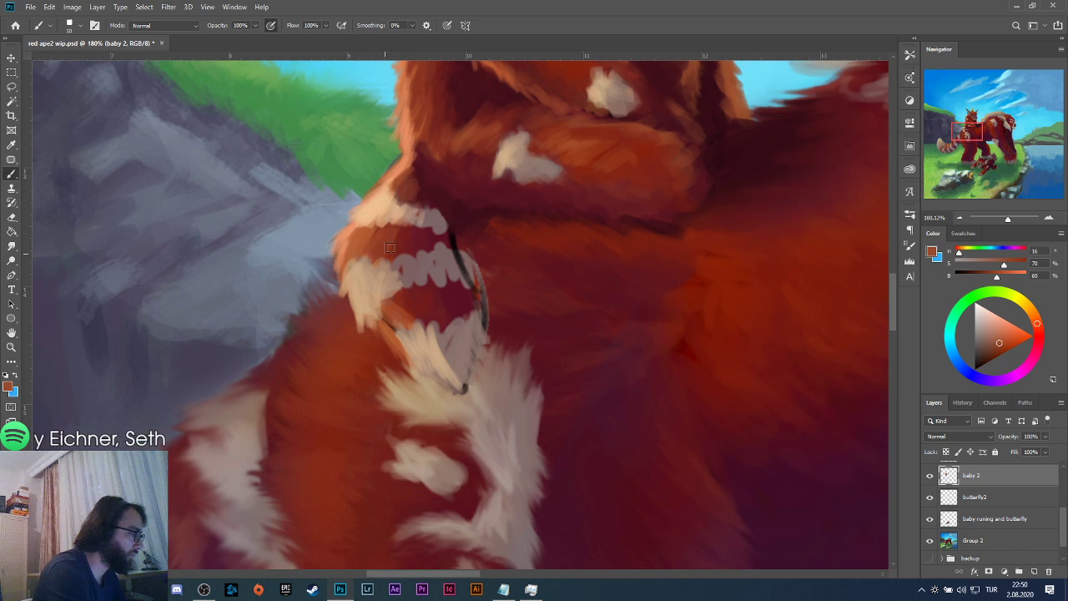
left_click(431, 194, "alt")
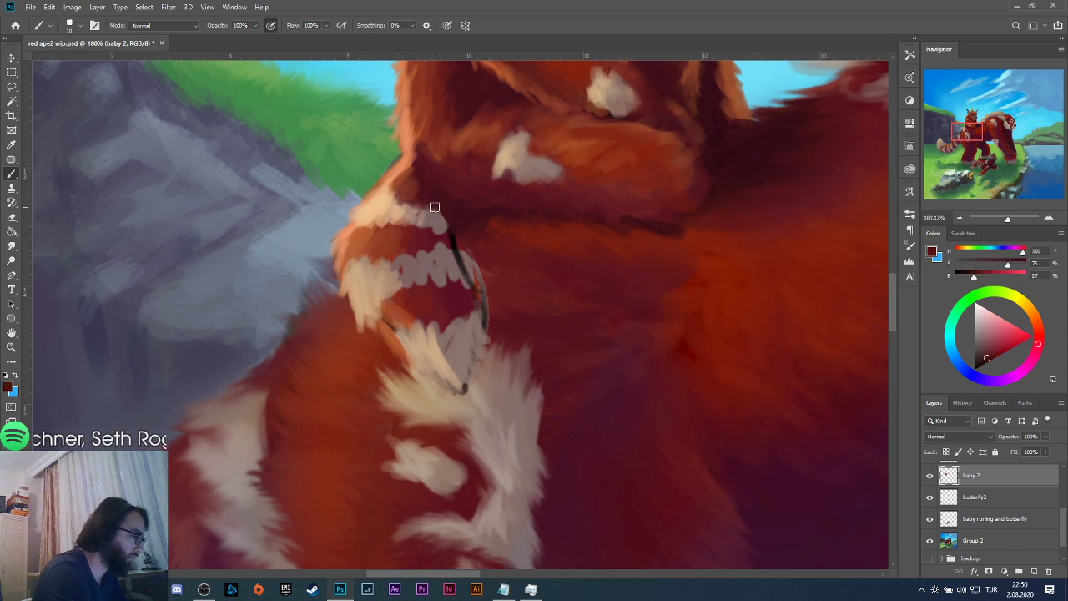
left_click(392, 241, "alt")
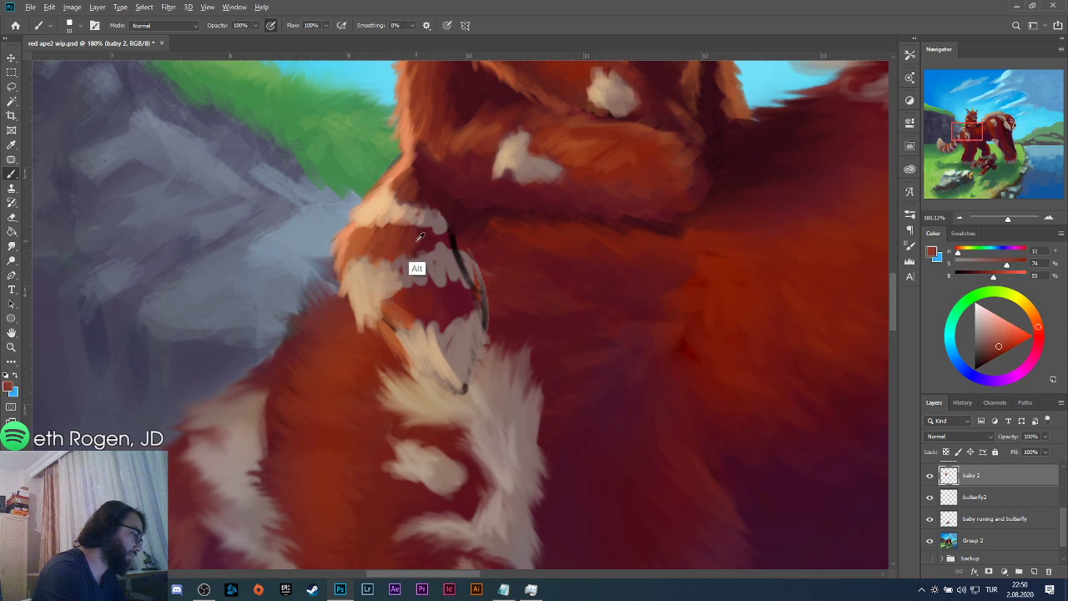
left_click(420, 238, "alt")
left_click(416, 241, "alt")
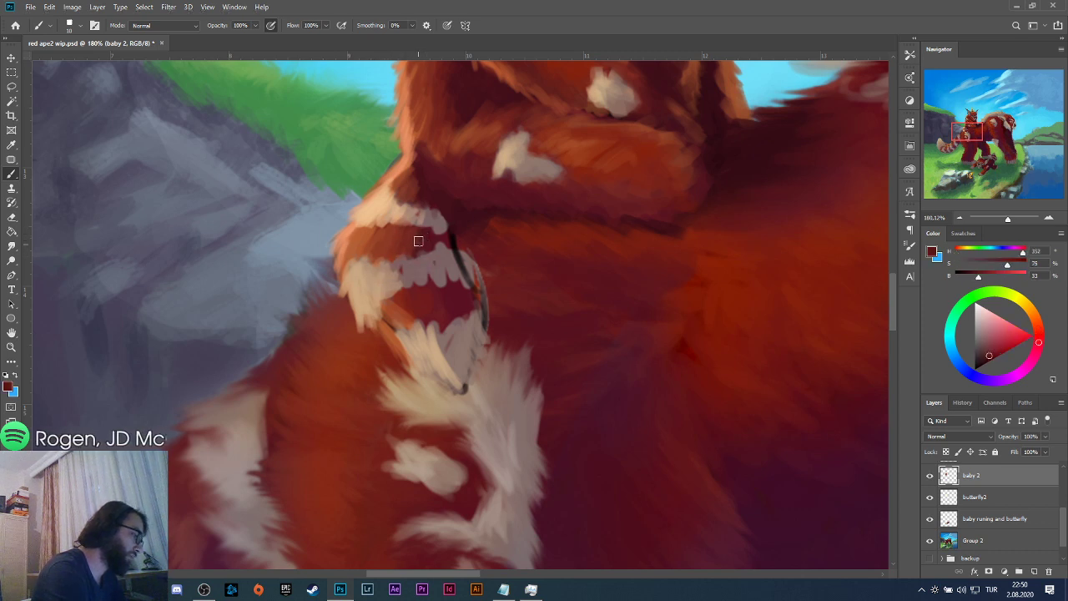
Fill the tail's lower red band with dark maroon sampled from the chest shadow, and blend its outer side with sampled orange.
left_click(714, 127, "alt")
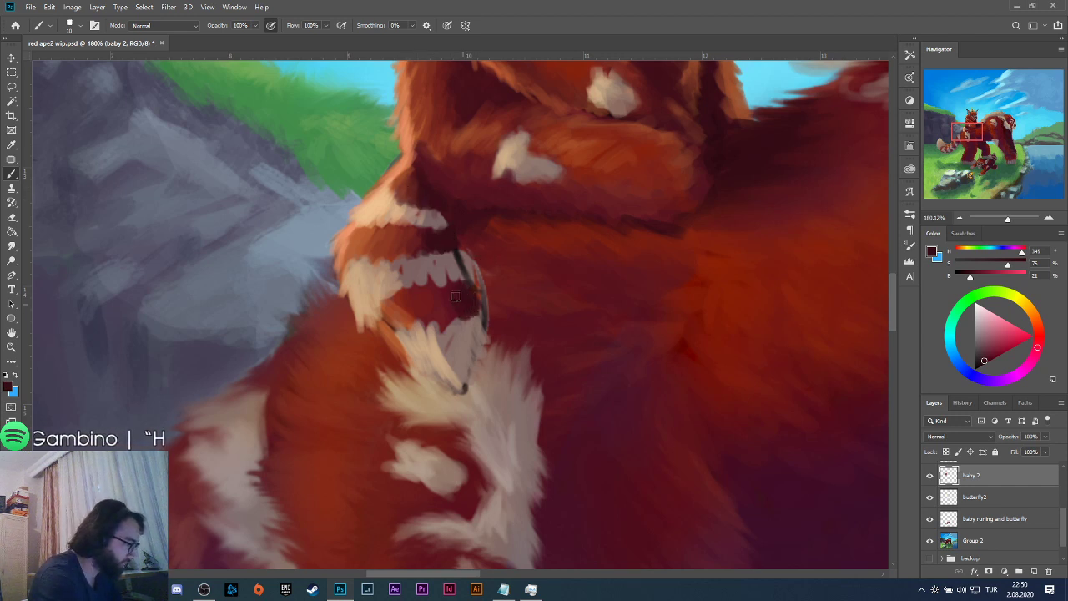
mouse_move(447, 301)
left_mouse_down()
mouse_move(426, 327)
mouse_move(409, 287)
mouse_move(413, 322)
mouse_move(395, 296)
mouse_move(386, 322)
left_mouse_up()
left_click(403, 324, "alt")
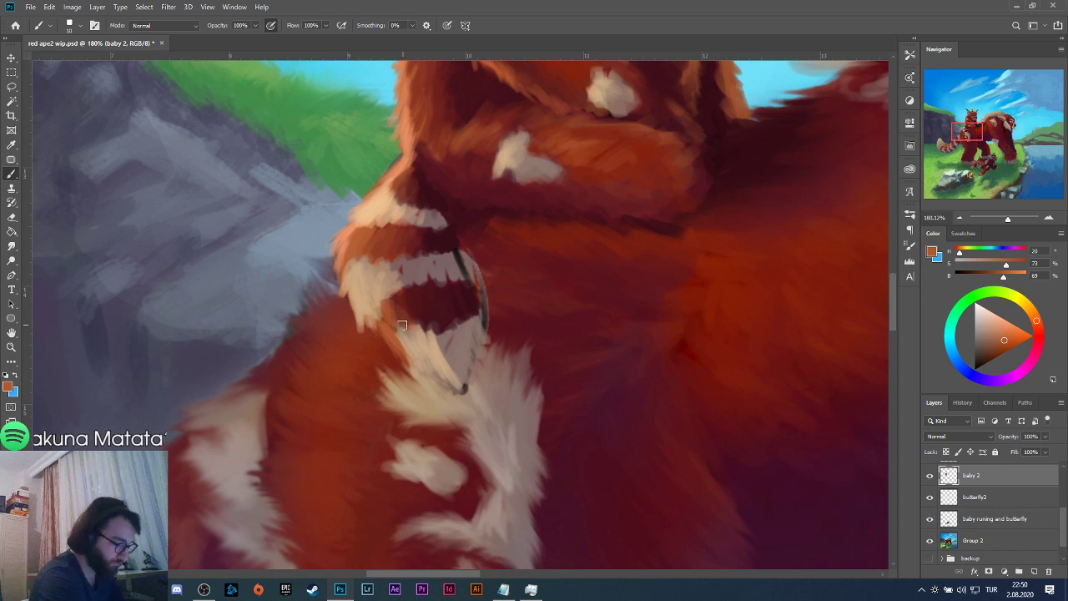
left_click_drag(388, 312, 402, 305)
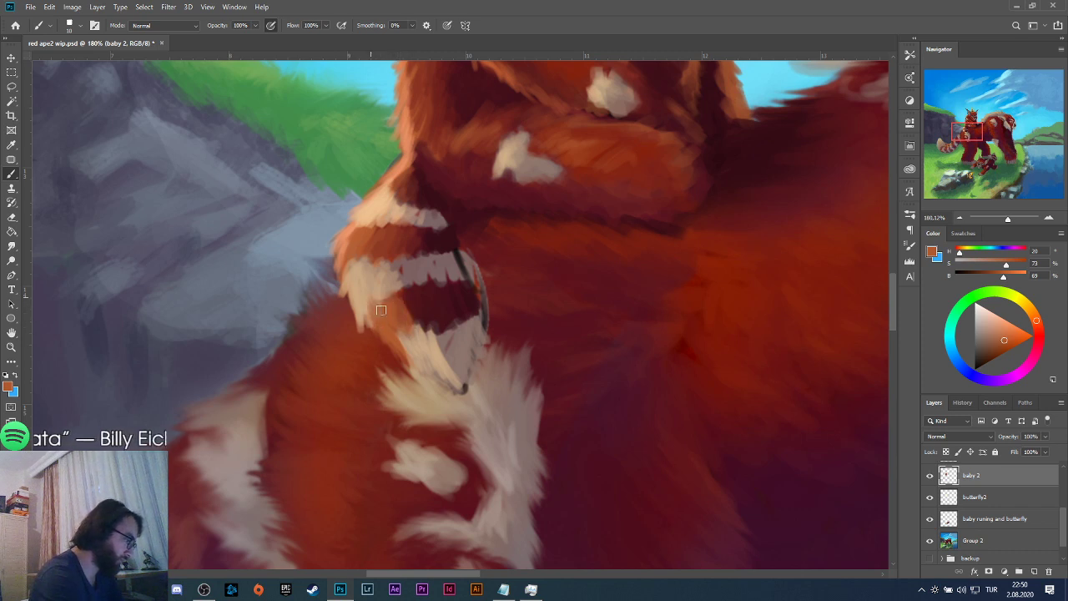
key("alt")
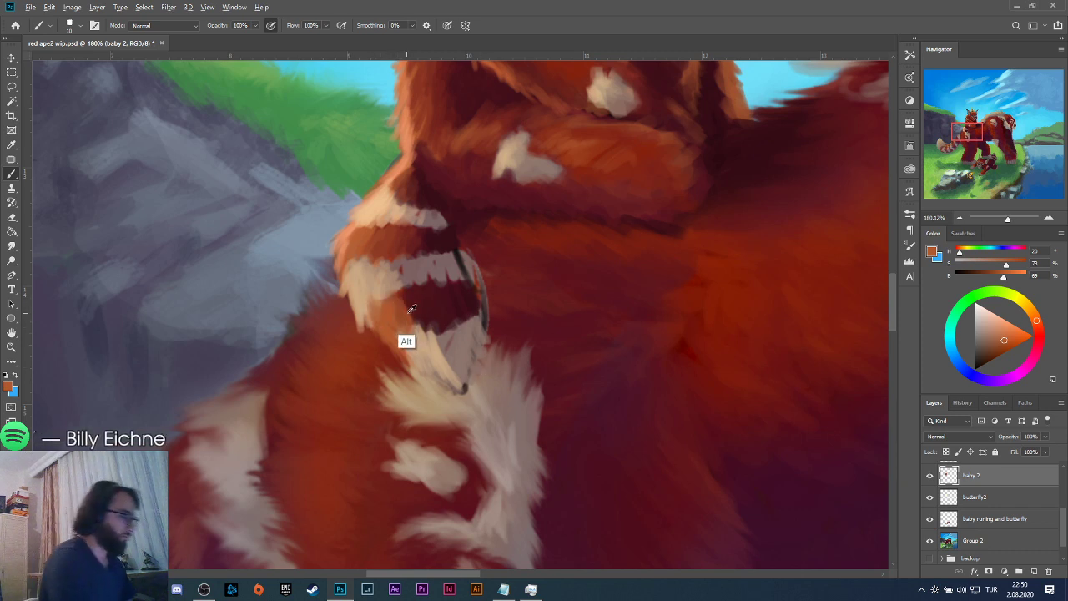
Shade the inner side of the tail's middle pale band grey-brown, hue 355, saturation 20, brightness 35, and blend it with sampled midtones.
left_click(409, 309, "alt")
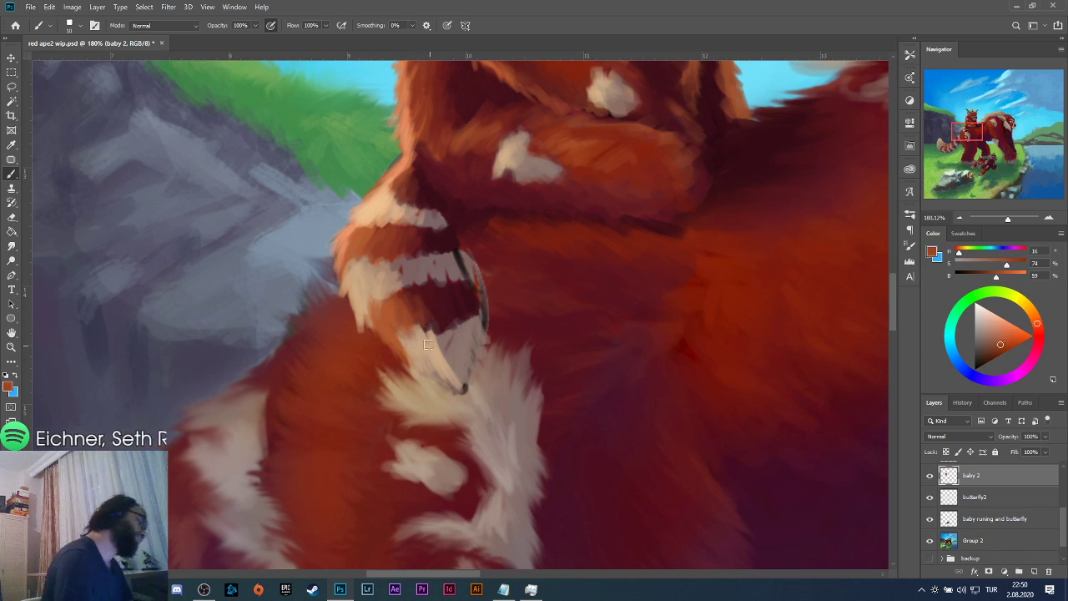
left_click(449, 289, "alt")
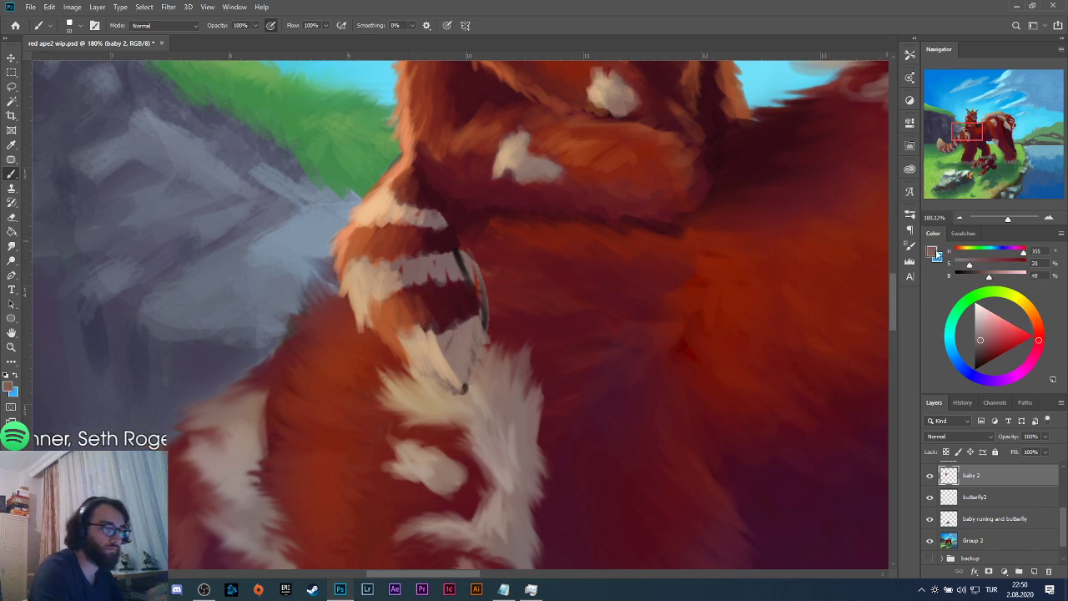
left_click_drag(987, 284, 982, 285)
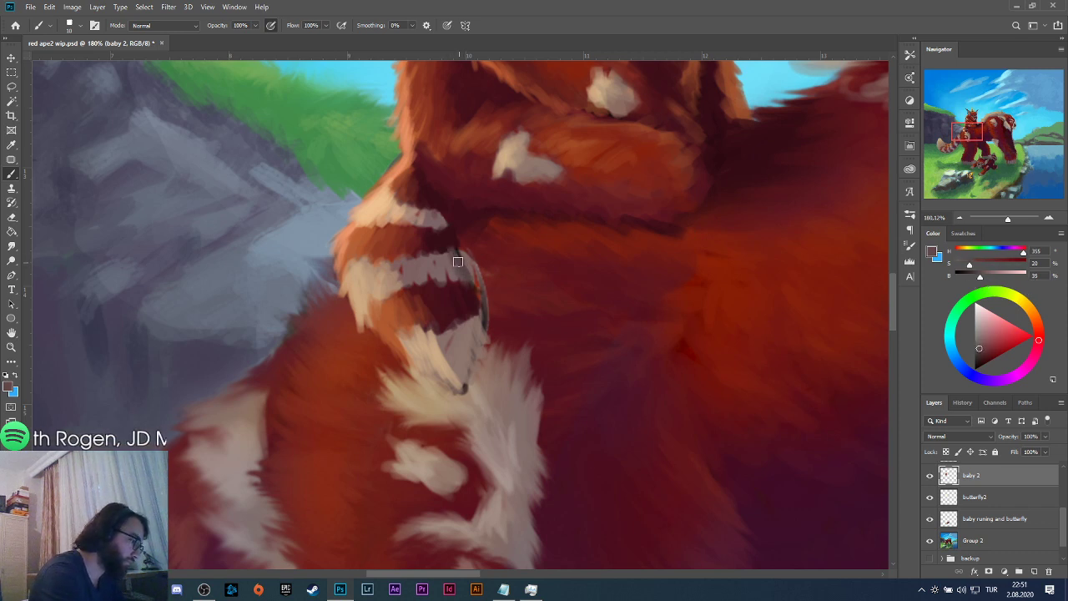
mouse_move(457, 261)
left_mouse_down()
mouse_move(427, 262)
mouse_move(458, 262)
left_mouse_up()
key("alt")
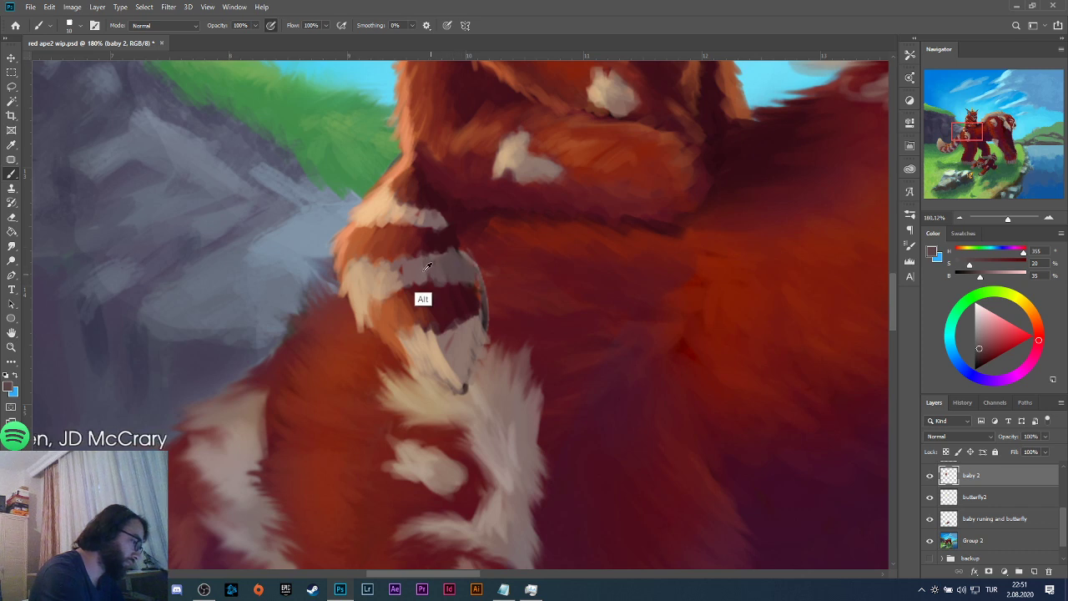
left_click(423, 266, "alt")
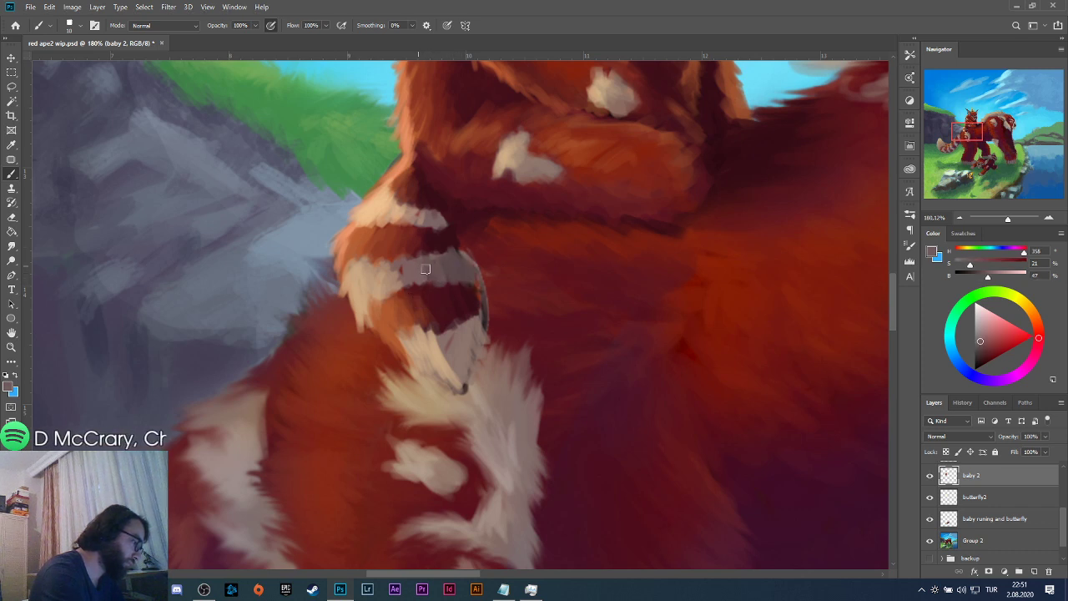
left_click(393, 272, "alt")
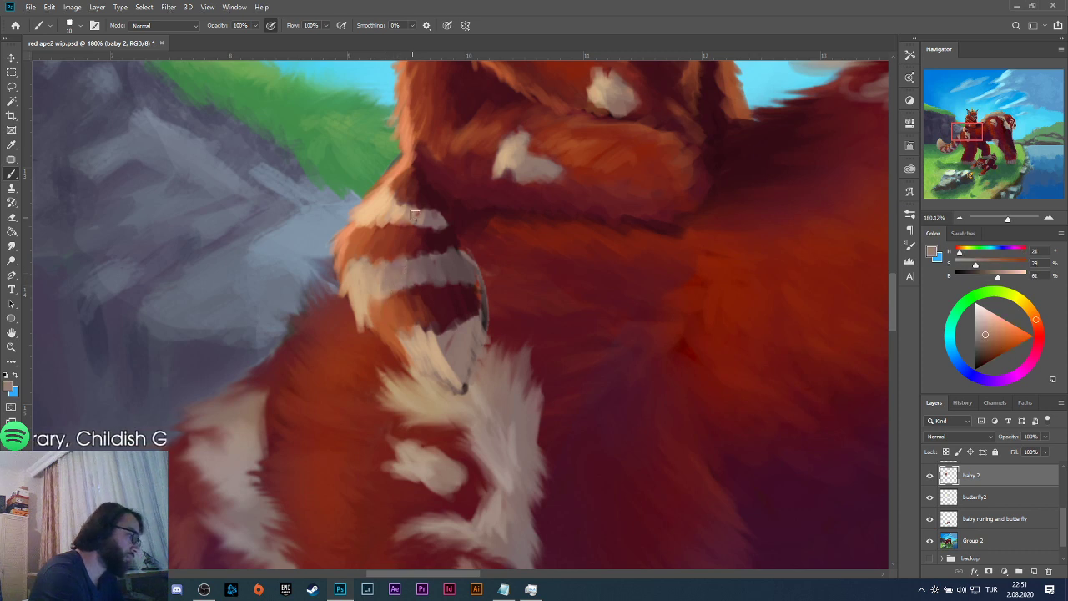
Cover the sketch outline on the tail tip's inner side with sampled dark grey-brown tones, shading it down to the point.
left_click(460, 291, "alt")
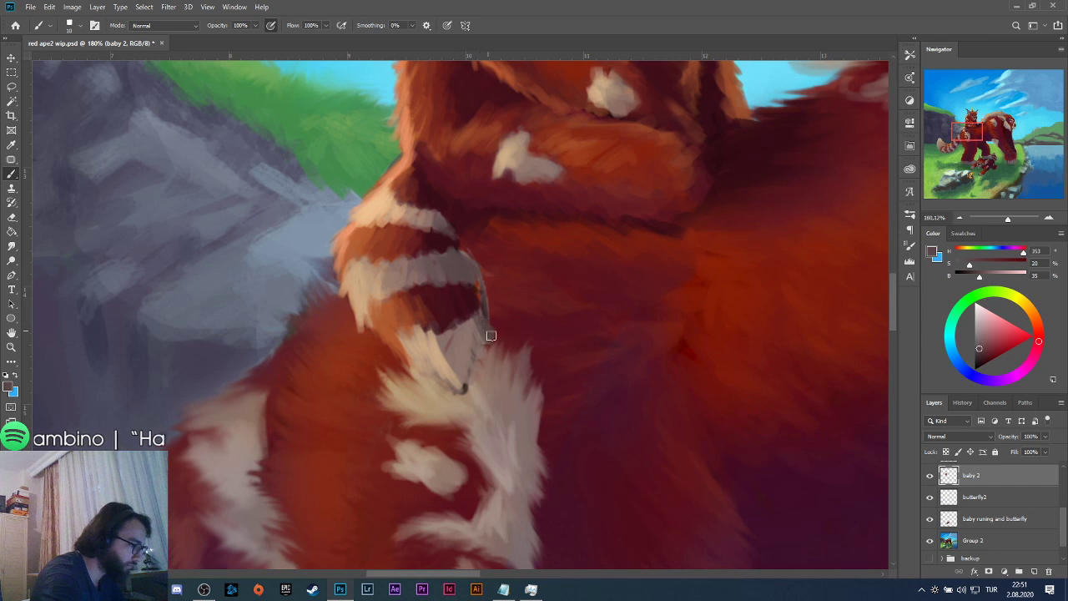
mouse_move(474, 318)
left_mouse_down()
mouse_move(477, 362)
mouse_move(459, 376)
mouse_move(461, 341)
left_mouse_up()
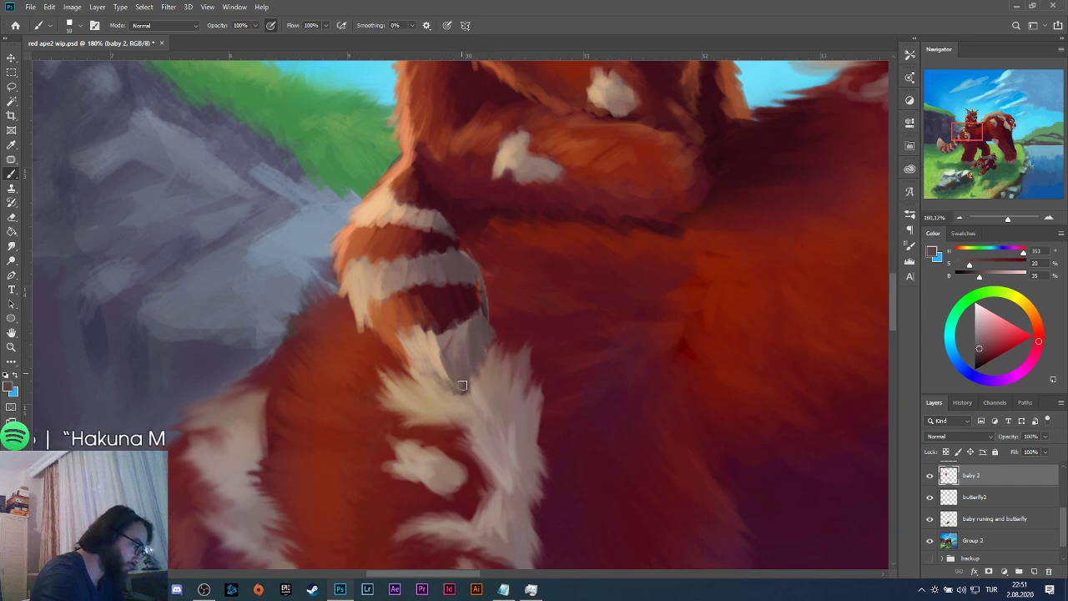
mouse_move(461, 386)
left_mouse_down()
mouse_move(470, 337)
mouse_move(460, 326)
left_mouse_up()
key("alt")
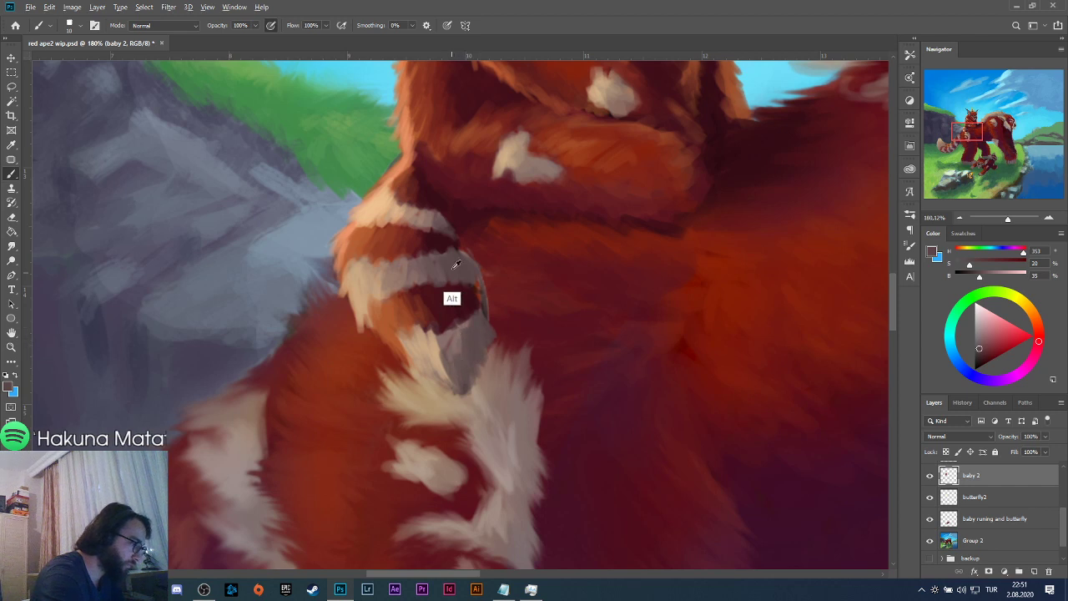
left_click(456, 264, "alt")
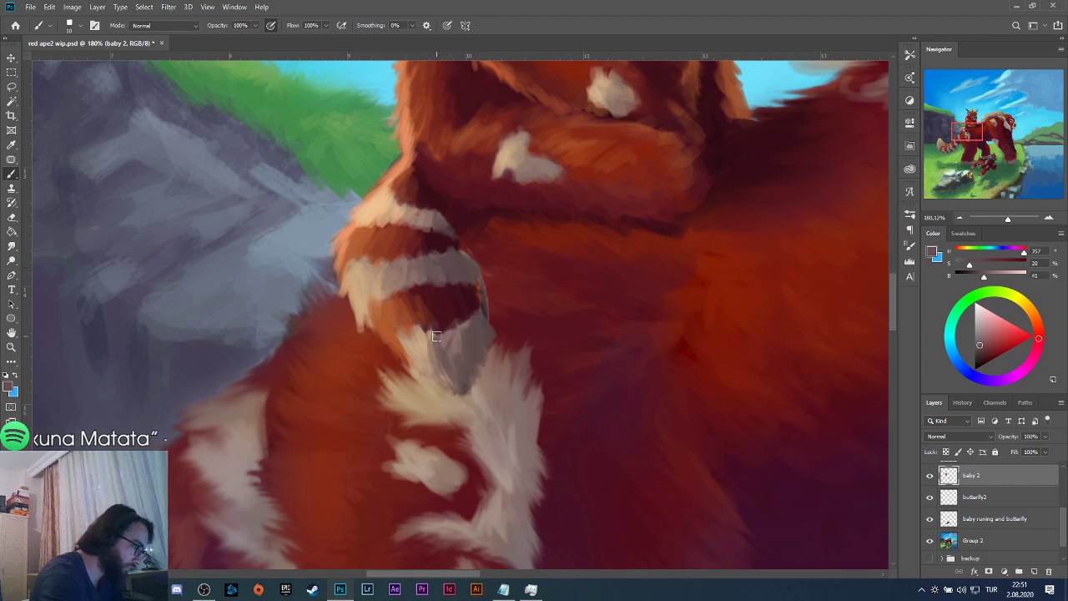
left_click_drag(453, 382, 456, 377)
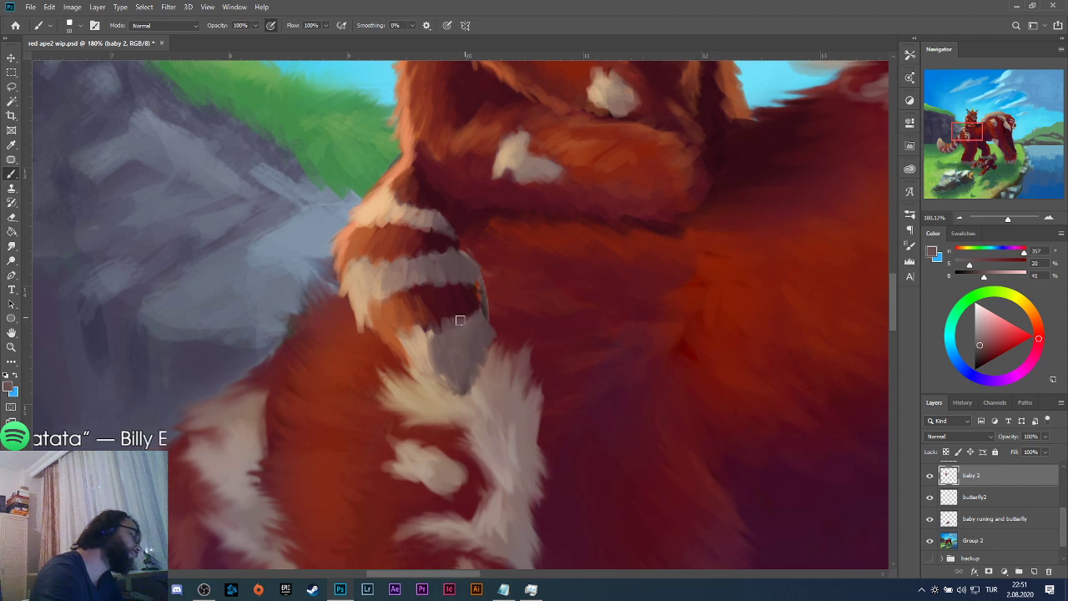
Blend the tail tip's lit side with sampled tan and darken its lower outer edge with sampled grey-brown.
left_click(431, 367, "alt")
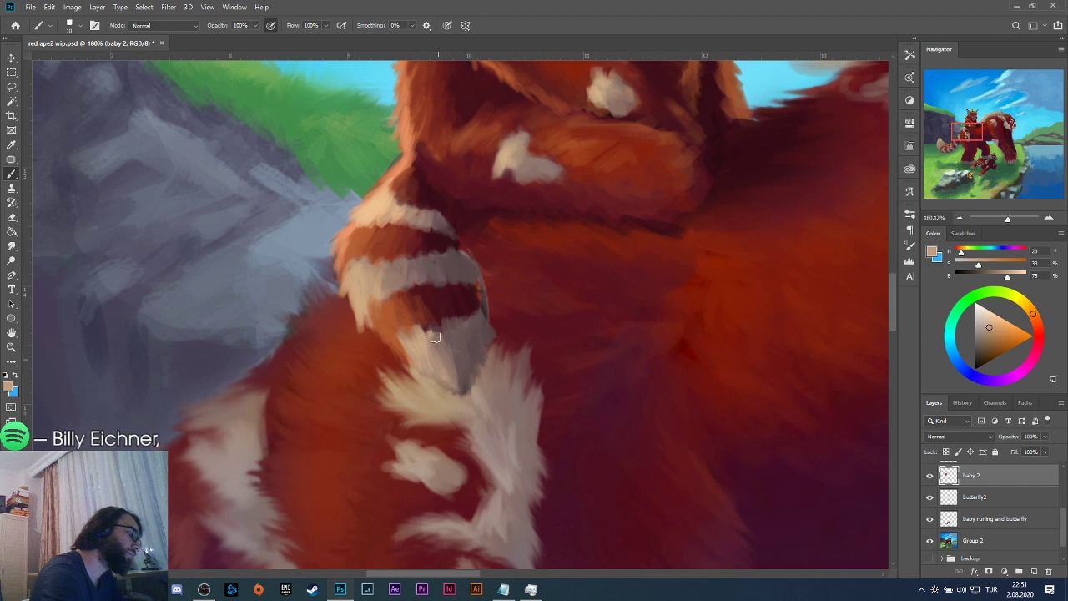
key("alt")
left_click(428, 336, "alt")
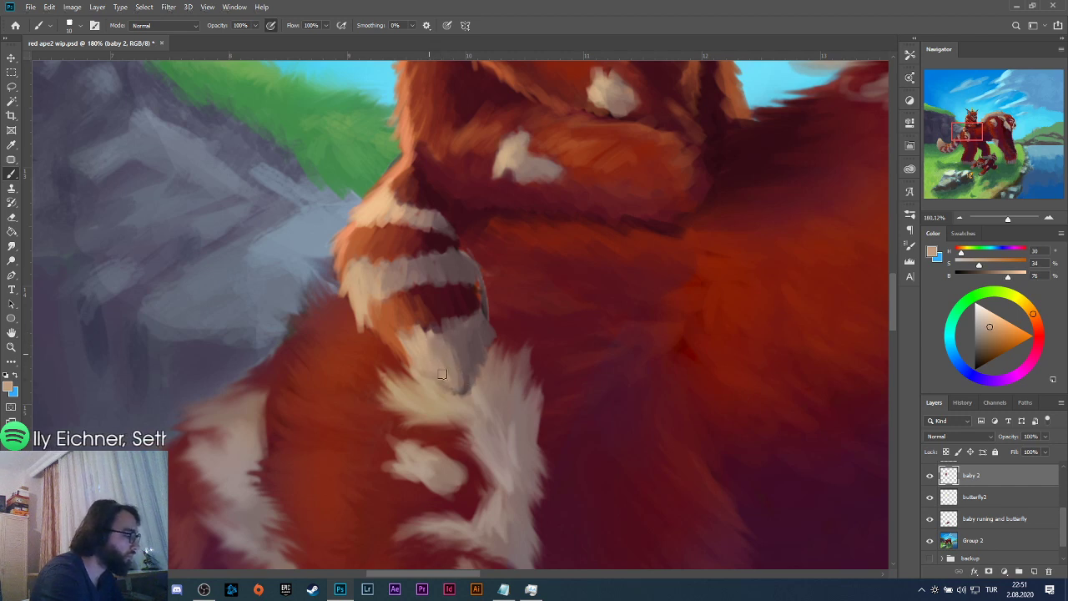
left_click(442, 377, "alt")
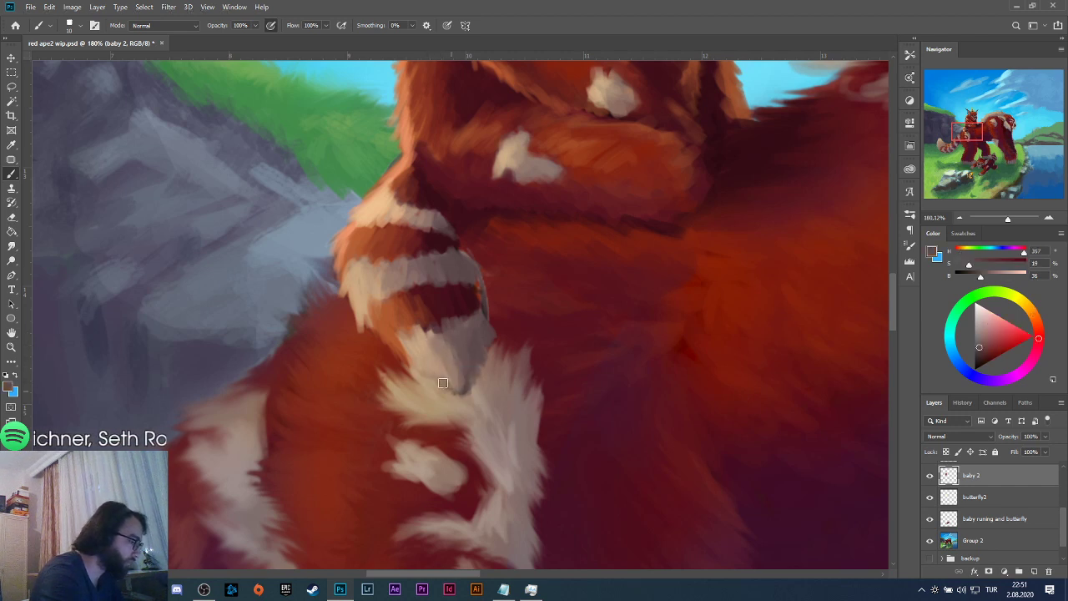
left_click_drag(443, 390, 407, 349)
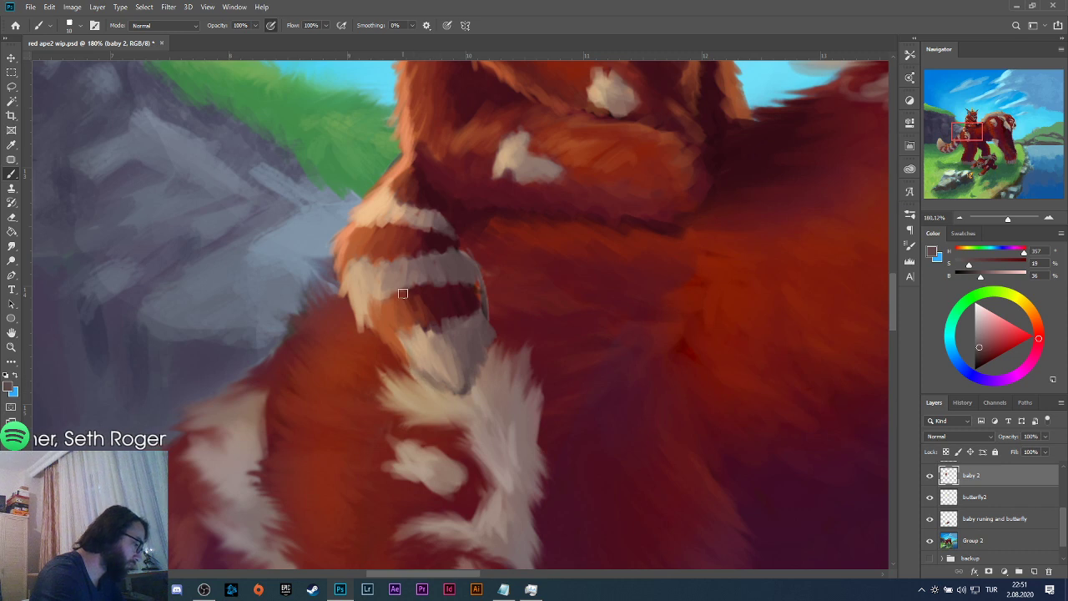
Paint over the remaining sketch line along the tail's inner edge with sampled dark maroon and grey-brown, refining the band borders.
left_click(474, 329, "alt")
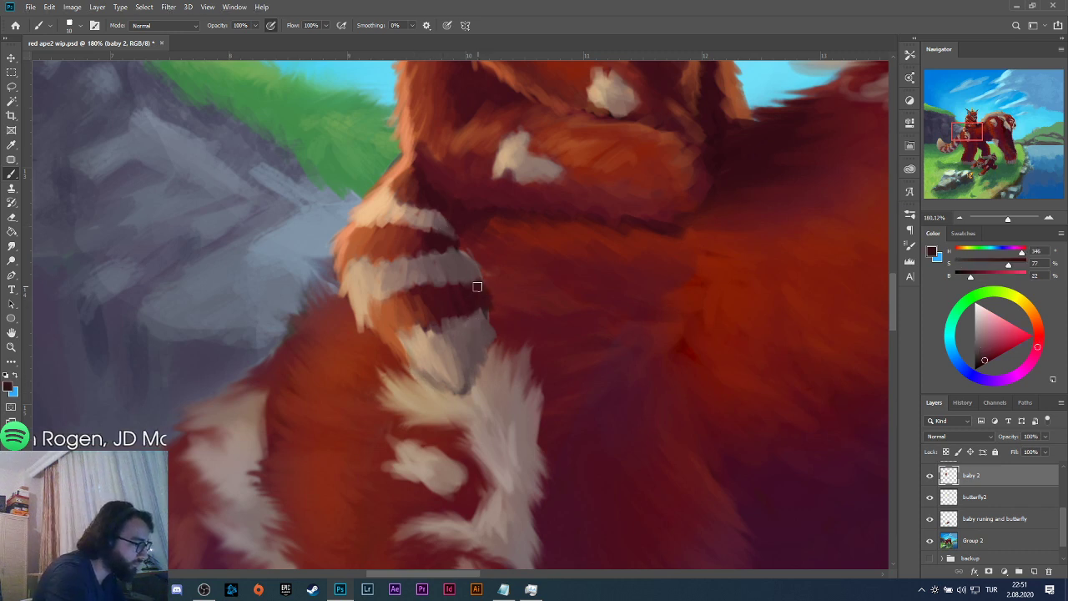
left_click(491, 356, "alt")
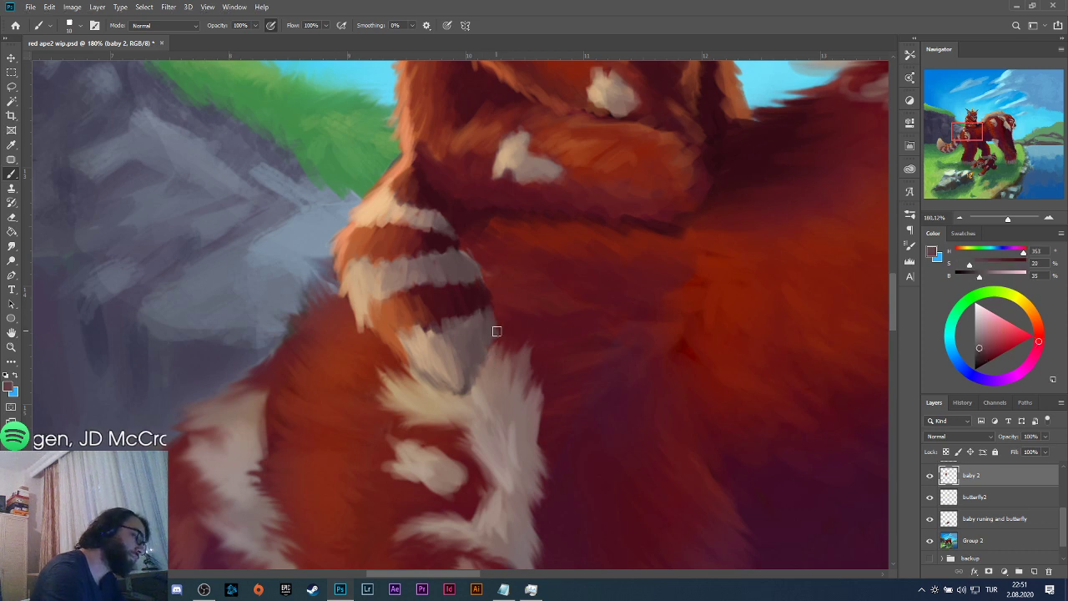
left_click(480, 325, "alt")
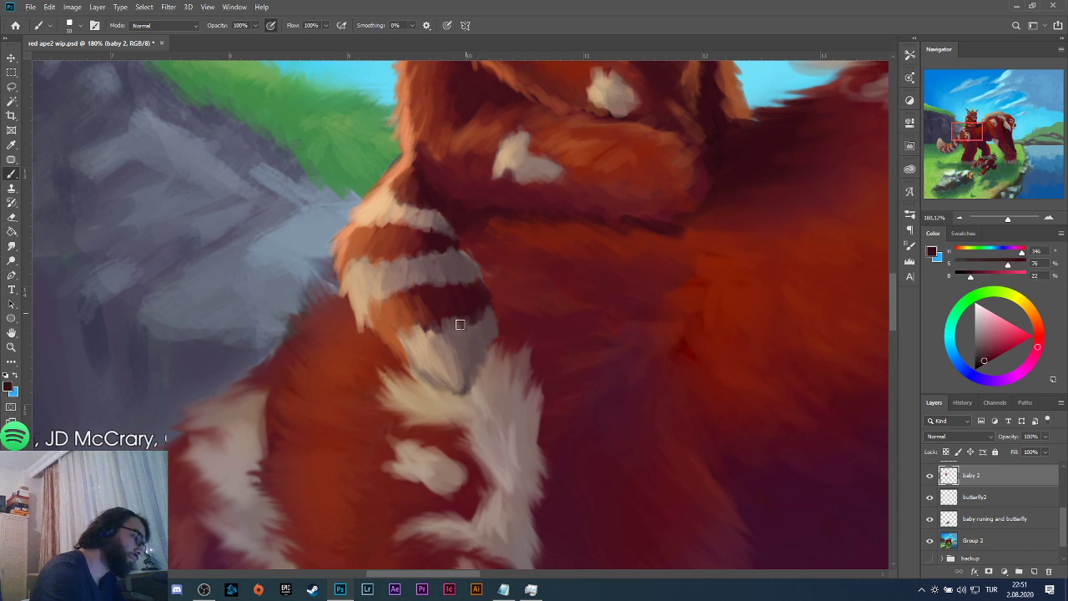
left_click(477, 372, "alt")
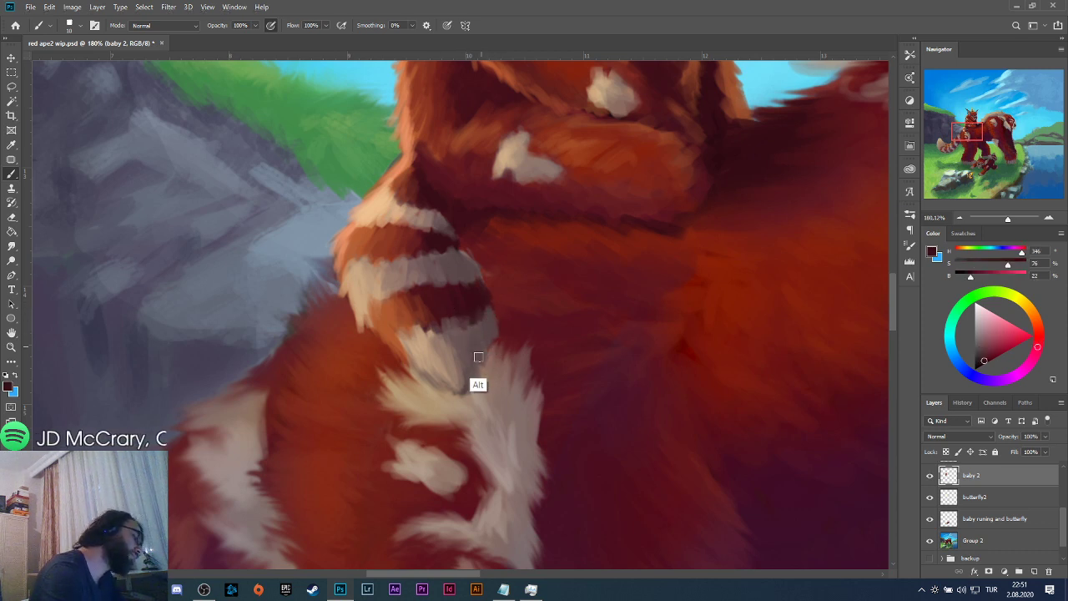
left_click(472, 264, "alt")
left_click(459, 250, "alt")
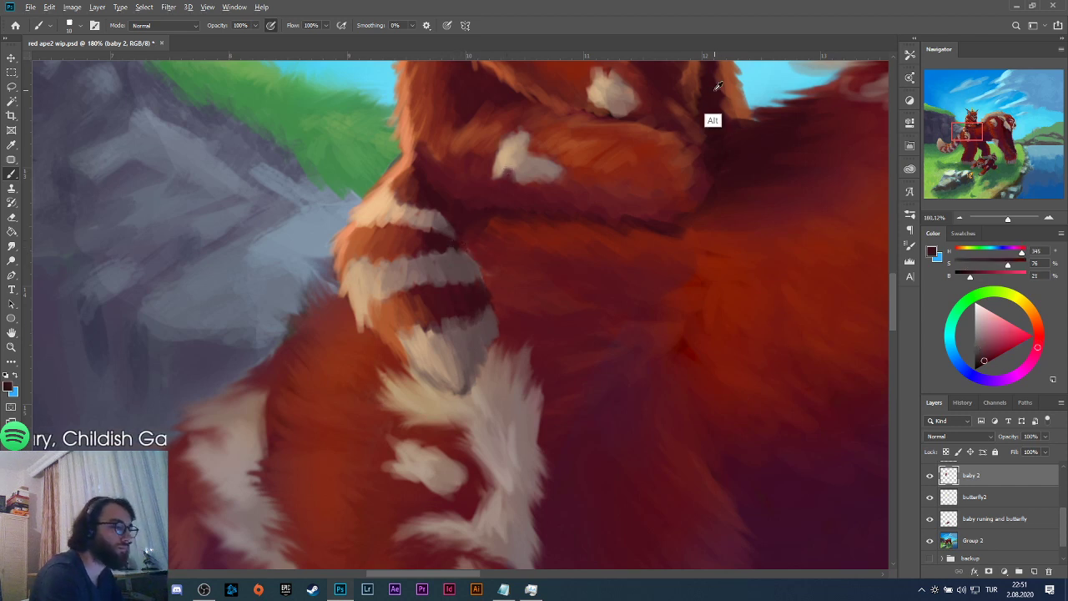
Paint the tail's cast shadow on the large ape's body in sampled dark maroon, and trim it with a lighter sampled red.
left_click(754, 151, "alt")
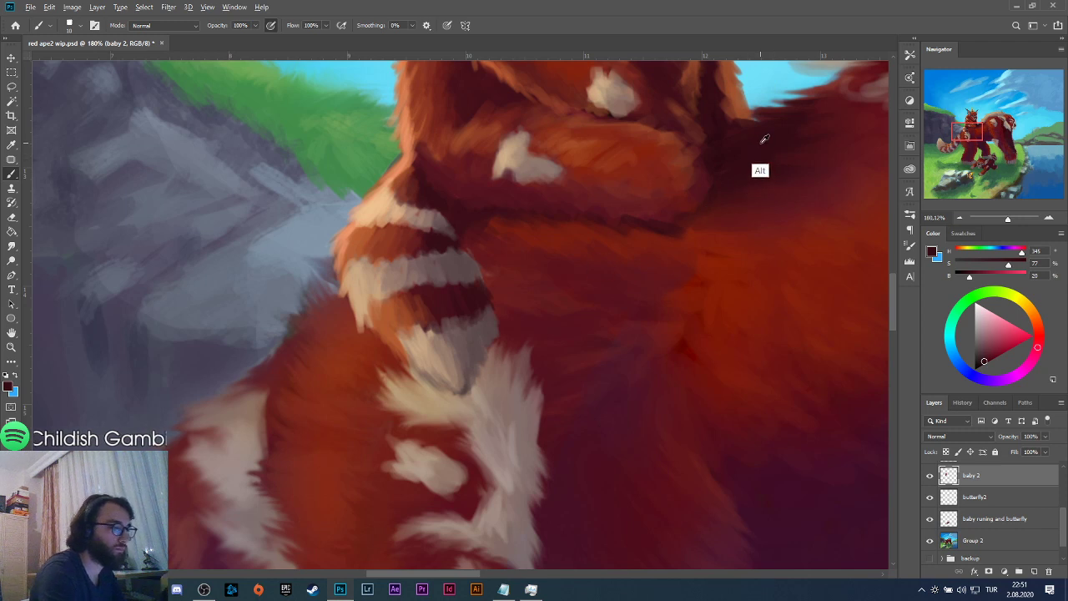
left_click(759, 169, "alt")
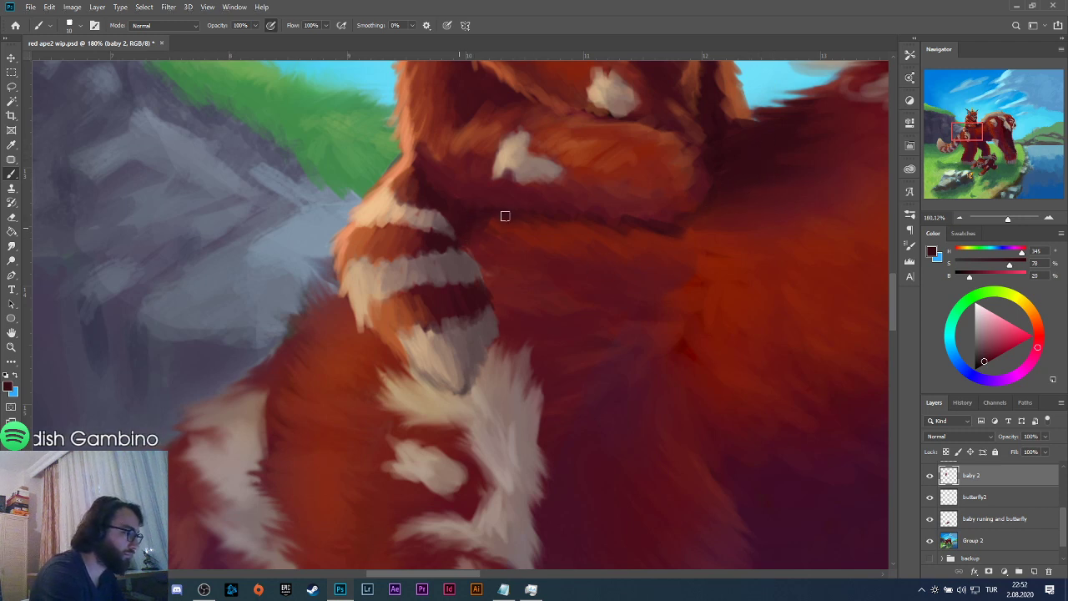
left_click_drag(483, 261, 495, 282)
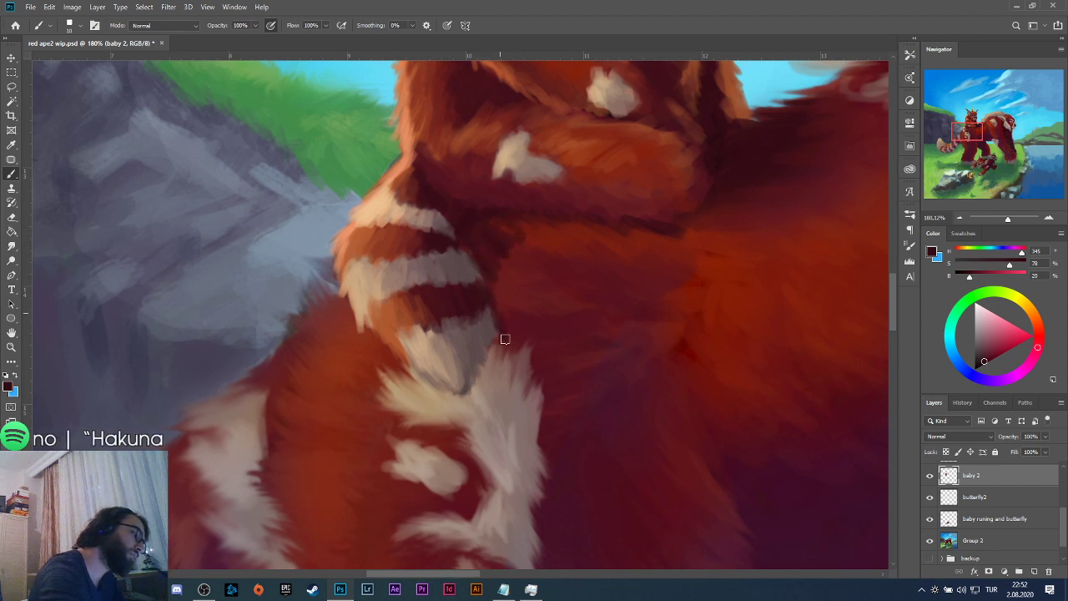
left_click_drag(487, 276, 475, 260)
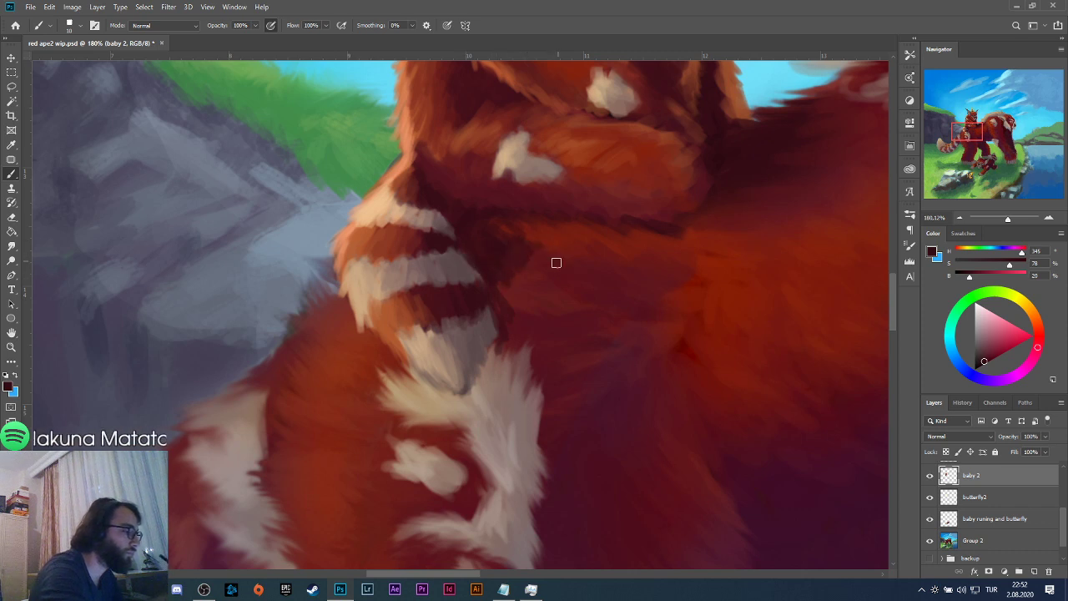
left_click(524, 334, "alt")
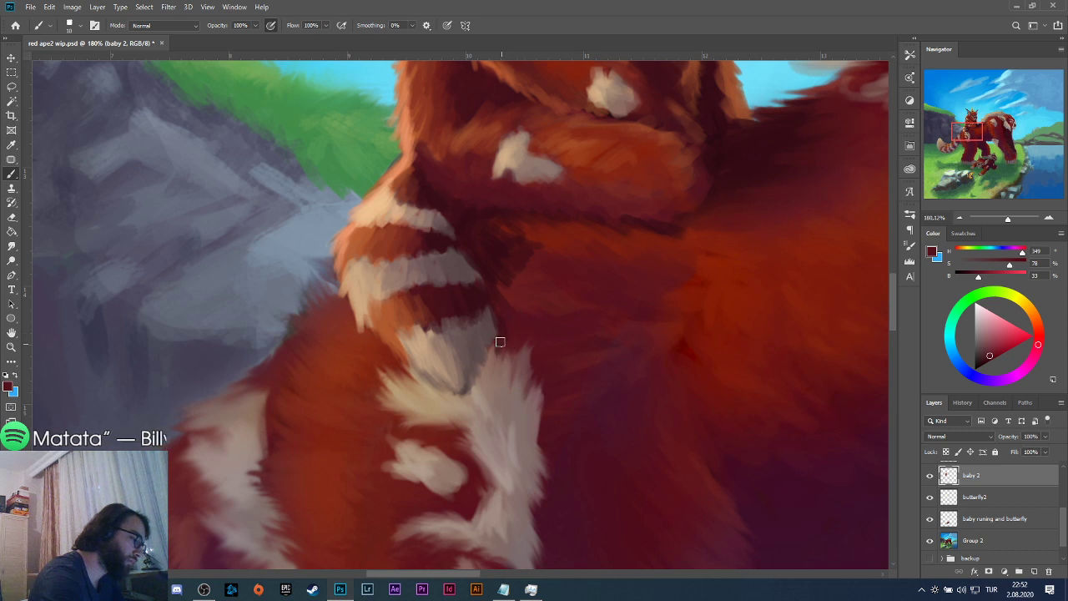
Soften the edge of the tail's cast shadow with the Eraser, using the MB Soft Round brush at 34 px.
key("e")
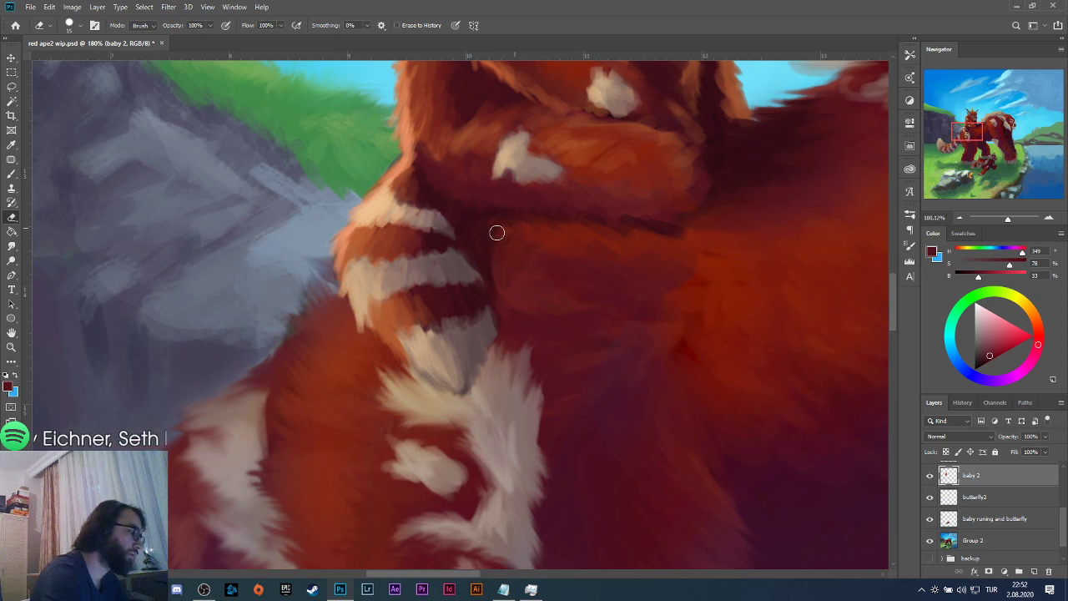
left_click(74, 25)
left_click(221, 170)
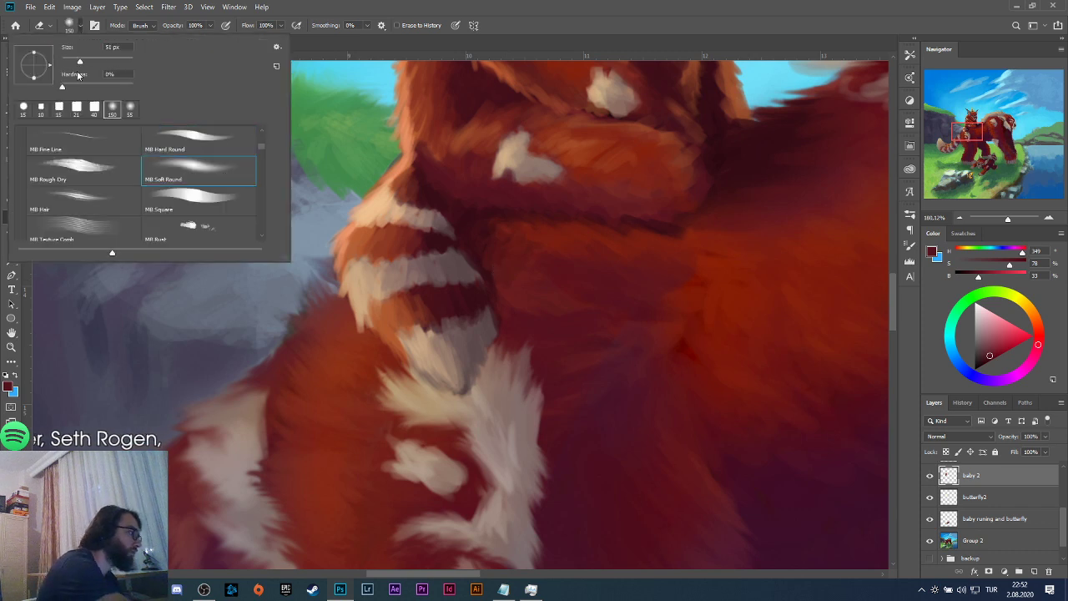
left_click_drag(80, 61, 73, 60)
key("Return")
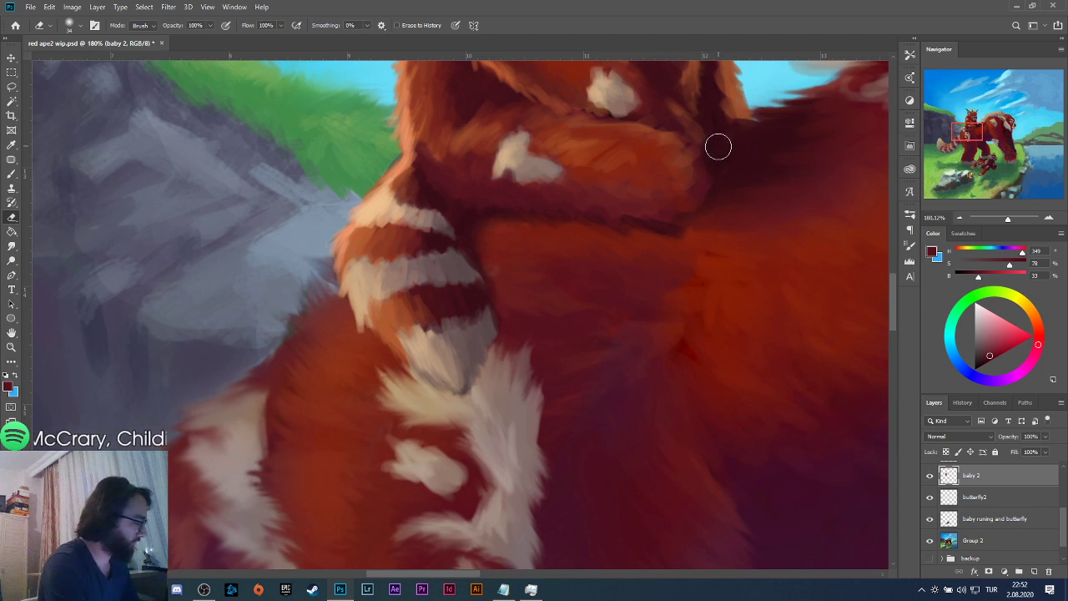
Deepen the contact shadow beneath the small creature's leg with a near-black maroon, hue 353, saturation 74, brightness 13.
key("b")
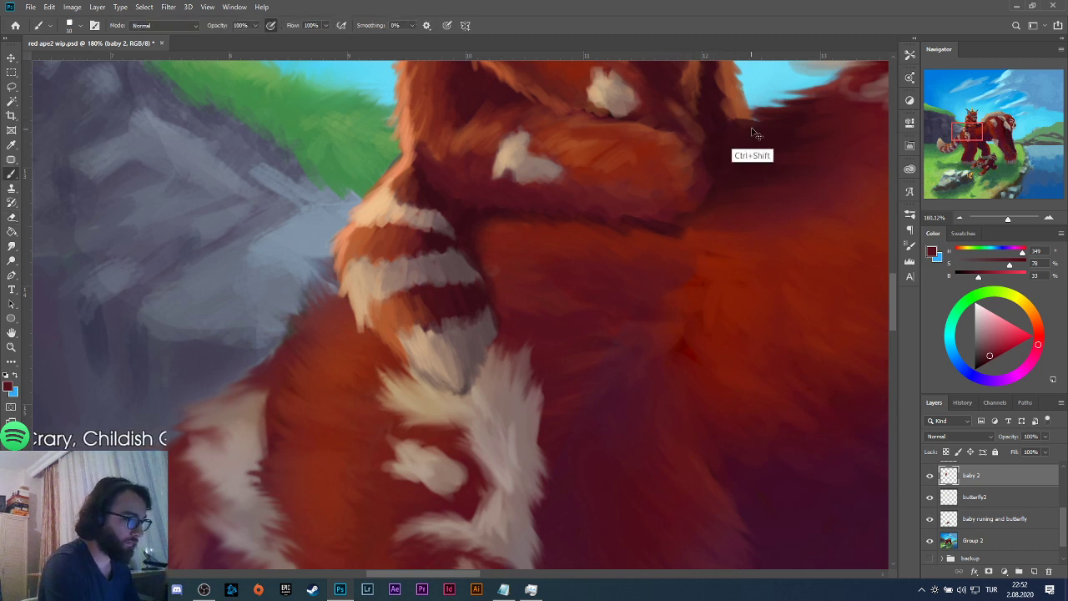
mouse_move(751, 159)
left_mouse_down()
mouse_move(684, 239)
mouse_move(658, 248)
left_mouse_up()
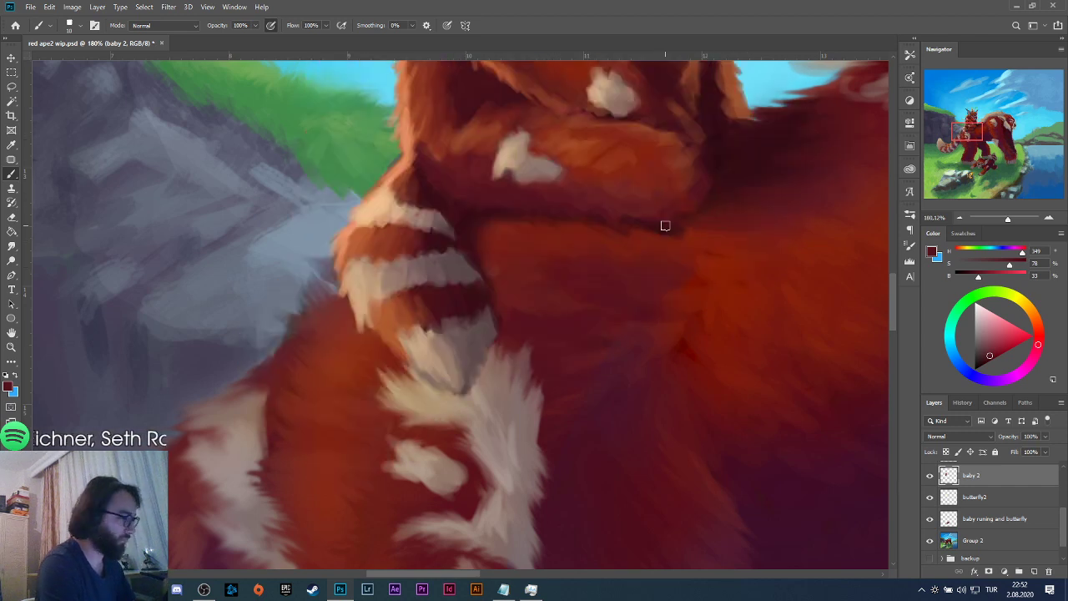
left_click_drag(670, 210, 586, 324)
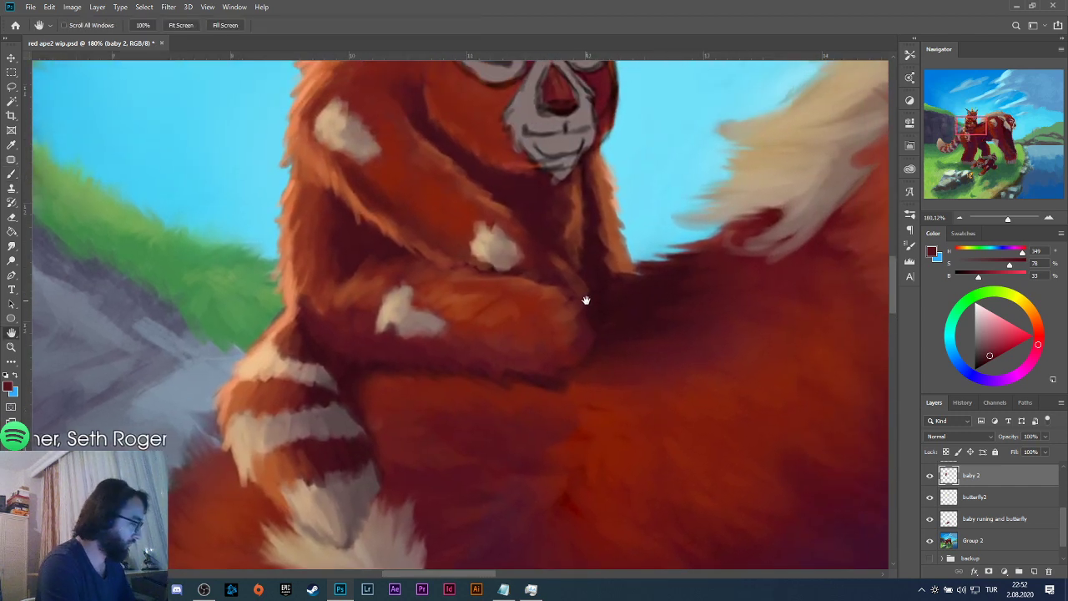
key("alt")
left_click(615, 100, "alt")
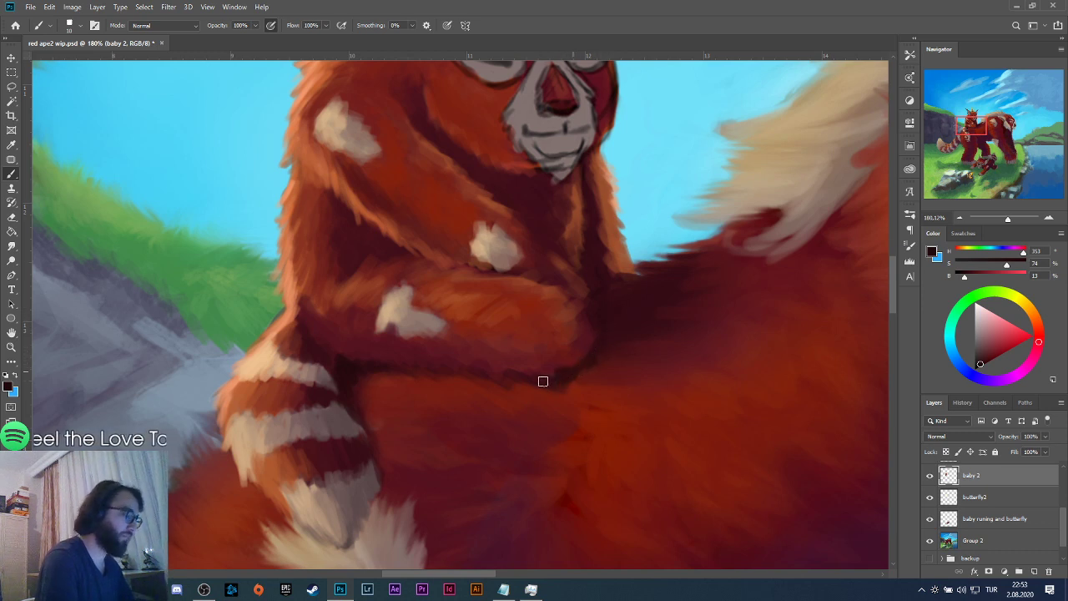
left_click_drag(542, 382, 483, 377)
scroll(476, 342, "down", 5)
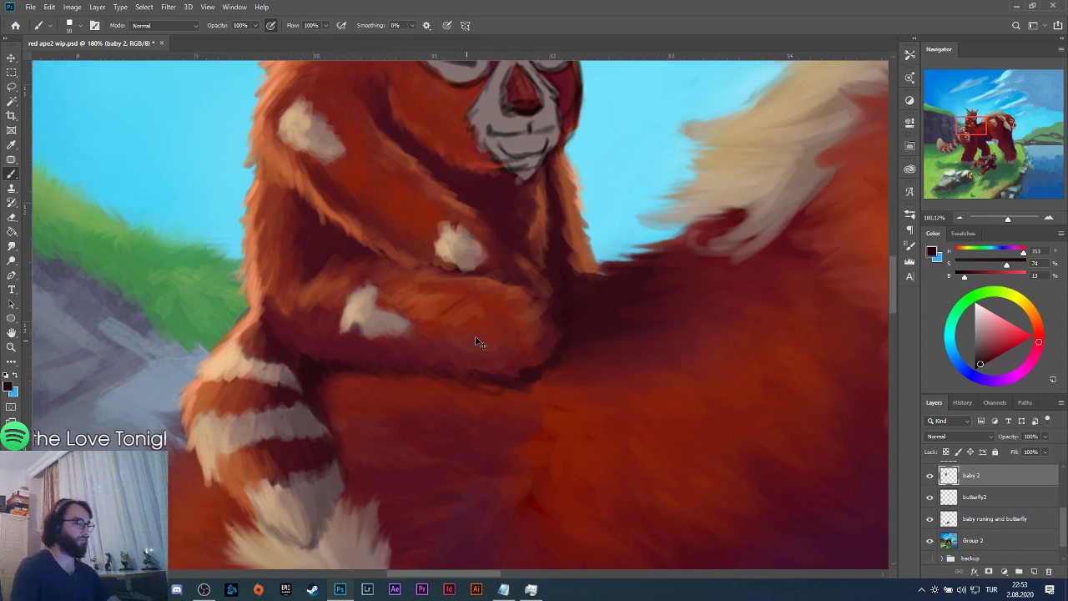
scroll(422, 345, "down", 4)
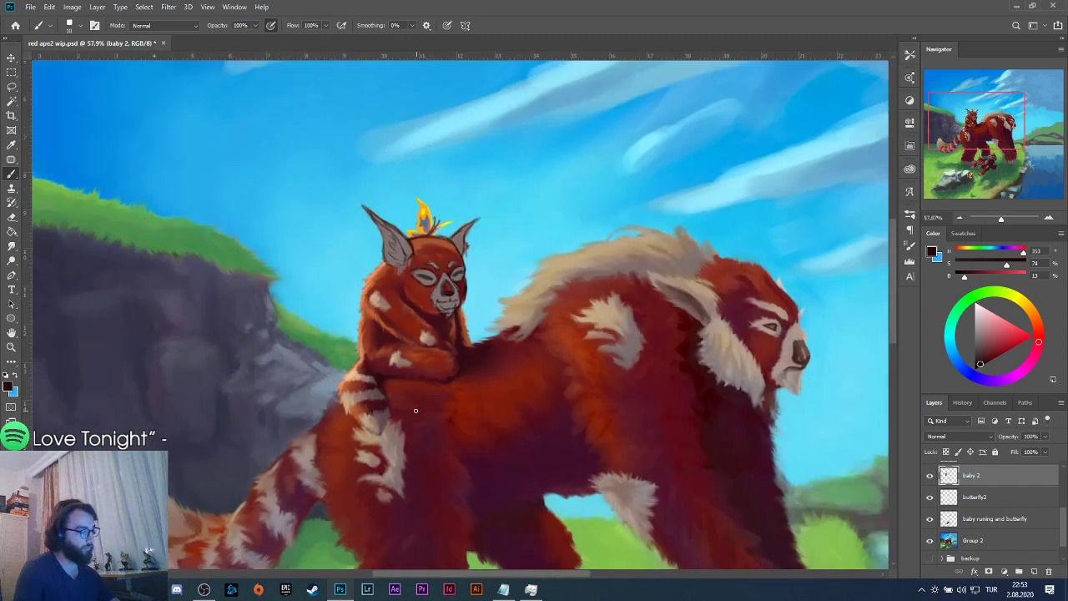
scroll(416, 410, "down", 3)
scroll(400, 404, "up", 3)
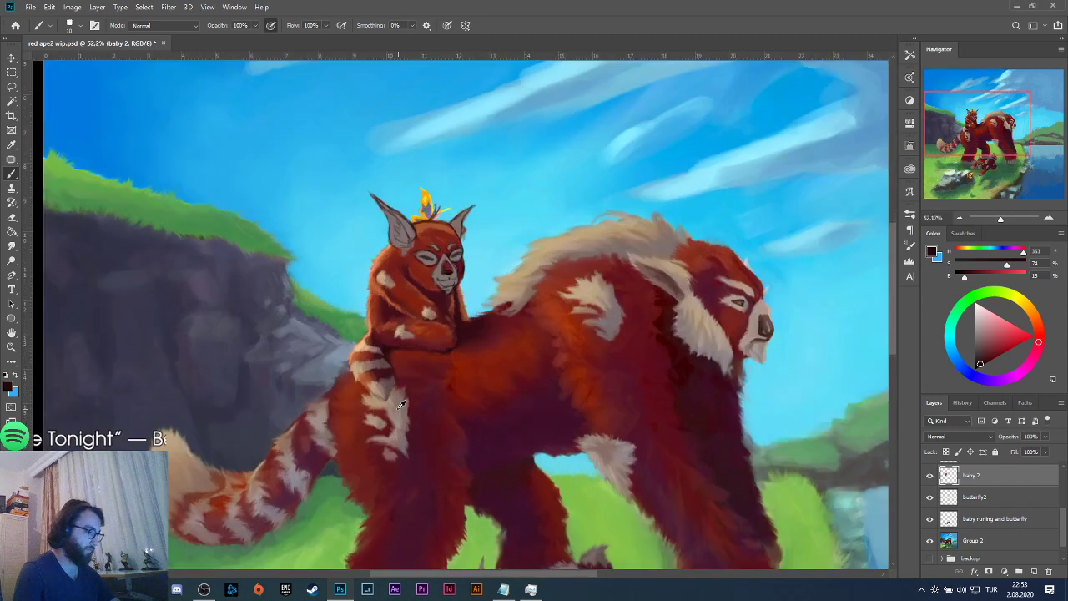
Set the brush's blending mode to Multiply for shading around the seated creature's tail tip.
scroll(401, 405, "up", 5)
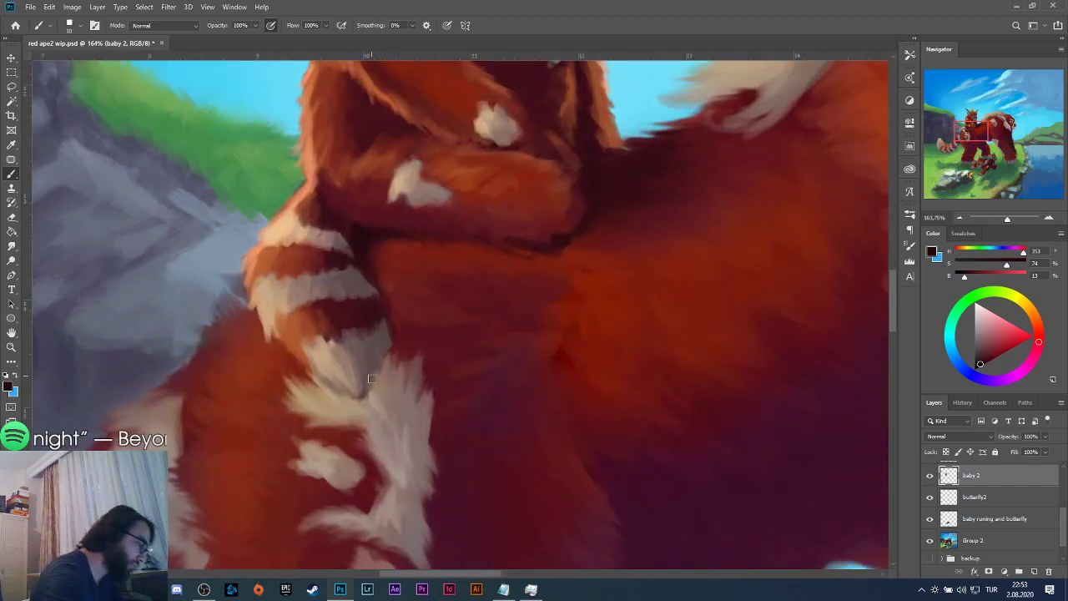
left_click(188, 25)
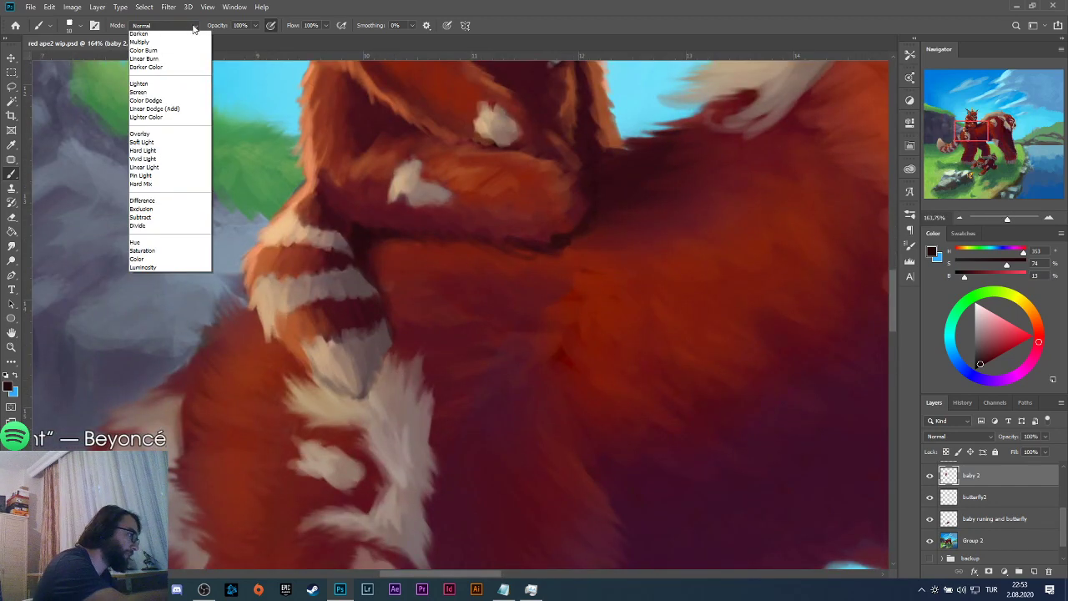
left_click(186, 86)
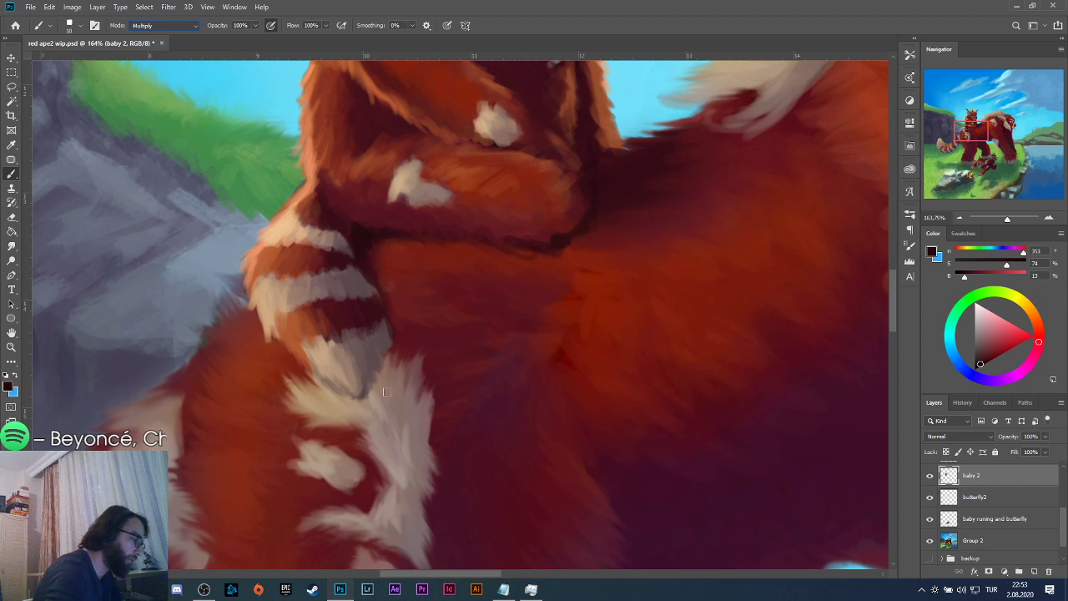
Try painting the tail tip's dark shadow directly on the baby 2 layer, and undo the strokes.
mouse_move(393, 411)
left_mouse_down()
mouse_move(376, 390)
mouse_move(401, 413)
mouse_move(391, 347)
mouse_move(380, 395)
mouse_move(373, 386)
mouse_move(385, 363)
mouse_move(375, 393)
left_mouse_up()
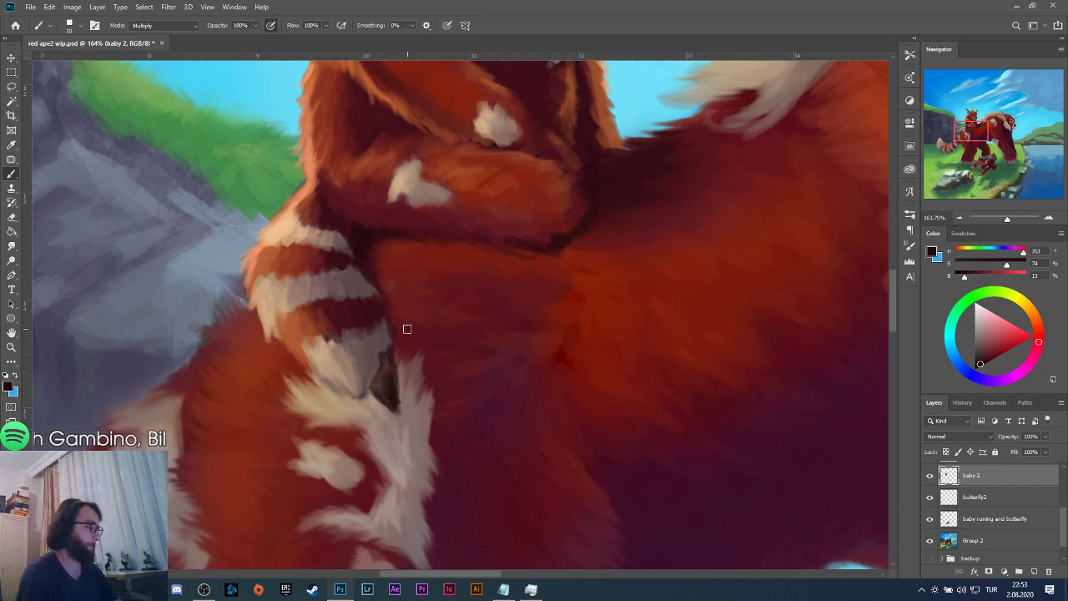
key("ctrl+z")
key("ctrl+z")
key("ctrl+z")
key("ctrl+z")
key("ctrl+z")
key("ctrl+z")
key("ctrl+z")
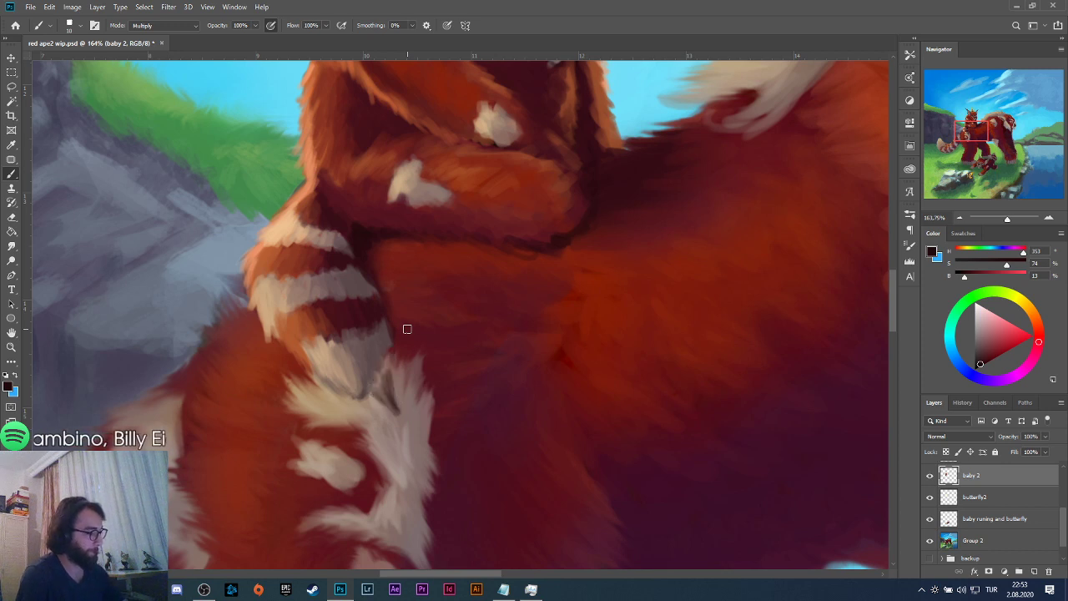
Paint the tail tip's near-black cast shadow over the pale fur on a new layer below baby 2, and begin softening it with the Eraser.
left_click(1034, 572)
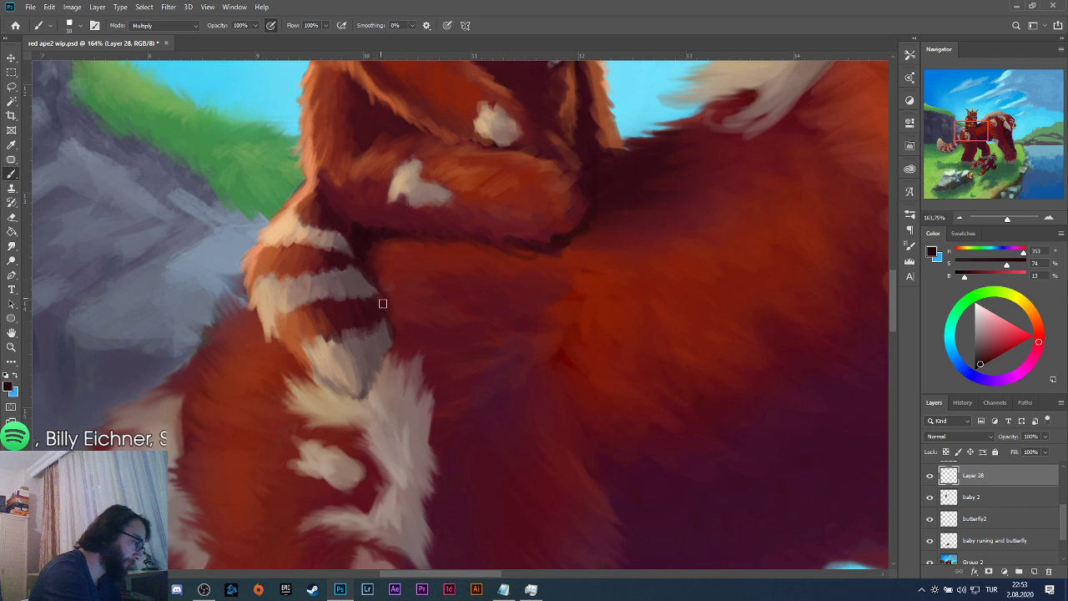
left_click_drag(972, 475, 972, 497)
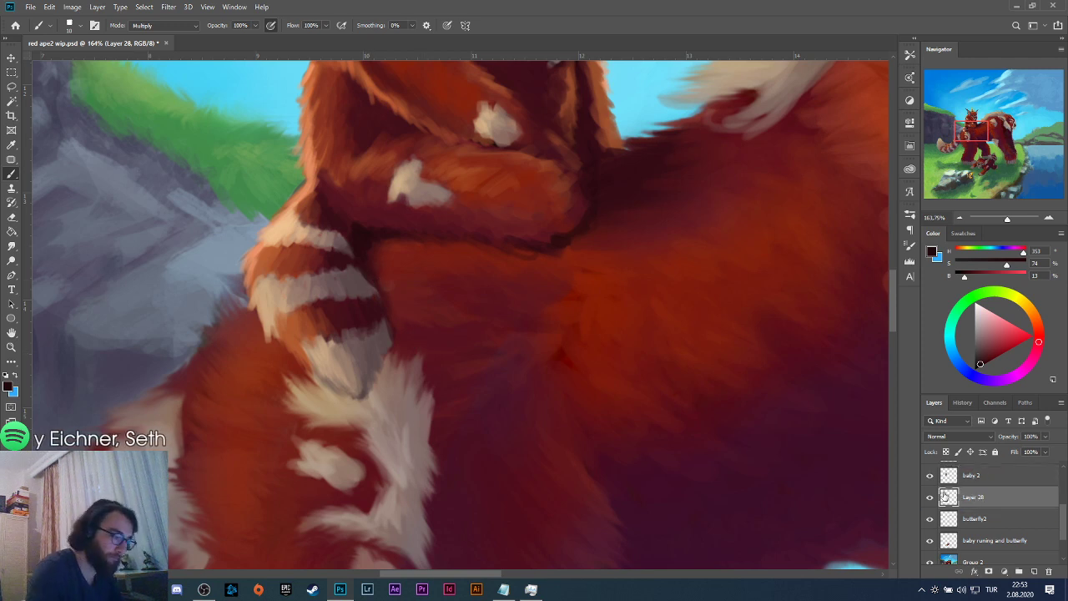
mouse_move(396, 326)
left_mouse_down()
mouse_move(415, 407)
mouse_move(392, 318)
mouse_move(419, 429)
mouse_move(398, 404)
mouse_move(370, 396)
mouse_move(401, 420)
mouse_move(368, 392)
mouse_move(412, 423)
mouse_move(357, 388)
mouse_move(417, 425)
mouse_move(384, 404)
left_mouse_up()
mouse_move(379, 310)
left_mouse_down()
mouse_move(416, 397)
mouse_move(417, 381)
mouse_move(390, 415)
mouse_move(387, 352)
left_mouse_up()
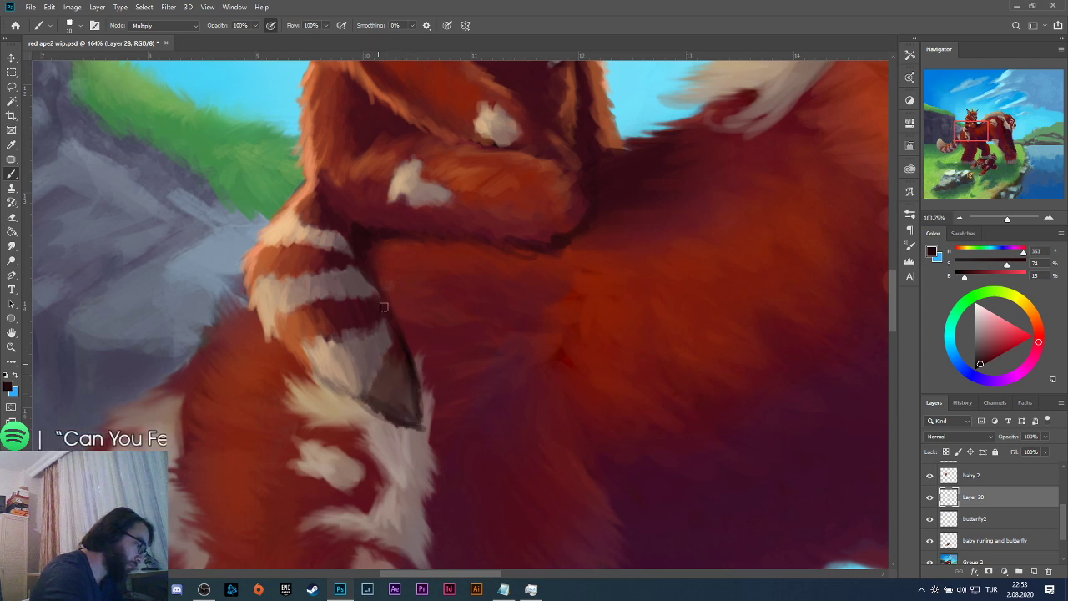
mouse_move(382, 413)
left_mouse_down()
mouse_move(350, 388)
mouse_move(408, 422)
mouse_move(370, 400)
mouse_move(379, 415)
mouse_move(356, 390)
mouse_move(409, 419)
mouse_move(405, 409)
mouse_move(412, 425)
mouse_move(395, 340)
mouse_move(381, 364)
mouse_move(390, 337)
mouse_move(376, 299)
mouse_move(394, 365)
mouse_move(387, 380)
mouse_move(365, 364)
mouse_move(354, 394)
left_mouse_up()
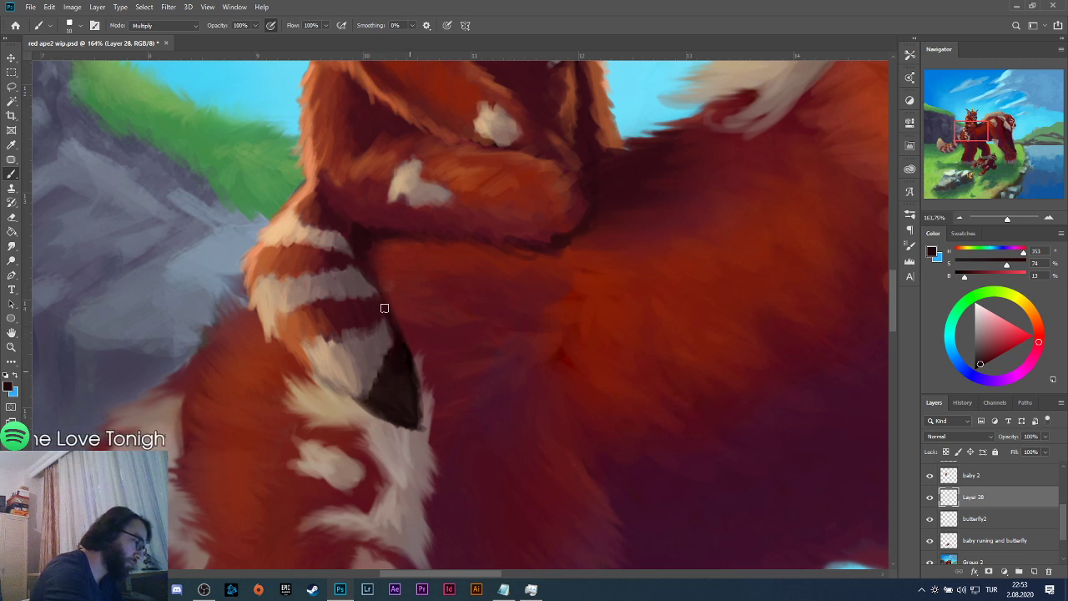
mouse_move(405, 383)
left_mouse_down()
mouse_move(410, 414)
mouse_move(401, 365)
mouse_move(367, 397)
left_mouse_up()
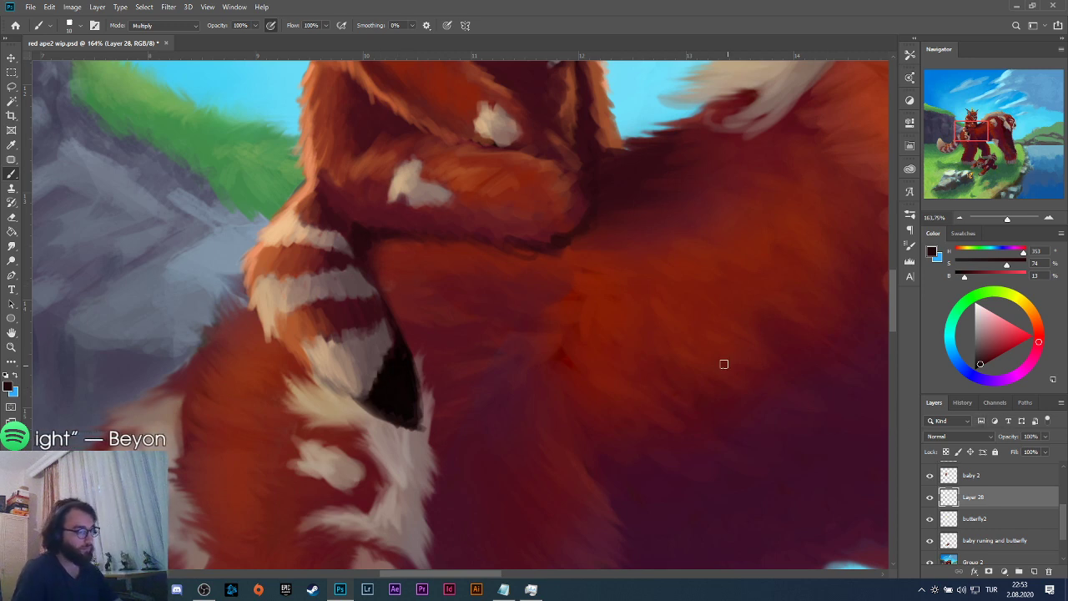
key("e")
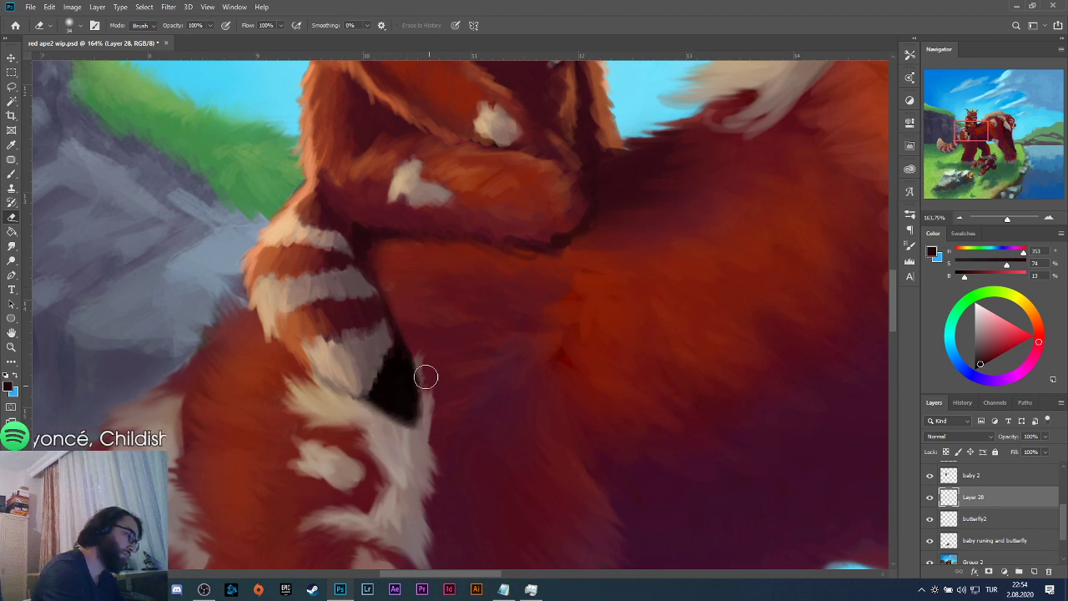
Switch to Spotify, start playing Kanye West from the home page shortcuts, and return to the painting.
left_click(283, 590)
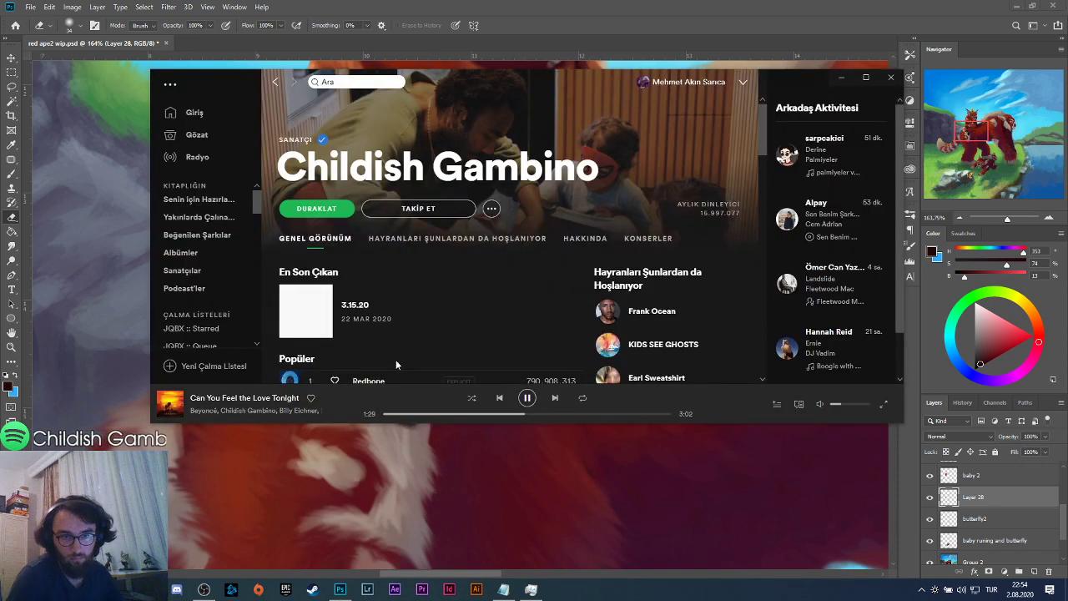
scroll(397, 365, "down", 3)
scroll(353, 306, "up", 3)
scroll(342, 306, "down", 1)
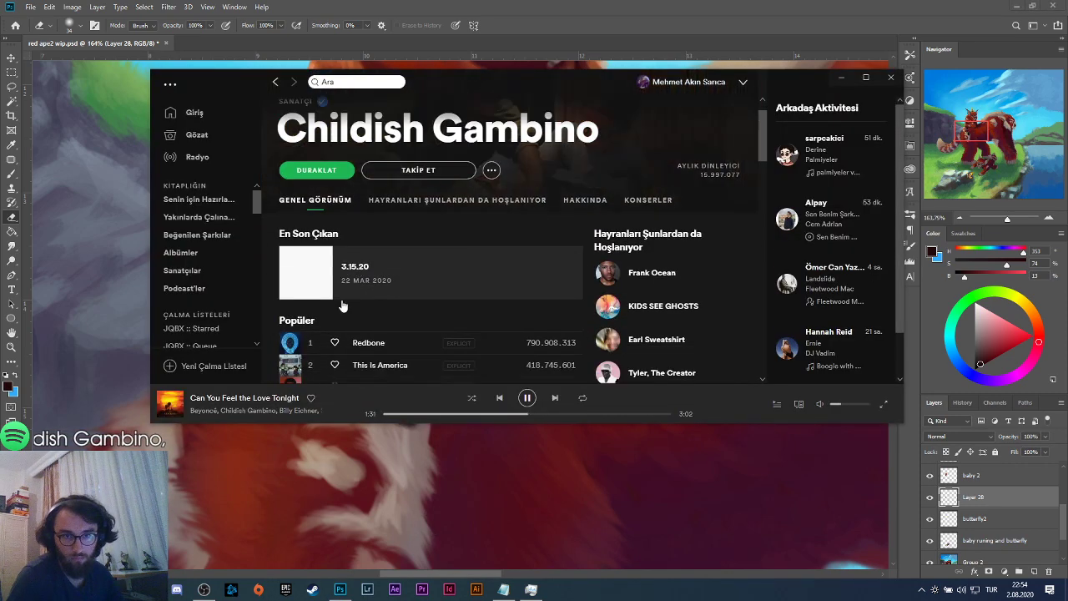
scroll(342, 306, "down", 2)
left_click(277, 83)
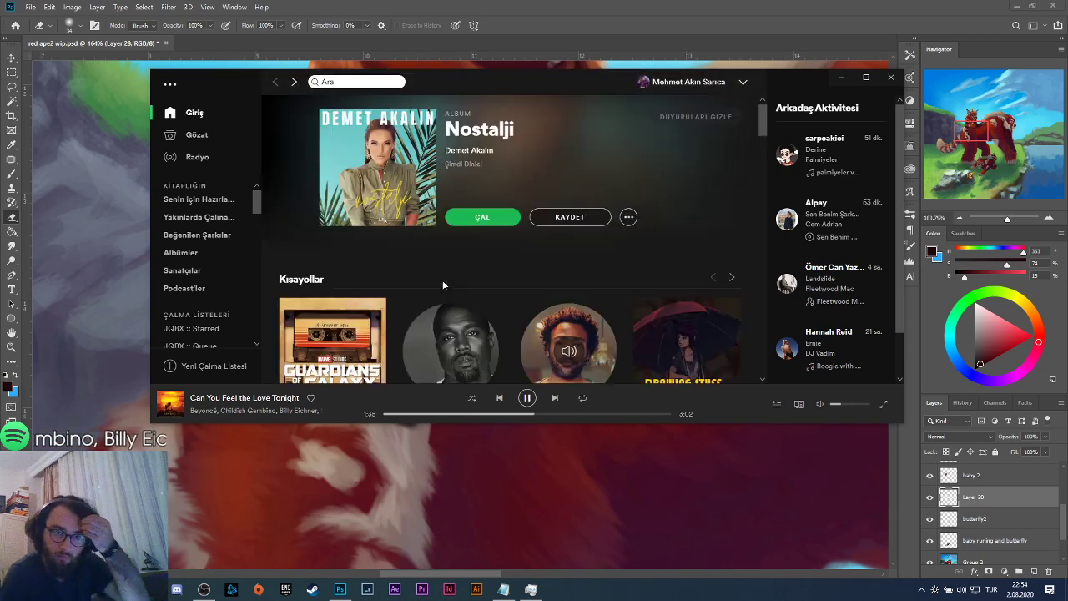
left_click(450, 350)
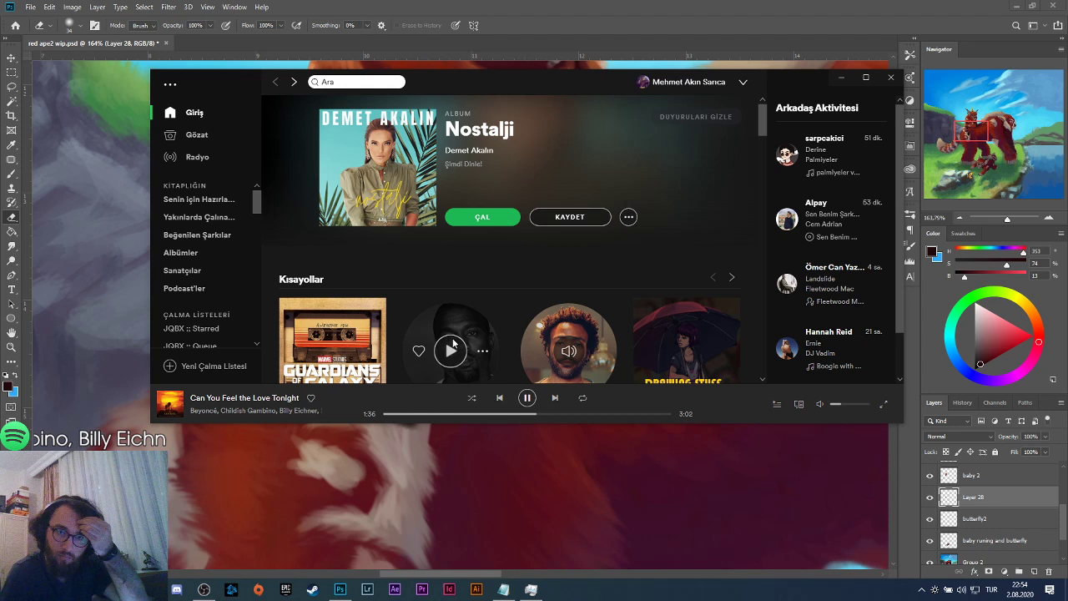
left_click(840, 79)
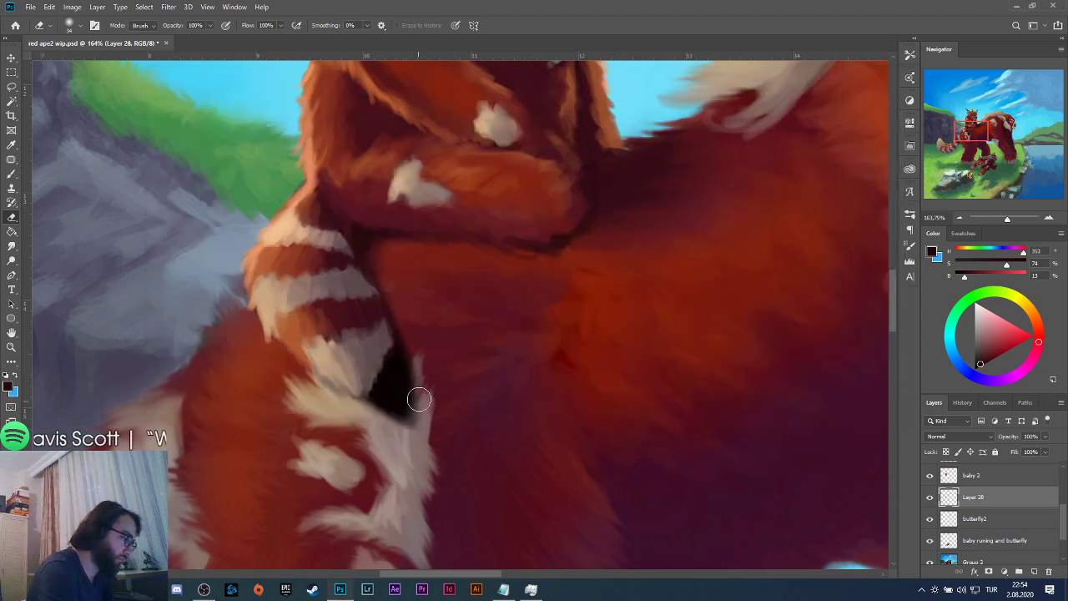
Soften the outer edge of the tail tip's shadow with the Eraser, and set the shadow layer's opacity to 85%.
mouse_move(421, 391)
left_mouse_down()
mouse_move(395, 439)
mouse_move(404, 416)
mouse_move(374, 406)
left_mouse_up()
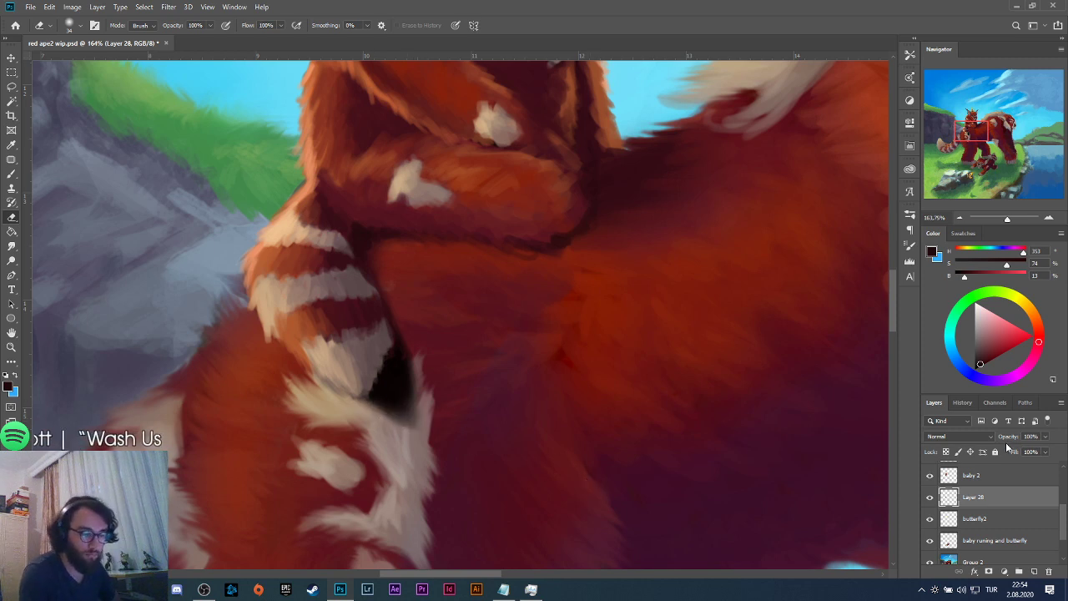
mouse_move(1011, 438)
left_mouse_down()
mouse_move(998, 438)
mouse_move(1019, 440)
mouse_move(1001, 439)
left_mouse_up()
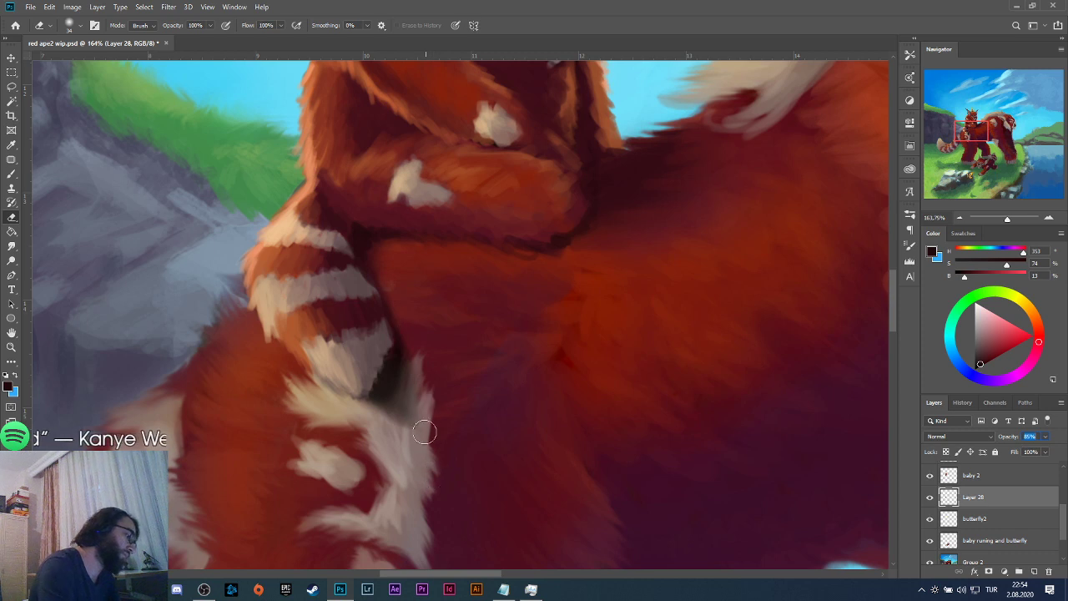
left_click(380, 459)
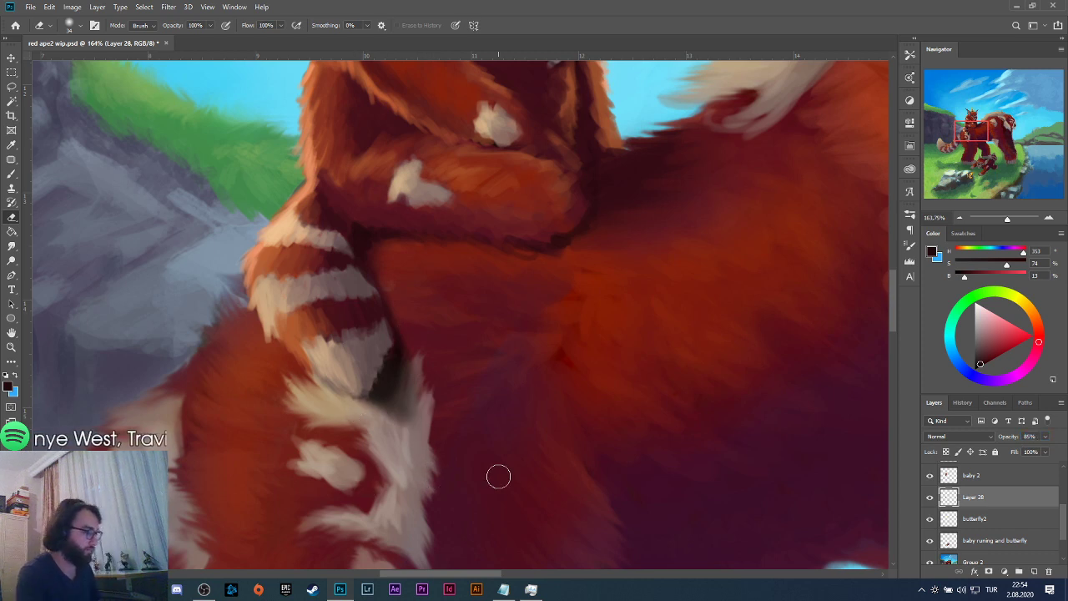
key("b")
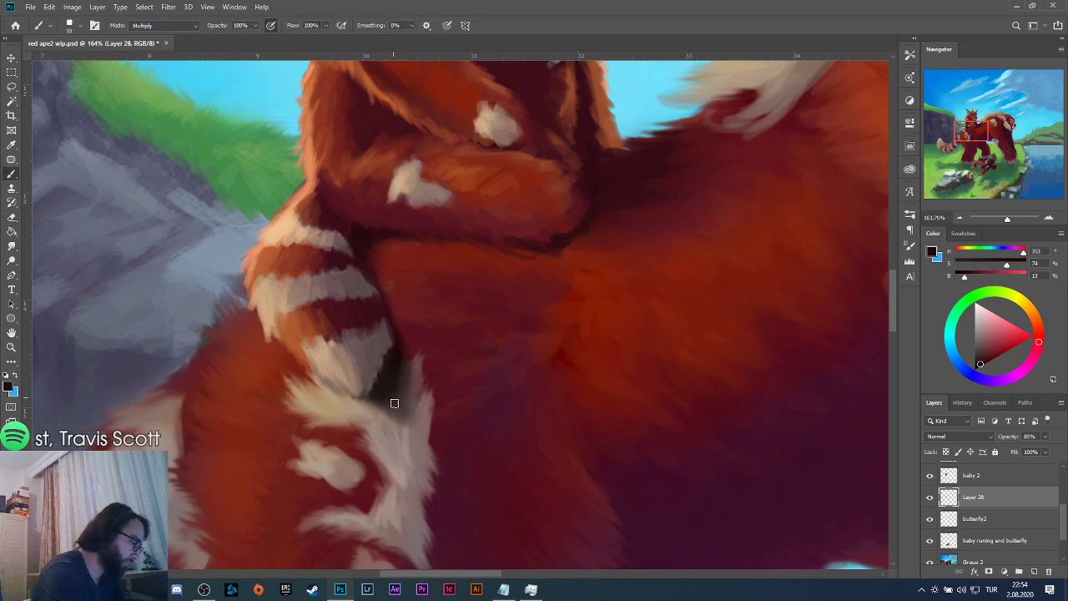
mouse_move(393, 403)
left_mouse_down()
mouse_move(395, 364)
mouse_move(408, 400)
mouse_move(392, 390)
left_mouse_up()
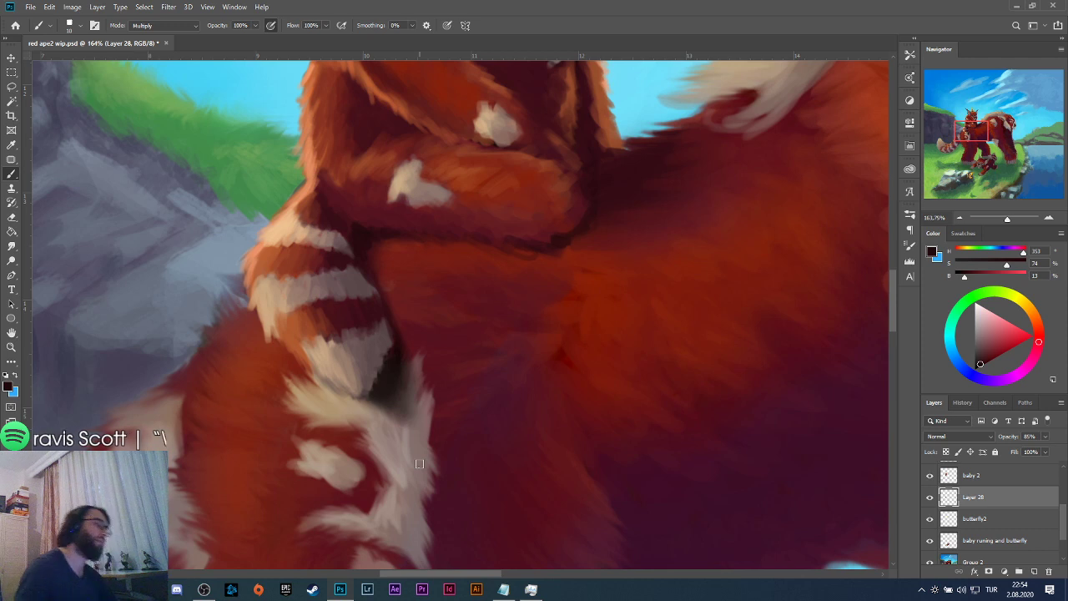
Trim the inner edge of the tail tip on the baby 2 layer with the MB Soft Round Eraser at 12 px.
left_click(971, 475)
key("e")
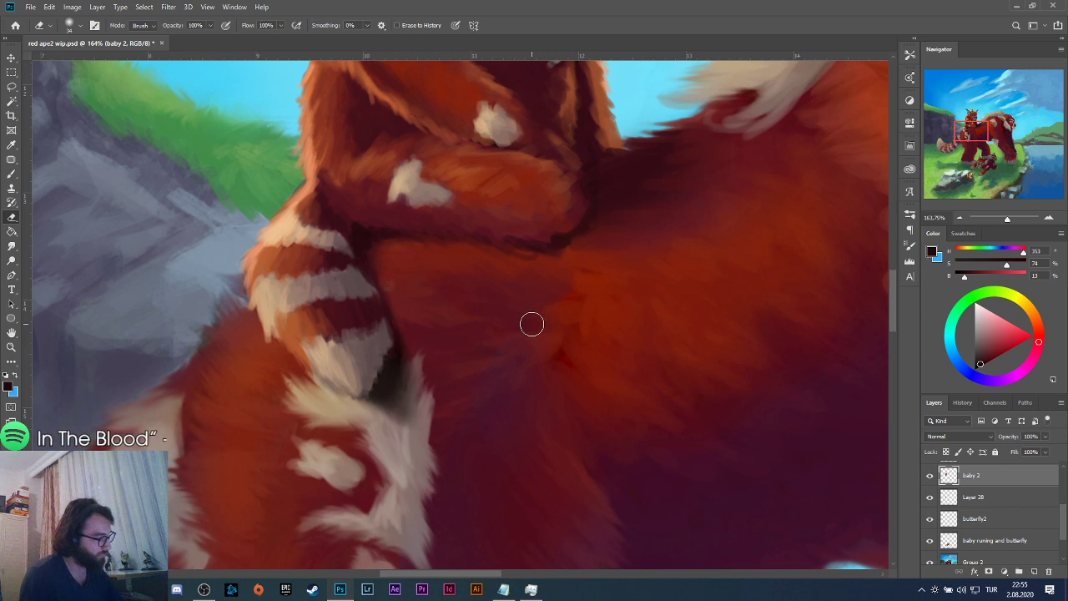
left_click(77, 26)
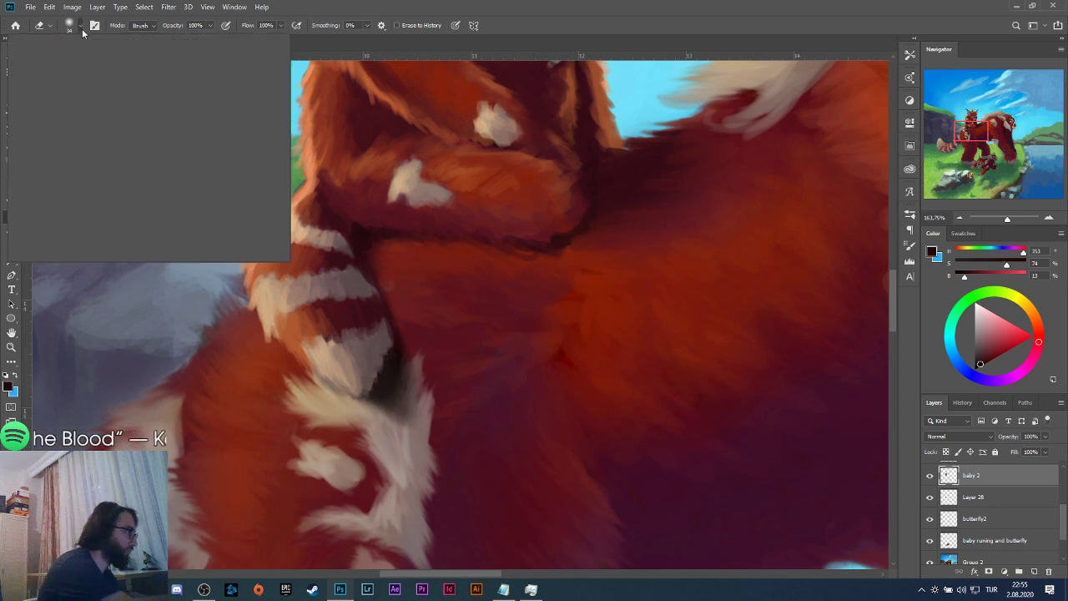
left_click_drag(73, 62, 67, 63)
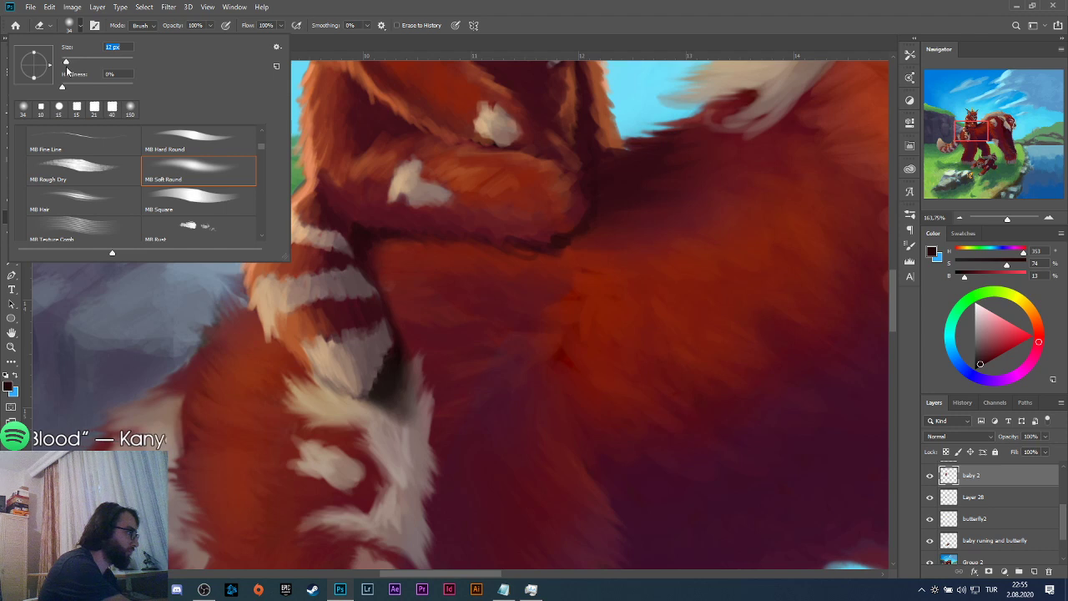
left_click(384, 367)
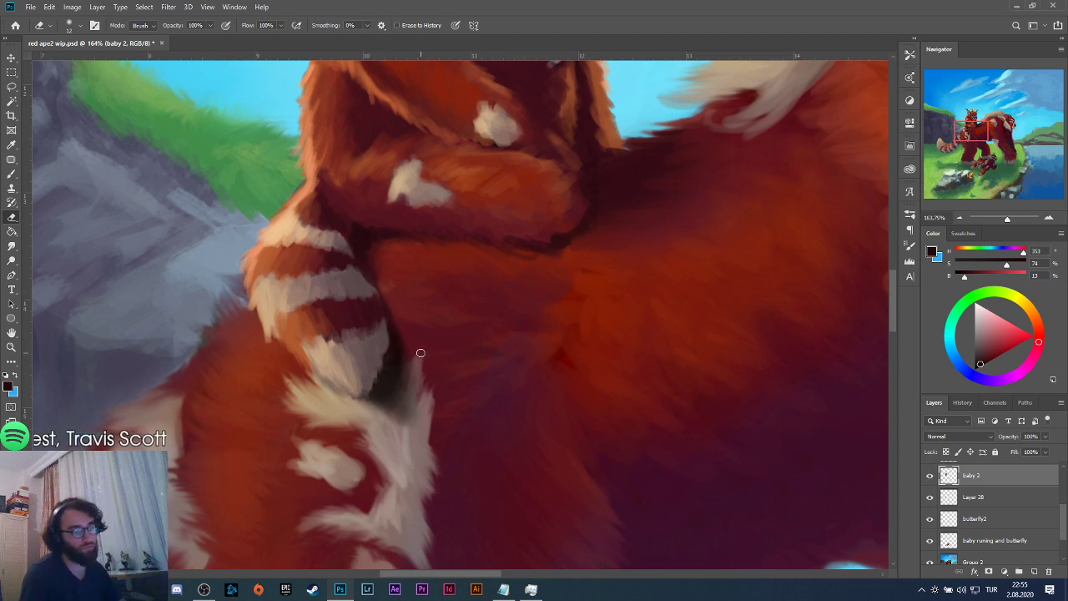
Reselect the shadow layer with the Brush, and toggle the baby 2 layer's visibility to check the shadow beneath the tail.
left_click(981, 497)
key("b")
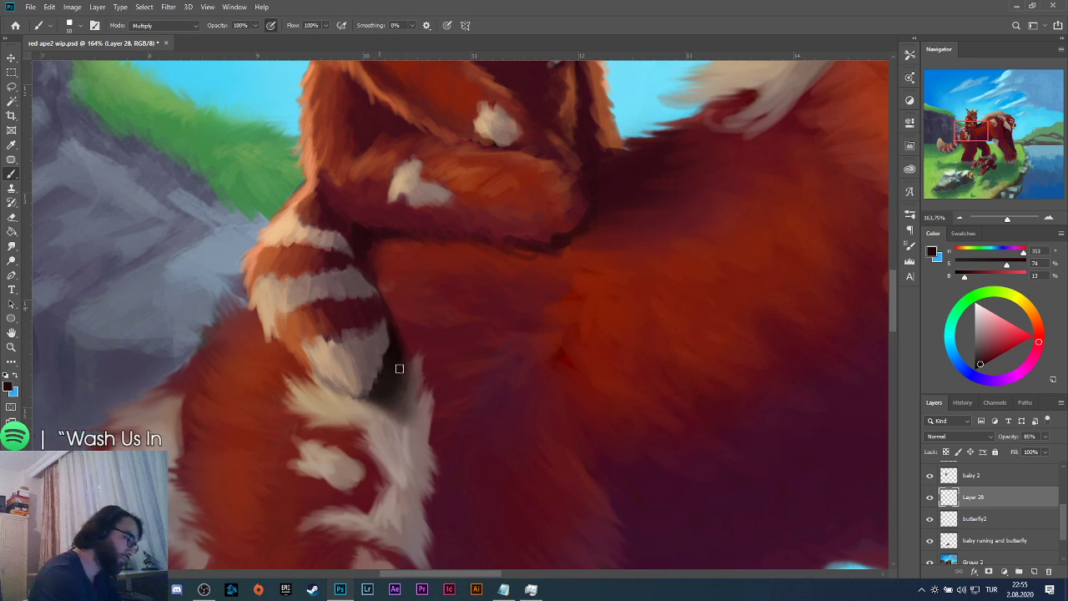
double_click(929, 474)
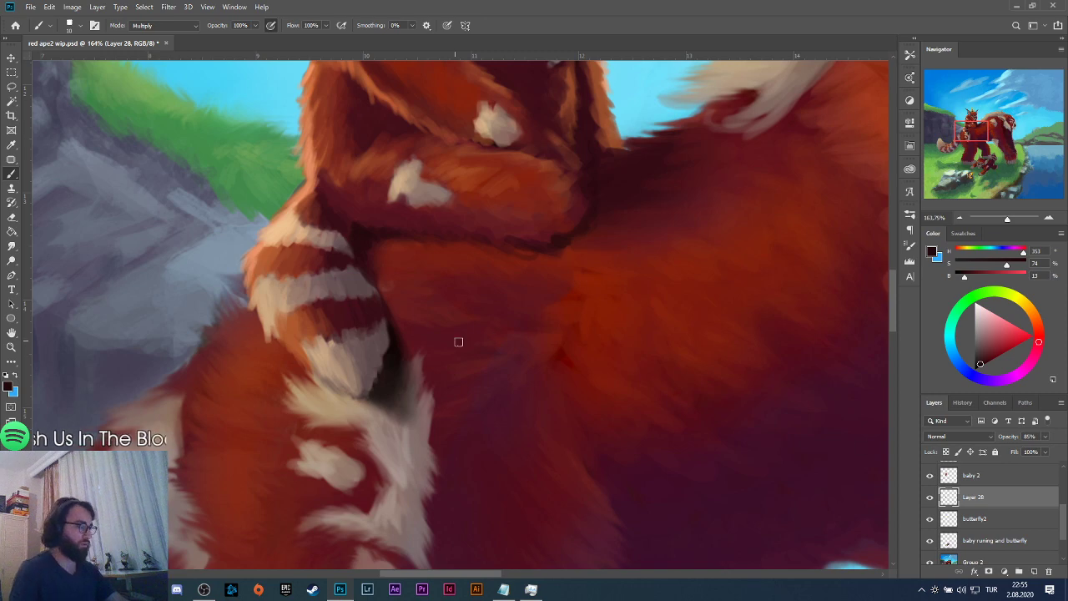
Merge the baby 2 layer down into the tail shadow layer, and toggle the merged layer's visibility to check it.
scroll(472, 364, "right", 1)
scroll(472, 364, "down", 3)
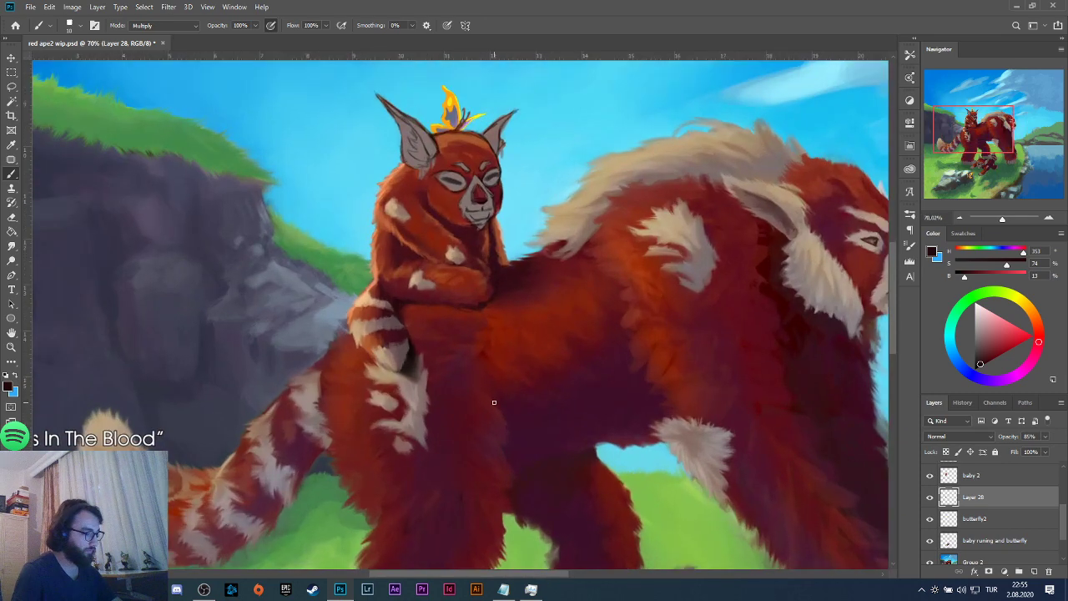
scroll(523, 408, "down", 2)
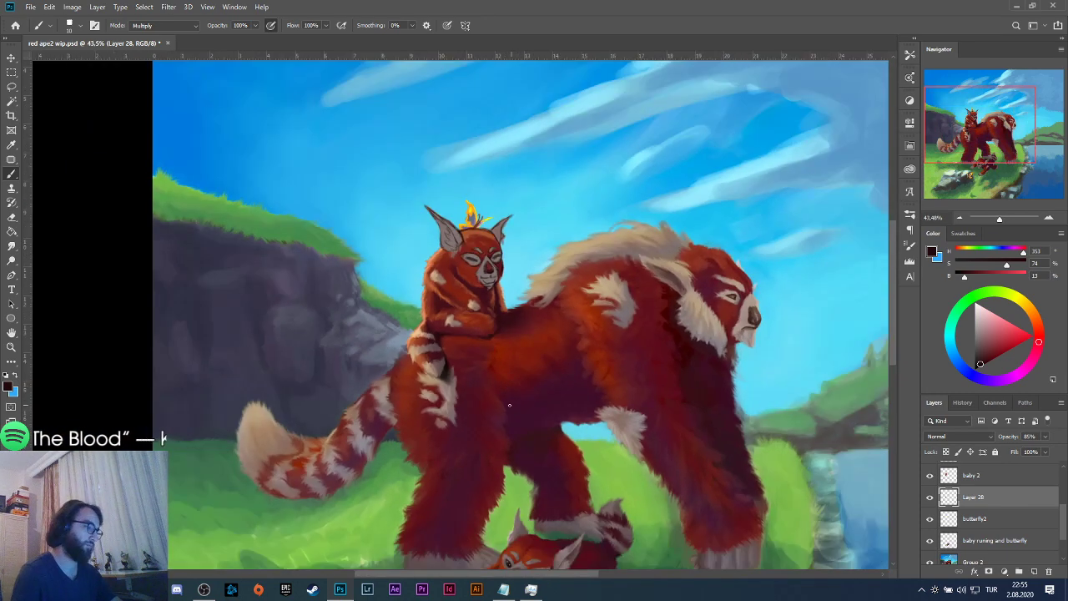
right_click(985, 476)
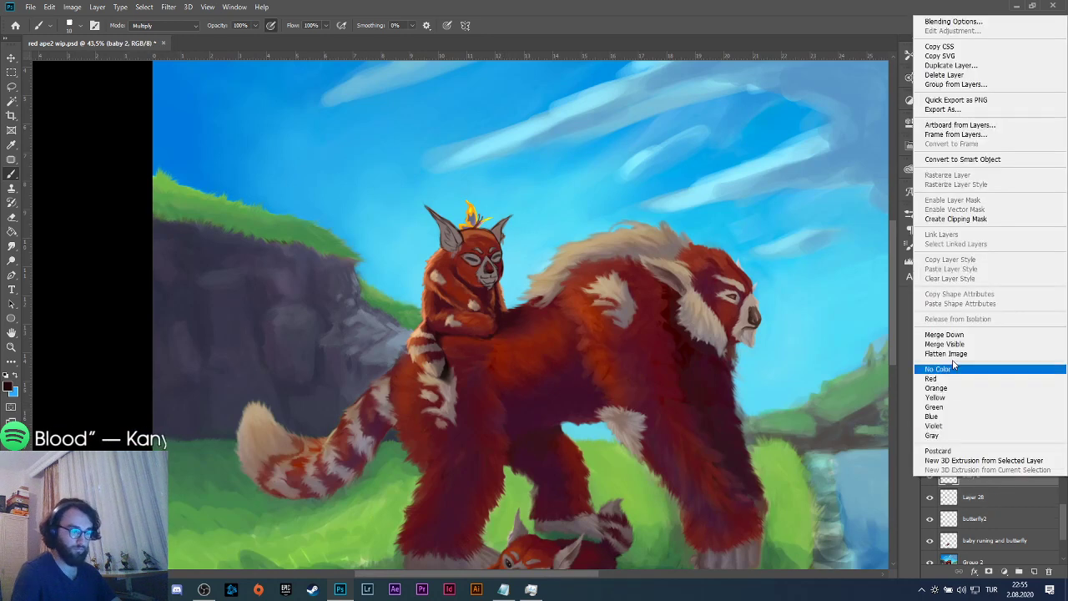
left_click(953, 365)
left_click(931, 474)
left_click(931, 475)
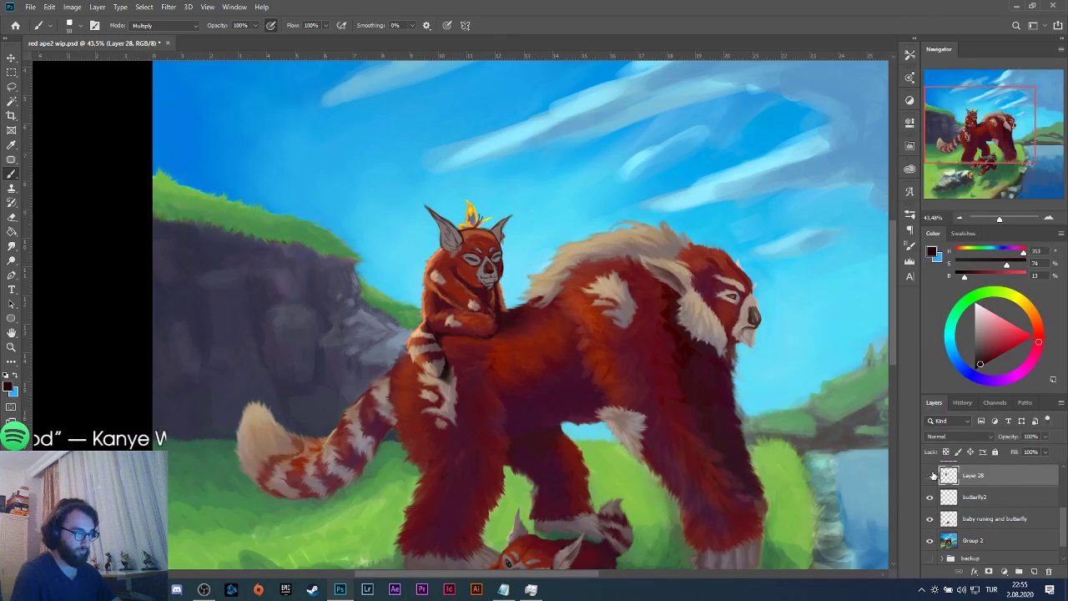
left_click(931, 475)
left_click(930, 475)
scroll(427, 367, "down", 2)
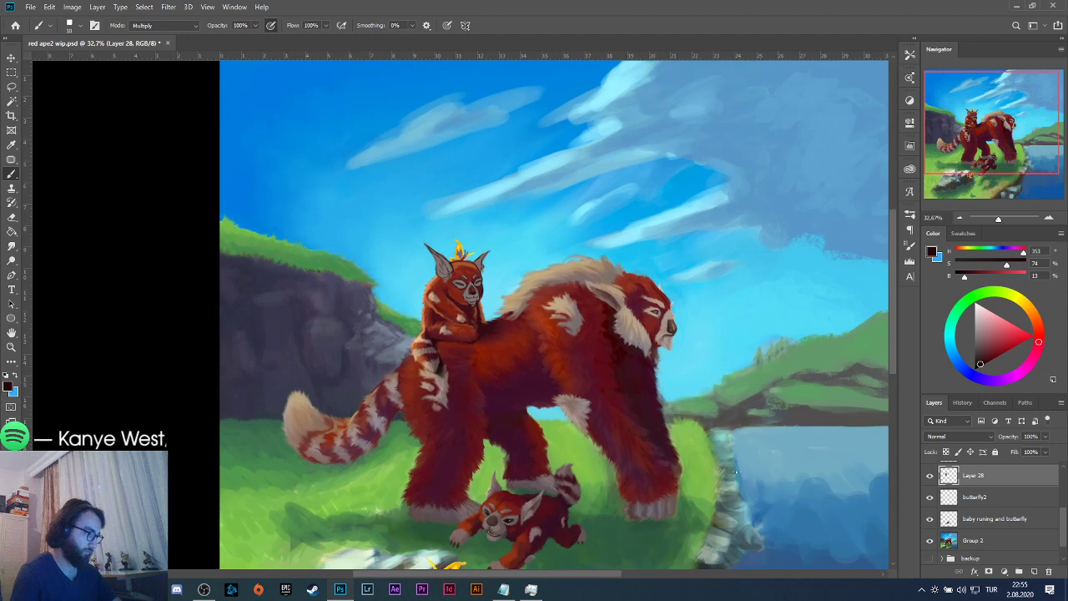
Compare the document's opening snapshot with the latest Merge Down state in the history, and return to the layer list.
left_click(963, 404)
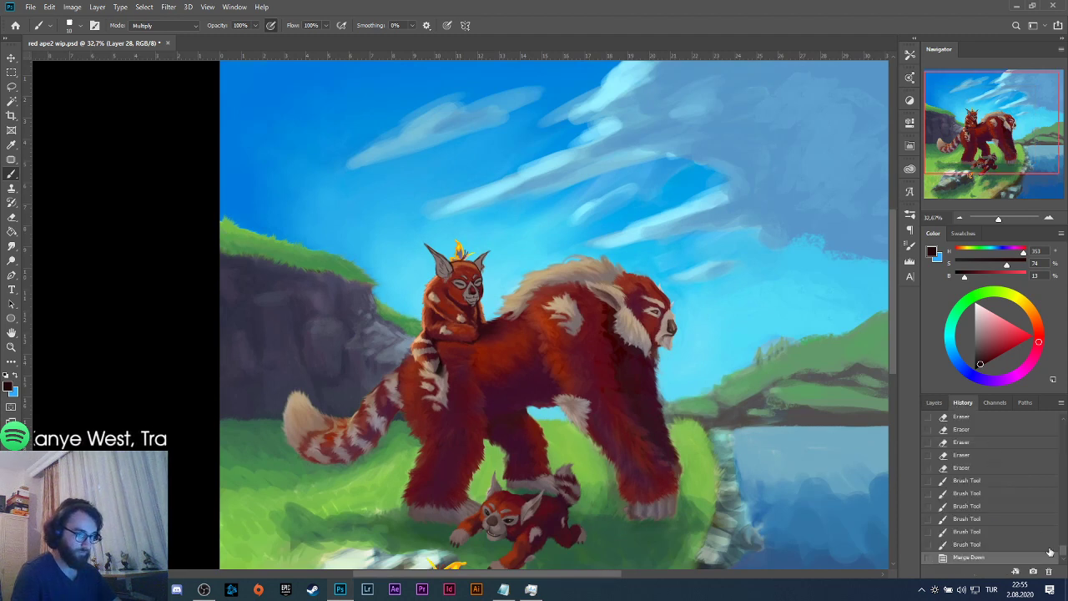
scroll(988, 484, "up", 5)
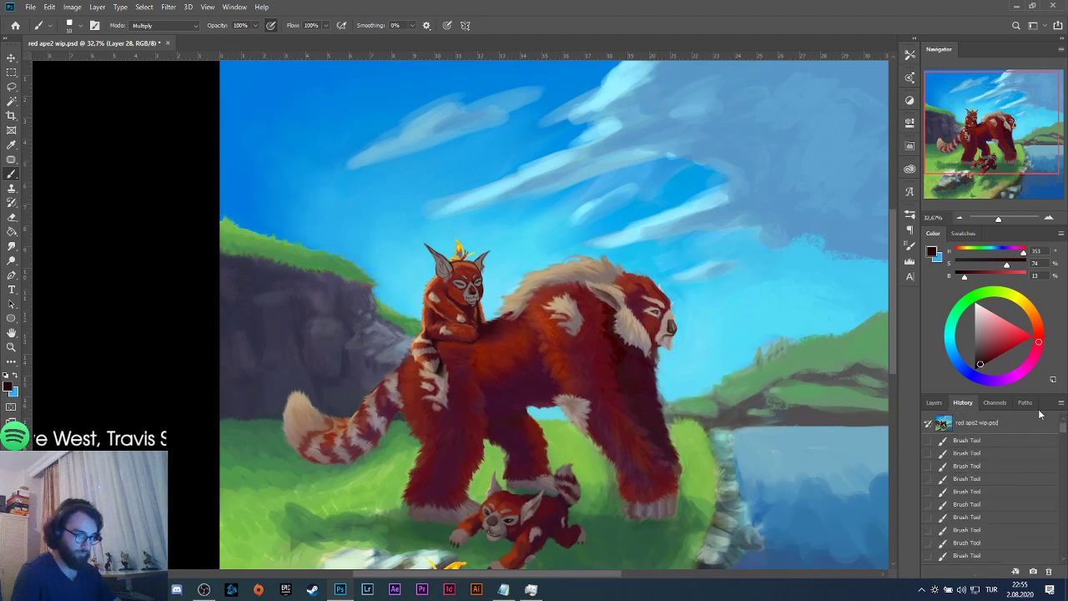
left_click(987, 424)
scroll(988, 468, "down", 5)
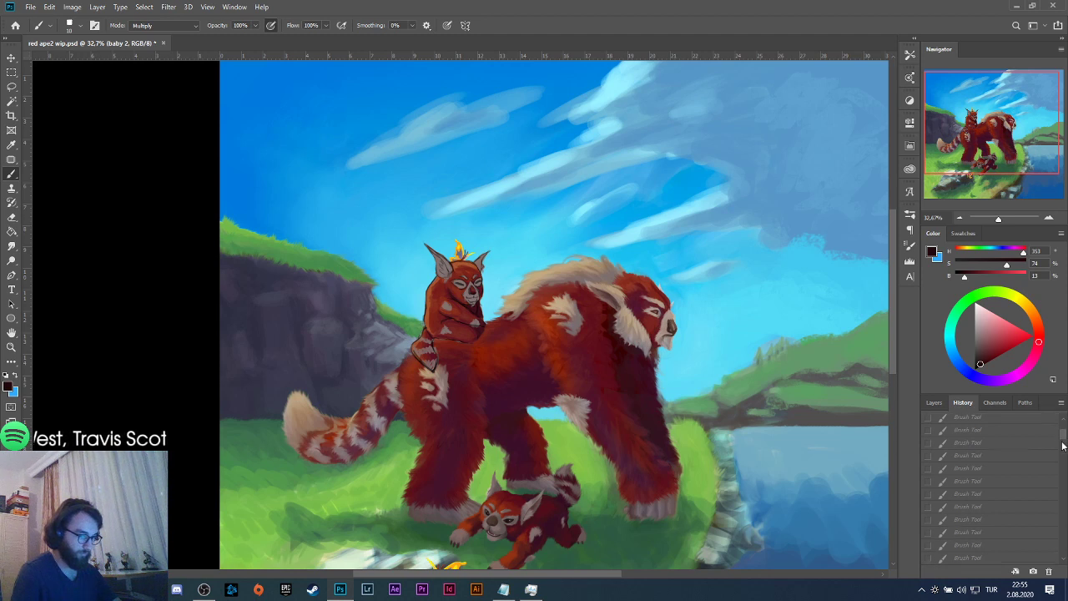
left_click(976, 557)
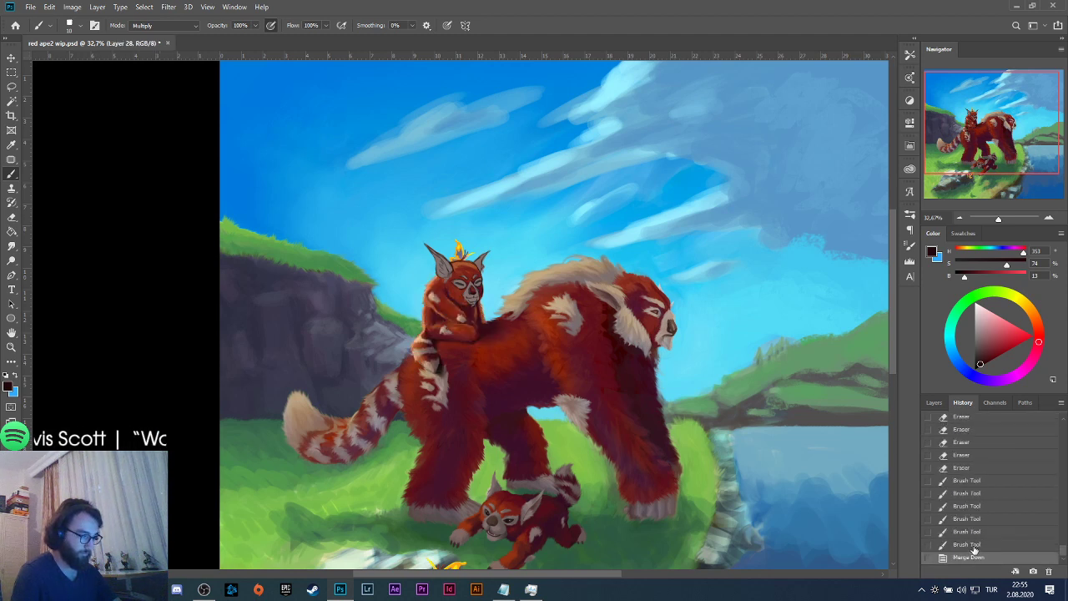
left_click(933, 402)
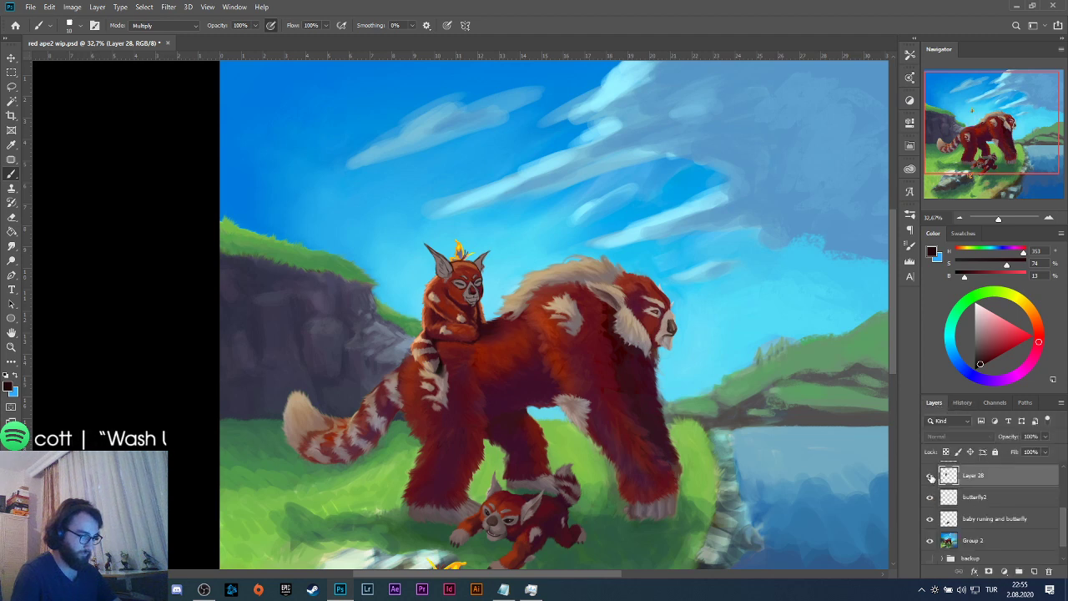
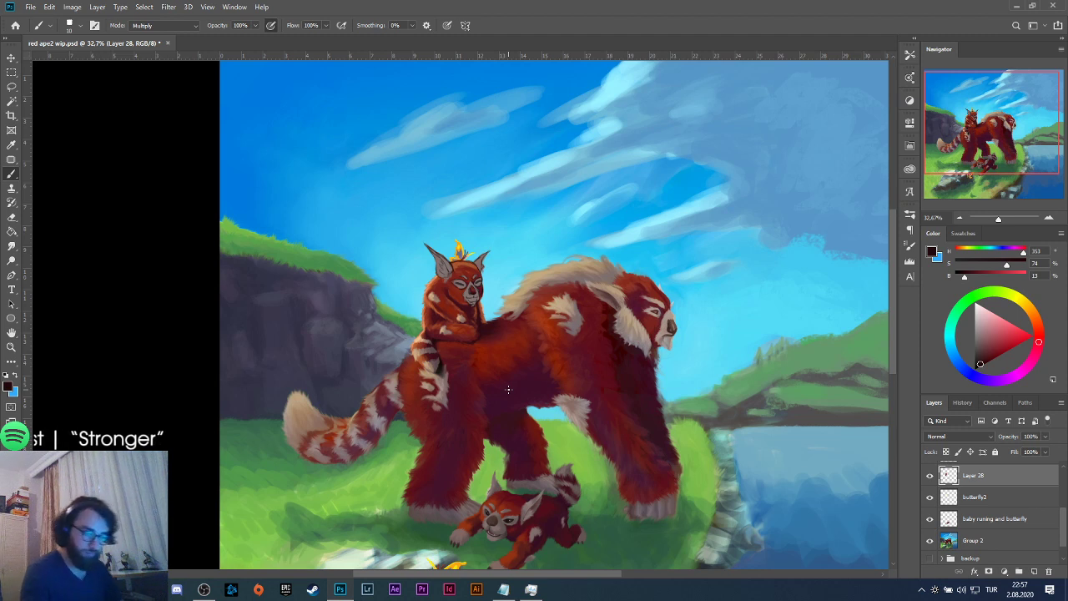
Try shading the seated creature's cheek with dark reds sampled from its fur using the Multiply brush, and undo the strokes.
key("alt")
left_click(469, 307, "alt")
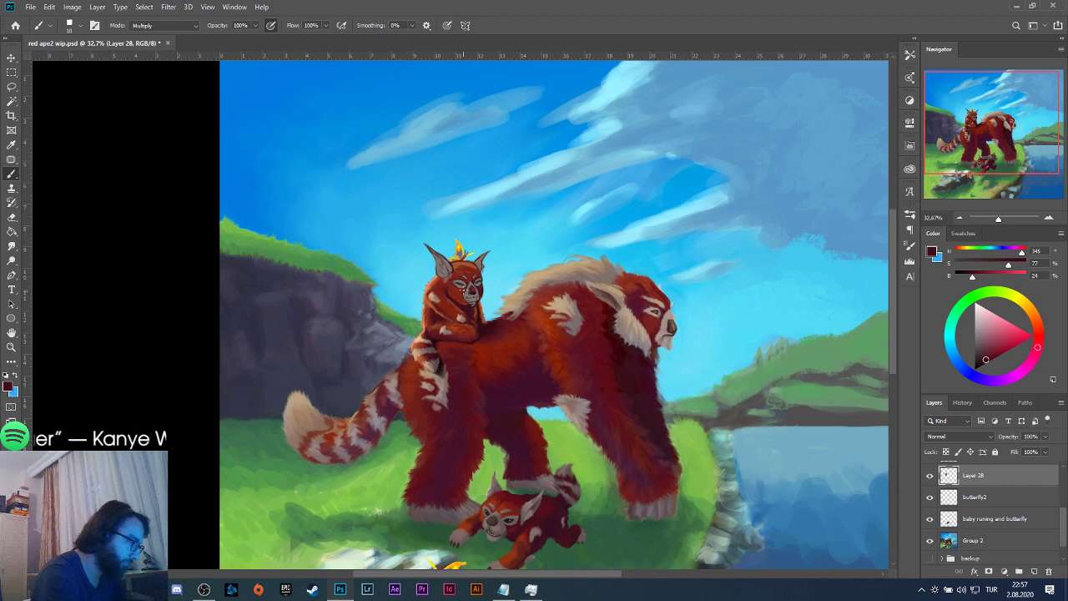
left_click(11, 347)
left_click_drag(471, 294, 432, 296)
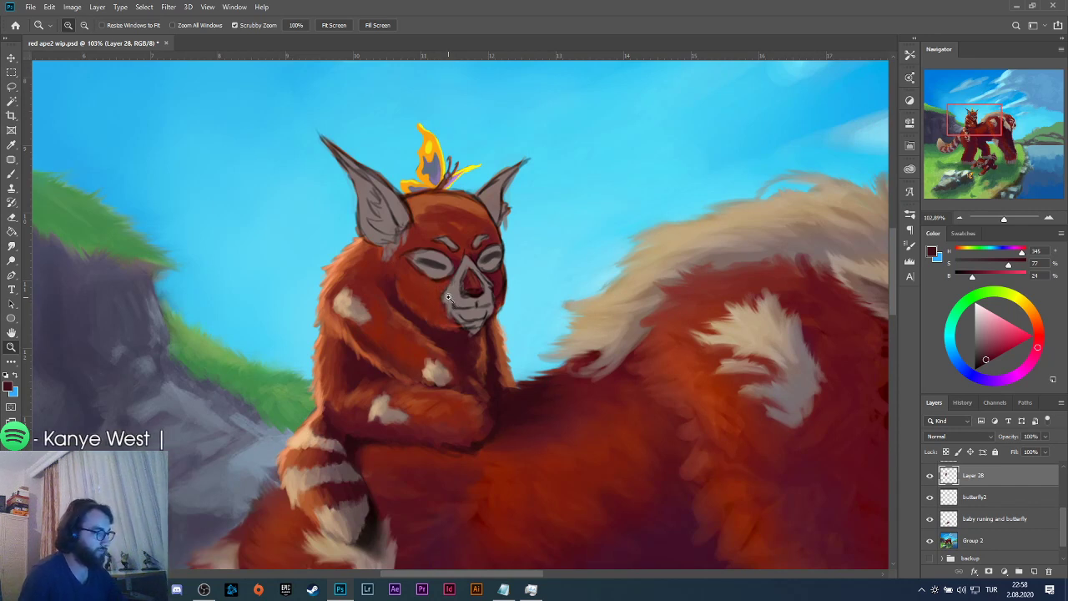
key("b")
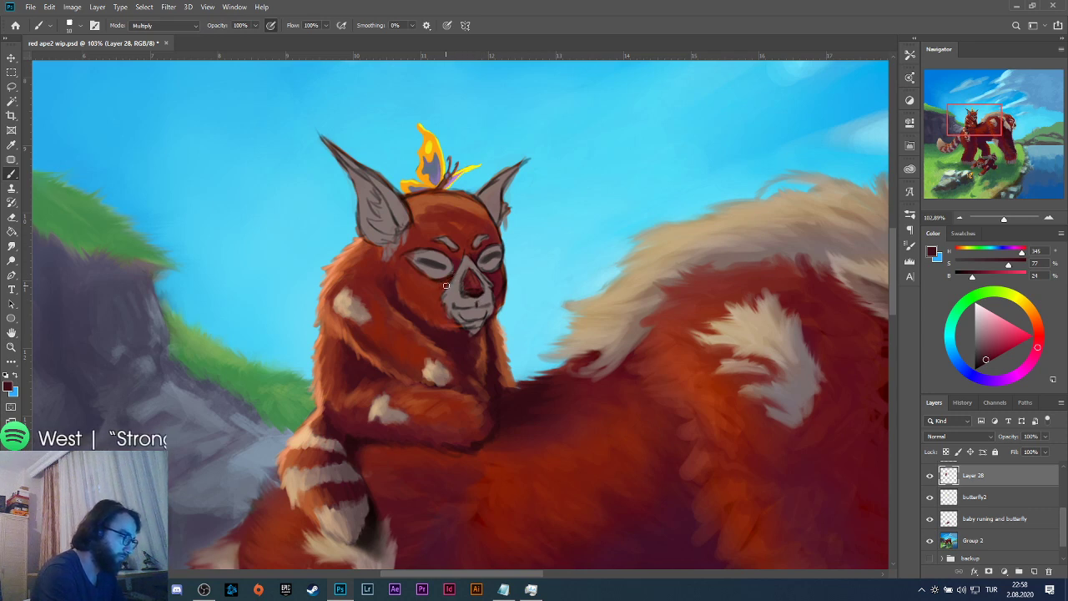
left_click(358, 374, "alt")
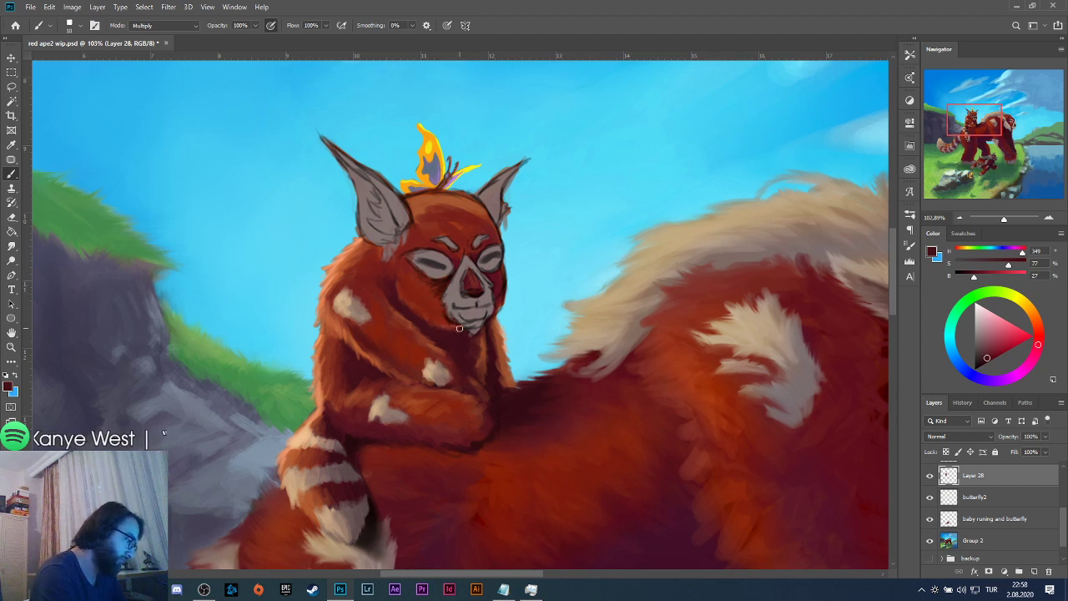
left_click(372, 336, "alt")
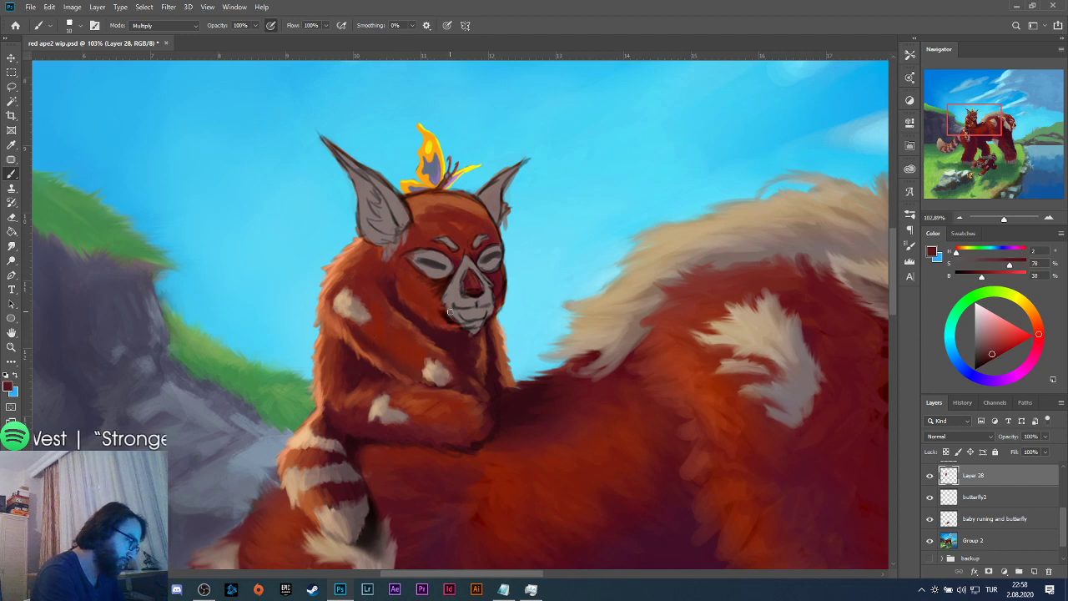
left_click_drag(430, 322, 430, 289)
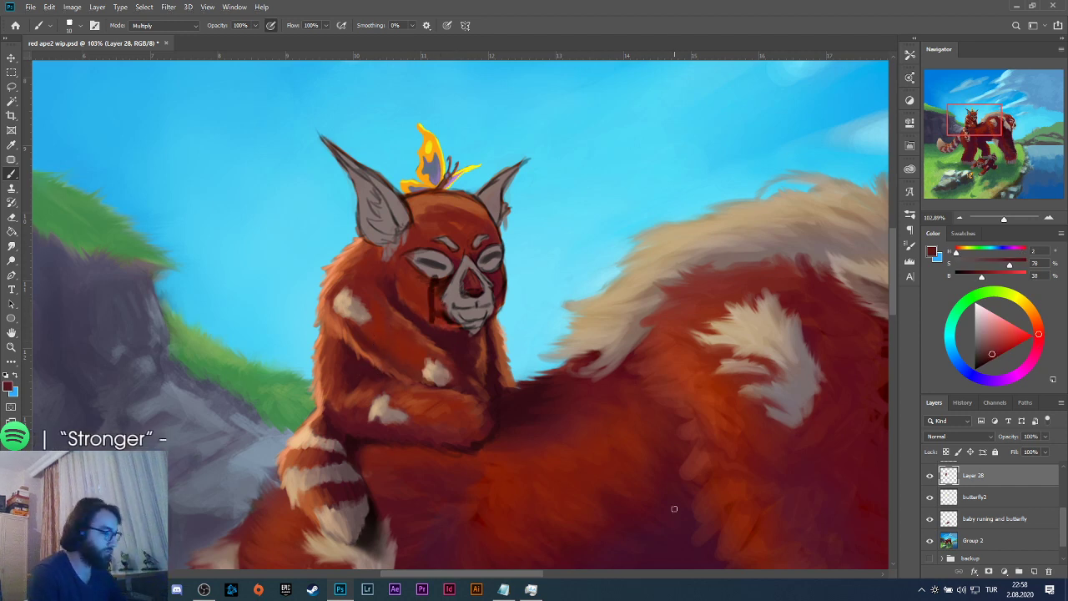
key("ctrl+z")
key("ctrl+z")
key("ctrl+z")
key("ctrl+z")
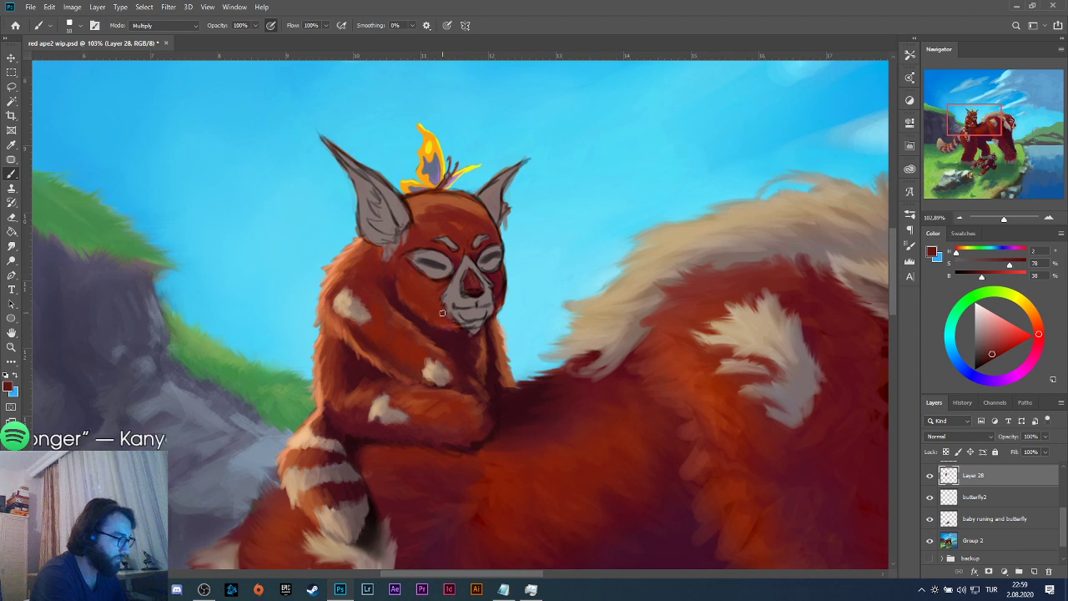
Set the brush's blending mode to Normal and blend the seated creature's cheek fur with reds sampled from the face.
left_click(192, 26)
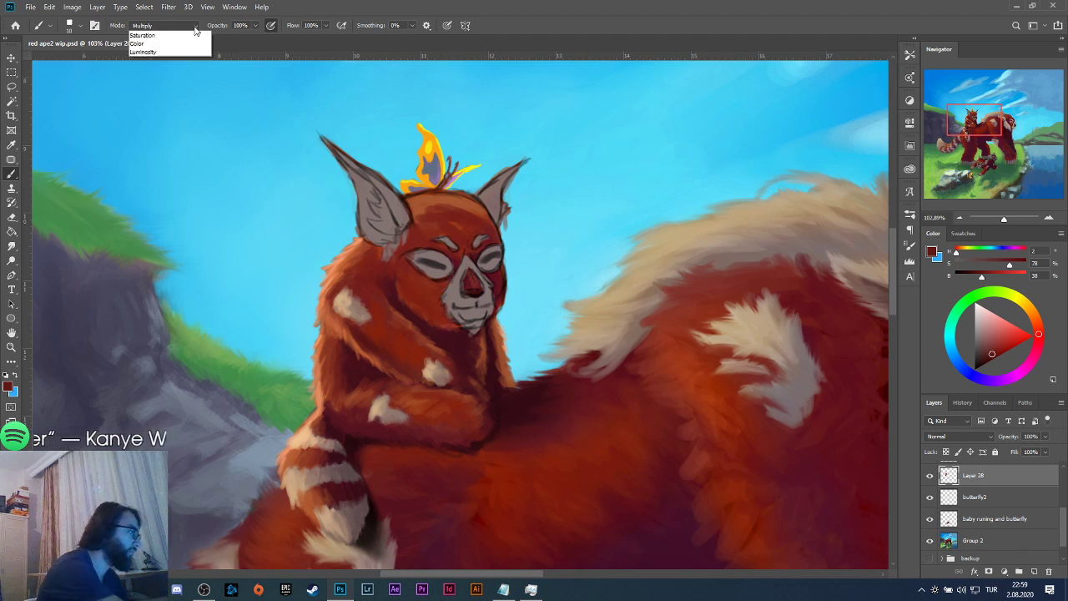
left_click(186, 39)
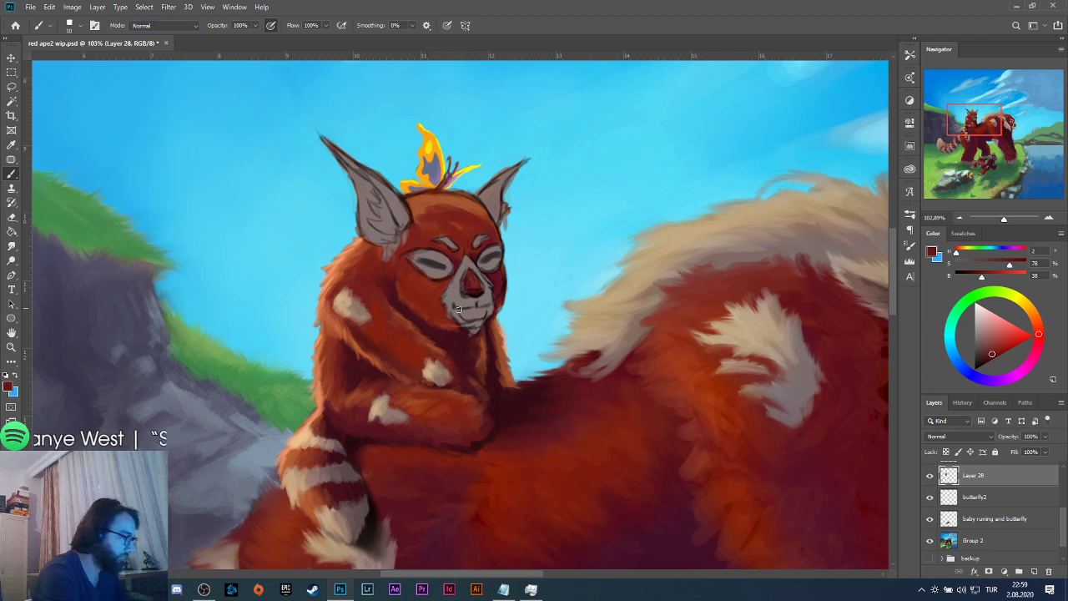
key("alt")
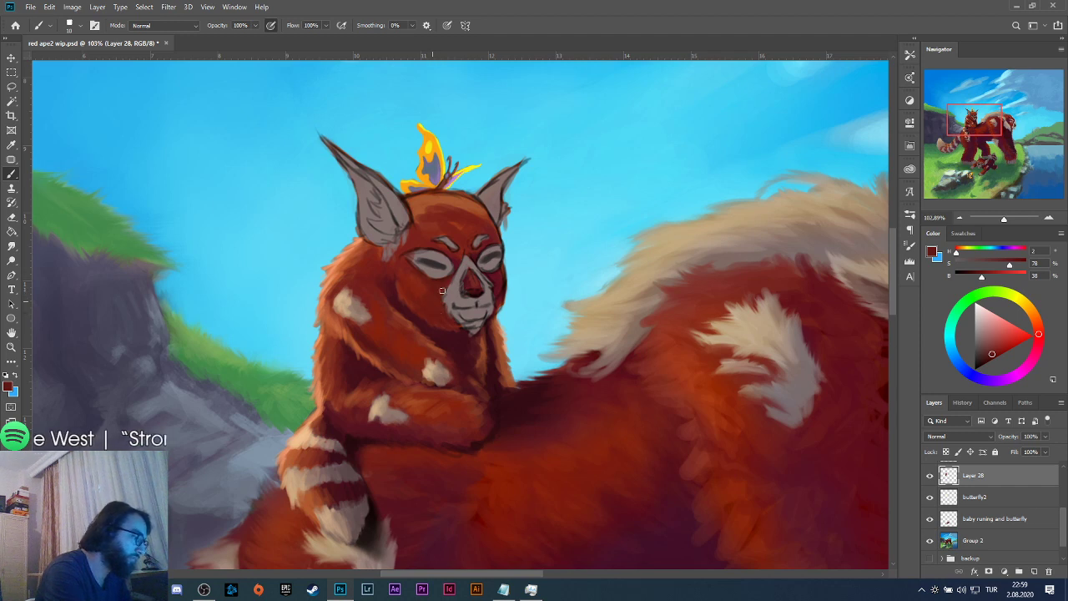
key("alt")
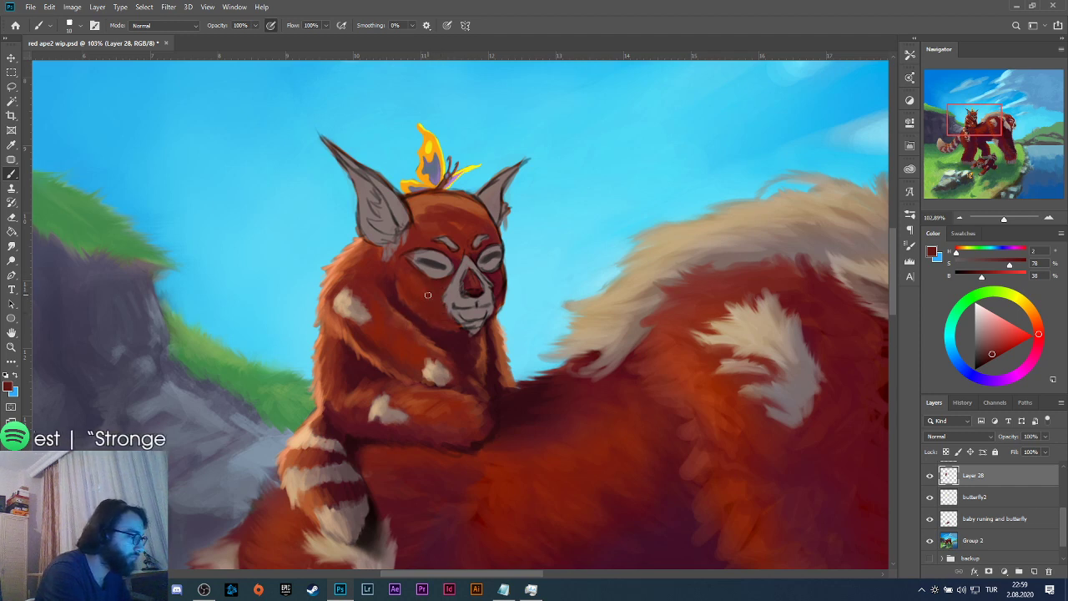
key("alt")
left_click(423, 288, "alt")
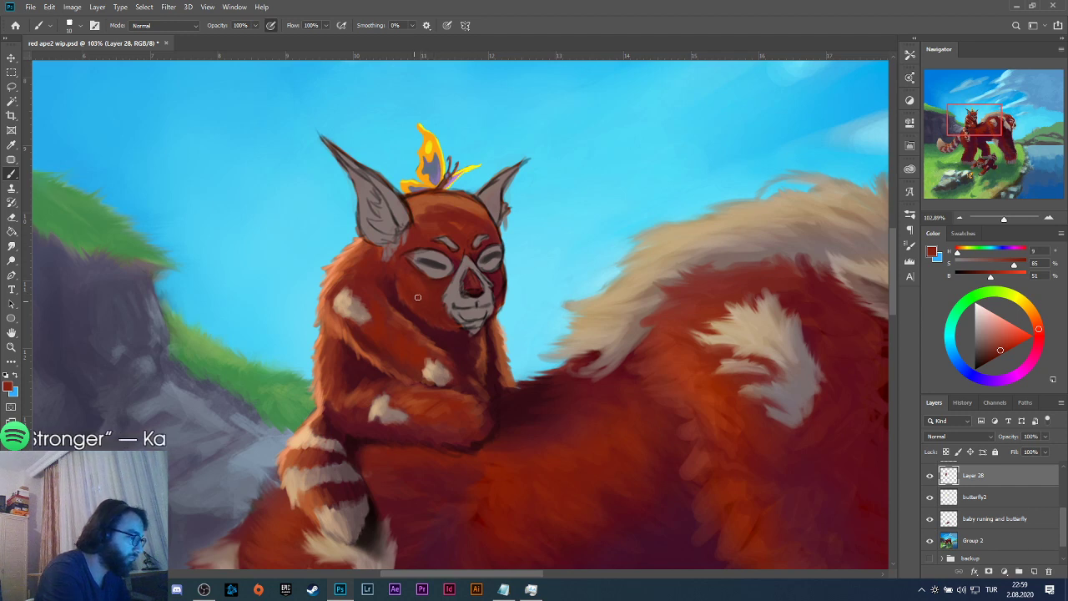
key("alt")
left_click(407, 290, "alt")
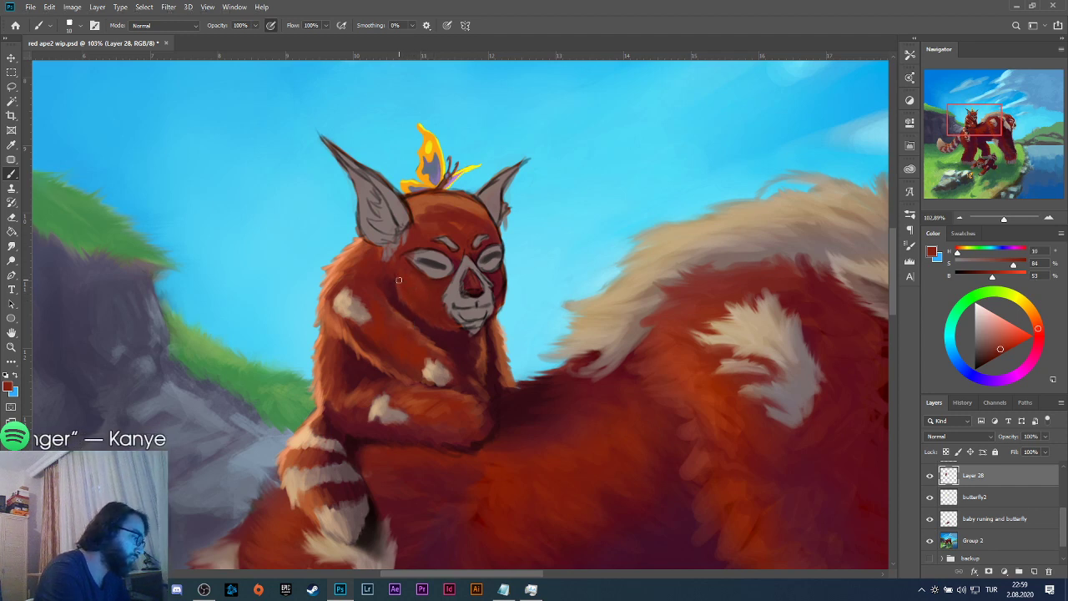
Refine the fur on the seated creature's head and cheek with orange and red tones sampled from its body.
left_click(346, 262, "alt")
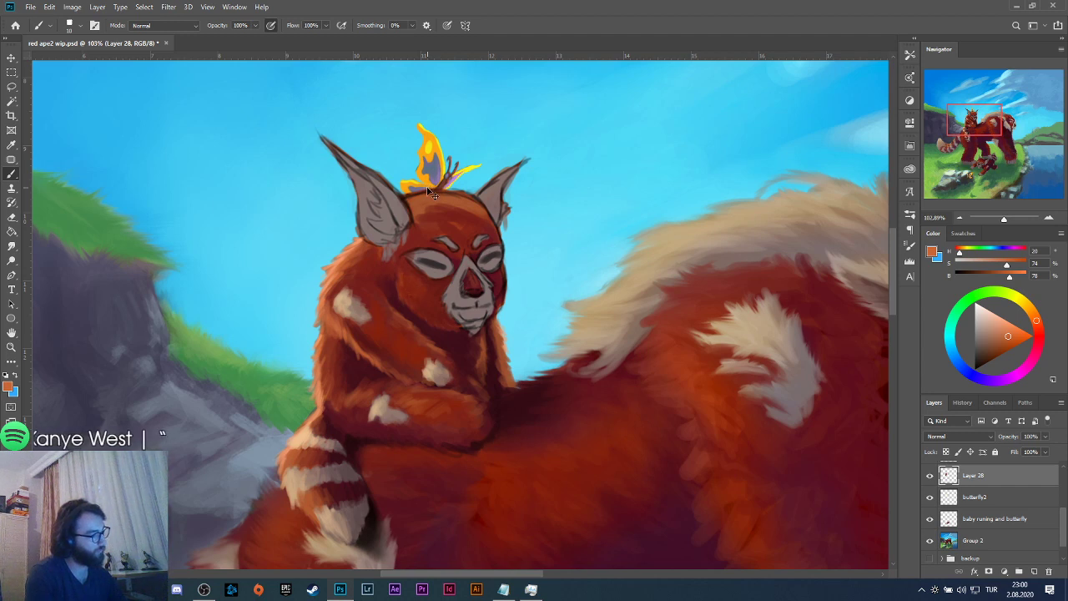
left_click(400, 376, "alt")
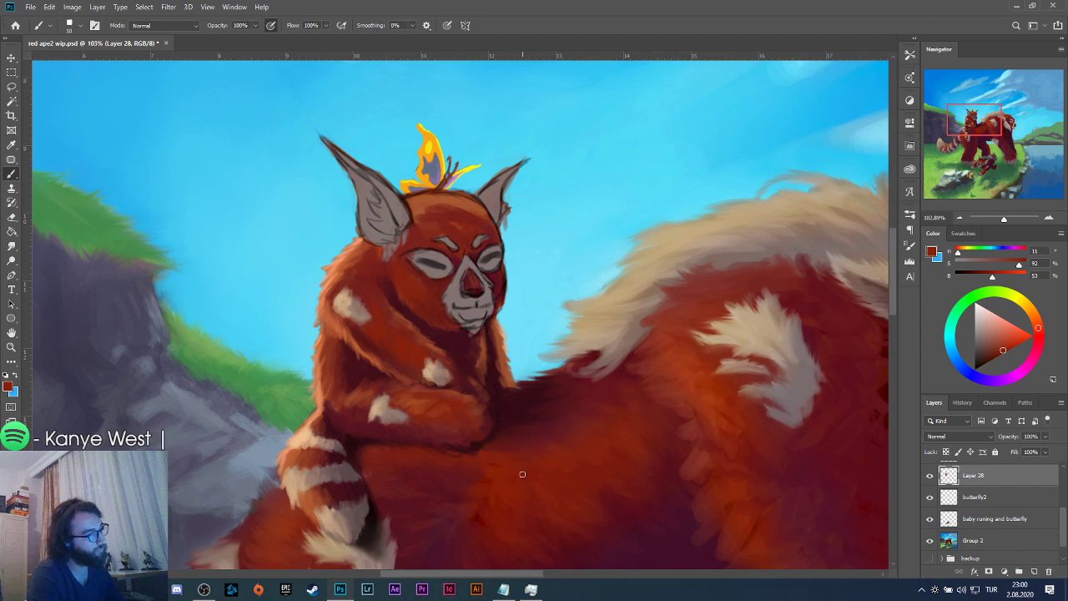
key("alt")
left_click(447, 285, "alt")
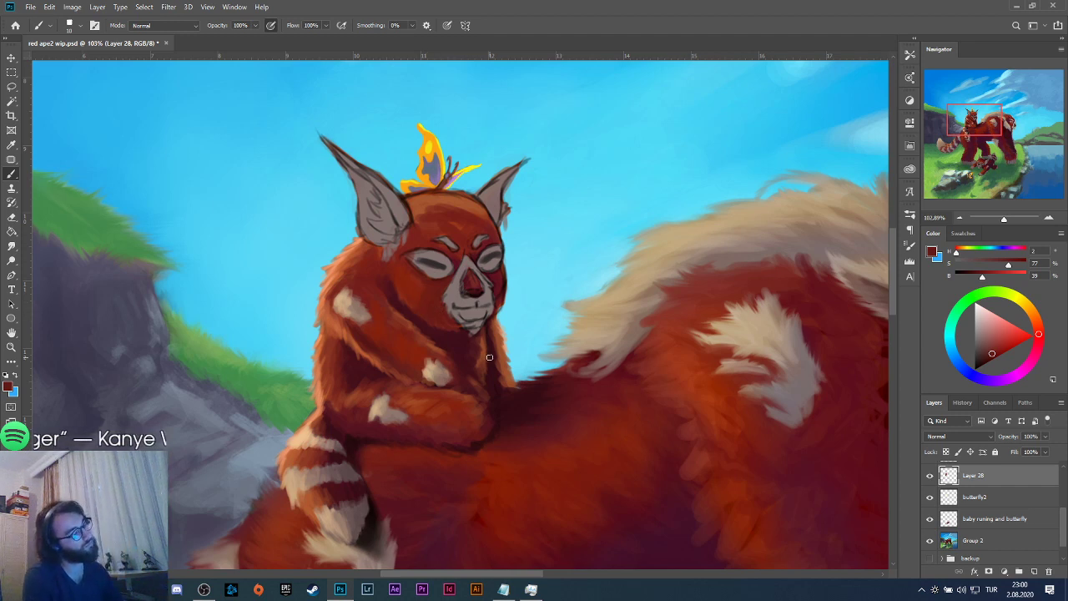
left_click(415, 322, "alt")
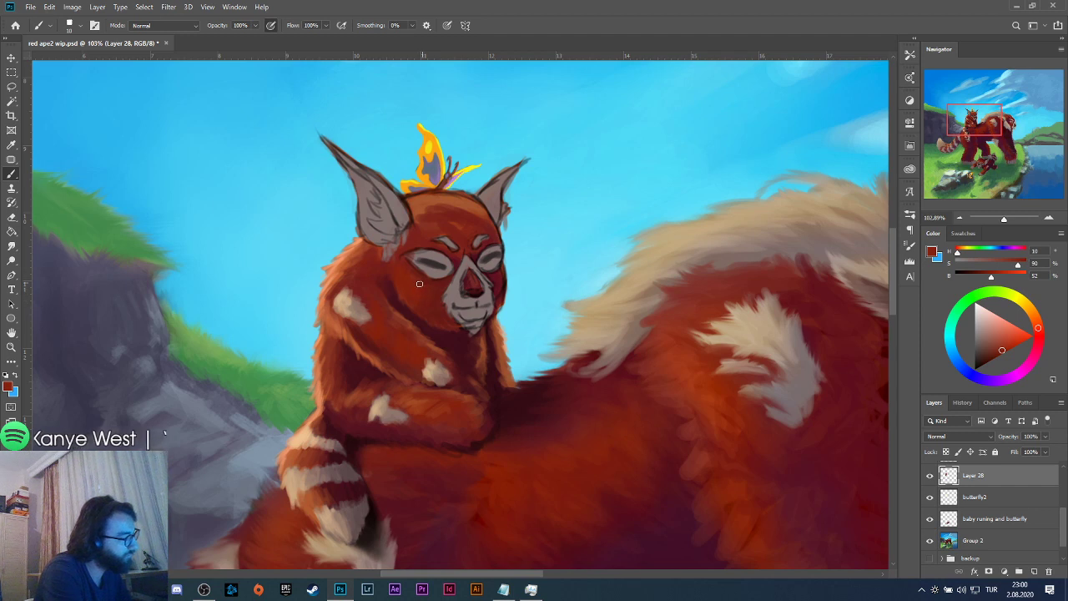
Paint the seated creature's near eye with the MB Square brush at 6 px, using sampled very dark red and muzzle grey.
left_click(349, 437, "alt")
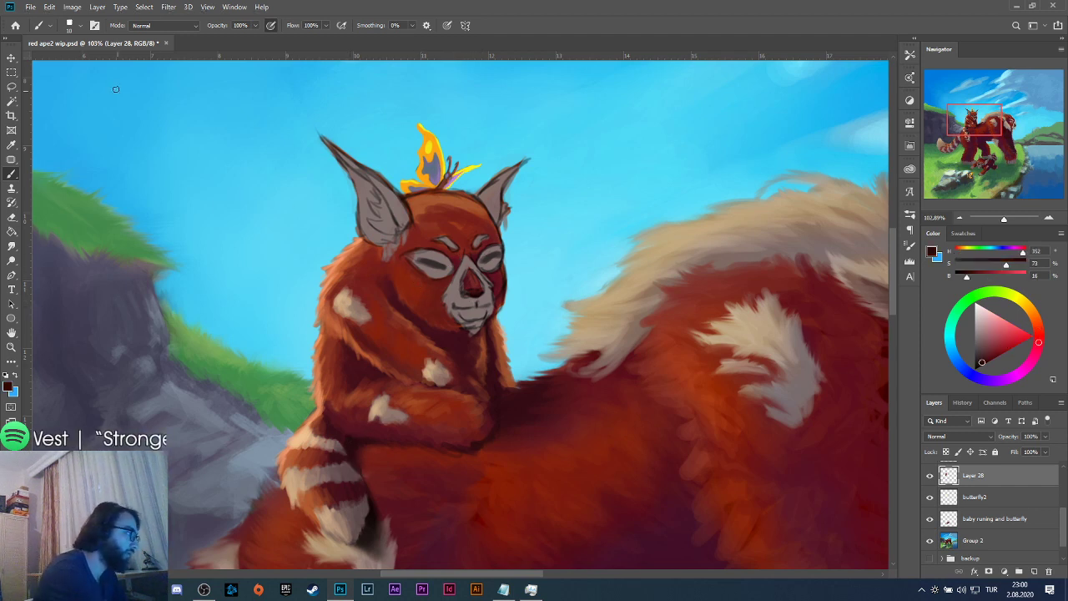
left_click(75, 27)
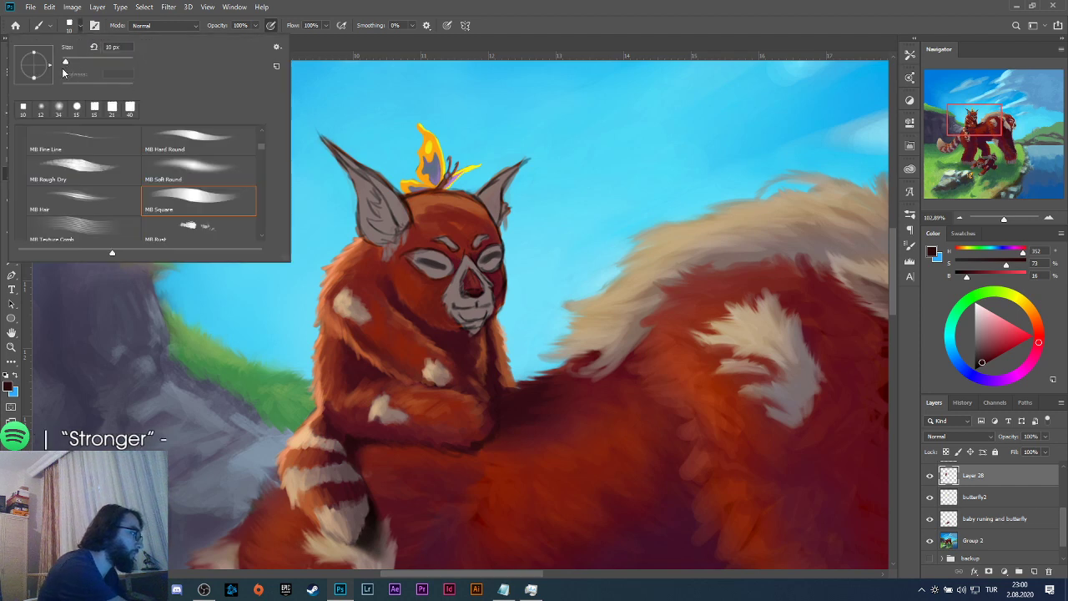
left_click_drag(65, 64, 64, 70)
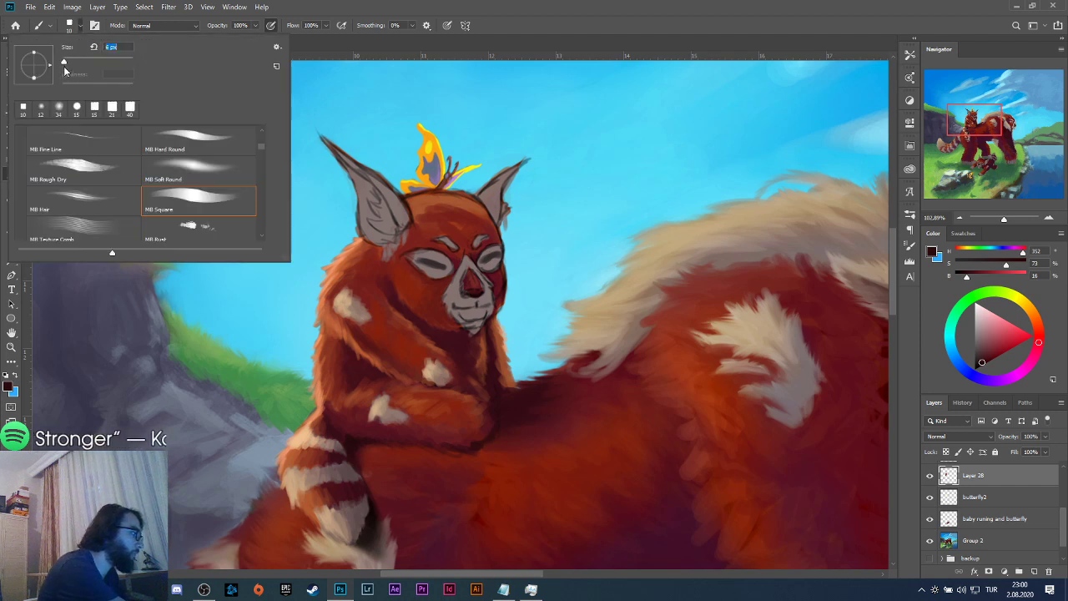
left_click(429, 260)
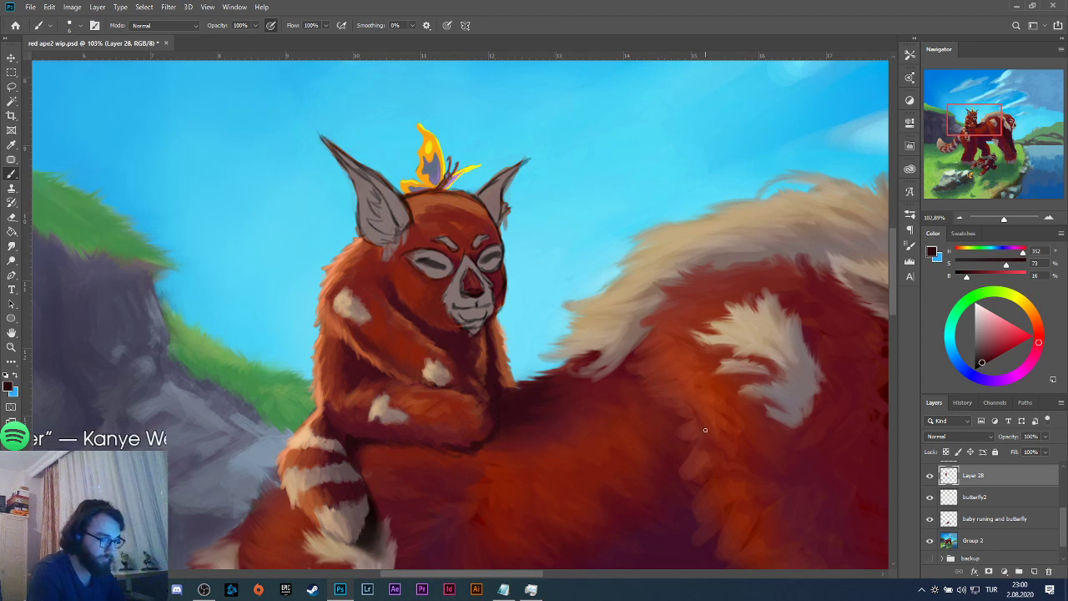
key("space")
mouse_move(761, 429)
left_mouse_down()
mouse_move(543, 486)
mouse_move(579, 470)
mouse_move(667, 459)
mouse_move(625, 458)
mouse_move(573, 475)
mouse_move(696, 467)
mouse_move(665, 460)
left_mouse_up()
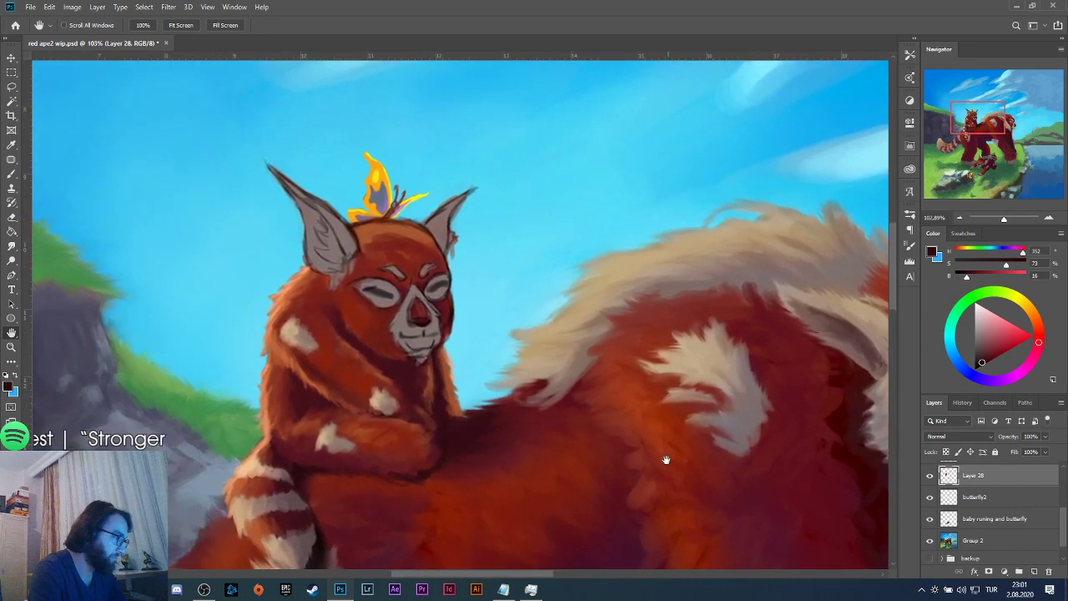
key("b")
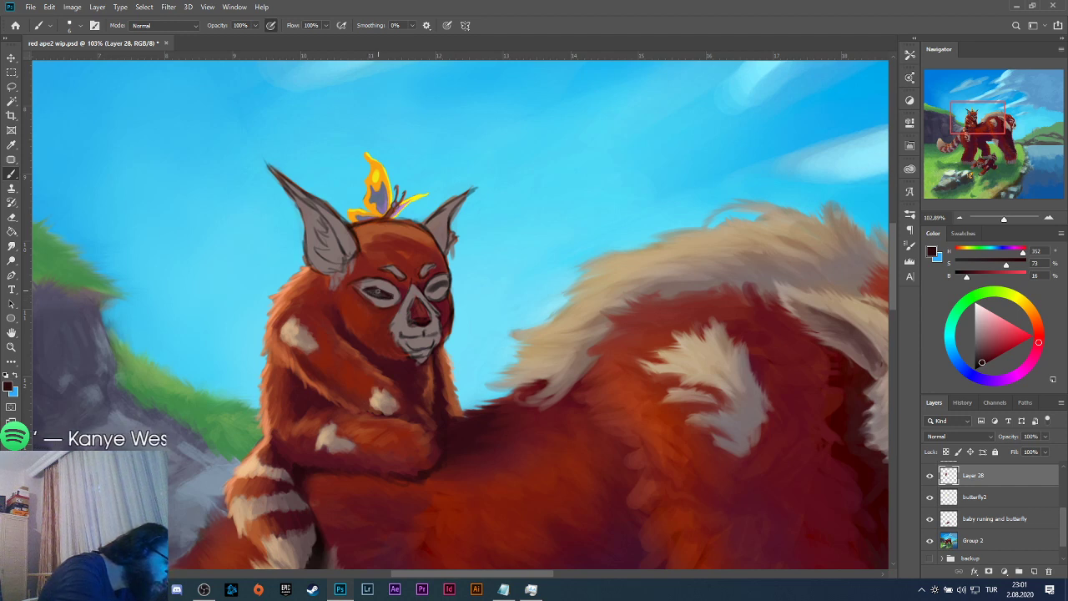
left_click(386, 330, "alt")
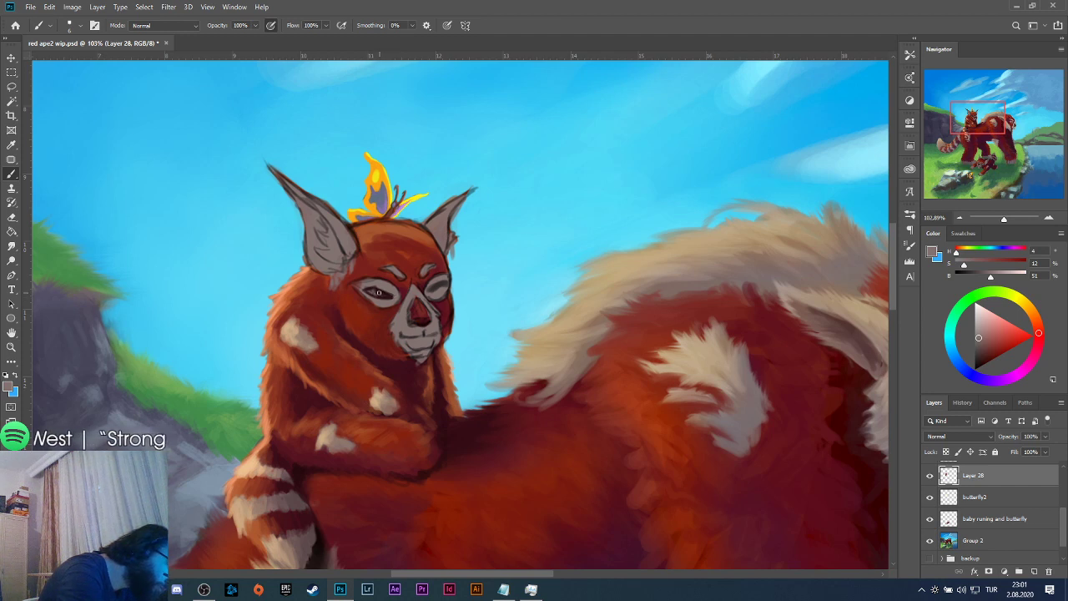
left_click(378, 291, "alt")
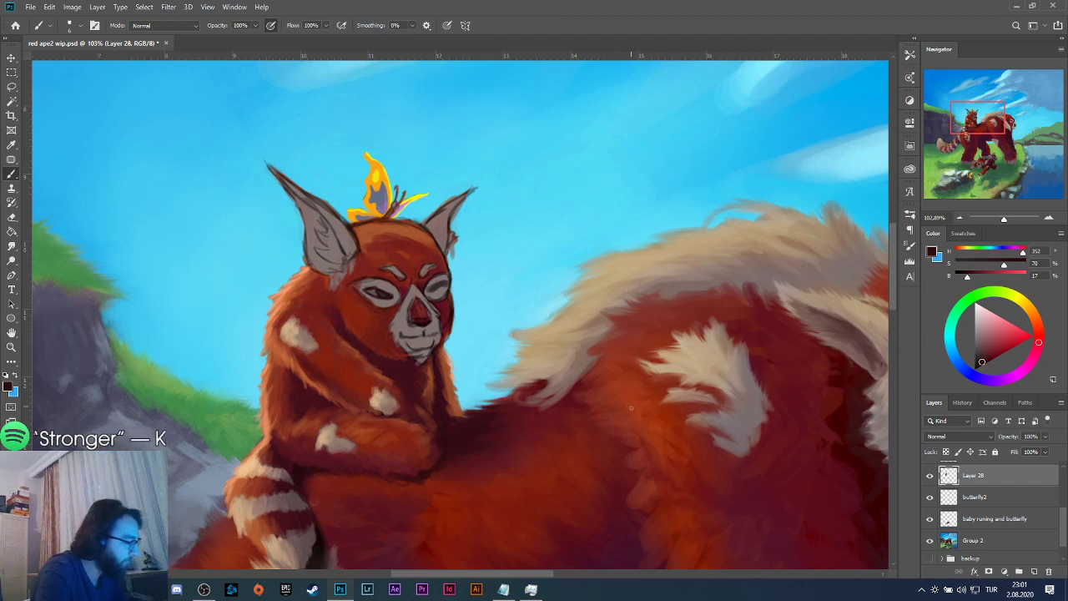
Refine the dark interior and corners of the seated creature's near eye using dark red and brownish grey sampled from the eye.
left_click_drag(703, 414, 695, 410)
scroll(693, 411, "right", 5)
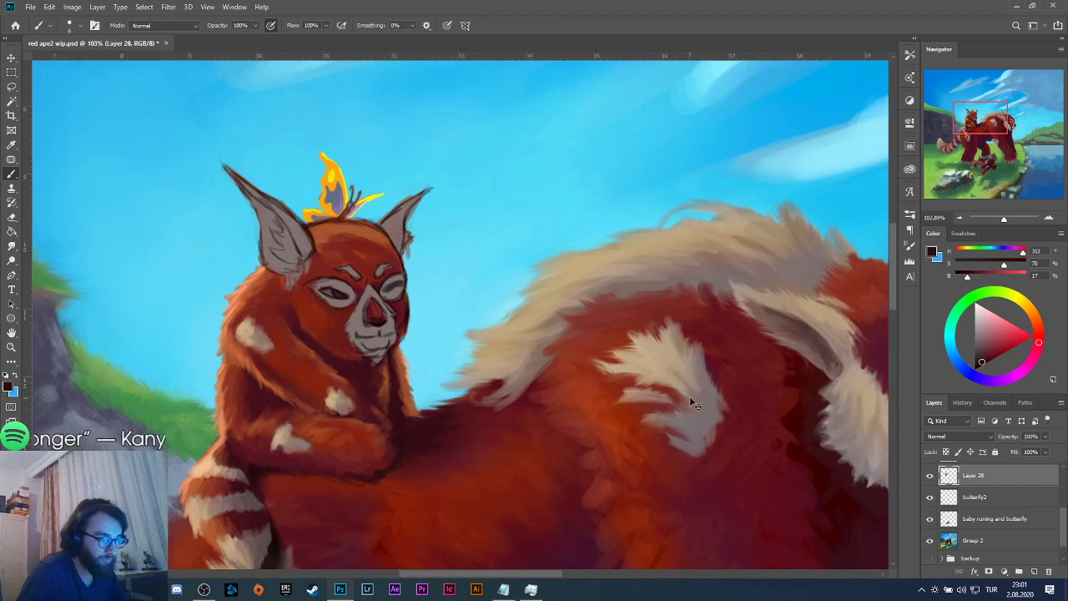
scroll(357, 306, "left", 5)
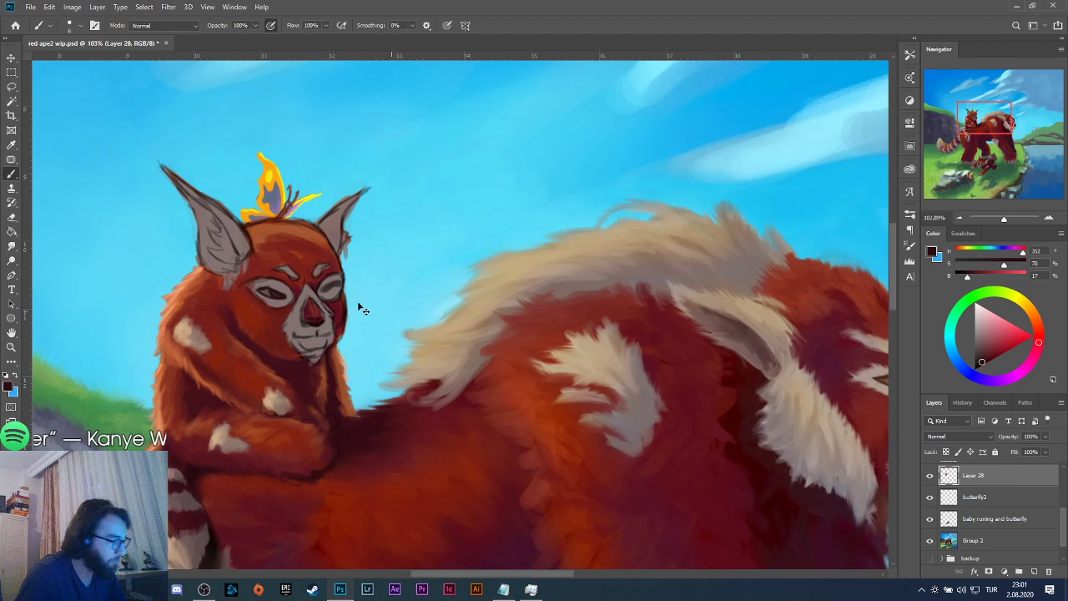
scroll(392, 301, "up", 2)
scroll(397, 299, "up", 2)
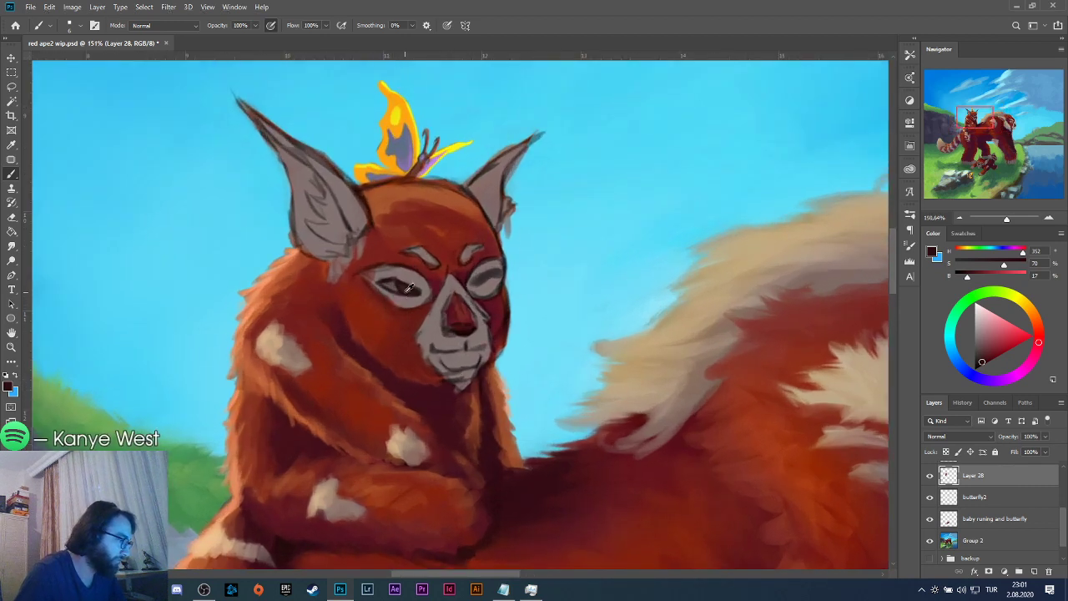
left_click(409, 283, "alt")
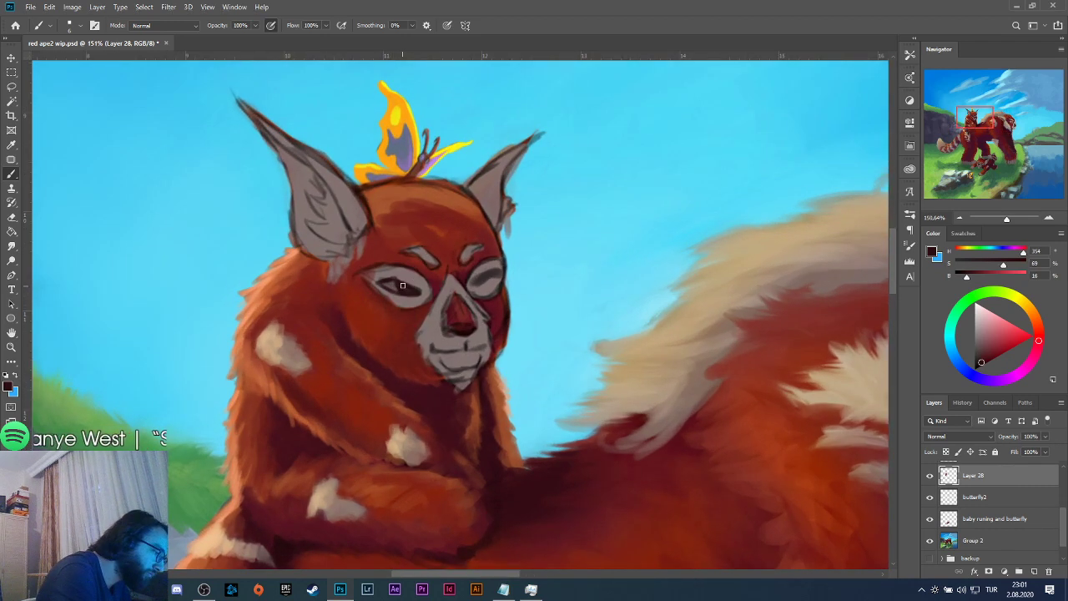
left_click(393, 285, "alt")
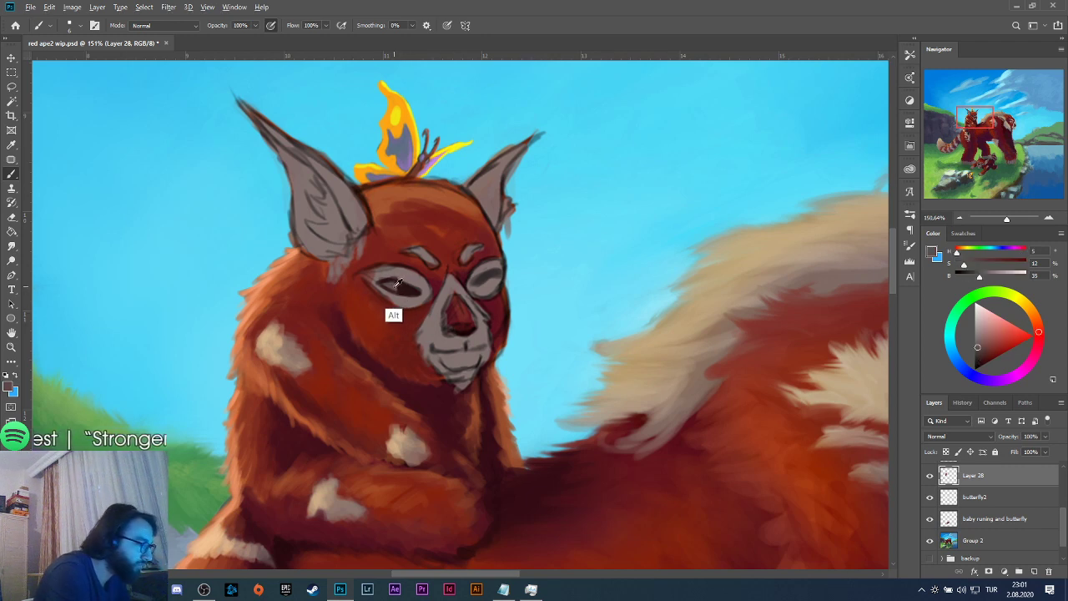
left_click(395, 285, "alt")
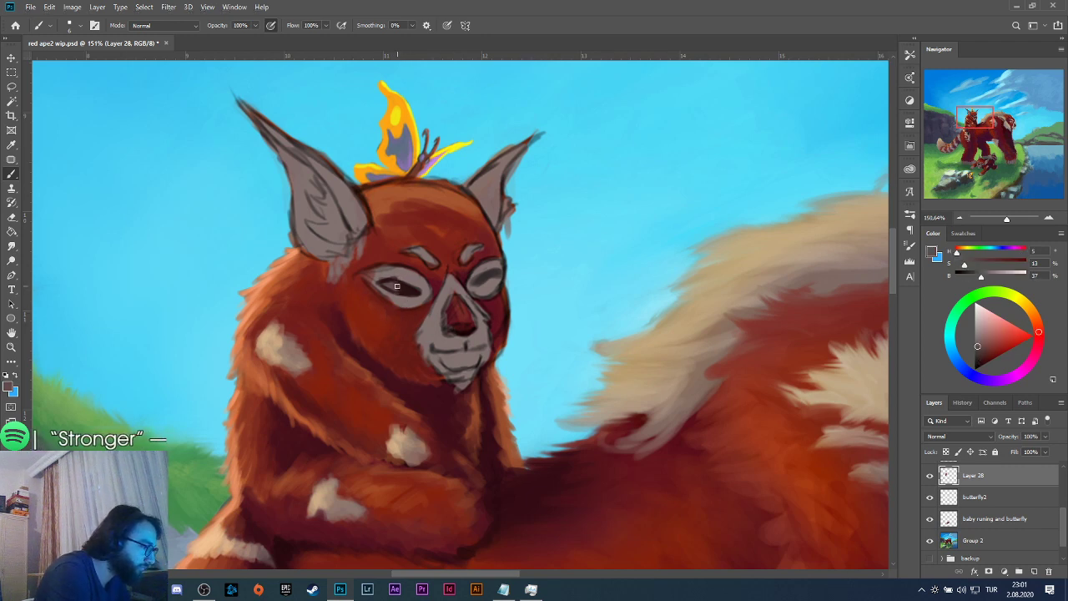
left_click(401, 289, "alt")
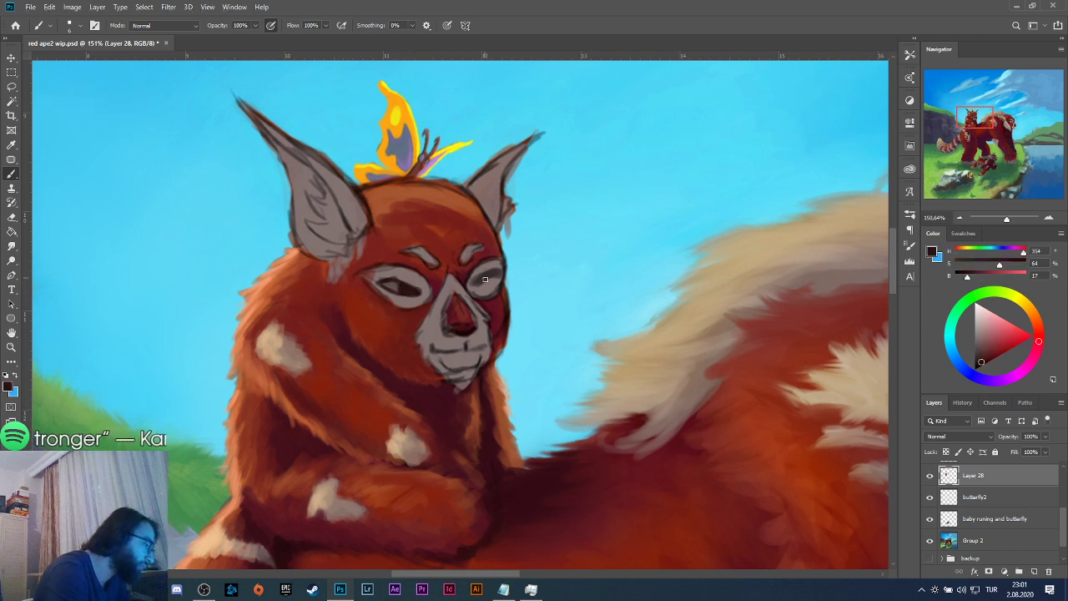
Clean up the near eye's opening and enlarge its dark iris with sampled surrounding grey and very dark red.
left_click(409, 279, "alt")
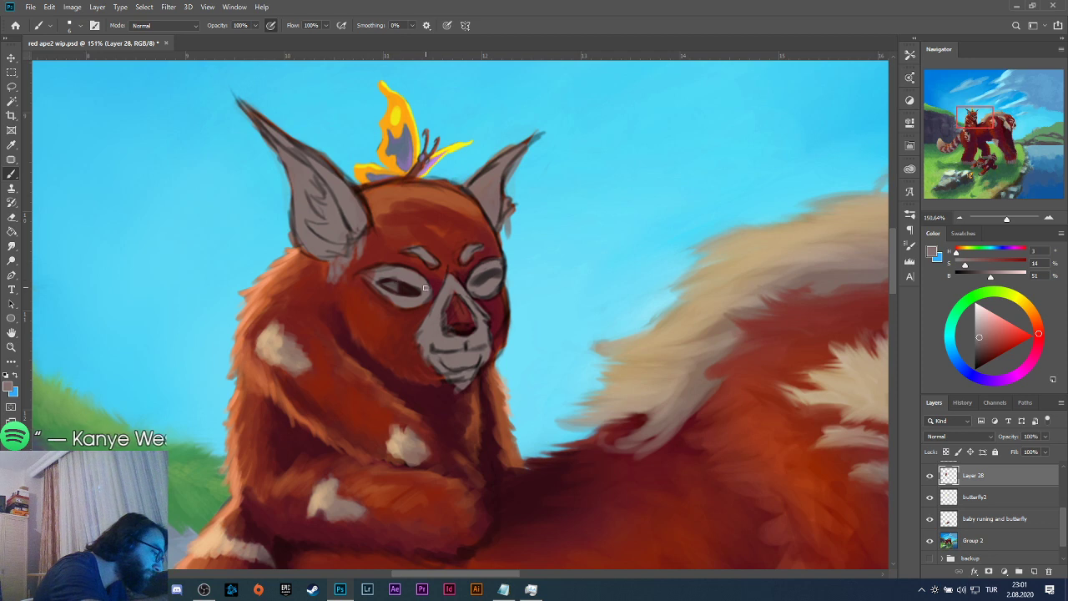
left_click(389, 276, "alt")
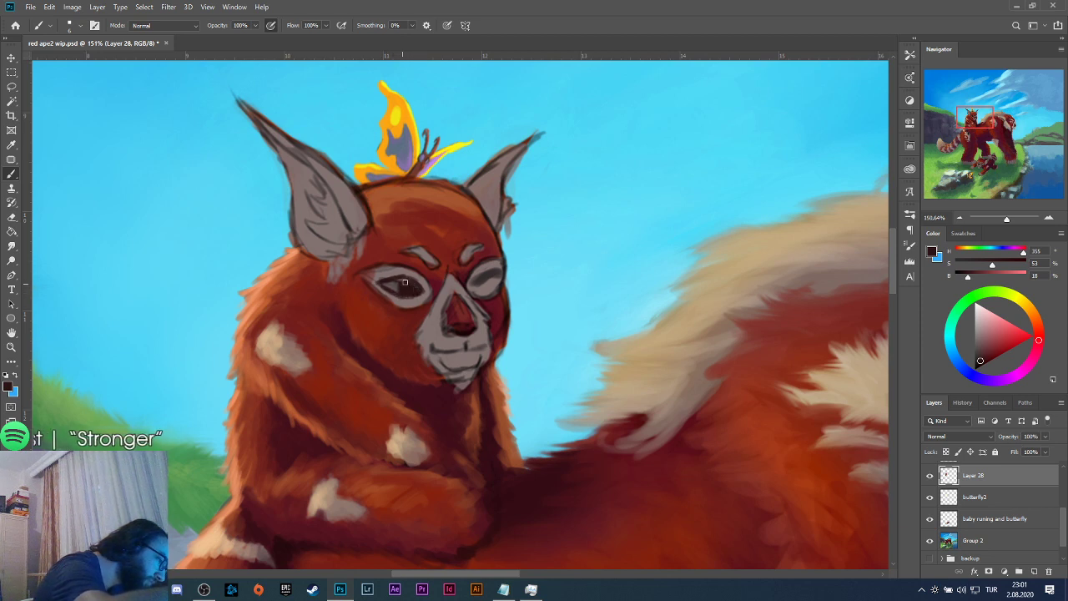
left_click(393, 286, "alt")
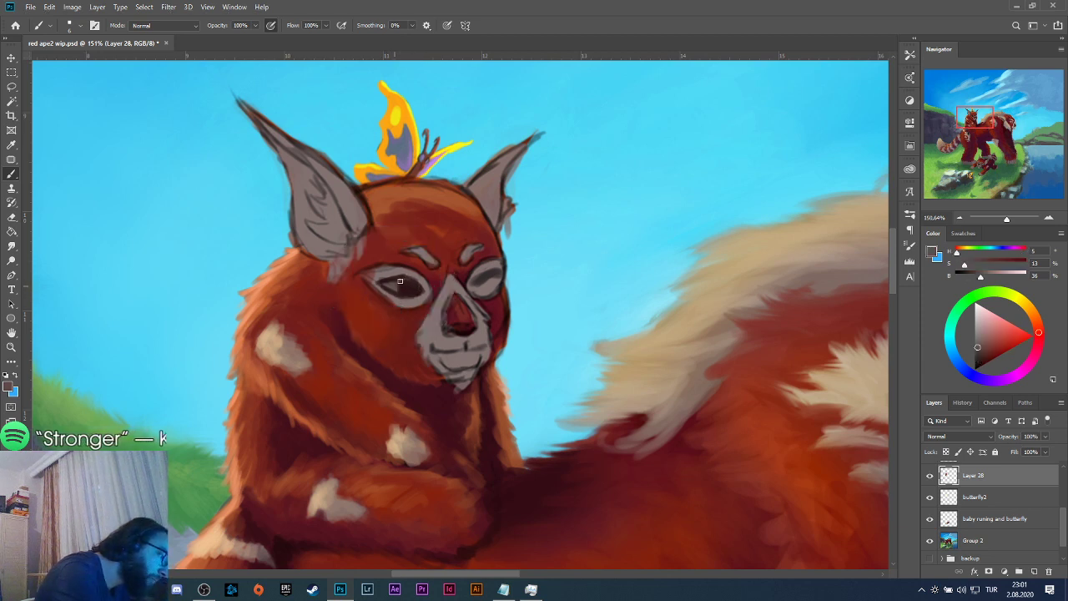
left_click(407, 283, "alt")
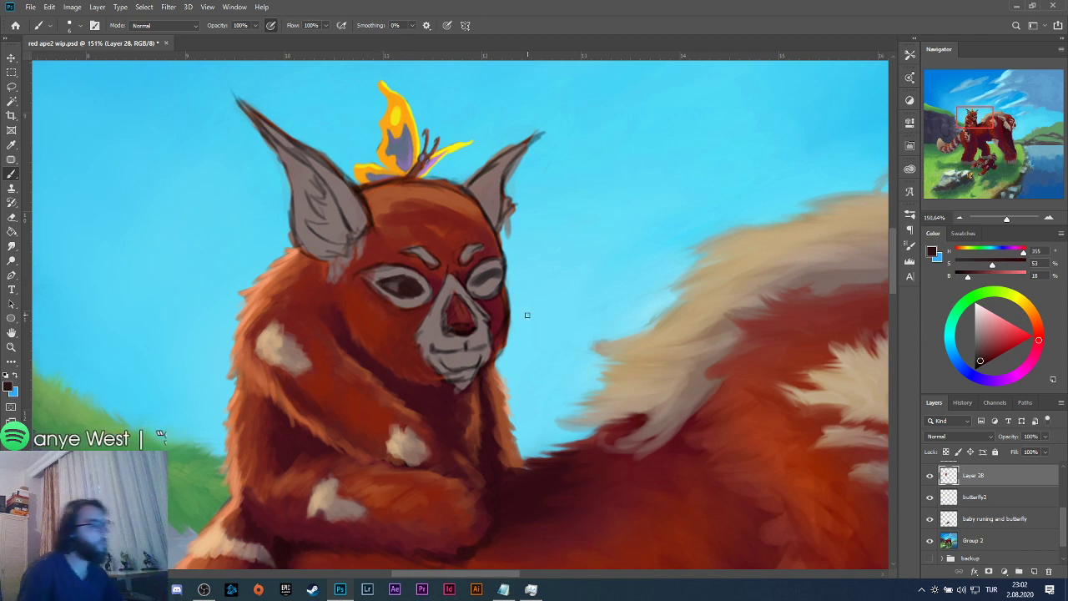
Paint over the near eye patch's outline with its sampled grey and add fine dark grey hair strokes above the eye.
left_click(393, 298, "alt")
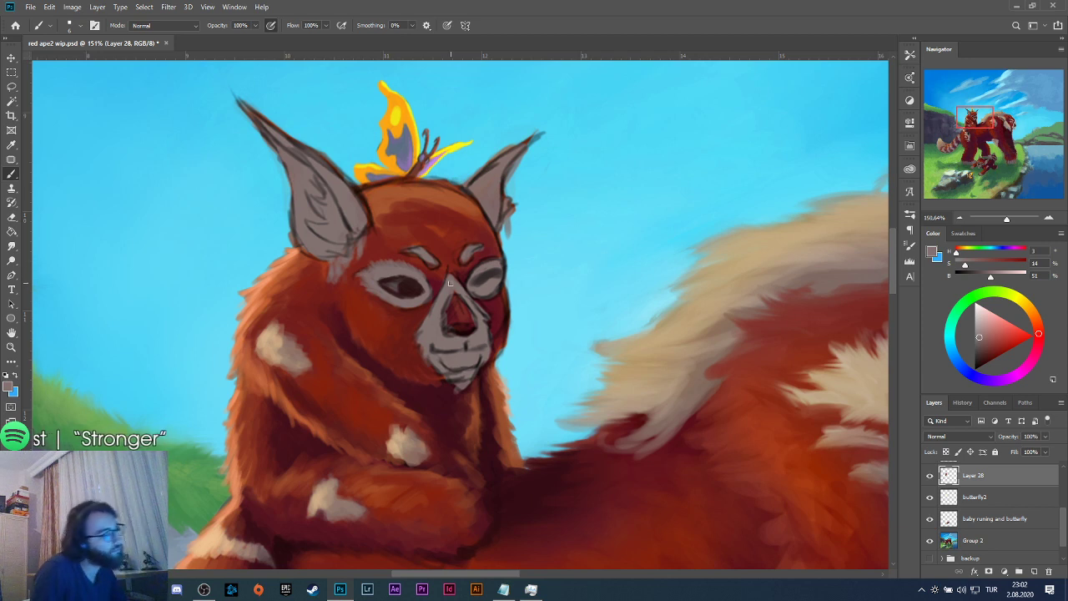
key("alt")
left_click(481, 280, "alt")
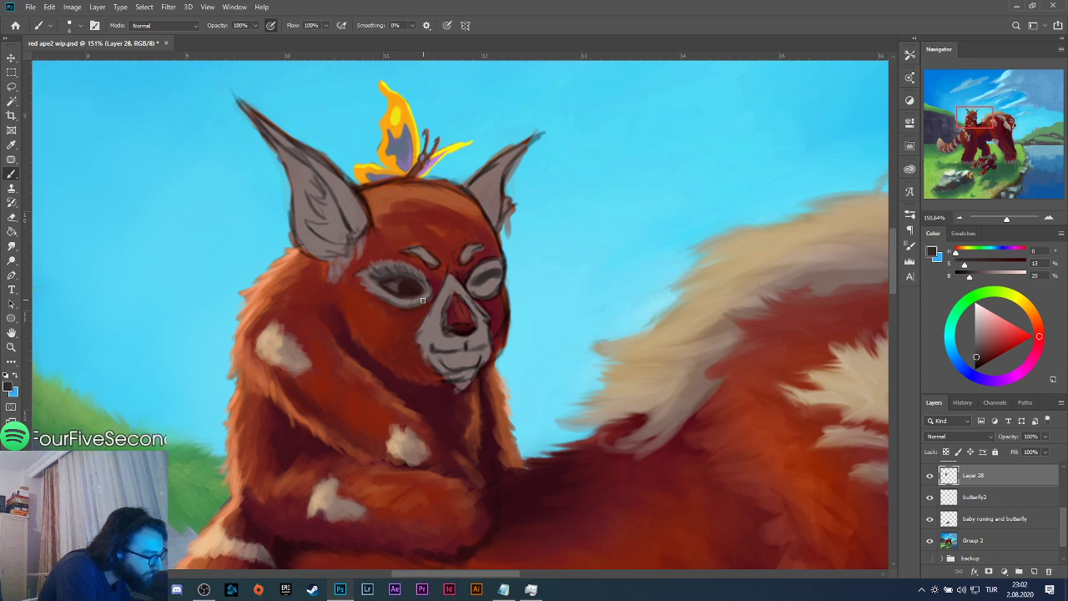
Touch up the near eye's rim with sampled grey and dark red, and add a small near-white highlight in the iris.
left_click(393, 300, "alt")
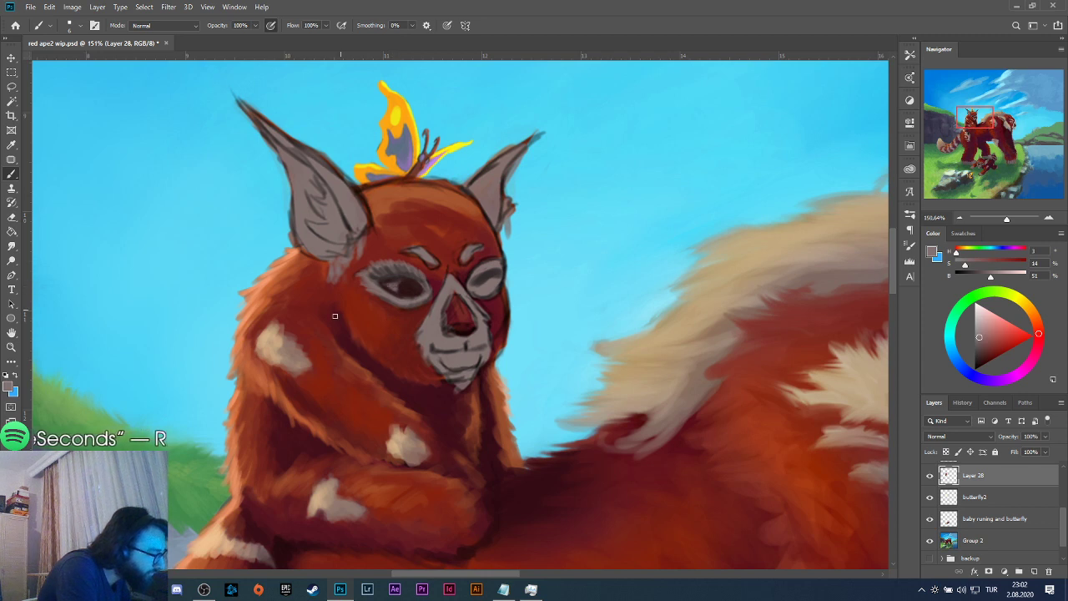
left_click(413, 282, "alt")
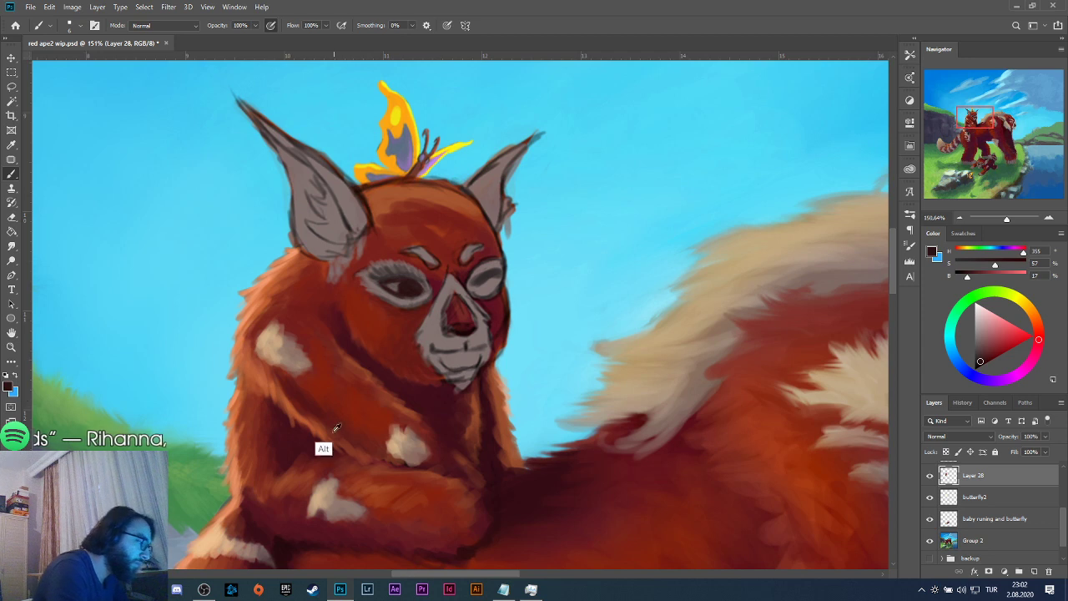
left_click(434, 317, "alt")
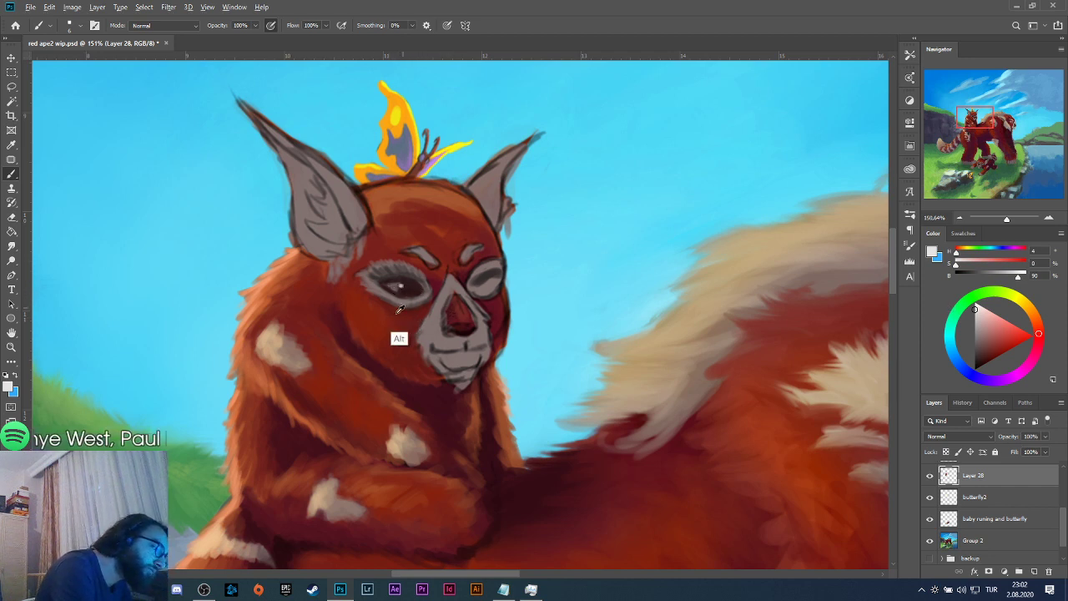
Deepen the near eye's pupil and lid line with sampled dark red lowered to 7% brightness.
left_click(281, 558, "alt")
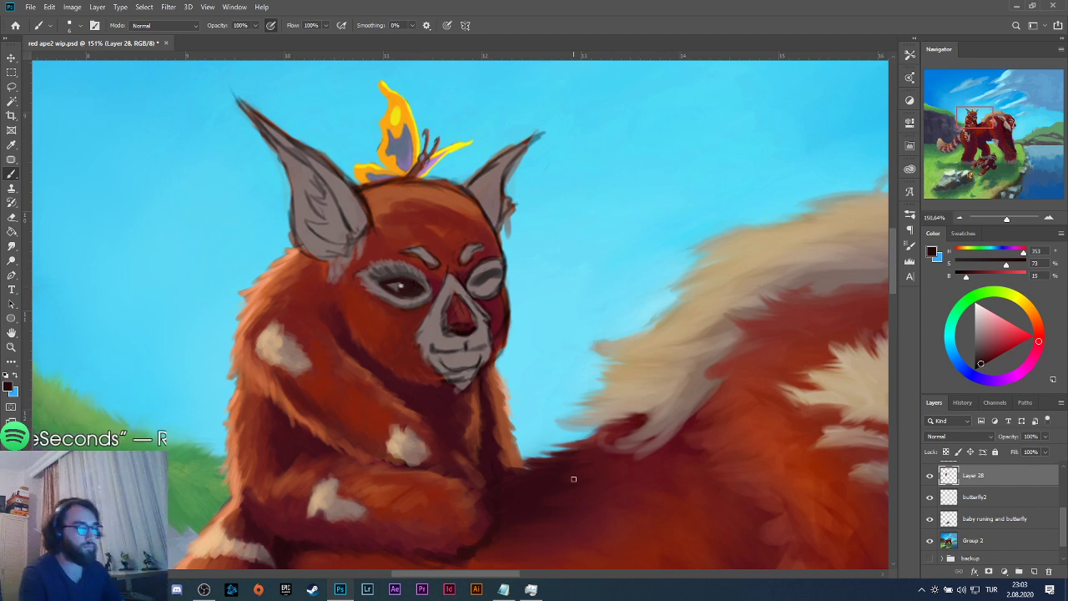
left_click_drag(965, 282, 959, 282)
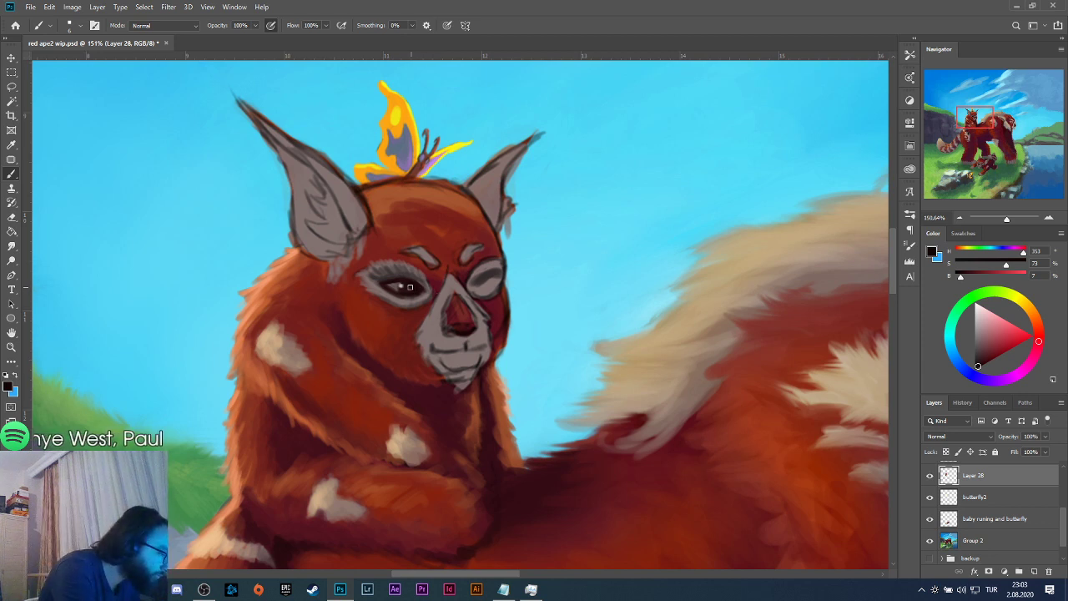
key("alt")
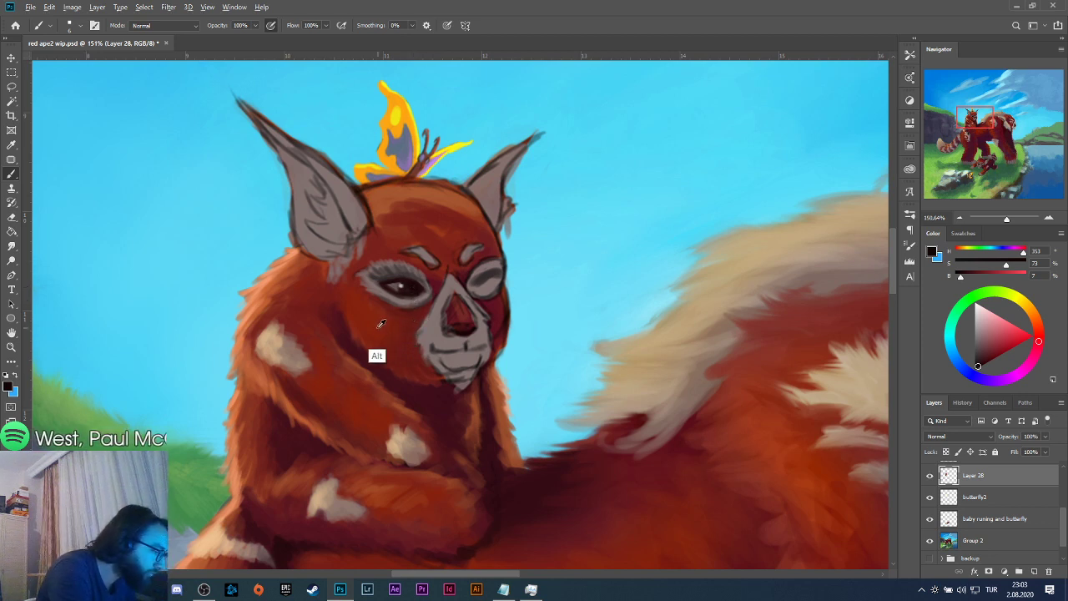
Paint a reddish glow in the near eye's iris with sampled dark red raised to 34% brightness, blending it into the pupil.
left_click(408, 286, "alt")
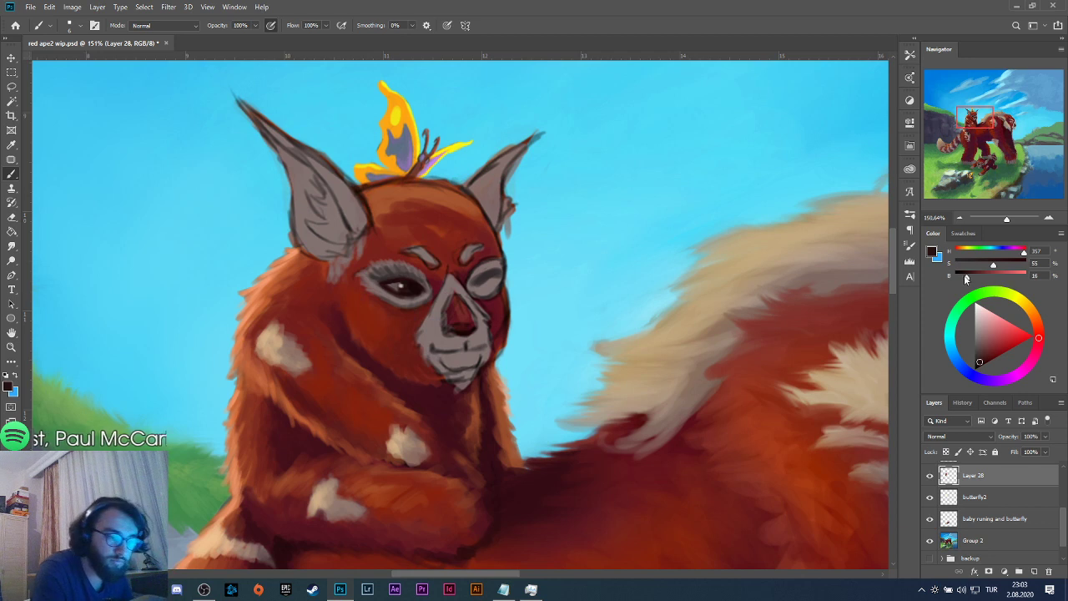
left_click_drag(967, 276, 978, 276)
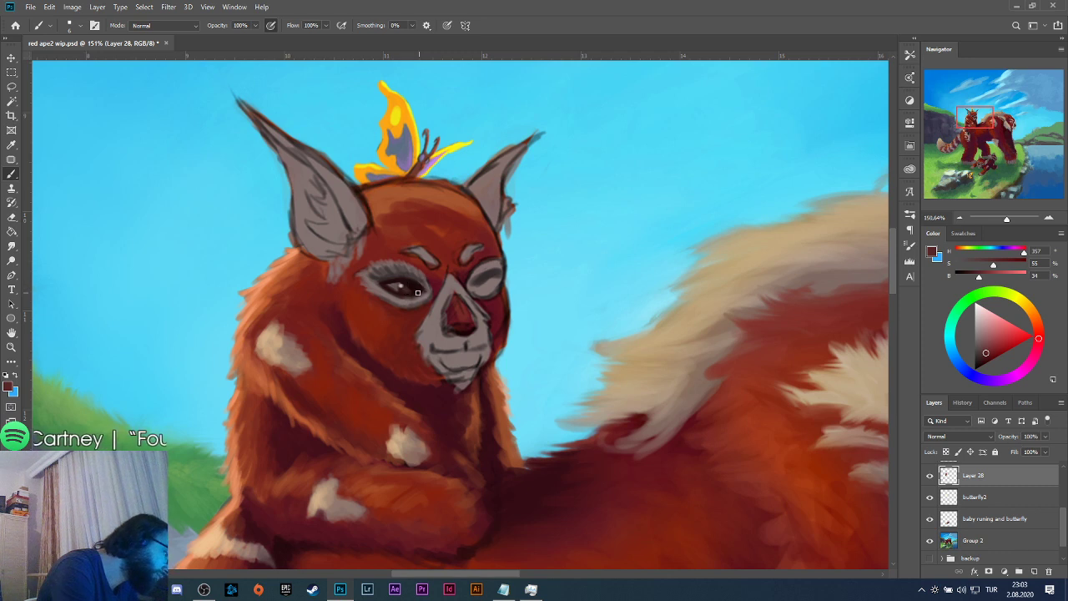
left_click(405, 286, "alt")
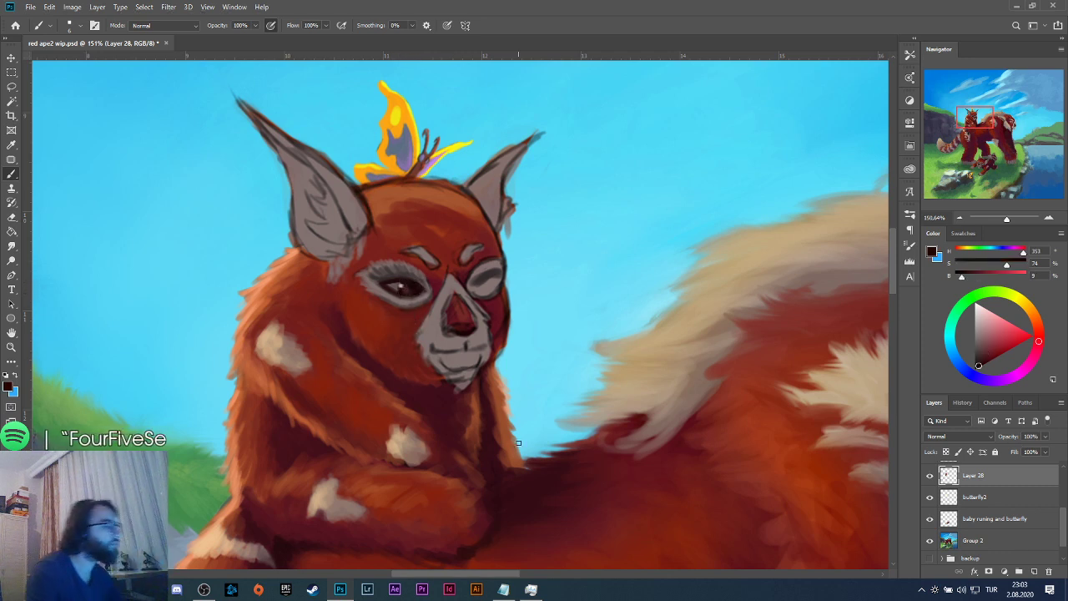
left_click(406, 289, "alt")
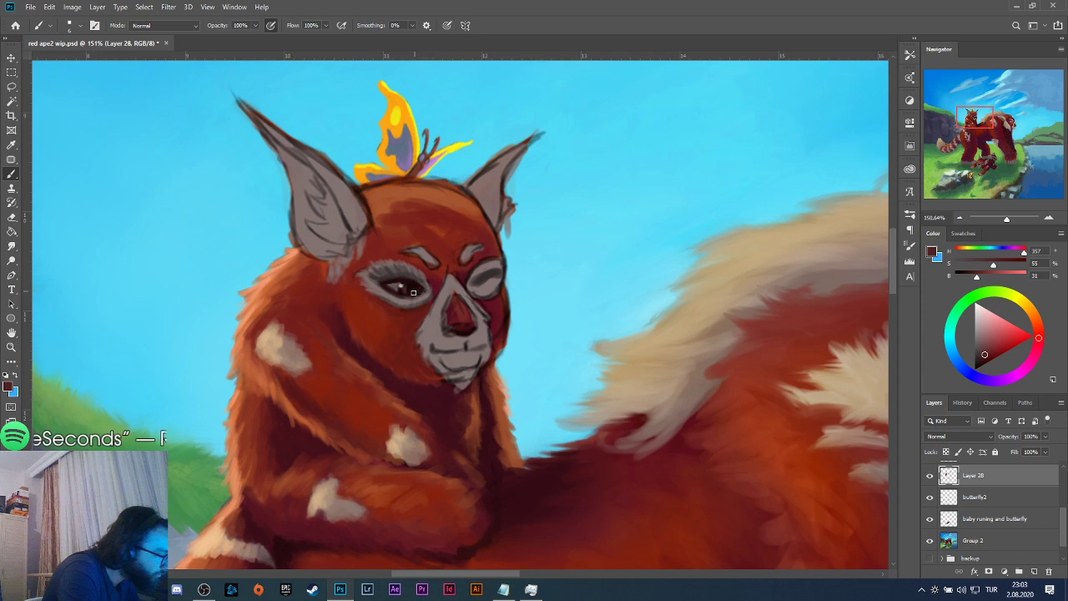
left_click(409, 289, "alt")
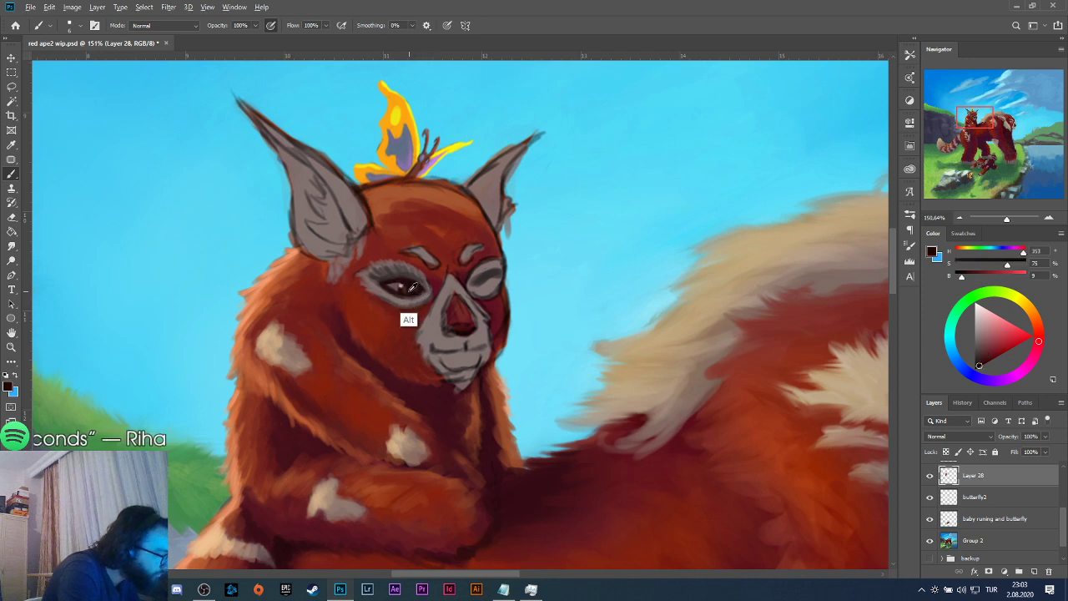
Redefine the near eye's pupil and highlight with near-black red and light grey sampled from the eye.
left_click(409, 286, "alt")
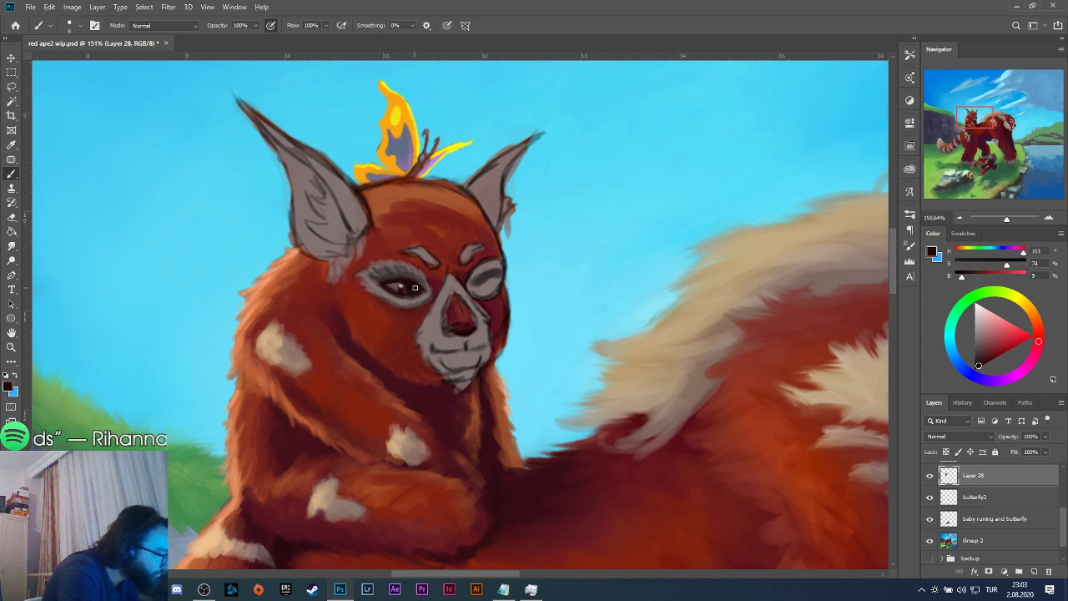
key("alt")
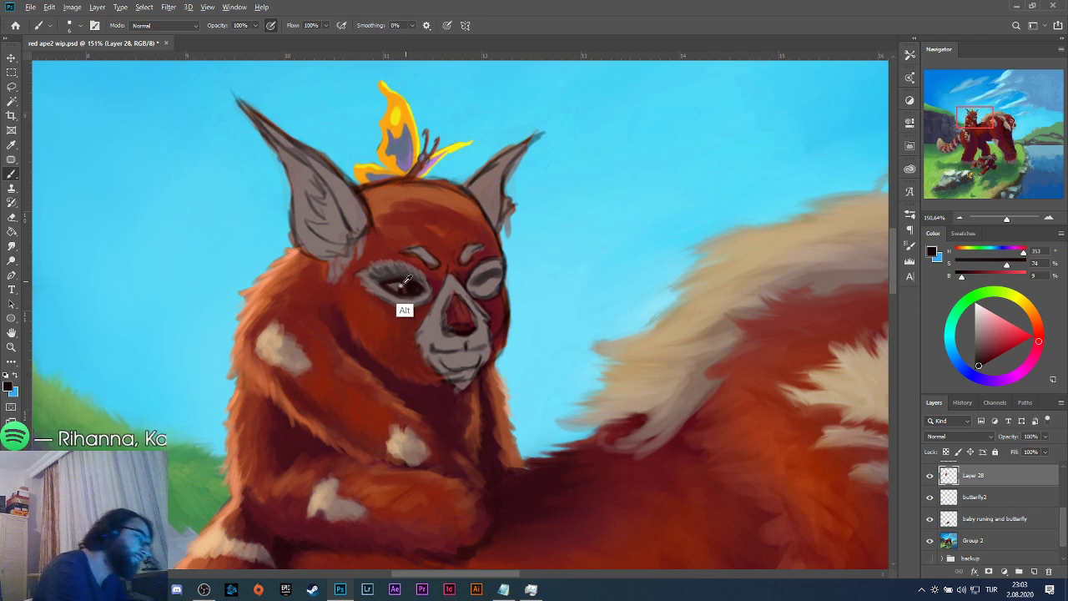
left_click(394, 287, "alt")
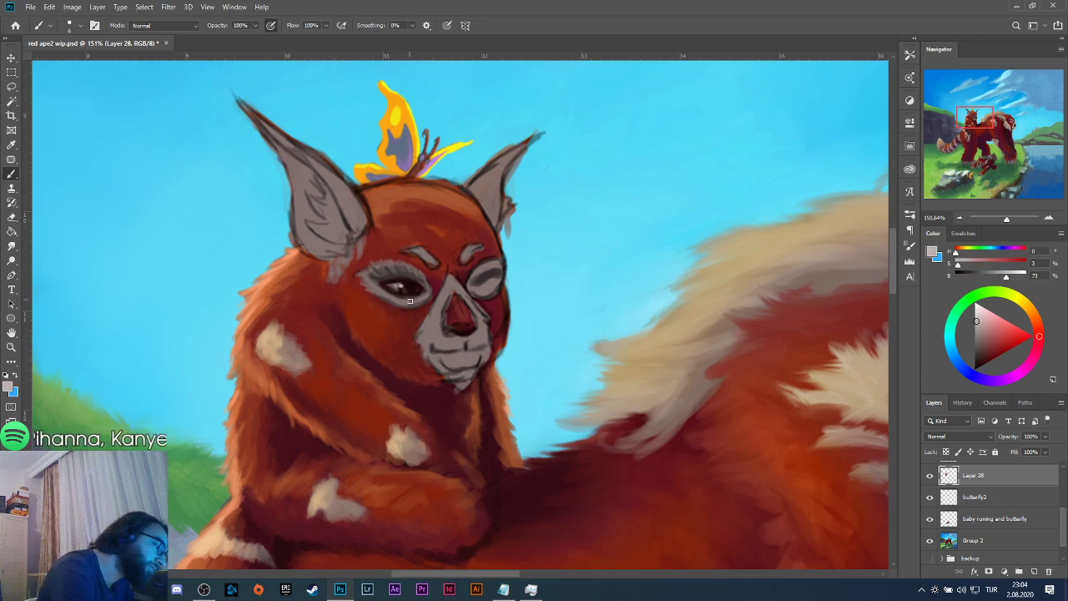
left_click(411, 313, "alt")
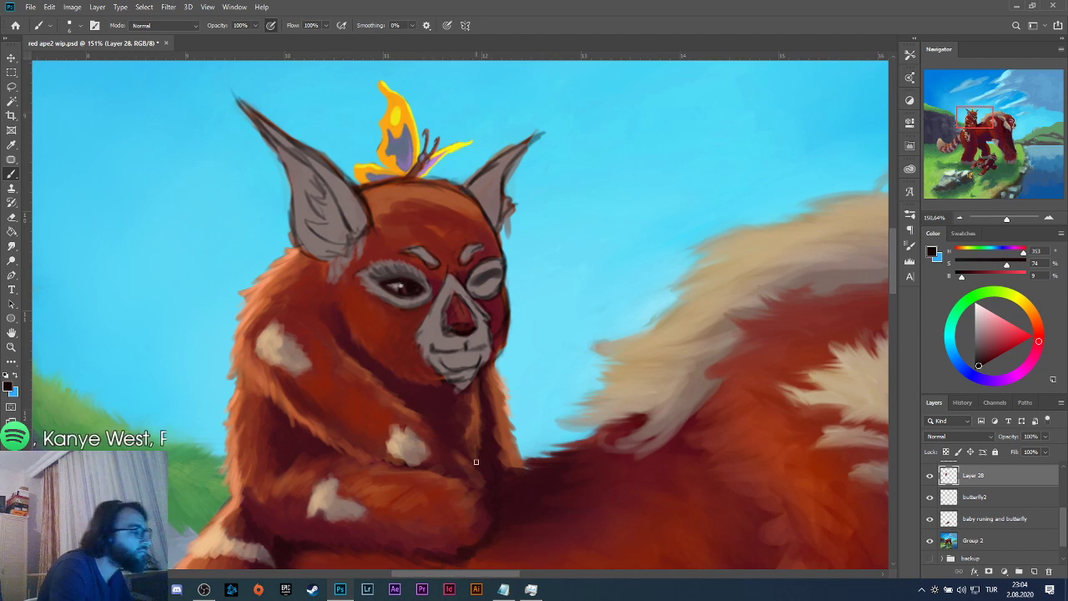
Fill the seated creature's near eye opening with light grey sampled from its highlight, covering the dark pupil.
scroll(506, 450, "down", 3)
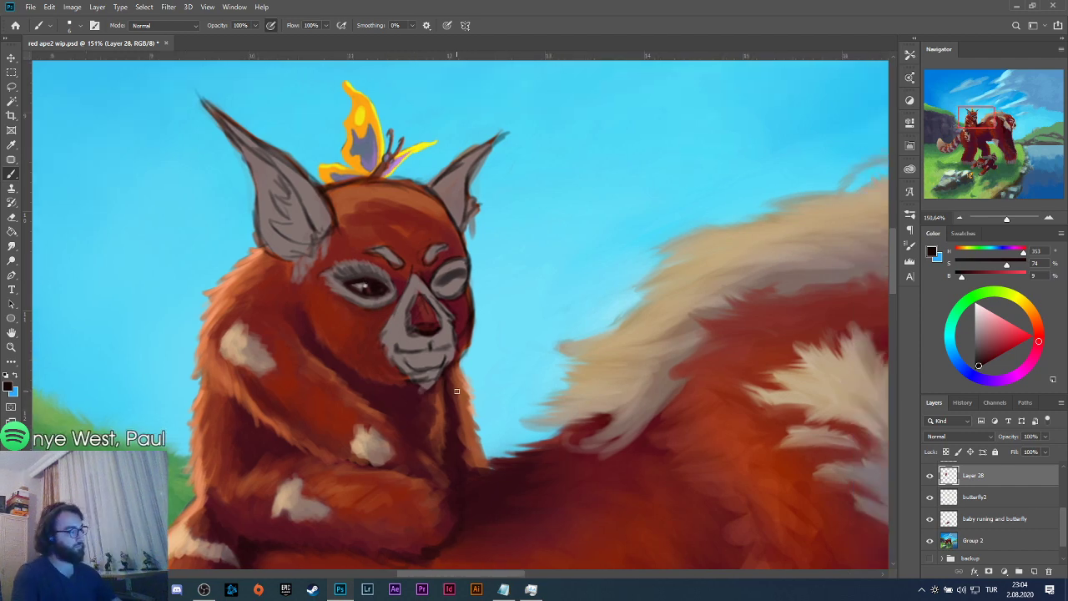
scroll(469, 380, "down", 4)
scroll(484, 409, "down", 2)
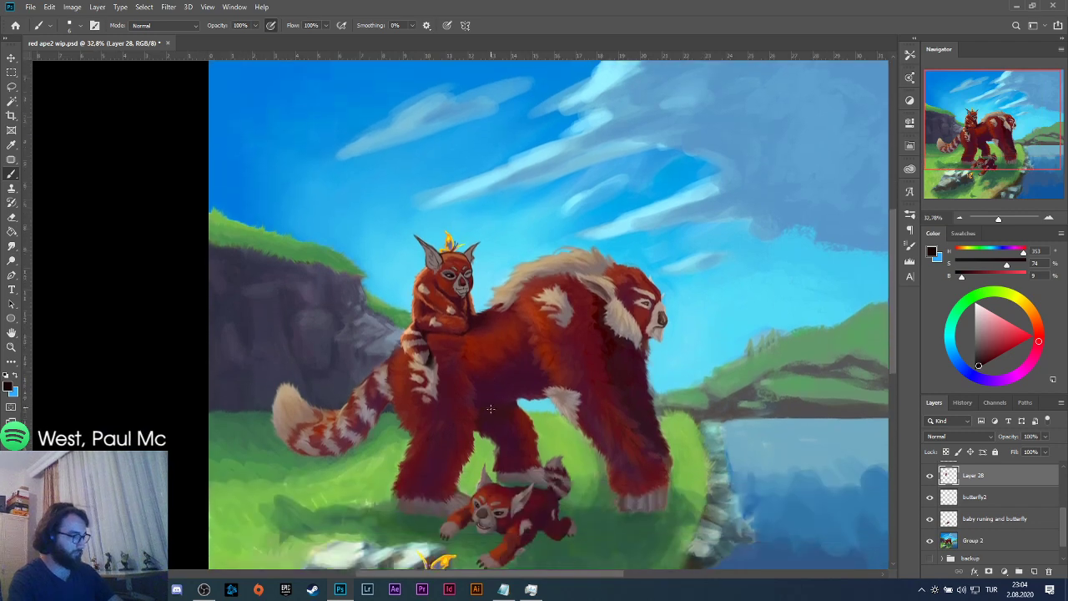
scroll(449, 275, "up", 7)
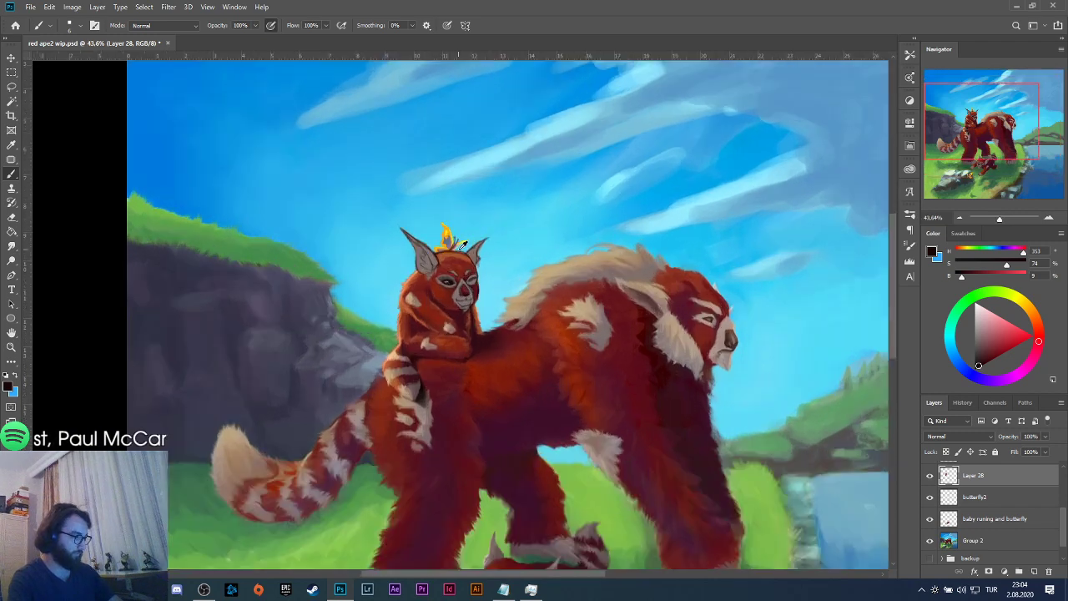
scroll(444, 282, "up", 3)
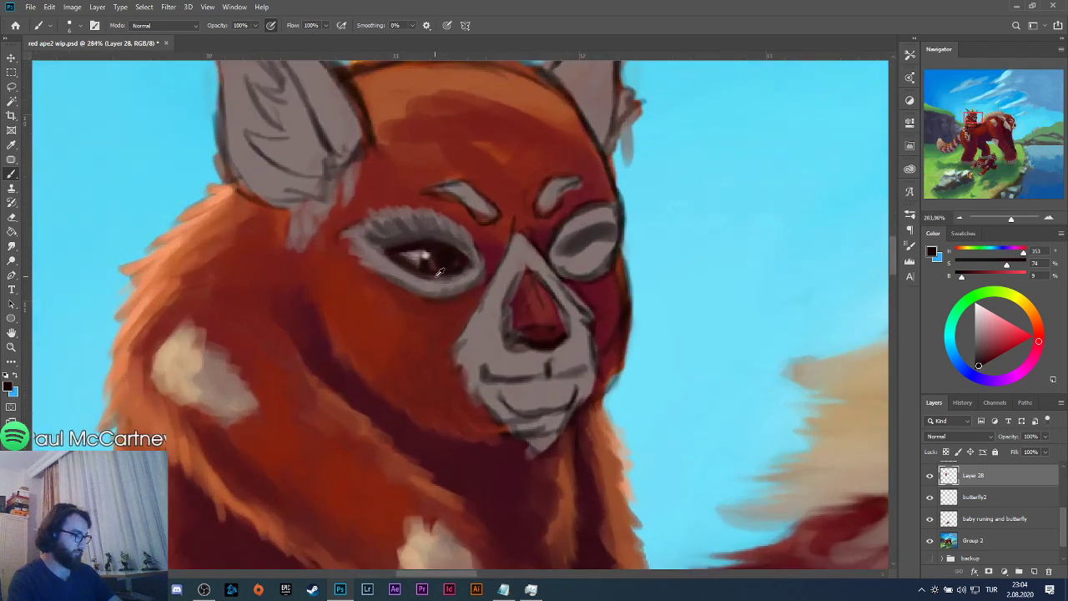
scroll(444, 286, "down", 3)
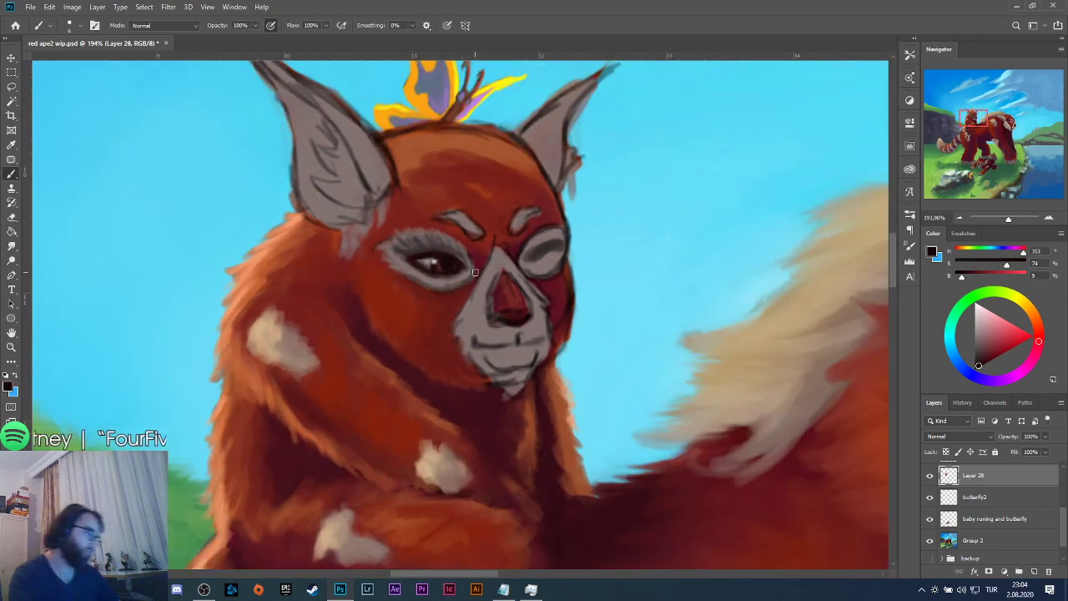
key("alt")
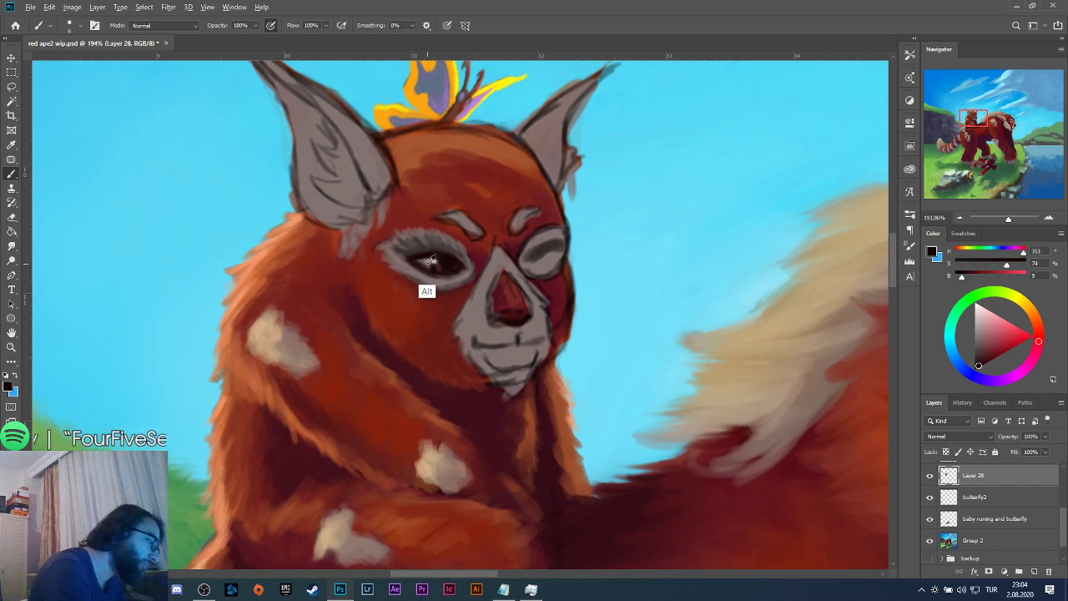
left_click(429, 261, "alt")
mouse_move(434, 265)
left_mouse_down()
mouse_move(451, 265)
mouse_move(439, 265)
left_mouse_up()
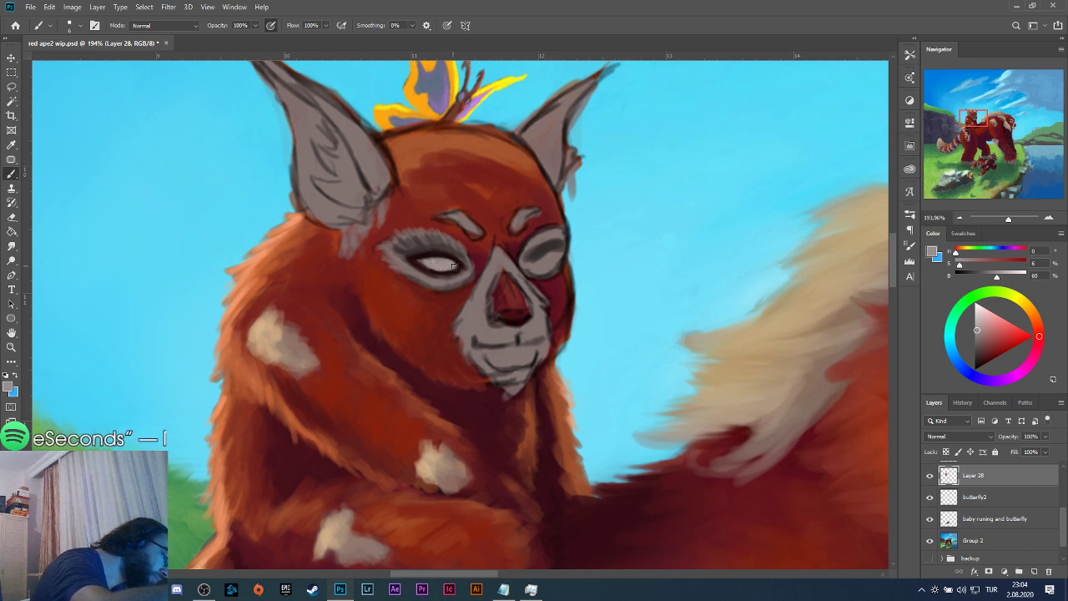
Try a near-black red pupil under the near eye's upper lid, using dark red sampled from the eye's edge.
left_click(431, 277, "alt")
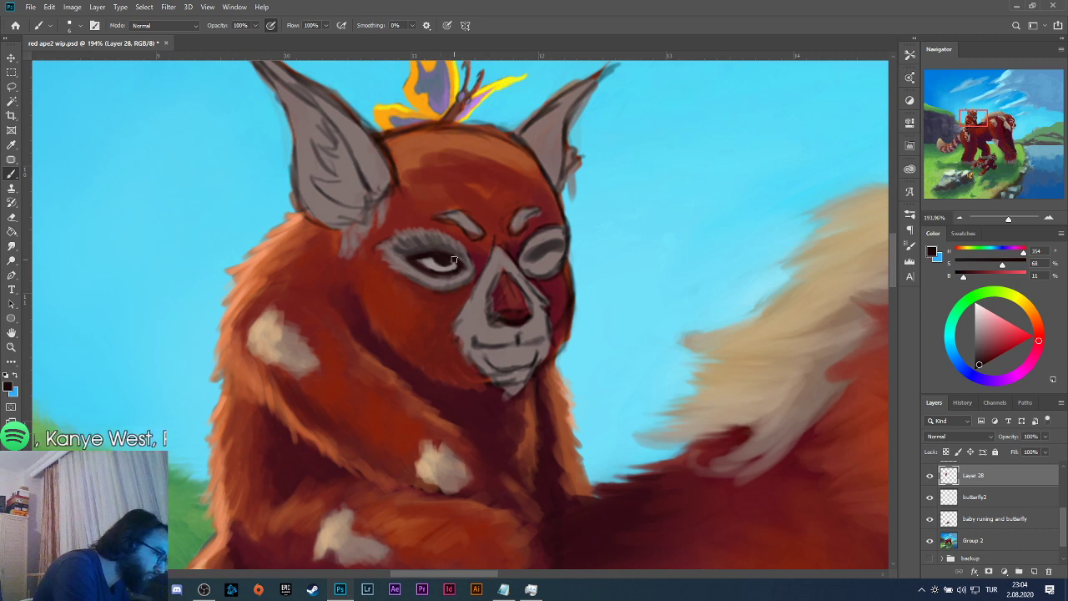
scroll(540, 298, "down", 5)
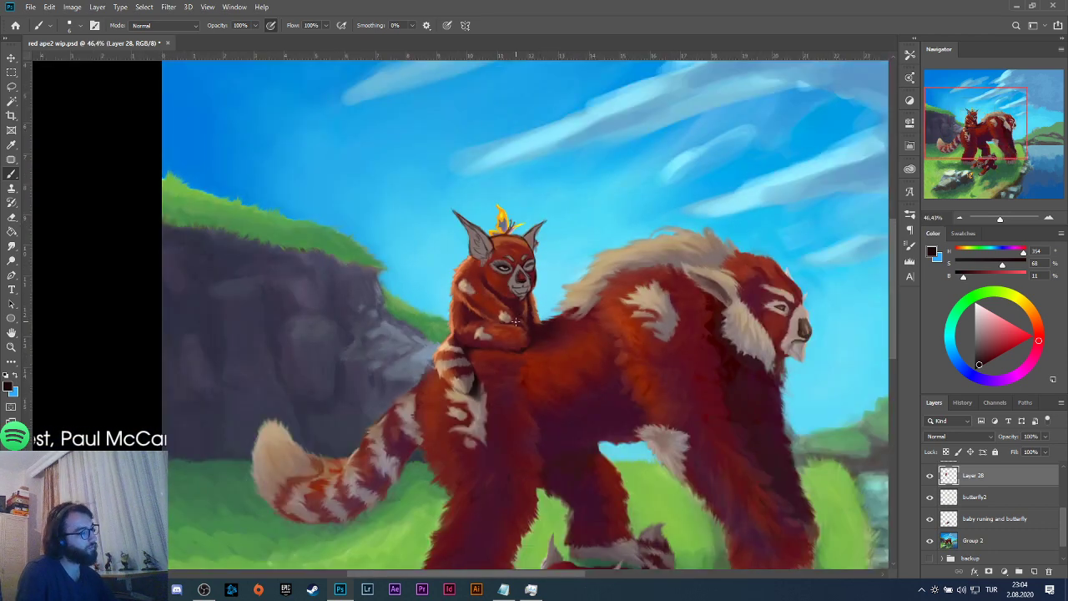
scroll(509, 304, "up", 6)
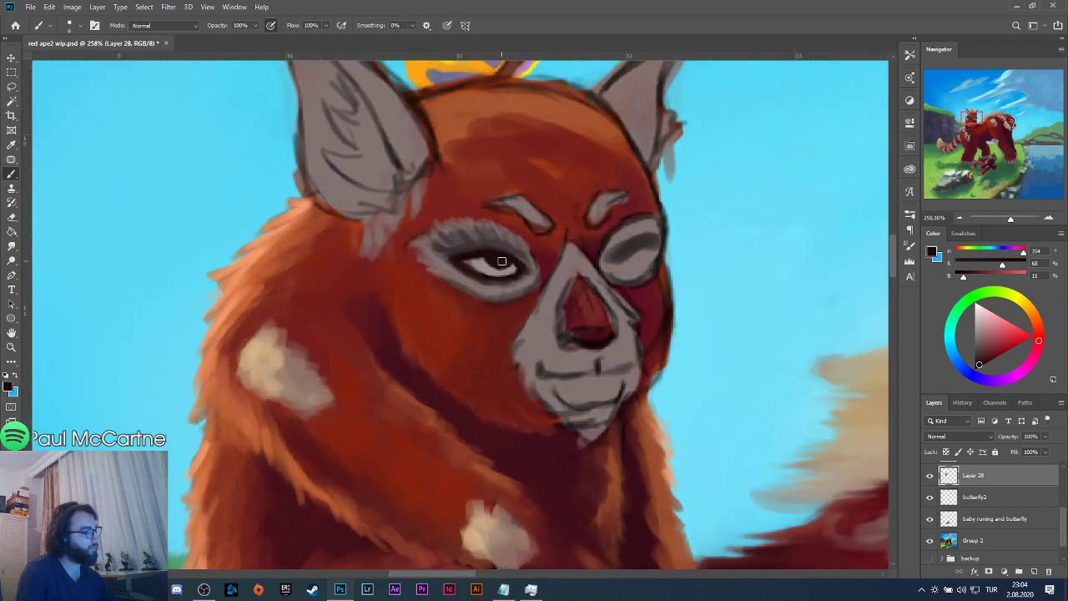
mouse_move(501, 261)
left_mouse_down()
mouse_move(511, 283)
mouse_move(498, 282)
left_mouse_up()
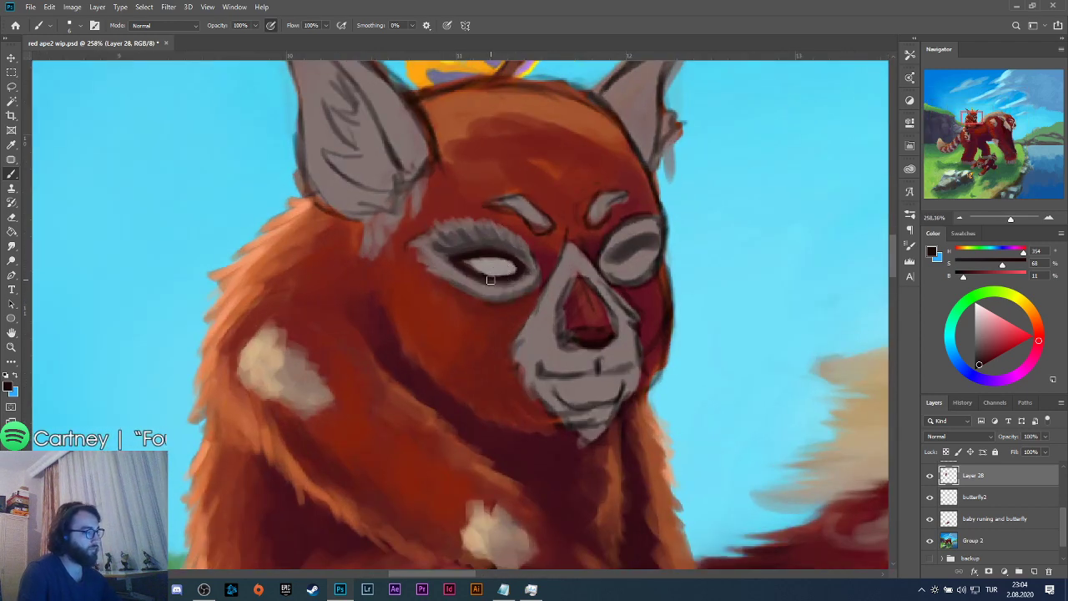
Cover the near eye's lower rim with sampled warm grey and redraw its lid outline in sampled dark red.
left_click(461, 272, "alt")
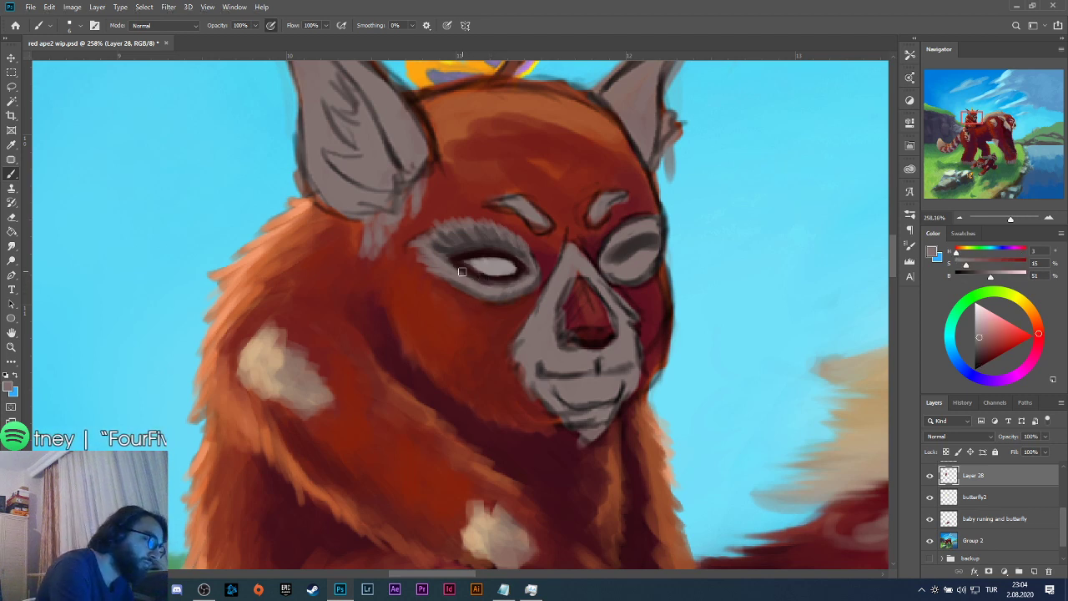
mouse_move(461, 271)
left_mouse_down()
mouse_move(501, 264)
mouse_move(514, 268)
mouse_move(507, 275)
left_mouse_up()
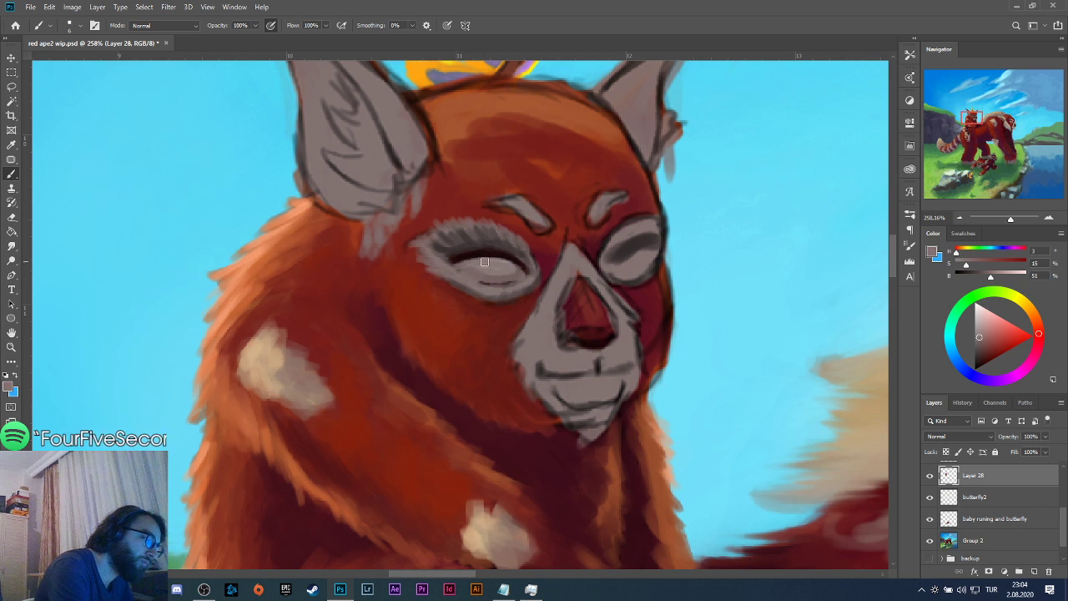
left_click(483, 251, "alt")
left_click_drag(459, 263, 525, 267)
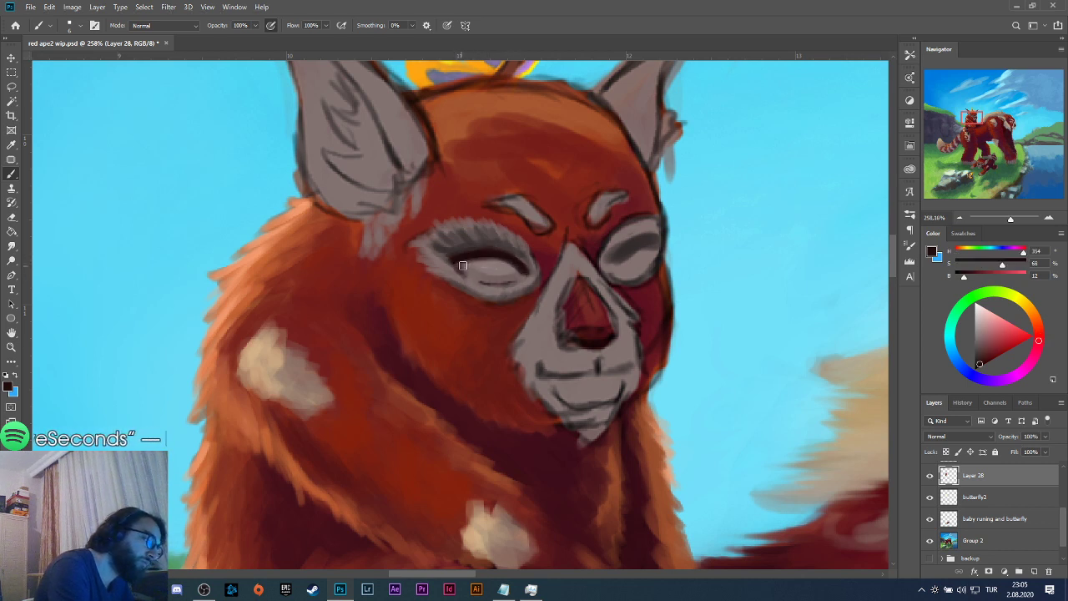
left_click_drag(464, 262, 486, 282)
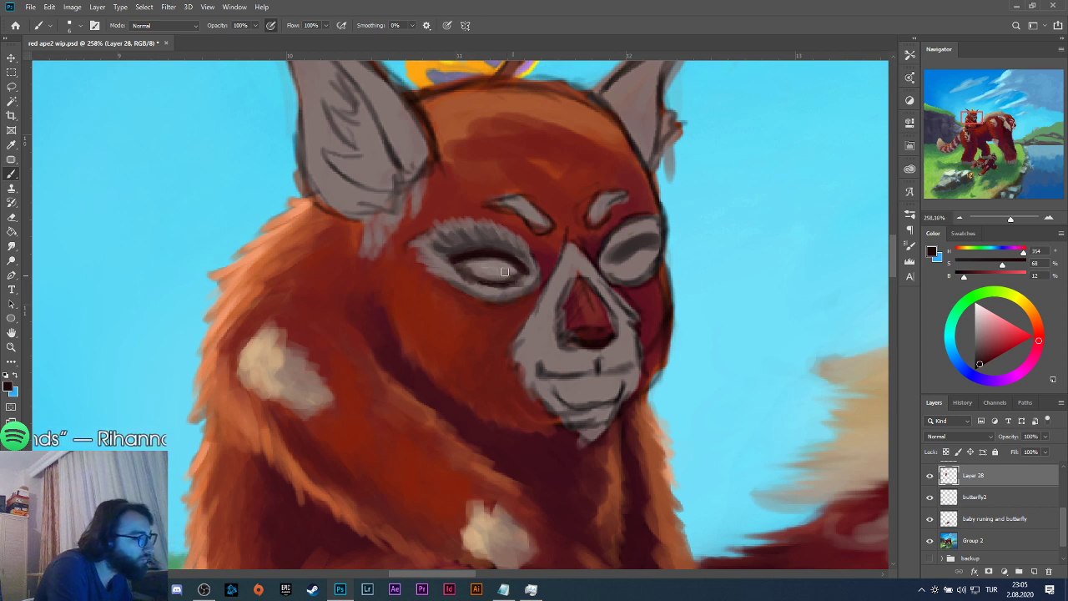
left_click_drag(503, 271, 475, 275)
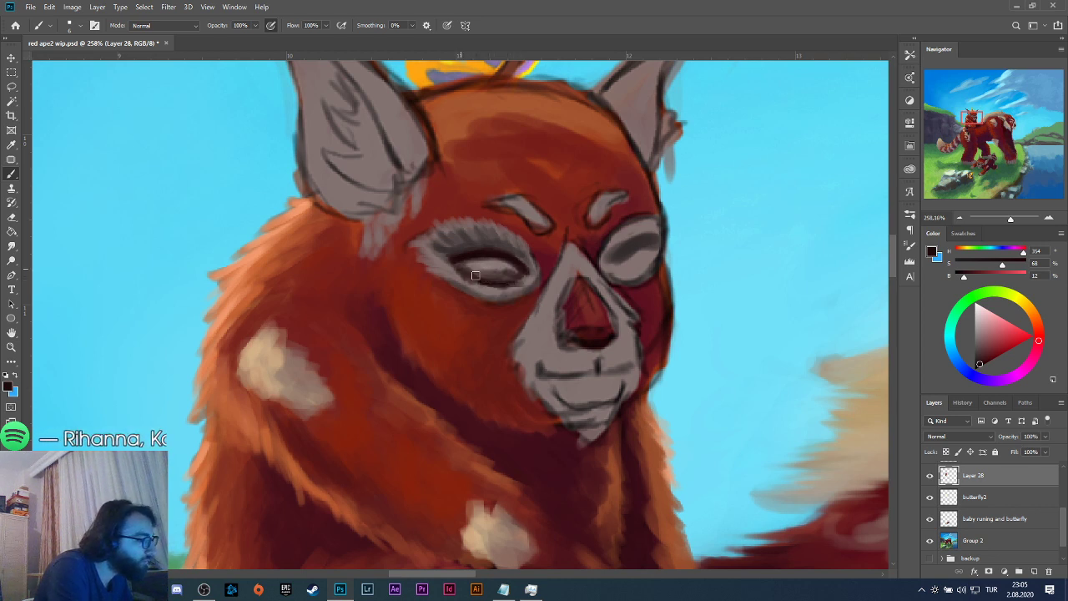
Examine the large ape's eye as a reference and compare it with the seated creature's near eye.
key("alt")
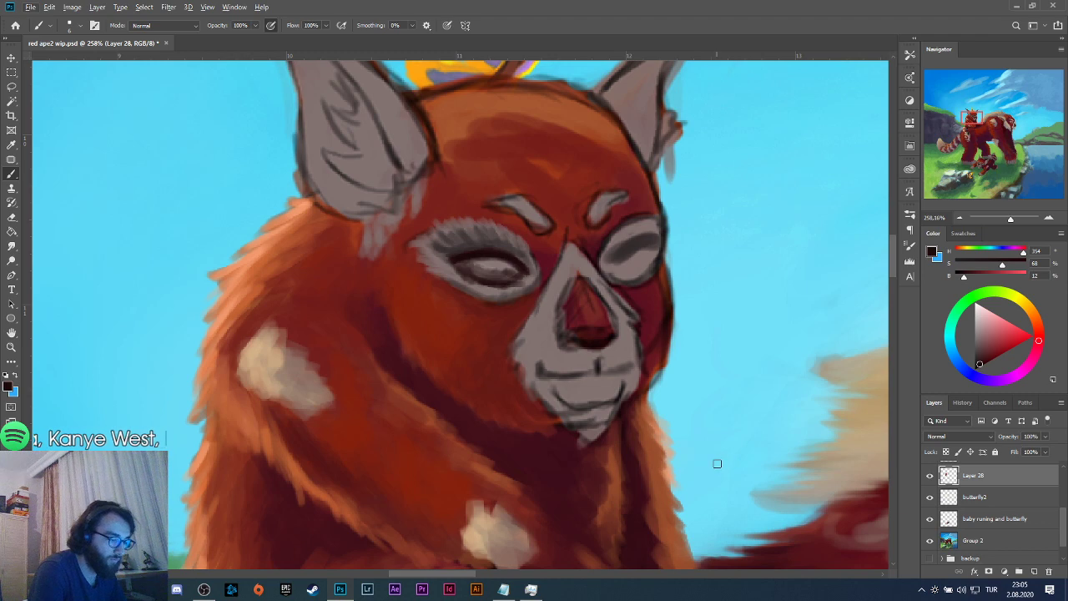
key("alt+h")
key("Escape")
key("h")
left_click(593, 207)
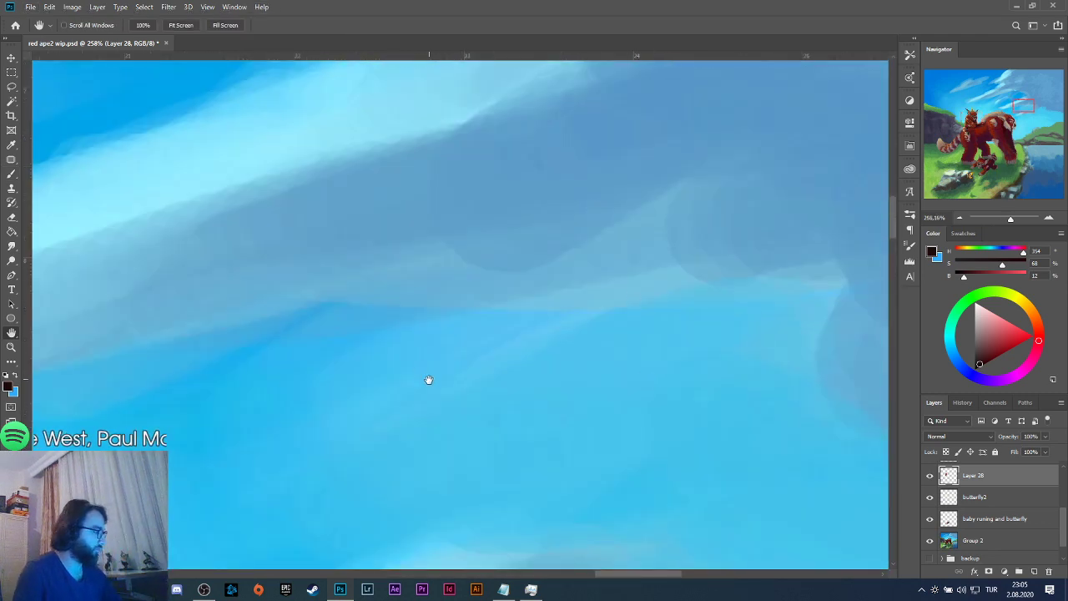
scroll(428, 380, "down", 10)
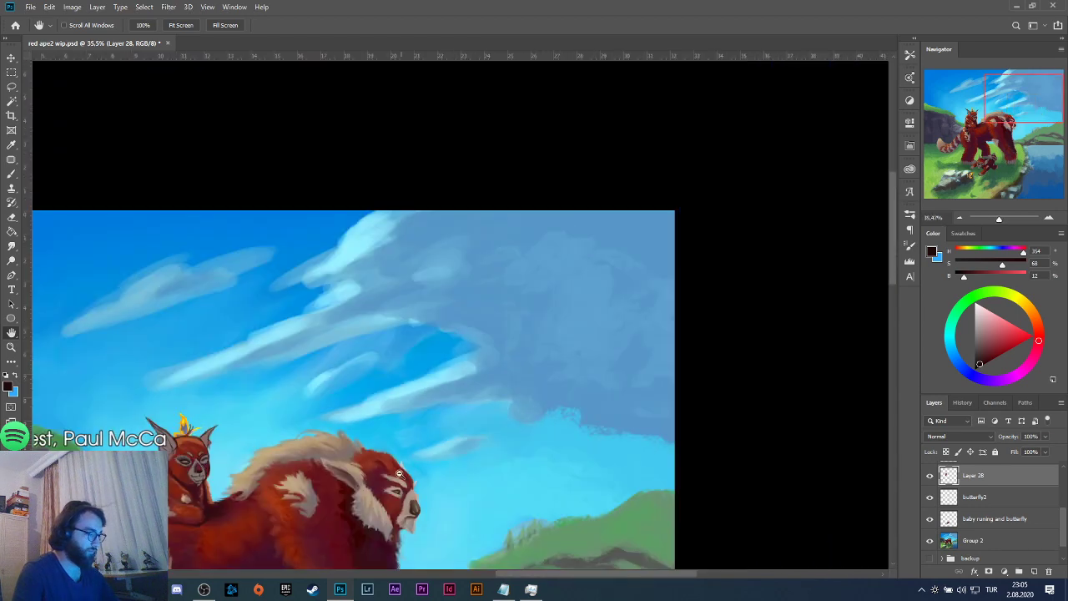
scroll(398, 473, "up", 6)
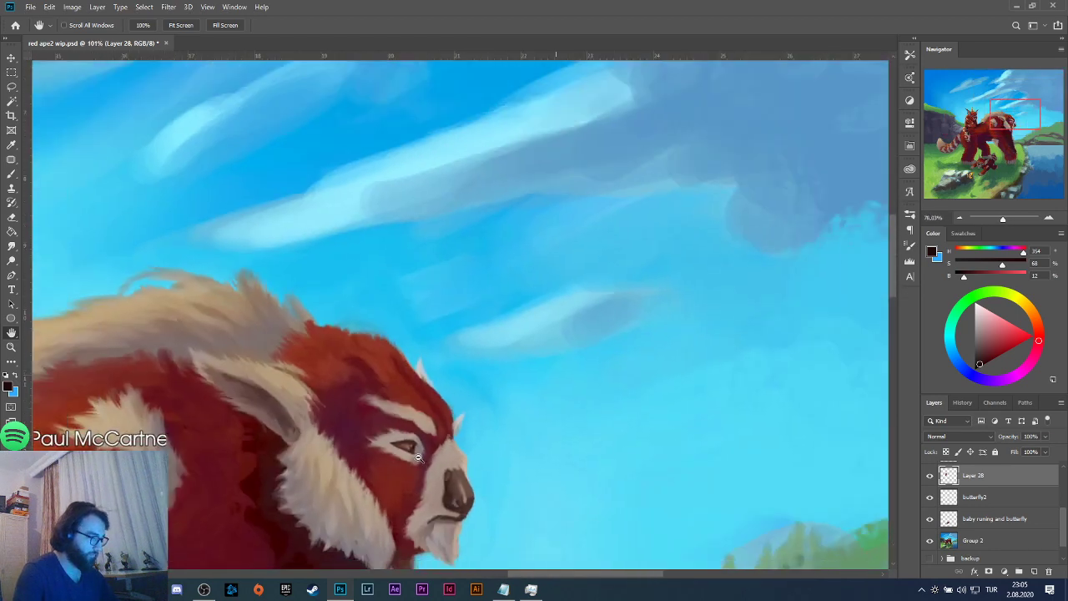
scroll(418, 456, "down", 4)
scroll(121, 405, "up", 7)
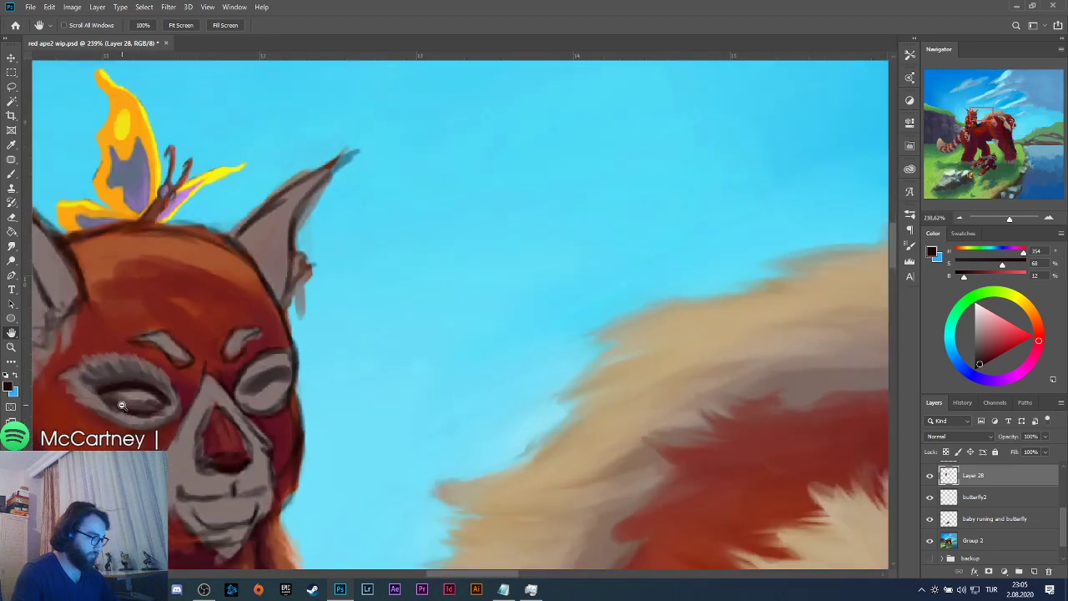
scroll(349, 402, "down", 3)
scroll(321, 393, "up", 5)
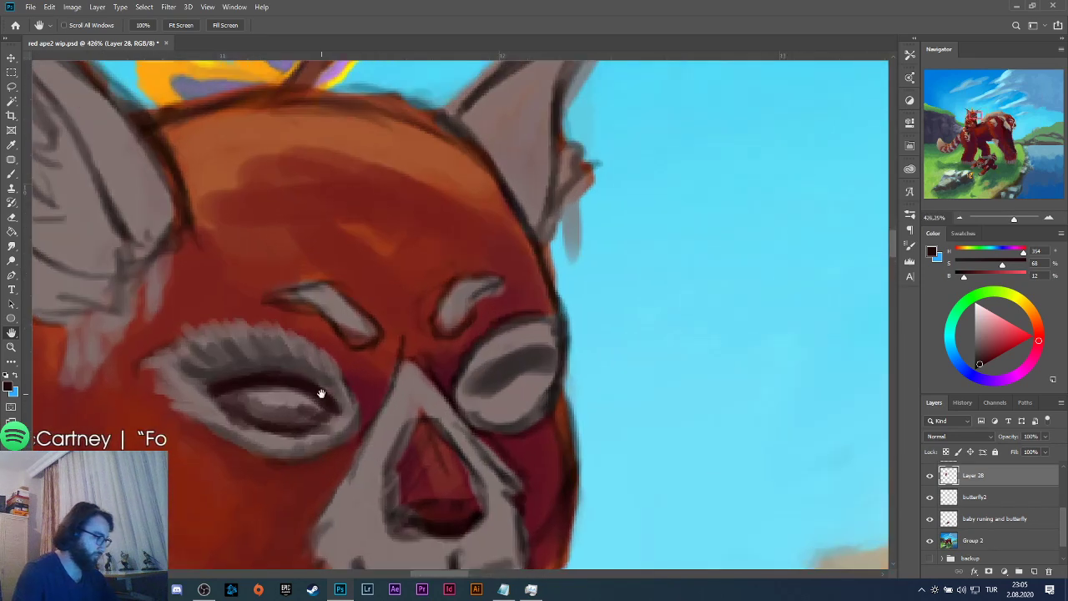
key("b")
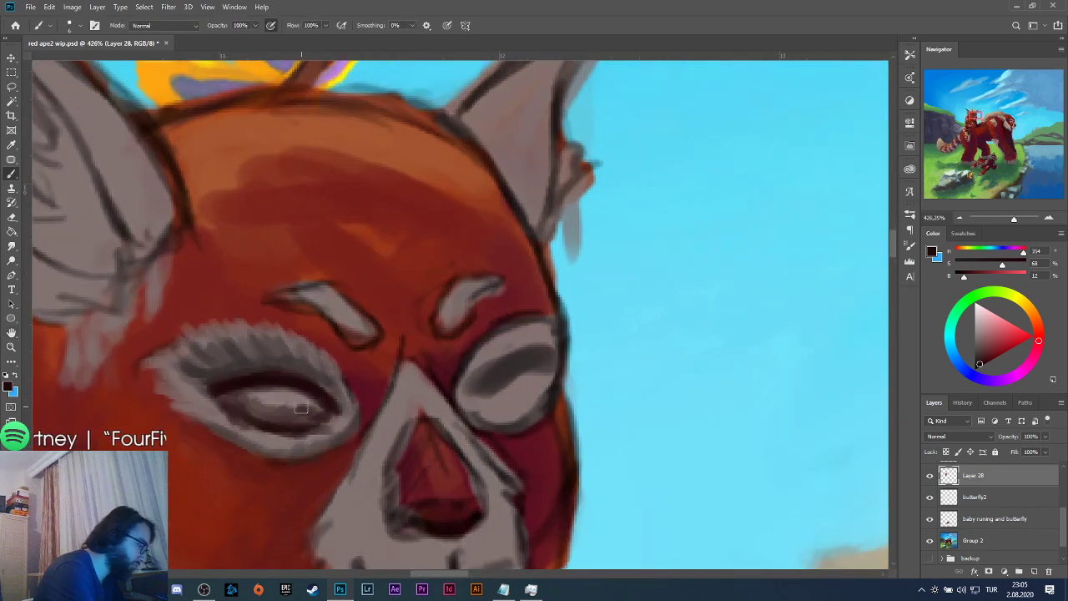
Check how the seated creature's near eye reads in the whole composition and at close range.
scroll(302, 408, "down", 3)
scroll(442, 367, "down", 3)
scroll(510, 335, "up", 6)
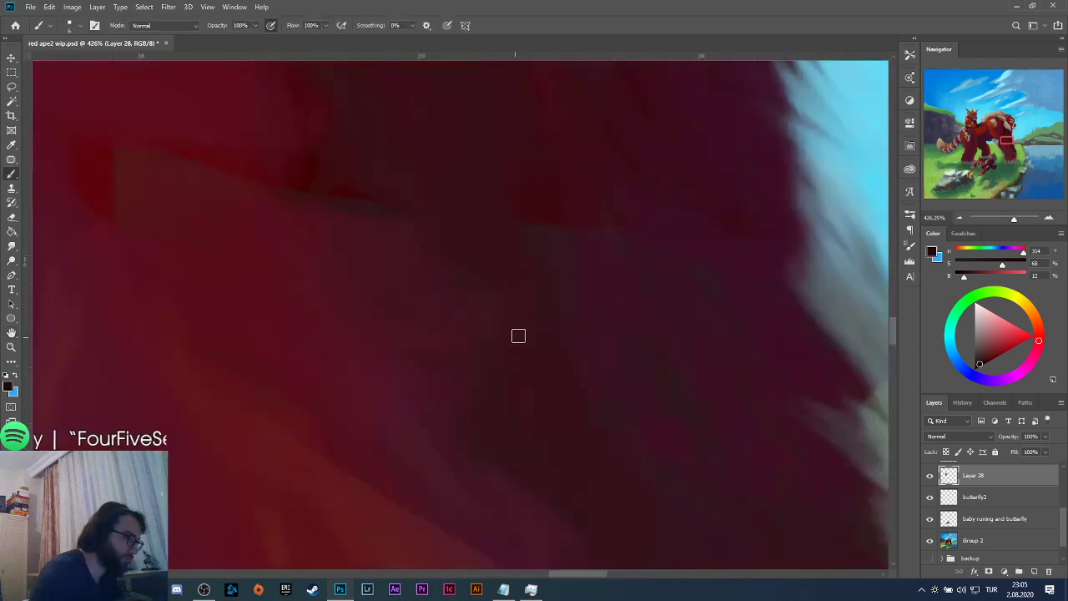
scroll(501, 354, "down", 10)
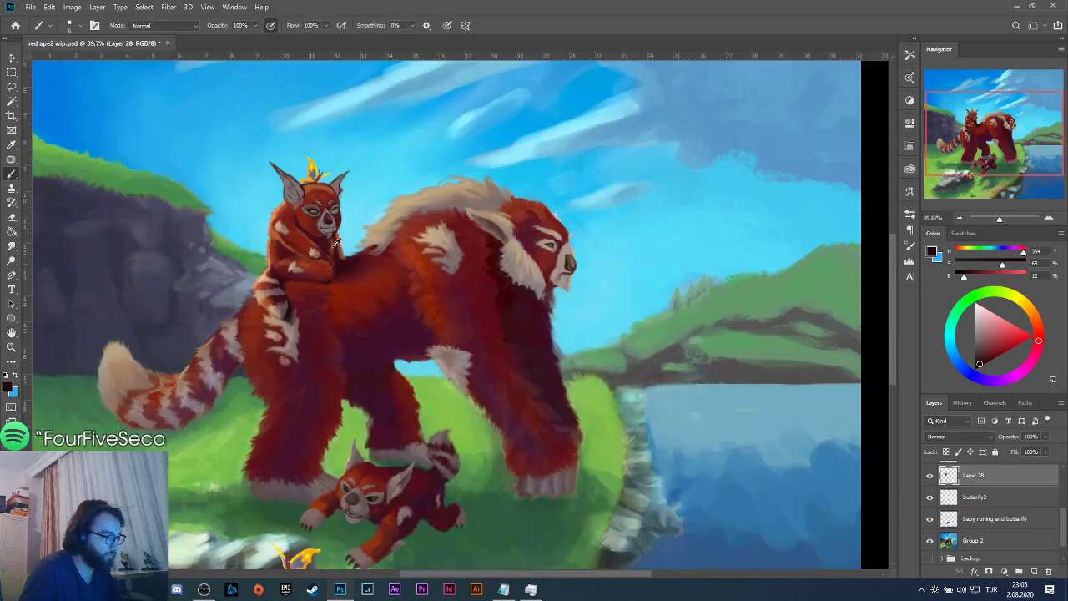
scroll(334, 241, "up", 10)
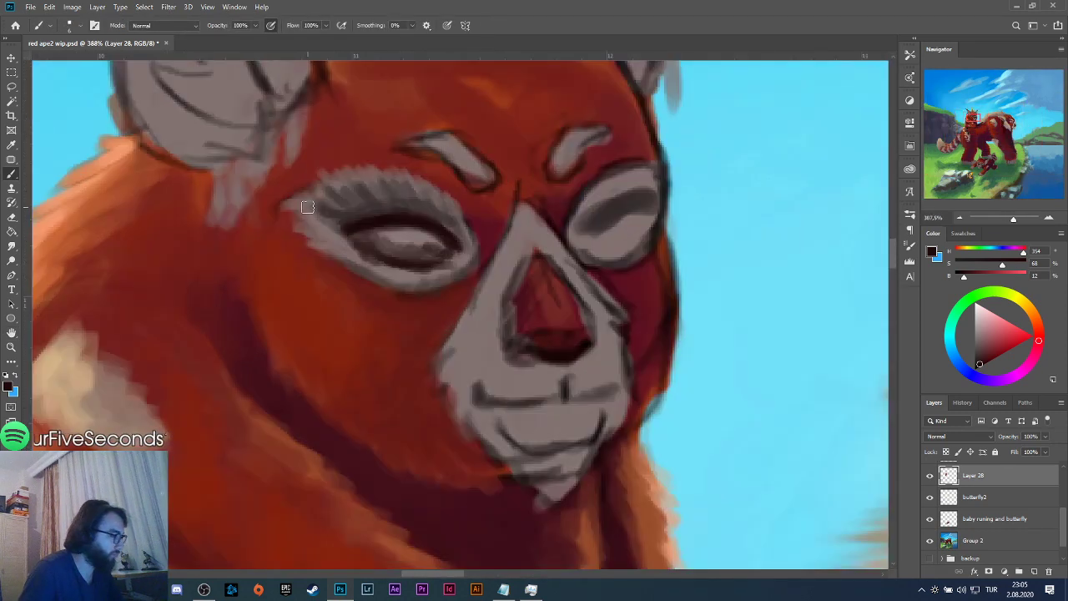
scroll(307, 206, "down", 5)
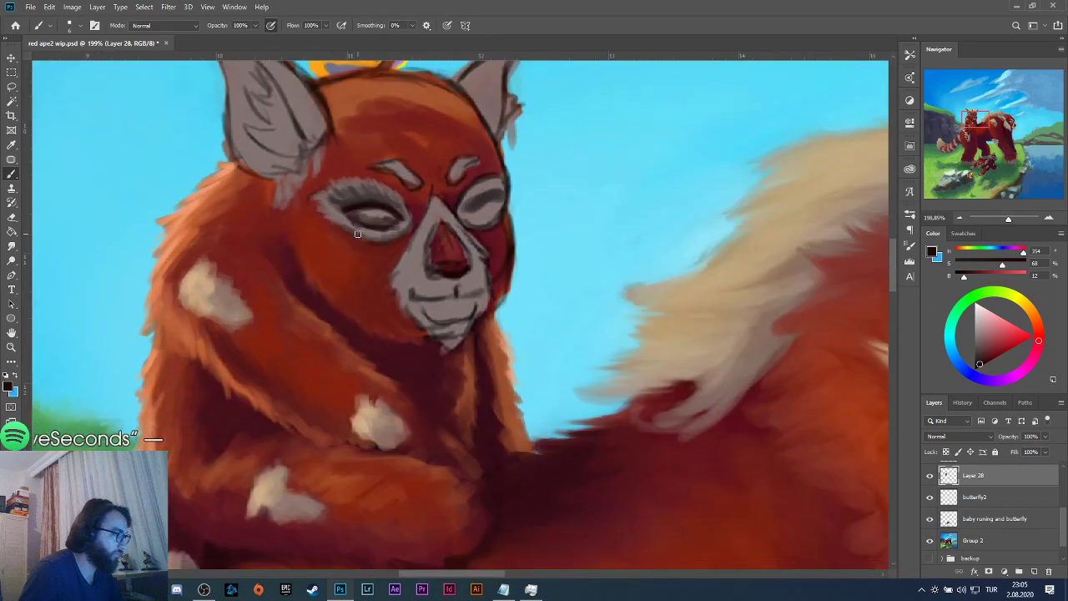
scroll(357, 233, "up", 3)
scroll(373, 209, "down", 1)
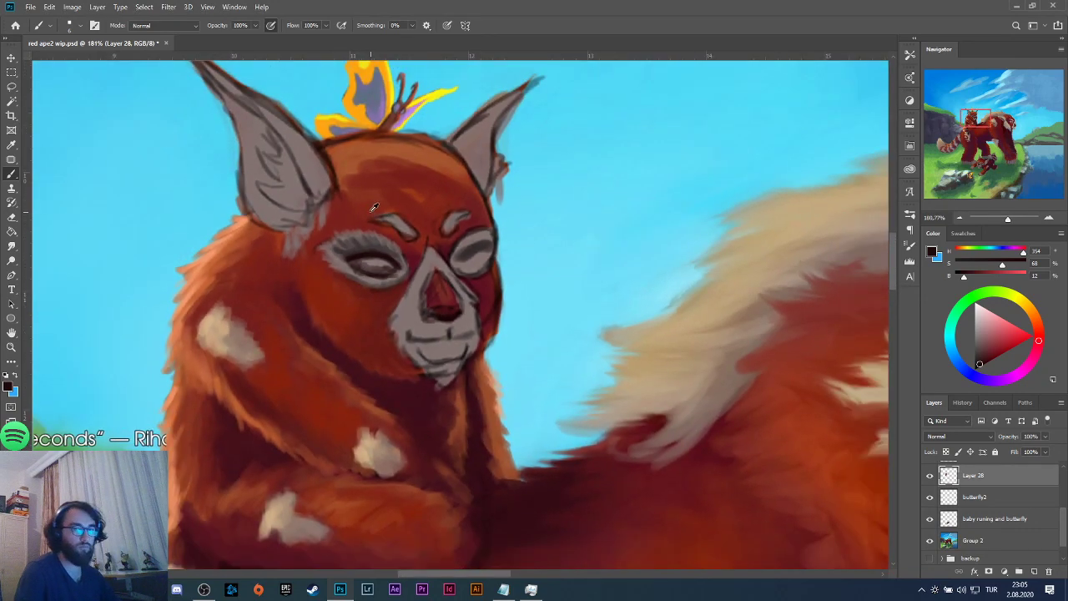
scroll(373, 209, "up", 1)
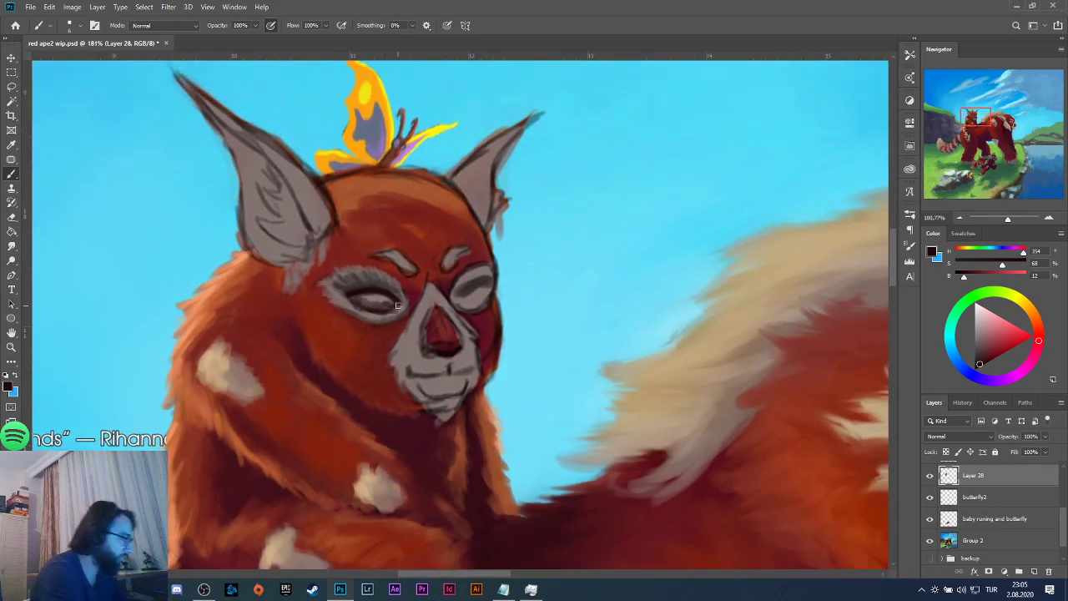
Reshape the near eye into a narrow, nearly closed lid line with greys and near-black red sampled around the eye.
left_click(346, 305, "alt")
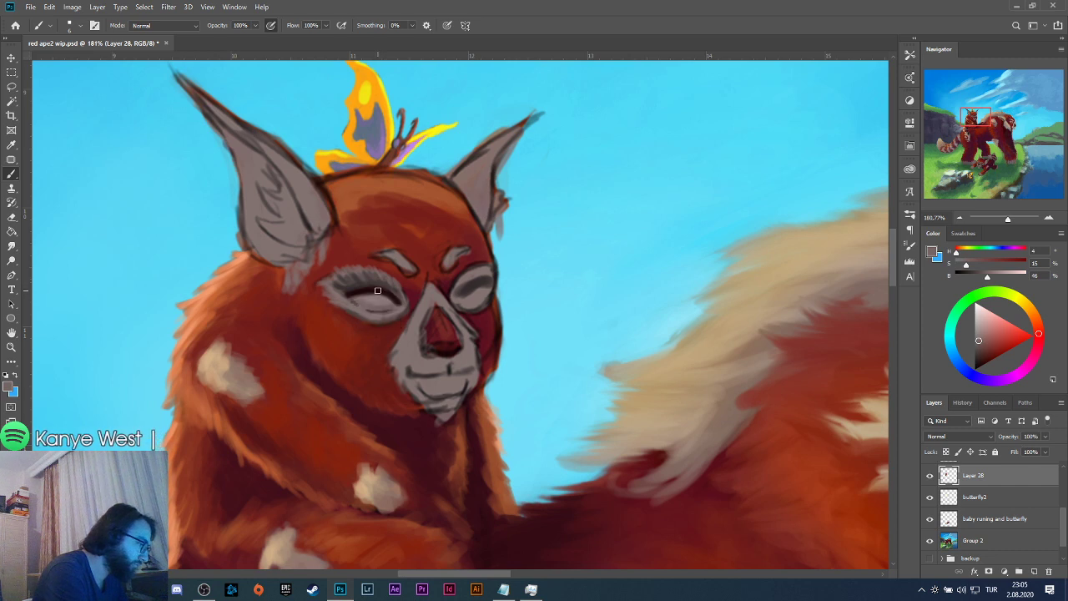
left_click(355, 307, "alt")
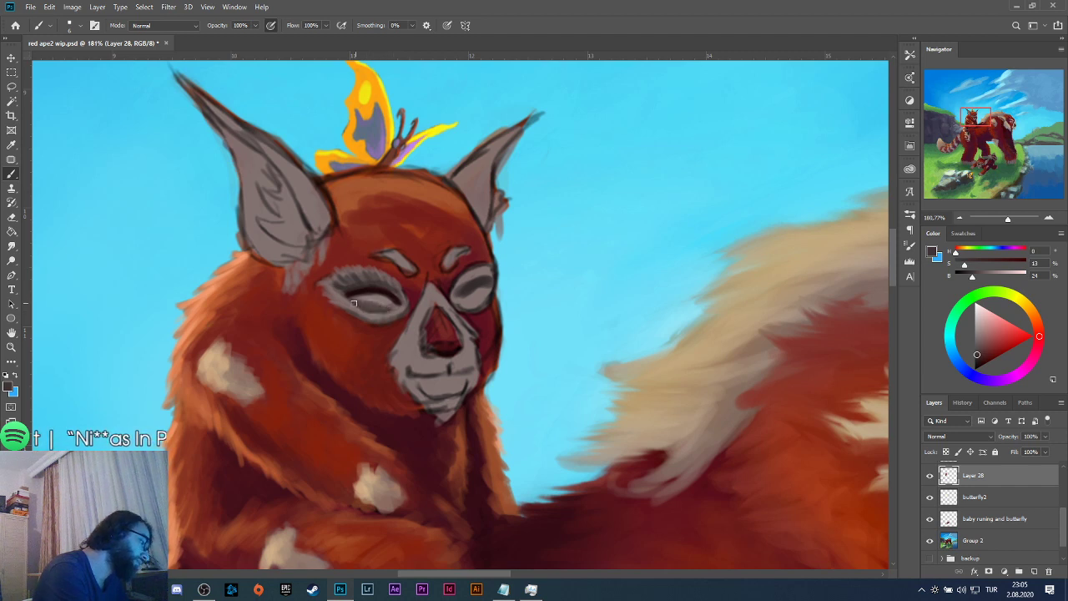
left_click(369, 294, "alt")
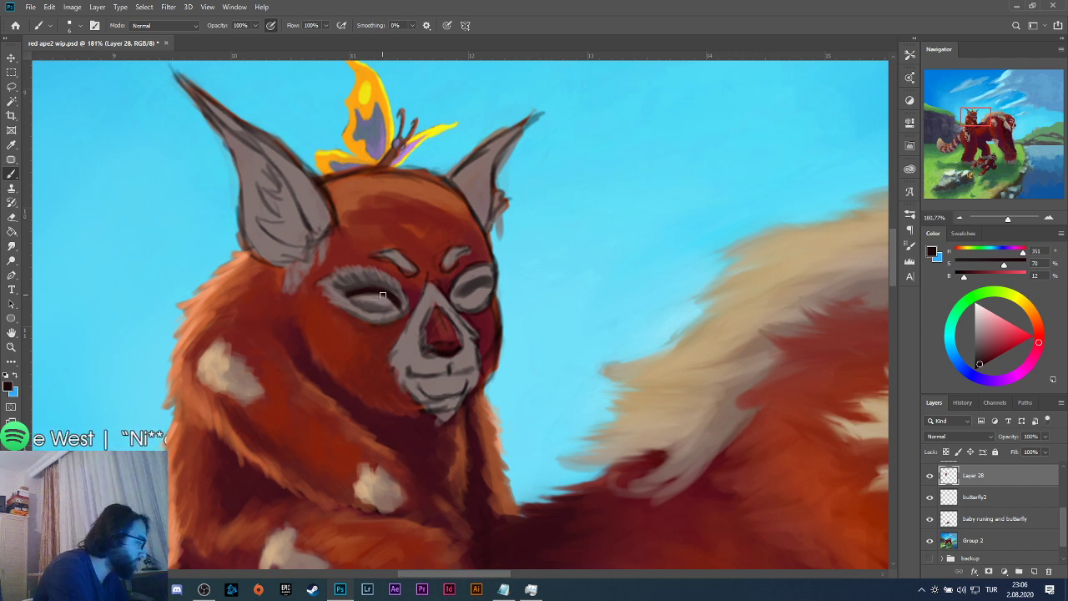
left_click(354, 310, "alt")
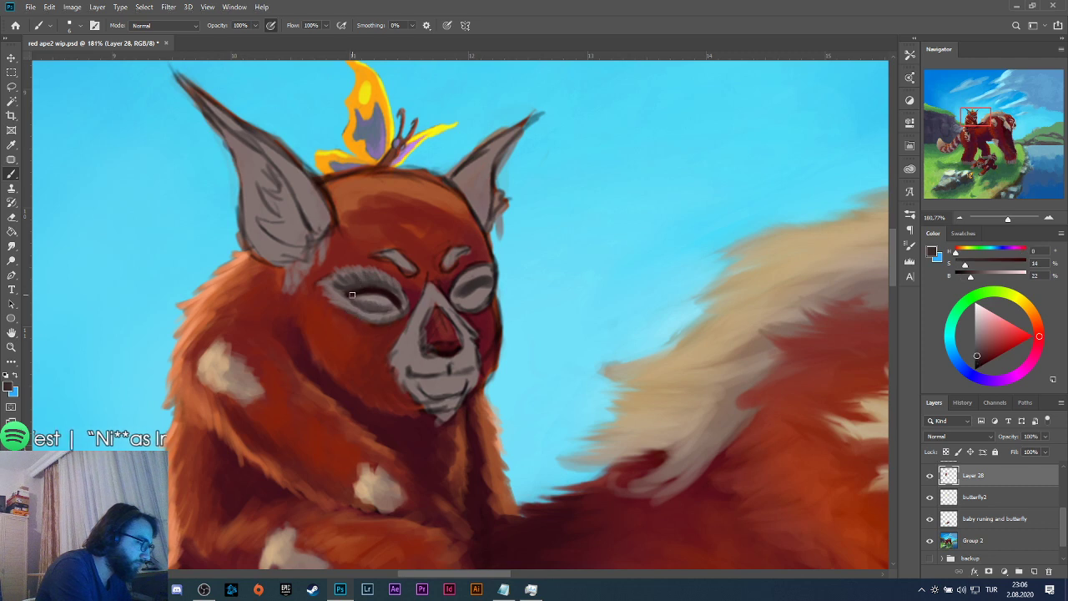
left_click(400, 307, "alt")
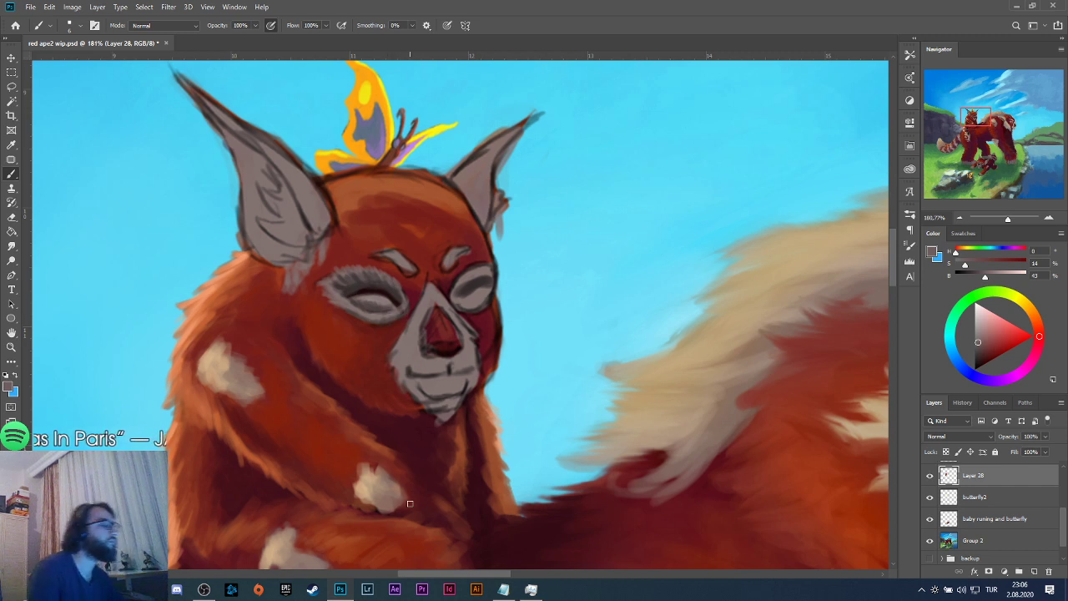
left_click(377, 325, "alt")
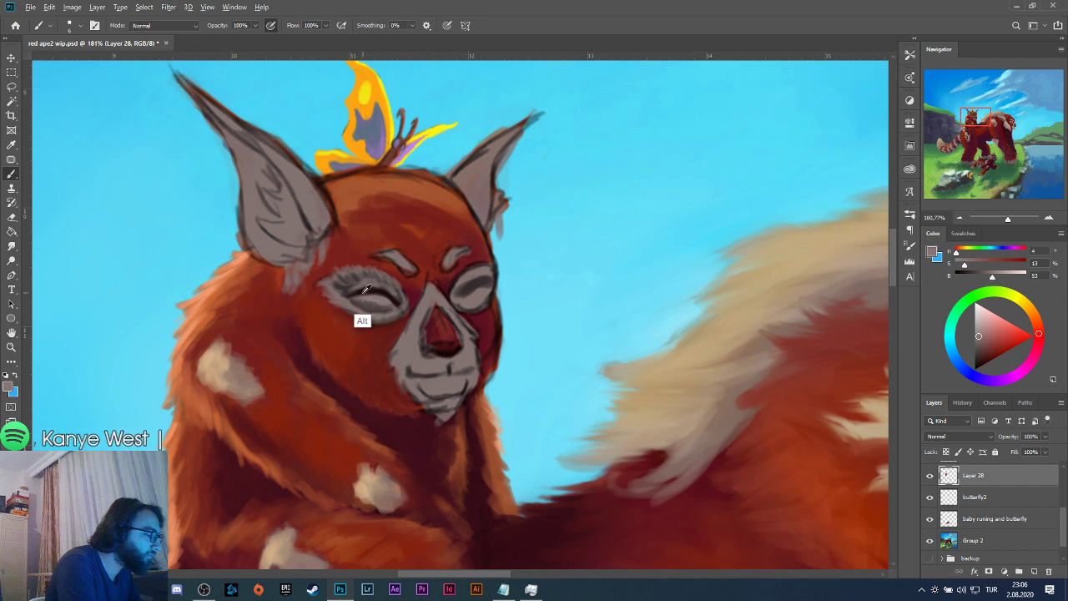
Blend the near eye's lid line and outer corner with warm greys and dark browns sampled around the eye.
left_click(359, 286, "alt")
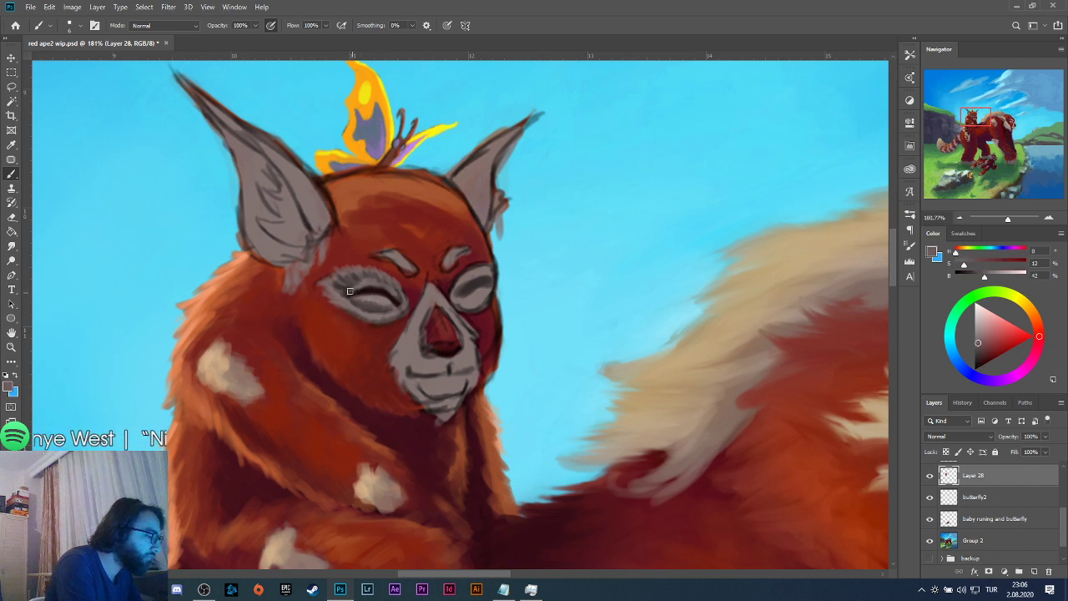
left_click(342, 287, "alt")
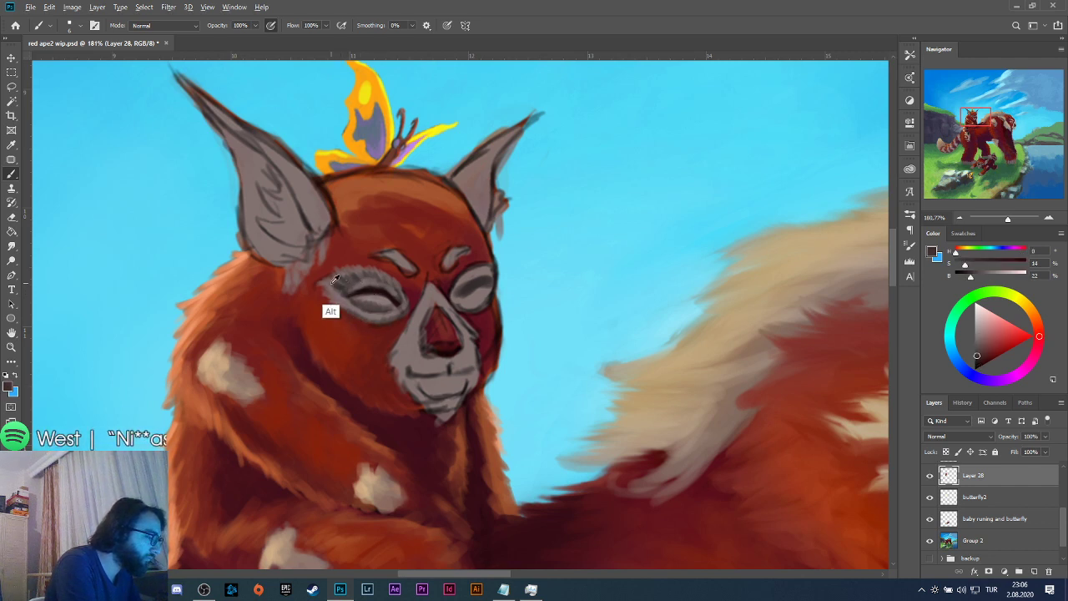
left_click(329, 285, "alt")
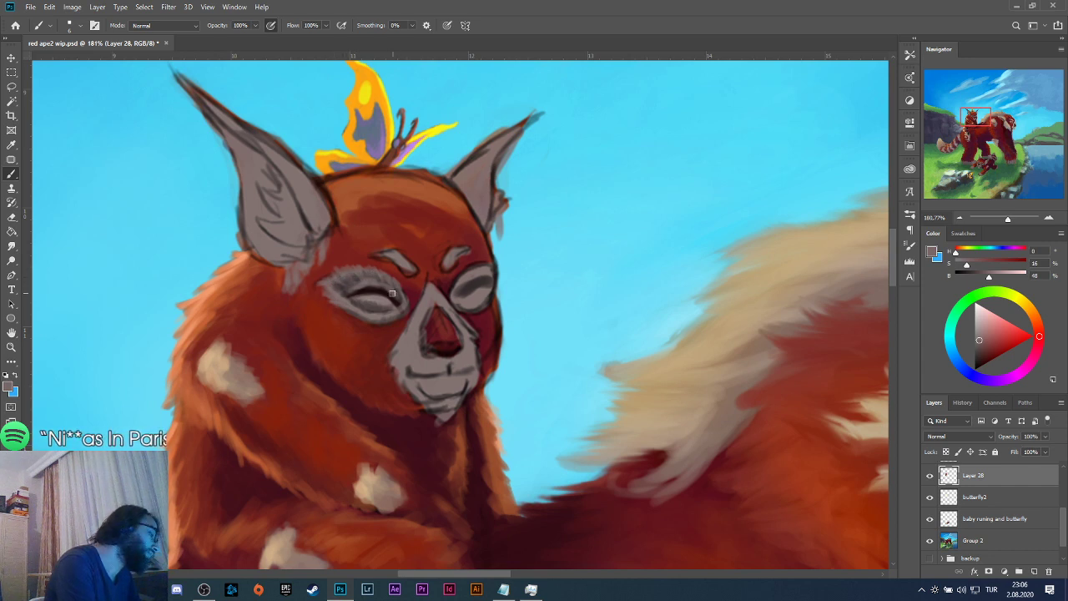
left_click(344, 316, "alt")
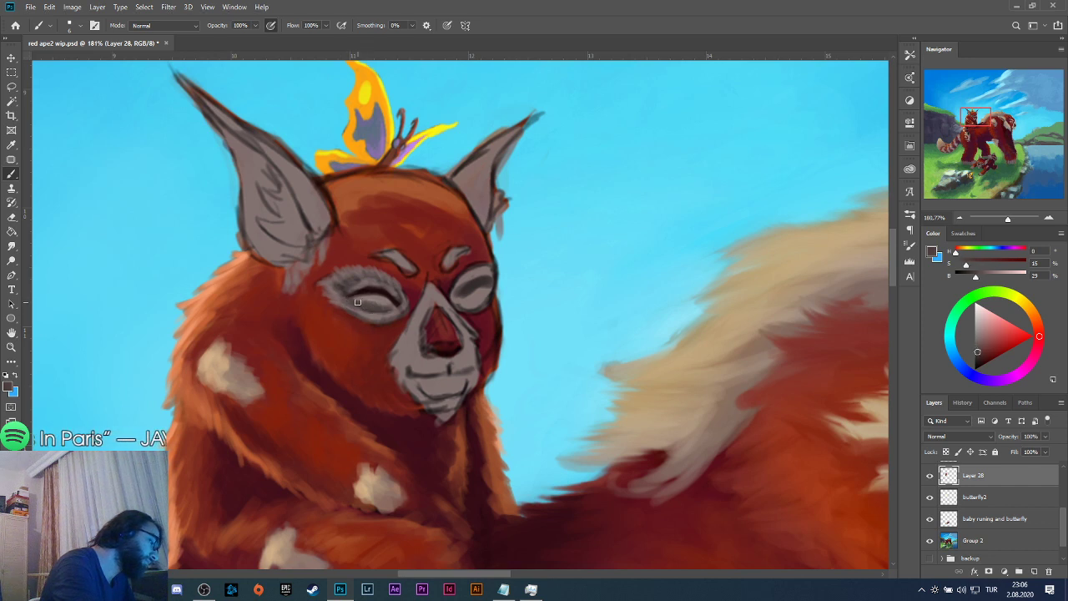
left_click(365, 291, "alt")
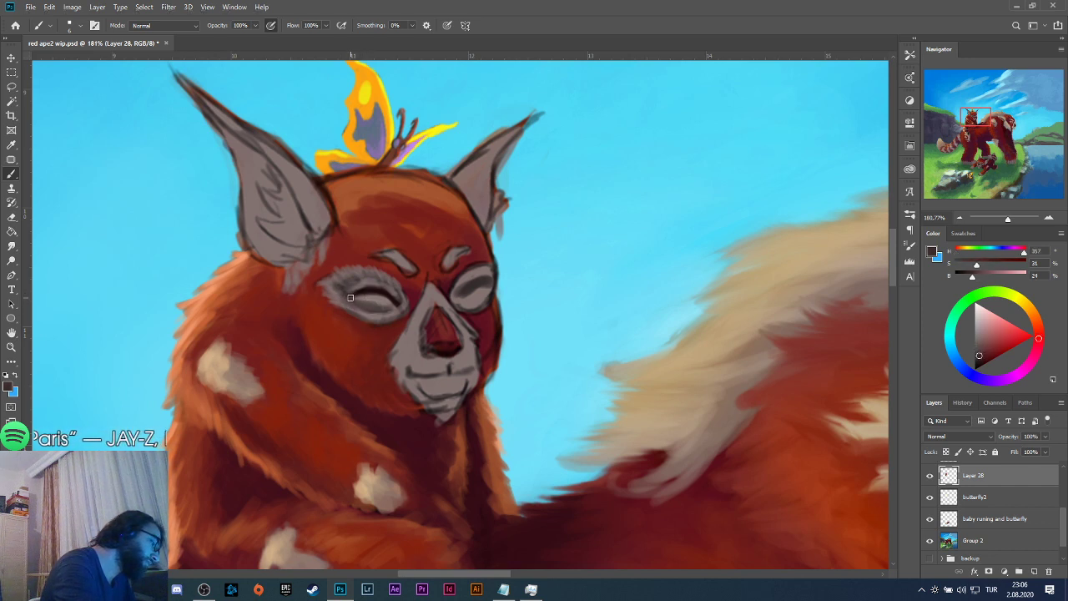
left_click(347, 293, "alt")
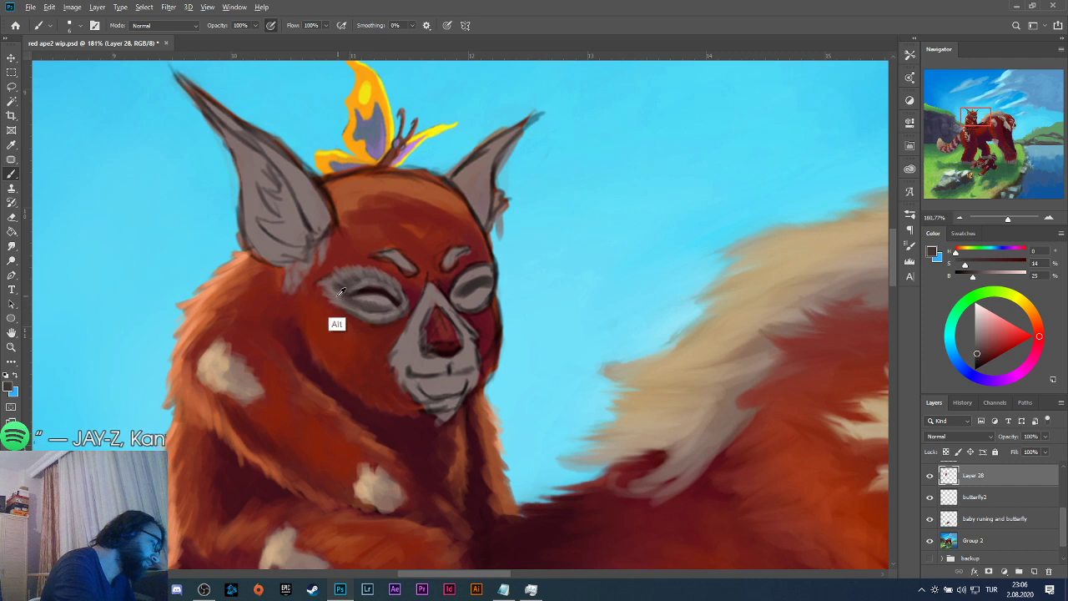
Soften the closed lid and the area just below it with lighter and darker greys sampled near the eye.
left_click(336, 318, "alt")
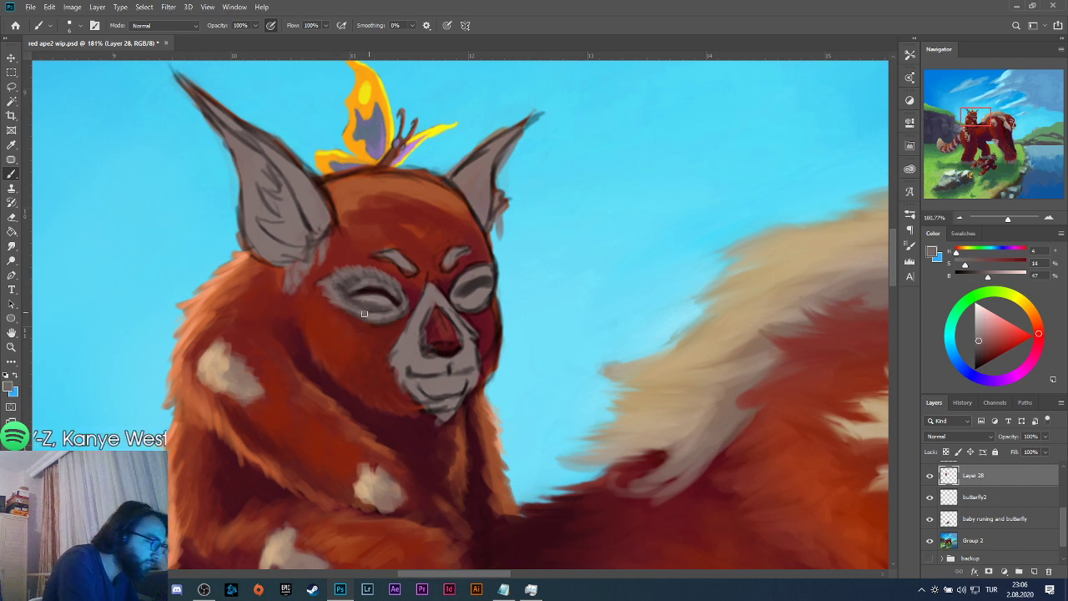
left_click(364, 302, "alt")
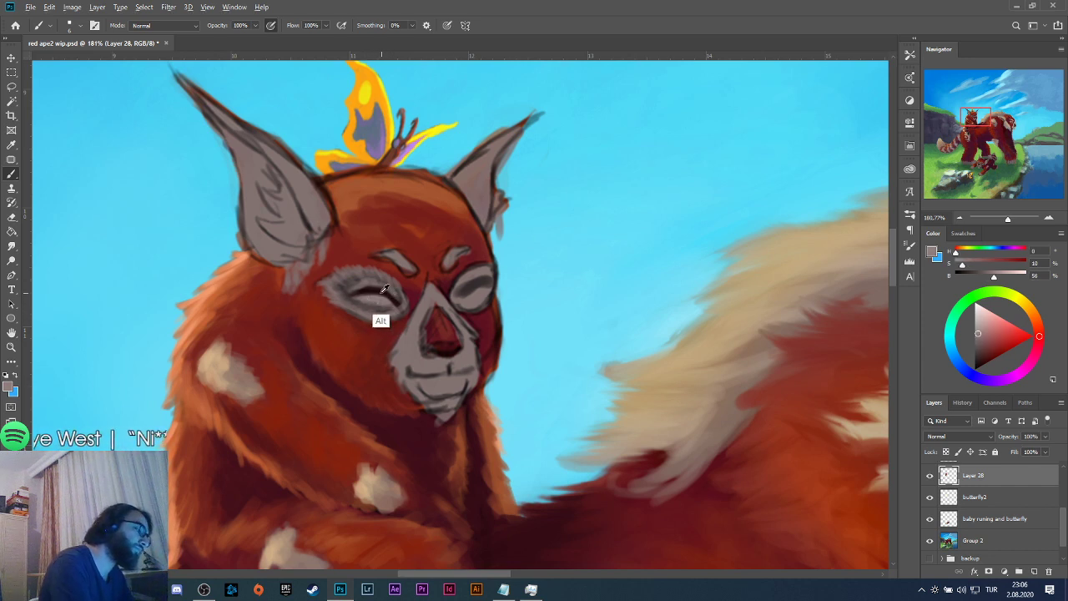
left_click(367, 284, "alt")
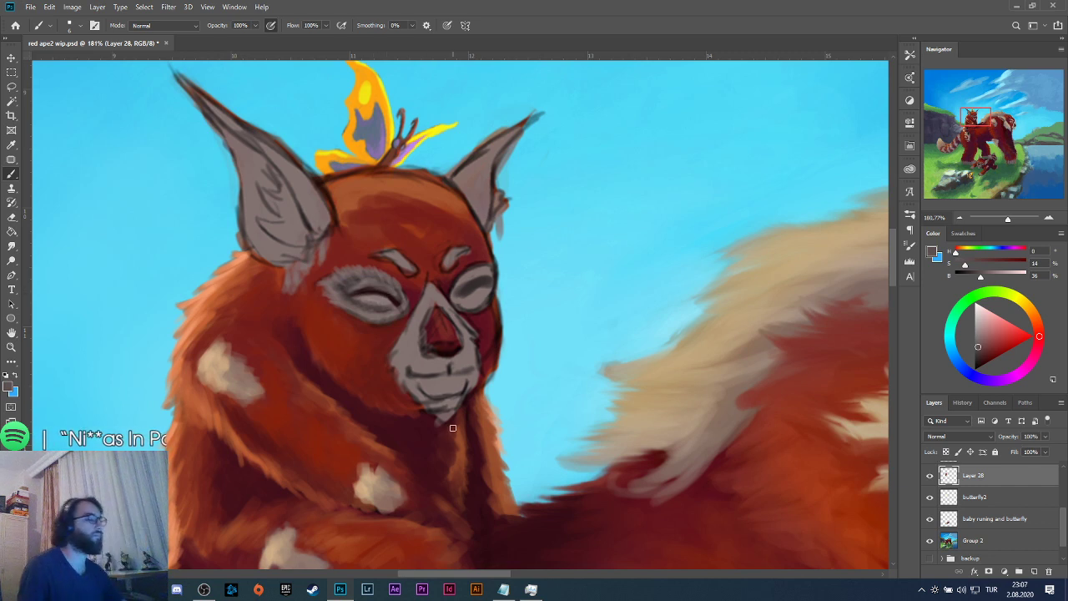
Strengthen the near eye's closed lid line in near-black at 4% brightness, using a 4 px brush.
left_click(390, 328, "alt")
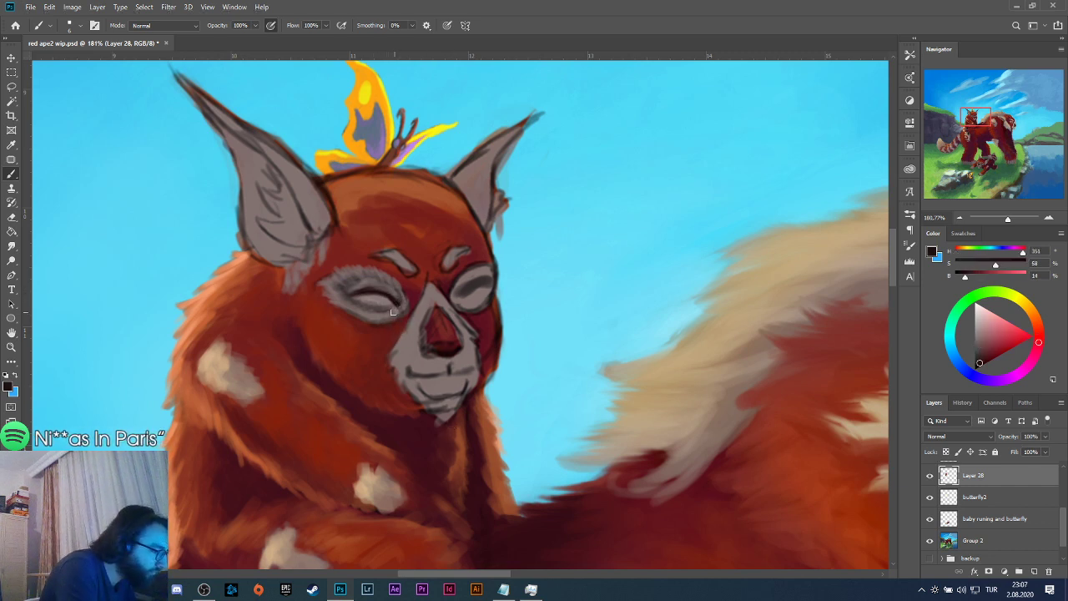
left_click_drag(964, 279, 958, 281)
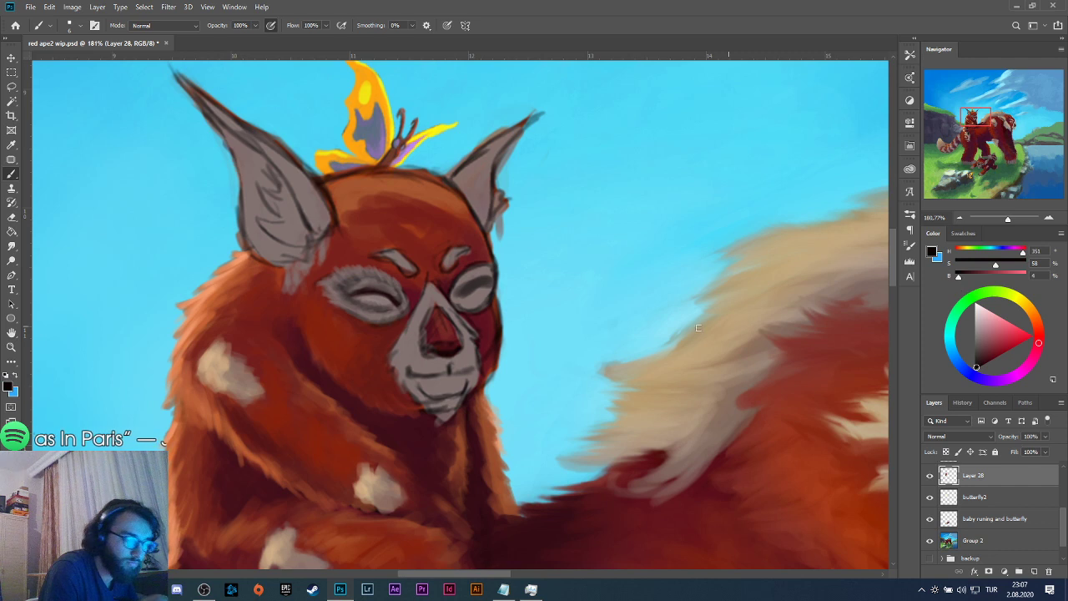
left_click(80, 27)
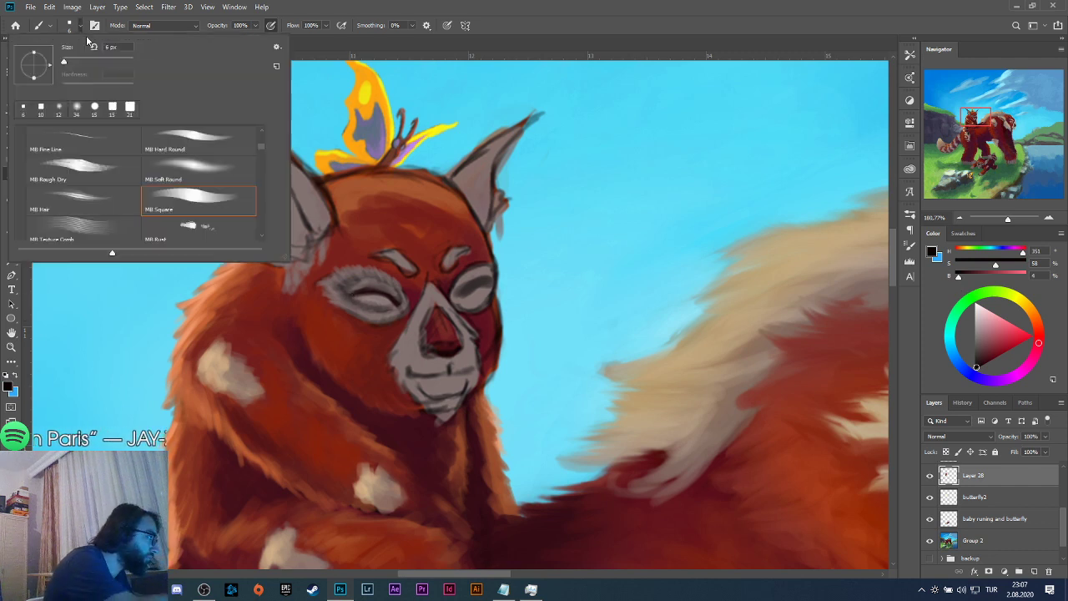
left_click(65, 63)
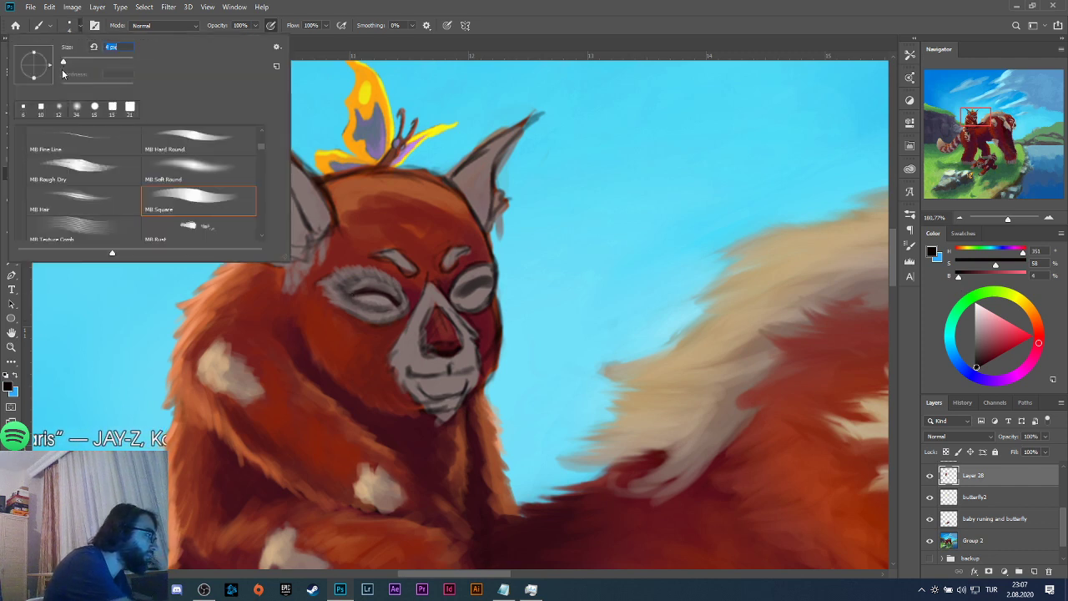
left_click(351, 291)
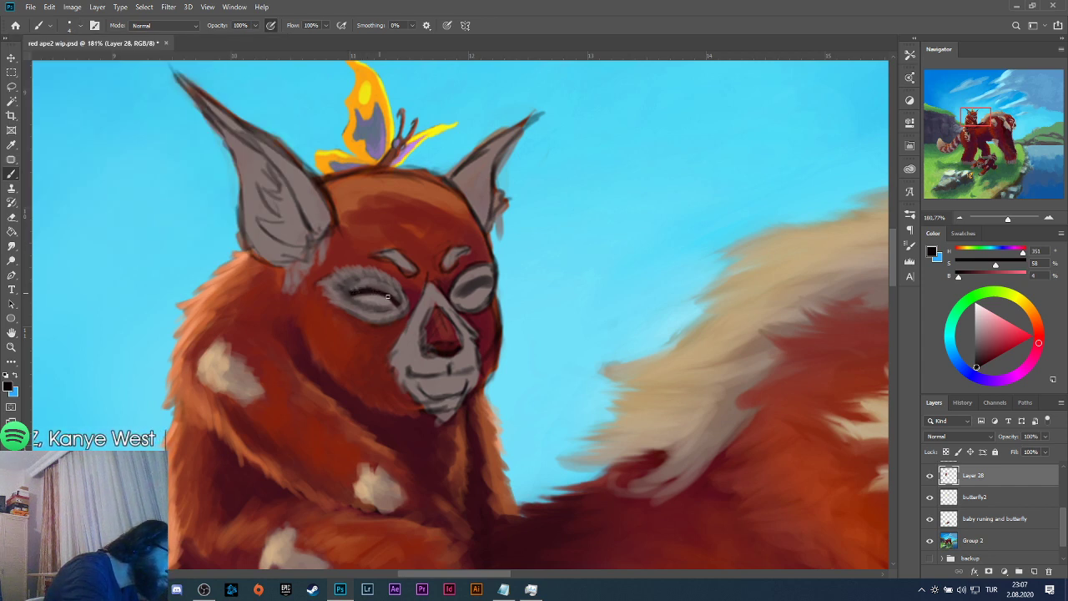
Refine the near eye's inner corner and the end of its lid line with sampled greys and near-black.
left_click(397, 305, "alt")
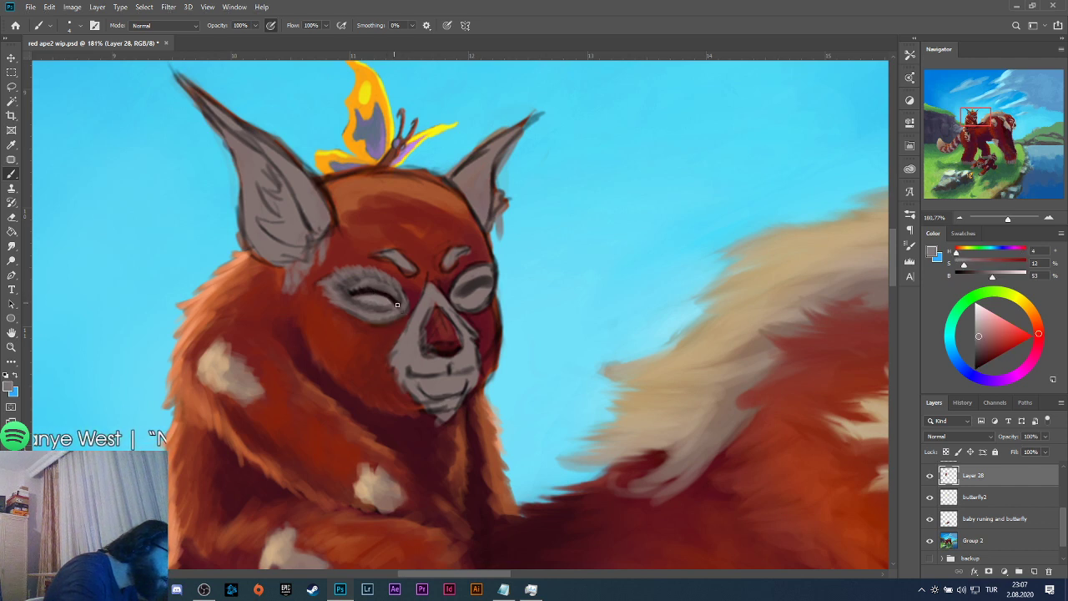
left_click(393, 295, "alt")
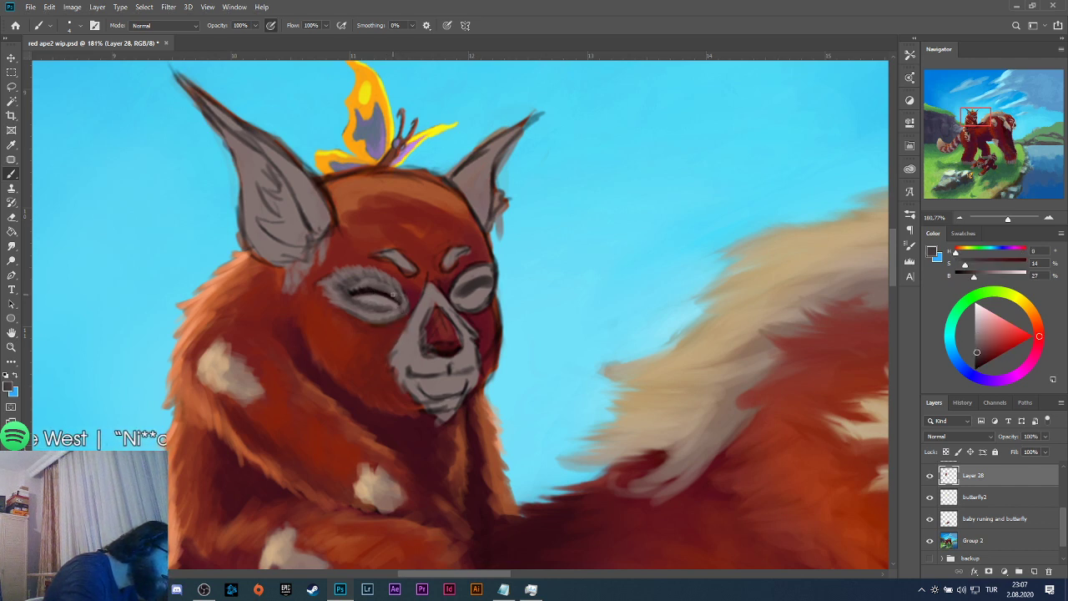
left_click(394, 298, "alt")
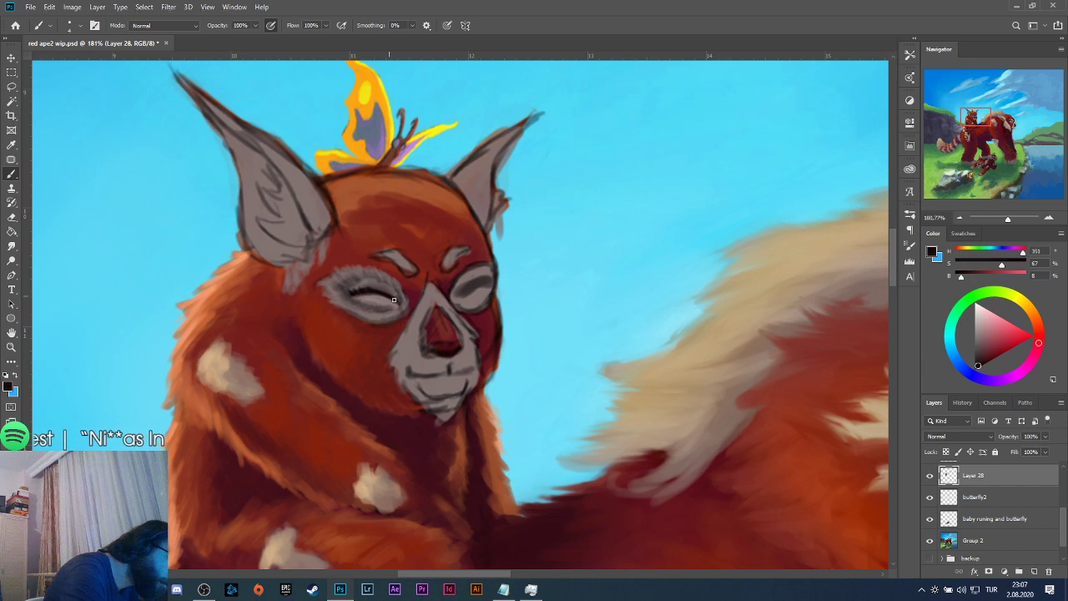
left_click(398, 337, "alt")
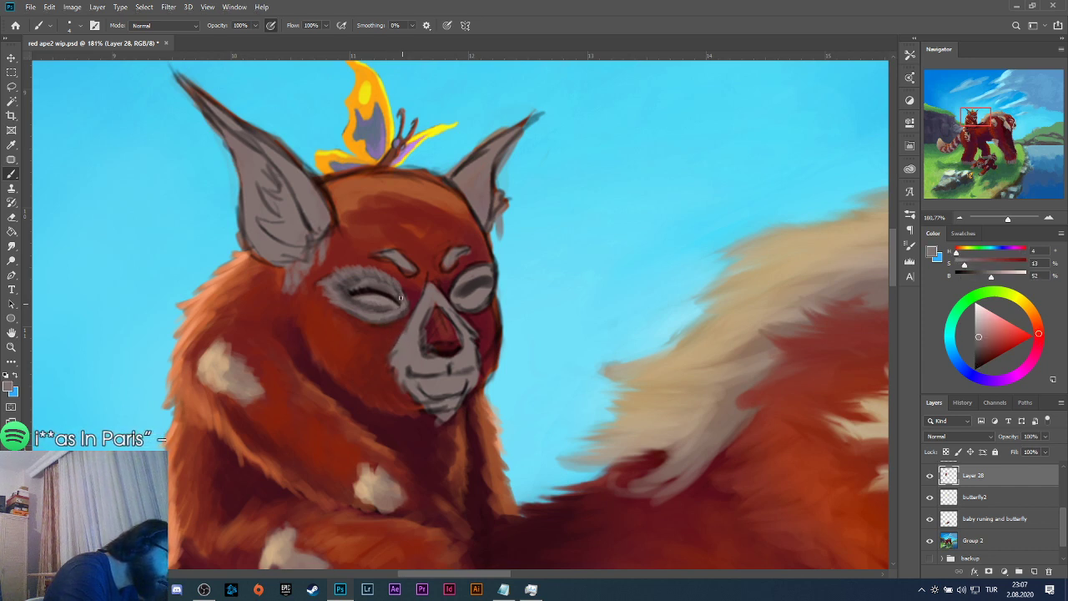
left_click(402, 321, "alt")
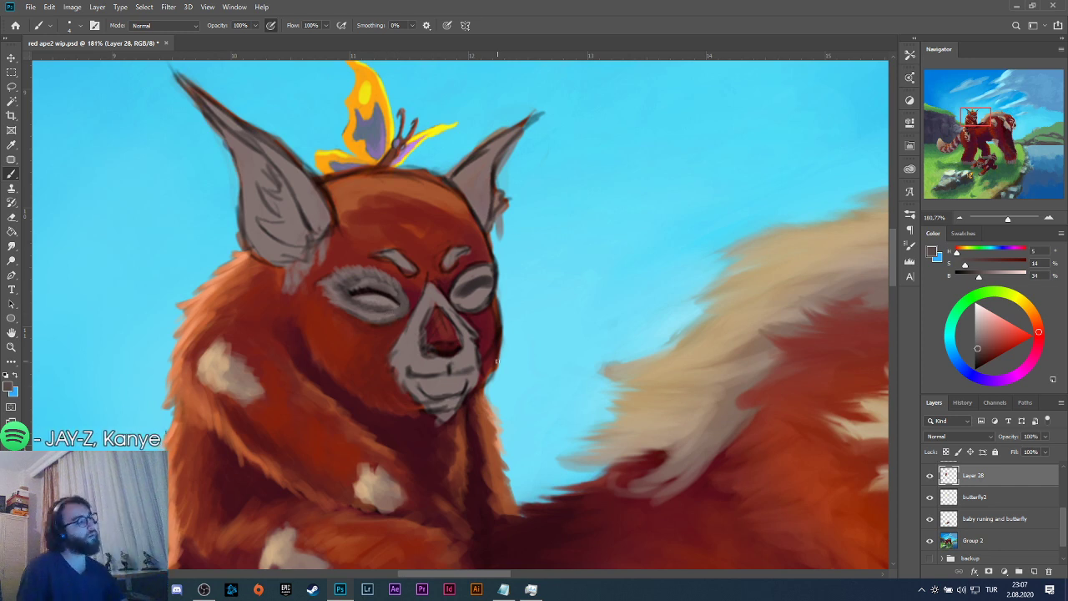
Shade the grey fur patch around the near eye, below and above the lid line, with sampled mid and dark greys.
left_click(377, 313, "alt")
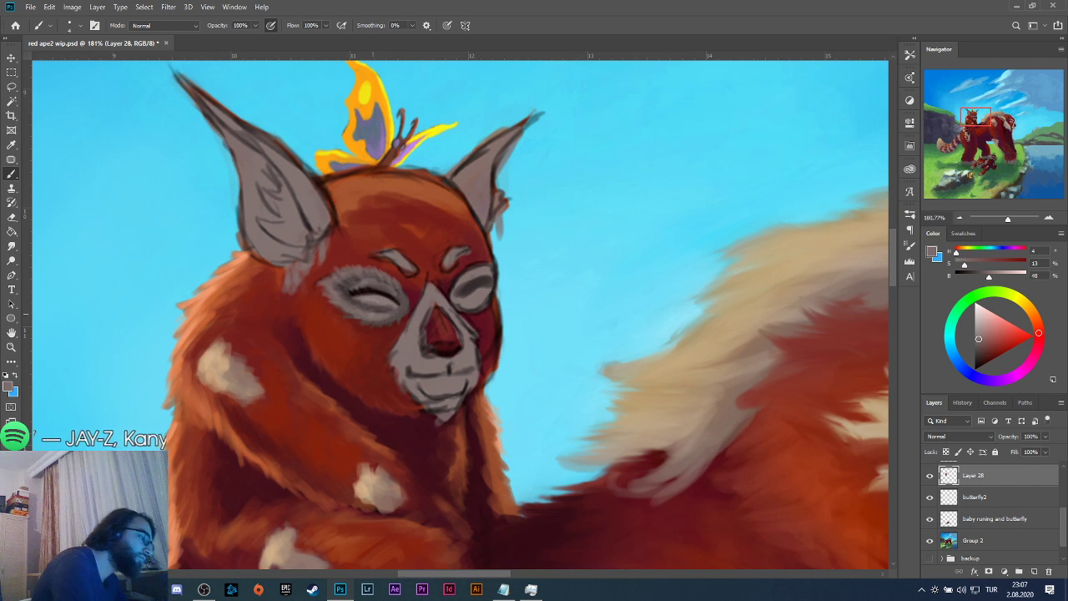
left_click(371, 278, "alt")
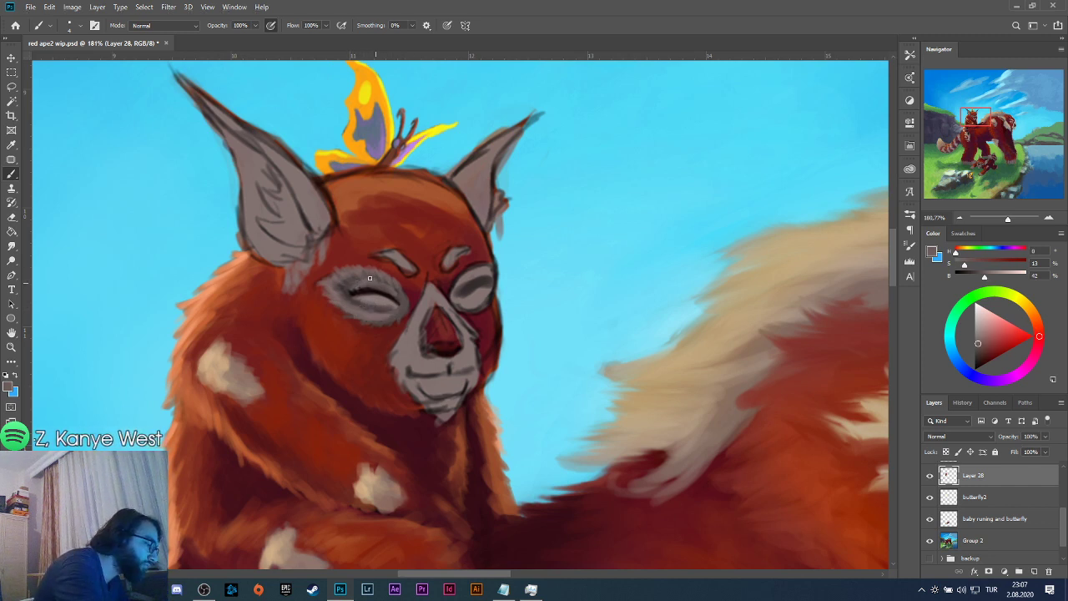
left_click(351, 278, "alt")
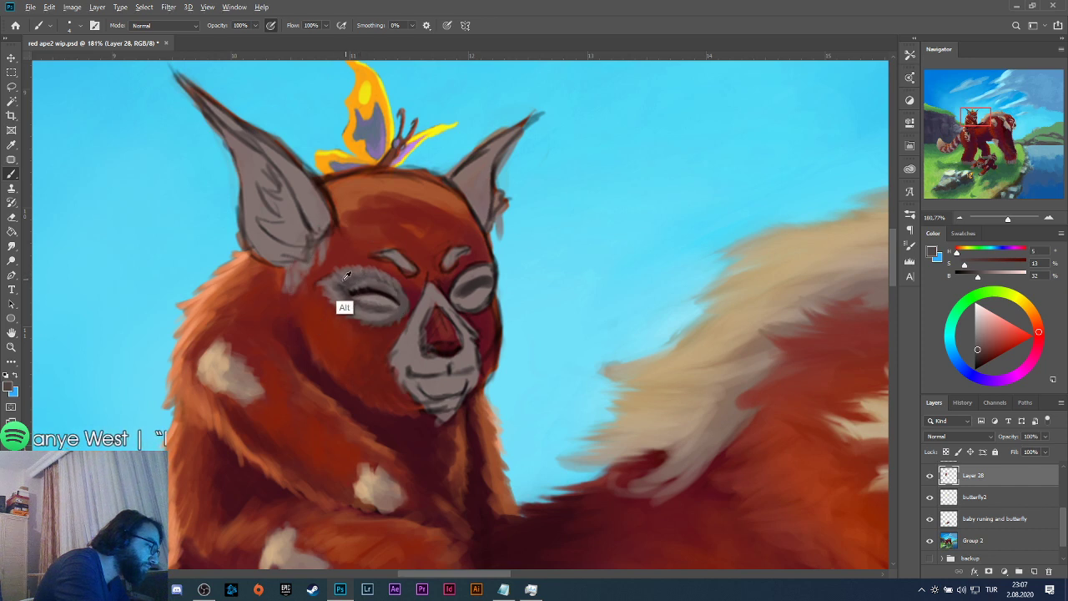
Shade the grey fur around the small creature's larger closed eye with sampled grey-brown and dark tones.
left_click(327, 309, "alt")
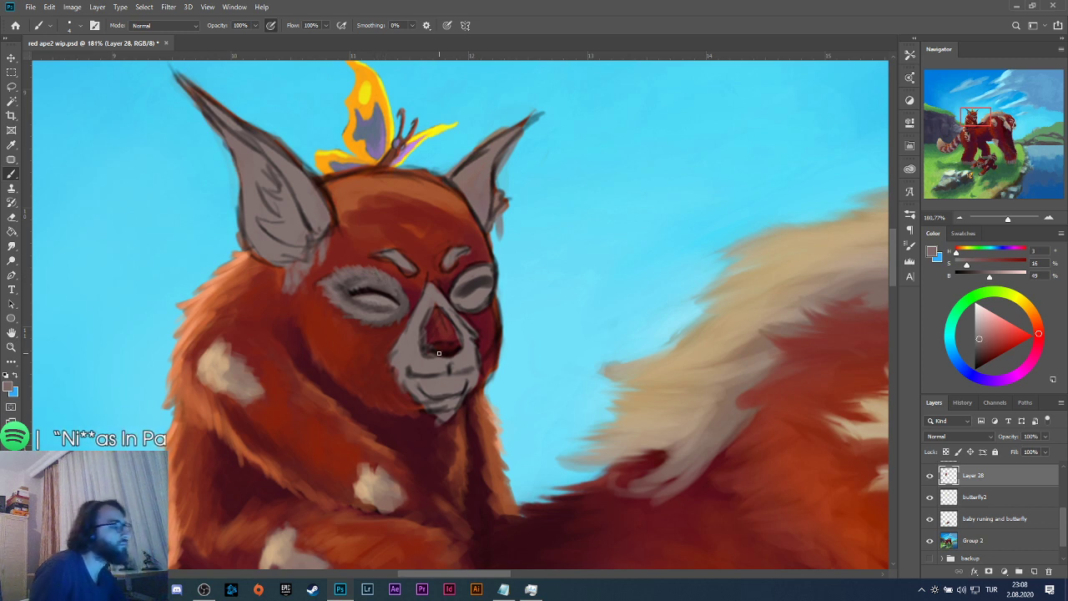
left_click(345, 310, "alt")
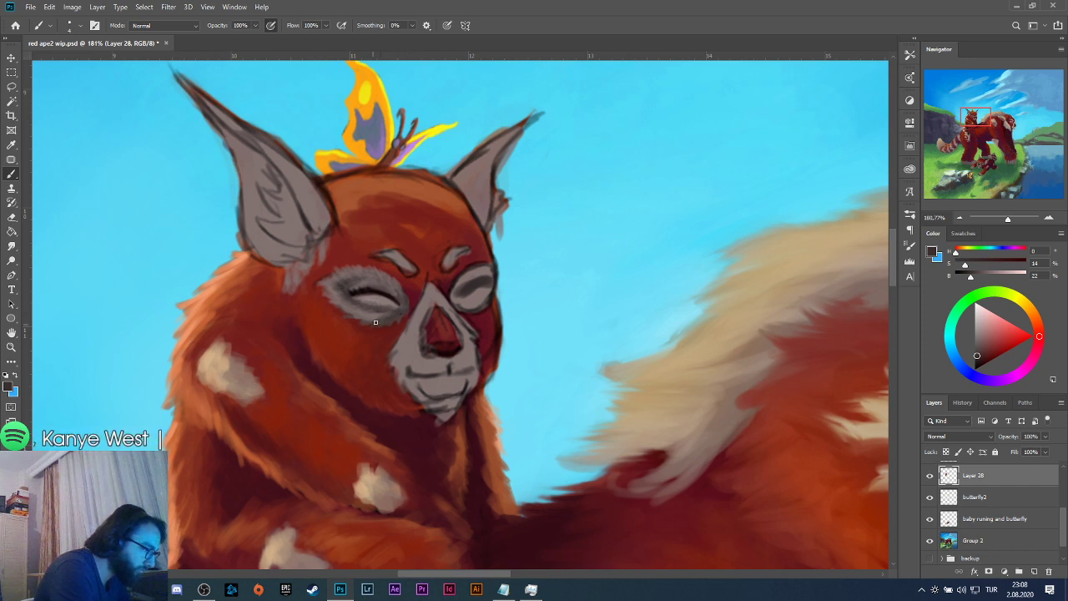
scroll(492, 354, "down", 5)
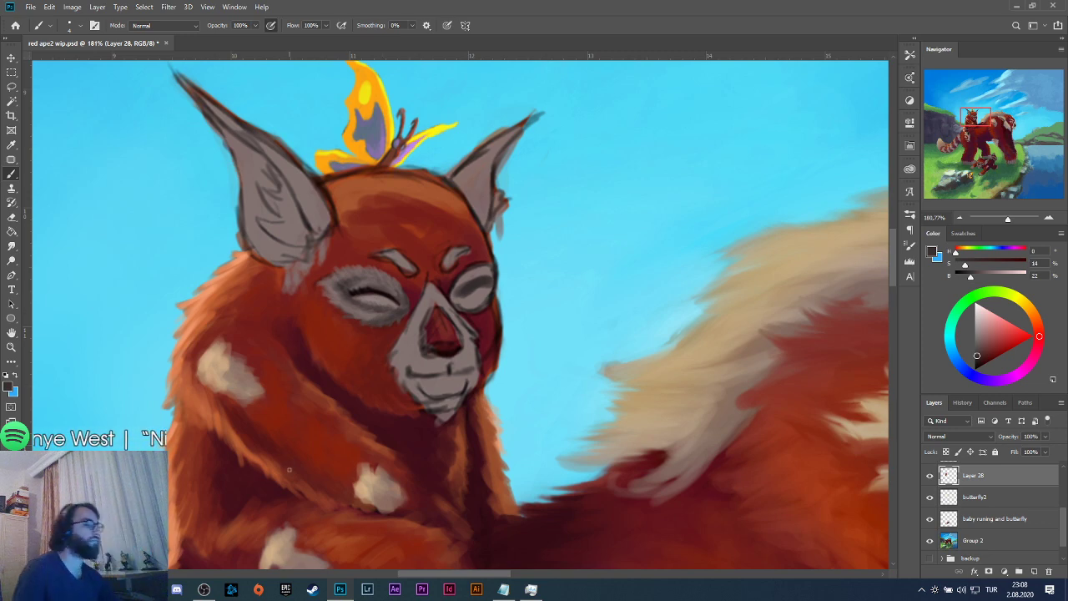
scroll(478, 365, "down", 2)
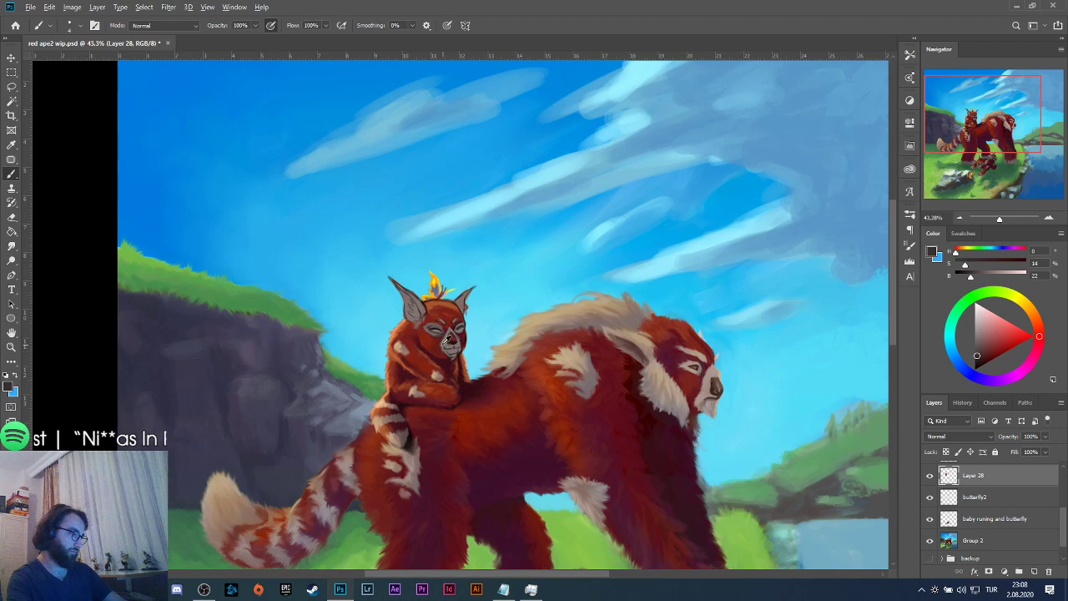
Blend the lower lid and lower fur edge of the larger eye patch with sampled mid-grey tones.
scroll(446, 337, "up", 9)
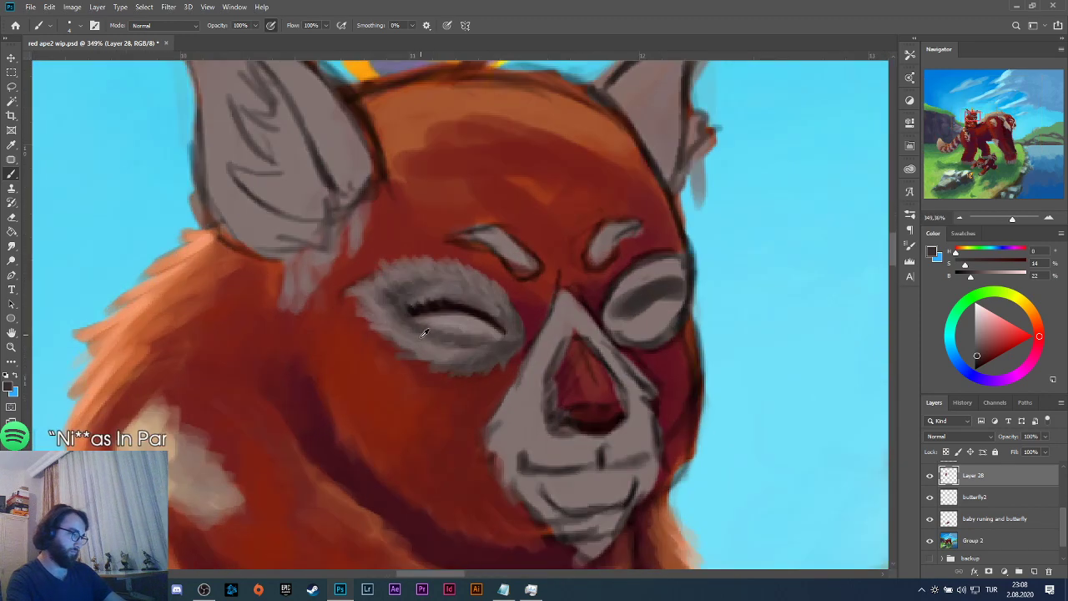
left_click(417, 335, "alt")
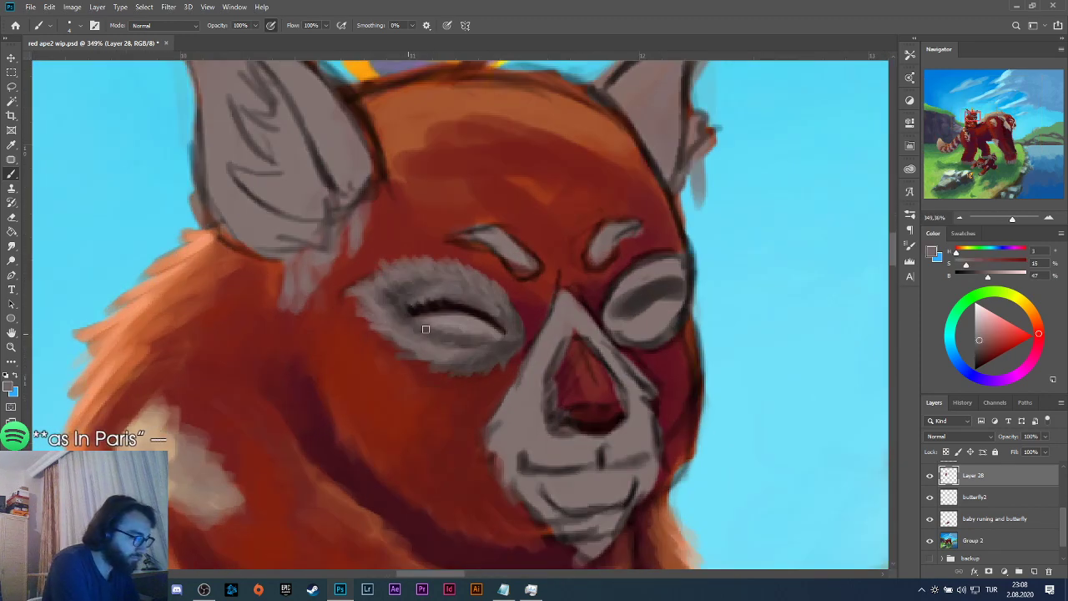
mouse_move(425, 329)
left_mouse_down()
mouse_move(488, 352)
mouse_move(429, 343)
left_mouse_up()
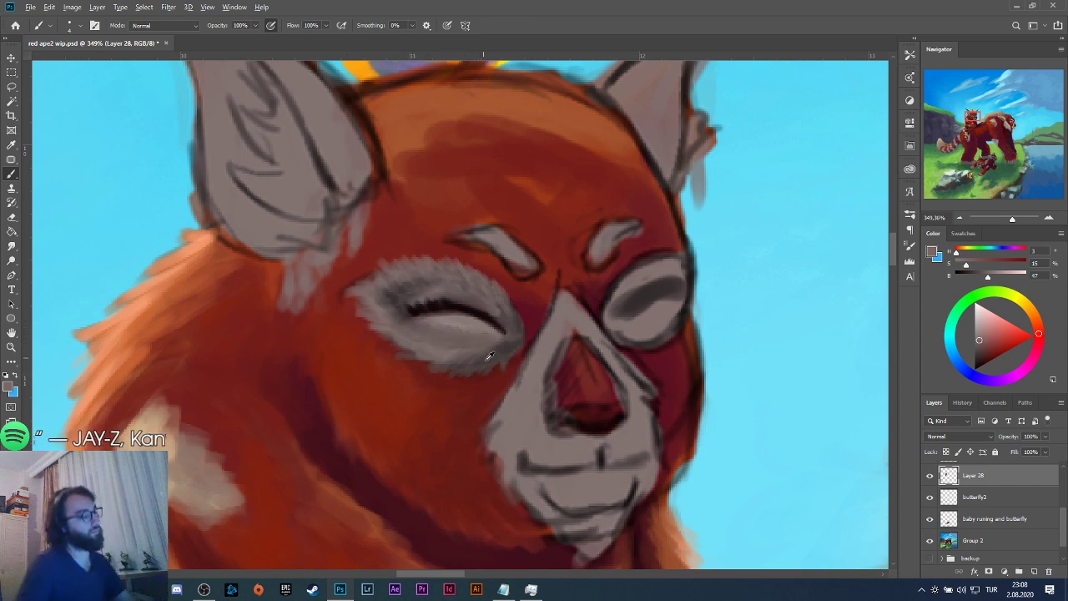
scroll(488, 356, "up", 1)
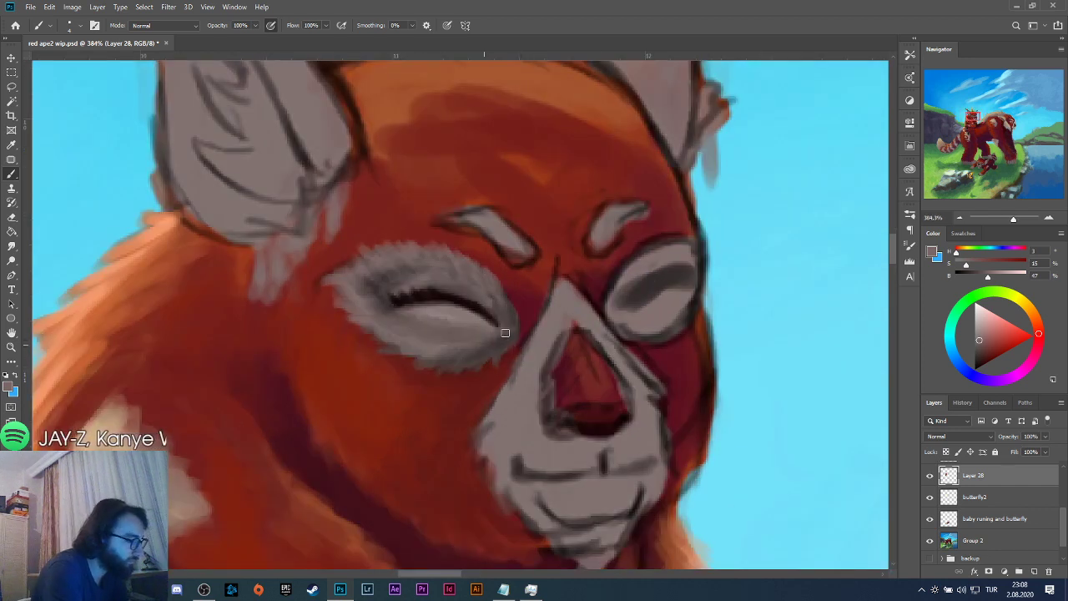
left_click_drag(493, 337, 454, 348)
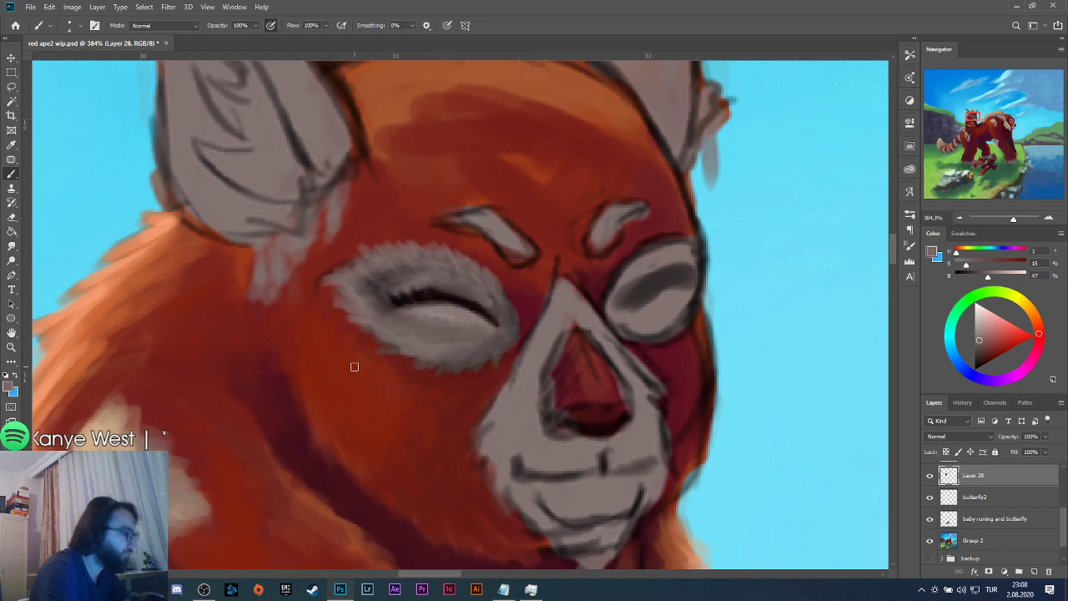
left_click(429, 353, "alt")
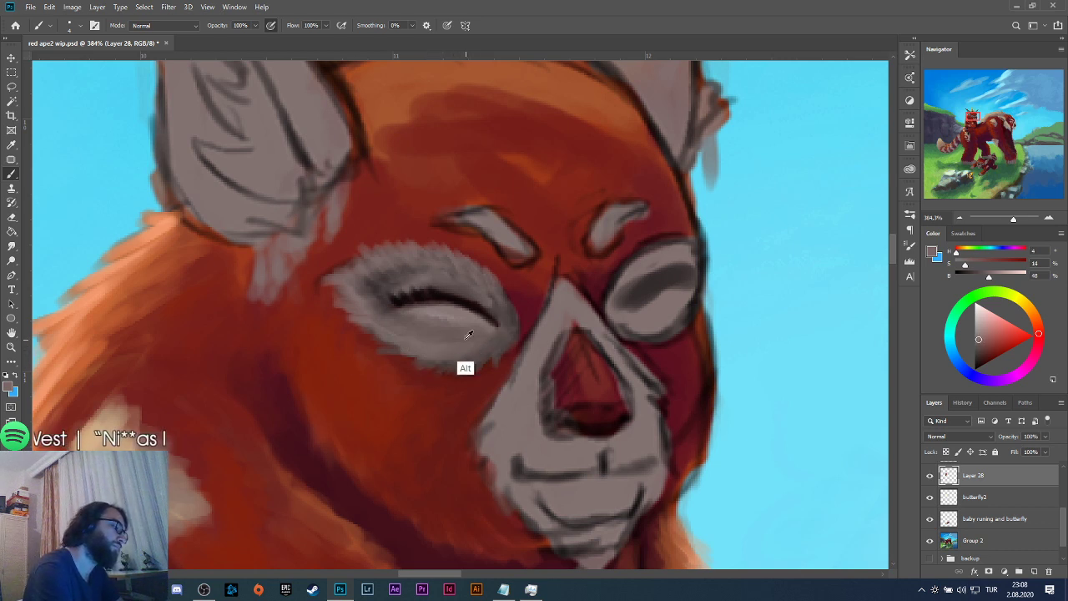
left_click(464, 364, "alt")
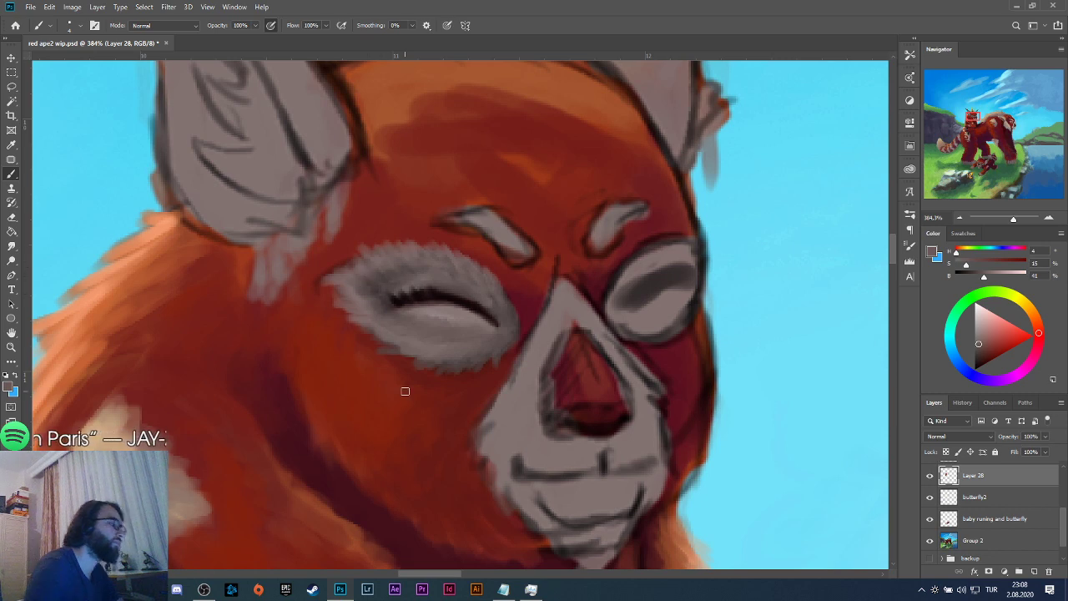
Examine the small creature's eye patch and face up close and against the whole painting.
scroll(552, 327, "down", 10)
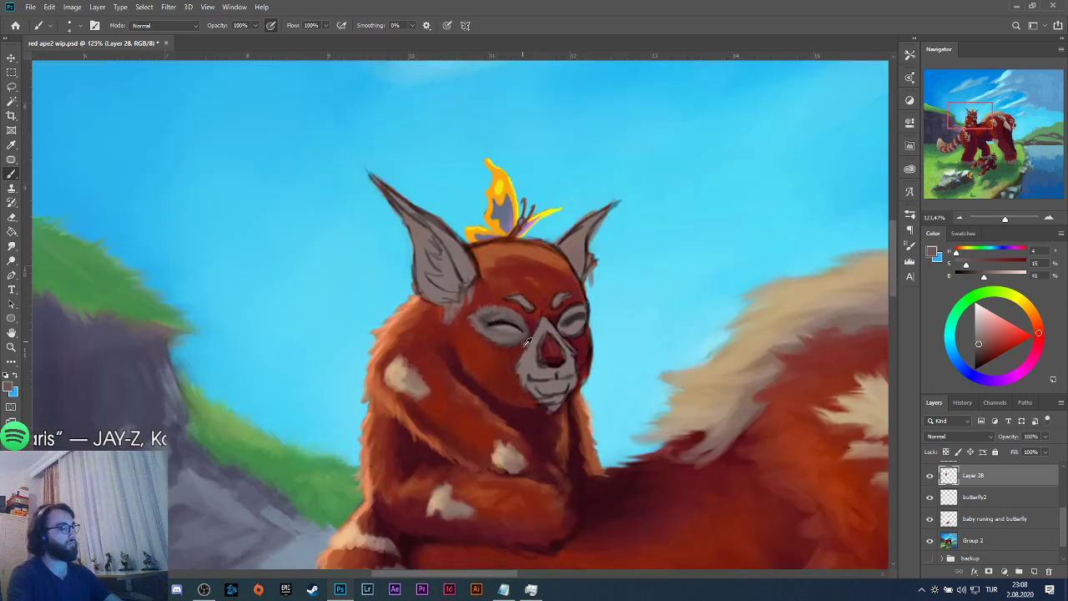
scroll(575, 307, "down", 5)
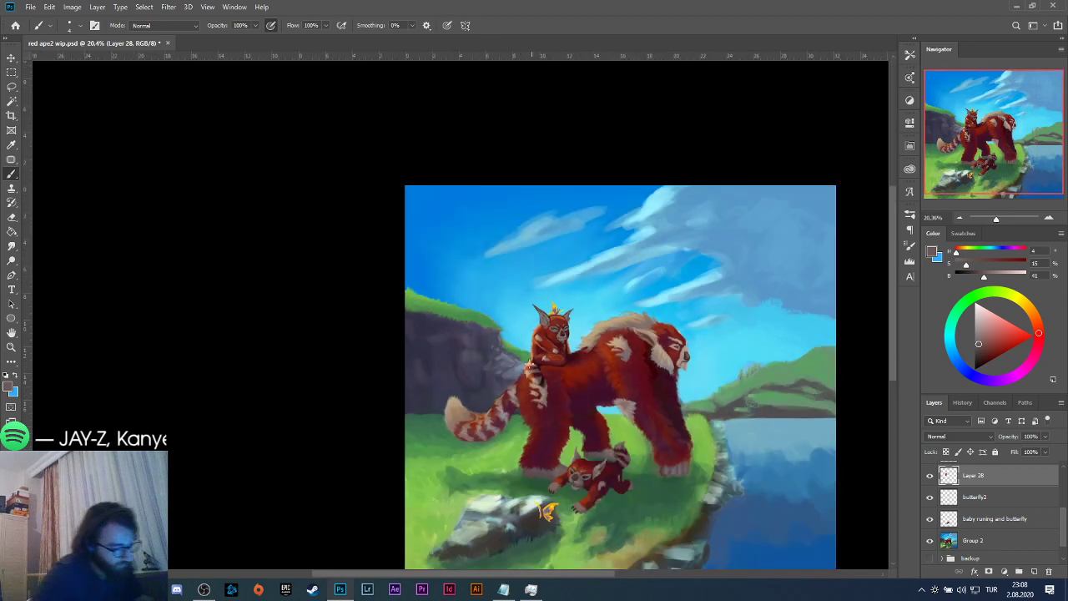
scroll(738, 432, "up", 3)
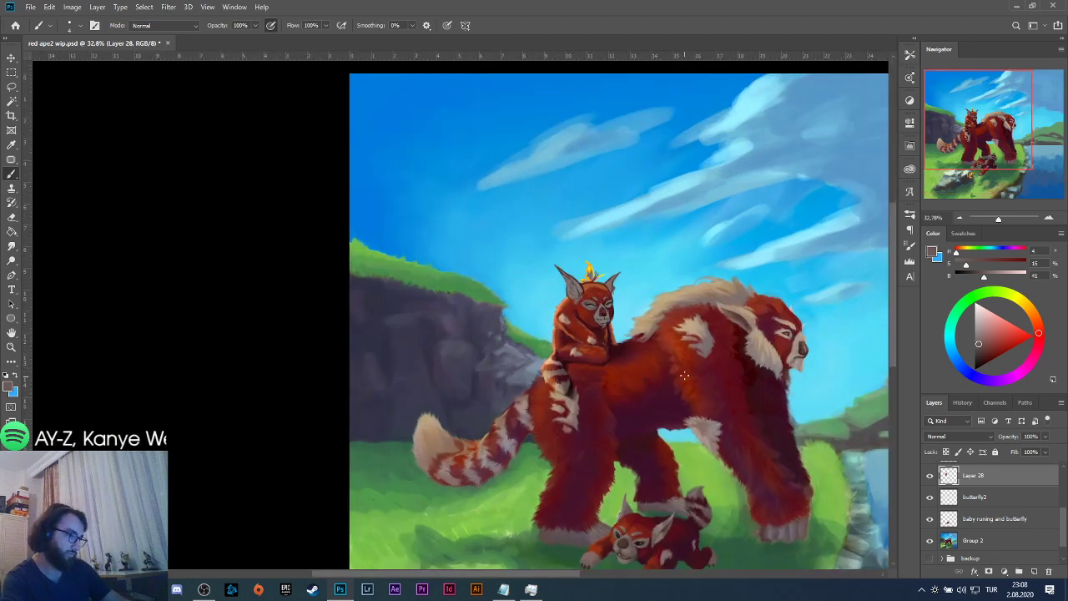
scroll(634, 297, "up", 2)
scroll(631, 303, "down", 4)
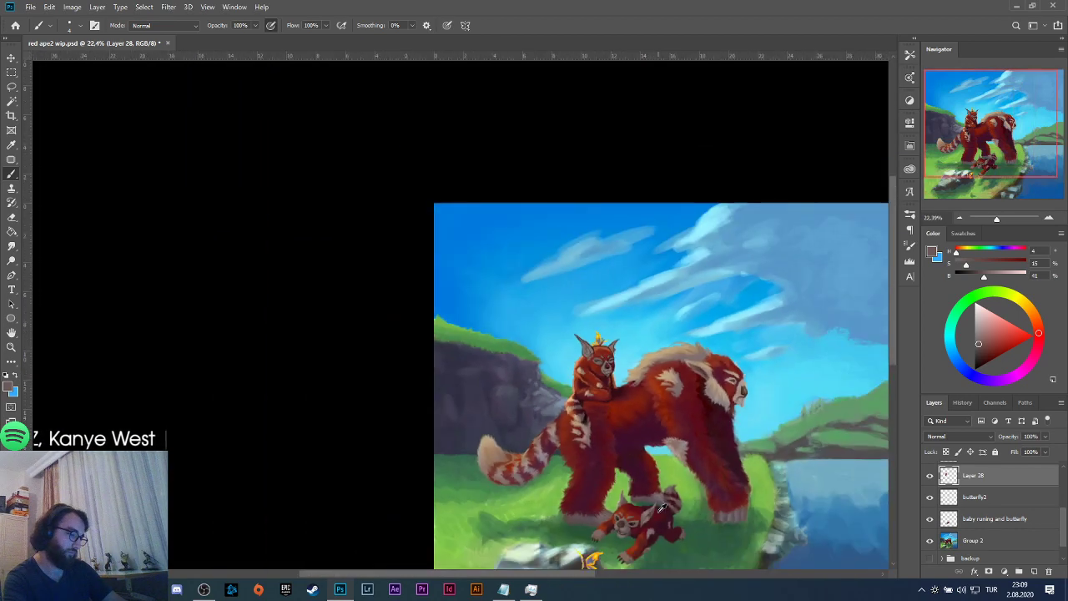
scroll(588, 319, "up", 4)
scroll(588, 319, "up", 10)
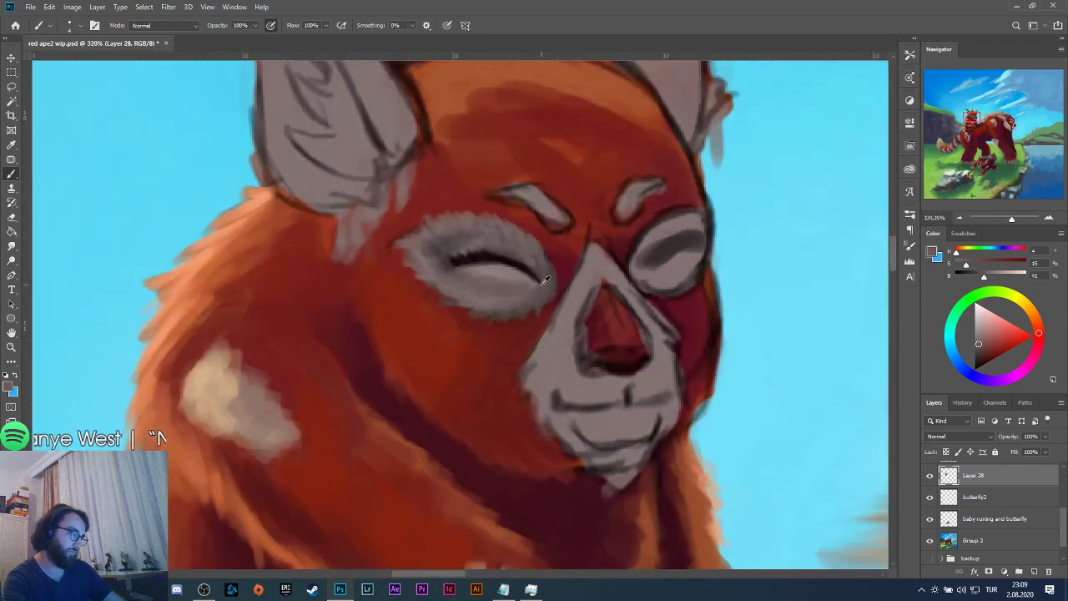
scroll(607, 403, "down", 5)
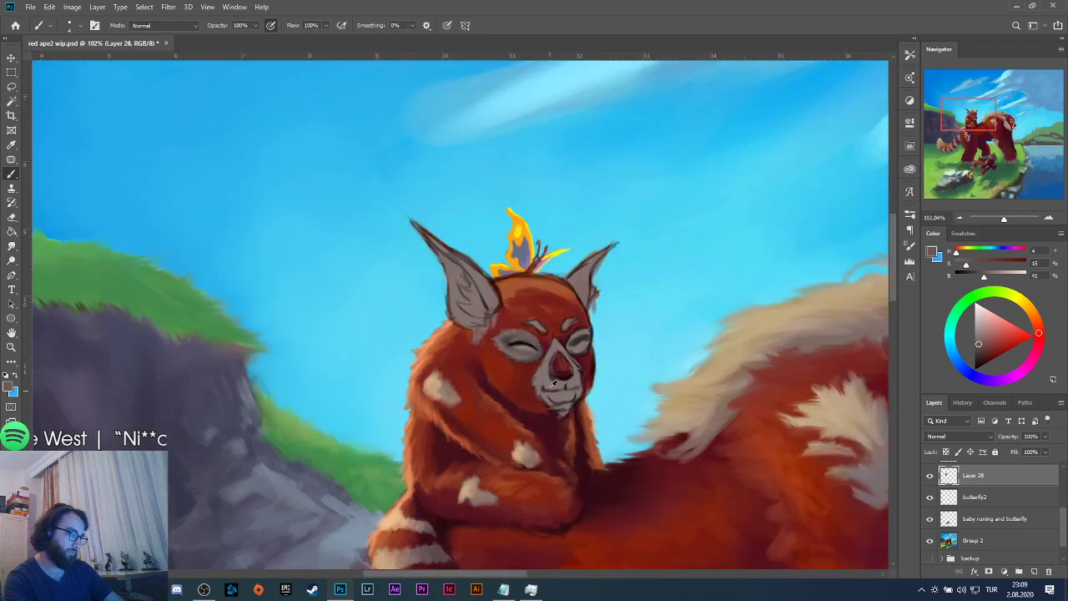
scroll(546, 376, "up", 5)
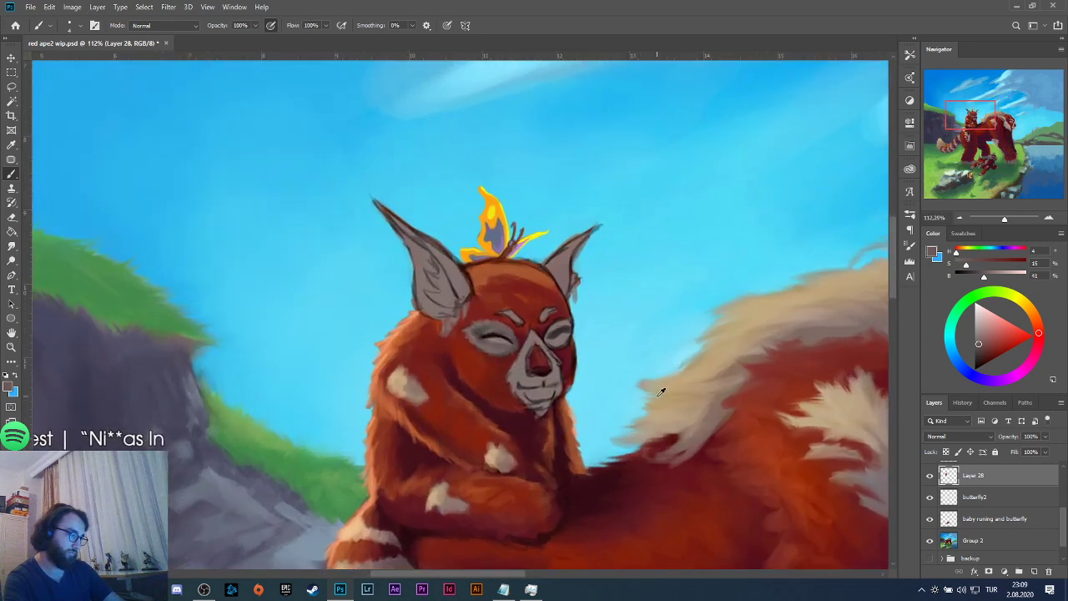
scroll(551, 343, "up", 1)
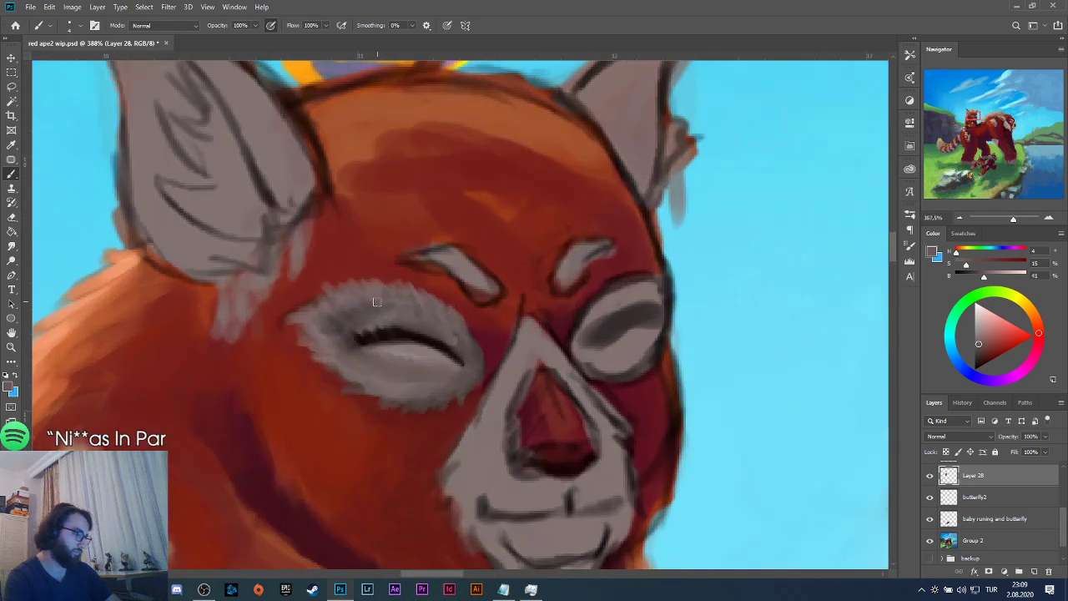
Paint the red fur around the outer edge of the larger eye patch with reds sampled from the cheek.
left_click(311, 304, "alt")
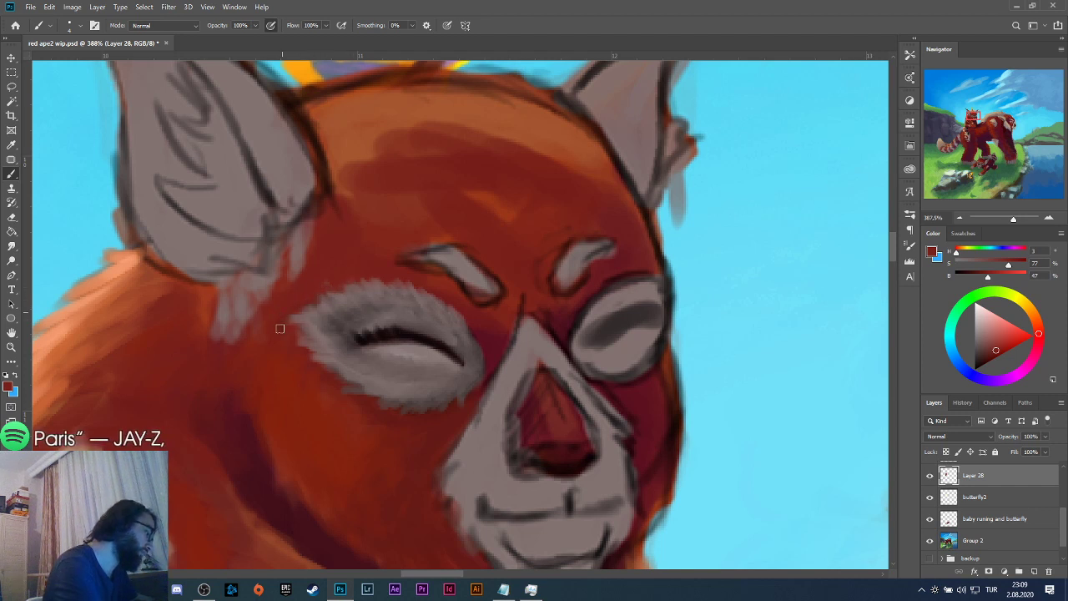
left_click(281, 283, "alt")
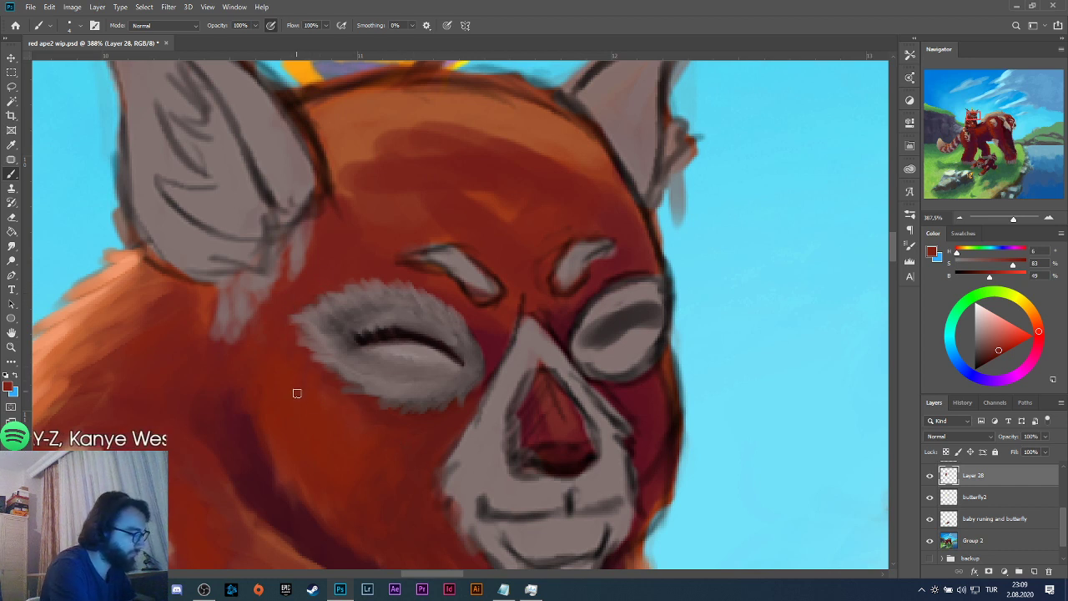
left_click(329, 405, "alt")
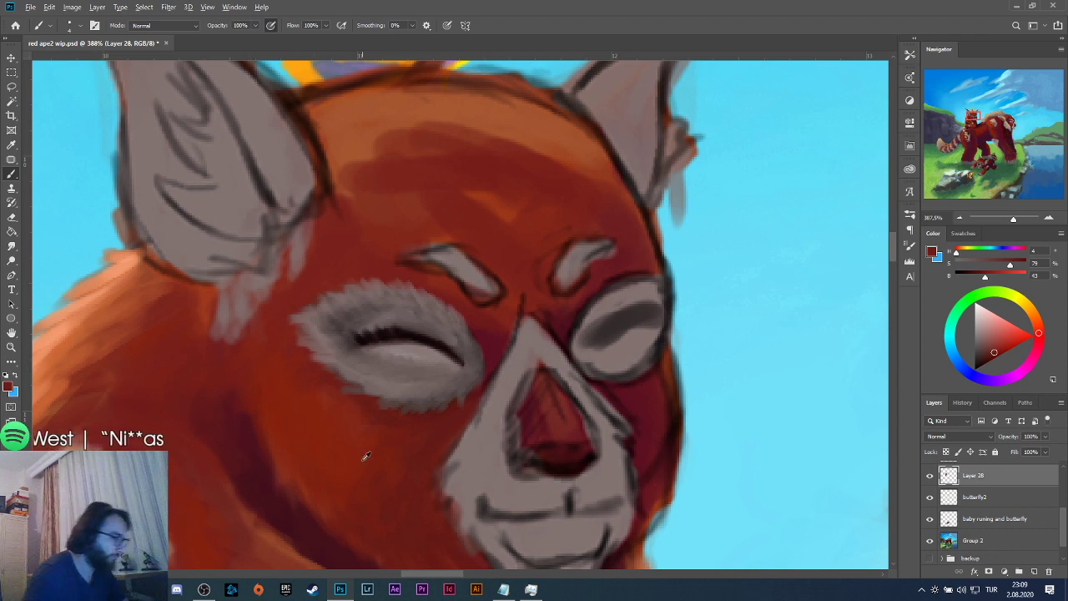
scroll(383, 349, "down", 3)
scroll(383, 349, "down", 3)
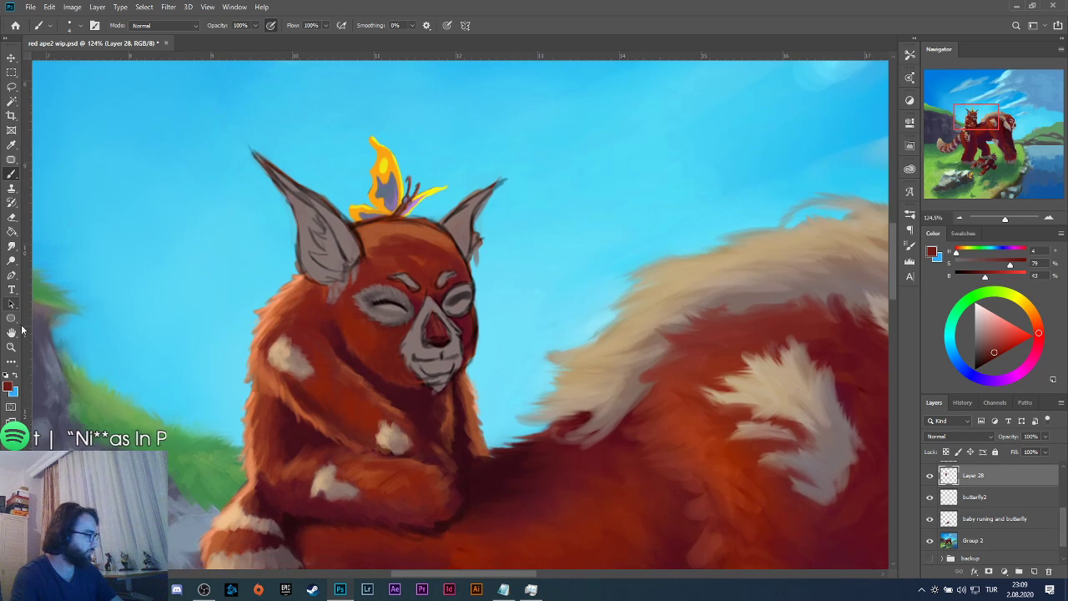
Choose the Smudge tool and give it the MB Rough Dry brush.
left_click(18, 333)
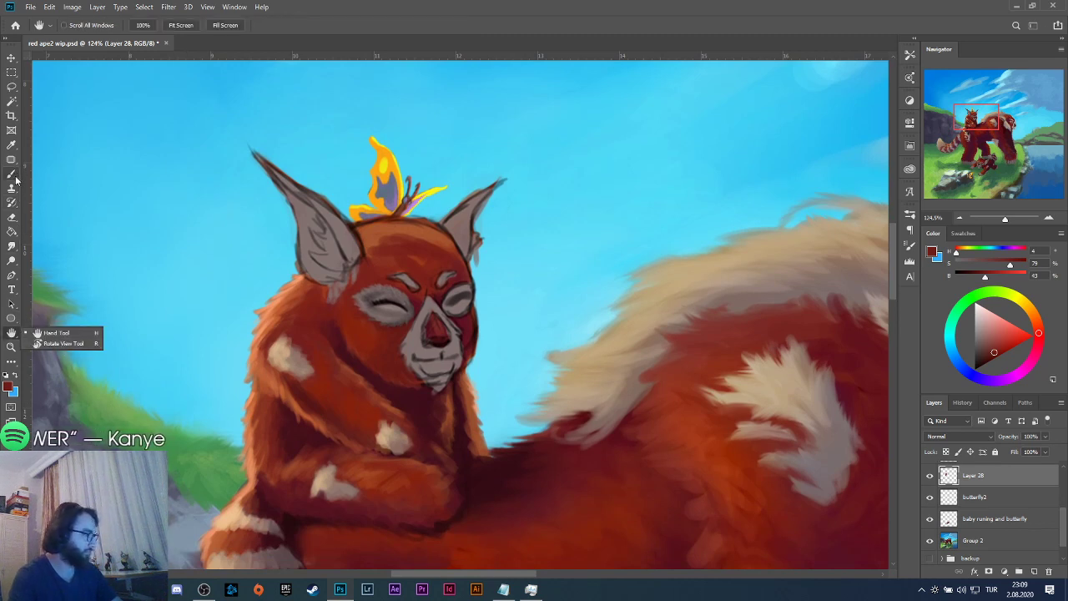
left_click(13, 248)
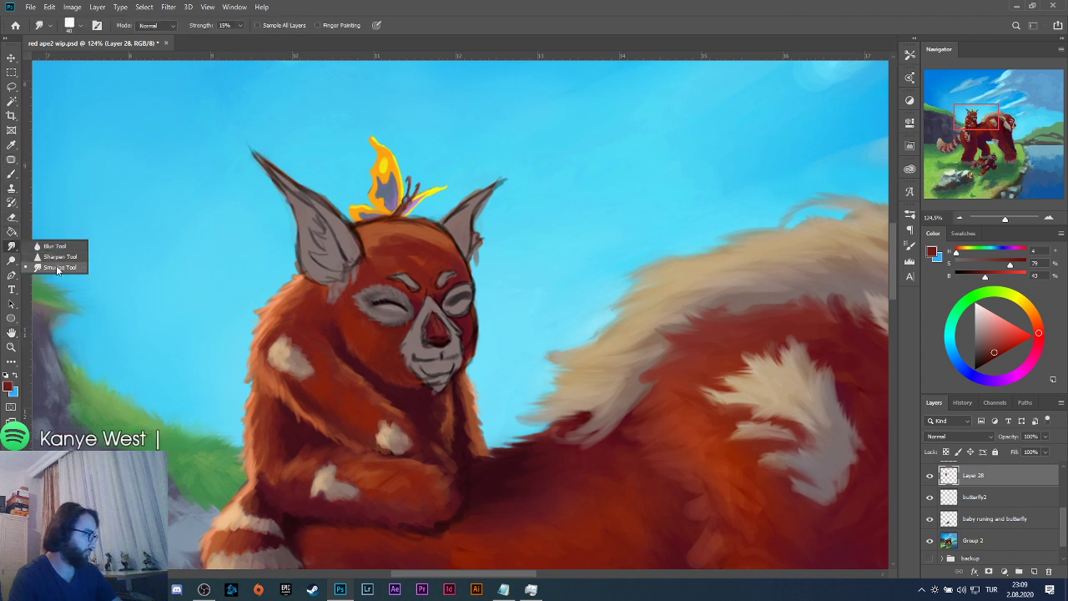
left_click(52, 266)
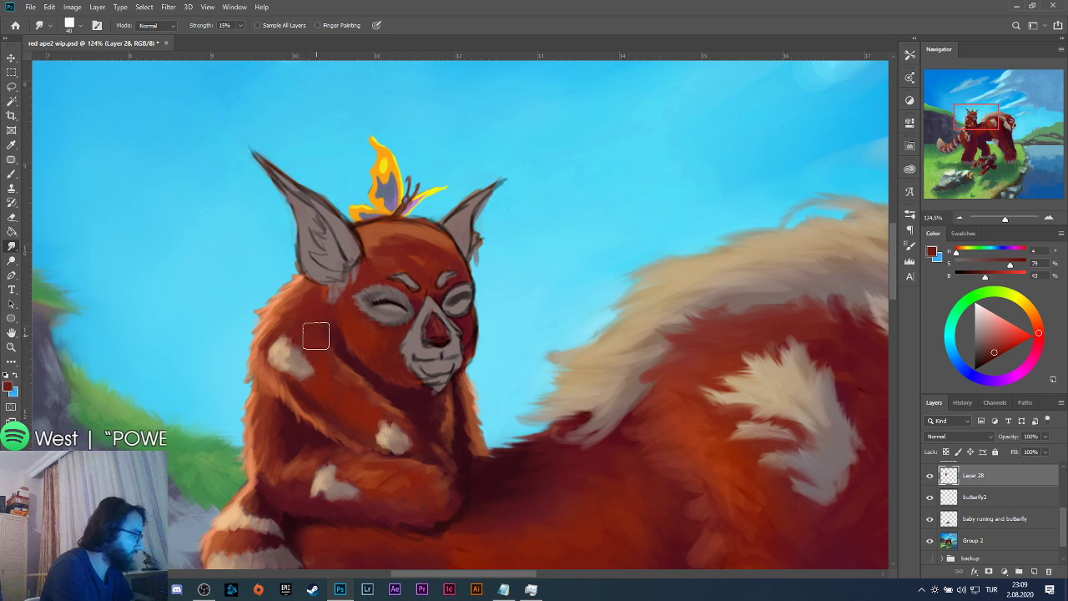
left_click(48, 25)
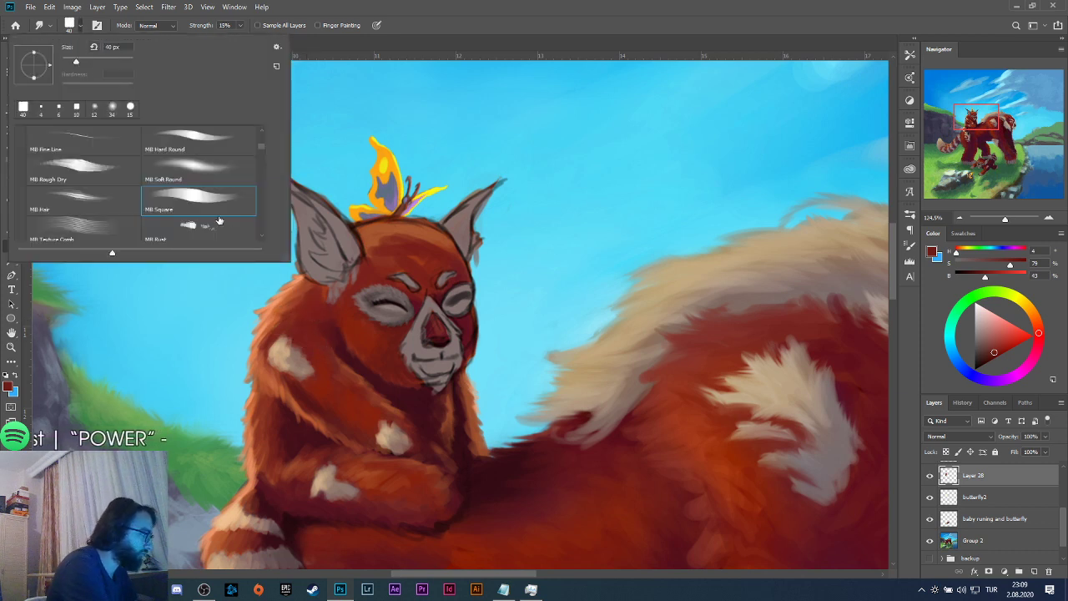
scroll(261, 148, "down", 10)
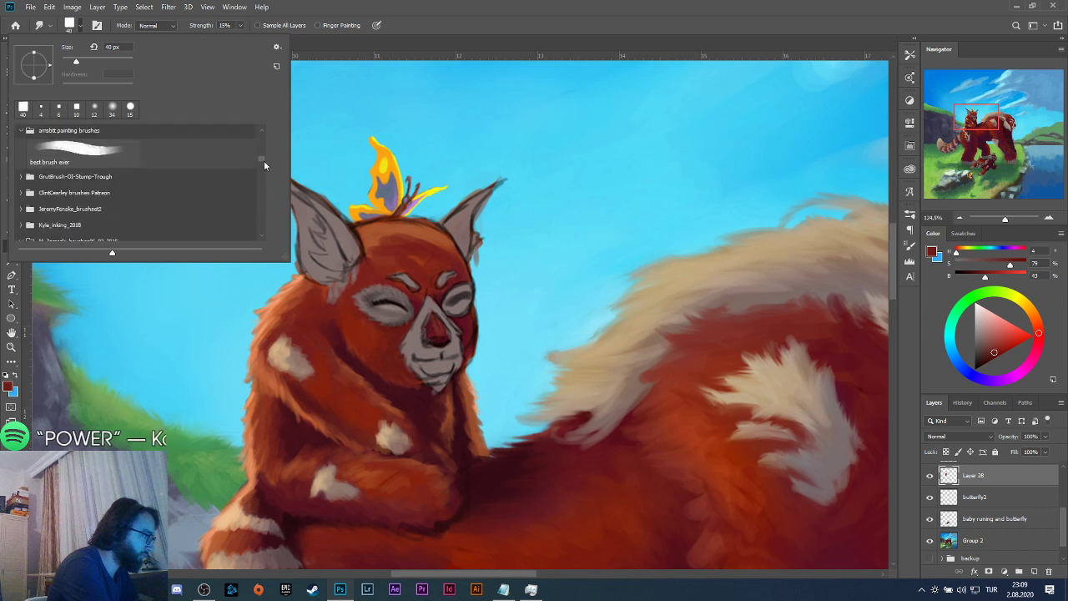
left_click_drag(265, 154, 265, 148)
scroll(266, 153, "down", 2)
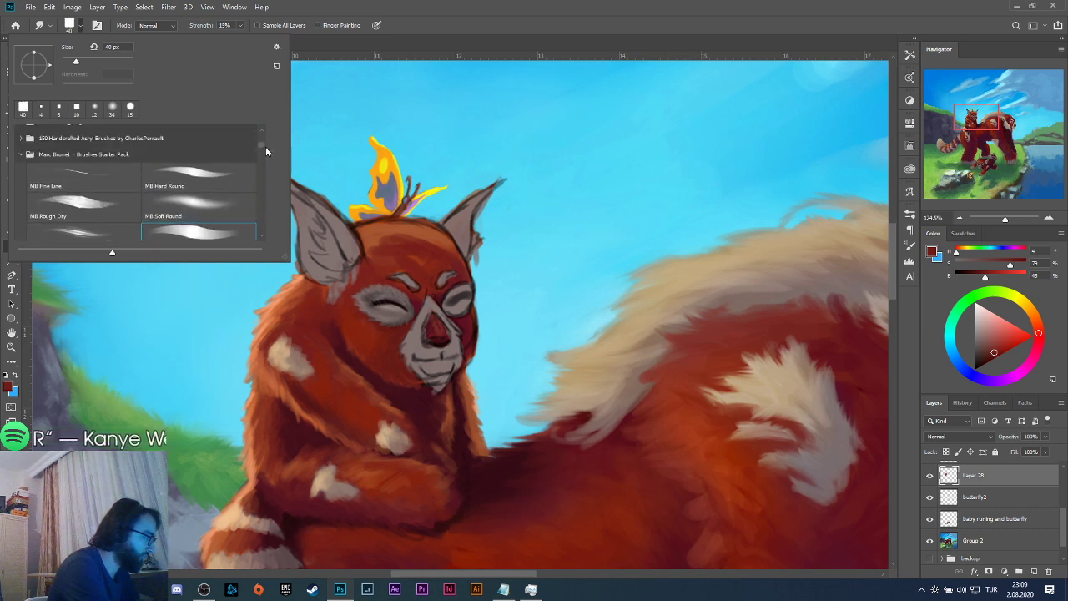
left_click(115, 201)
Revert the trial smudges on the small creature's fur to the last Brush Tool history state.
left_click(267, 317)
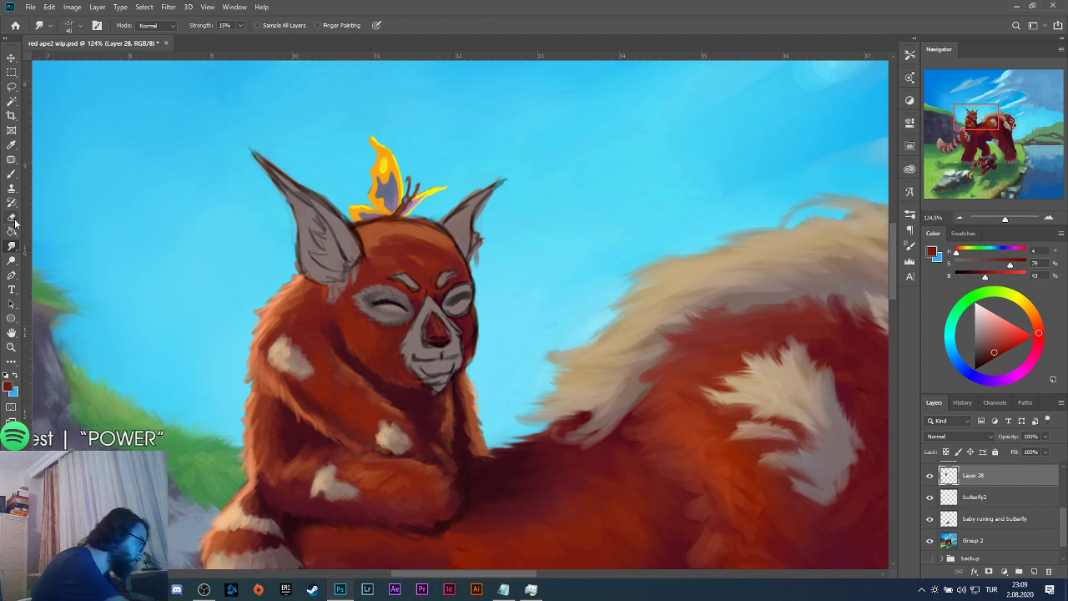
left_click(962, 403)
left_click(966, 500)
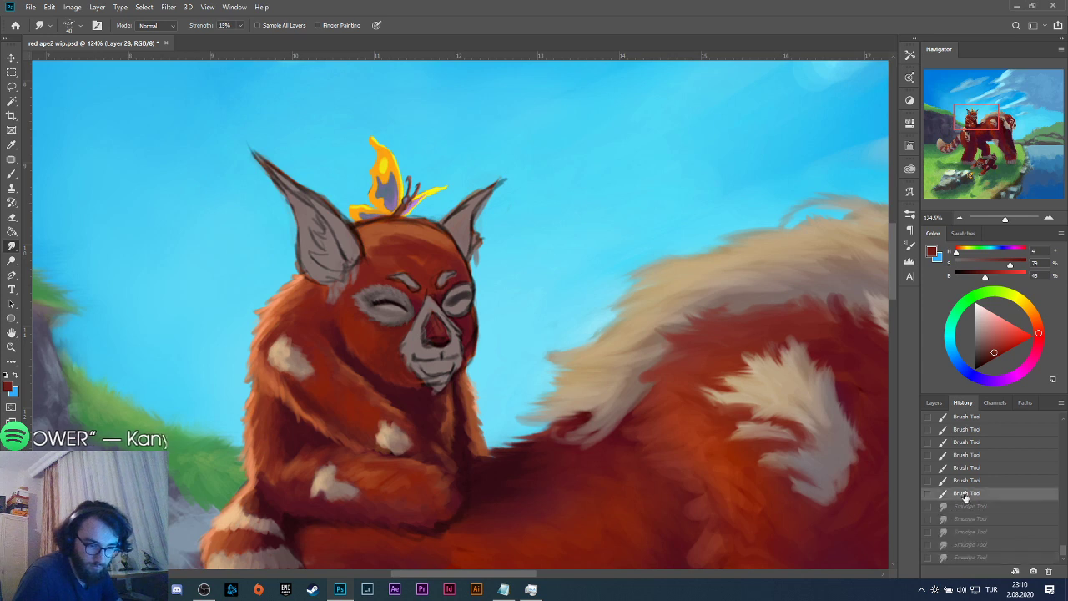
left_click(933, 403)
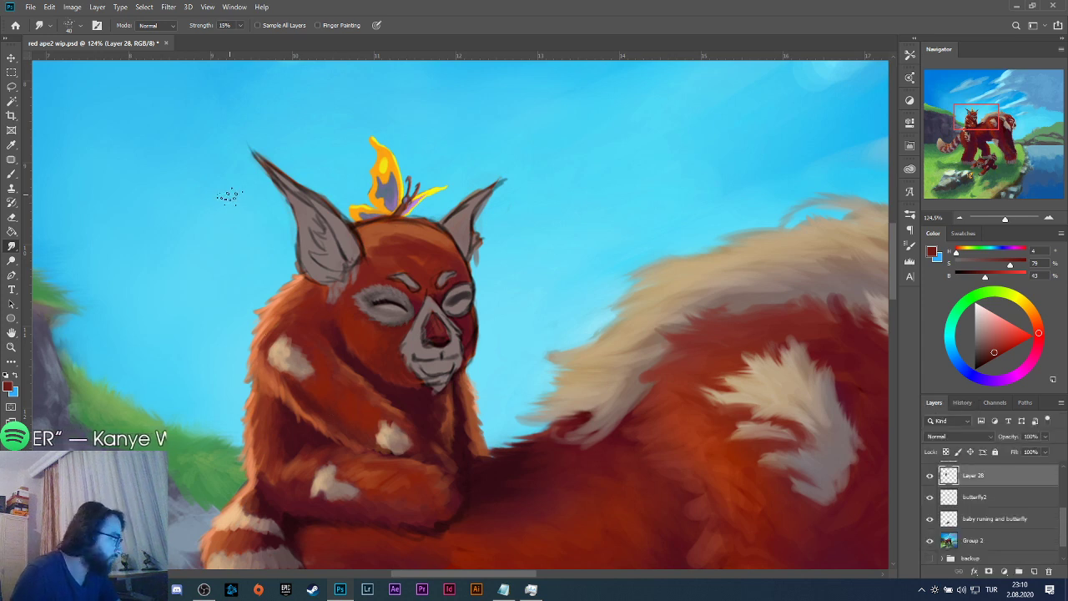
Set the smudge strength to 44% and smudge the pale fur patch on the small creature's shoulder.
left_click(224, 26)
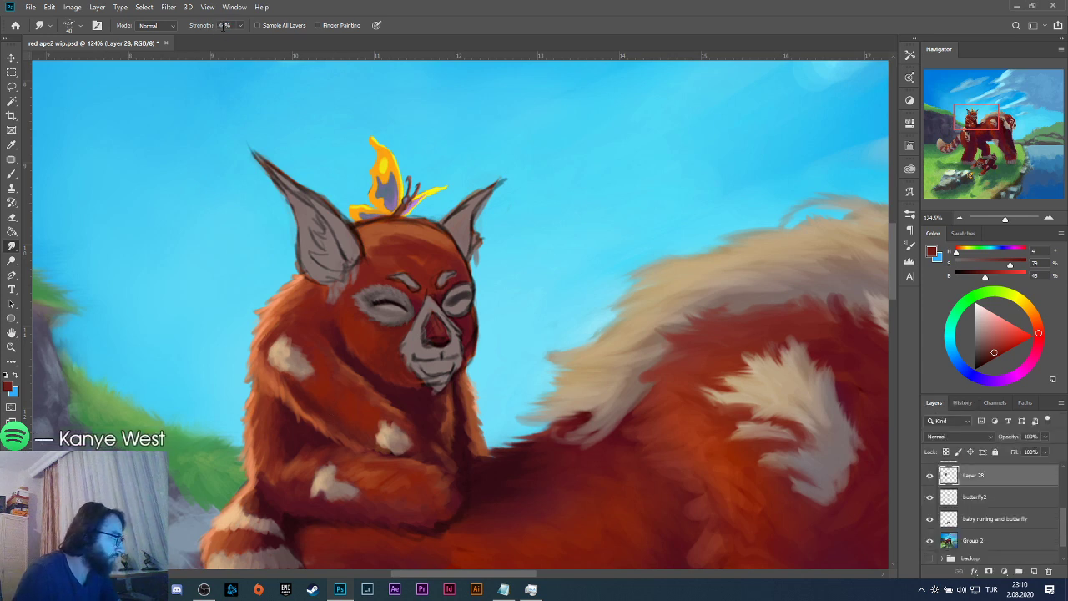
type("44")
key("Return")
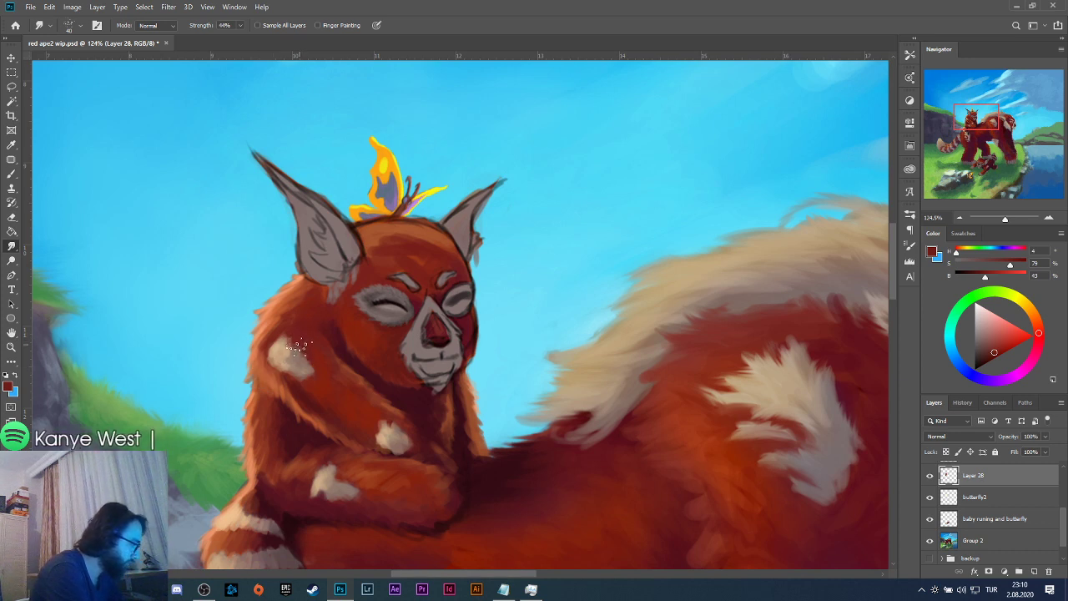
key("ctrl+shift")
mouse_move(296, 354)
left_mouse_down()
mouse_move(275, 366)
mouse_move(272, 357)
mouse_move(296, 389)
mouse_move(275, 399)
mouse_move(261, 387)
left_mouse_up()
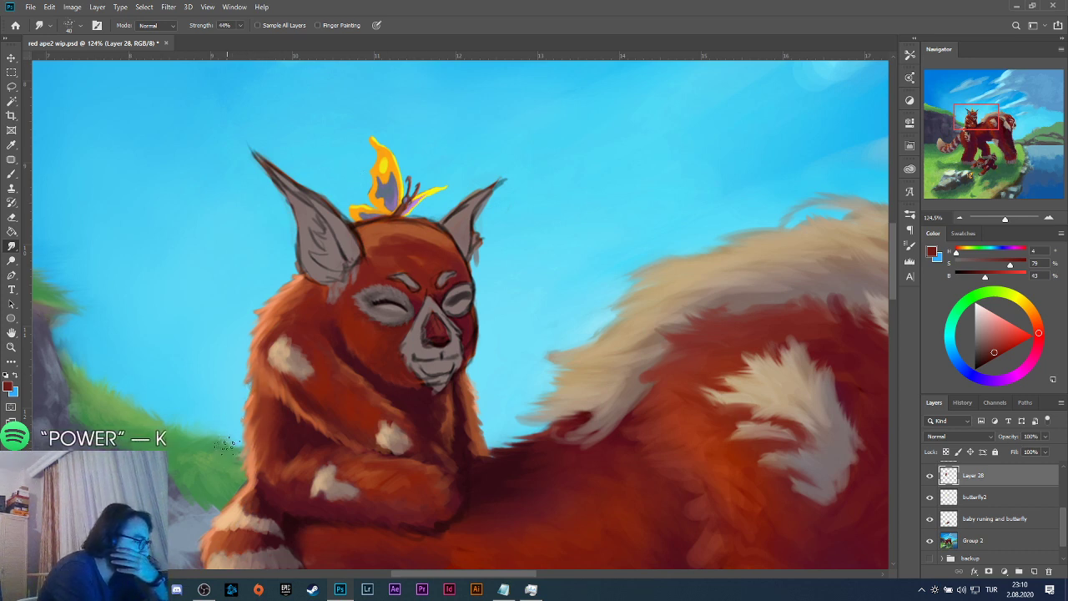
Set the smudge strength to 62% for blending the small creature's fur.
left_click(225, 25)
type("62")
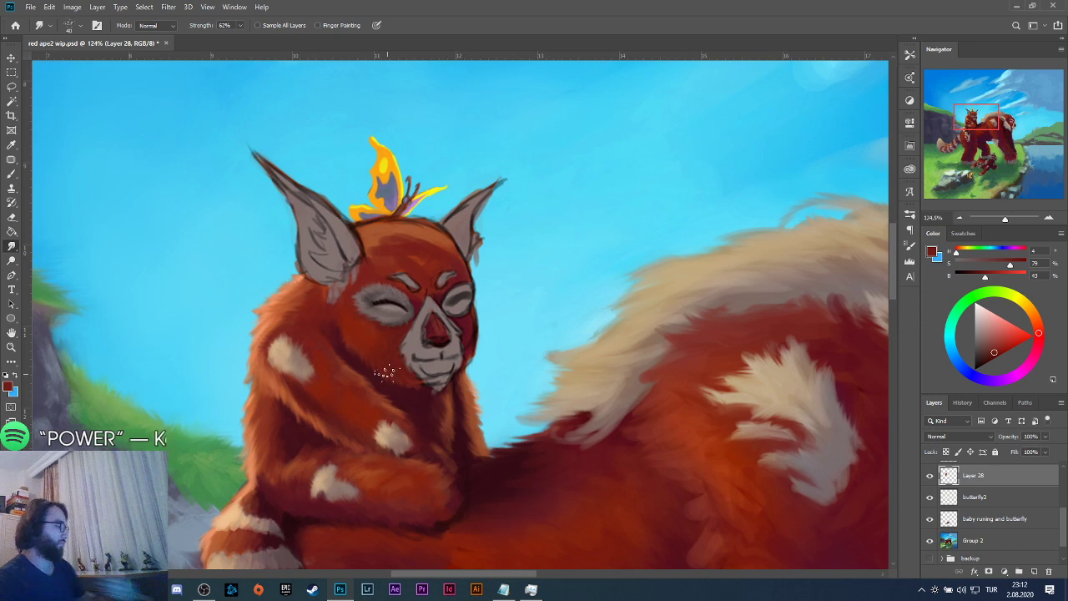
Examine the smudged fur on the small creature's head, shoulder and arms, and look over the recent history states.
scroll(423, 409, "down", 3)
scroll(423, 408, "down", 4)
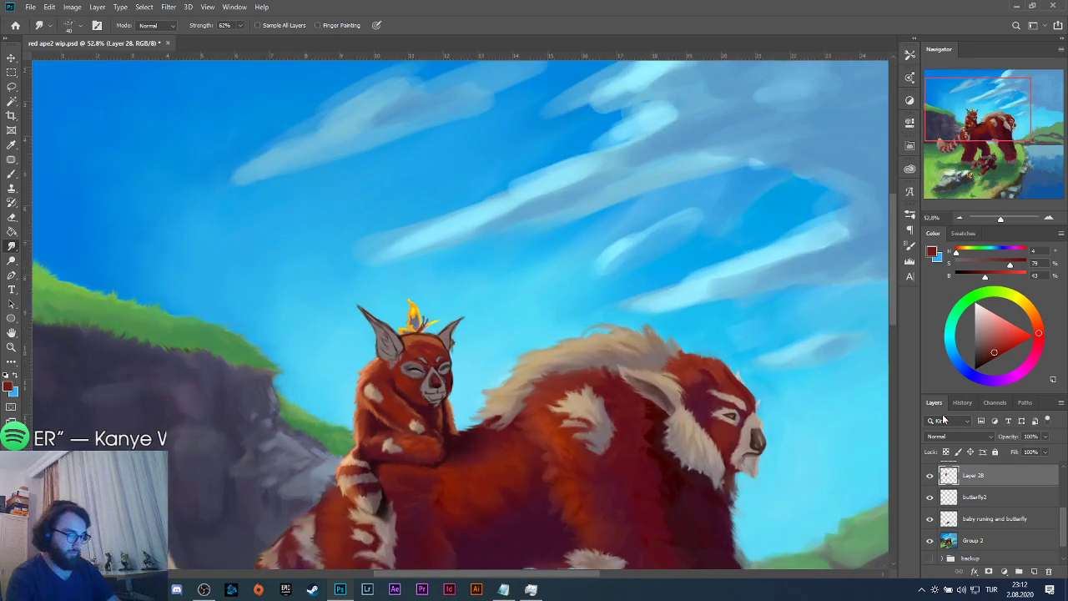
left_click(962, 402)
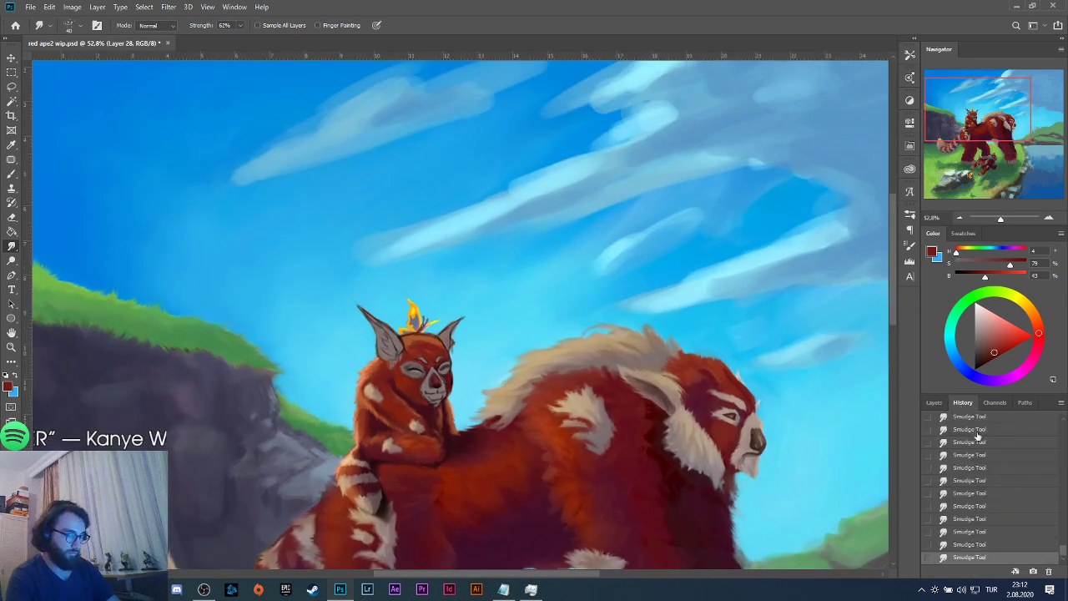
key("ctrl+shift+z")
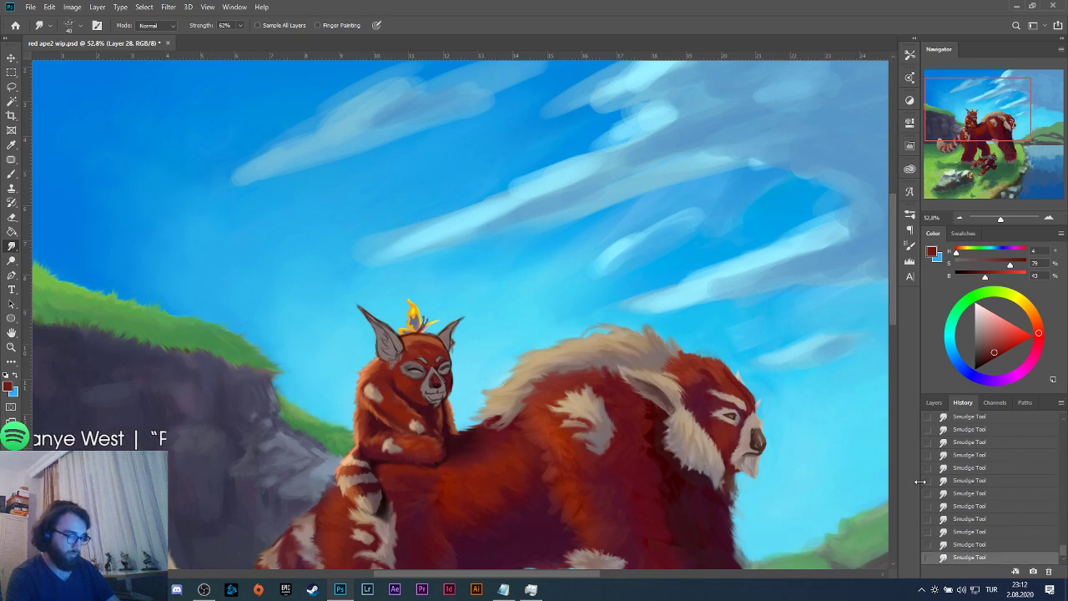
left_click(922, 399)
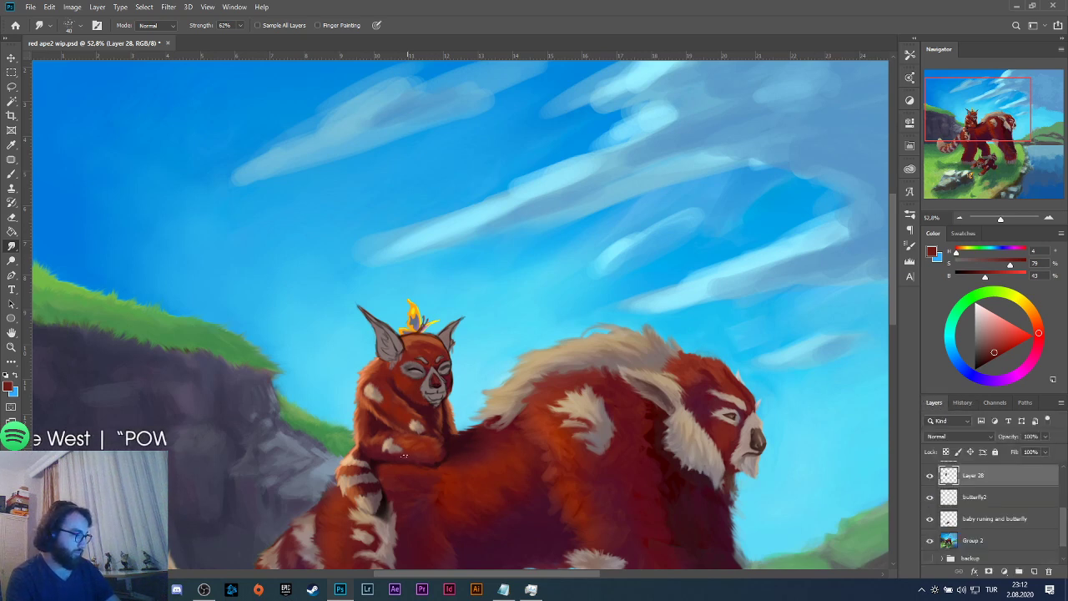
scroll(374, 402, "up", 3)
scroll(374, 401, "up", 3)
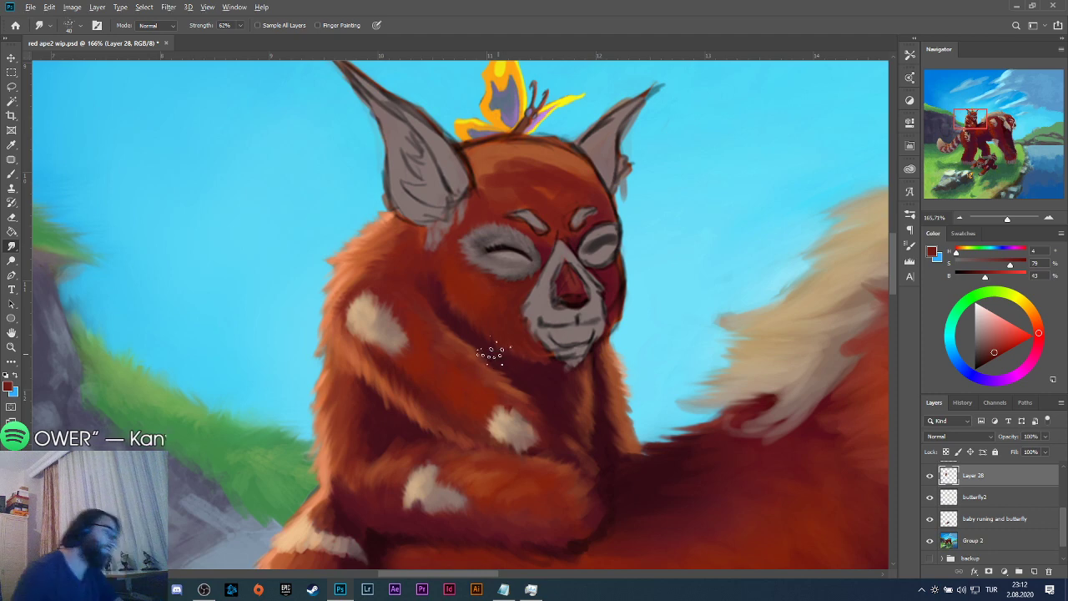
scroll(488, 352, "down", 5)
scroll(491, 426, "up", 6)
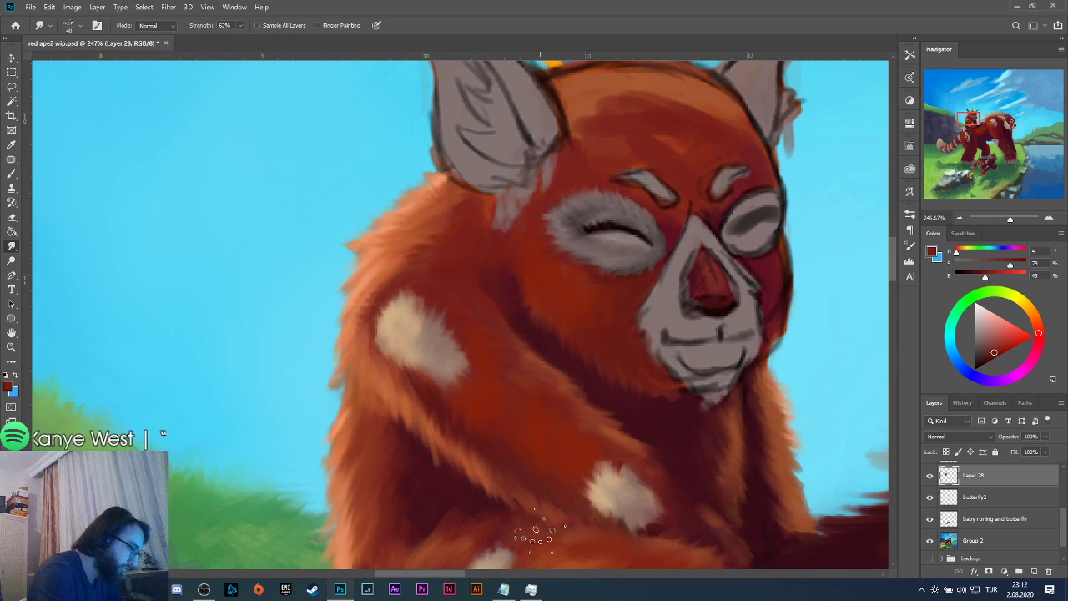
scroll(550, 467, "down", 5)
scroll(534, 438, "up", 5)
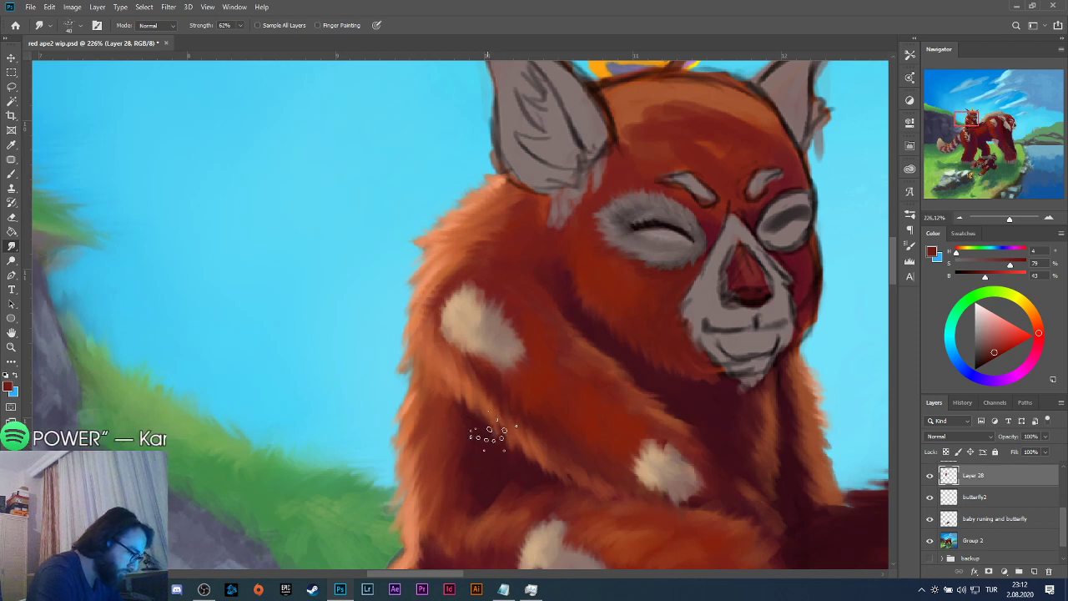
scroll(618, 454, "down", 10)
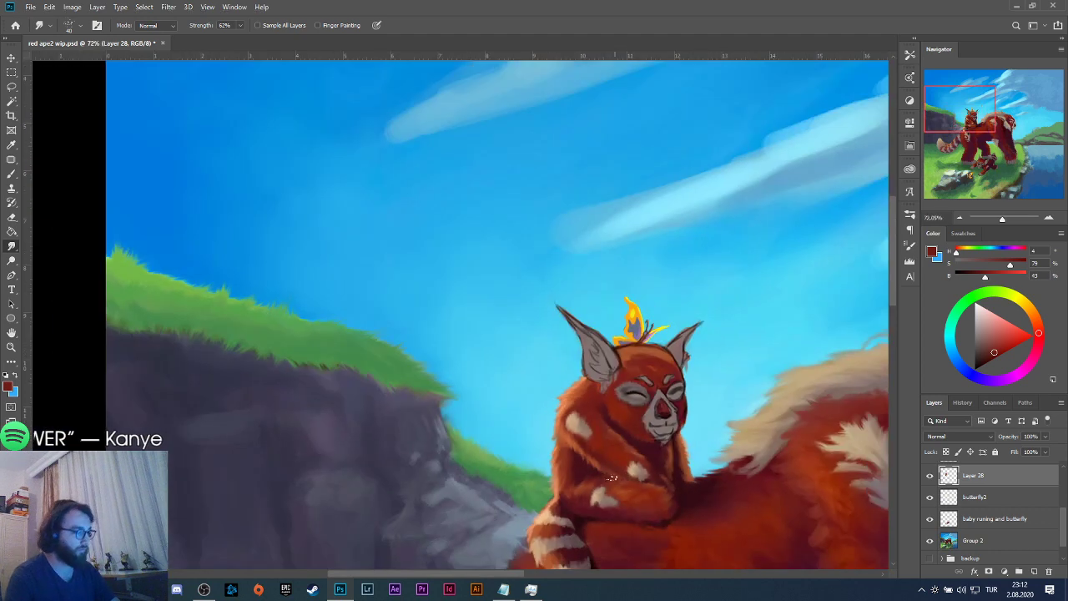
Smudge the edges of the small creature's pale and red tail stripes into soft fur strands.
scroll(617, 468, "up", 10)
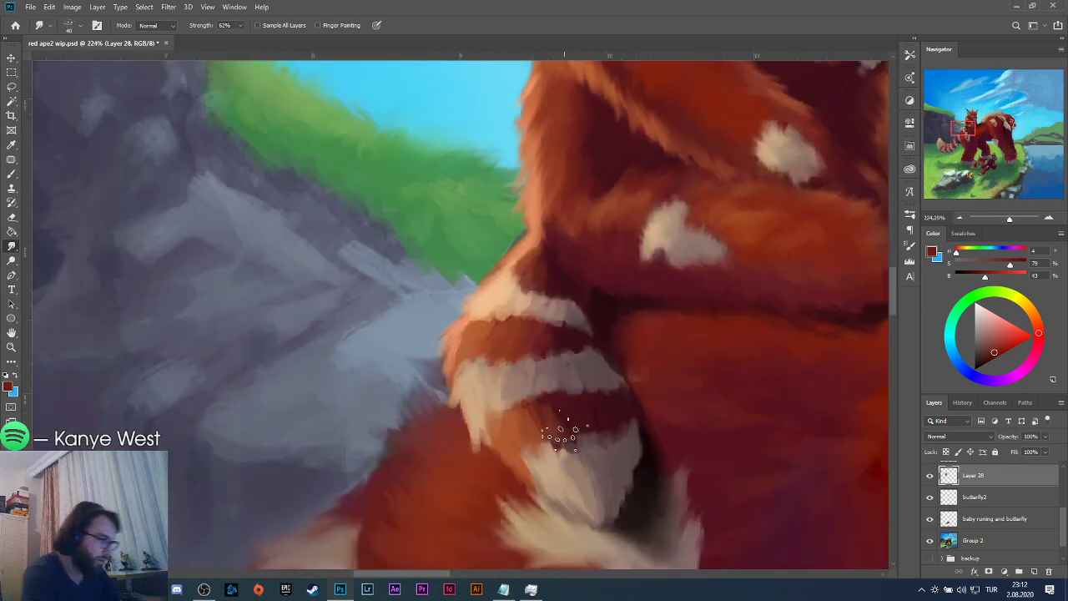
mouse_move(520, 276)
left_mouse_down()
mouse_move(566, 350)
mouse_move(577, 296)
mouse_move(583, 385)
mouse_move(568, 330)
mouse_move(569, 410)
mouse_move(543, 325)
mouse_move(554, 408)
mouse_move(527, 339)
mouse_move(542, 429)
mouse_move(521, 351)
mouse_move(521, 419)
mouse_move(498, 361)
mouse_move(515, 436)
mouse_move(498, 354)
mouse_move(504, 421)
mouse_move(492, 356)
mouse_move(494, 388)
mouse_move(474, 346)
mouse_move(480, 409)
mouse_move(471, 338)
mouse_move(472, 398)
mouse_move(473, 325)
mouse_move(461, 339)
mouse_move(457, 329)
mouse_move(437, 385)
mouse_move(473, 308)
mouse_move(427, 361)
mouse_move(486, 281)
mouse_move(439, 314)
mouse_move(495, 271)
mouse_move(450, 313)
mouse_move(529, 221)
left_mouse_up()
mouse_move(506, 263)
left_mouse_down()
mouse_move(469, 306)
mouse_move(451, 379)
mouse_move(472, 440)
mouse_move(484, 434)
mouse_move(461, 473)
mouse_move(460, 436)
mouse_move(518, 419)
mouse_move(539, 384)
mouse_move(564, 451)
mouse_move(580, 438)
mouse_move(542, 451)
mouse_move(576, 463)
mouse_move(584, 426)
mouse_move(594, 471)
left_mouse_up()
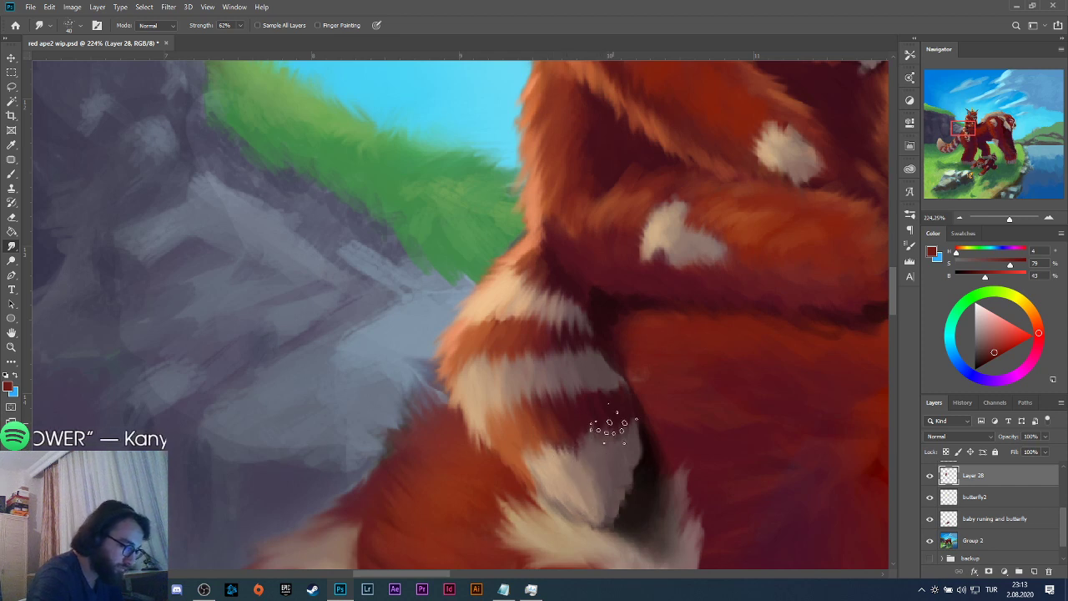
mouse_move(608, 427)
left_mouse_down()
mouse_move(638, 521)
mouse_move(613, 477)
mouse_move(609, 518)
left_mouse_up()
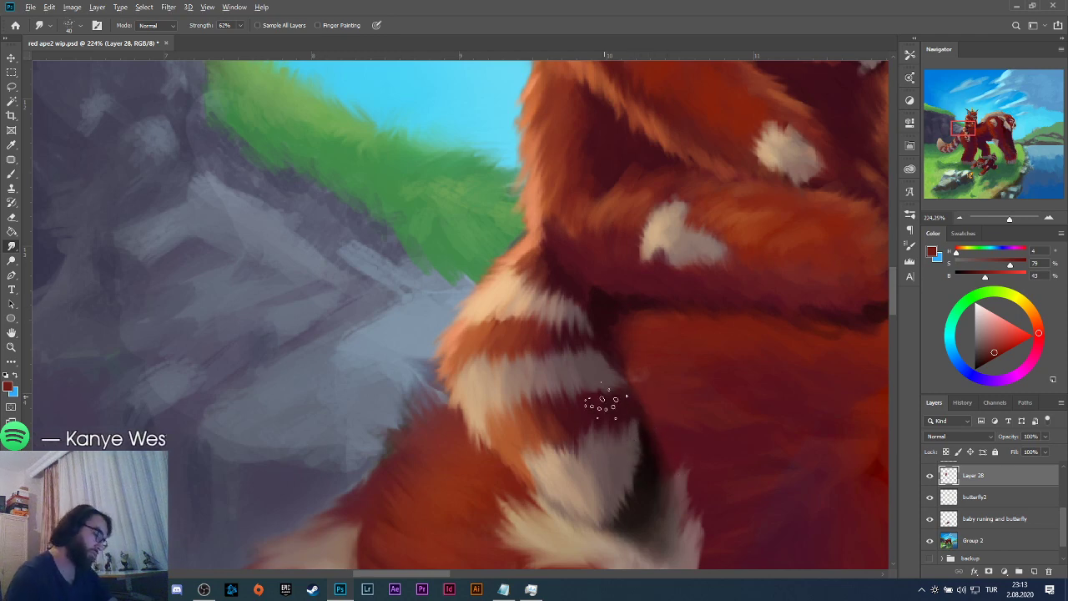
Smudge the dark fur where the small creature's striped tail meets its body, blending the two together.
scroll(634, 409, "down", 6)
scroll(644, 415, "down", 4)
scroll(639, 439, "up", 5)
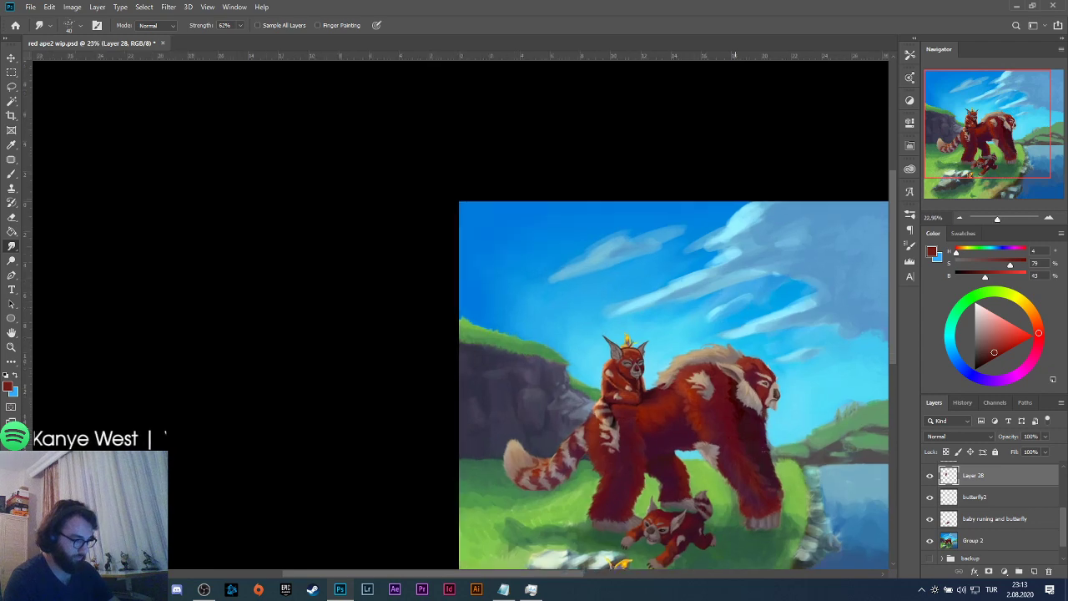
scroll(639, 440, "down", 1)
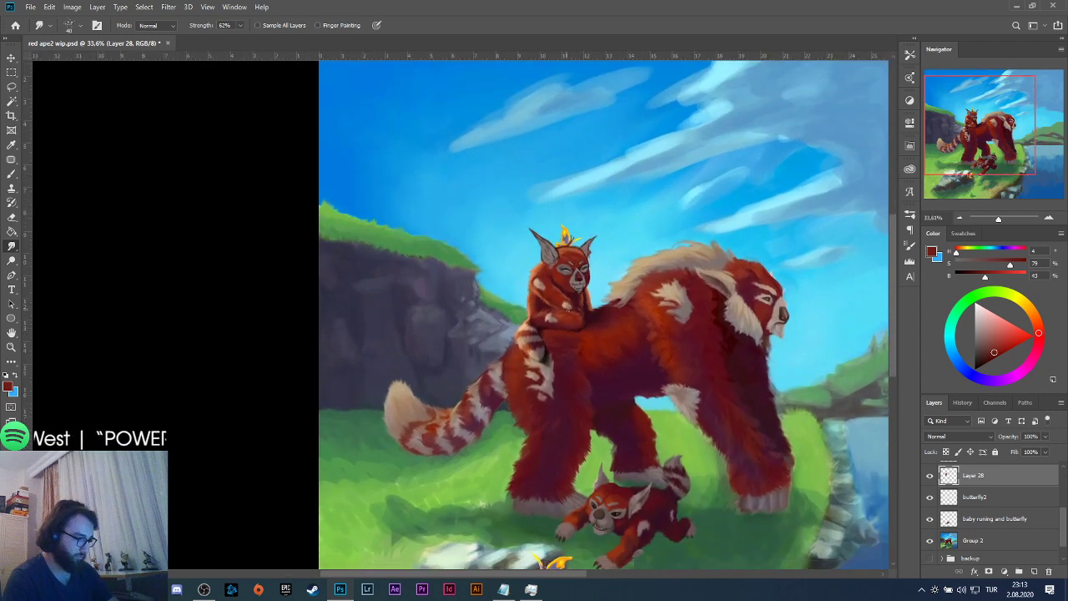
scroll(531, 328, "up", 8)
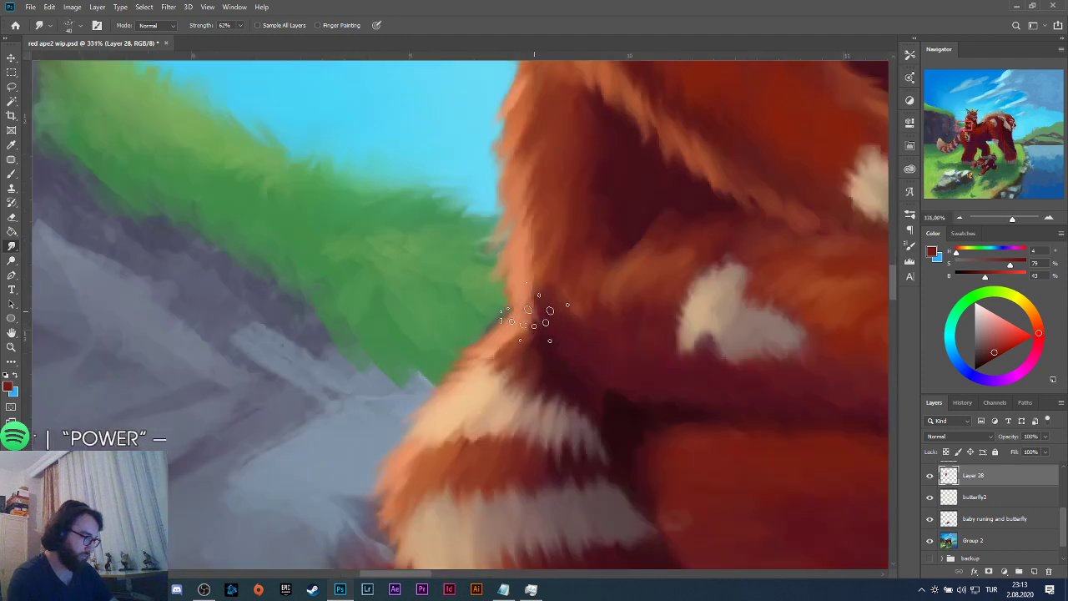
mouse_move(512, 347)
left_mouse_down()
mouse_move(517, 364)
mouse_move(536, 341)
mouse_move(507, 357)
mouse_move(527, 325)
mouse_move(526, 344)
mouse_move(504, 354)
mouse_move(517, 321)
mouse_move(536, 328)
mouse_move(543, 295)
left_mouse_up()
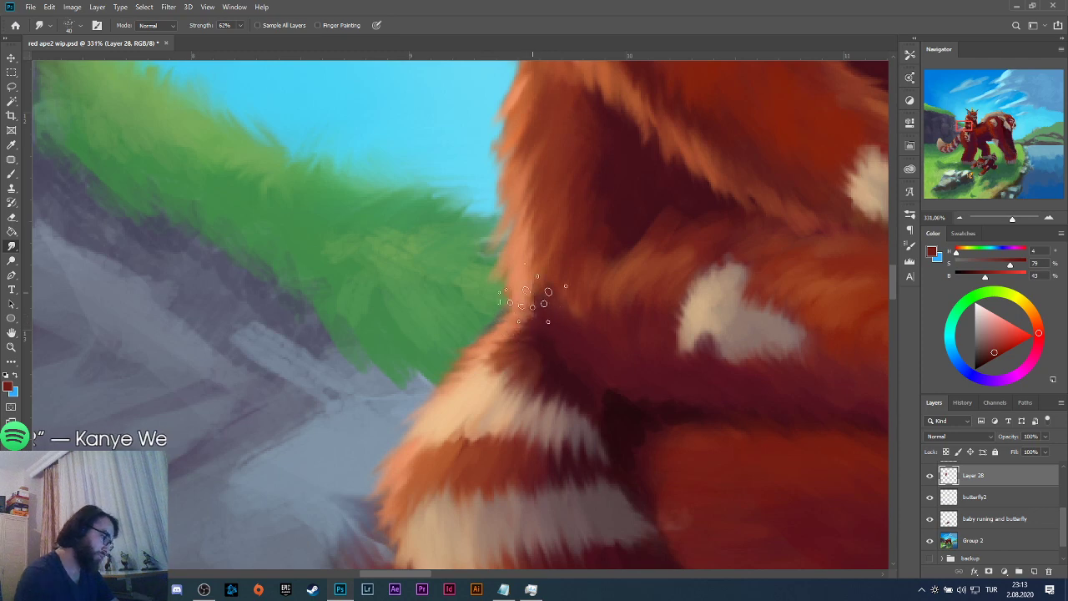
Compare the painting with and without Layer 28 by toggling that layer's visibility.
scroll(649, 392, "down", 2)
scroll(649, 392, "down", 5)
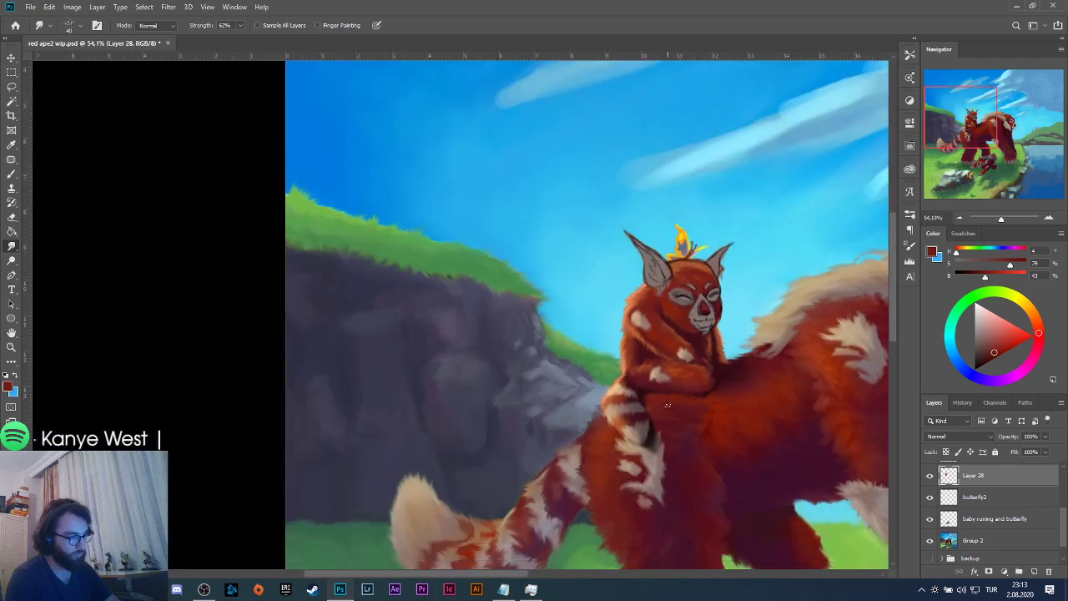
scroll(687, 434, "down", 2)
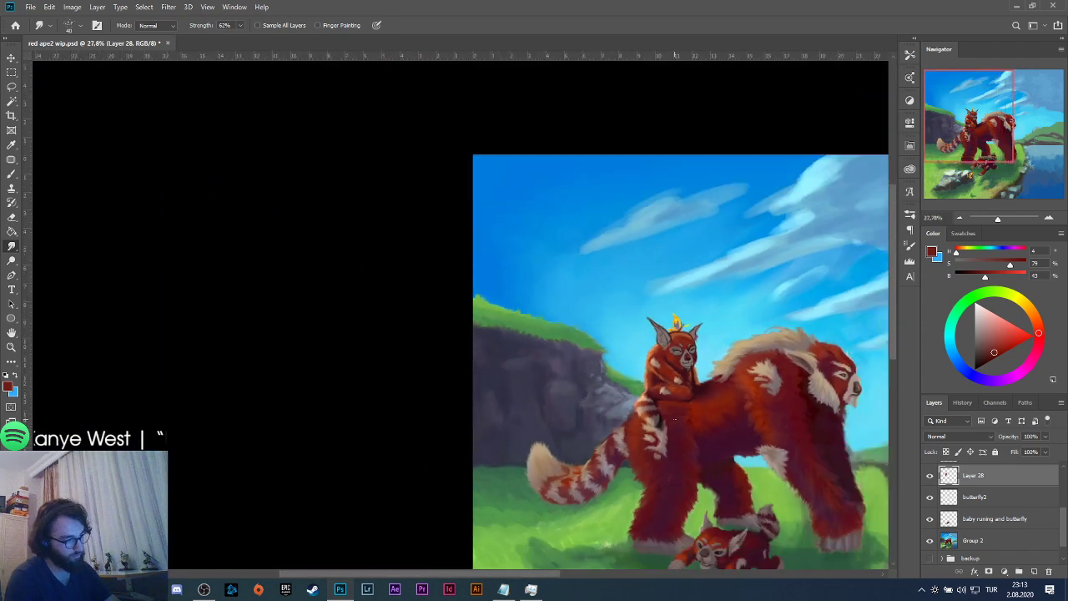
left_click(929, 476)
left_click(929, 476)
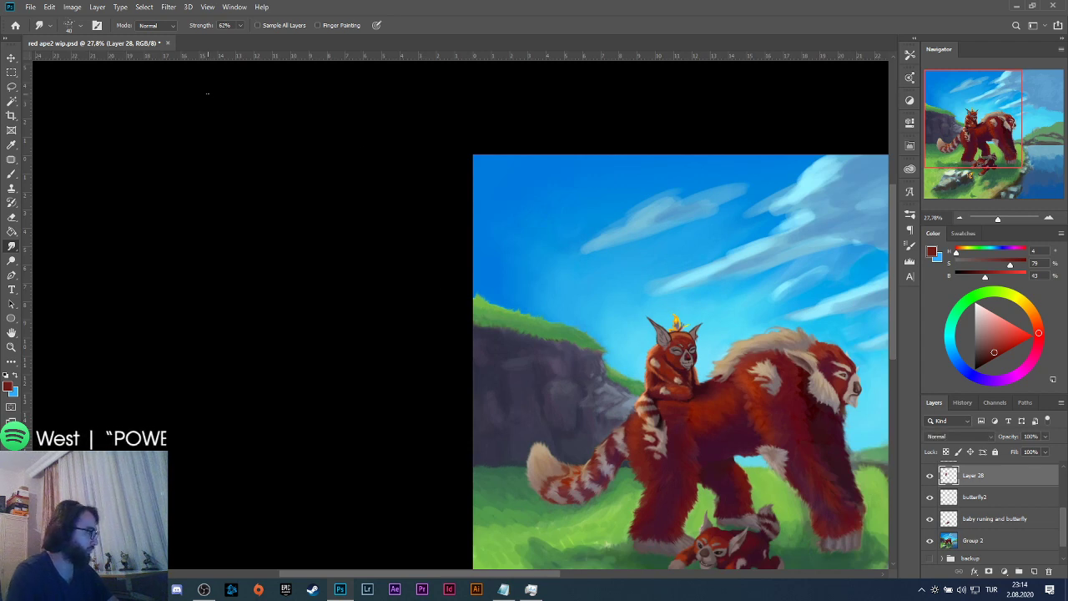
Leave the smudge brush unchanged and save the painting.
left_click(81, 26)
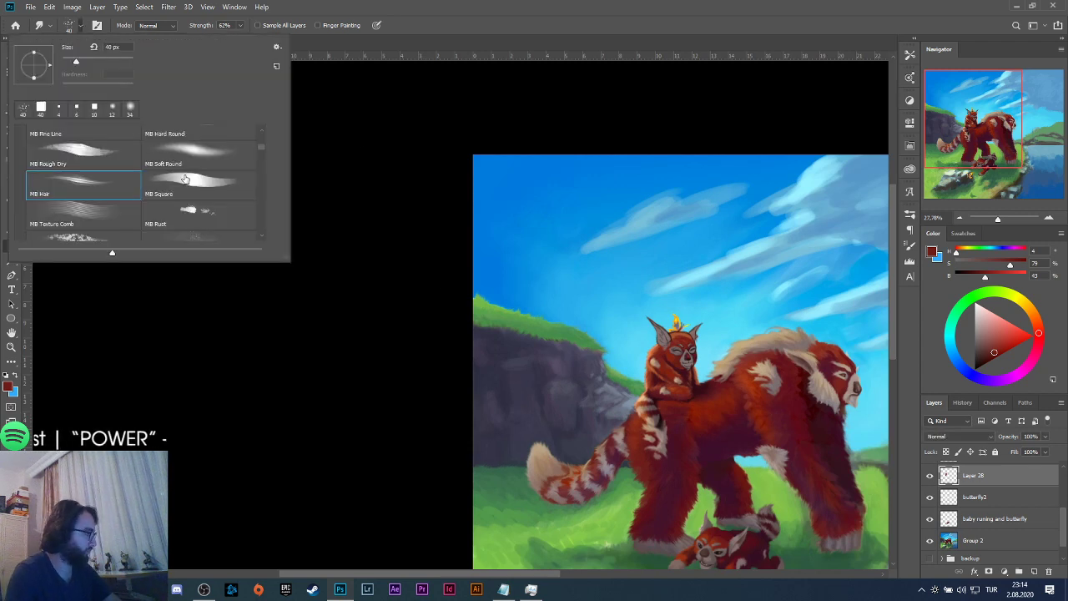
key("ctrl+s")
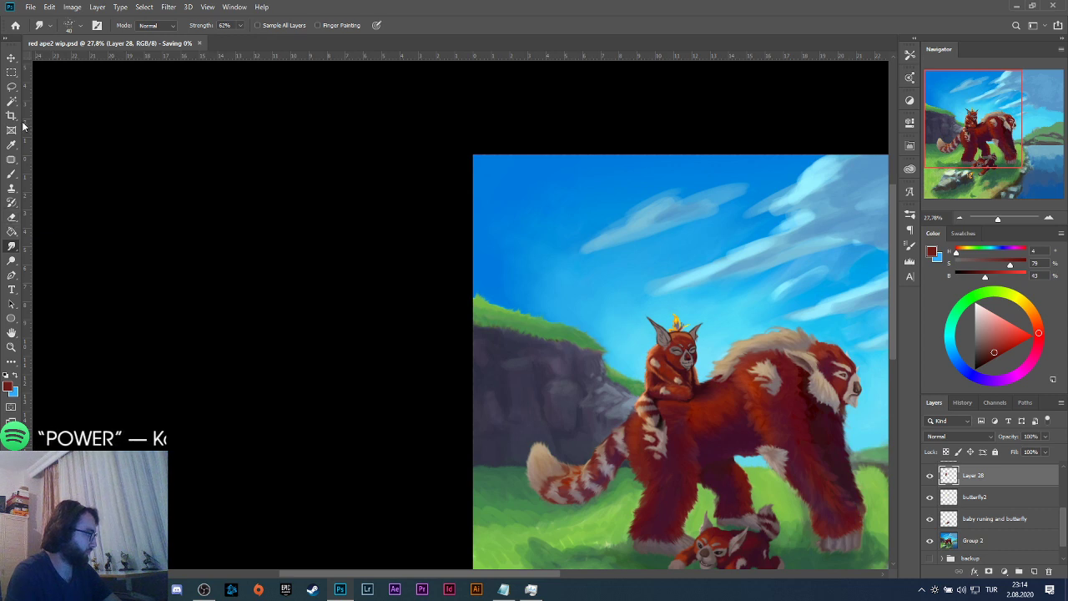
Switch to the Brush tool with a bright yellow foreground color, and undo a trial stroke in the upper sky.
left_click(12, 174)
scroll(599, 346, "down", 2)
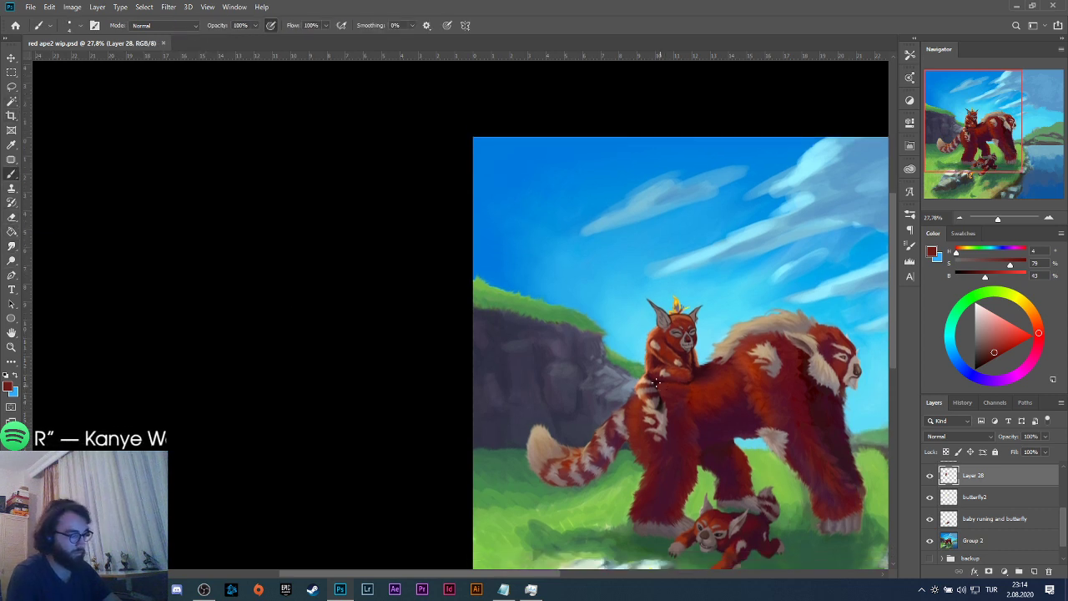
scroll(653, 344, "up", 5)
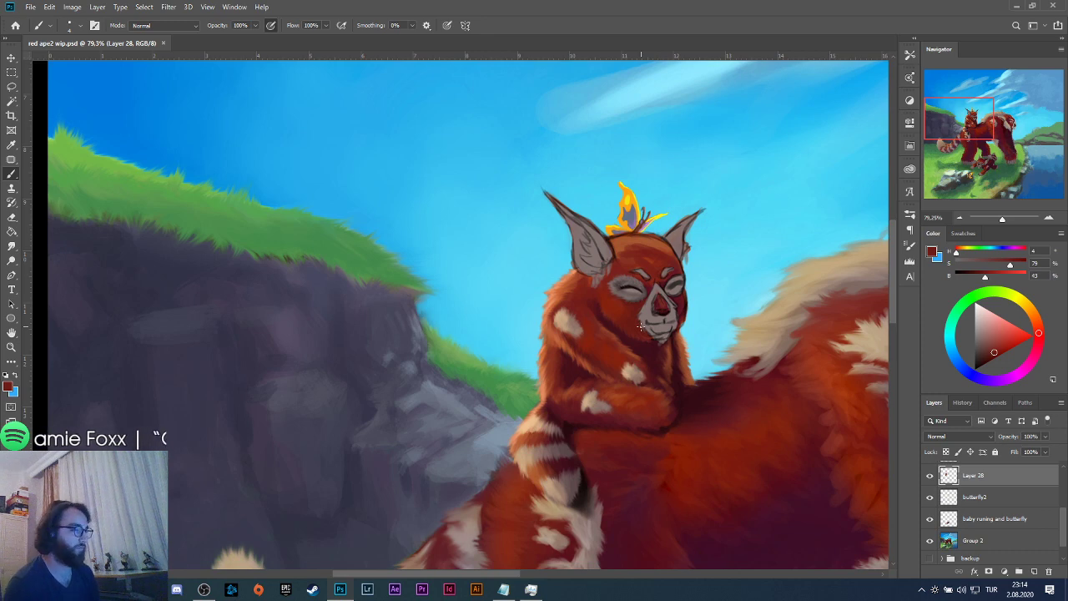
scroll(479, 338, "down", 4)
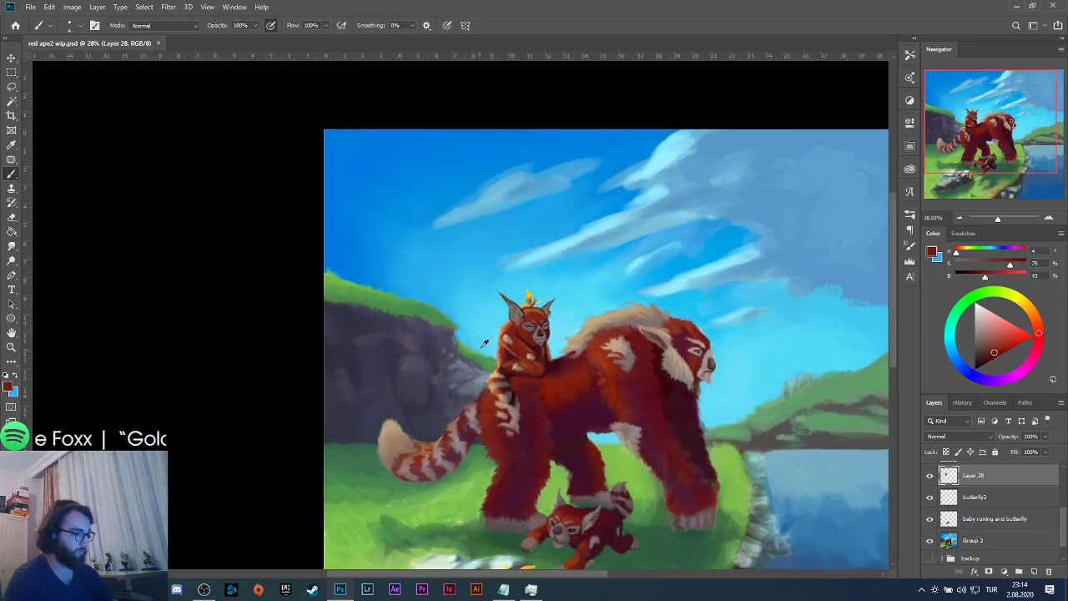
scroll(489, 353, "down", 2)
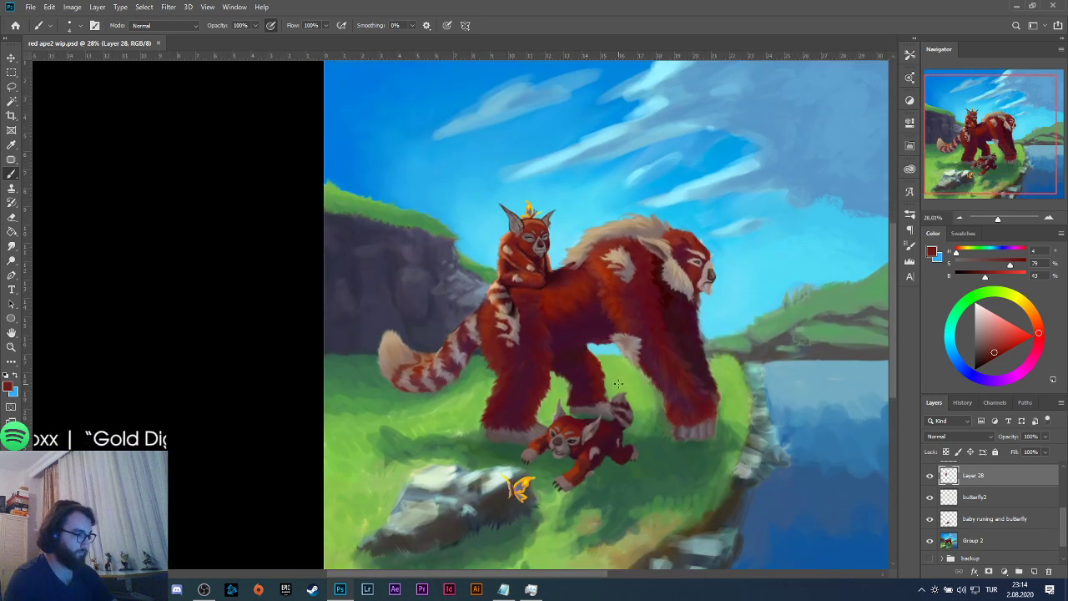
scroll(714, 402, "up", 1)
scroll(703, 407, "down", 2)
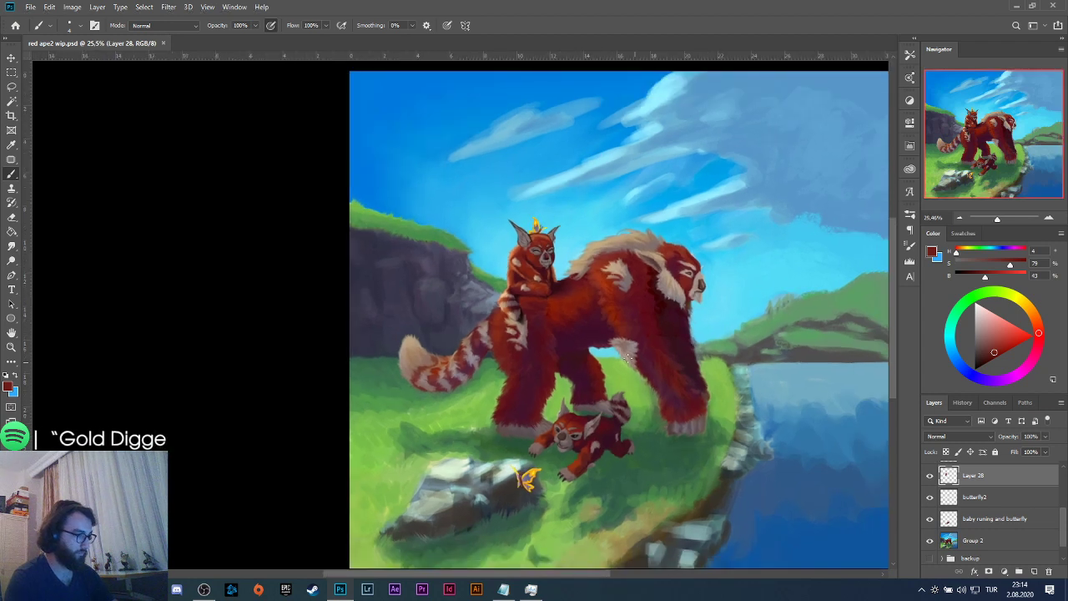
left_click_drag(1025, 307, 1014, 296)
left_click(1032, 335)
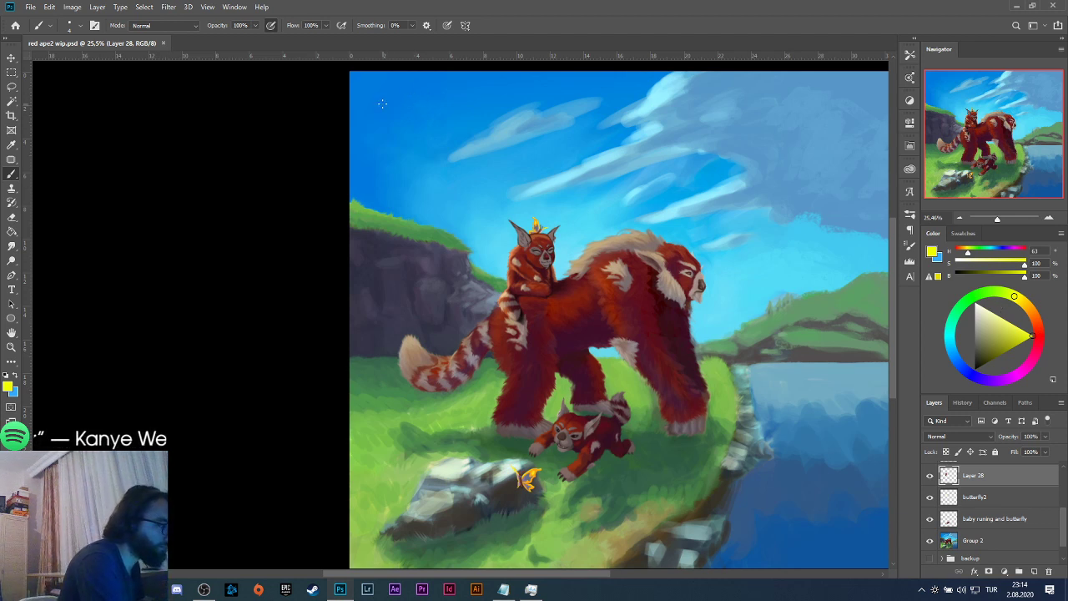
left_click_drag(382, 104, 399, 155)
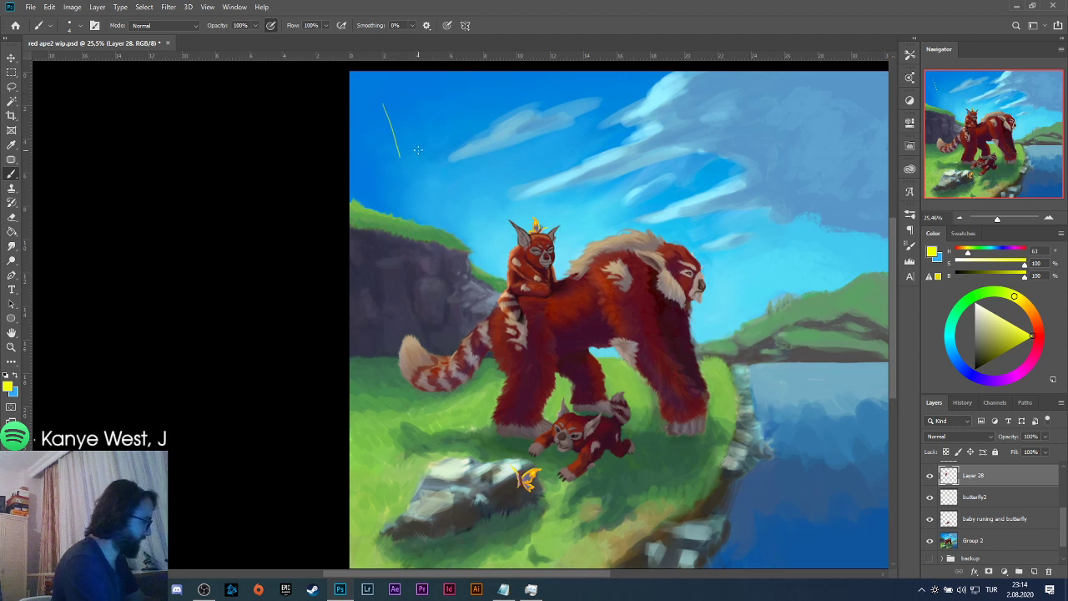
key("ctrl+z")
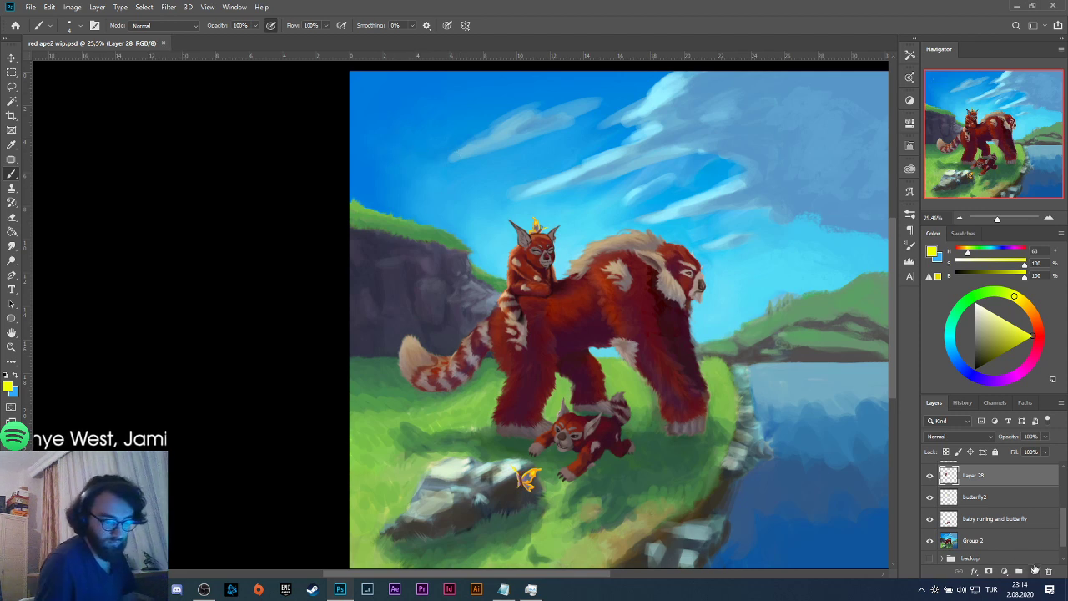
On a new layer, handwrite "BRB Smoke Break" and doodle a smoking cigarette in the sky with the 36 px MB Square brush.
left_click(1034, 570)
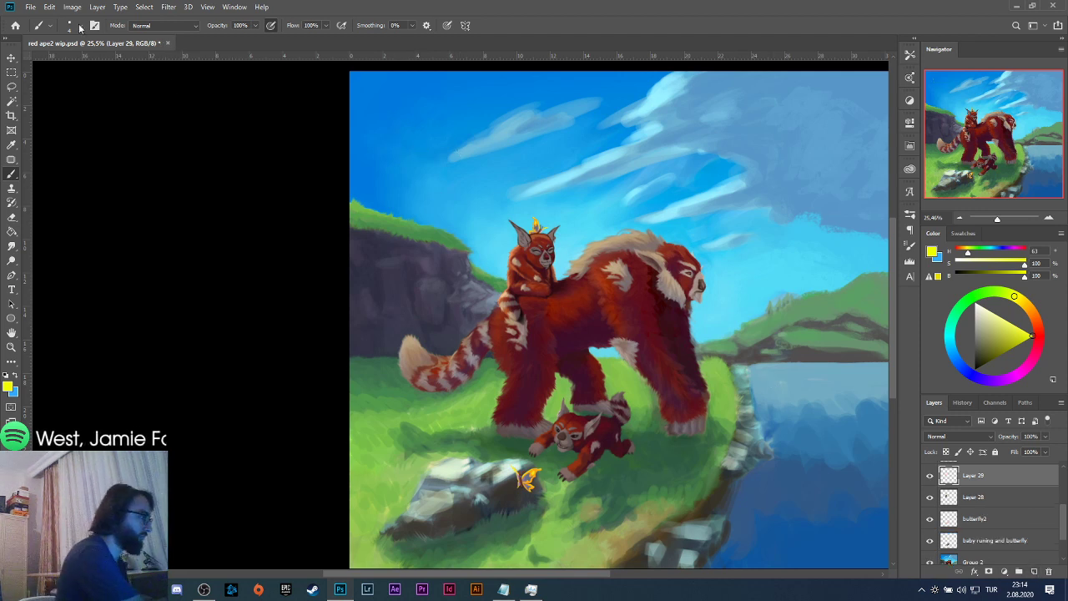
left_click(80, 27)
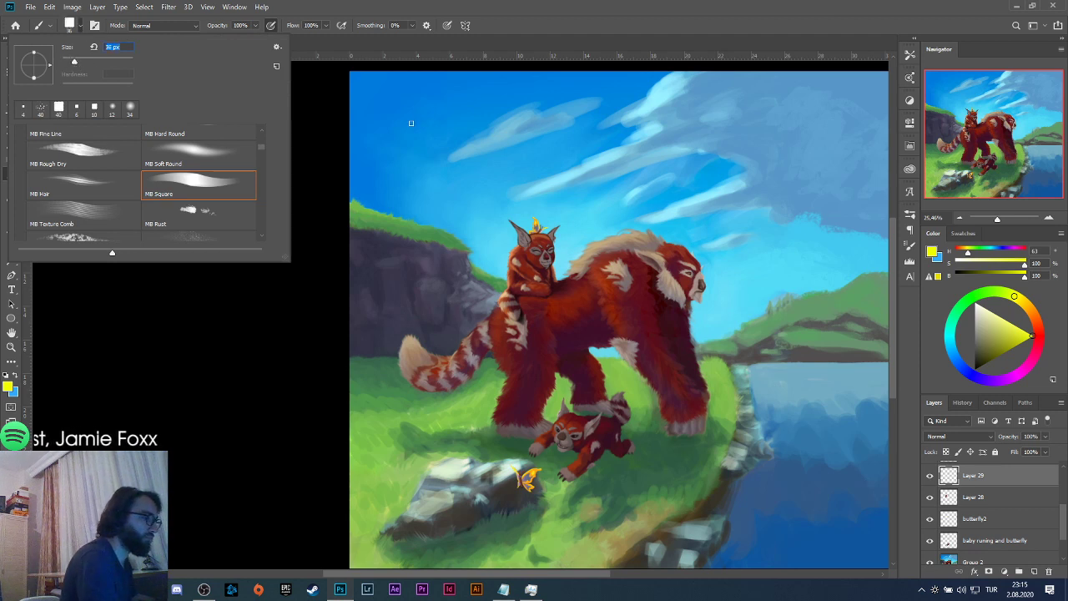
mouse_move(397, 115)
left_mouse_down()
mouse_move(407, 144)
mouse_move(417, 125)
mouse_move(403, 138)
left_mouse_up()
left_click_drag(422, 104, 419, 125)
mouse_move(419, 102)
left_mouse_down()
mouse_move(443, 122)
mouse_move(455, 117)
left_mouse_up()
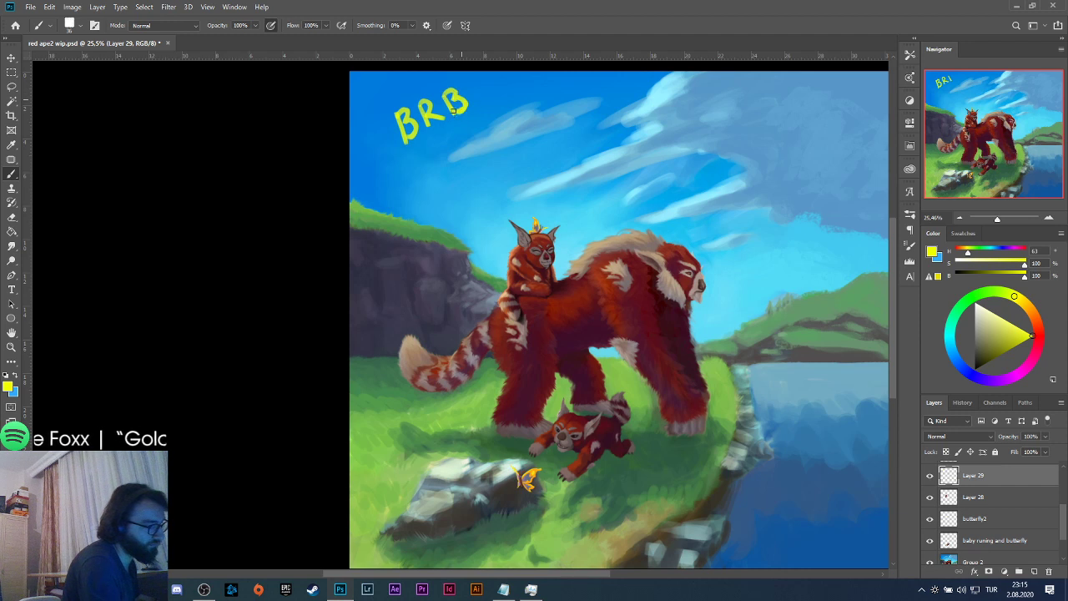
mouse_move(421, 154)
left_mouse_down()
mouse_move(412, 176)
mouse_move(457, 165)
mouse_move(495, 130)
left_mouse_up()
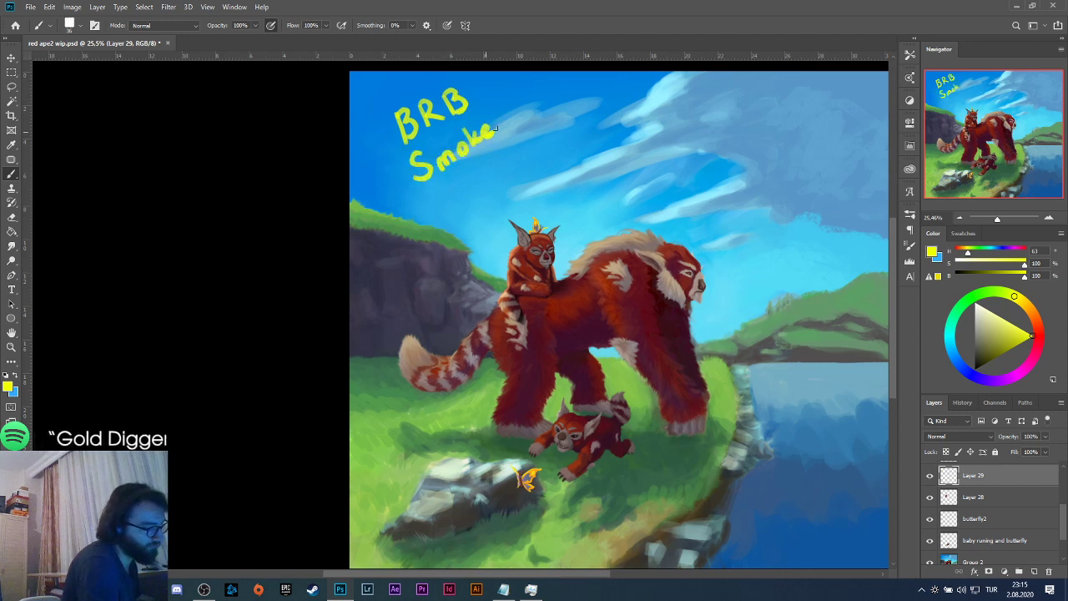
mouse_move(431, 185)
left_mouse_down()
mouse_move(446, 209)
mouse_move(455, 201)
left_mouse_up()
left_click_drag(464, 189, 515, 167)
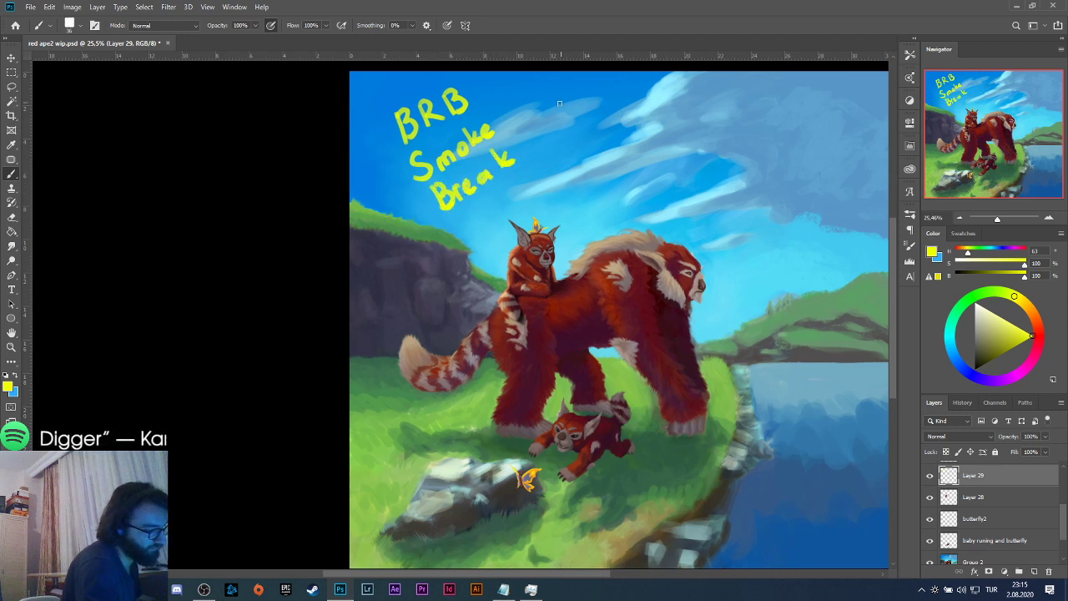
mouse_move(559, 98)
left_mouse_down()
mouse_move(573, 128)
mouse_move(603, 109)
mouse_move(592, 111)
mouse_move(587, 82)
left_mouse_up()
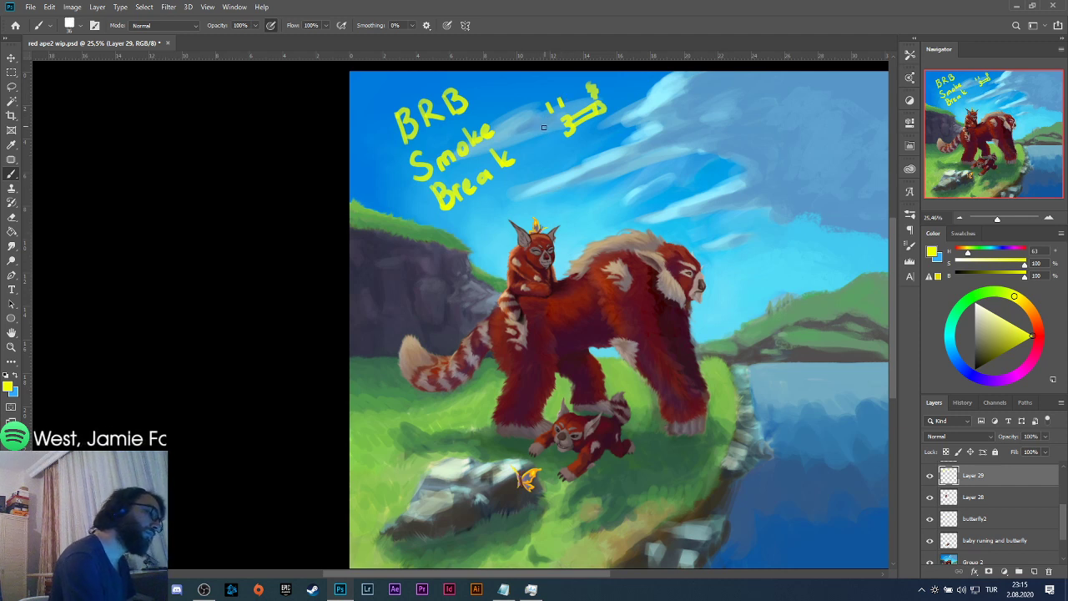
Remove the smoking cigarette doodle and draw a small yellow sad face beside the "BRB Smoke Break" note.
left_click_drag(540, 97, 537, 109)
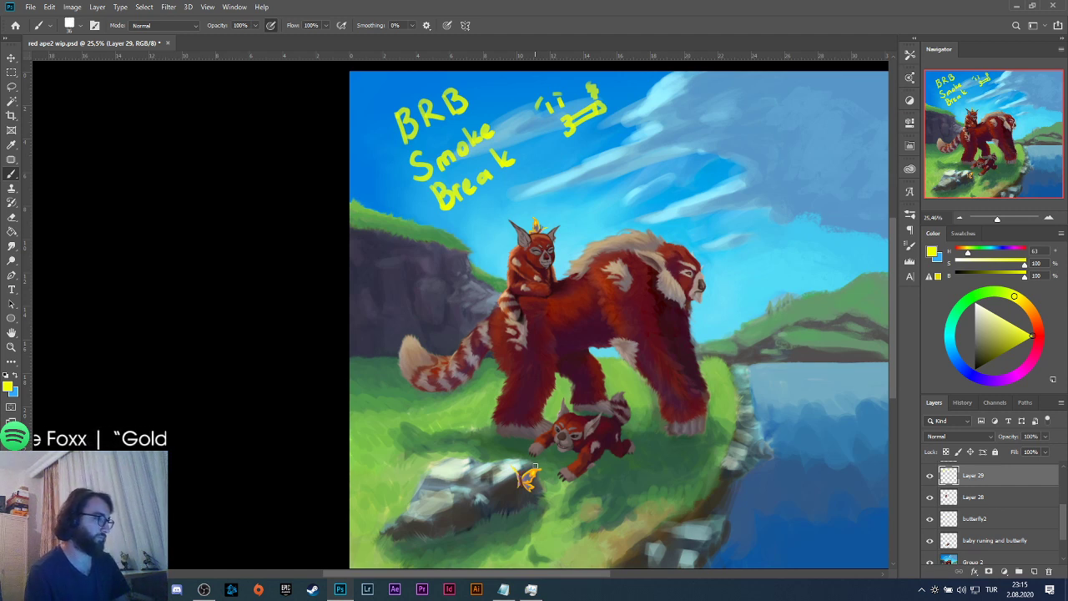
key("ctrl+z")
key("ctrl+z")
key("ctrl+z")
key("ctrl+z")
key("ctrl+z")
key("ctrl+z")
key("ctrl+z")
key("ctrl+z")
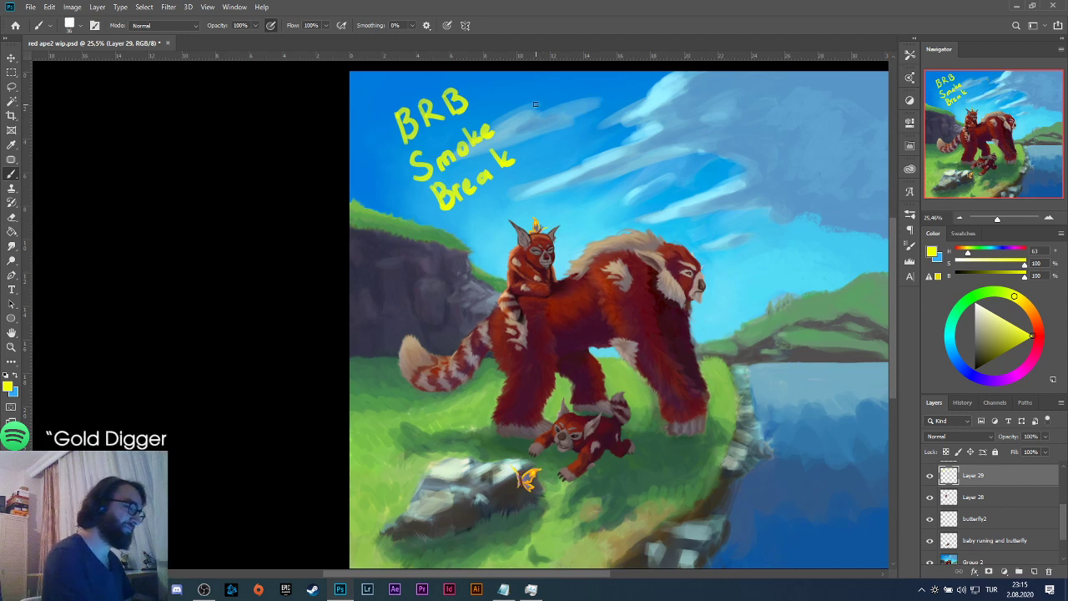
key("ctrl+shift+z")
key("ctrl+shift+z")
key("ctrl+shift+z")
key("ctrl+shift+z")
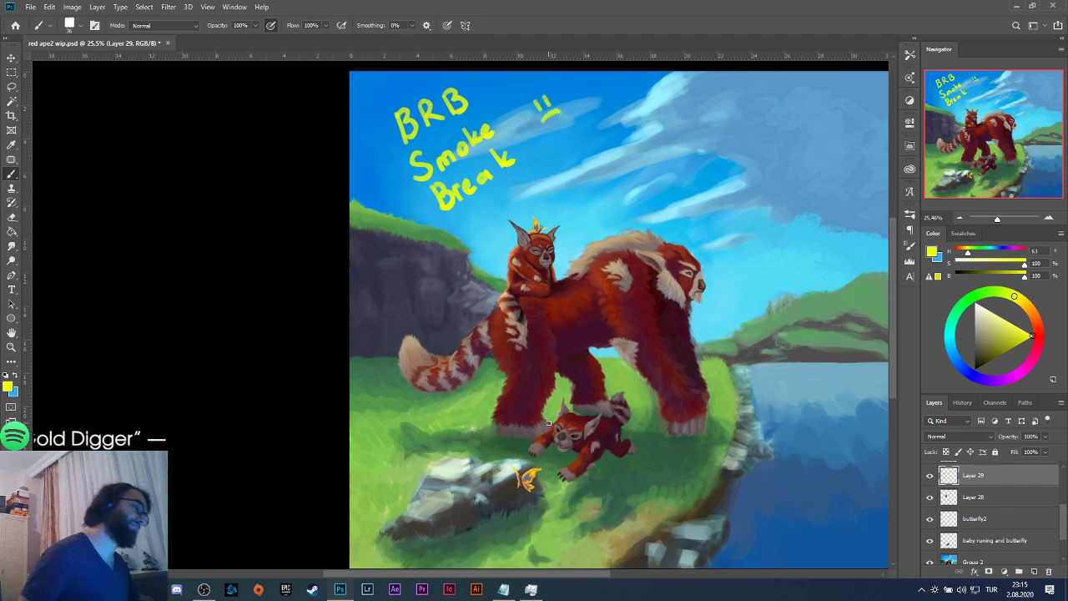
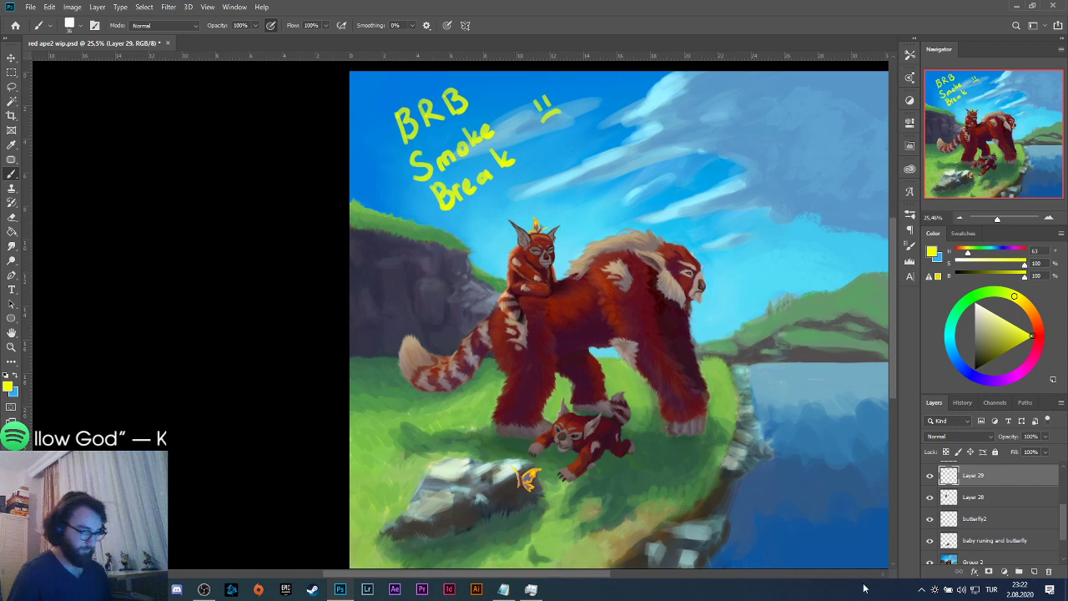
Delete Layer 29 with the handwritten break note, and compare the painting with and without Layer 28.
left_click(929, 464)
left_click(929, 464)
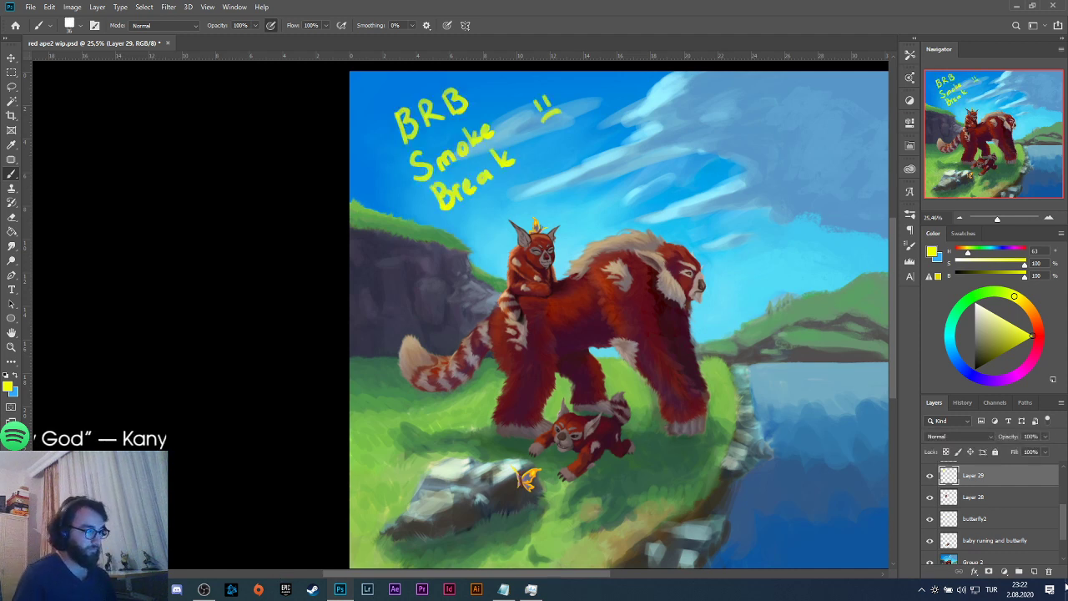
left_click(1049, 572)
left_click(484, 209)
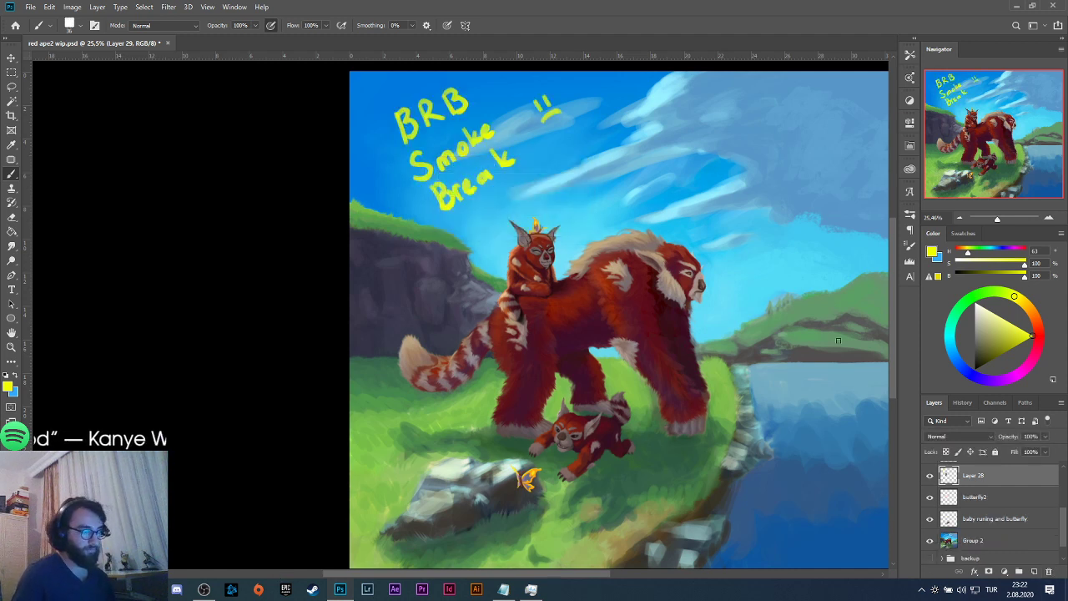
left_click(929, 475)
left_click(929, 475)
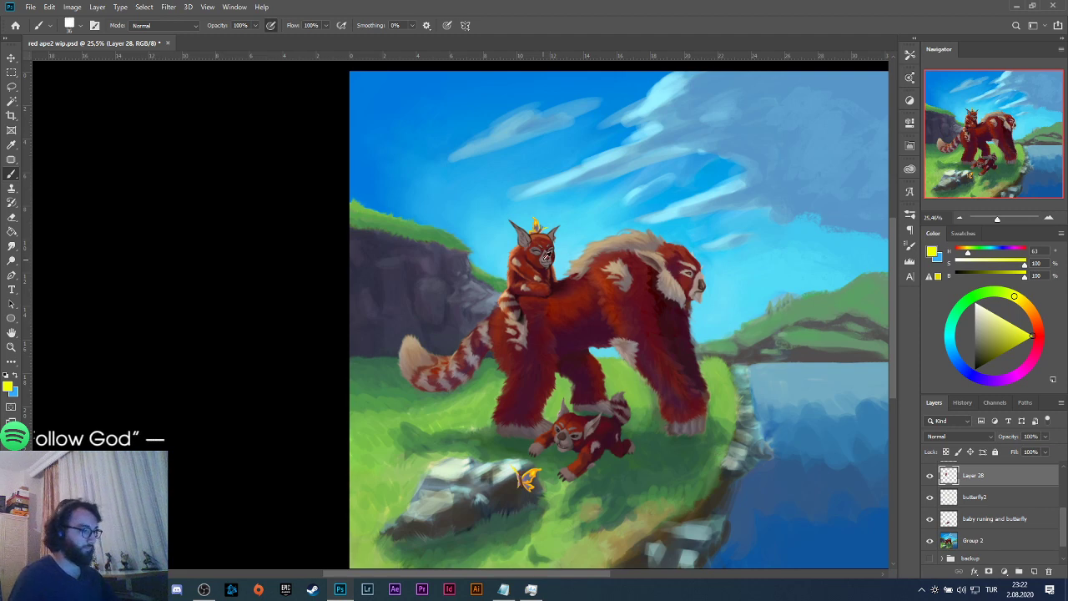
Set the MB Square brush to 7 px and paint over the dark patch in the small creature's right eye with sampled gray.
scroll(547, 256, "up", 6)
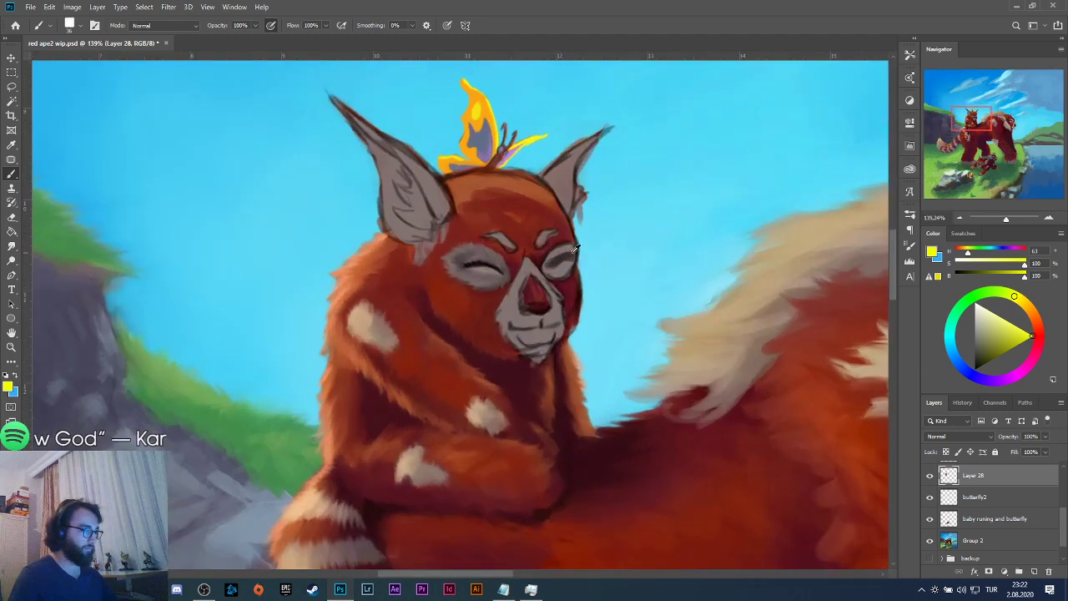
scroll(575, 247, "up", 3)
left_click(443, 277, "alt")
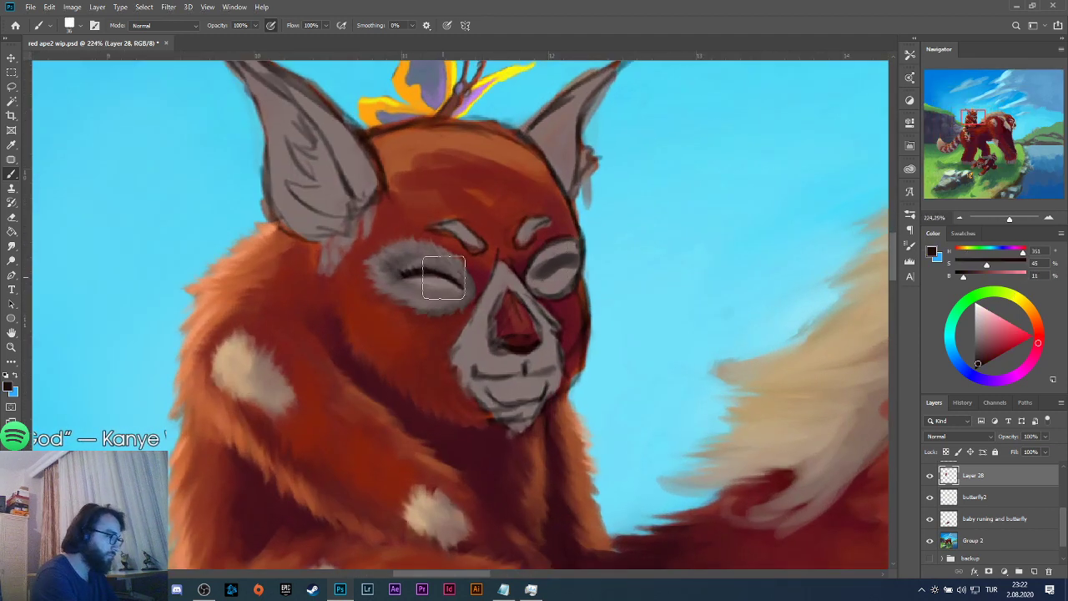
left_click(80, 26)
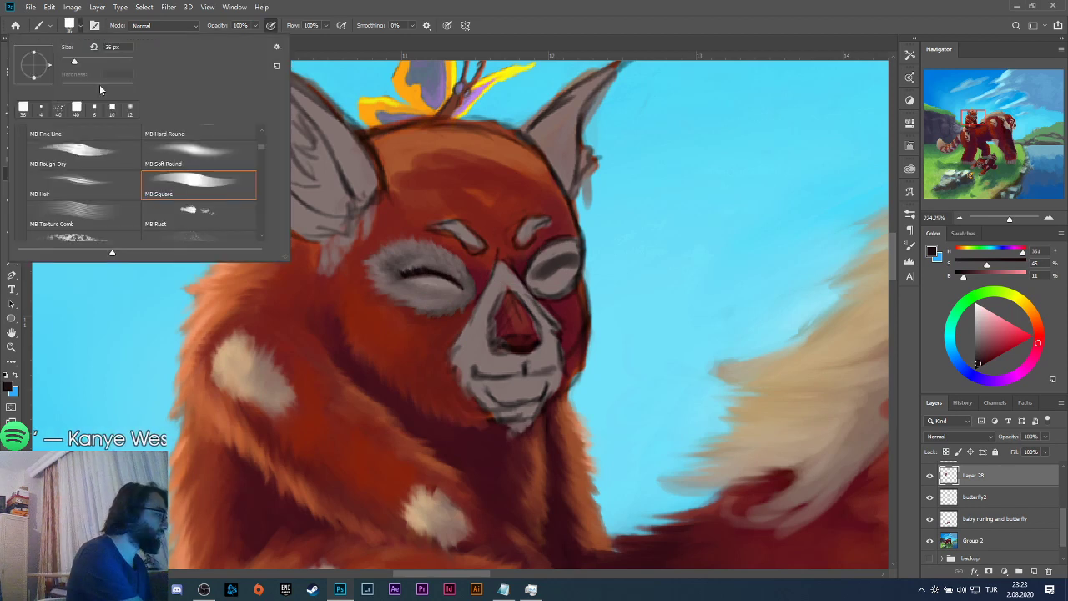
left_click_drag(76, 66, 60, 80)
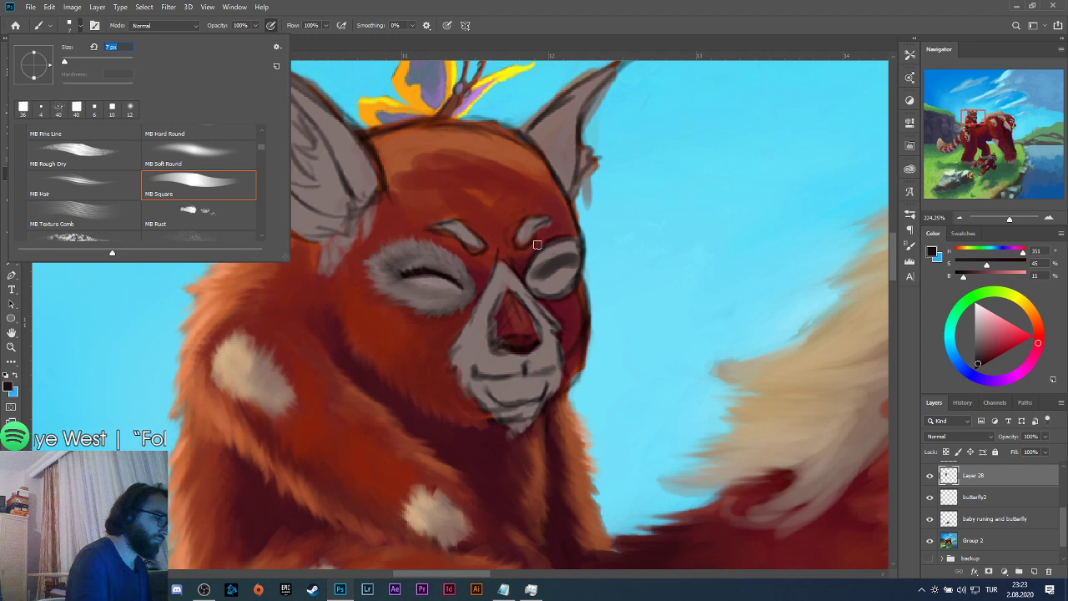
left_click(543, 287, "alt")
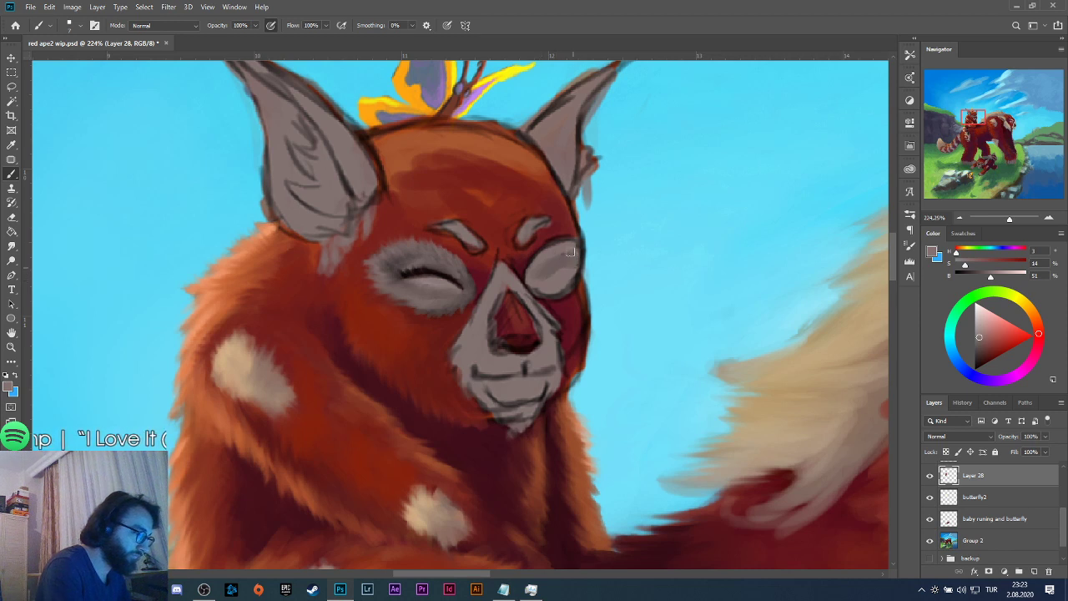
Paint the right eye's closed lid line and shading in sampled near-black and dark gray, and erase the rough outer edge of the face.
left_click(441, 303, "alt")
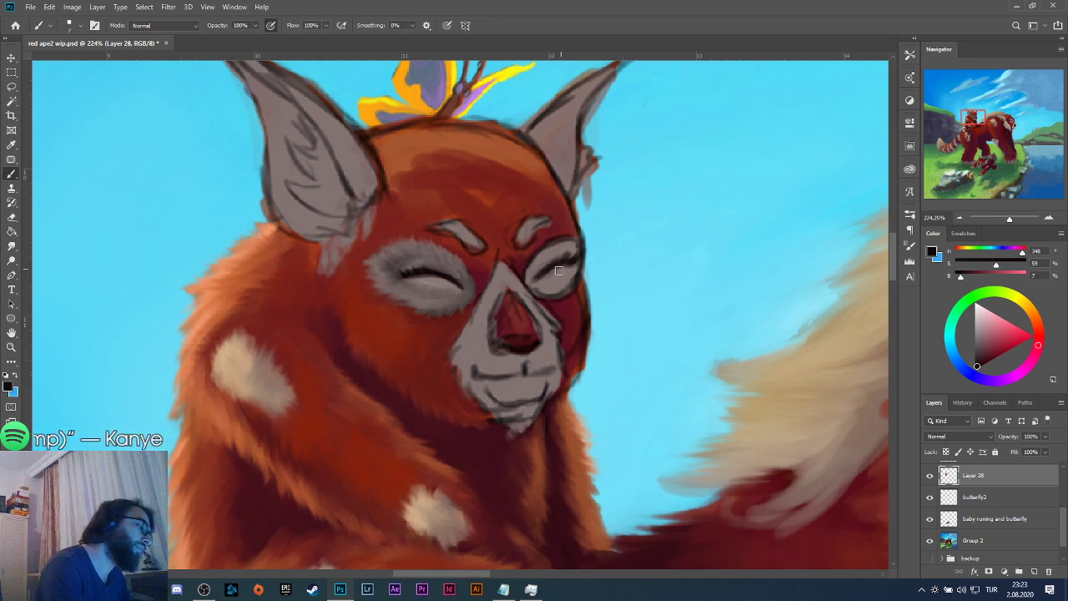
left_click(480, 310, "alt")
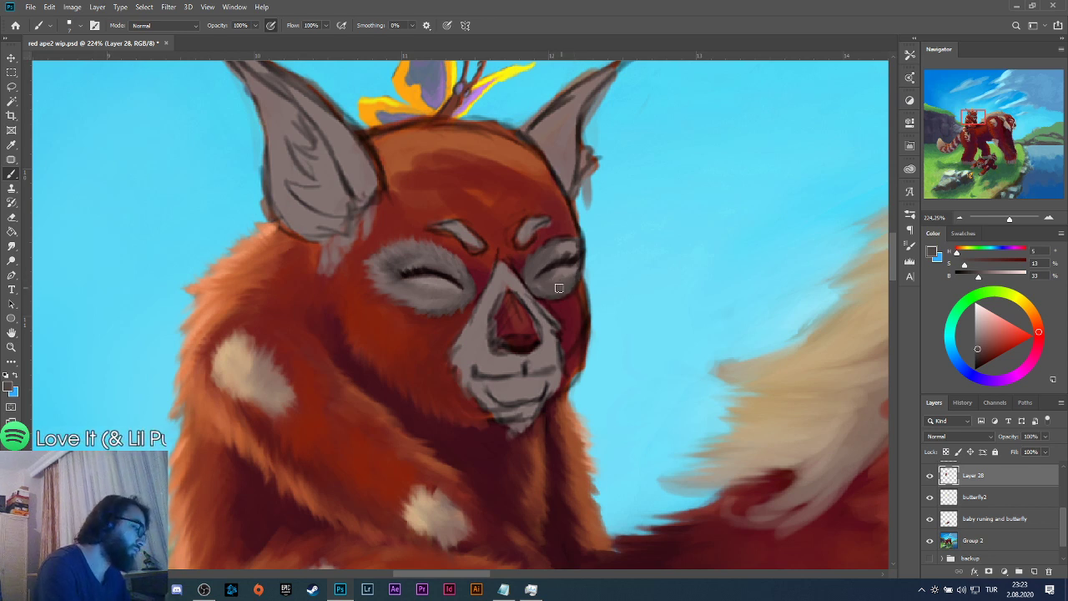
key("e")
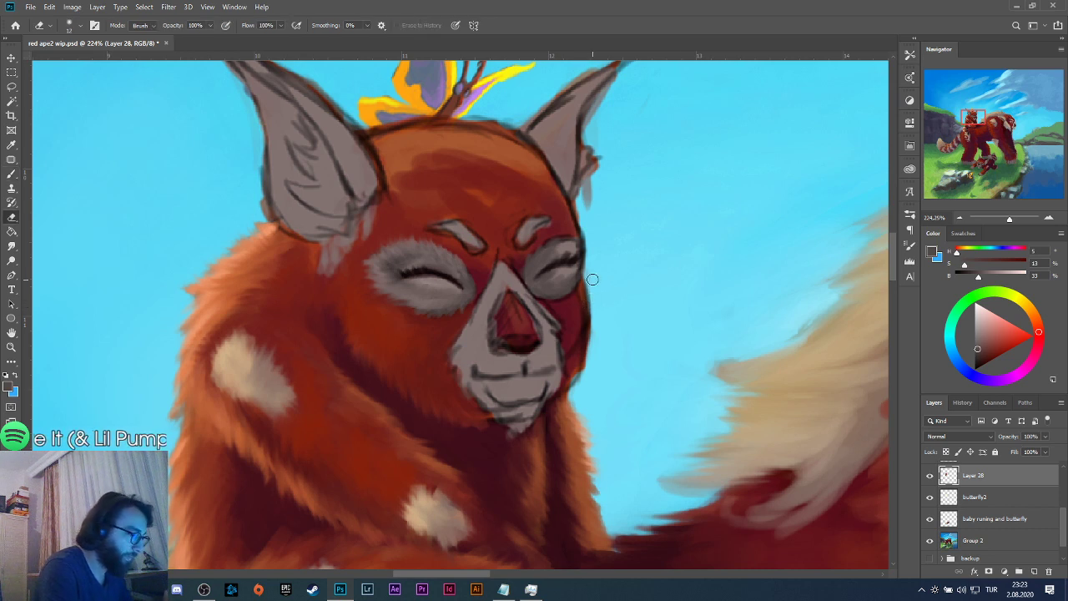
mouse_move(581, 288)
left_mouse_down()
mouse_move(584, 377)
mouse_move(589, 368)
mouse_move(578, 385)
mouse_move(595, 320)
mouse_move(594, 350)
mouse_move(575, 394)
mouse_move(601, 336)
mouse_move(586, 285)
mouse_move(610, 237)
mouse_move(594, 189)
mouse_move(587, 224)
mouse_move(590, 192)
mouse_move(629, 149)
left_mouse_up()
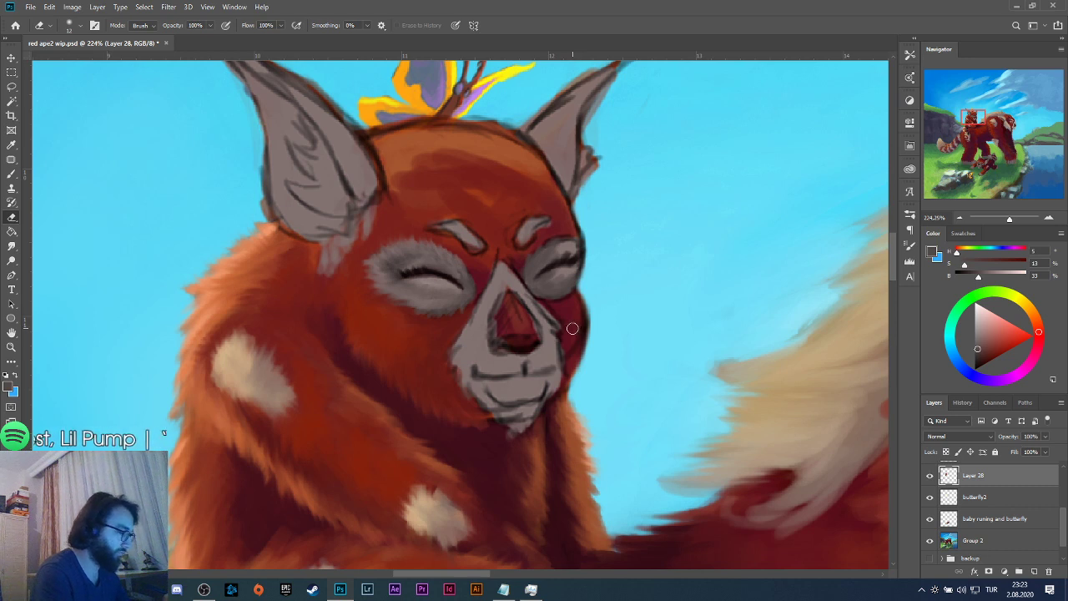
Refine the right eye patch and its lower edge against the cheek with the brush in sampled gray, near-black and dark red tones.
key("b")
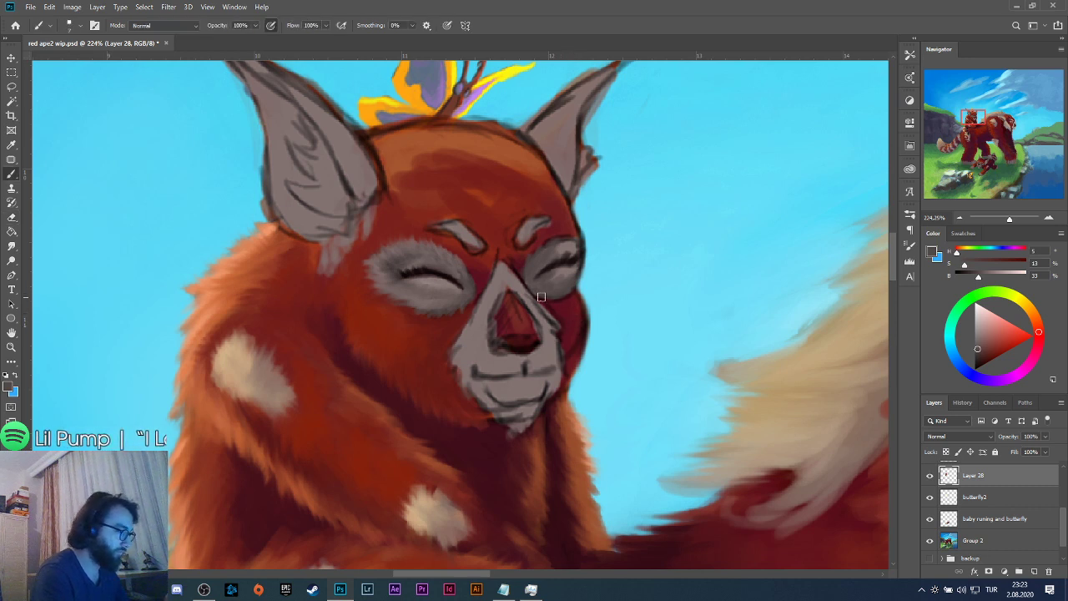
left_click(573, 244, "alt")
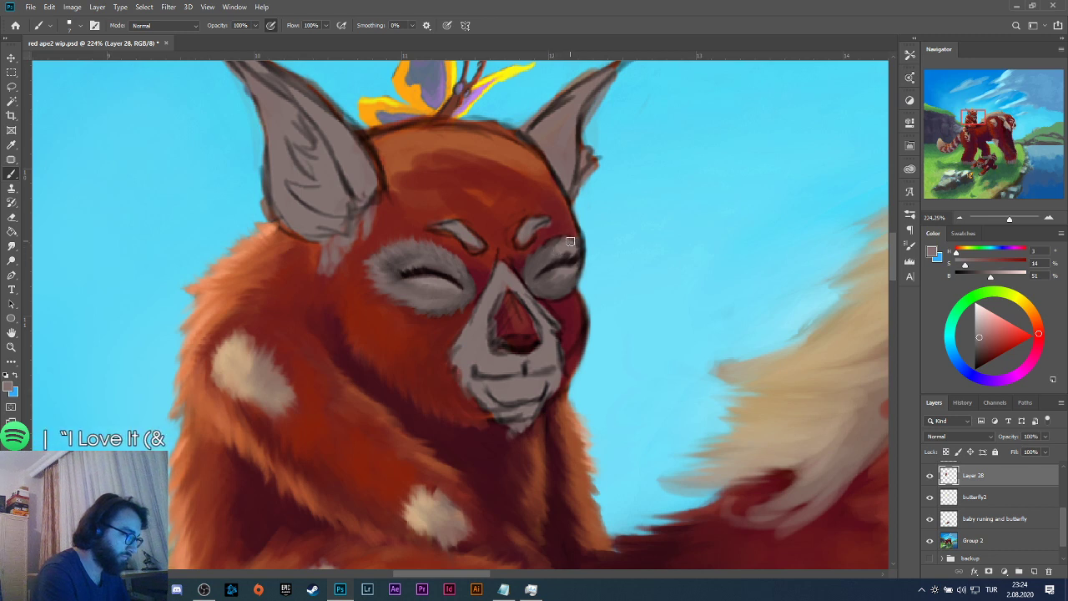
left_click(559, 287, "alt")
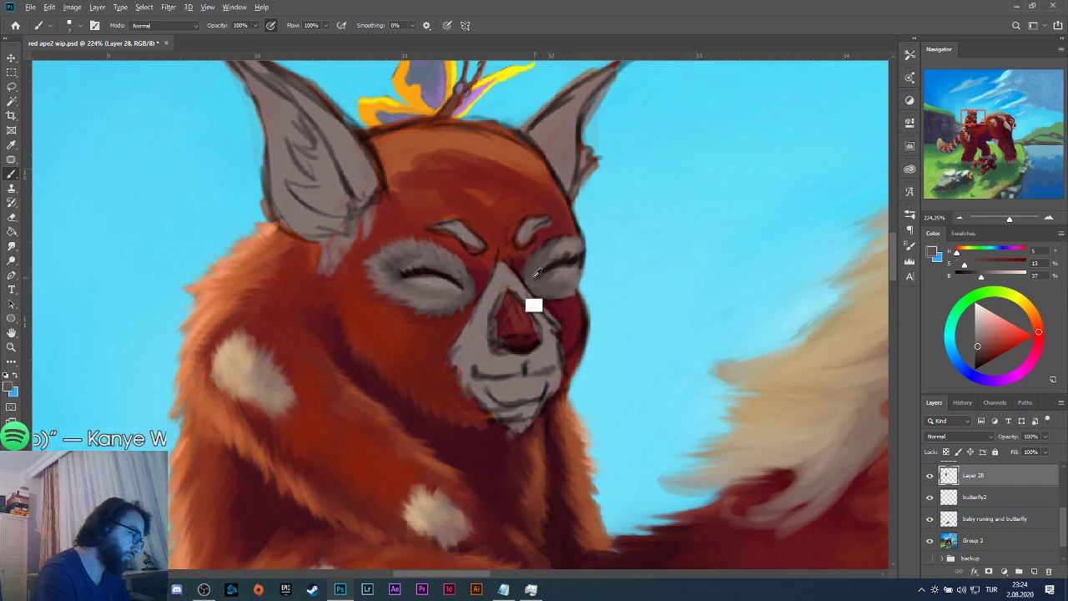
left_click(426, 454, "alt")
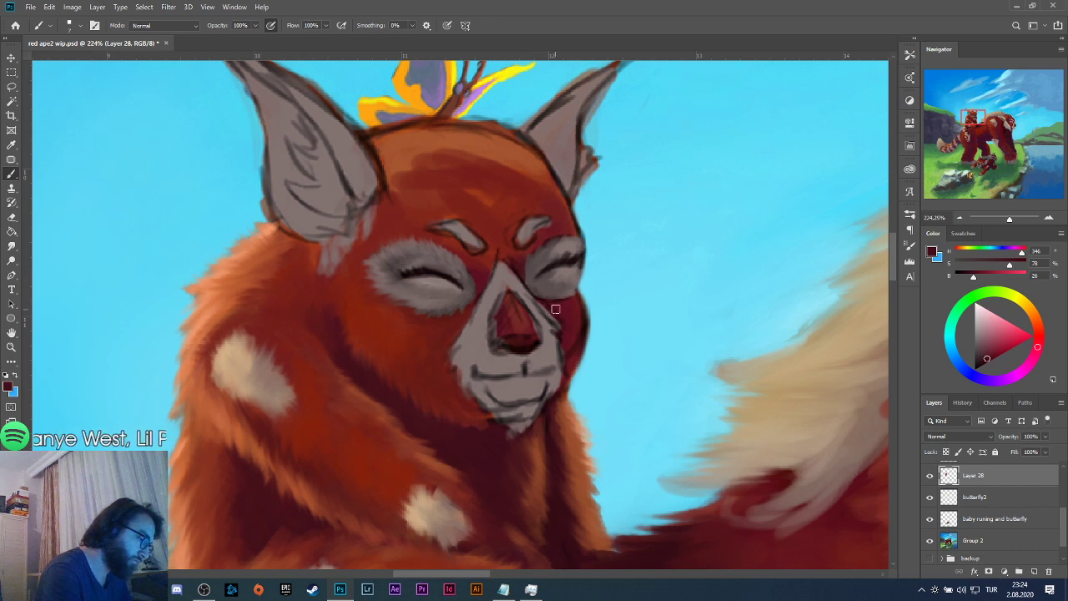
left_click(553, 266, "alt")
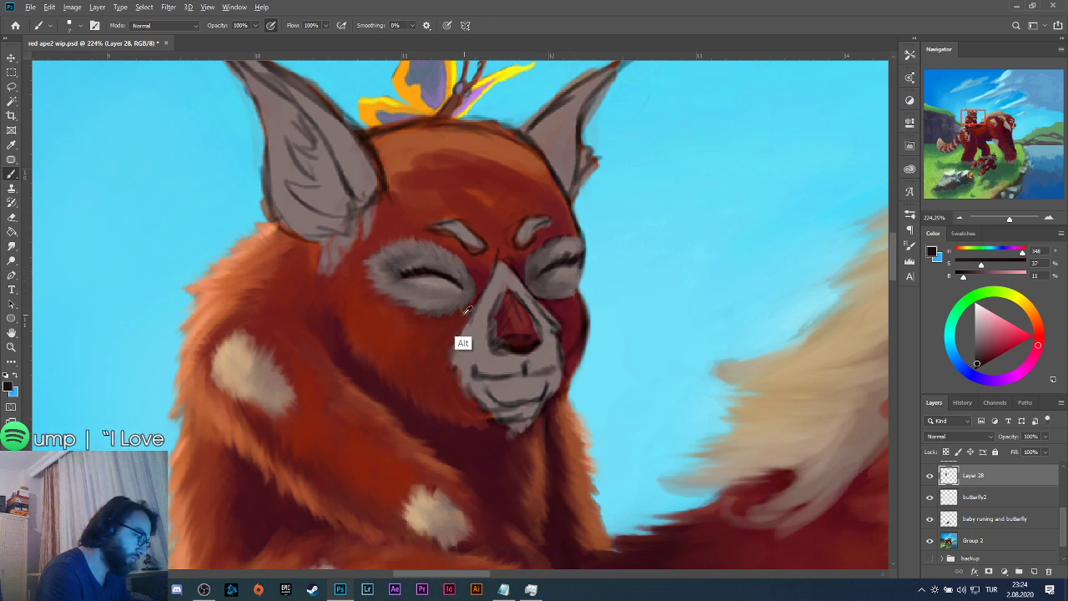
left_click(567, 307, "alt")
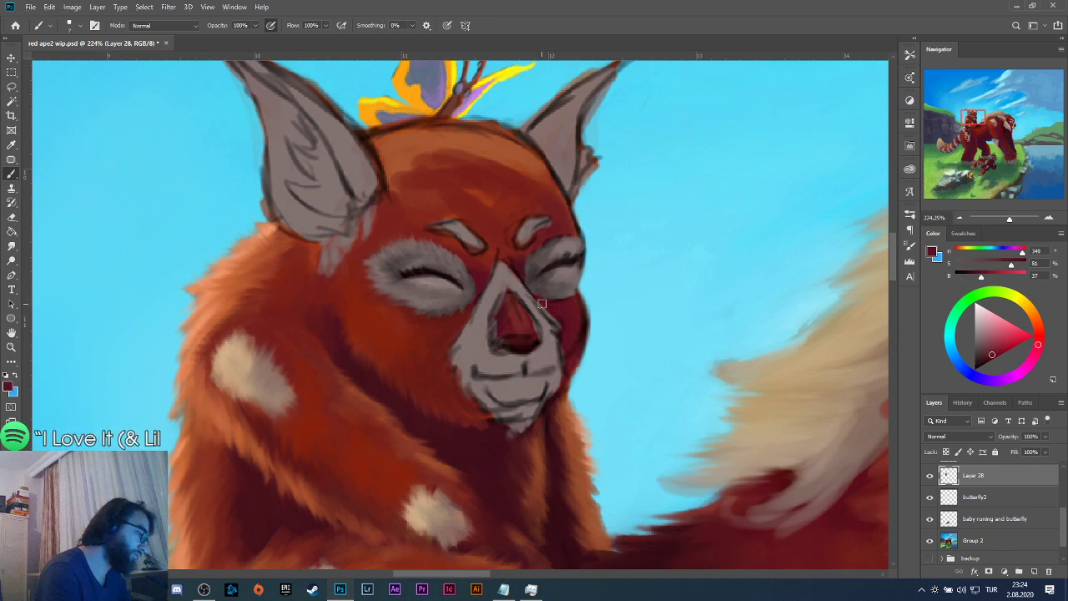
Blend the inner corner of the right eye patch into the nose bridge using sampled reds and dark grays.
left_click(500, 268, "alt")
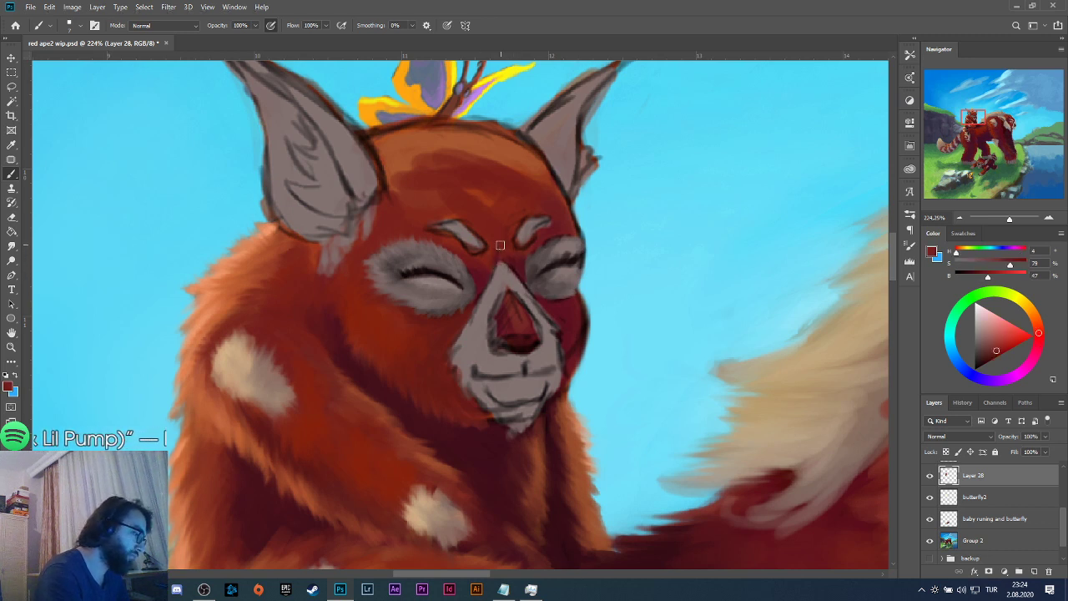
left_click(533, 303, "alt")
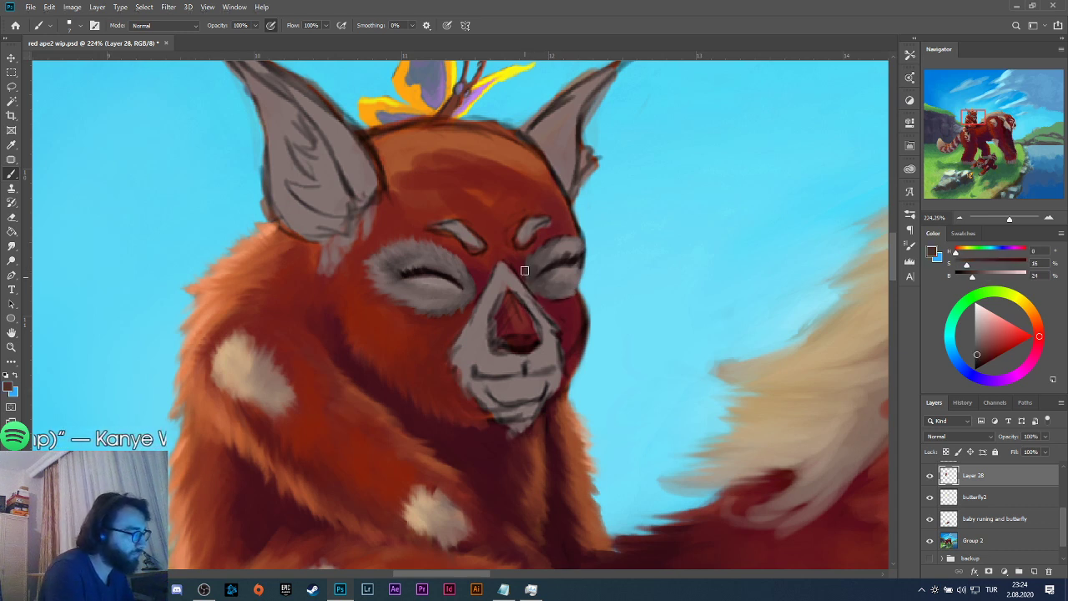
left_click(517, 295, "alt")
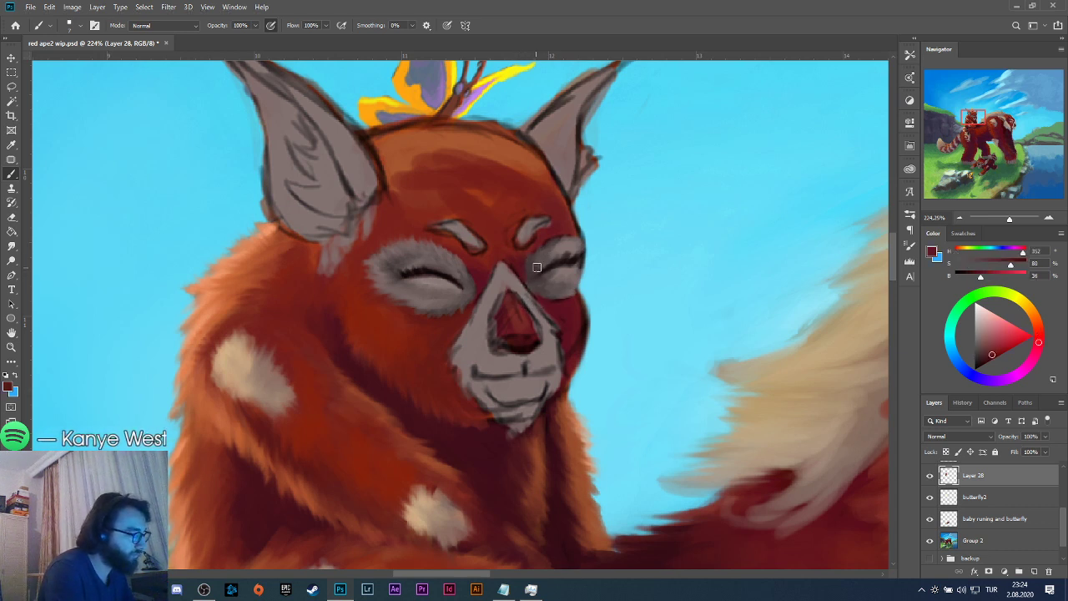
left_click(537, 261, "alt")
left_click(531, 303, "alt")
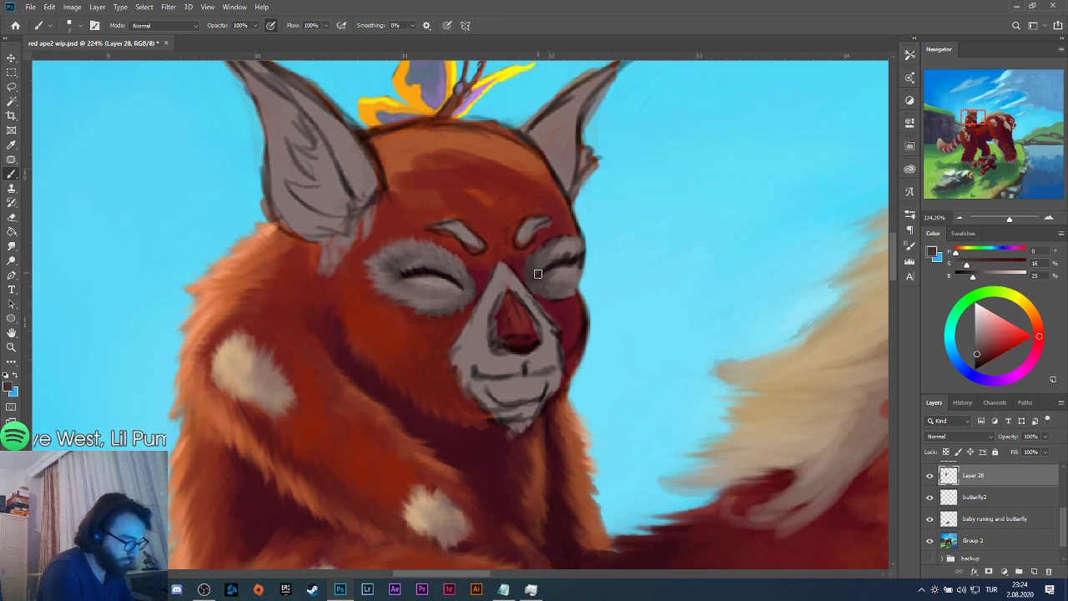
left_click(517, 292, "alt")
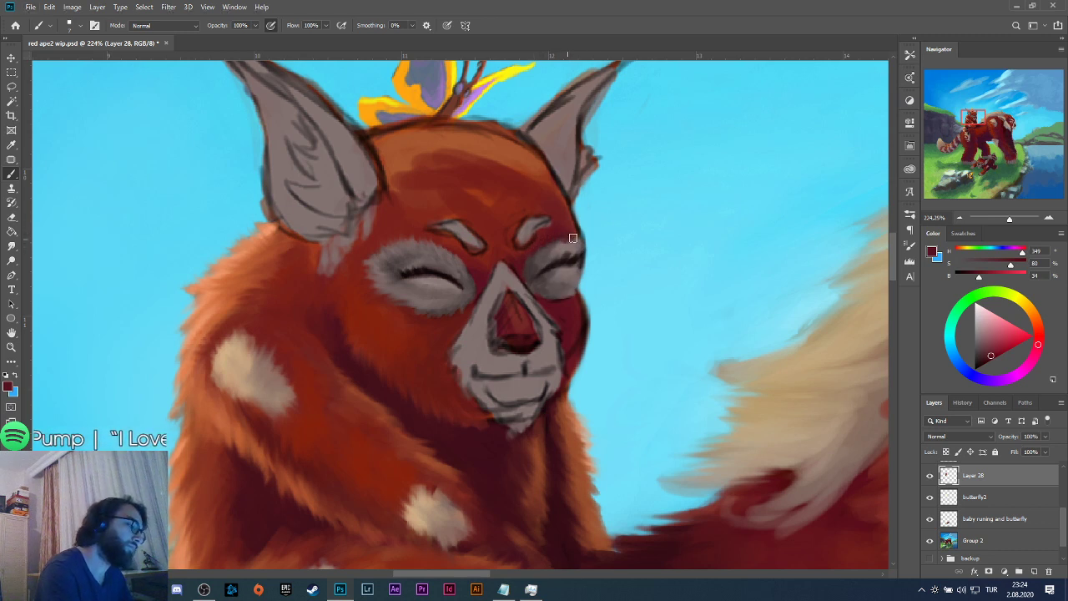
Touch up the upper outer edge of the right eye patch with sampled light gray and dark red.
left_click(557, 278, "alt")
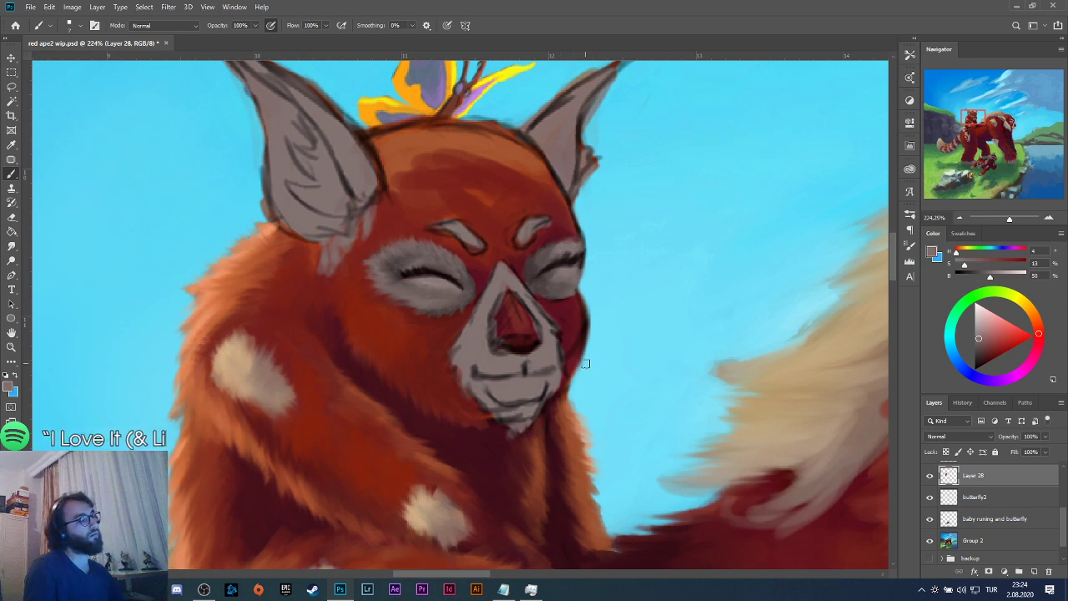
left_click(574, 235, "alt")
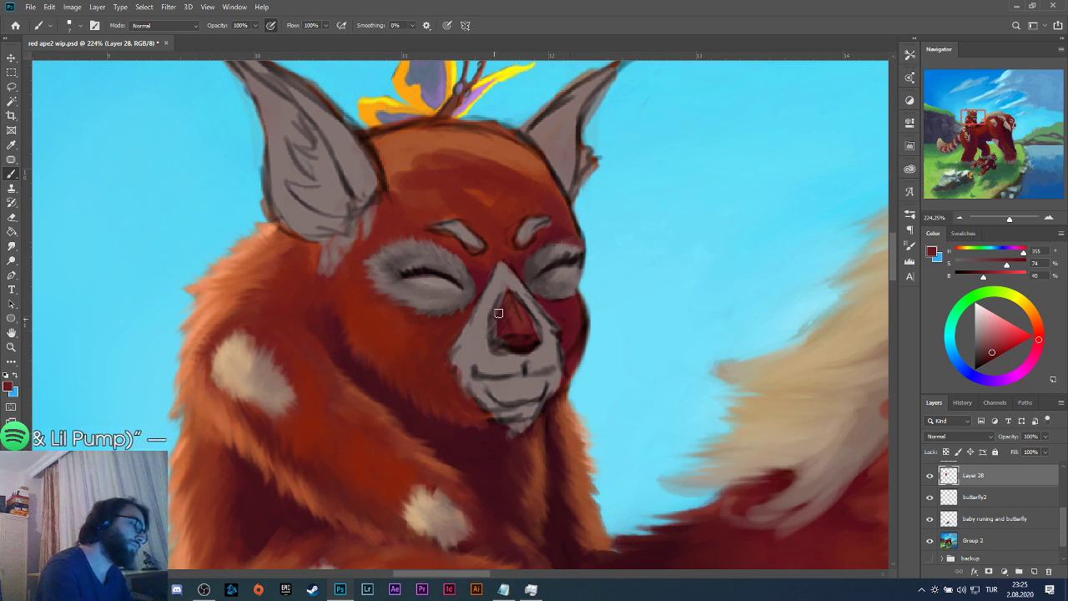
left_click(565, 242, "alt")
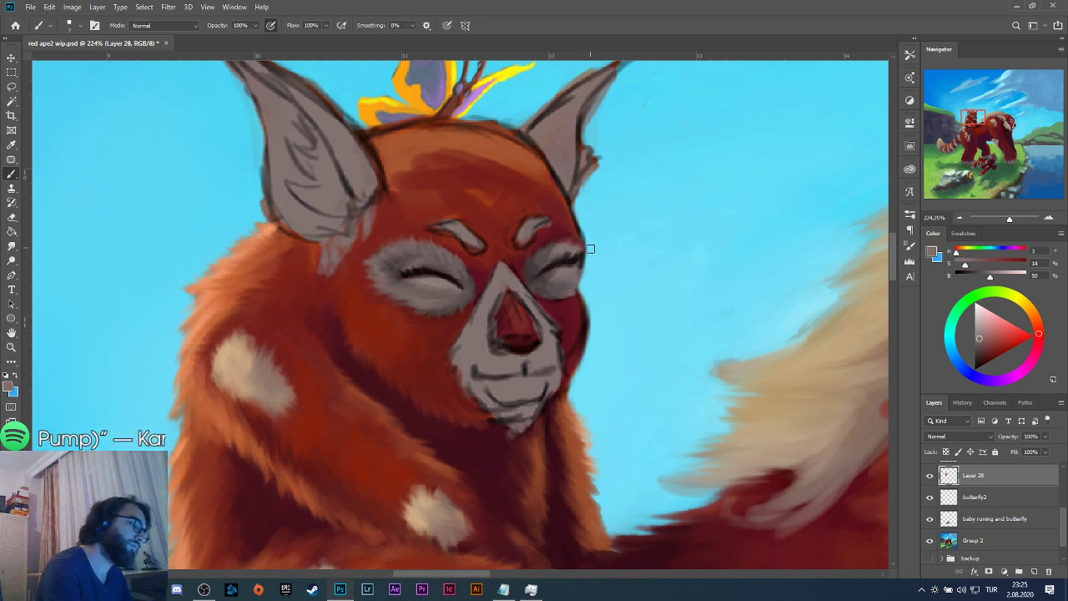
left_click(572, 231, "alt")
left_click(567, 235, "alt")
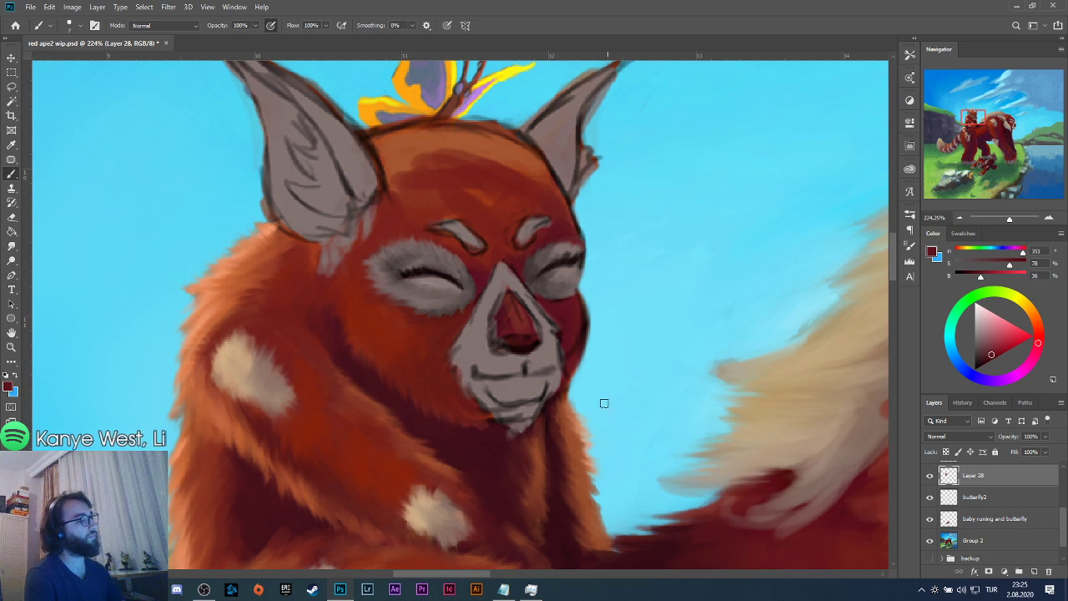
Repaint the outer edge of the right eye patch and the adjoining cheek contour in sampled dark reds and gray.
left_click(558, 302, "alt")
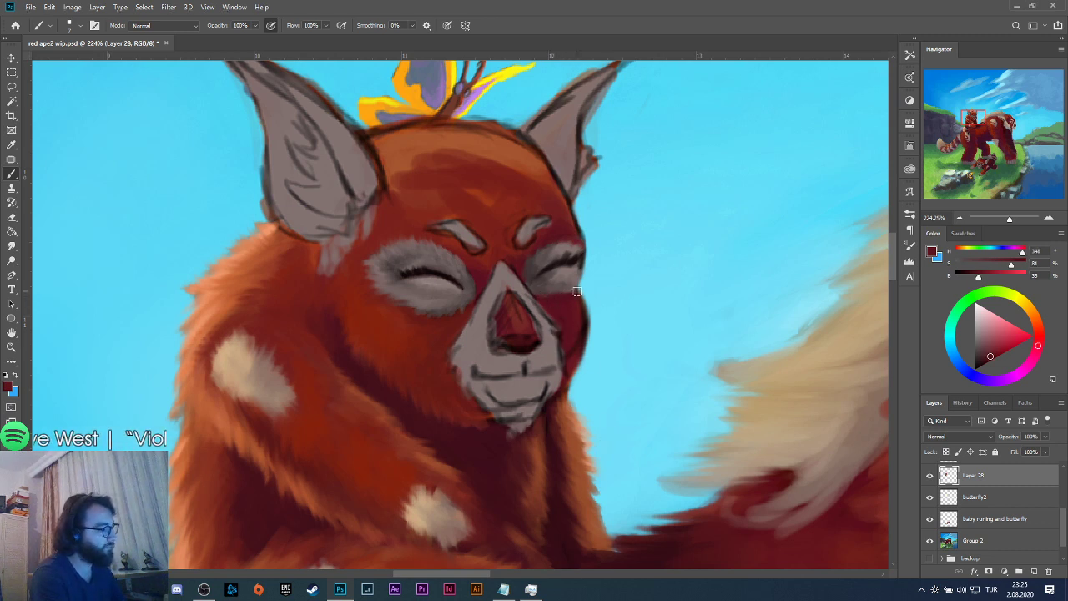
left_click(571, 280, "alt")
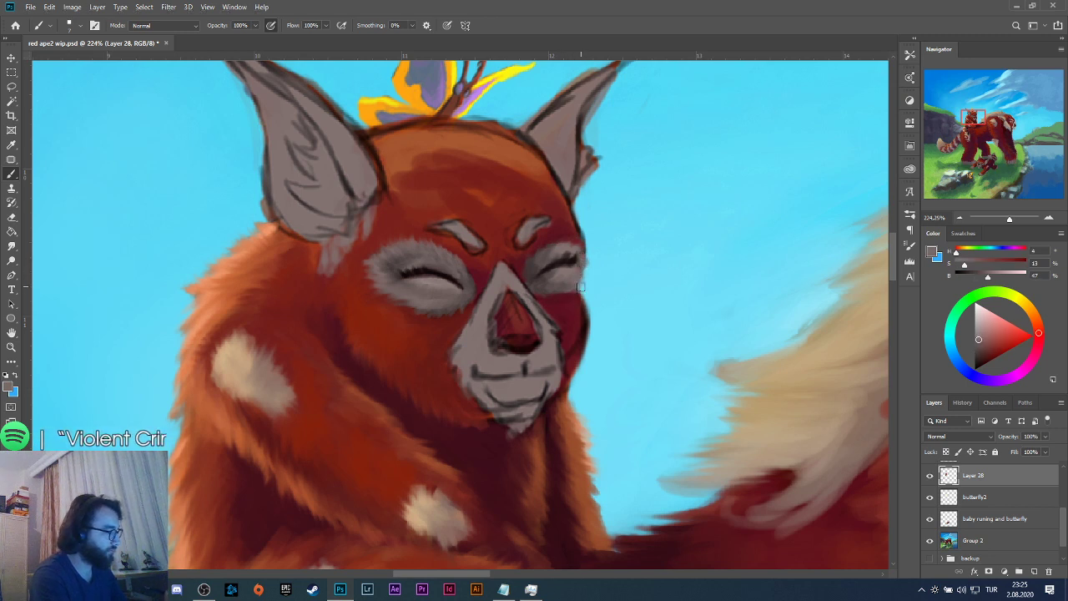
left_click(576, 325, "alt")
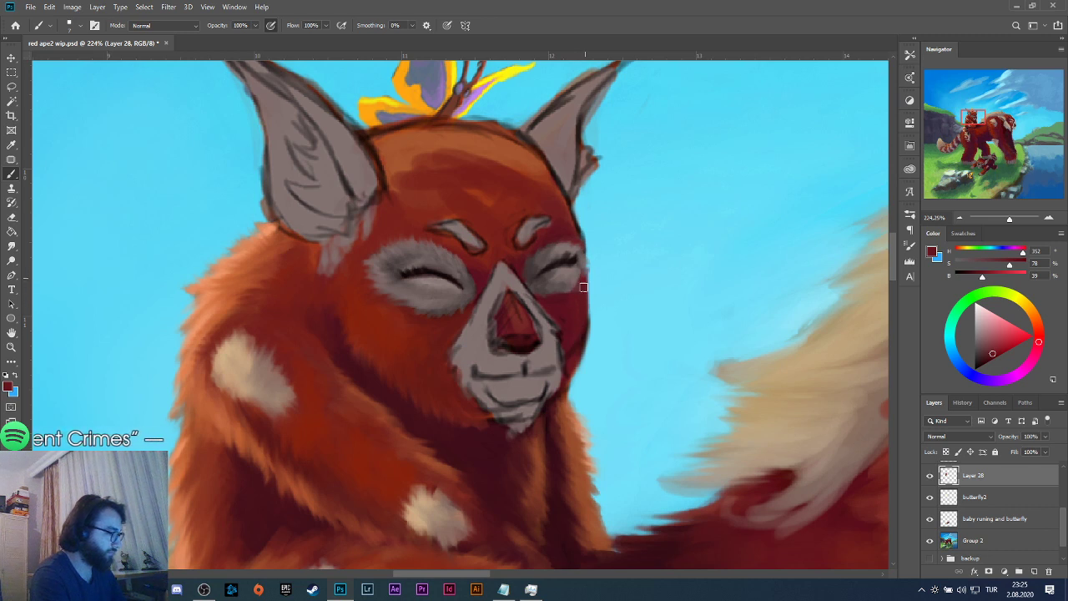
left_click(582, 273, "alt")
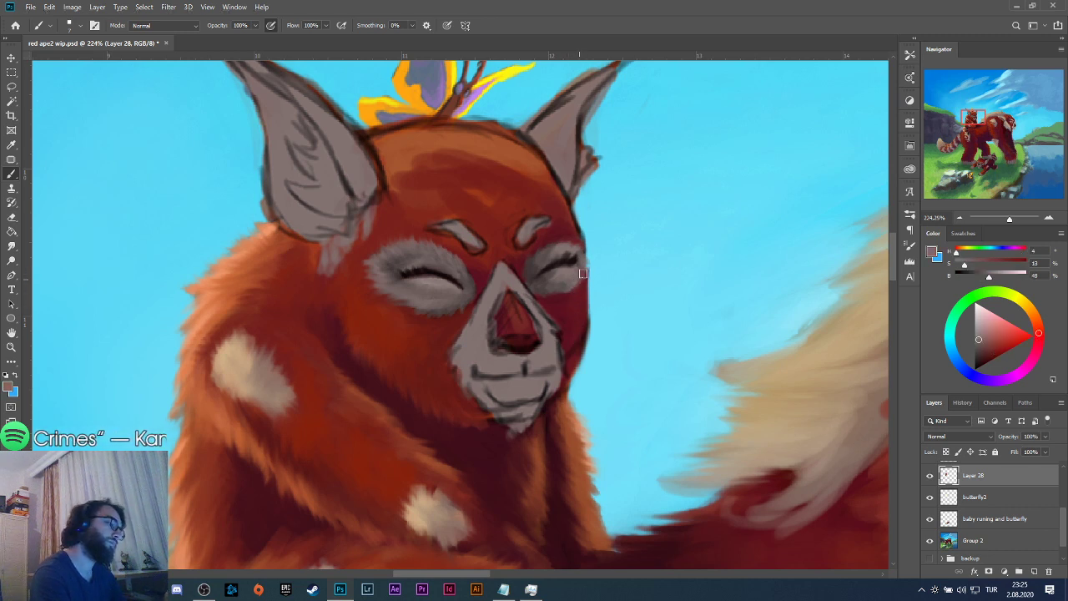
Refine the right eye's closed lid line in sampled near-black and the fur above it in sampled gray.
left_click(568, 262, "alt")
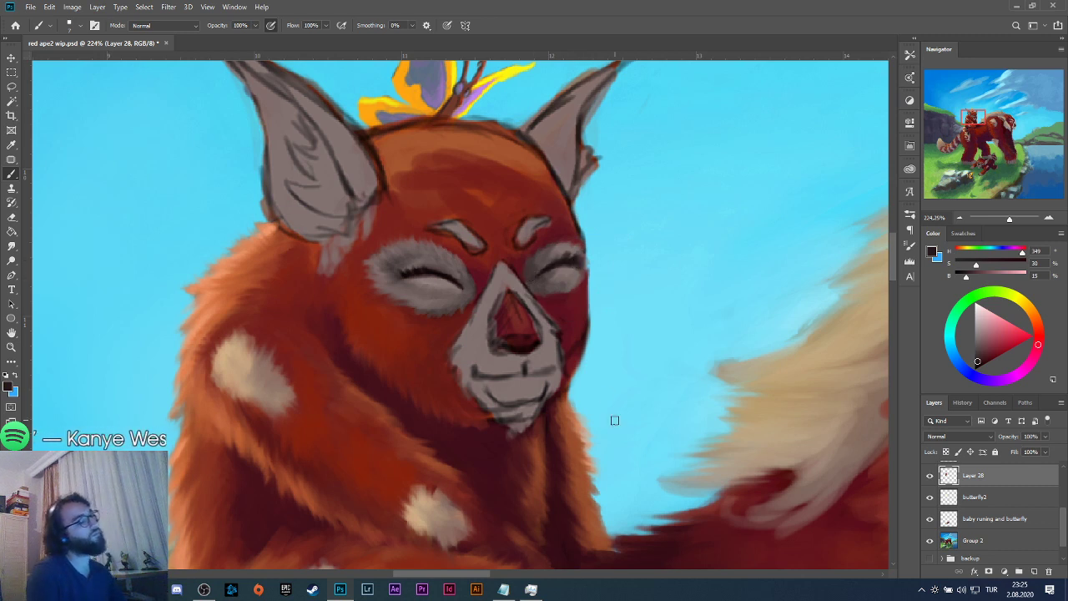
key("alt")
left_click(584, 257, "alt")
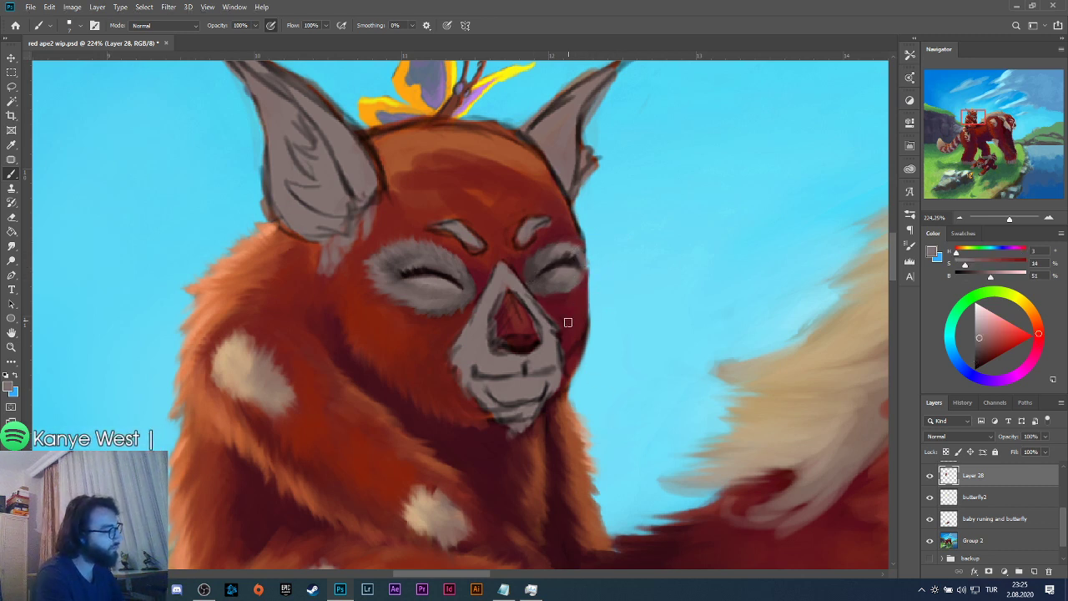
left_click(575, 262, "alt")
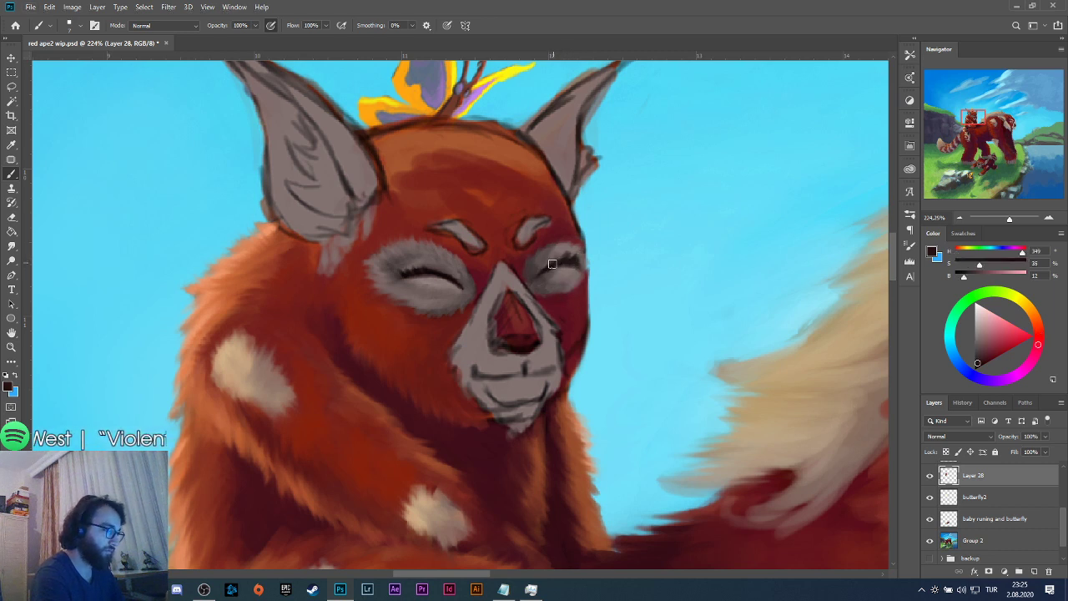
left_click(563, 249, "alt")
left_click(563, 249, "alt")
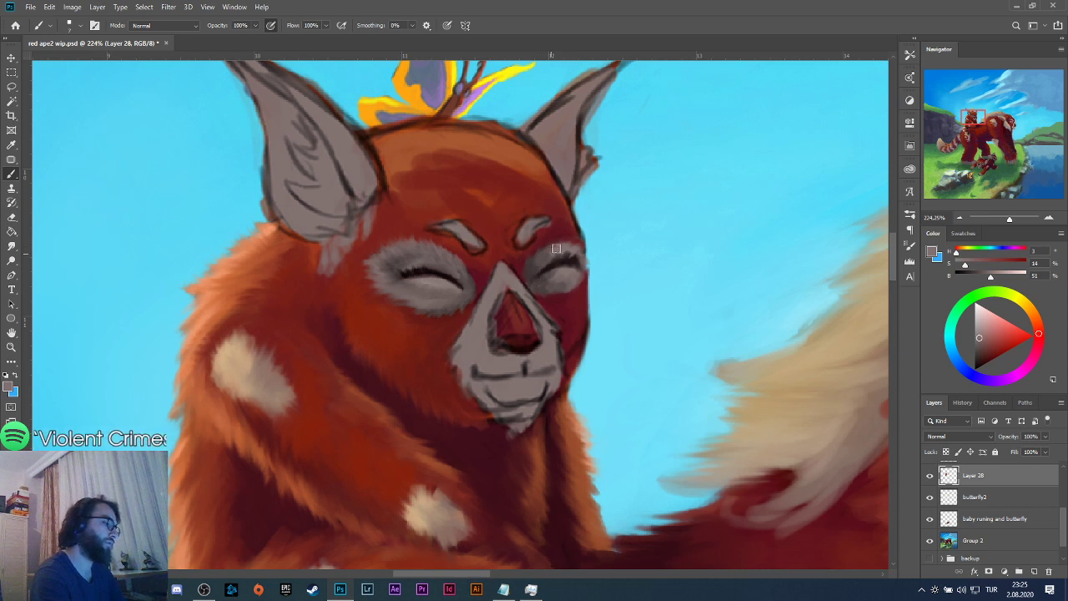
Smooth the face contour beside the right eye with sampled dark red and touch up the patch's outer side in gray.
left_click(580, 235, "alt")
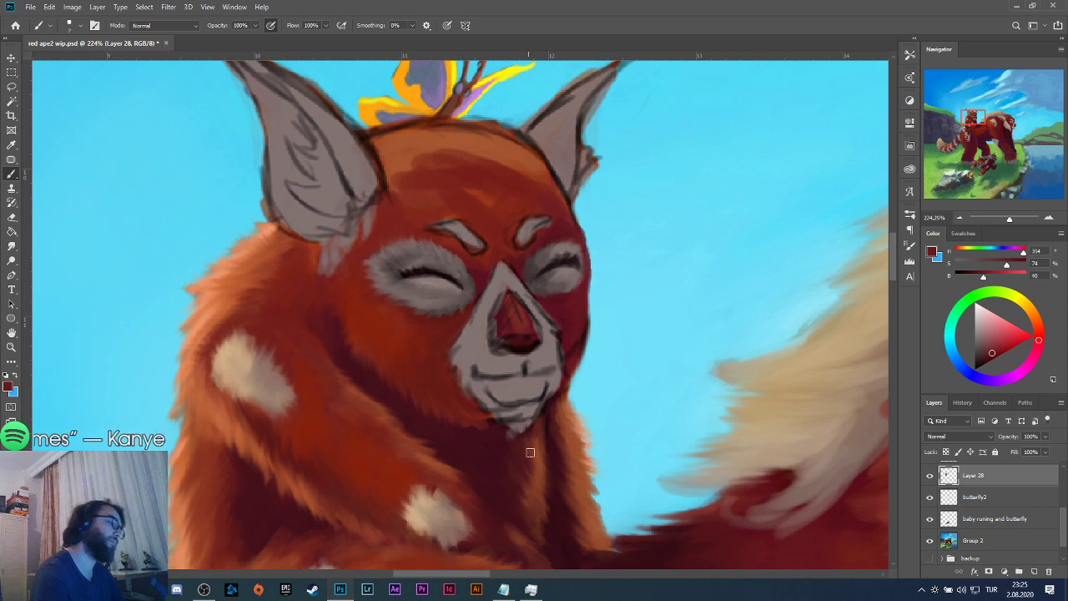
key("alt")
left_click(577, 272, "alt")
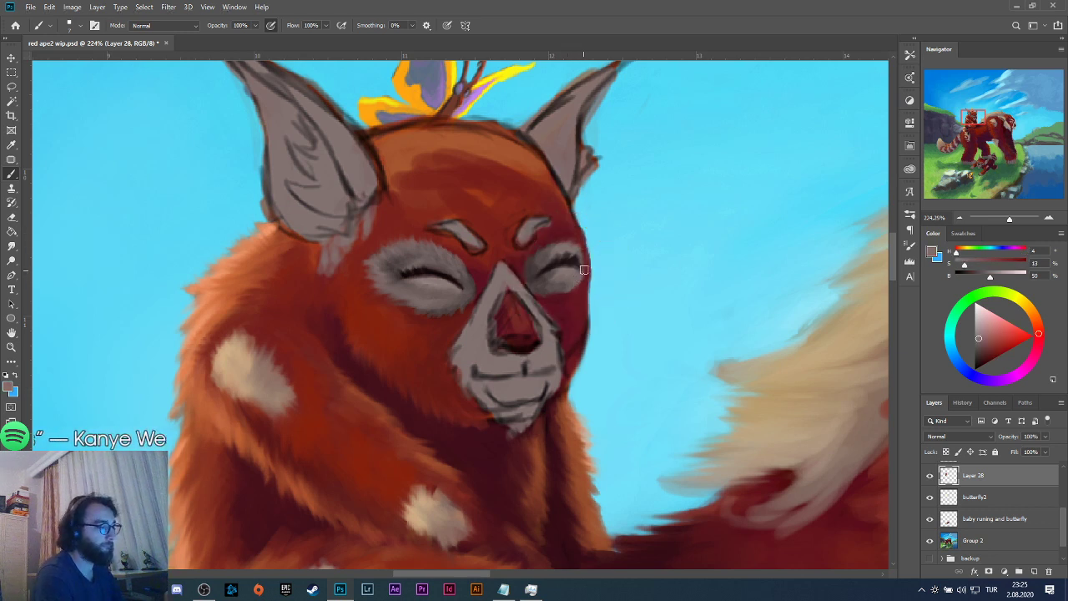
Reduce the brush size and sharpen the right eye's lid line with sampled near-black and gray.
left_click(573, 289, "alt")
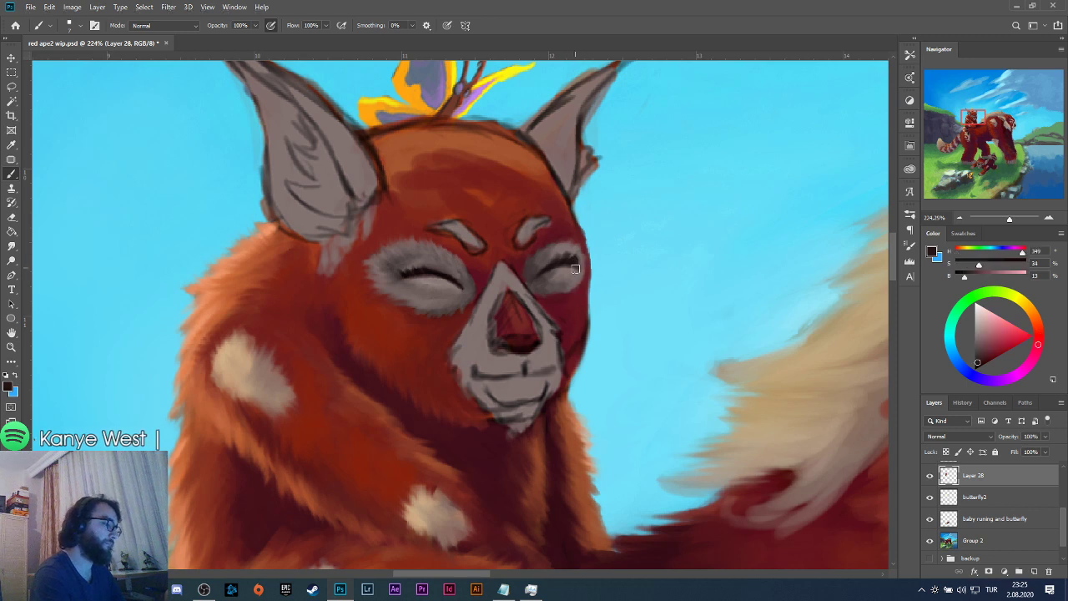
right_click(154, 133)
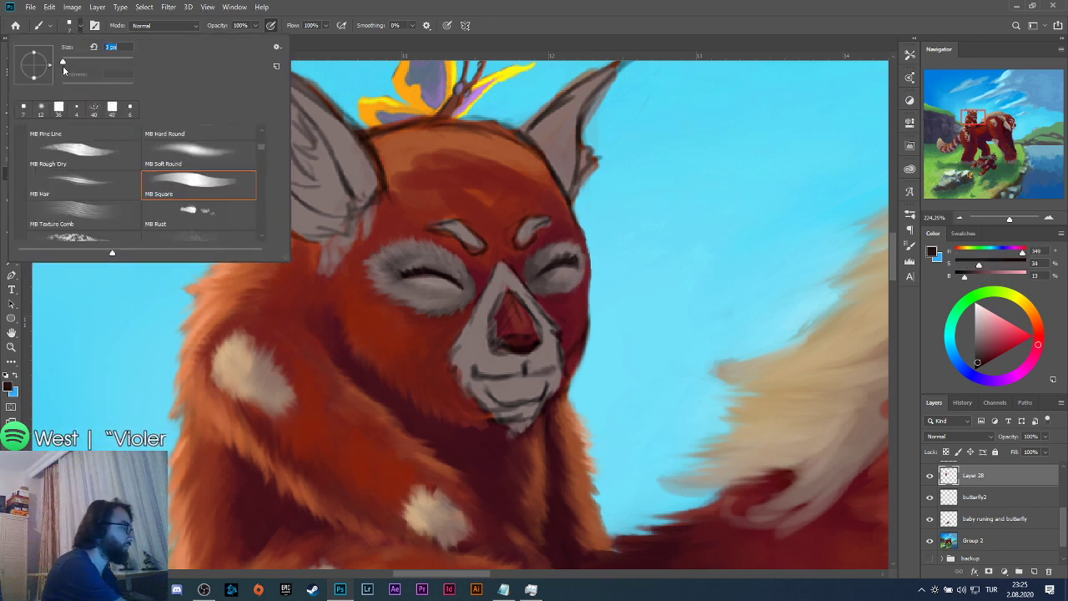
left_click(522, 38)
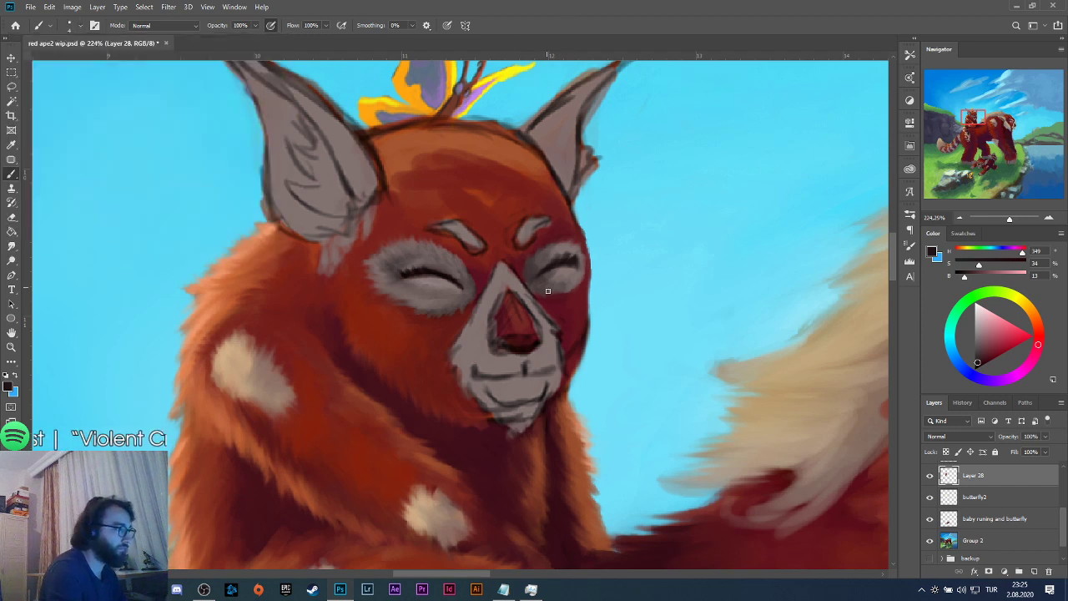
left_click(576, 250, "alt")
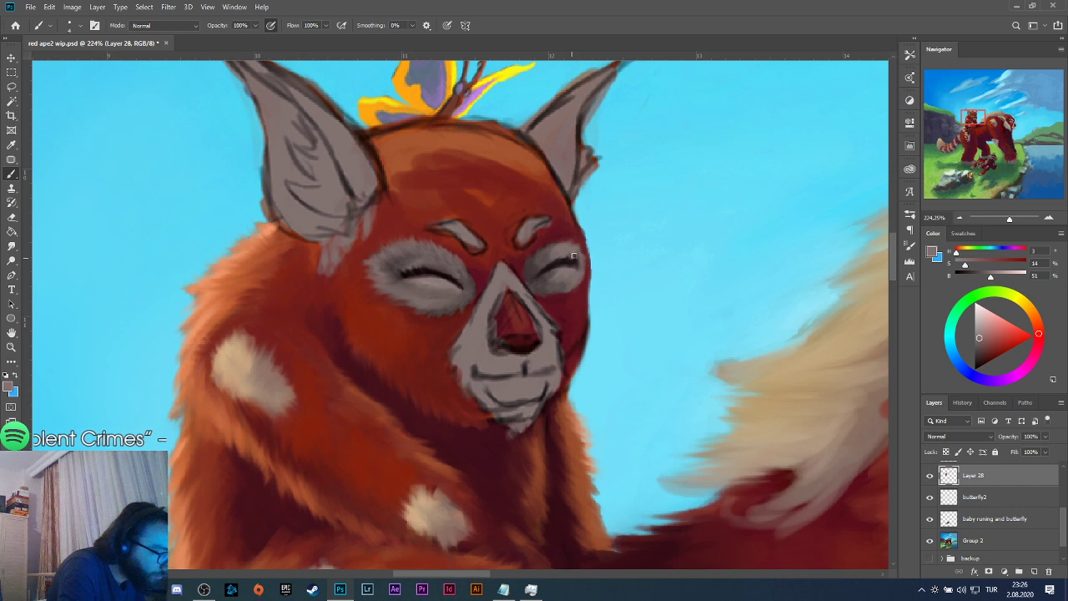
left_click(575, 269, "alt")
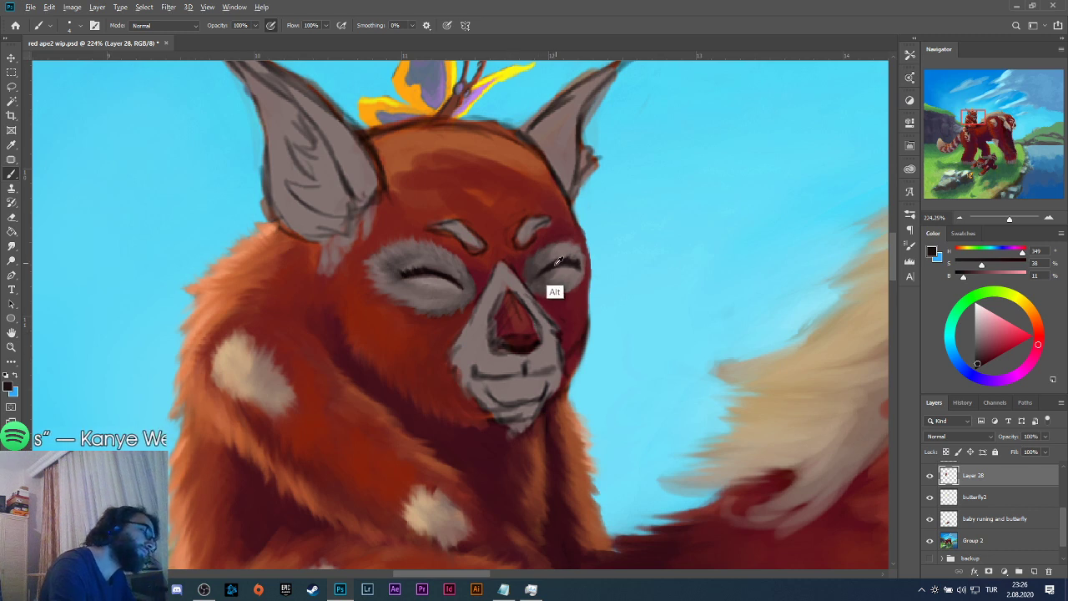
Deepen the right eye's lid and lash line in darker near-black and clean up its edges with sampled gray.
left_click(414, 300, "alt")
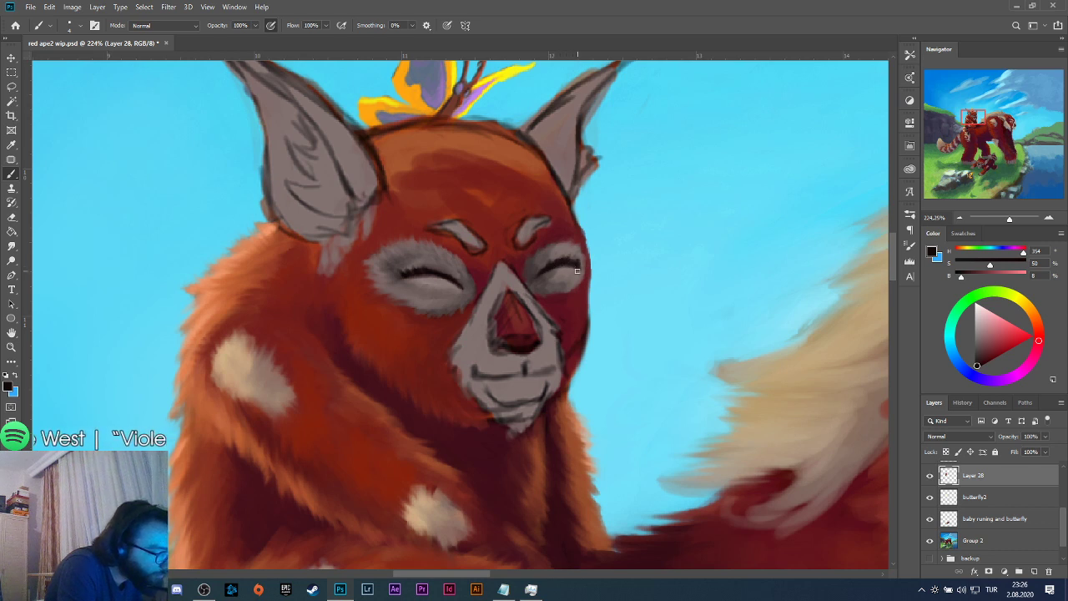
left_click(546, 263, "alt")
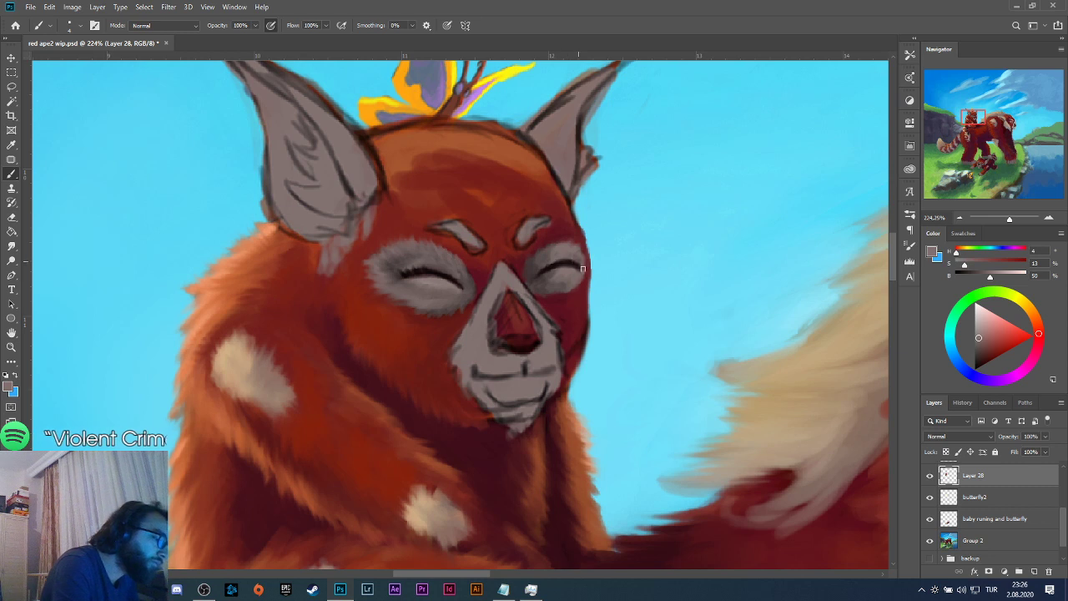
key("alt")
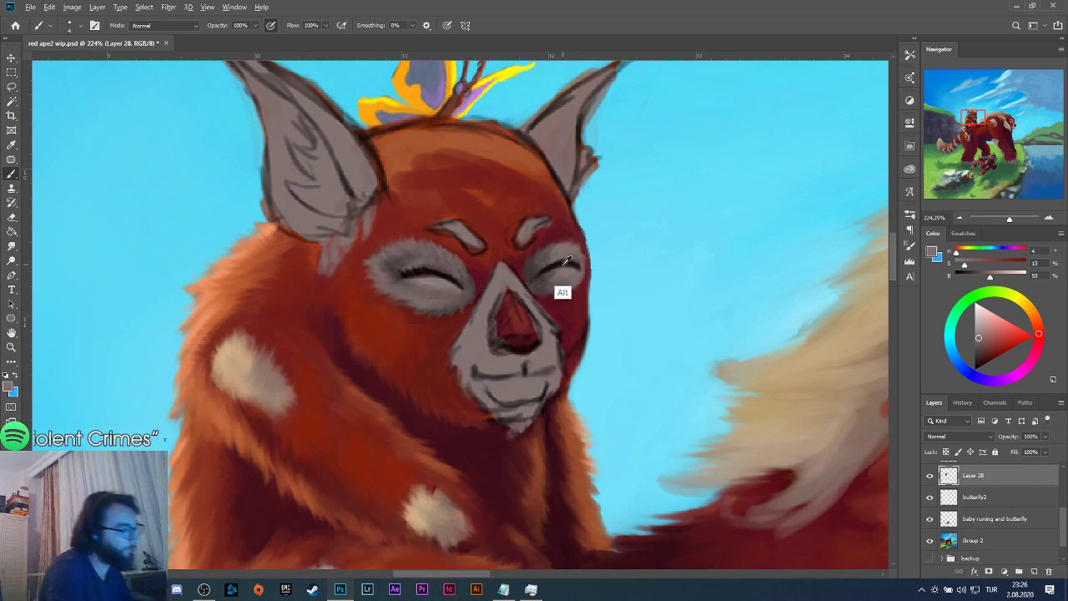
left_click(563, 260, "alt")
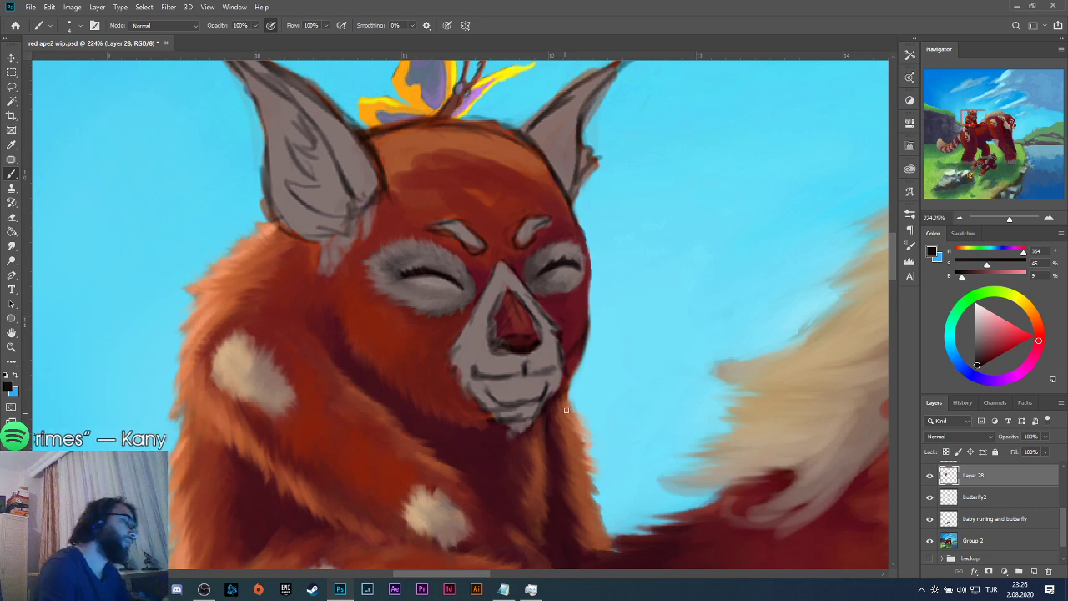
left_click(559, 255, "alt")
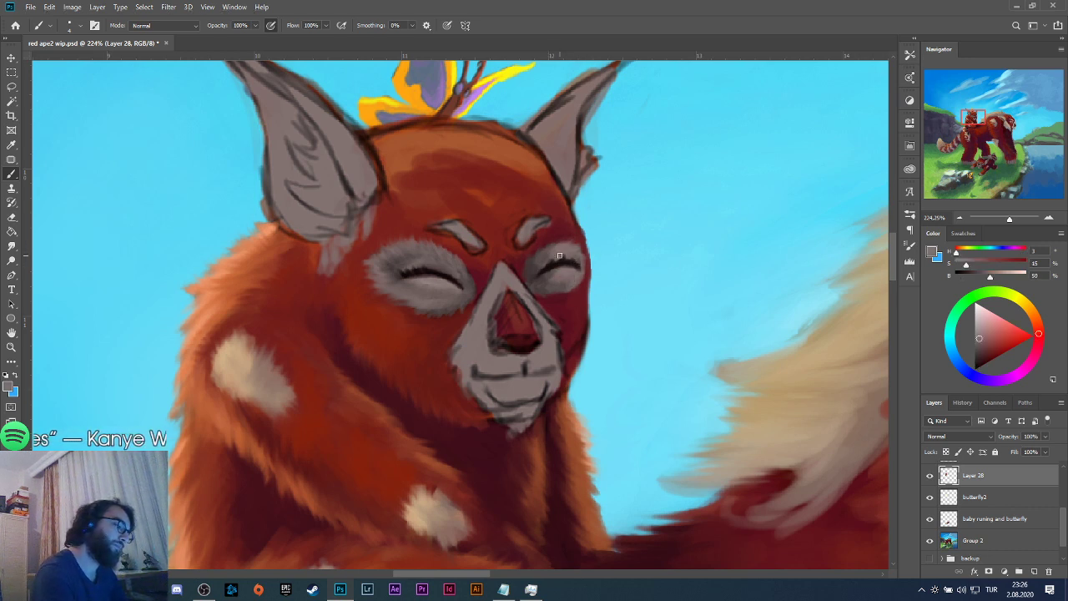
Repaint the face contour from the right eye down and round out the outer cheek in sampled dark reds.
left_click(556, 246, "alt")
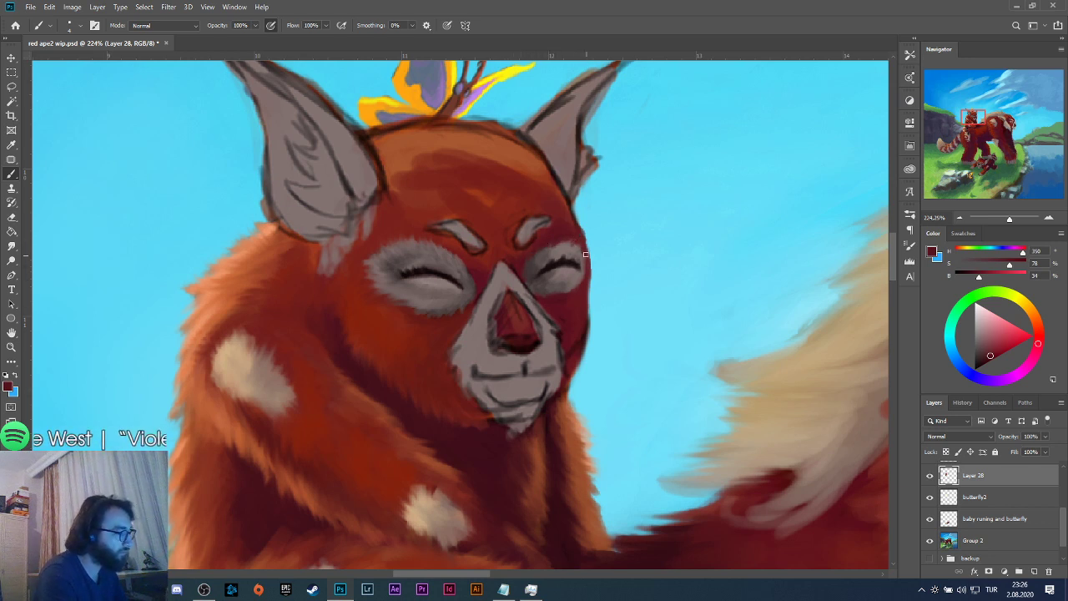
left_click(574, 274, "alt")
left_click(582, 246, "alt")
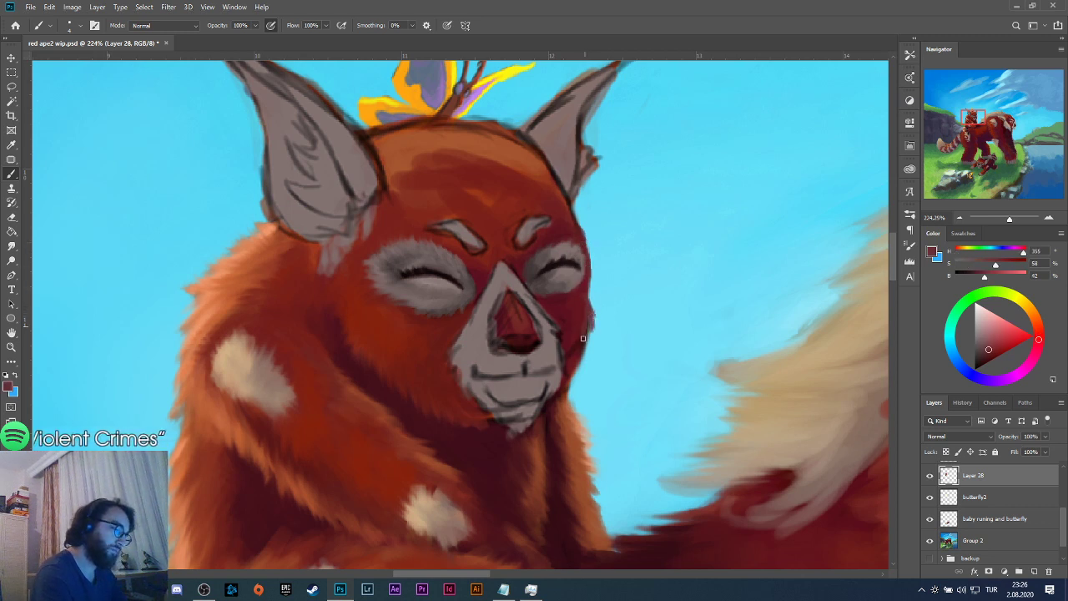
left_click(584, 302, "alt")
left_click(583, 300, "alt")
mouse_move(585, 296)
left_mouse_down()
mouse_move(588, 348)
mouse_move(576, 352)
left_mouse_up()
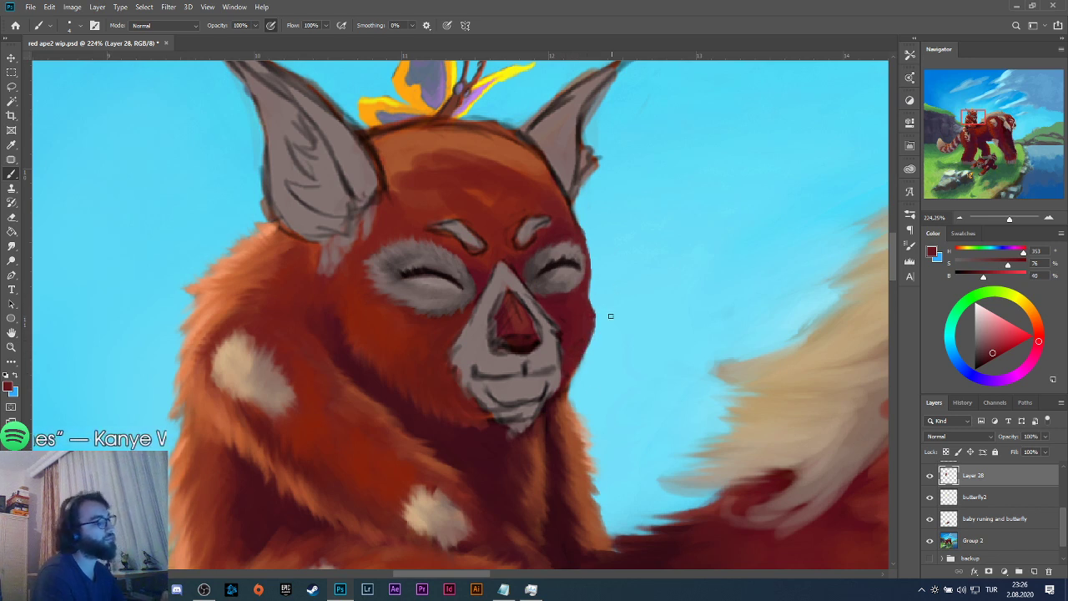
Add red-orange and lighter orange fur along the outer right cheek, blending it inward with sampled dark reds.
left_click(383, 365, "alt")
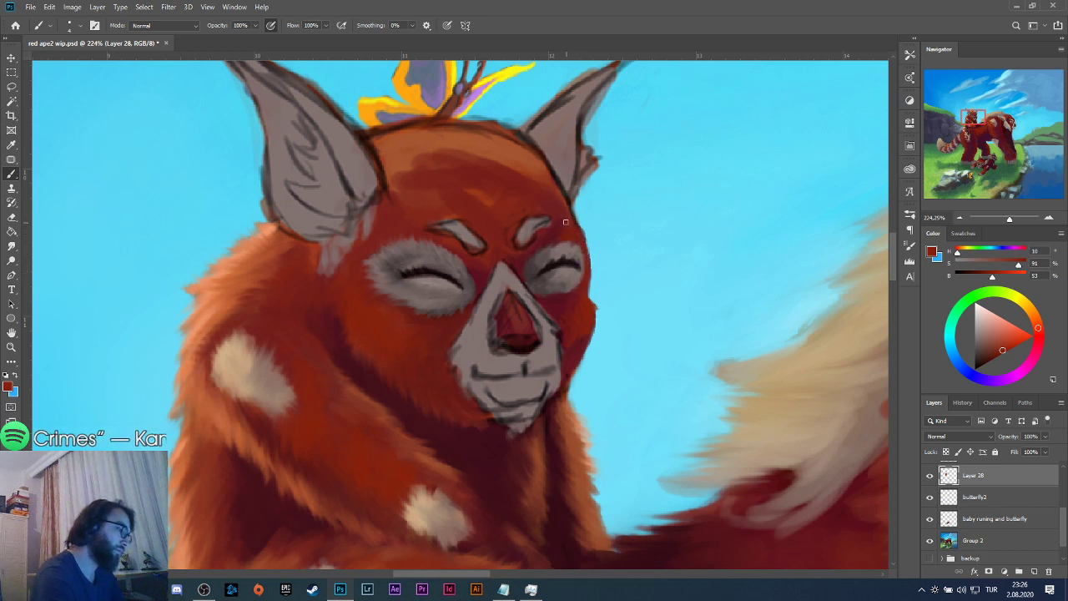
left_click(262, 260, "alt")
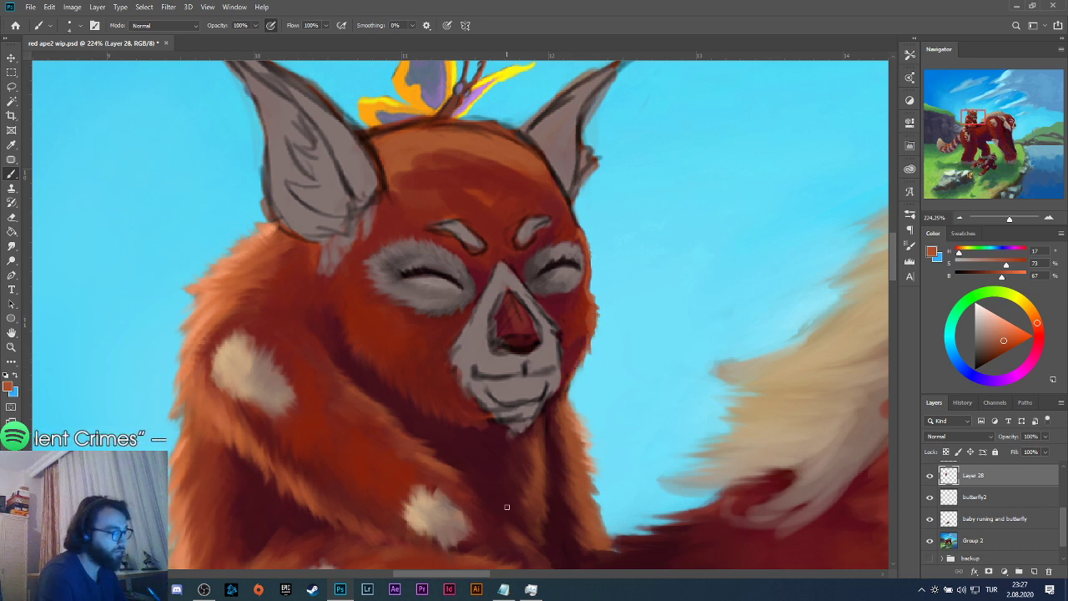
left_click(576, 372, "alt")
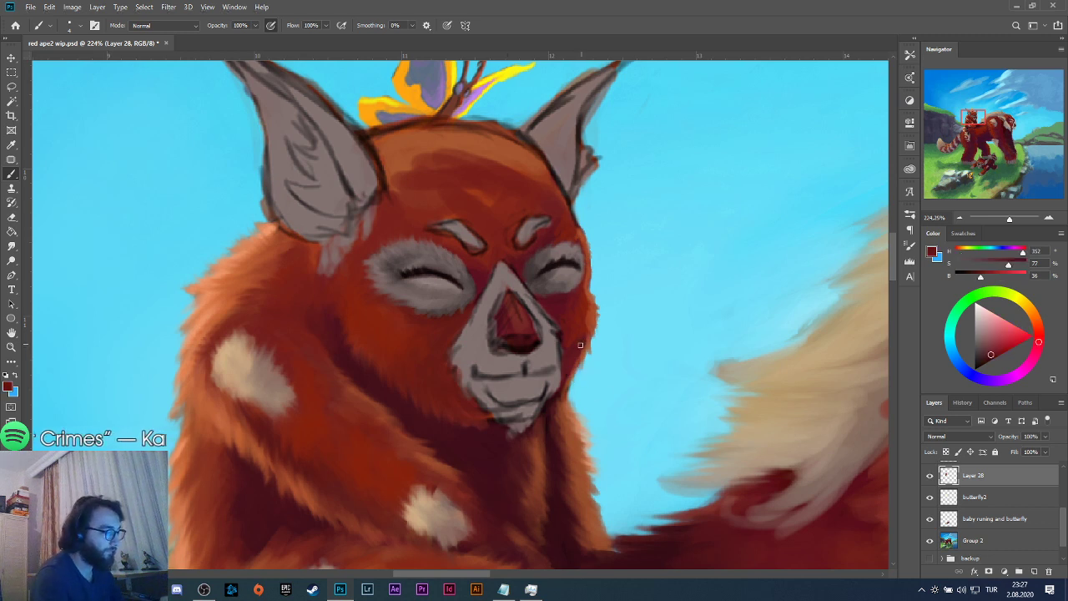
left_click(574, 338, "alt")
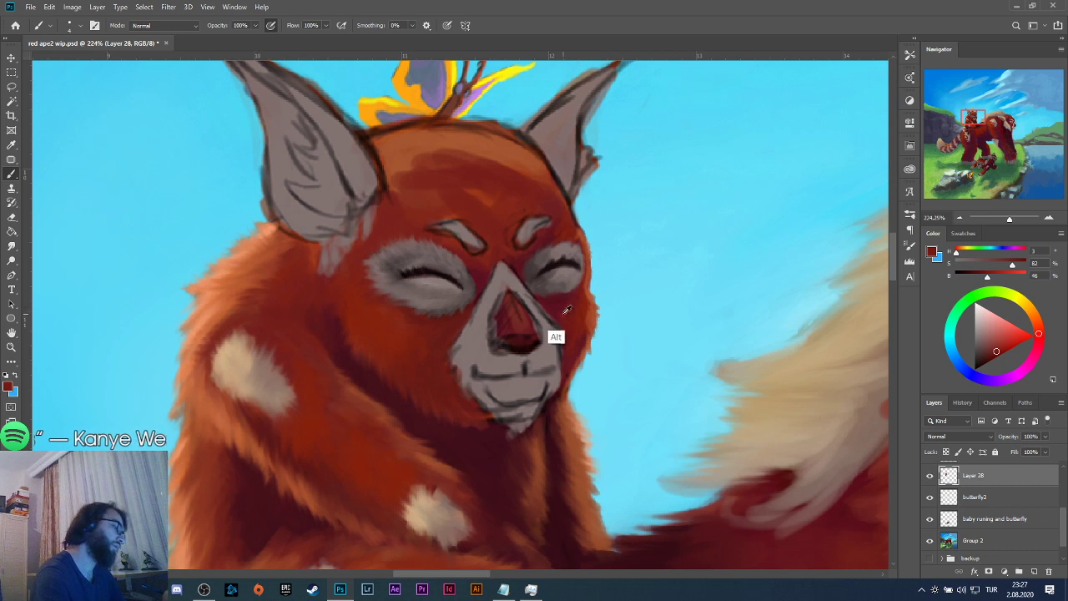
left_click(552, 314, "alt")
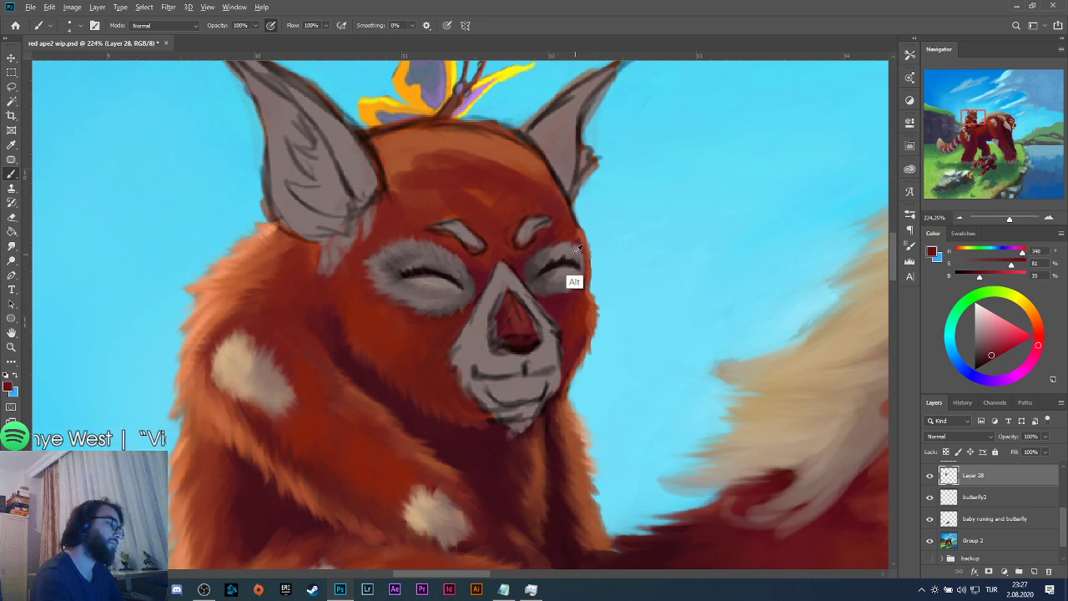
Paint sampled beige highlights on the outer side of the right eye patch and blend around them with brownish red and gray.
left_click(220, 373, "alt")
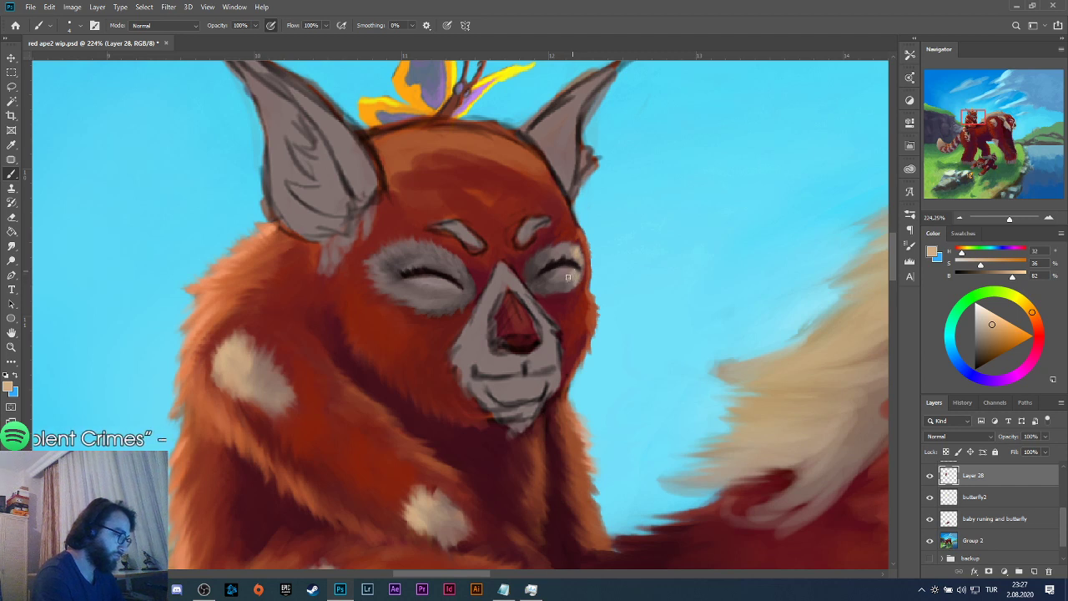
left_click_drag(571, 276, 574, 285)
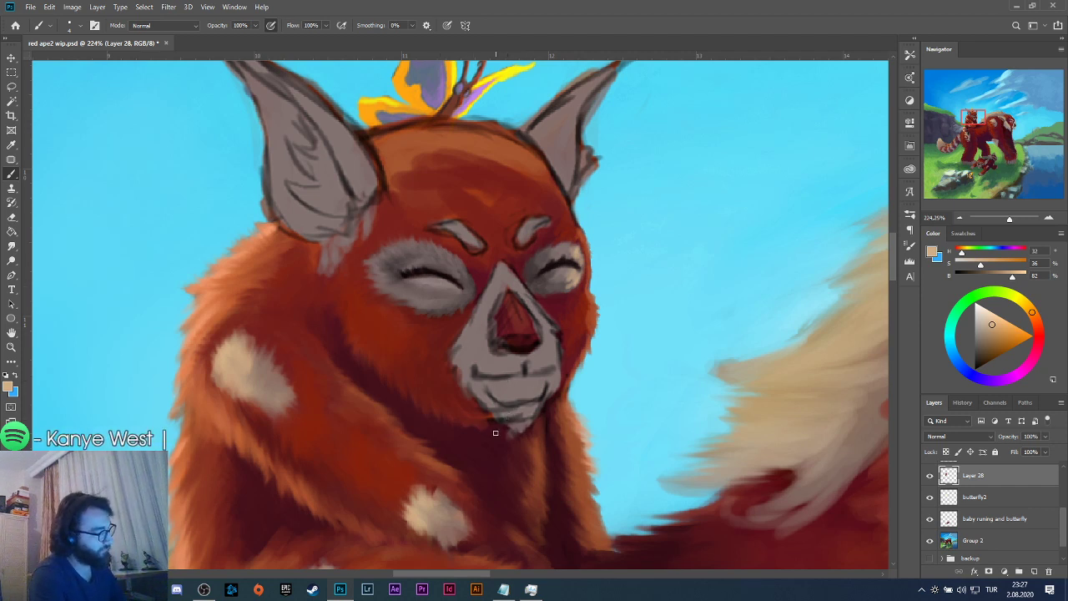
left_click(570, 241, "alt")
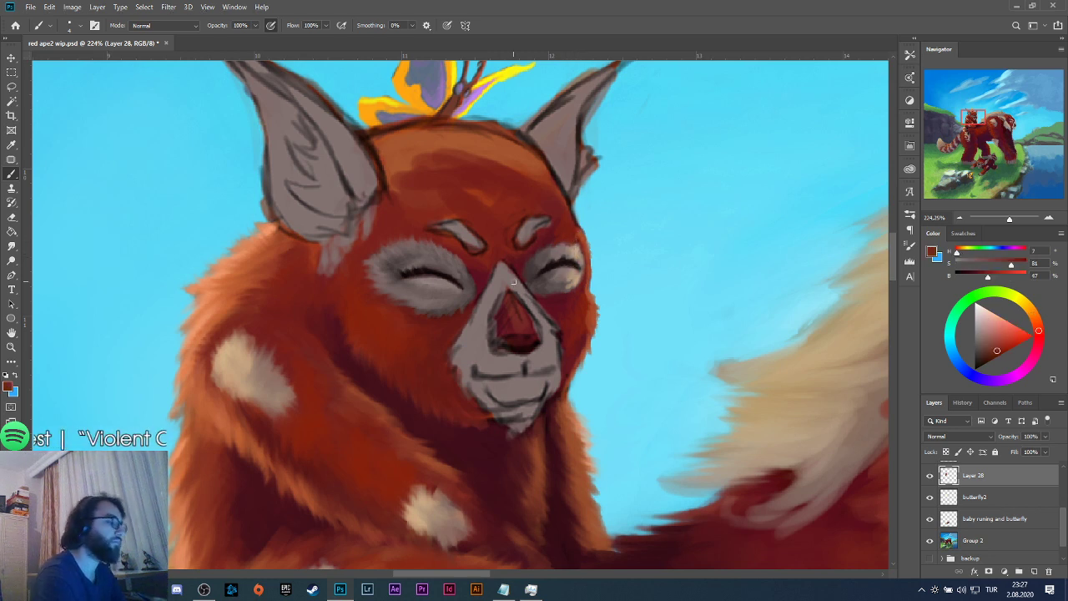
left_click(556, 277, "alt")
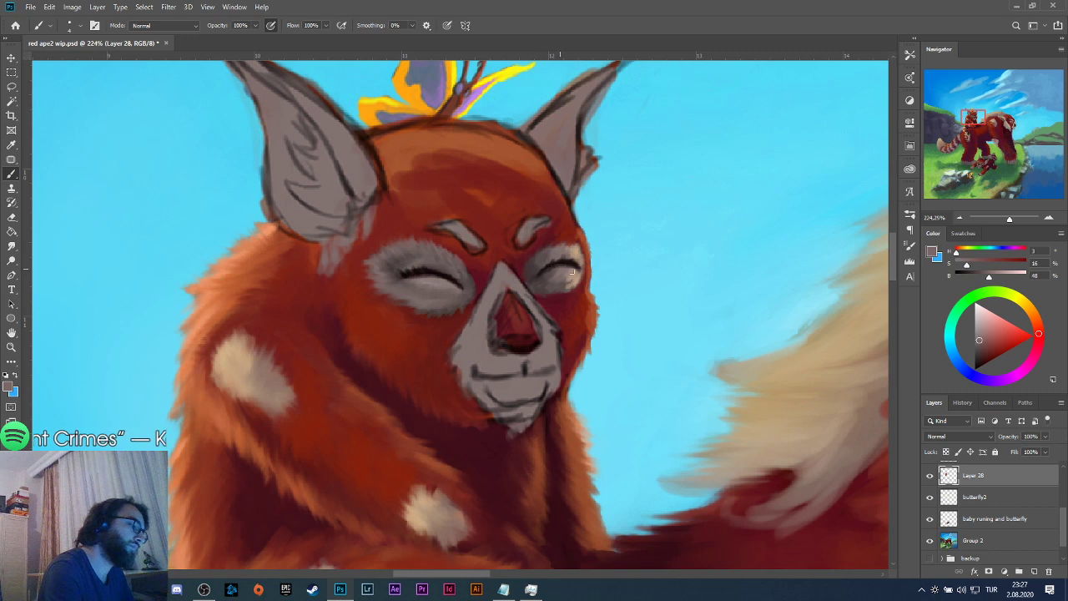
scroll(613, 272, "down", 1)
scroll(605, 266, "down", 6)
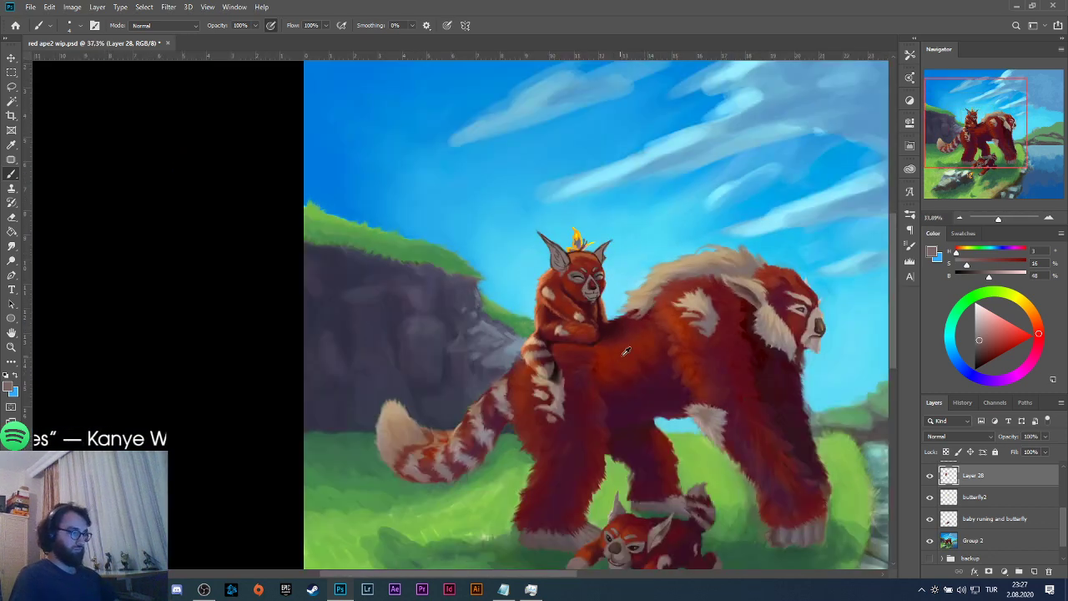
scroll(626, 350, "down", 2)
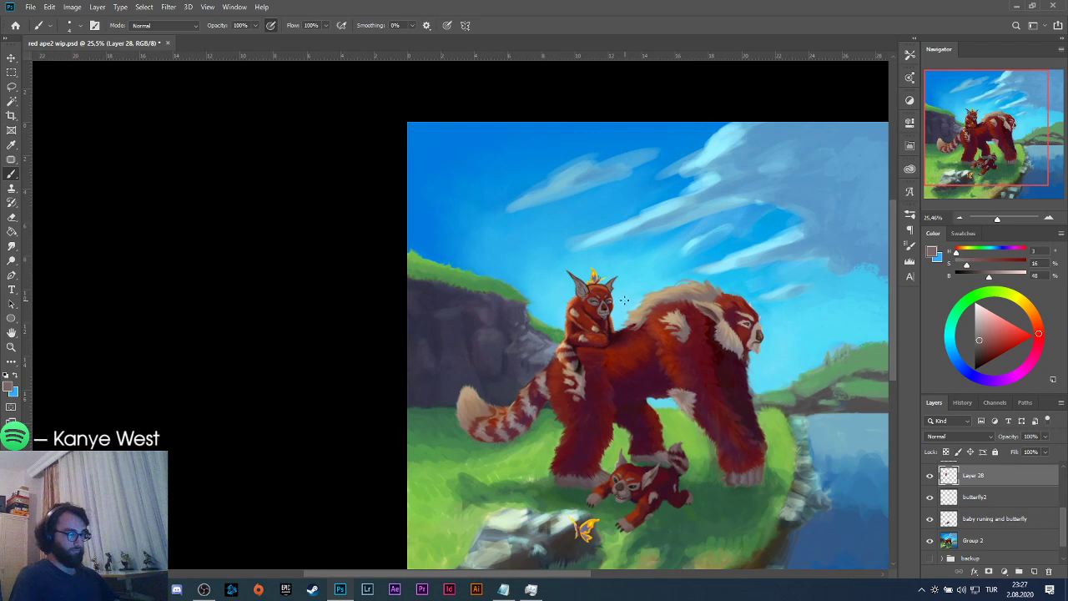
scroll(624, 300, "up", 3)
scroll(634, 300, "up", 5)
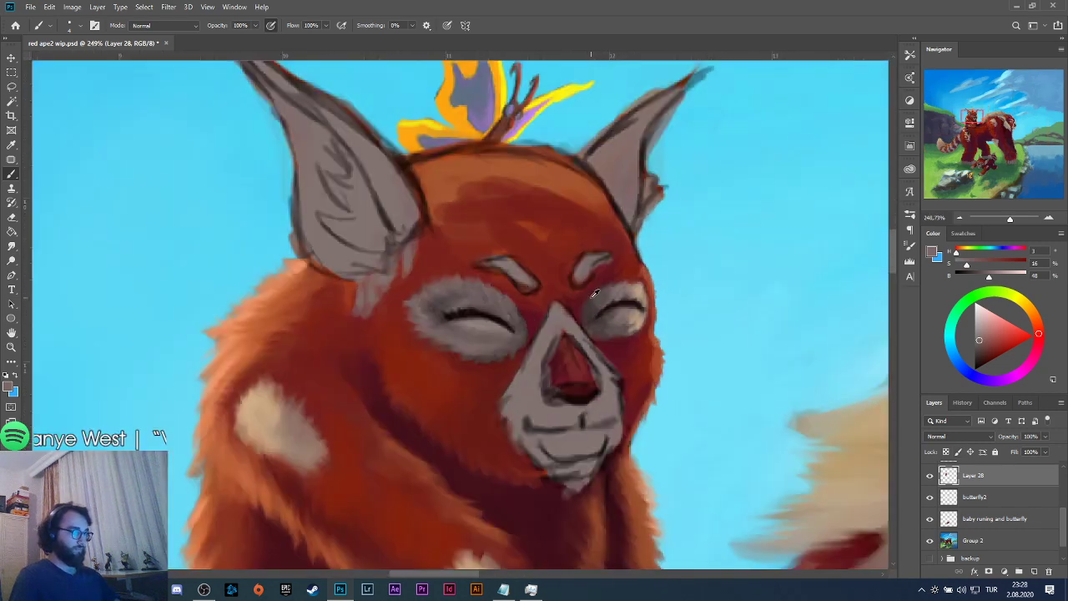
Paint over the right eyebrow's sketch outline with sampled grays and clean up the fur around it in sampled reds.
left_click(589, 313, "alt")
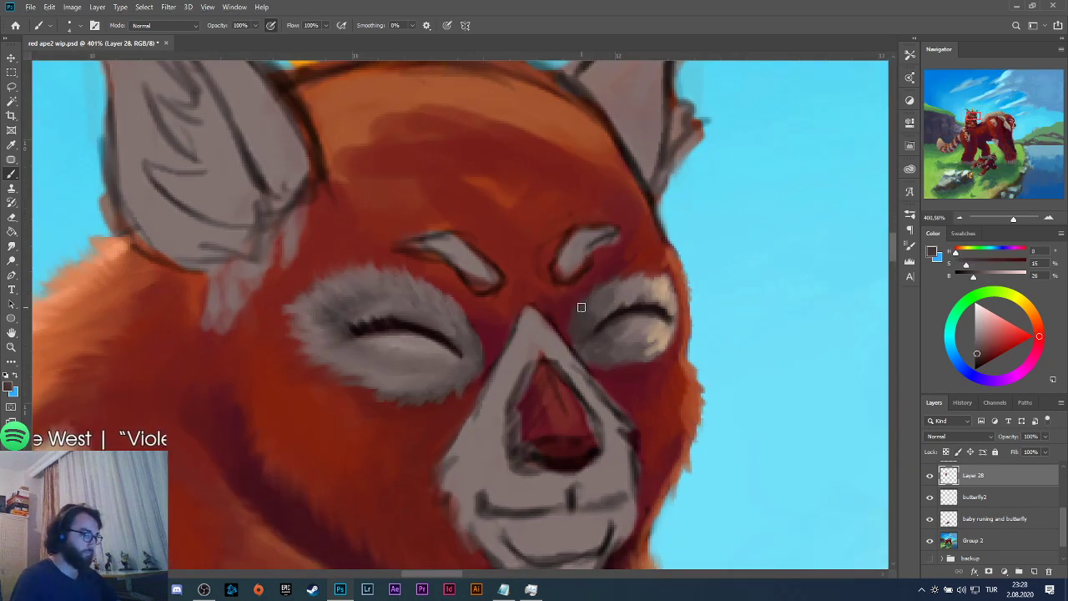
left_click_drag(556, 272, 595, 229)
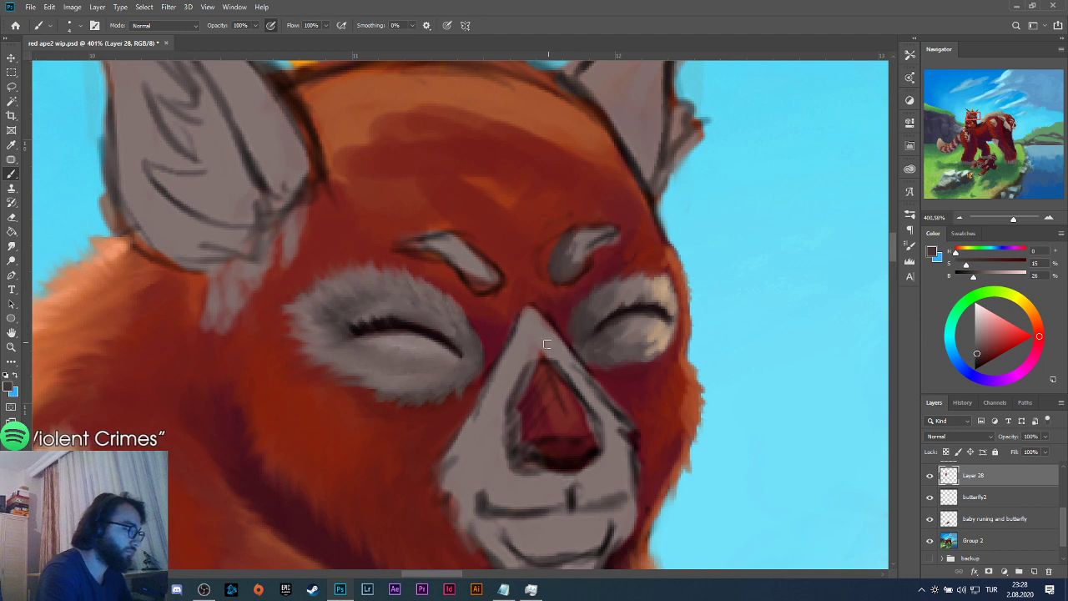
left_click(572, 248, "alt")
mouse_move(572, 247)
left_mouse_down()
mouse_move(594, 225)
mouse_move(588, 241)
mouse_move(620, 227)
mouse_move(586, 247)
mouse_move(620, 232)
mouse_move(598, 231)
mouse_move(604, 218)
mouse_move(600, 245)
mouse_move(601, 232)
mouse_move(615, 230)
mouse_move(566, 228)
left_mouse_up()
left_click(613, 222, "alt")
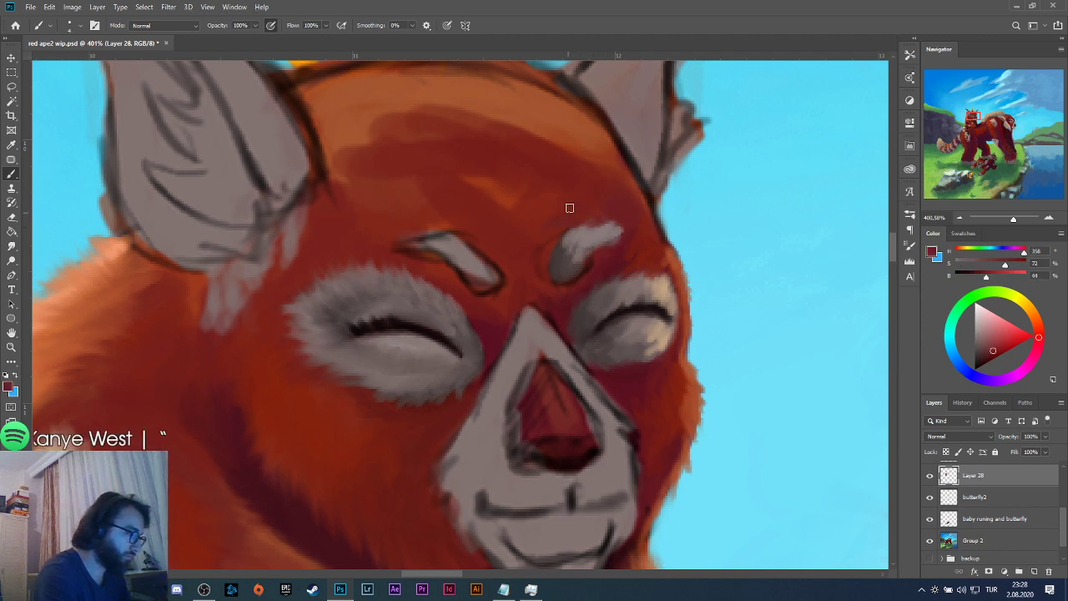
left_click(524, 251, "alt")
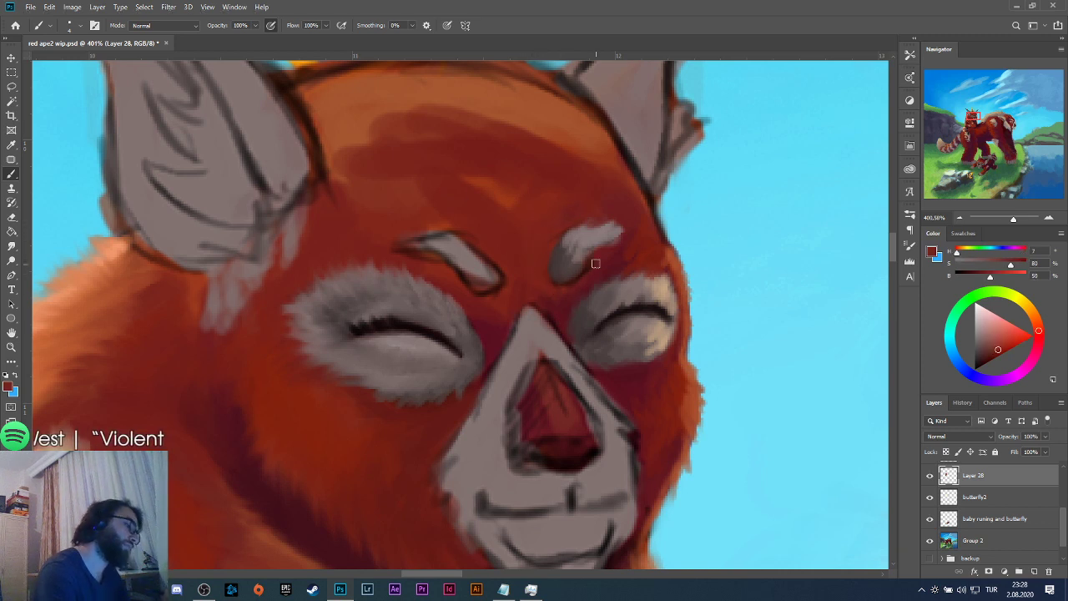
left_click(600, 299, "alt")
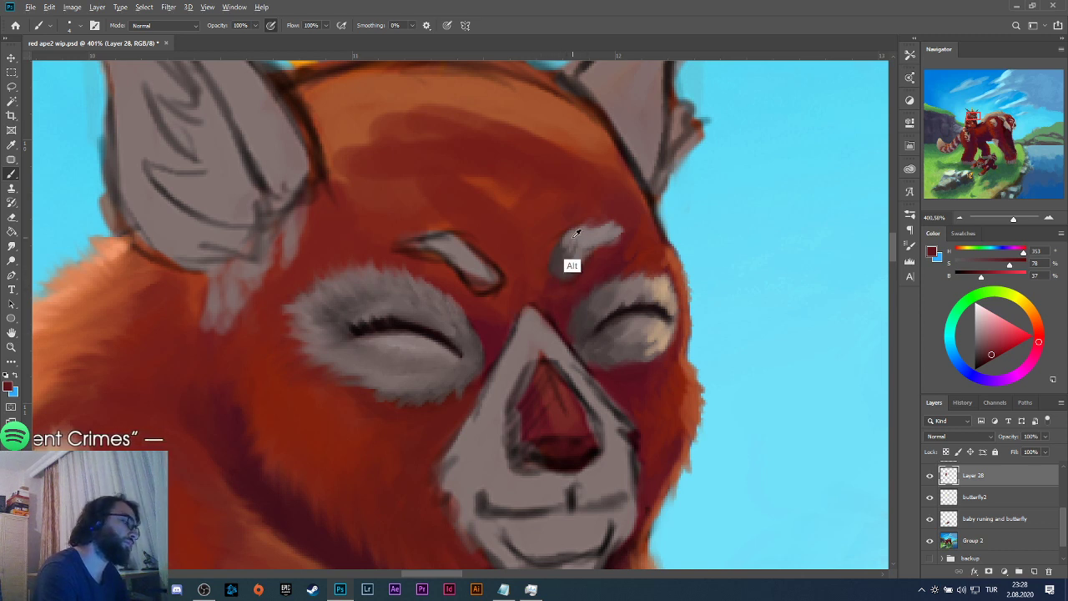
Shade the right eyebrow's inner end in sampled dark gray and blend it into the lighter outer part.
left_click(563, 243, "alt")
left_click(560, 247, "alt")
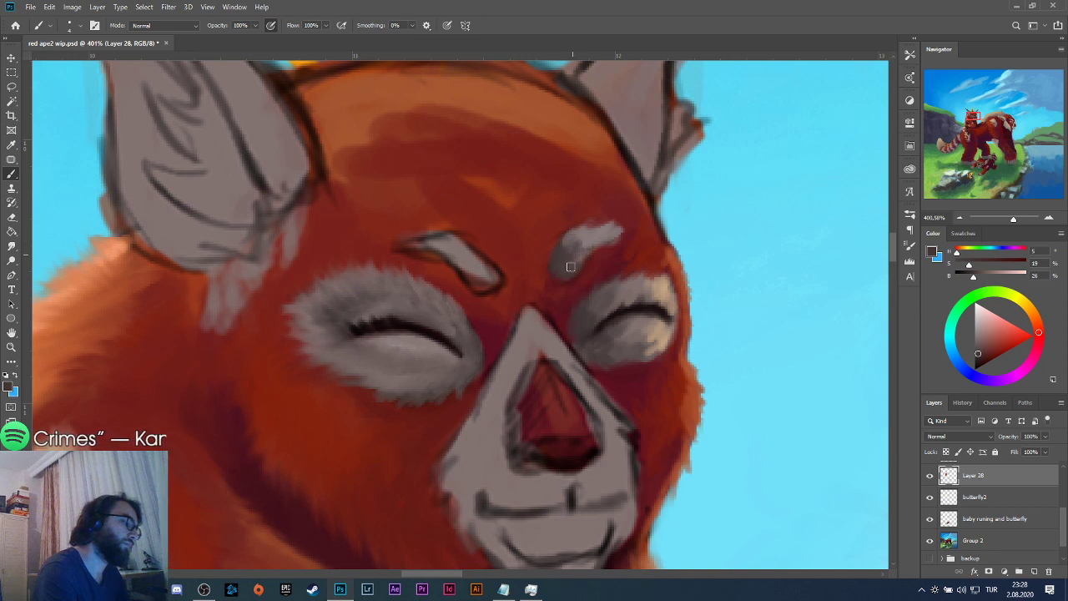
left_click(582, 247, "alt")
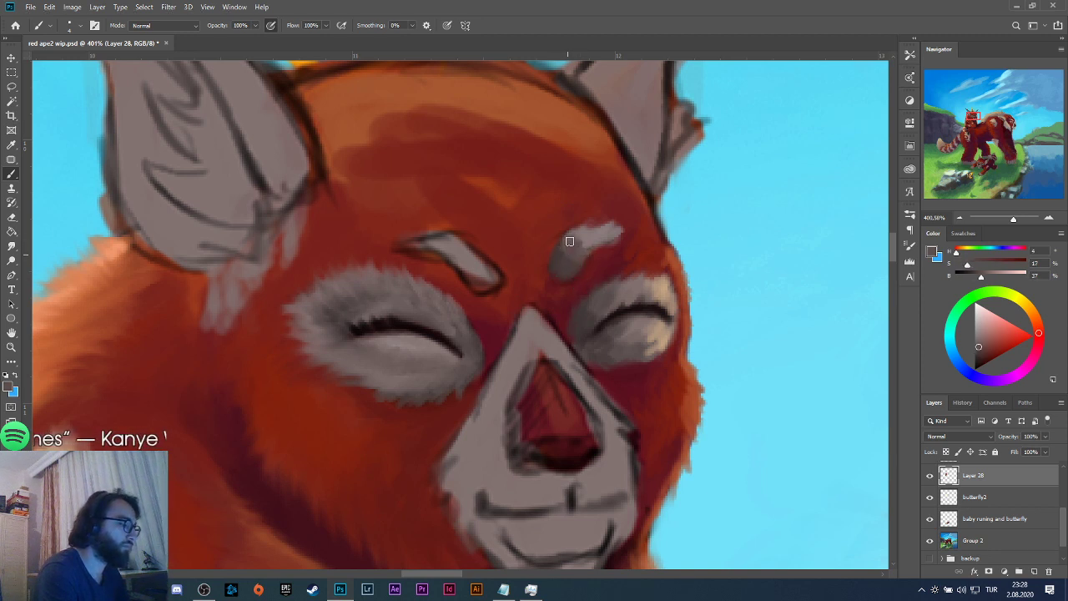
mouse_move(609, 239)
left_mouse_down()
mouse_move(586, 247)
mouse_move(594, 232)
left_mouse_up()
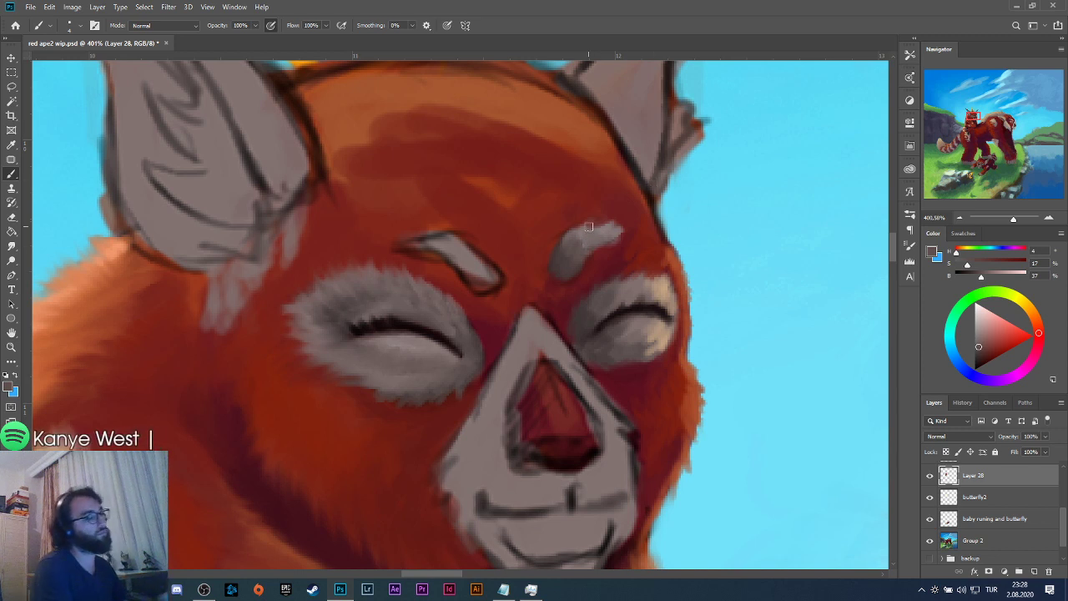
Cover the left eyebrow's sketch outline with sampled light gray and shade its inner end in darker gray.
left_click(577, 259, "alt")
mouse_move(393, 245)
left_mouse_down()
mouse_move(430, 250)
mouse_move(394, 238)
mouse_move(434, 239)
mouse_move(433, 230)
mouse_move(440, 241)
mouse_move(413, 245)
mouse_move(454, 252)
left_mouse_up()
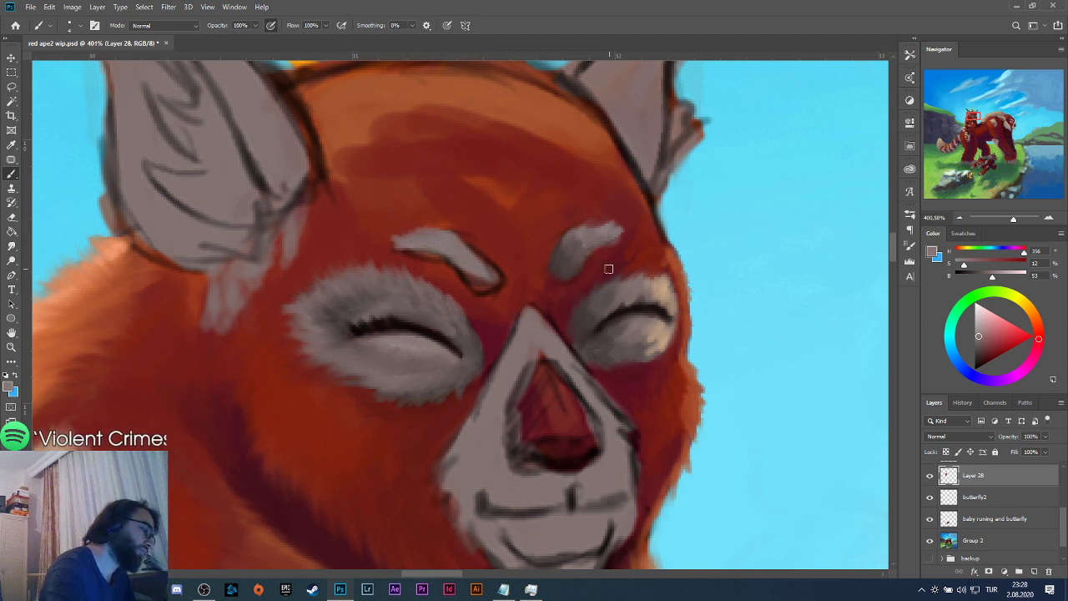
left_click(472, 345, "alt")
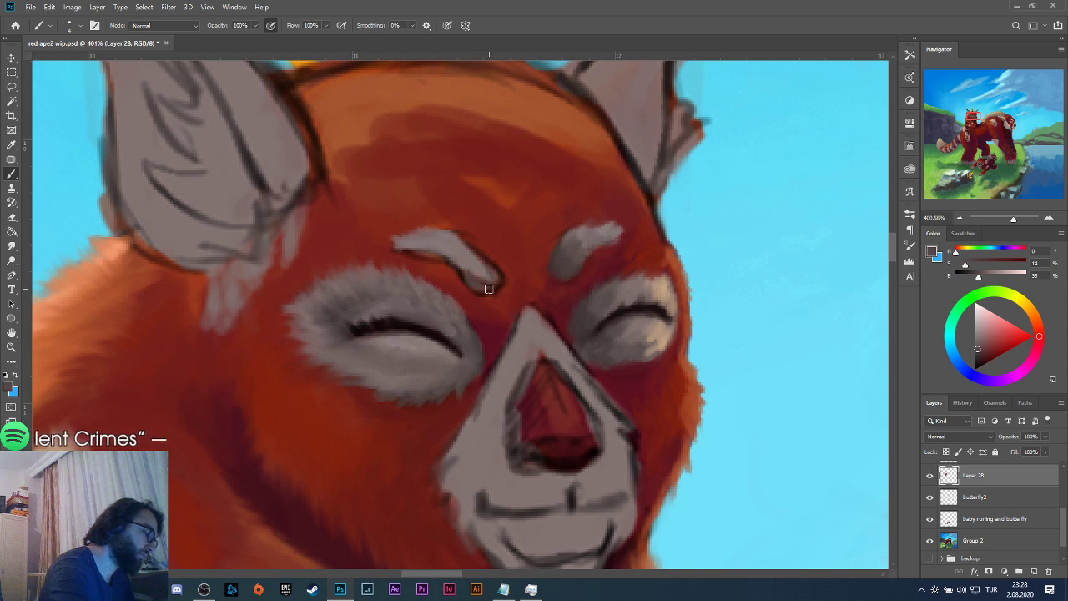
left_click_drag(489, 288, 464, 262)
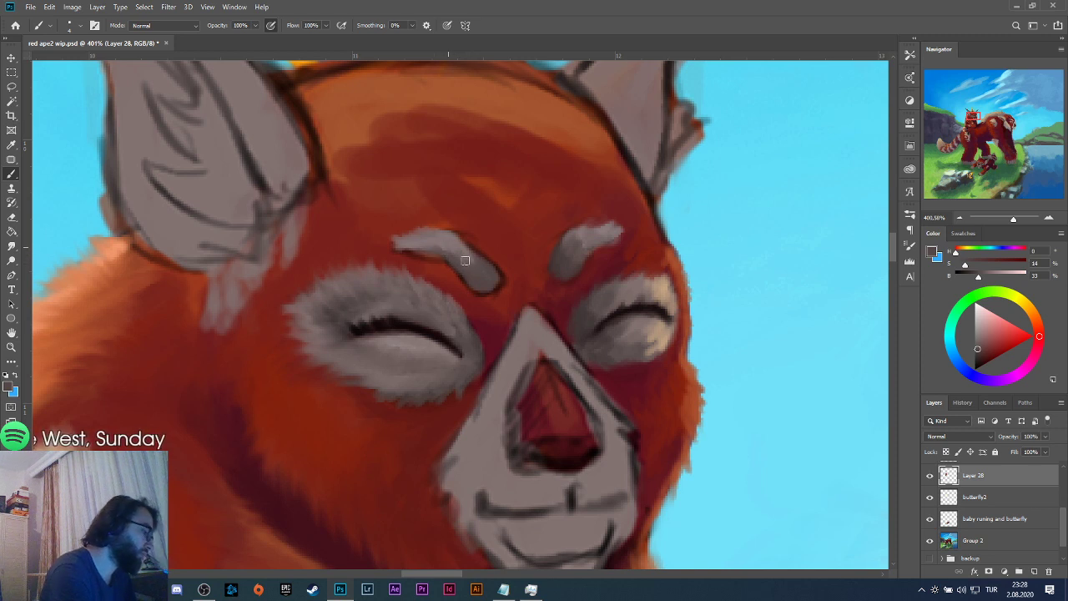
left_click(443, 243, "alt")
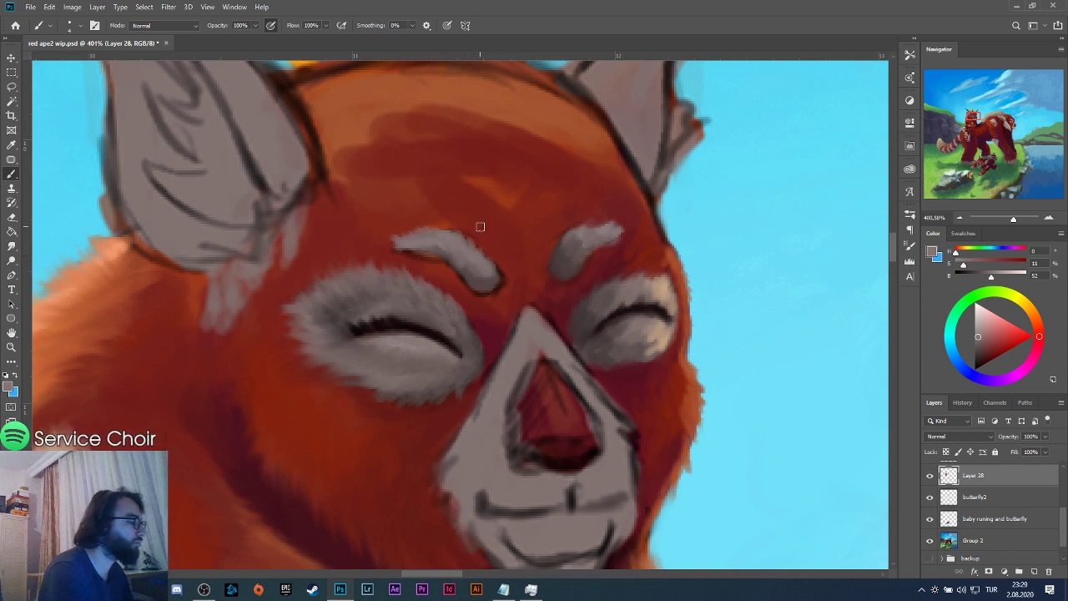
Refine the left eyebrow's light and dark grays and trim its edges with sampled dark reds.
left_click(535, 272, "alt")
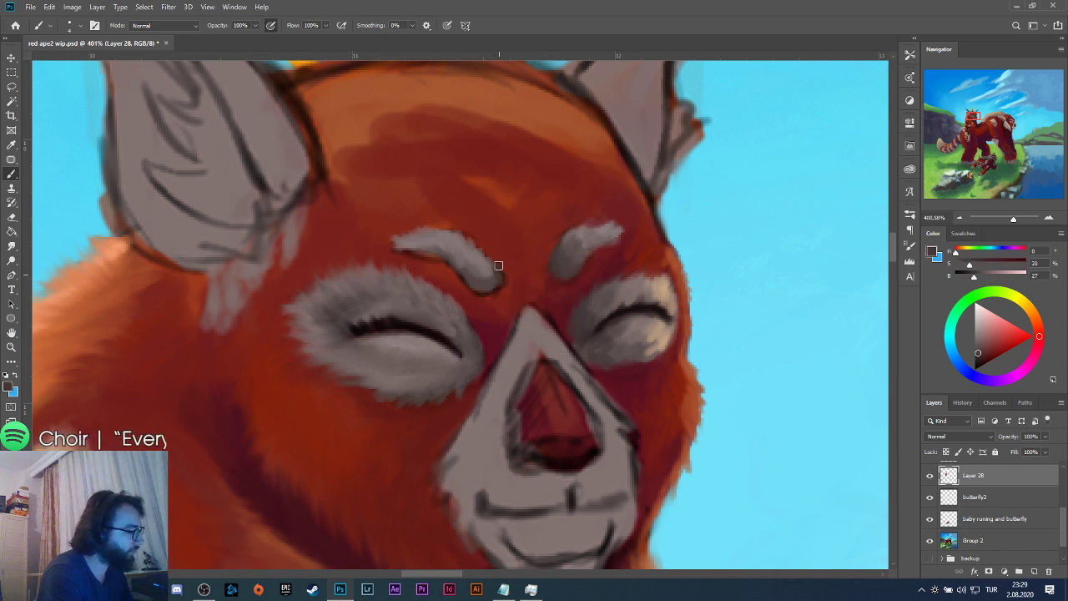
left_click(437, 248, "alt")
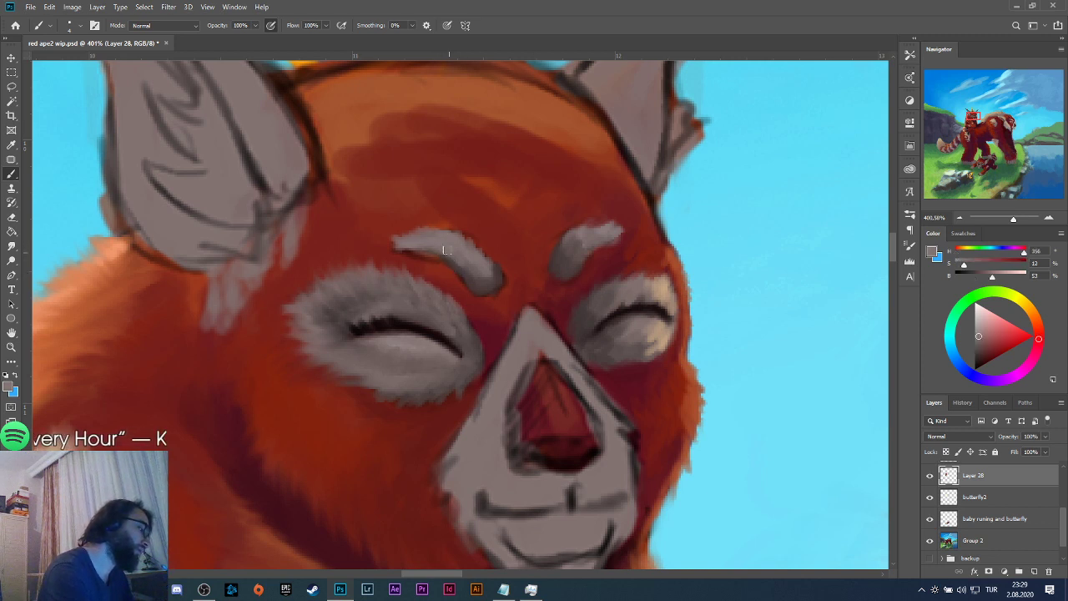
left_click(470, 275, "alt")
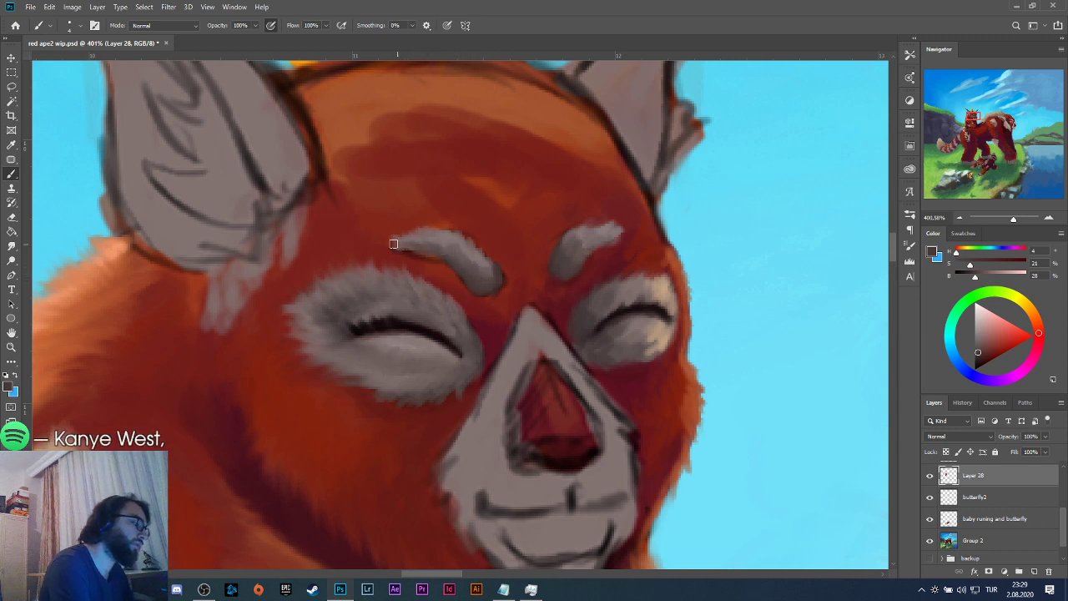
left_click(423, 273, "alt")
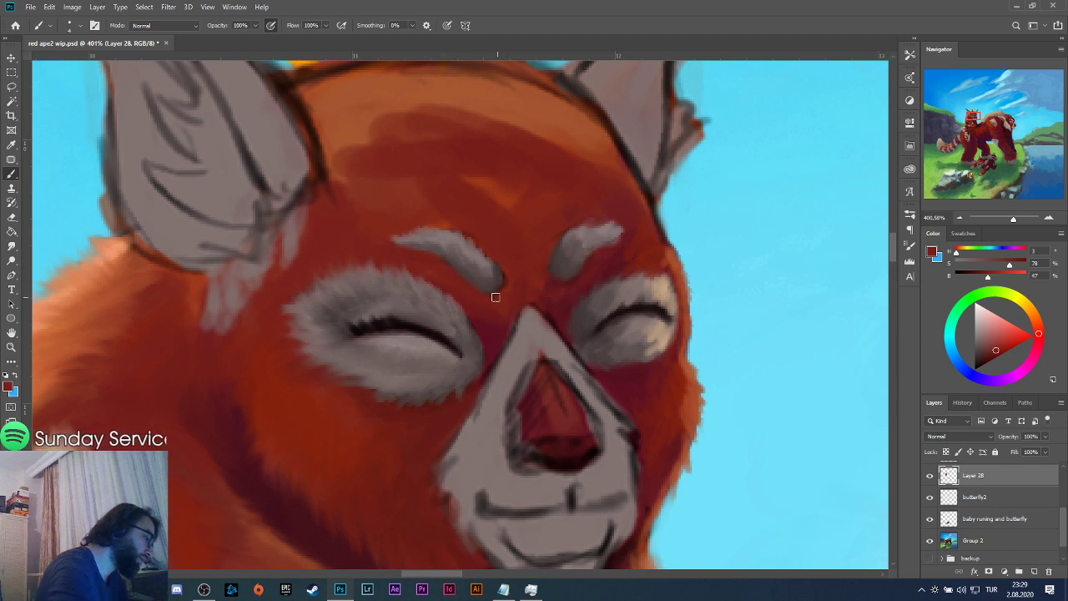
left_click(491, 330, "alt")
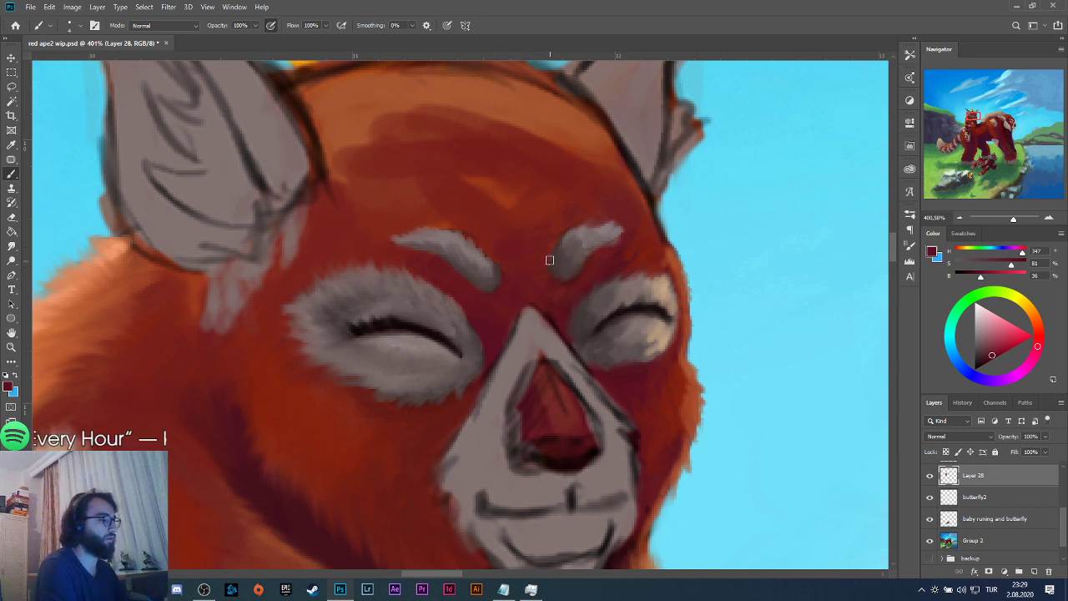
Enlarge the brush to 12 px, paint dark red between the eyebrows, and blend the forehead and right temple with sampled orange and reds.
right_click(121, 65)
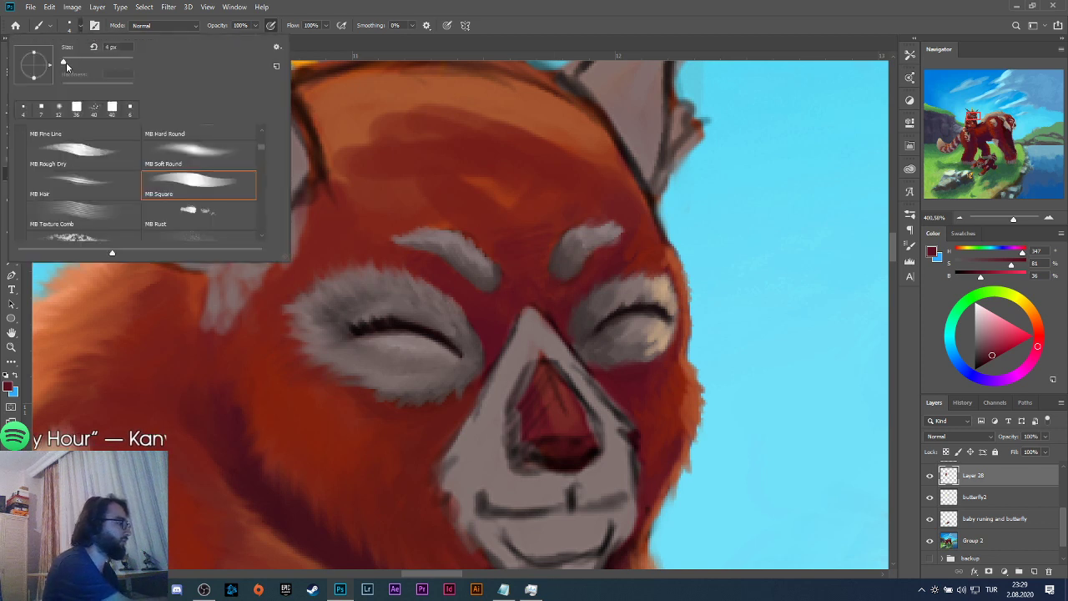
left_click_drag(65, 63, 74, 66)
left_click(537, 301)
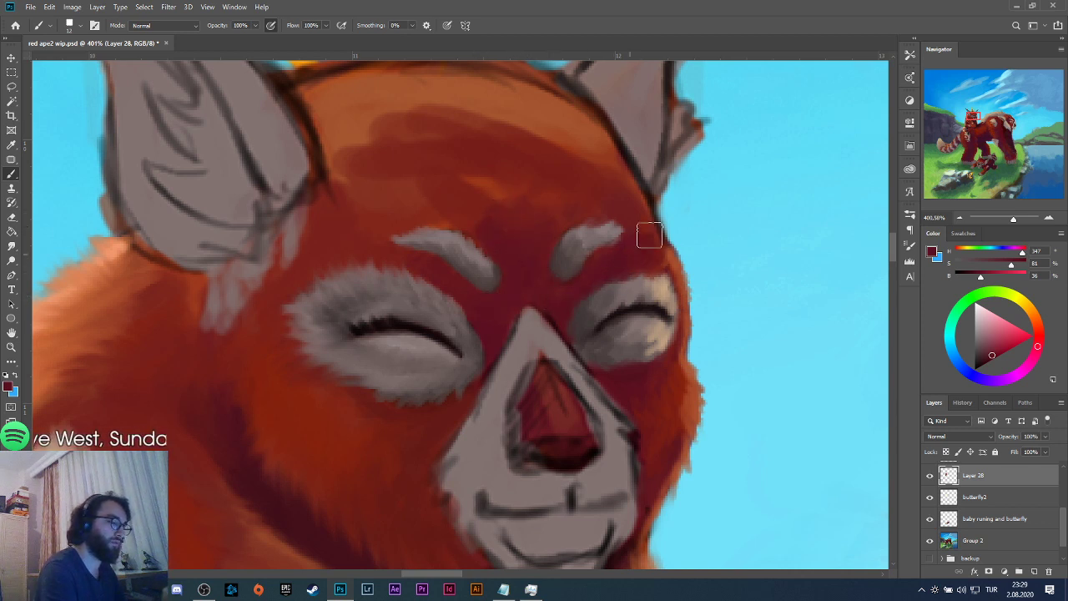
left_click(667, 282, "alt")
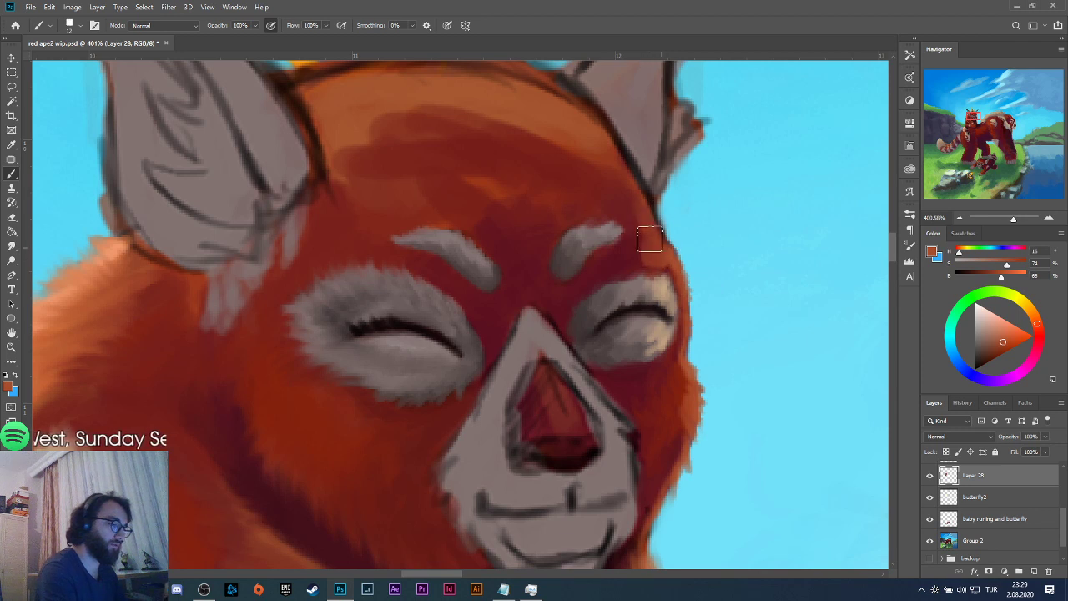
left_click(630, 255, "alt")
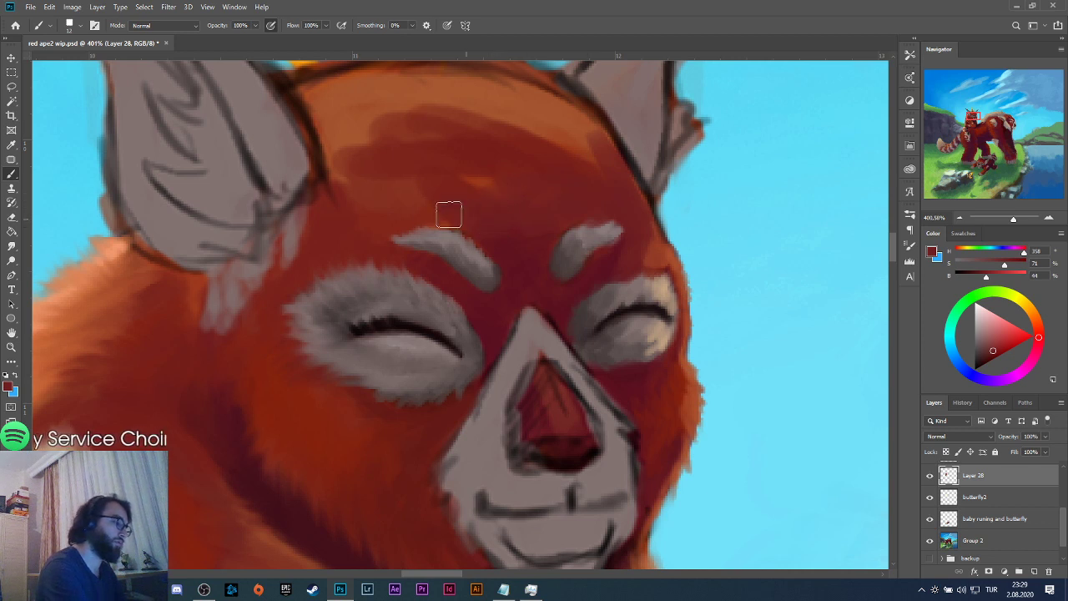
left_click(368, 229, "alt")
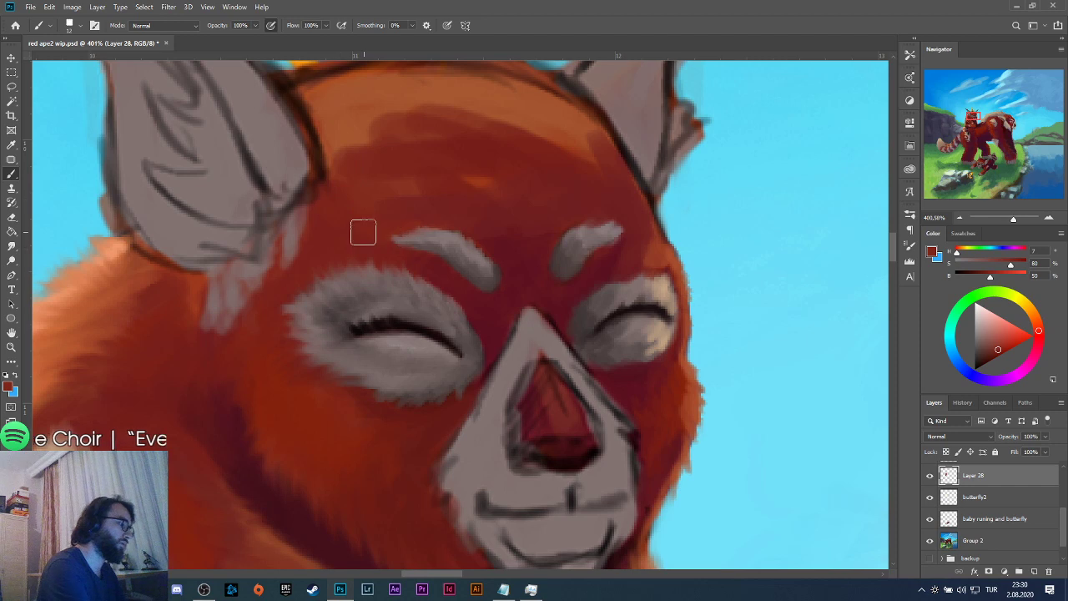
Review the whole painting and compare it with and without the small creature by toggling Layer 28's visibility.
left_click_drag(762, 262, 553, 304)
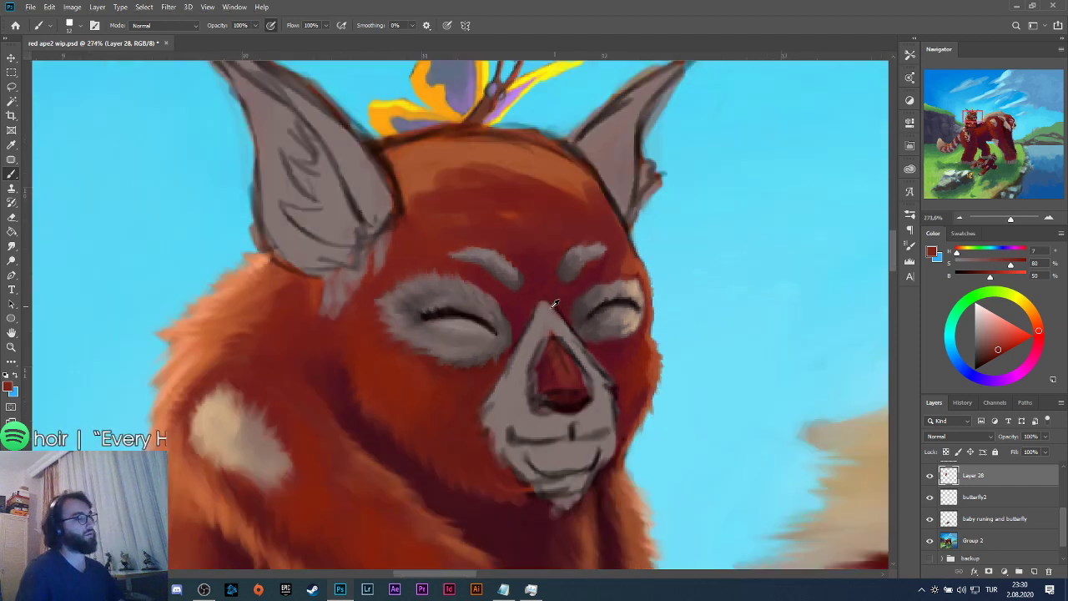
scroll(553, 304, "down", 5)
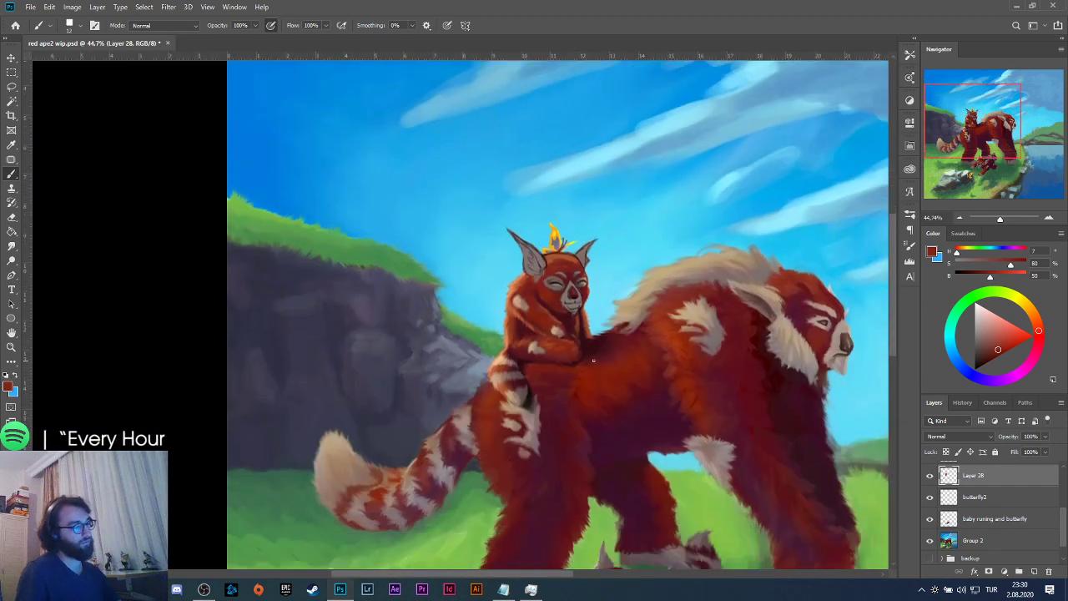
scroll(593, 360, "down", 3)
scroll(605, 424, "down", 2)
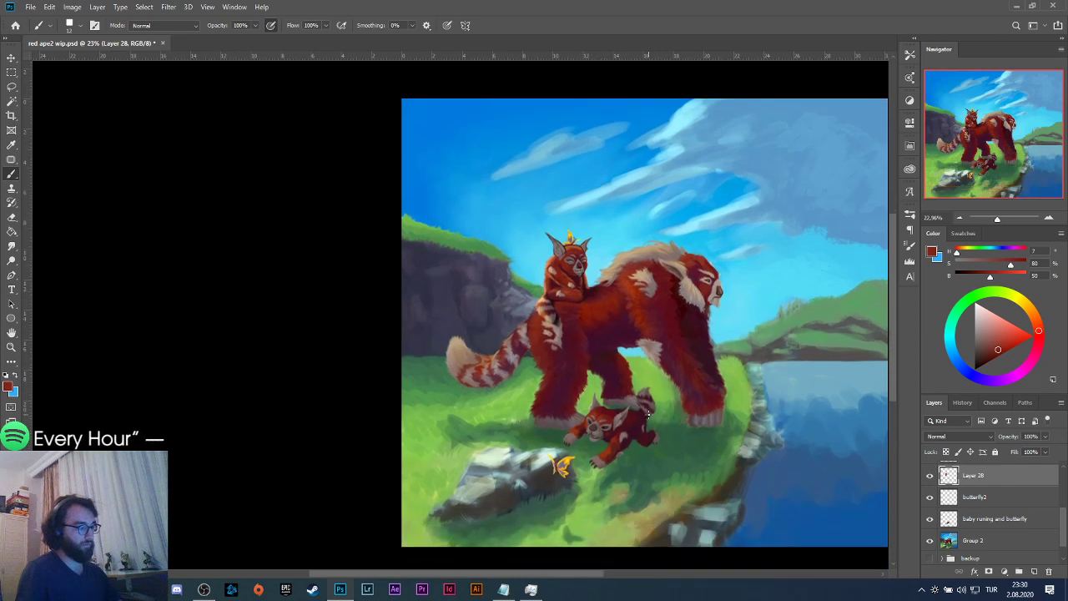
scroll(641, 433, "down", 2)
scroll(715, 428, "up", 1)
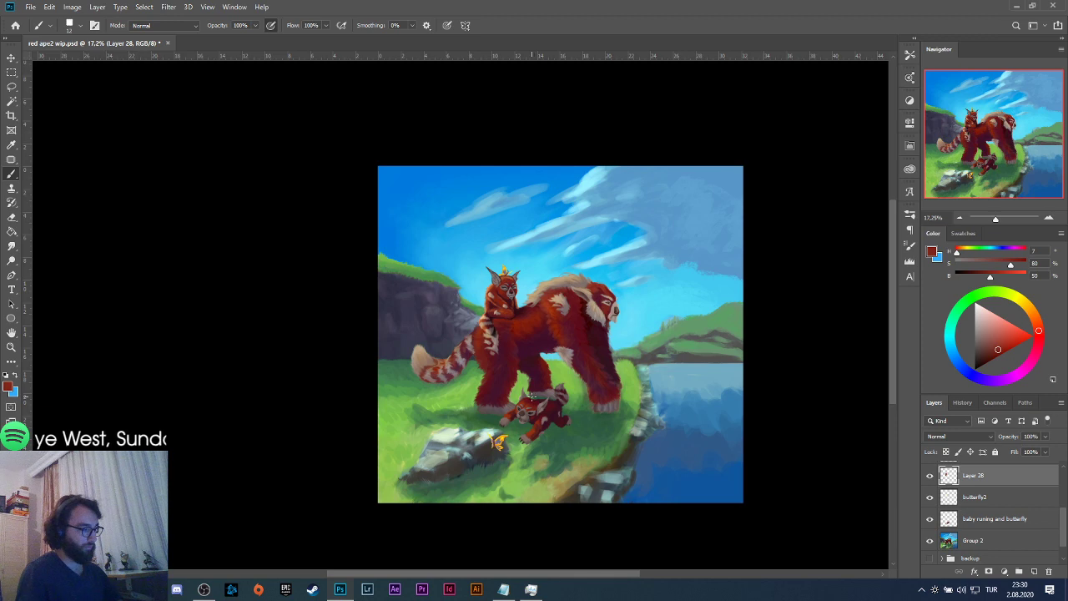
left_click(928, 477)
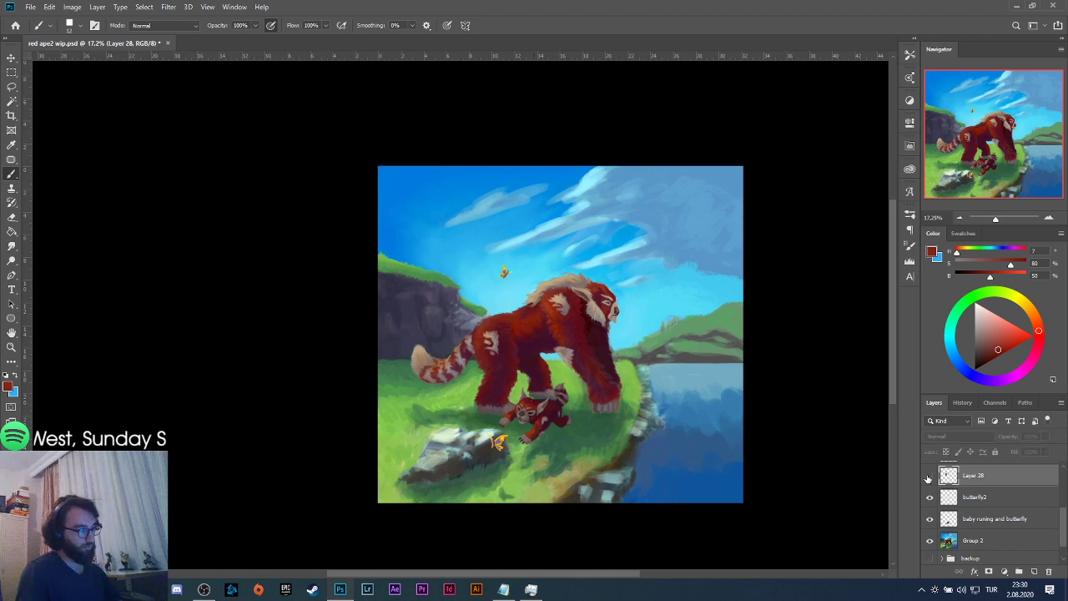
left_click(929, 475)
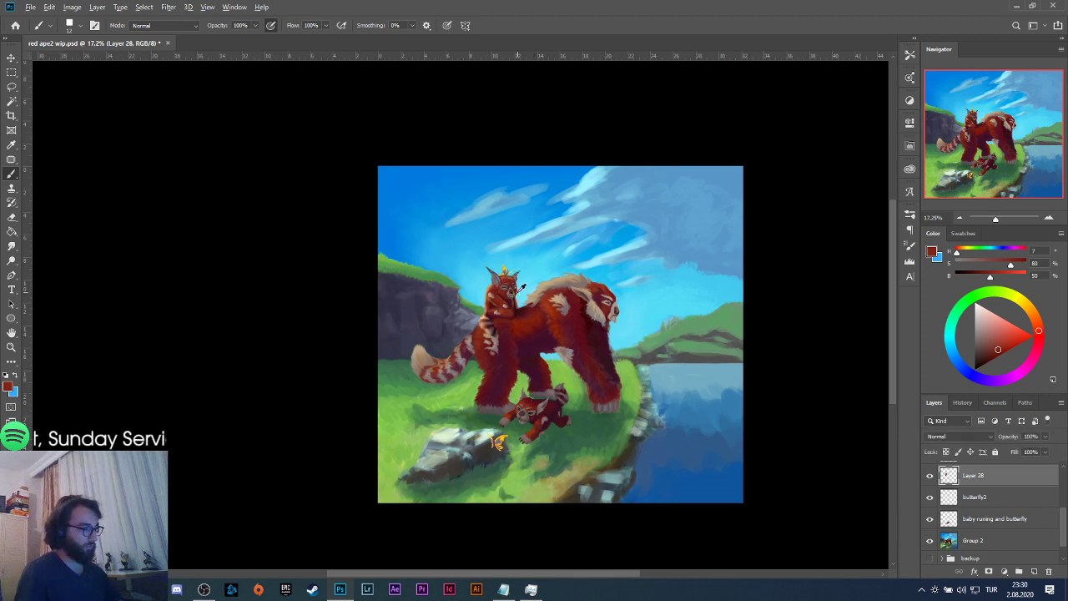
Deepen the shadow below the left cheek and blend the cheek toward the muzzle with sampled dark reds and red-orange.
scroll(521, 286, "up", 10)
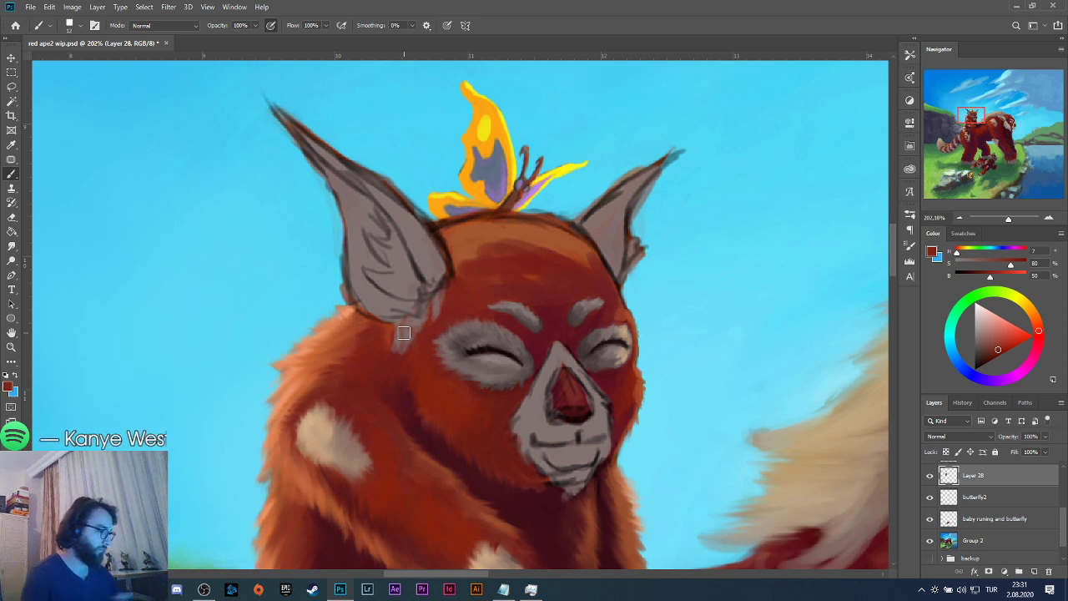
left_click(536, 498, "alt")
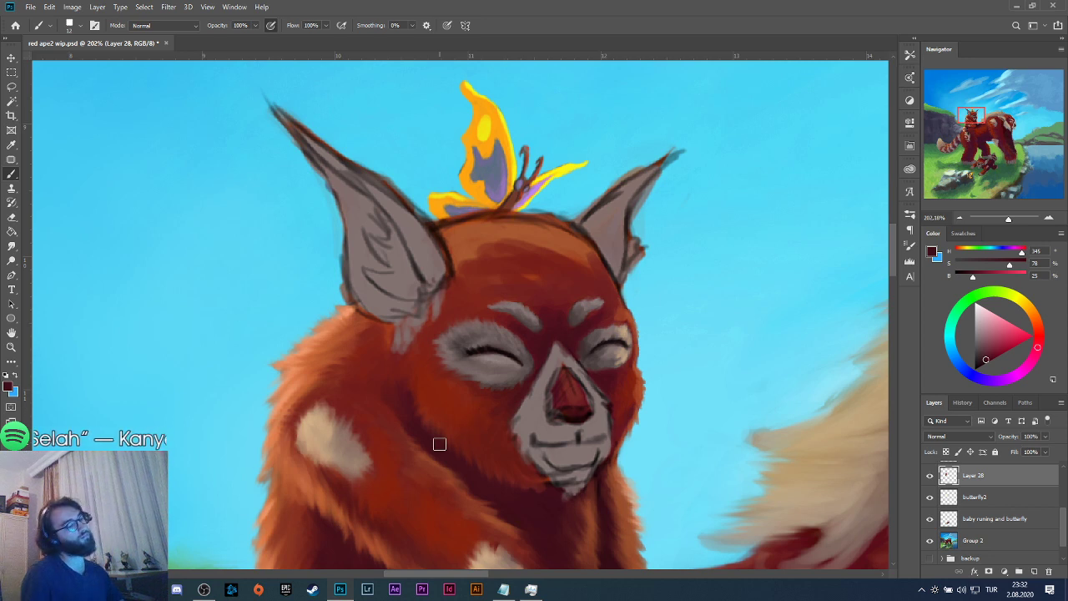
left_click(492, 472, "alt")
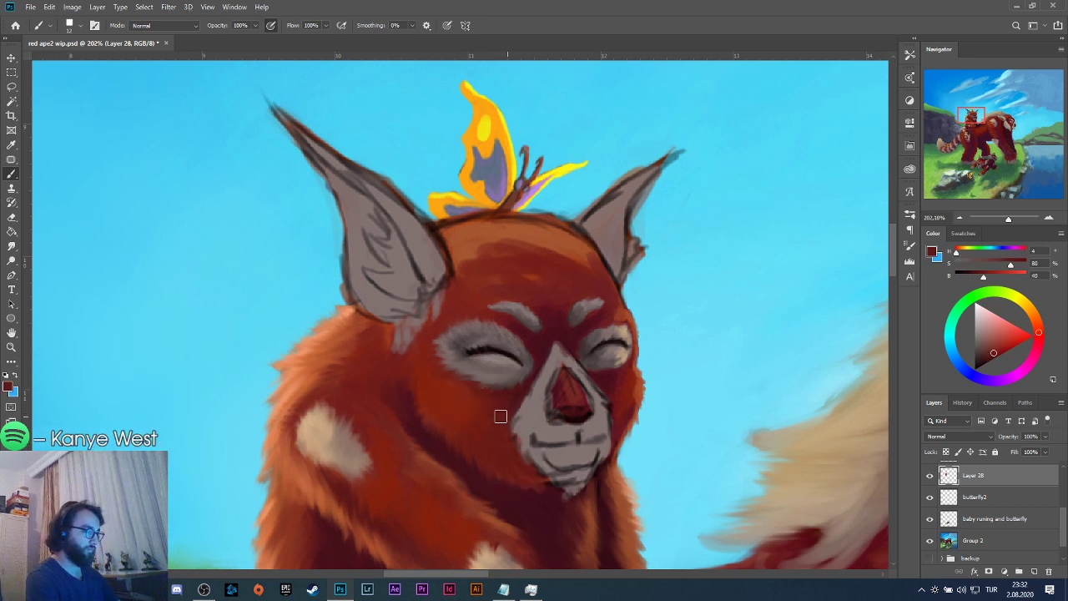
left_click(460, 416, "alt")
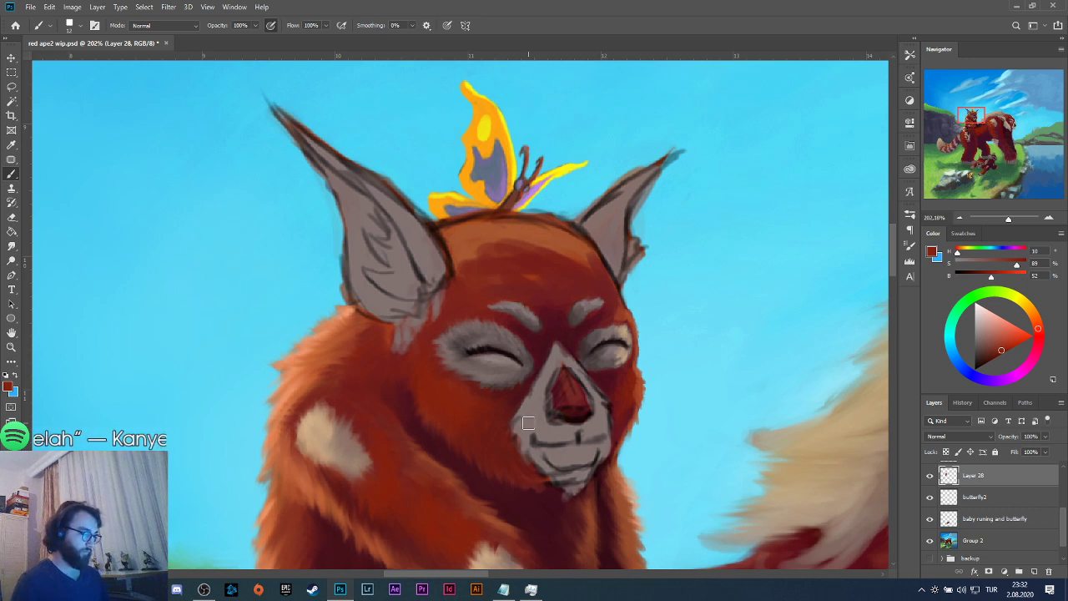
left_click(562, 327, "alt")
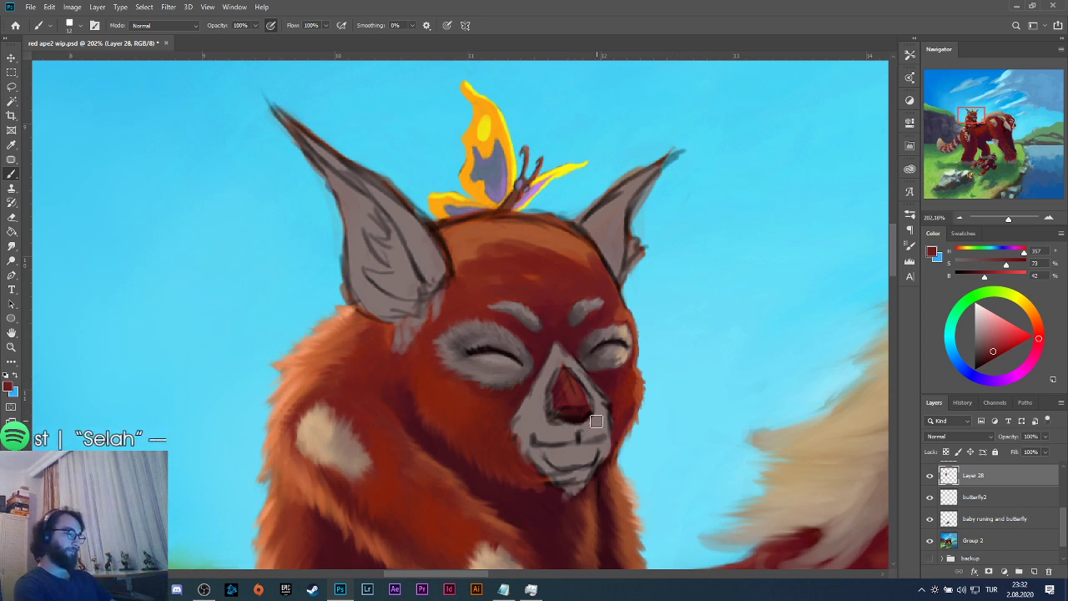
Paint short fur strokes along the top of the head between the ears in light orange sampled from the shoulder.
key("alt")
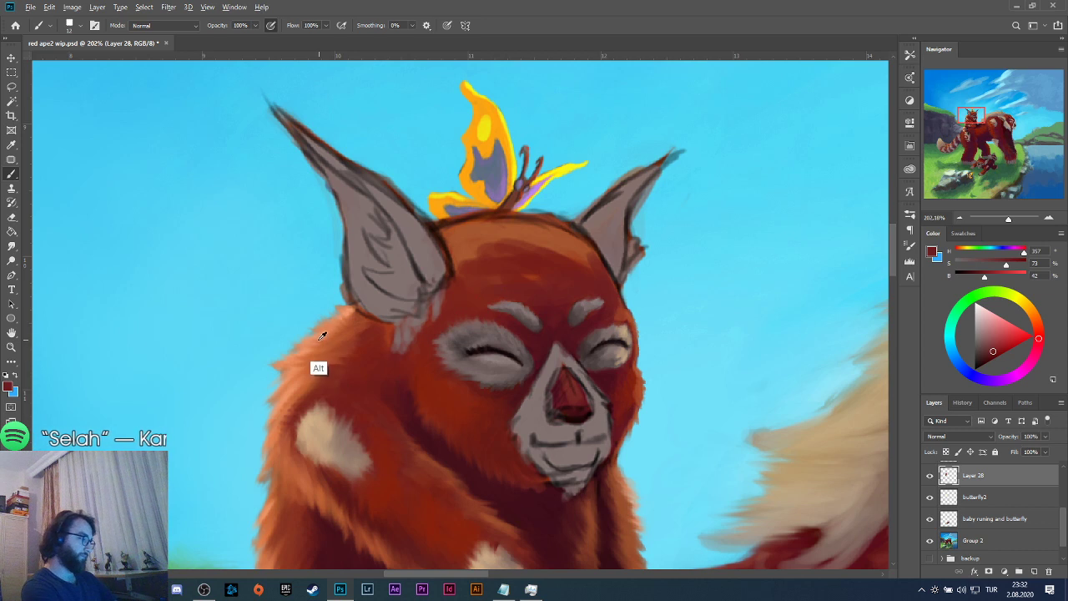
left_click(321, 334, "alt")
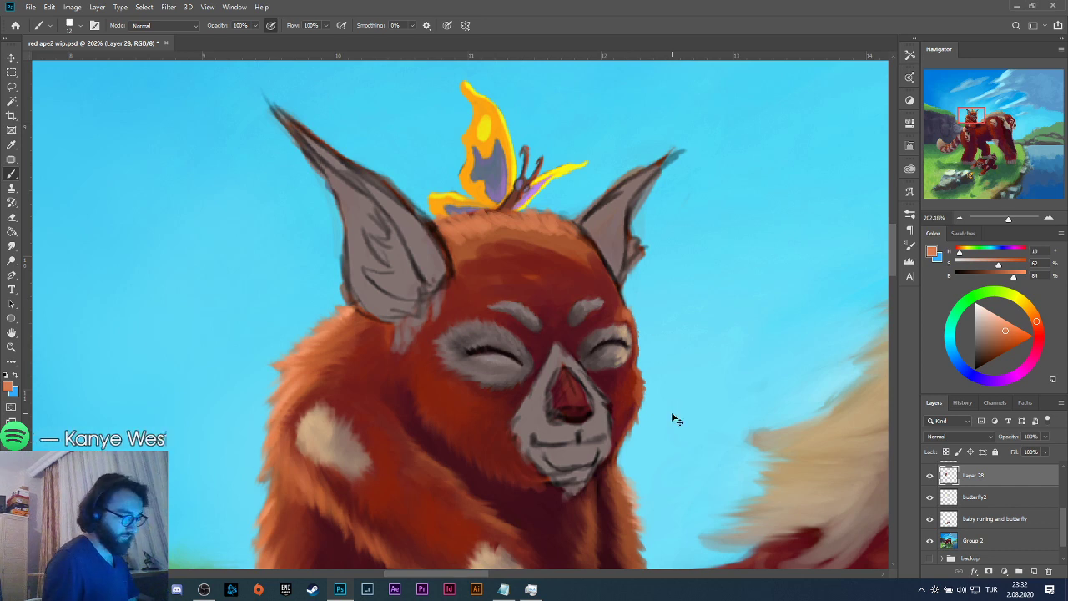
Reduce the brush to 6 px and add fine pale peach hairs along the small creature's left shoulder outline.
left_click(77, 26)
left_click_drag(68, 61, 64, 63)
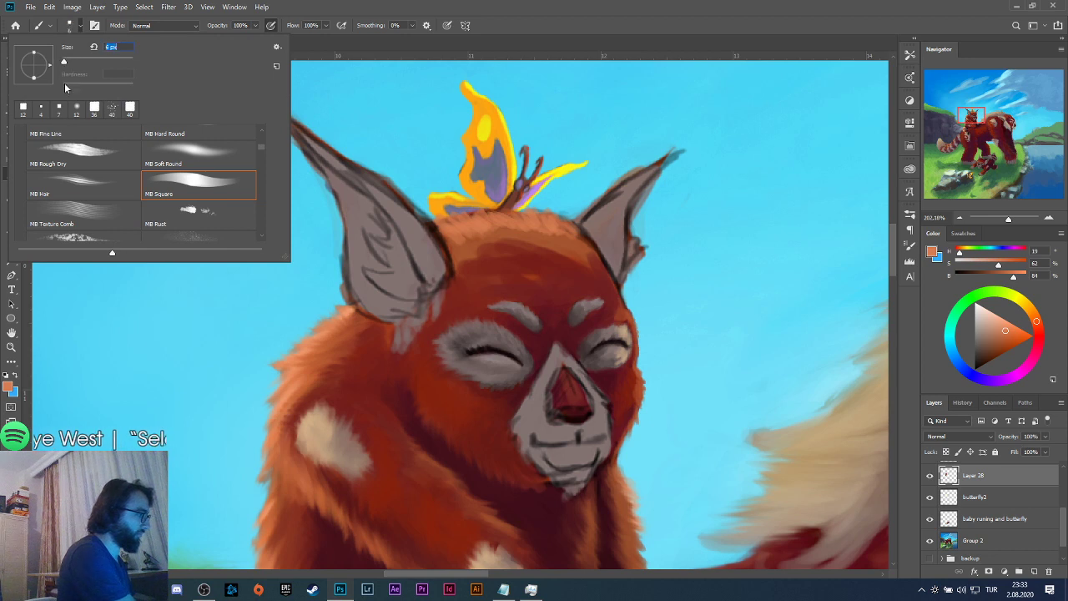
left_click(628, 315)
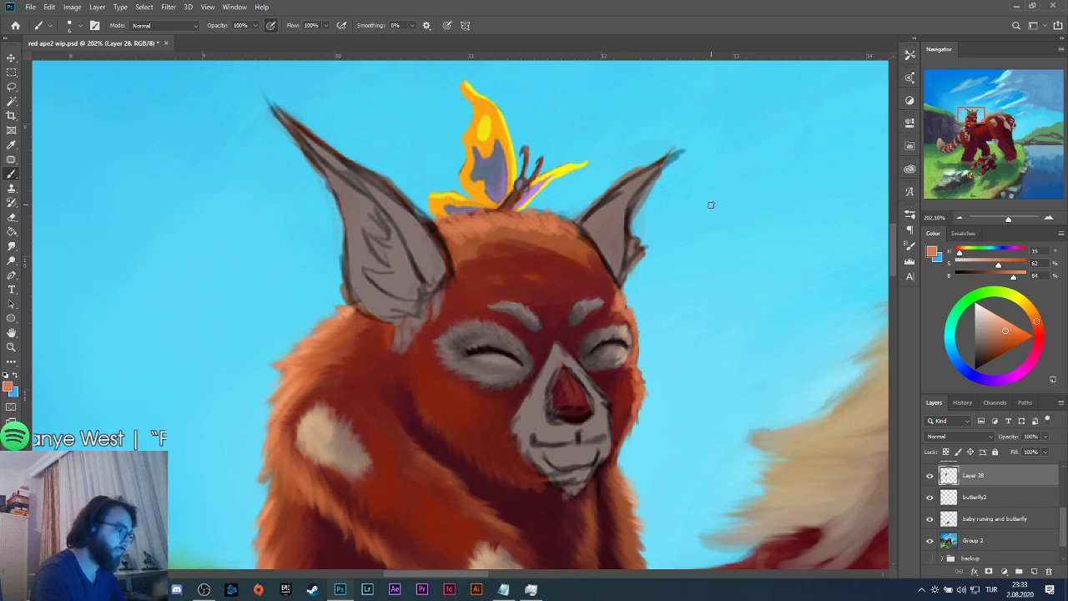
left_click_drag(1004, 327, 986, 308)
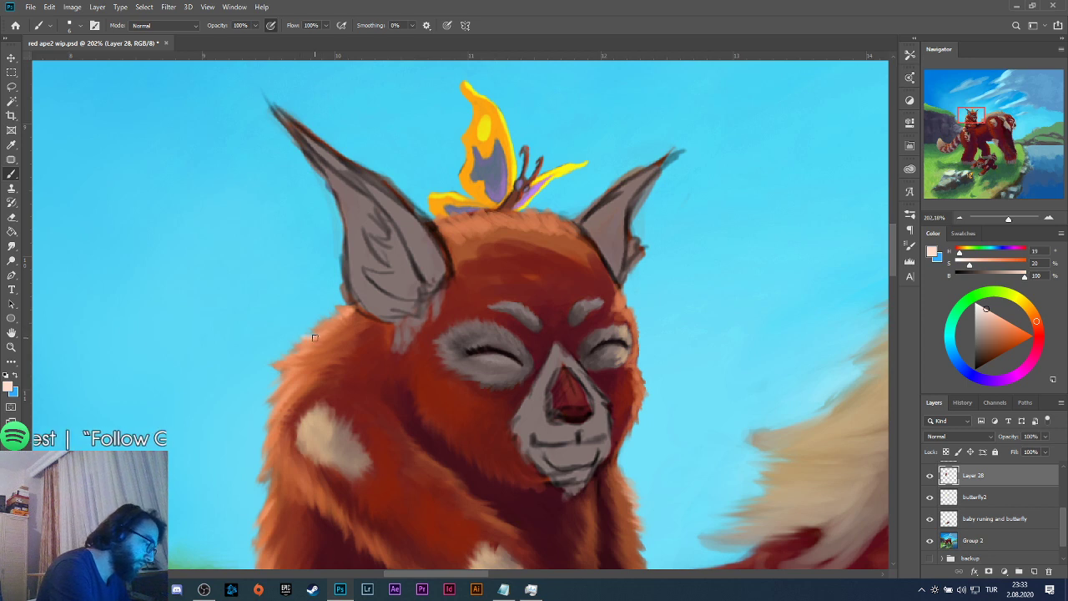
left_click_drag(305, 340, 304, 344)
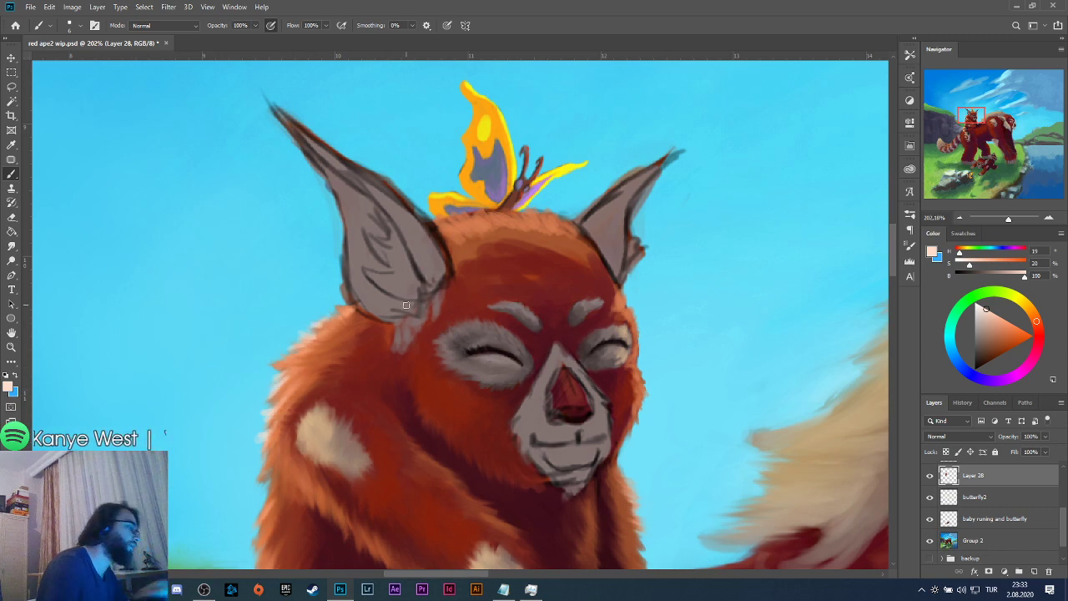
Refine the fur edge of the small creature's right cheek and temple with orange, brown and dark red sampled from the surrounding fur.
scroll(455, 352, "down", 5)
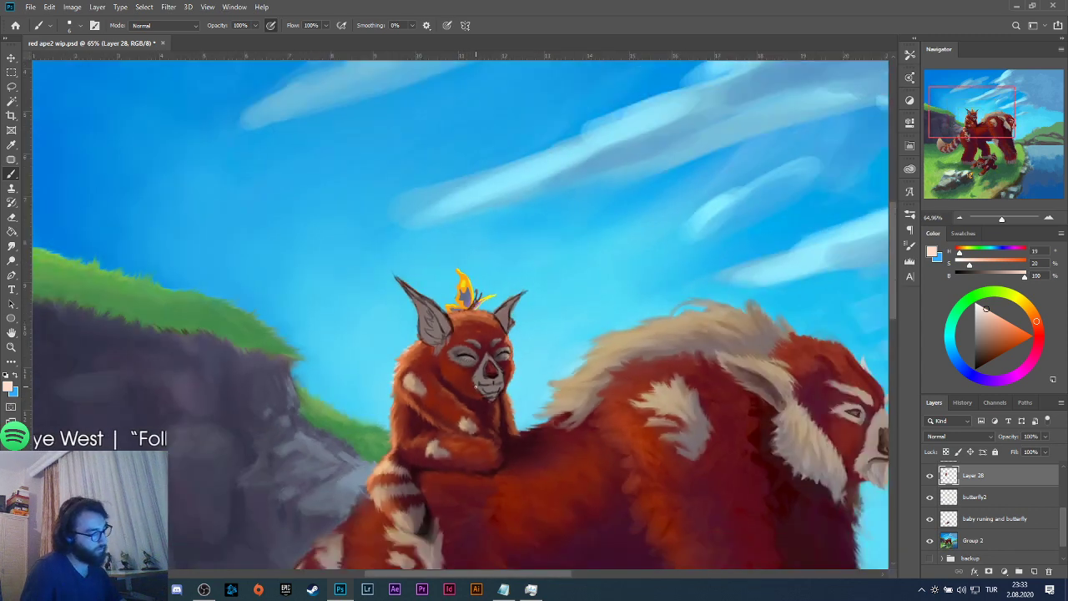
scroll(516, 357, "up", 6)
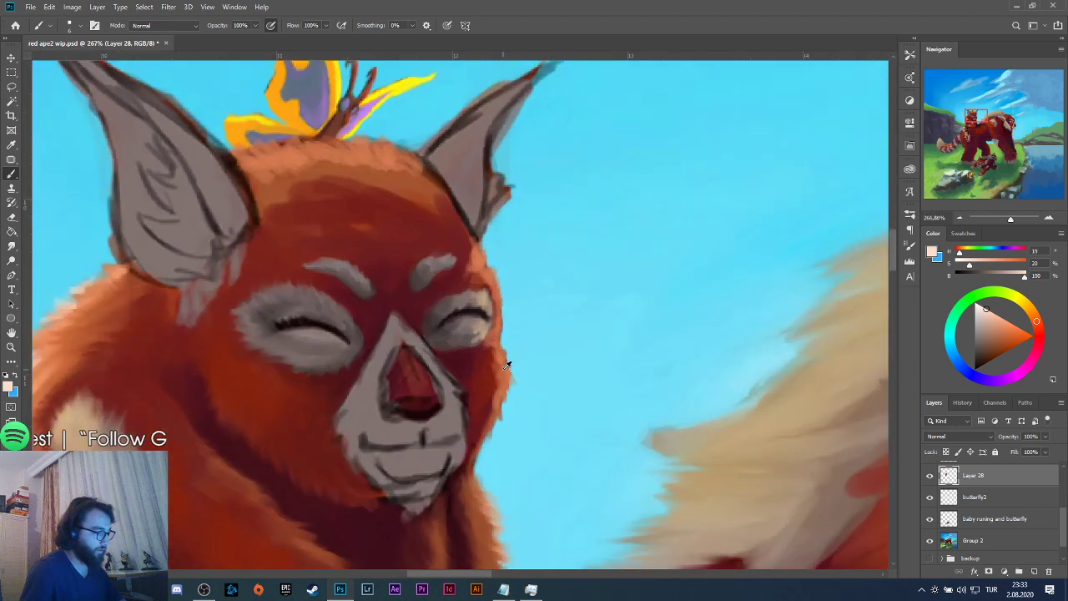
scroll(505, 365, "up", 1)
left_click(497, 360, "alt")
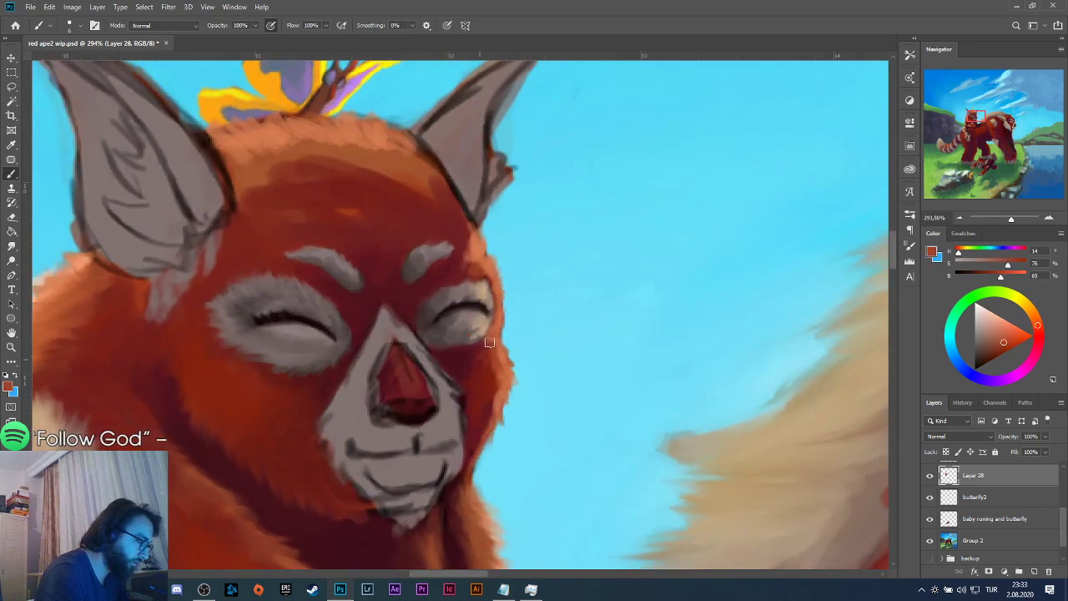
left_click(500, 394, "alt")
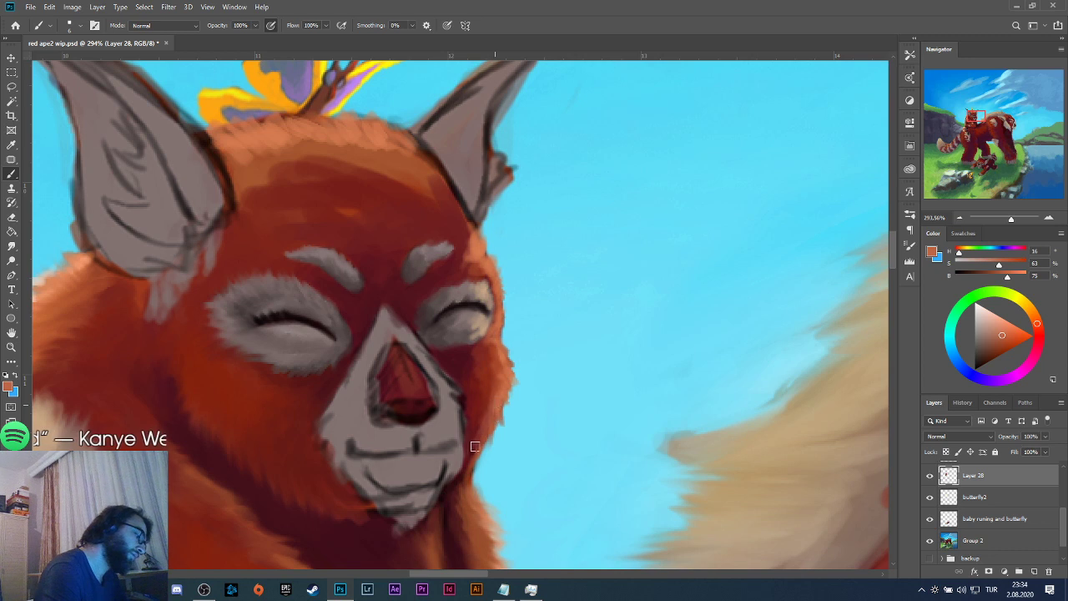
left_click(495, 392, "alt")
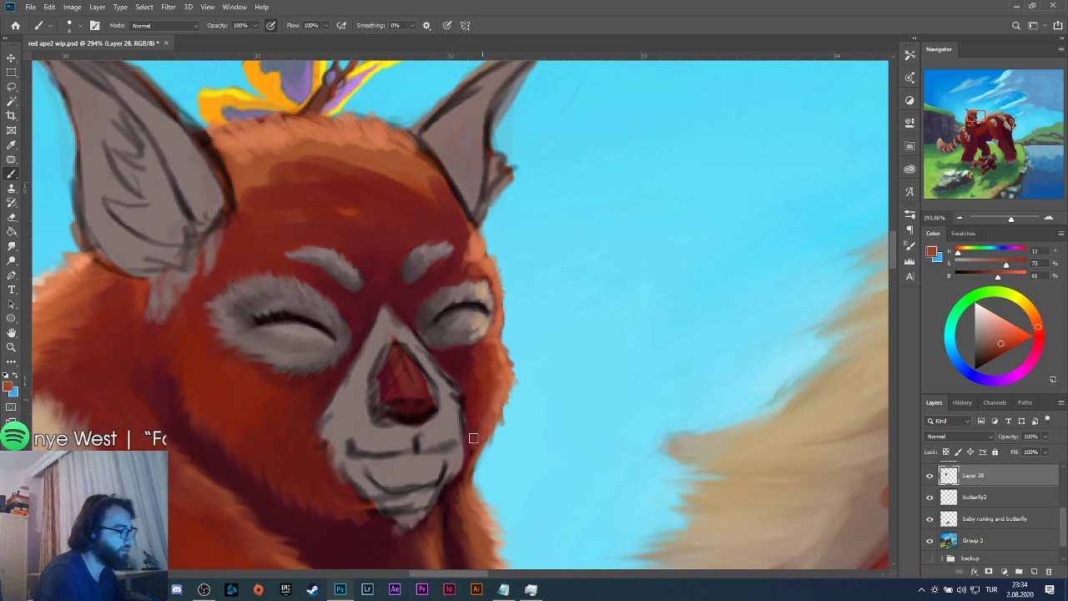
left_click(475, 417, "alt")
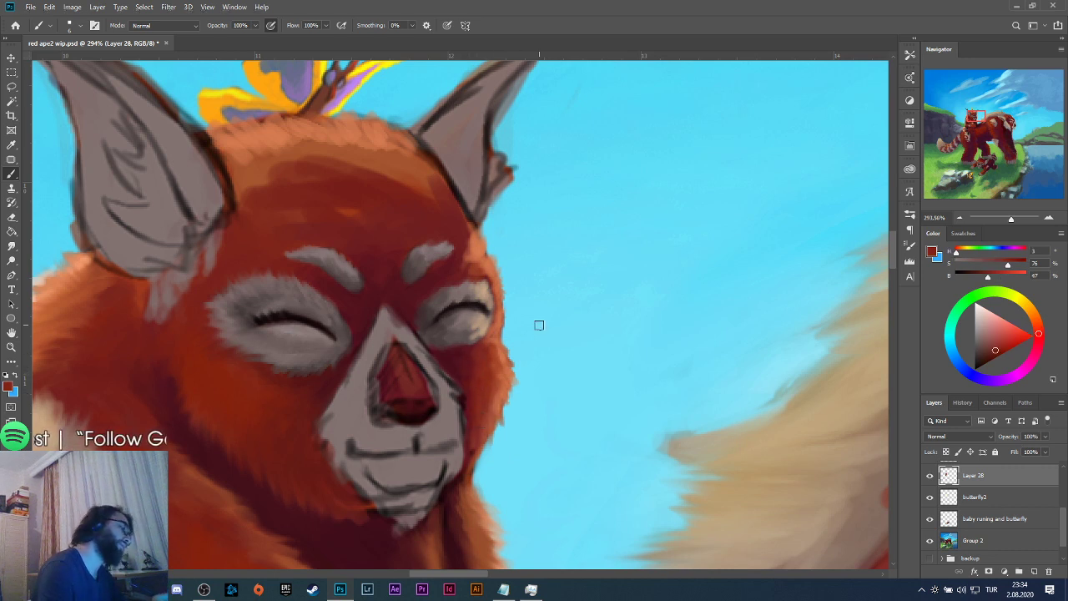
left_click(475, 269, "alt")
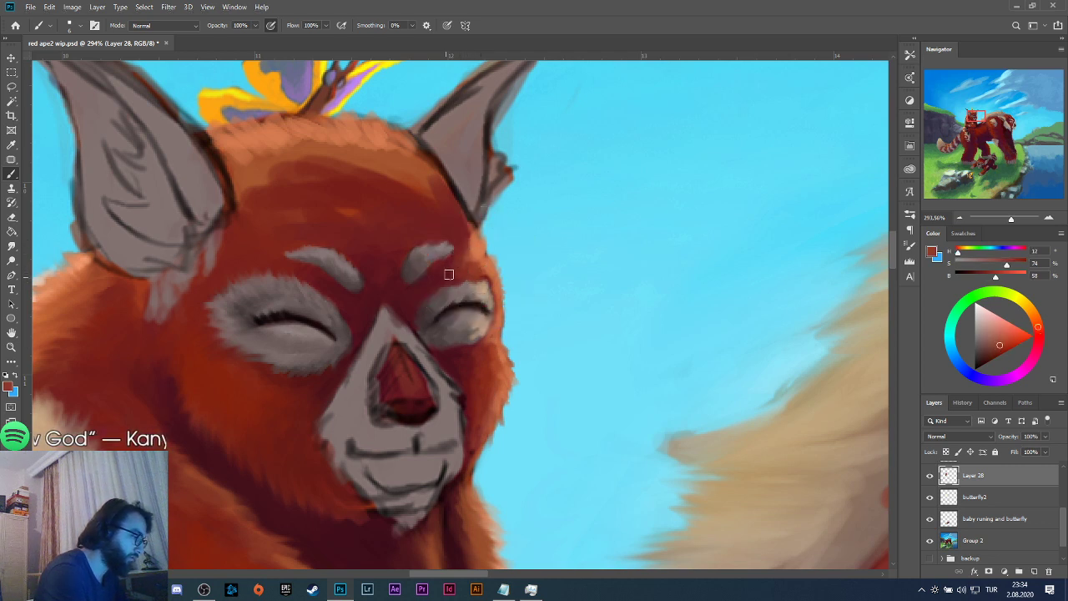
Paint beige sampled from the large ape's ear over the upper and inner parts of the small creature's left ear.
scroll(520, 231, "down", 10)
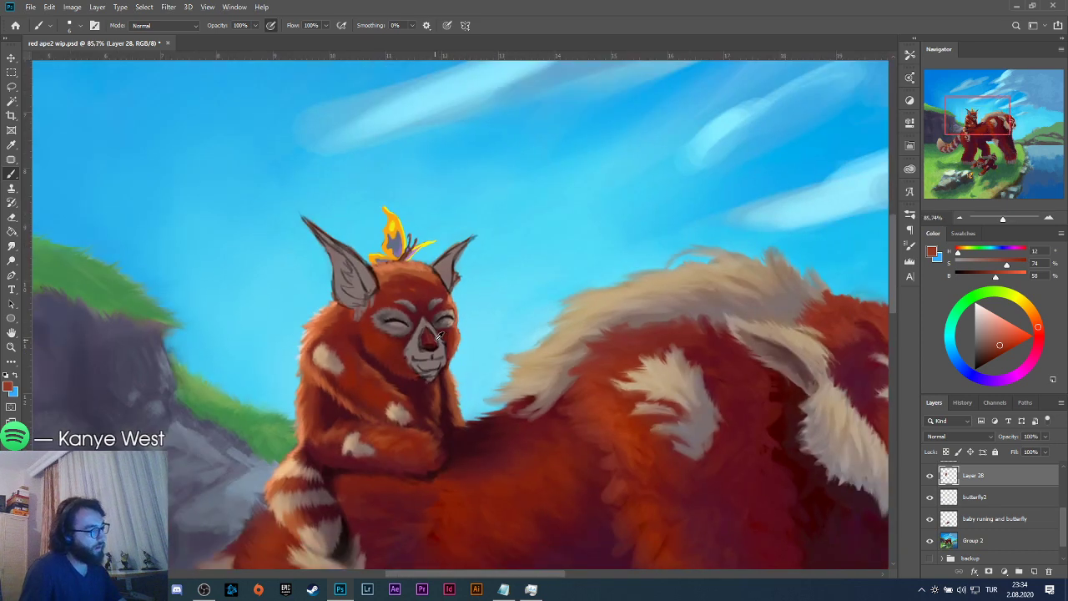
scroll(434, 334, "down", 2)
scroll(400, 308, "up", 2)
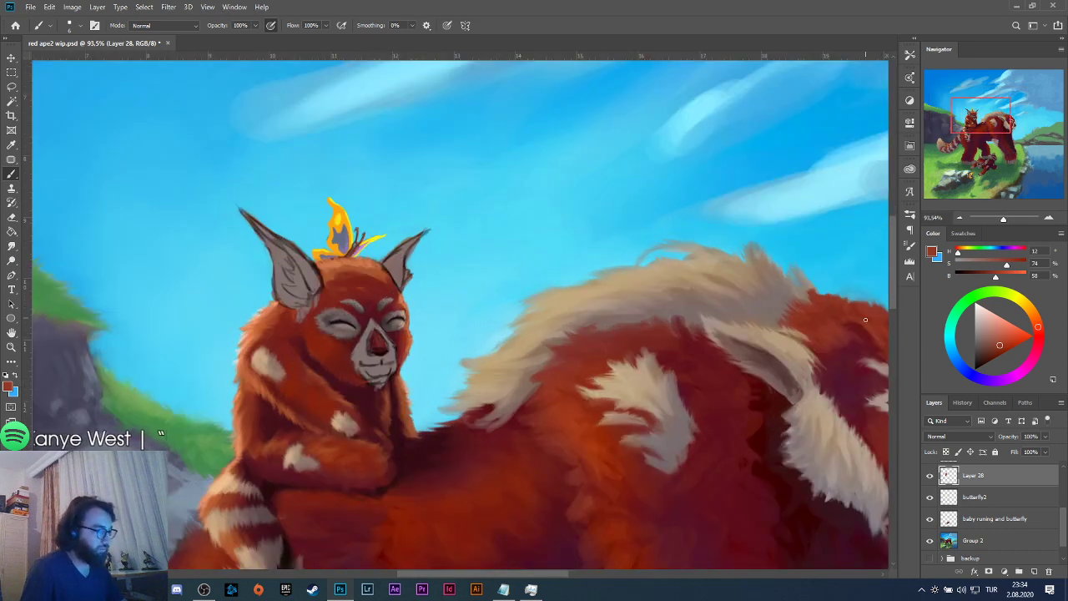
left_click(788, 340, "alt")
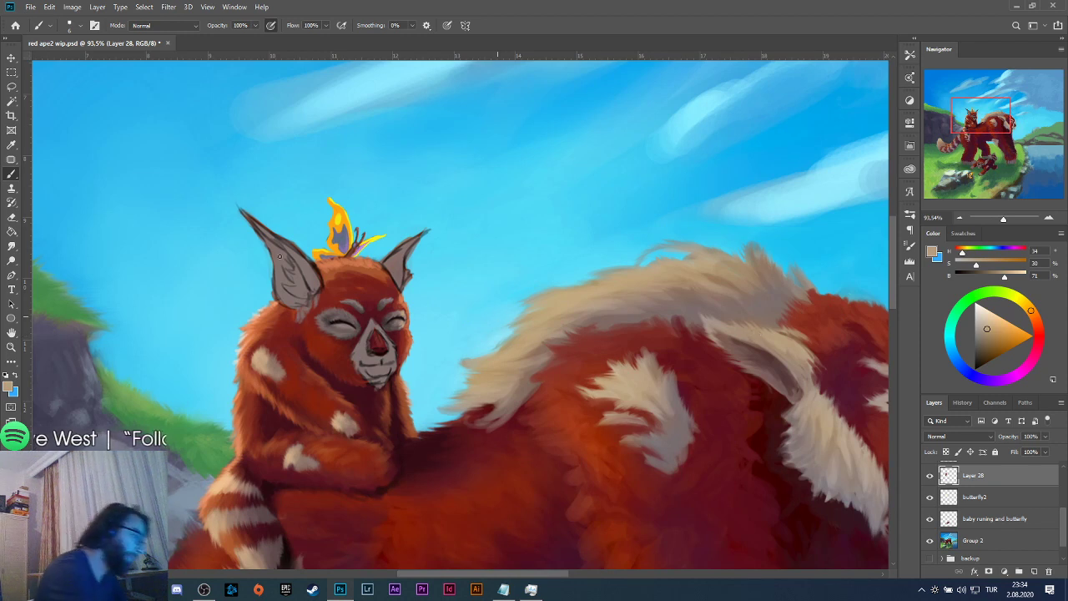
left_click_drag(246, 212, 287, 243)
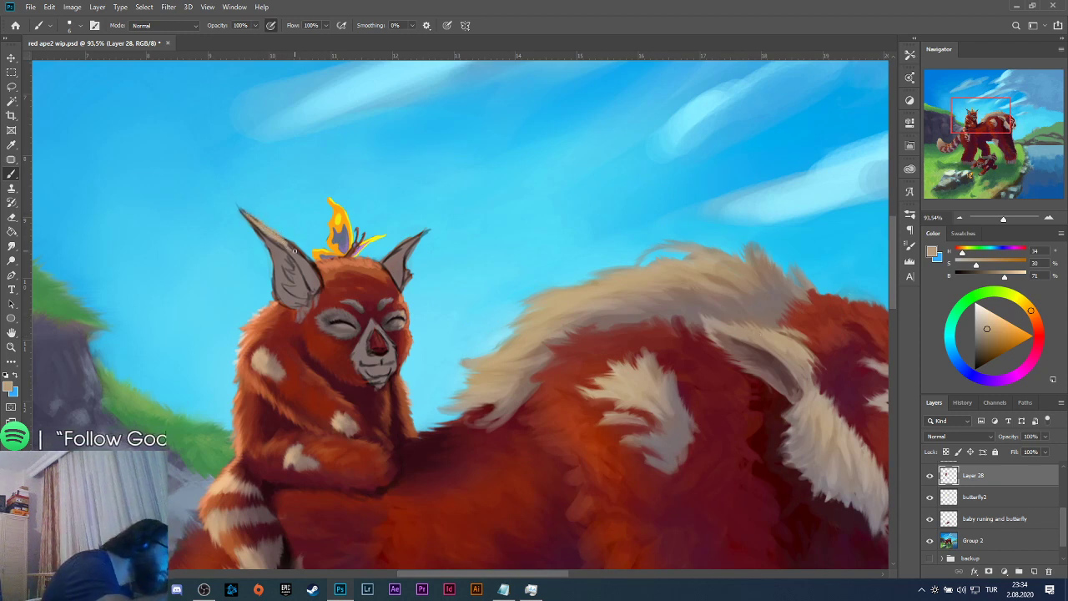
left_click_drag(291, 254, 305, 271)
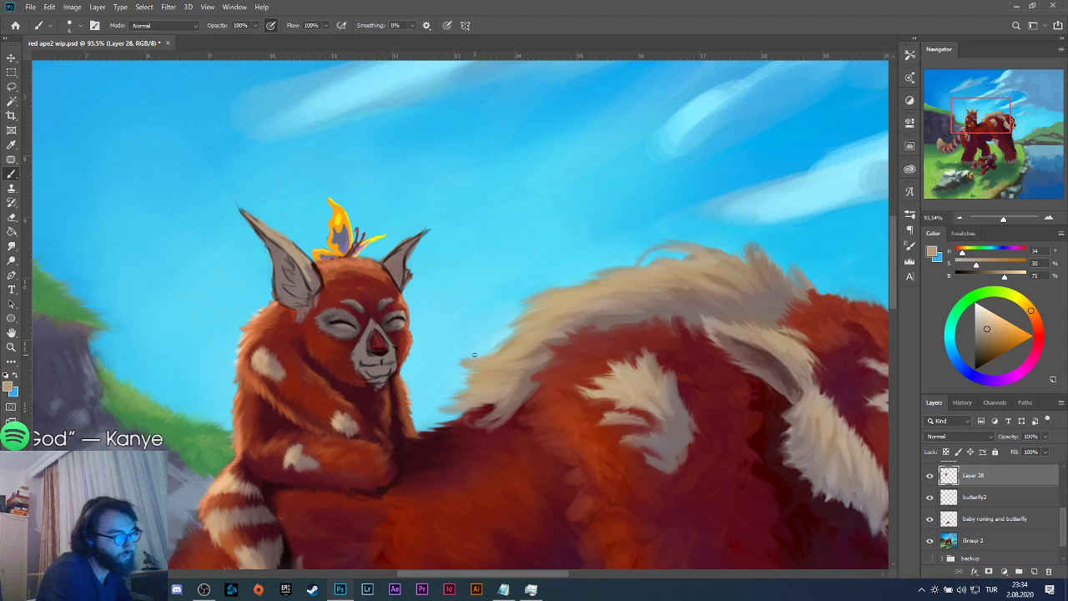
Shade the inside of the left ear with dark brown sampled from the large ape's ear, blending it with sampled beige and grey-brown.
left_click(774, 357, "alt")
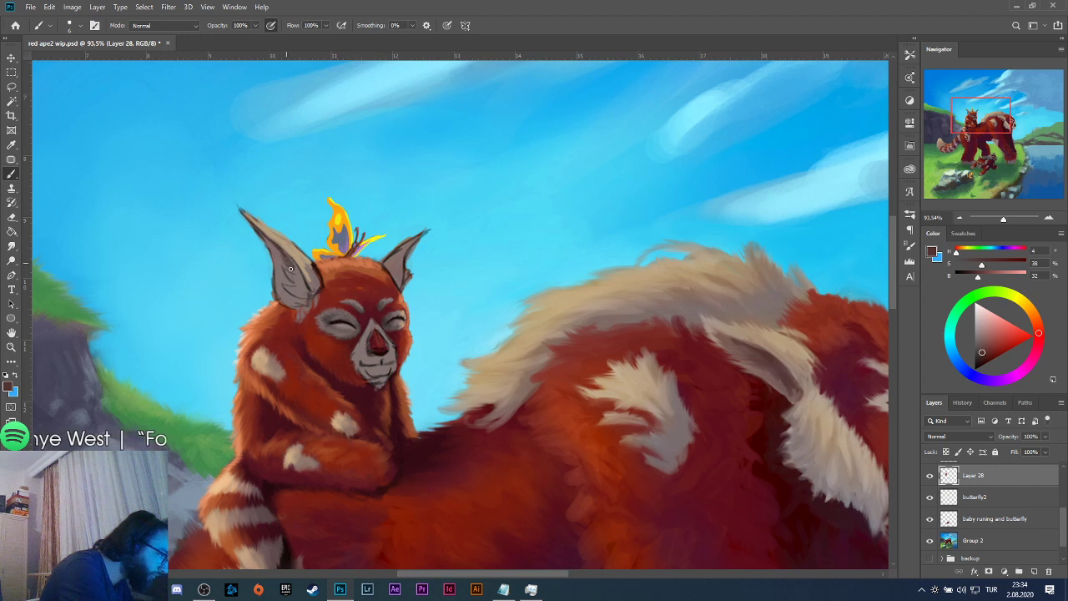
left_click_drag(282, 260, 286, 274)
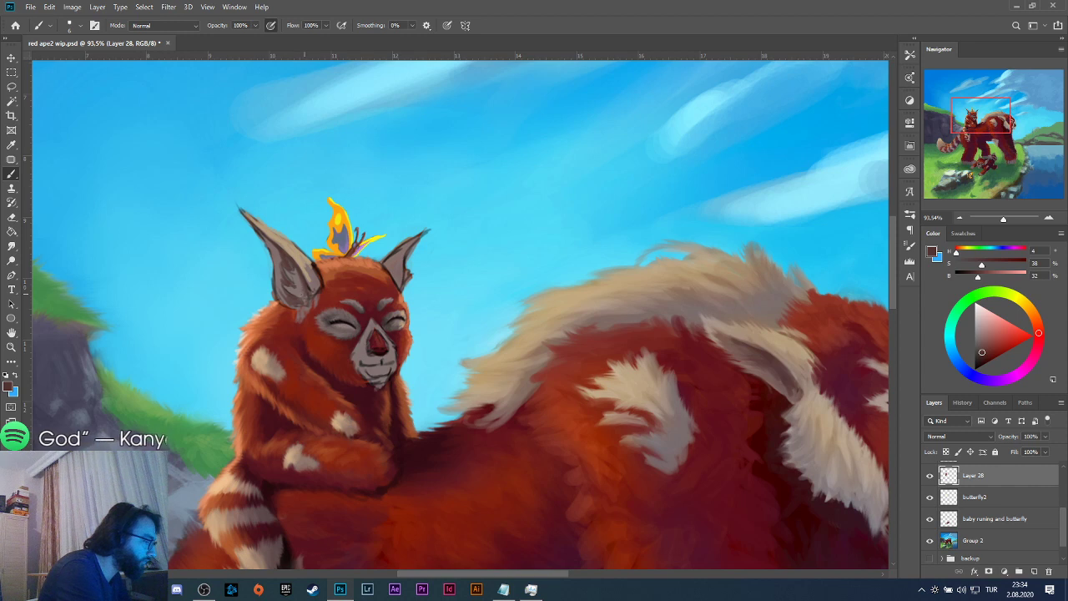
left_click(312, 277, "alt")
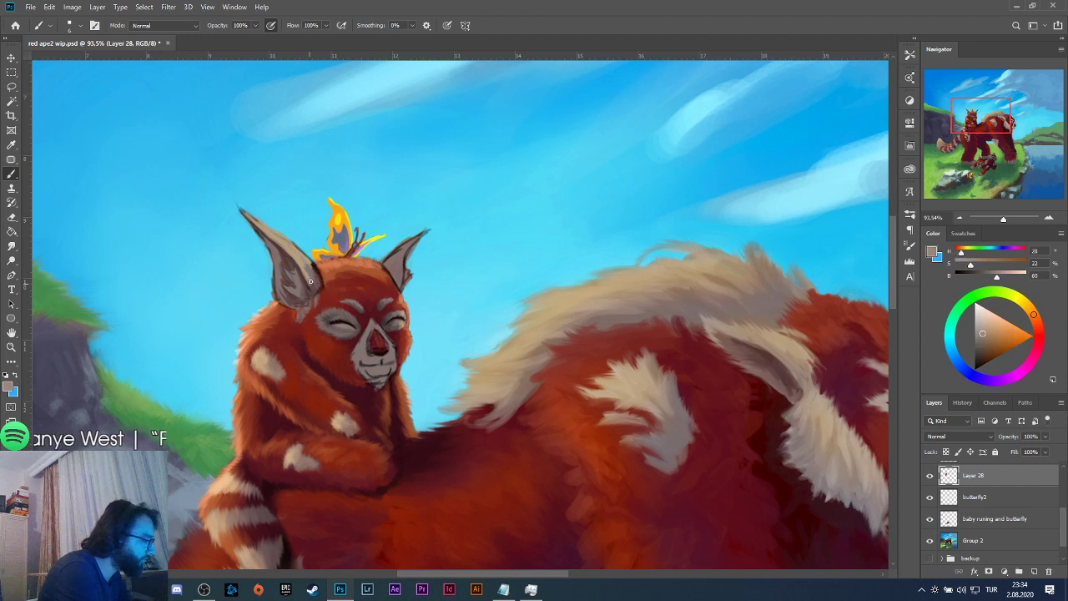
left_click(312, 305, "alt")
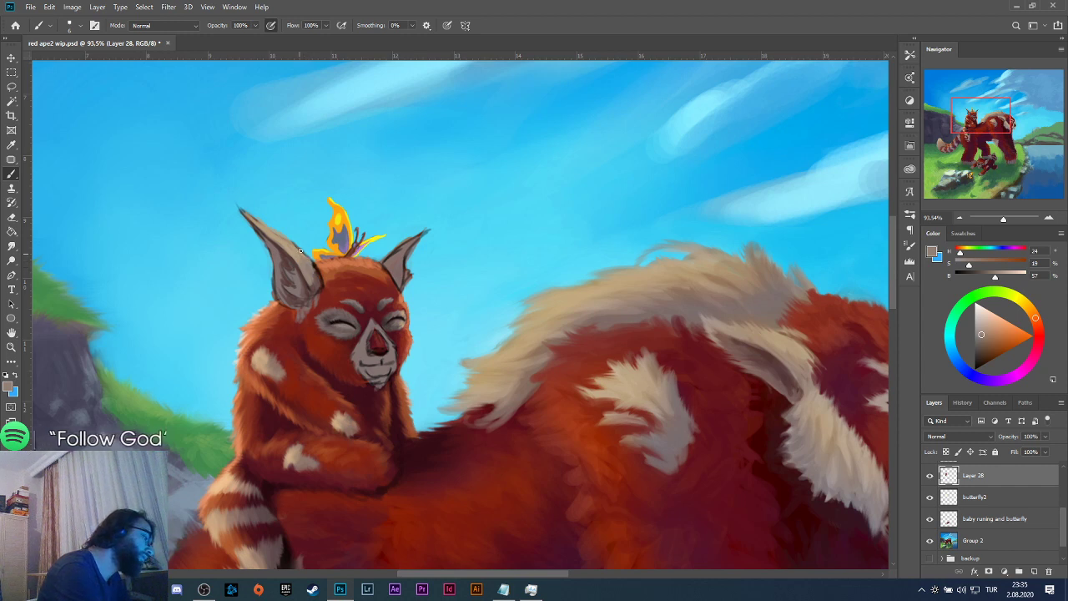
left_click(299, 252, "alt")
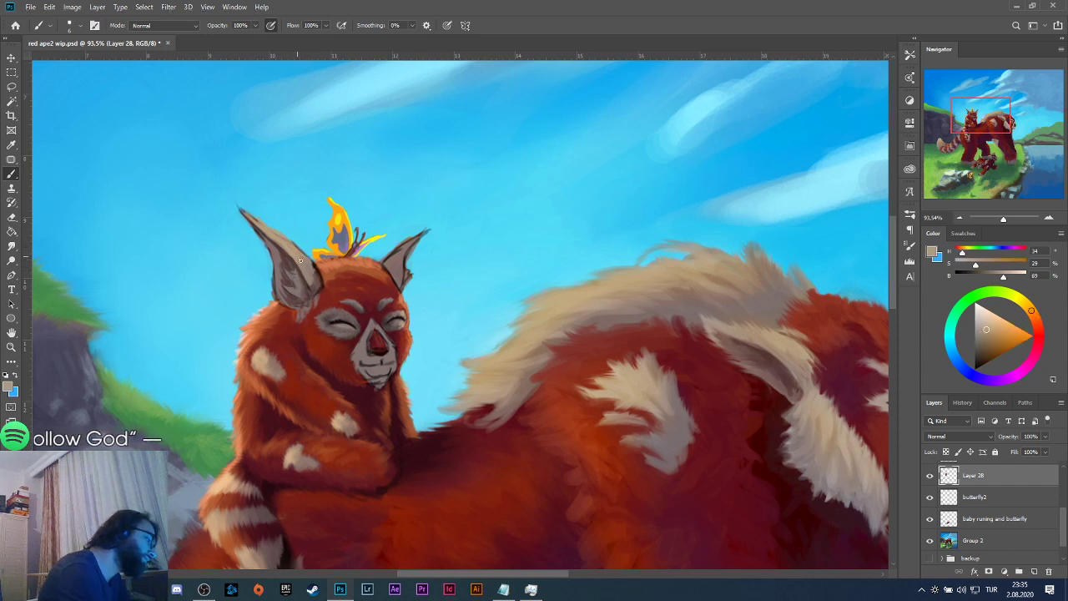
left_click(310, 268, "alt")
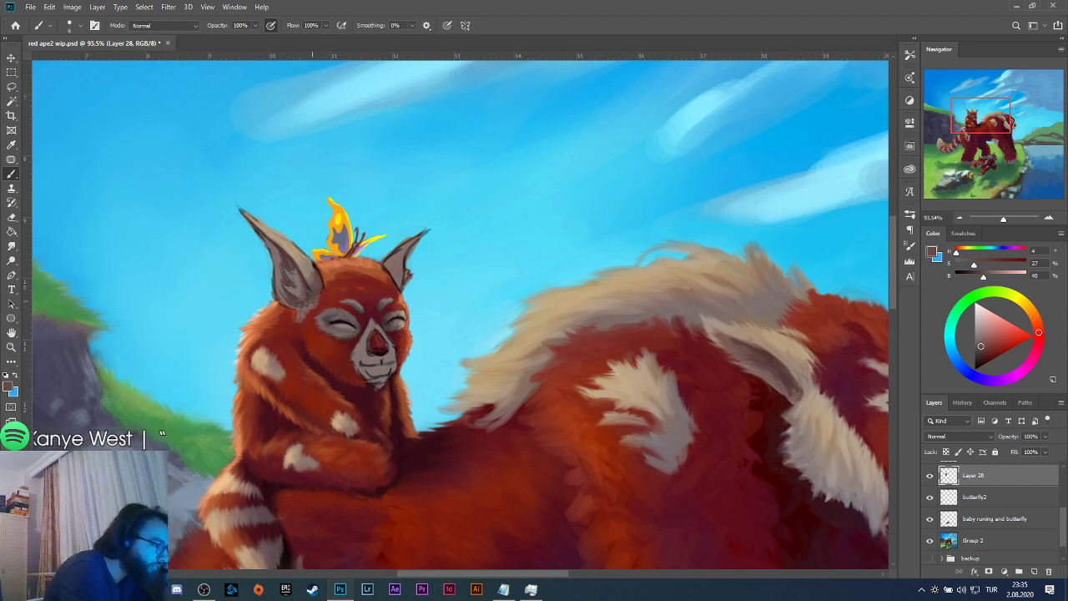
left_click(294, 282, "alt")
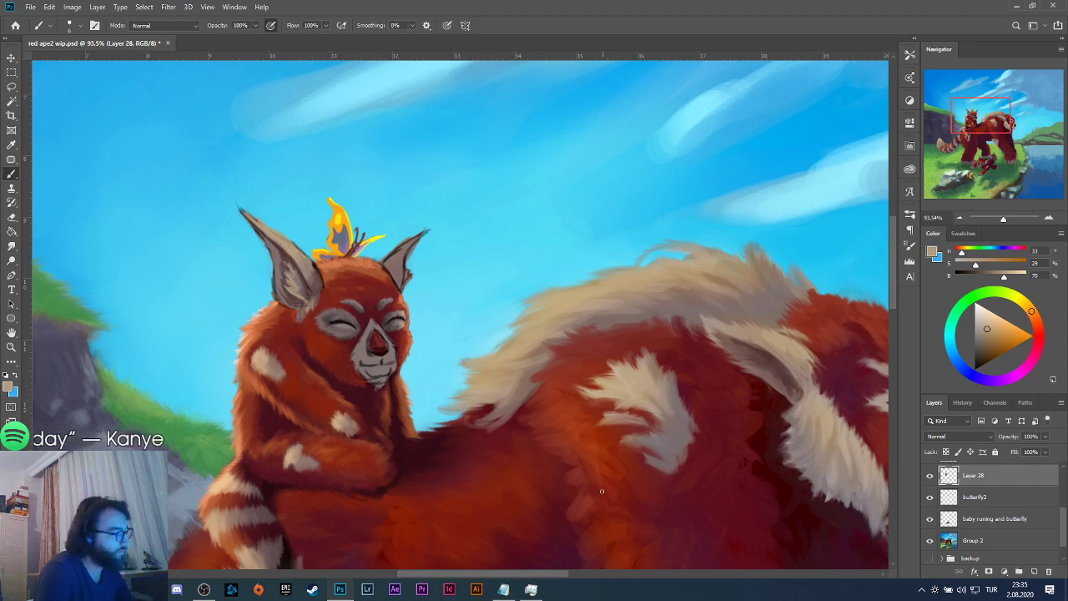
left_click(264, 231, "alt")
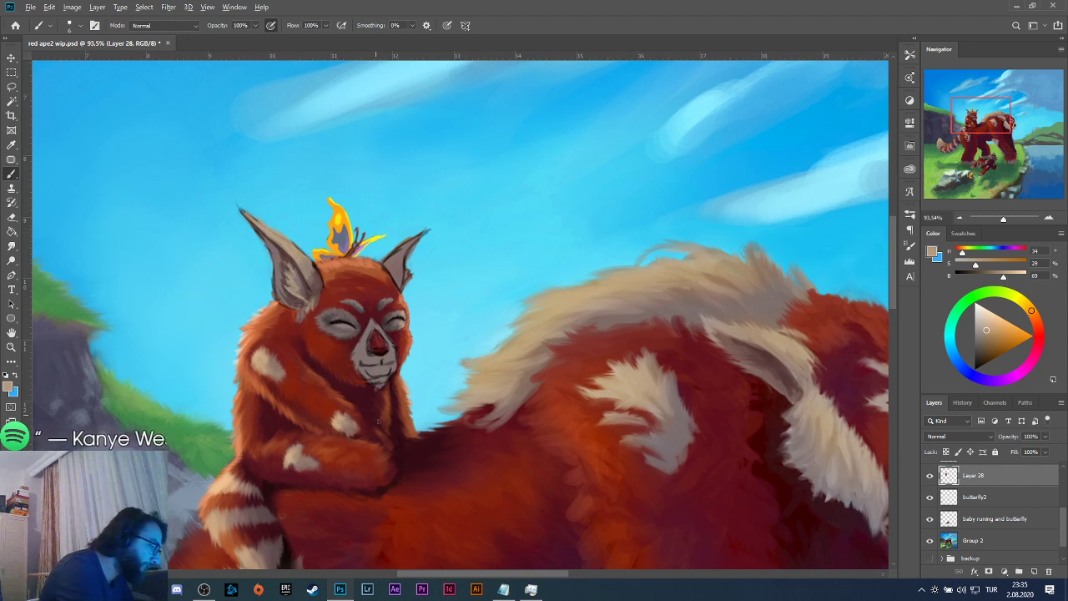
Highlight the left ear's base and outer rim with light peach sampled from the tail, and darken its hollow with sampled brown.
left_click(222, 507, "alt")
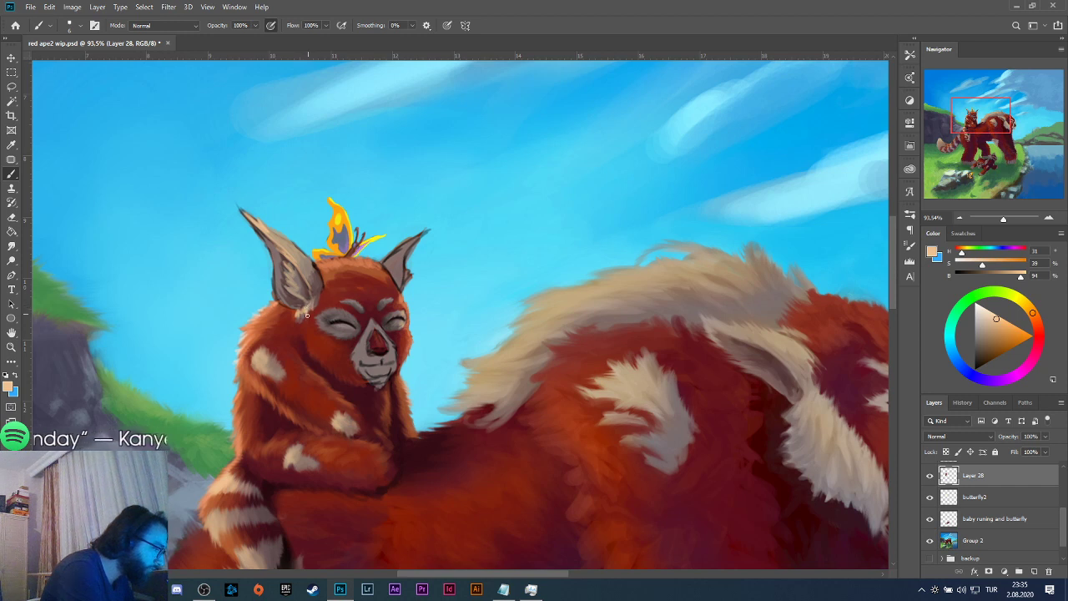
mouse_move(299, 310)
left_mouse_down()
mouse_move(275, 295)
mouse_move(255, 230)
mouse_move(272, 248)
left_mouse_up()
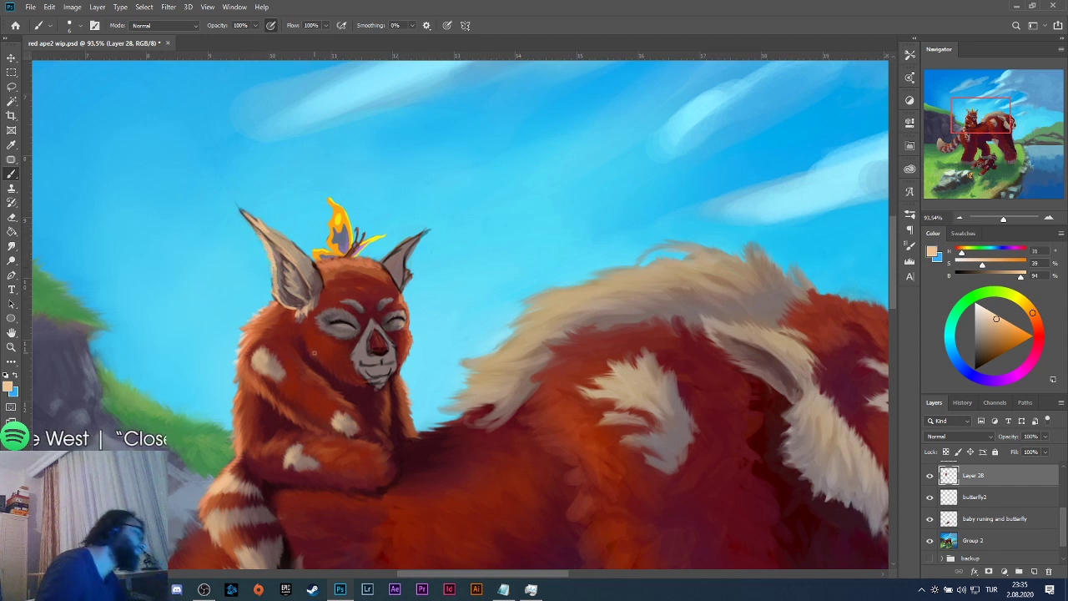
left_click(304, 300, "alt")
left_click_drag(304, 295, 292, 272)
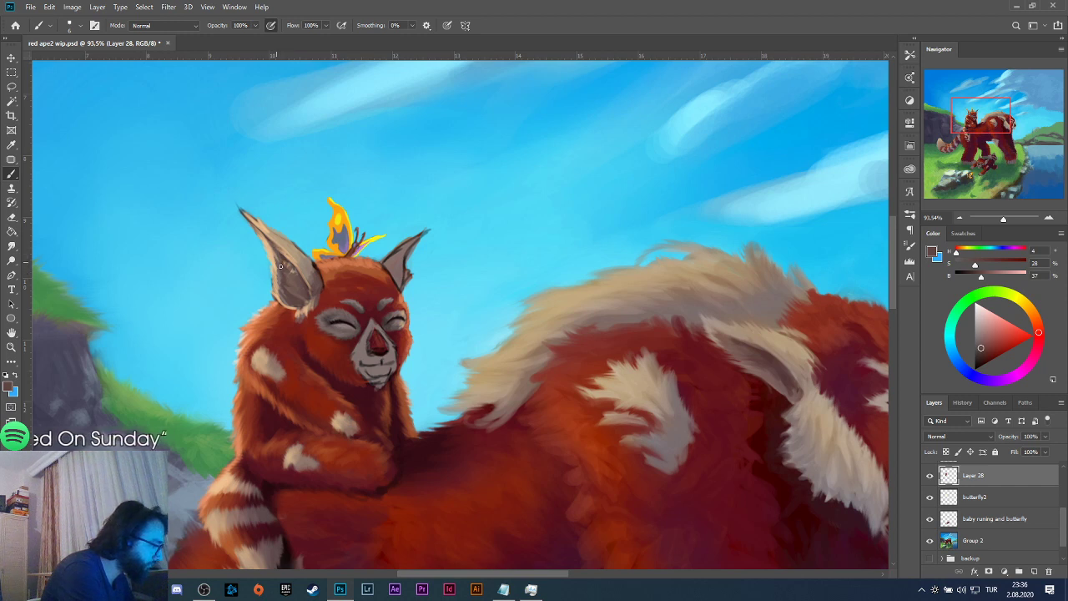
mouse_move(280, 265)
left_mouse_down()
mouse_move(272, 248)
mouse_move(286, 297)
left_mouse_up()
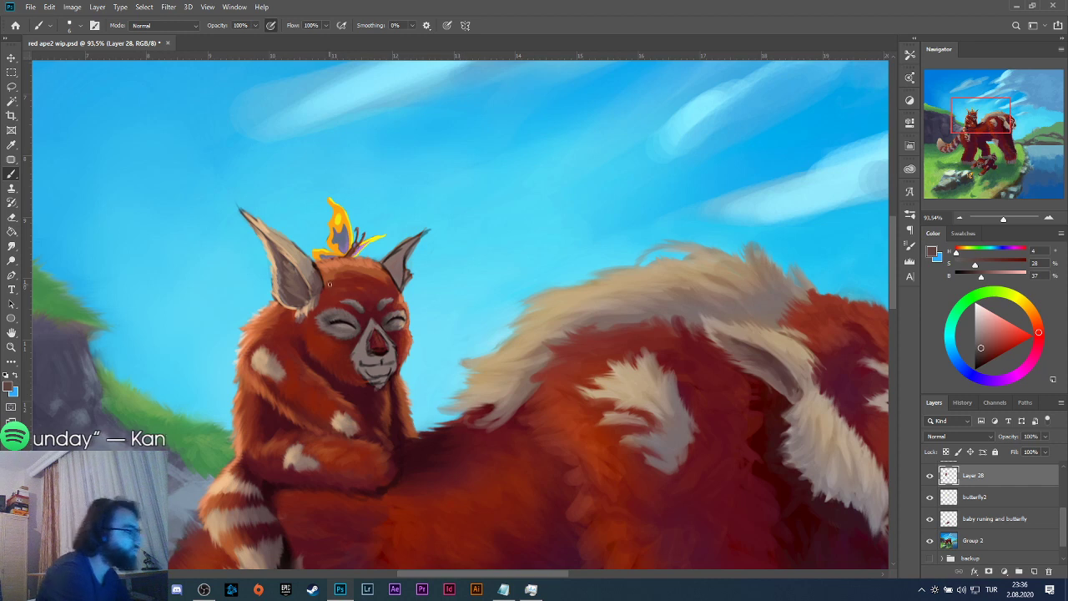
Blend the left ear's inner edge with sampled grey-browns and shade toward its tip in dark brown from the large ape's ear.
key("alt")
left_click(310, 265, "alt")
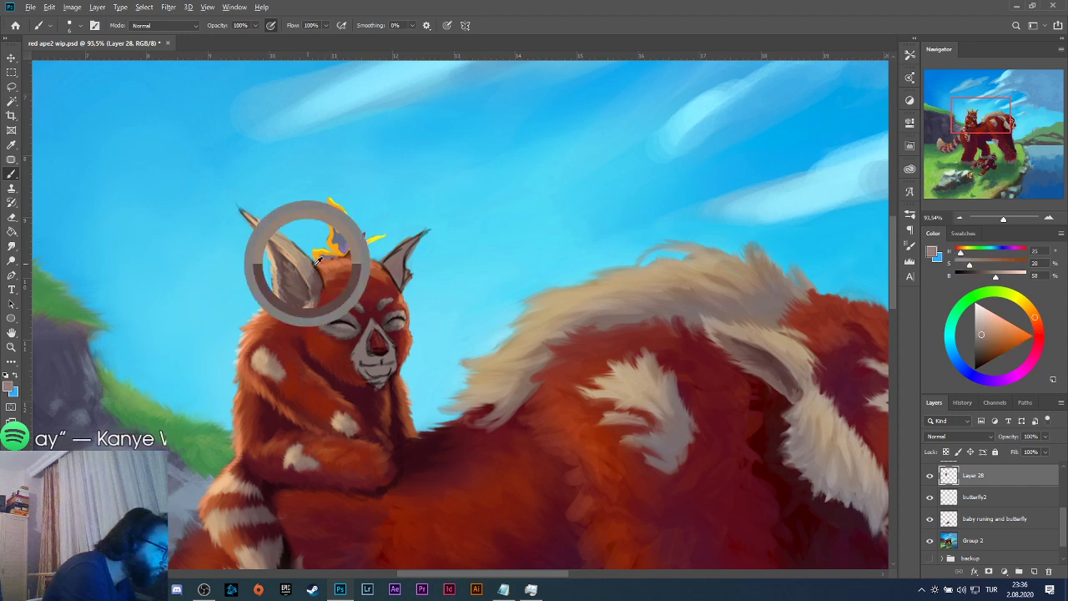
left_click(314, 269, "alt")
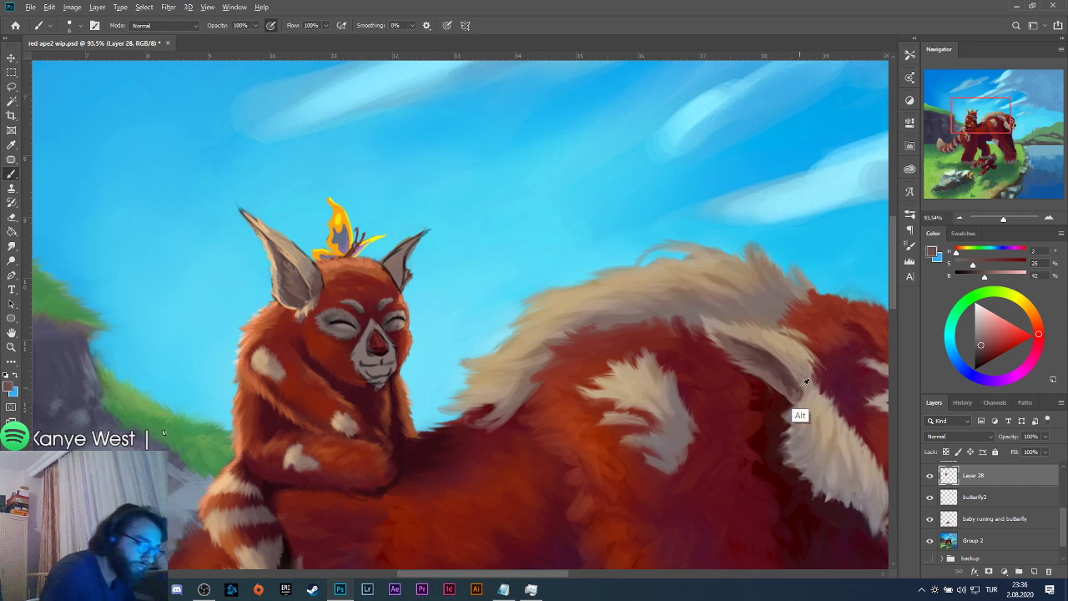
left_click(780, 357, "alt")
left_click(776, 359, "alt")
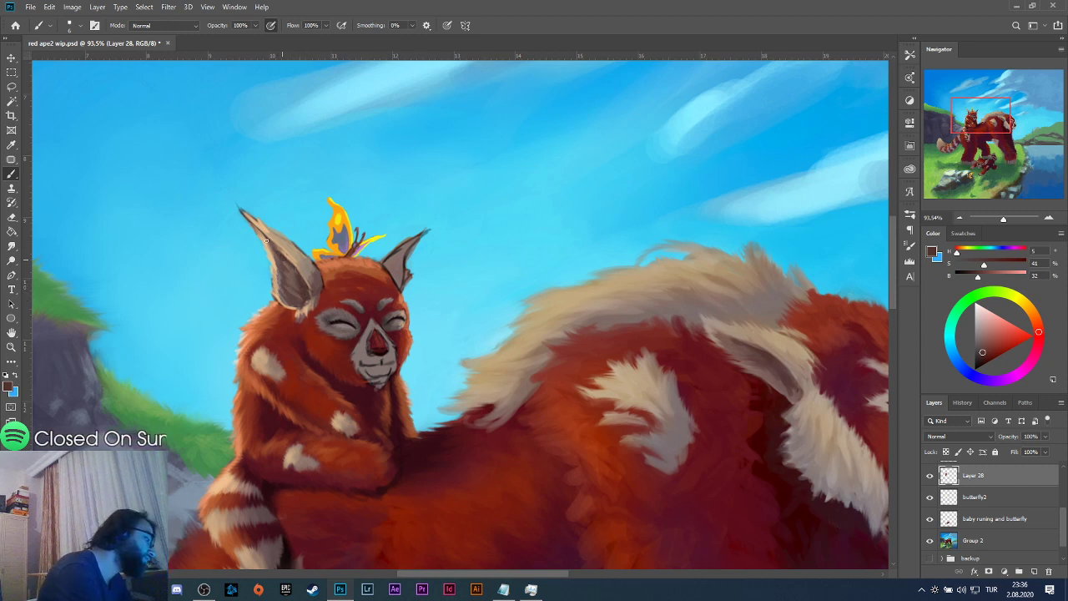
left_click_drag(272, 243, 250, 222)
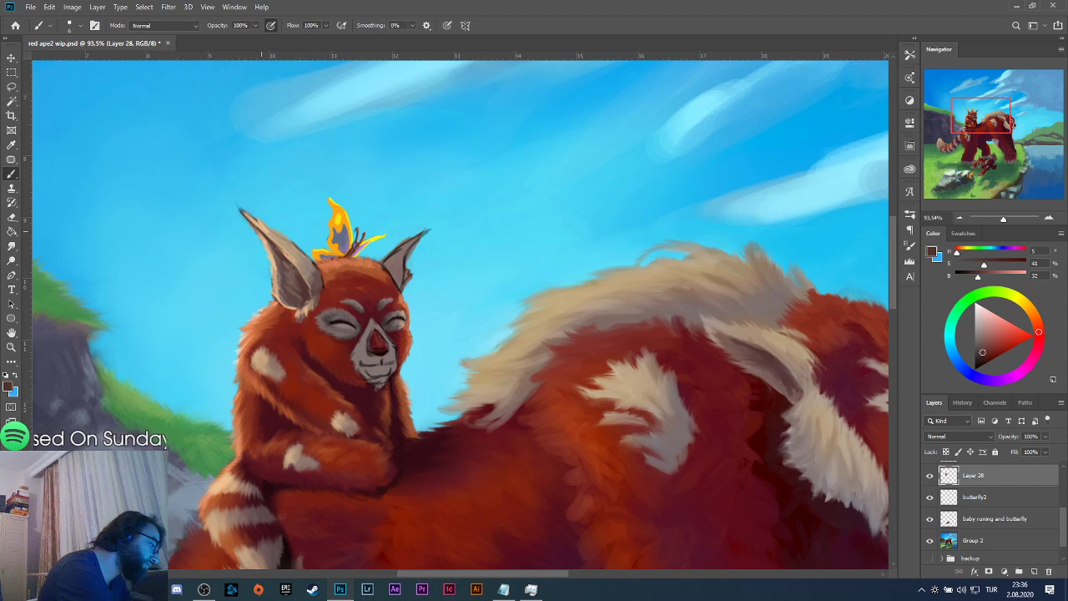
Paint sampled light peach along the left ear's outer rim toward the tip and touch up its hollow with sampled dark brown and tan.
left_click(268, 255, "alt")
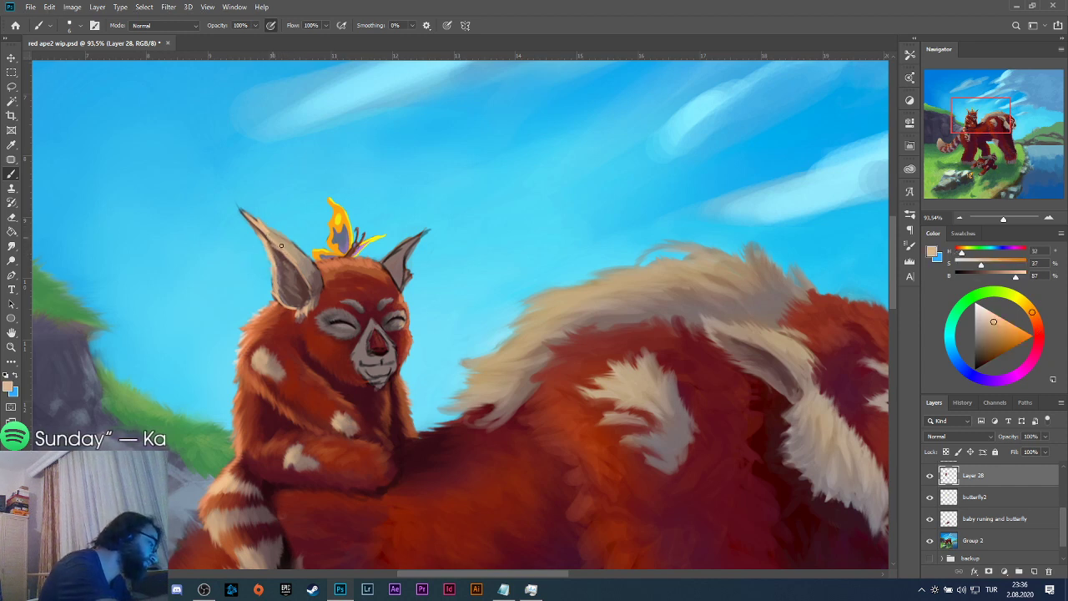
left_click_drag(265, 234, 247, 218)
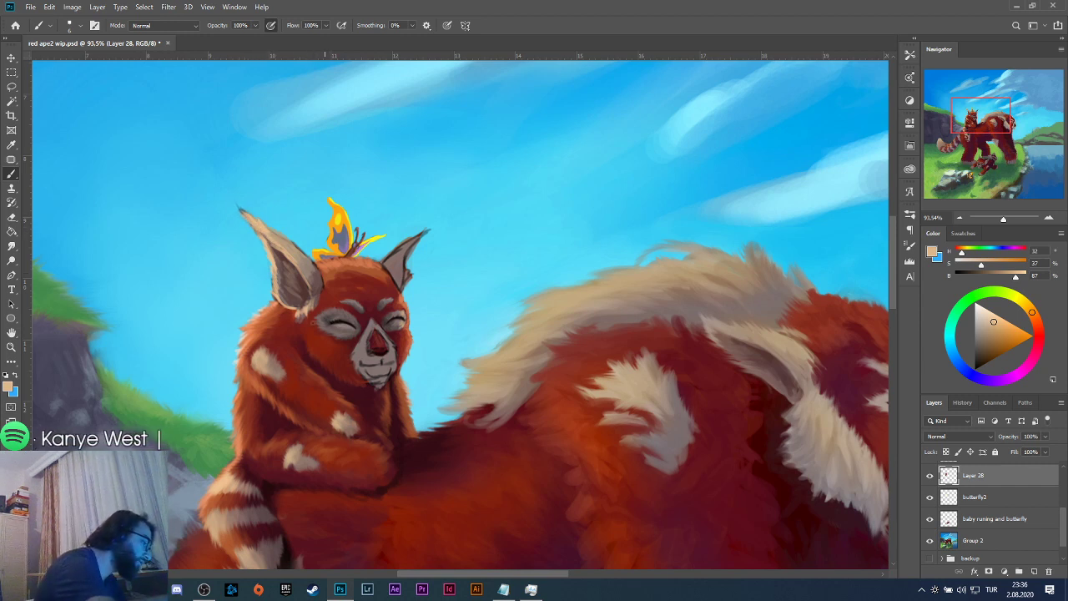
left_click(281, 259, "alt")
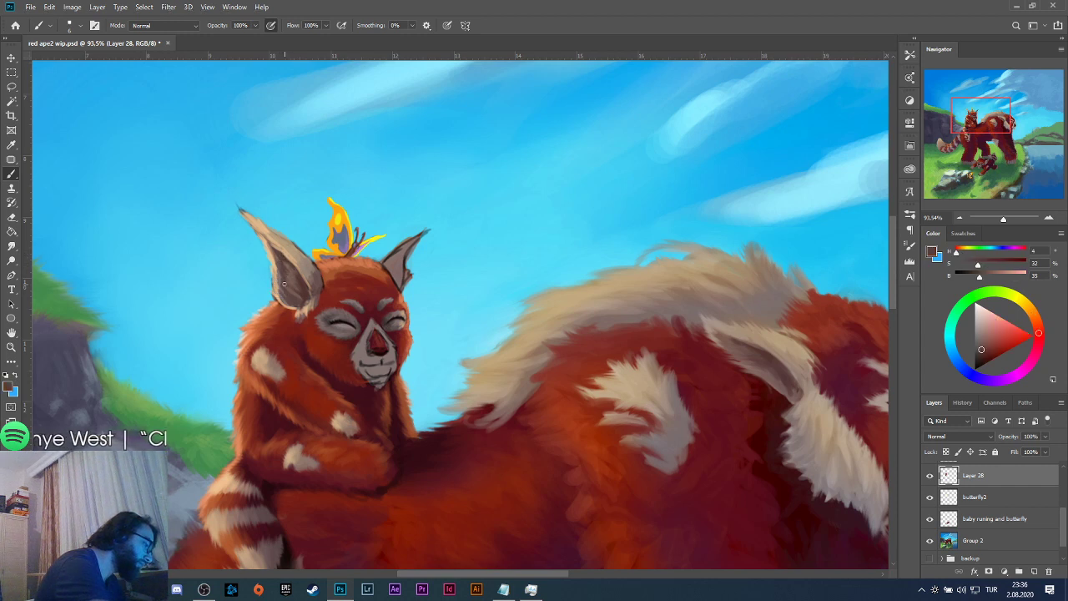
left_click(286, 295, "alt")
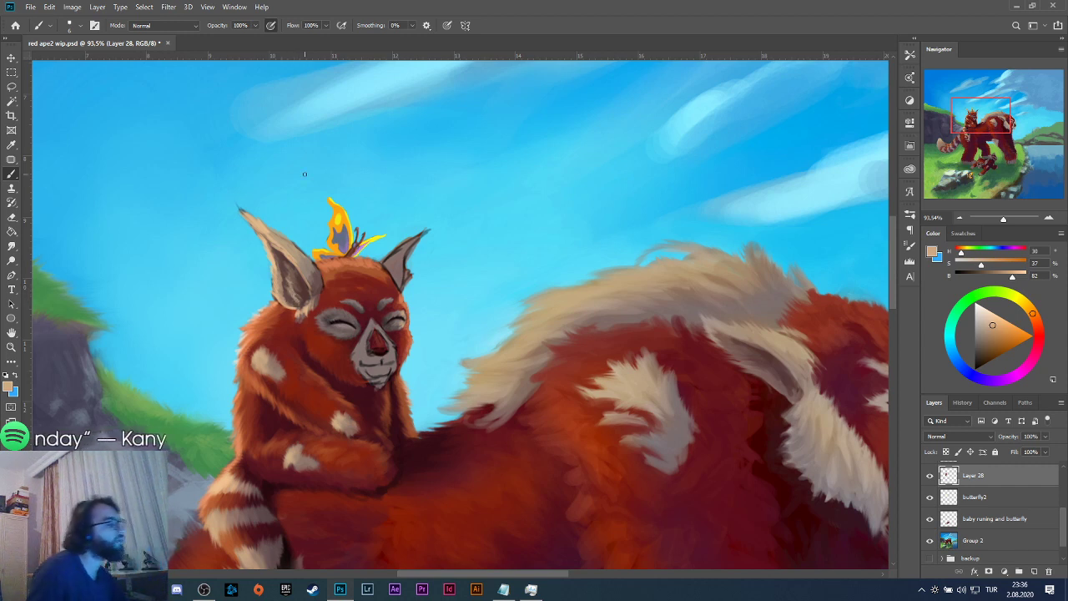
left_click(288, 260, "alt")
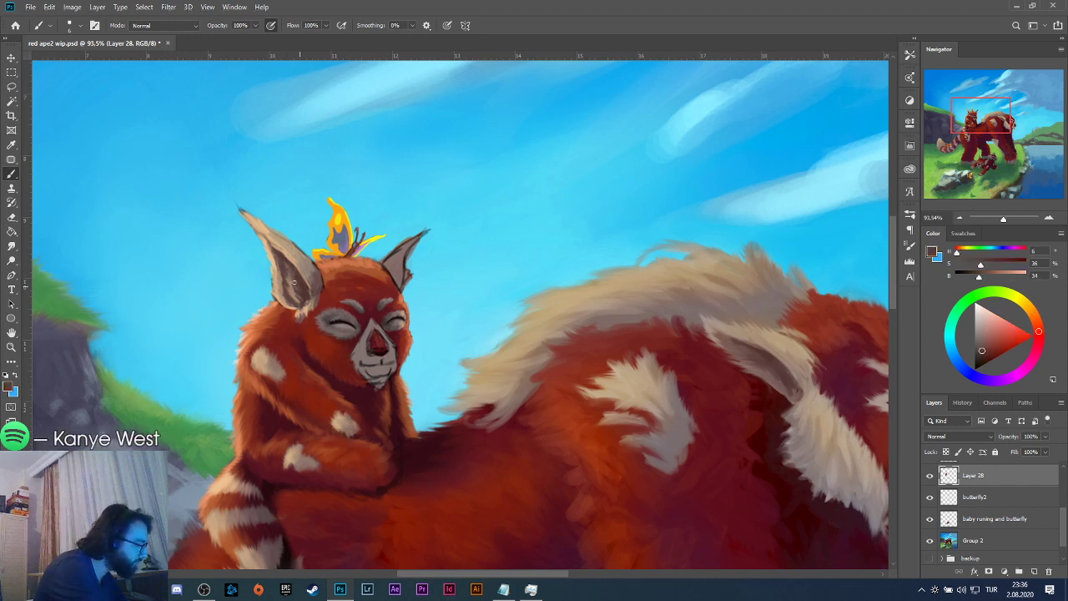
Cover the dark outline on the left ear's inner edge with sampled beige and grey-brown, blending its base into the red head fur.
scroll(316, 374, "down", 8)
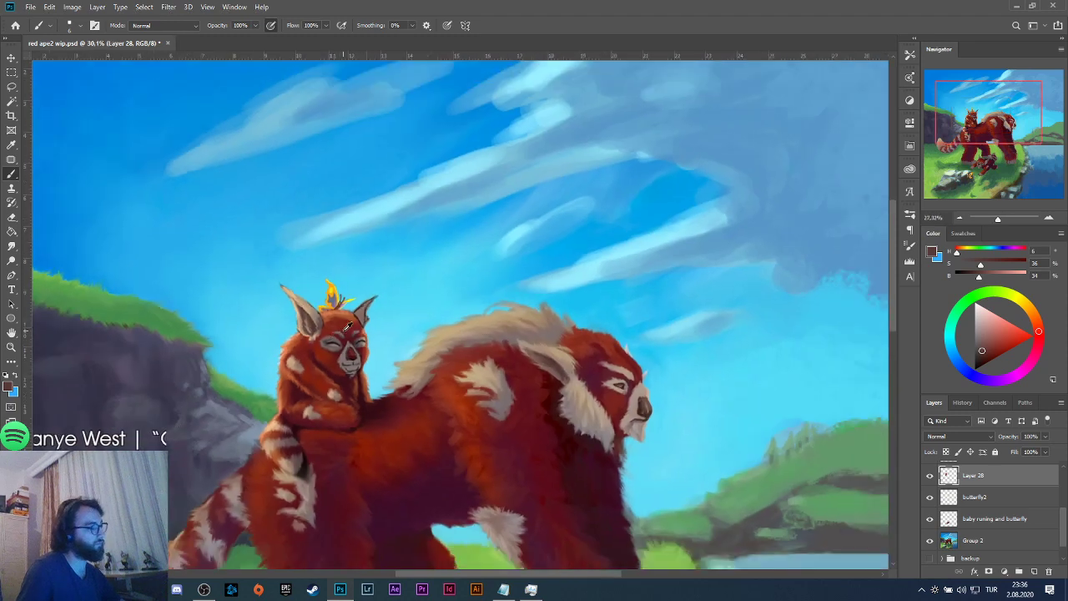
scroll(368, 318, "up", 10)
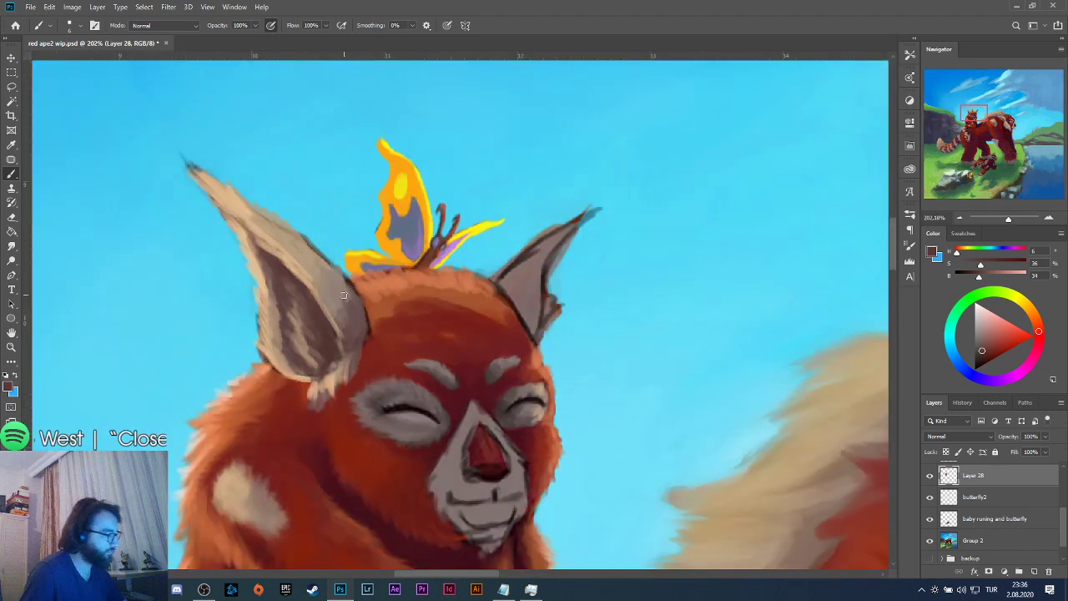
left_click(306, 281, "alt")
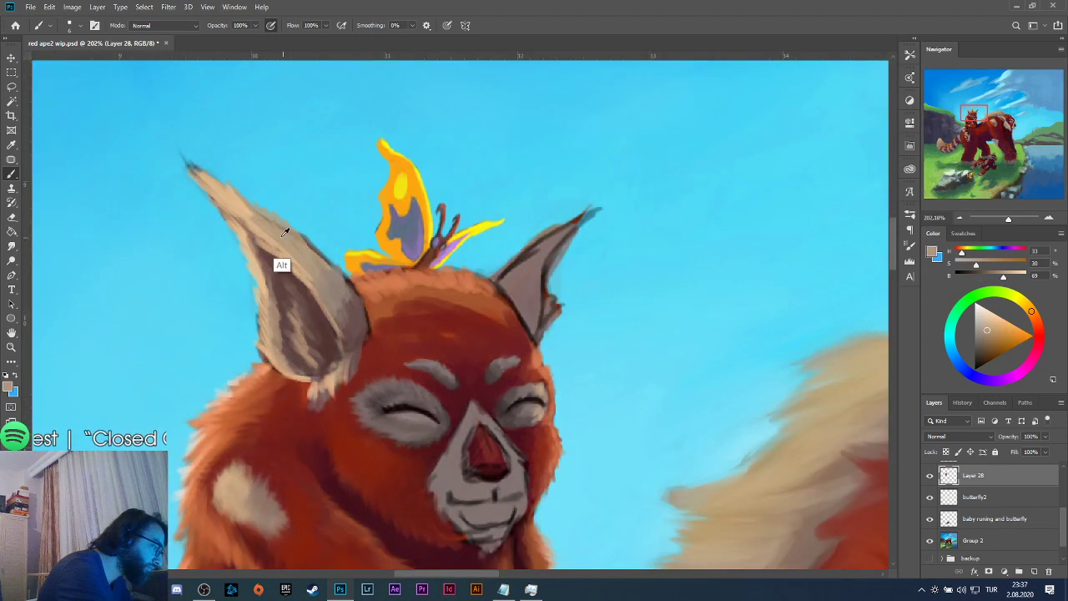
mouse_move(274, 227)
left_mouse_down()
mouse_move(320, 260)
mouse_move(306, 228)
mouse_move(317, 257)
mouse_move(311, 252)
mouse_move(321, 249)
mouse_move(360, 302)
left_mouse_up()
left_click(361, 314, "alt")
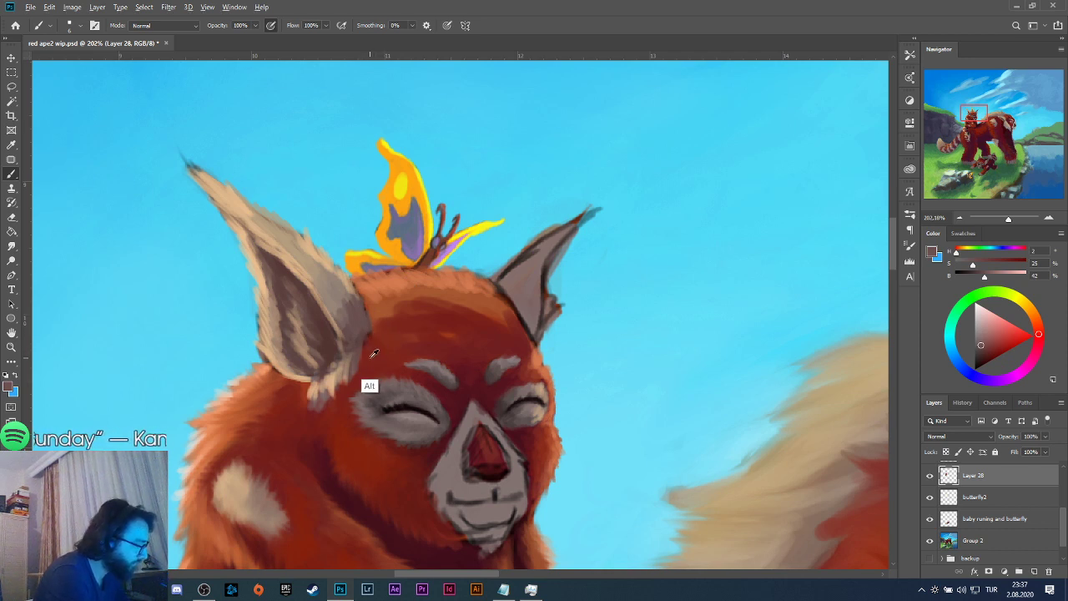
left_click(371, 385, "alt")
left_click_drag(368, 344, 368, 321)
left_click(373, 309, "alt")
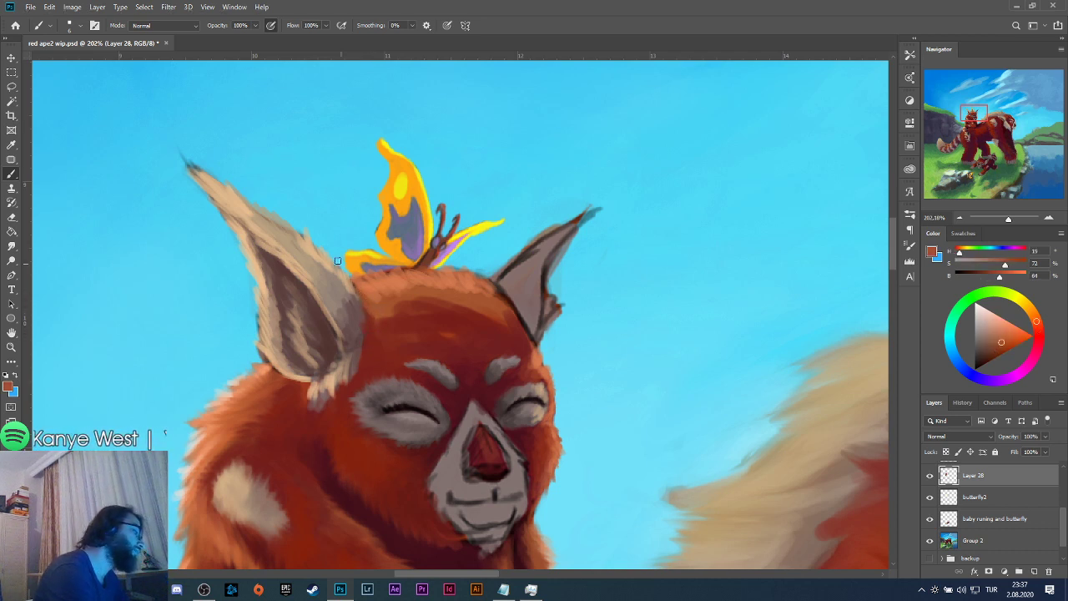
Erase the dark, stray tip of the left ear to clean up its silhouette against the sky.
left_click(289, 240, "alt")
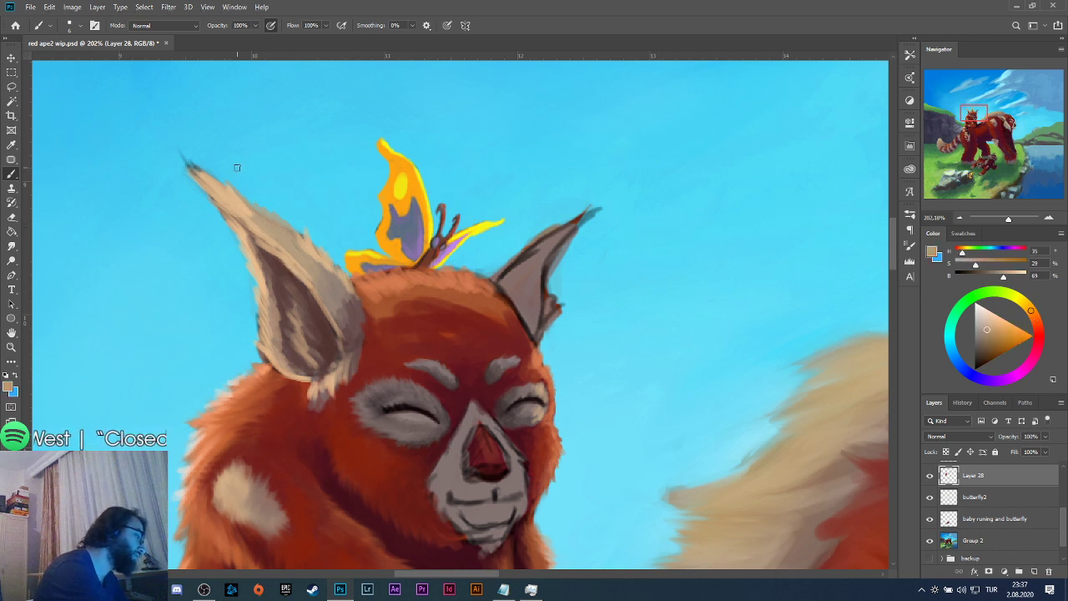
key("e")
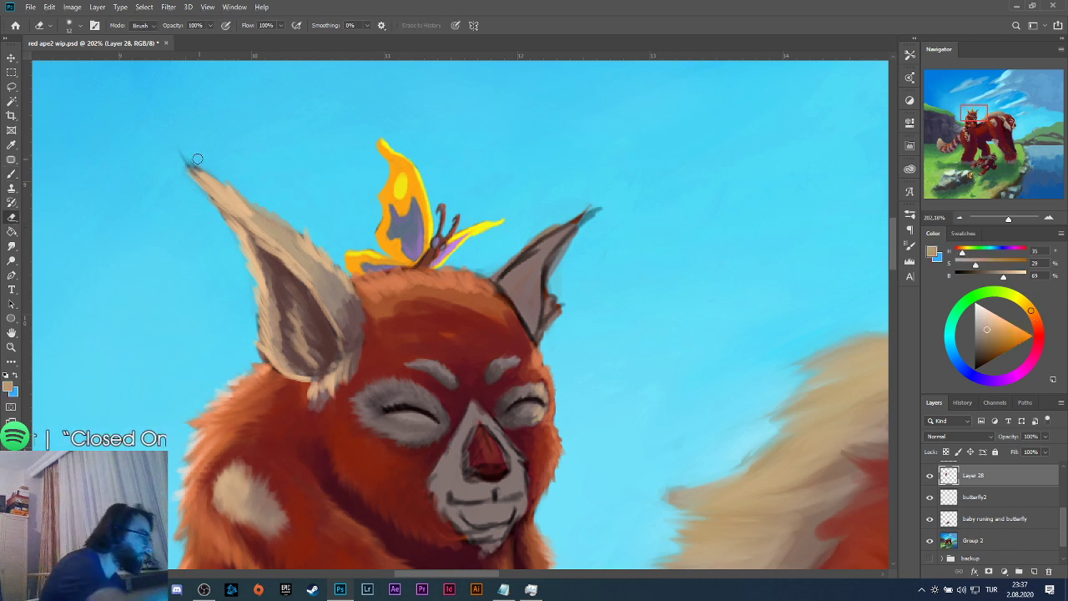
left_click_drag(188, 154, 191, 162)
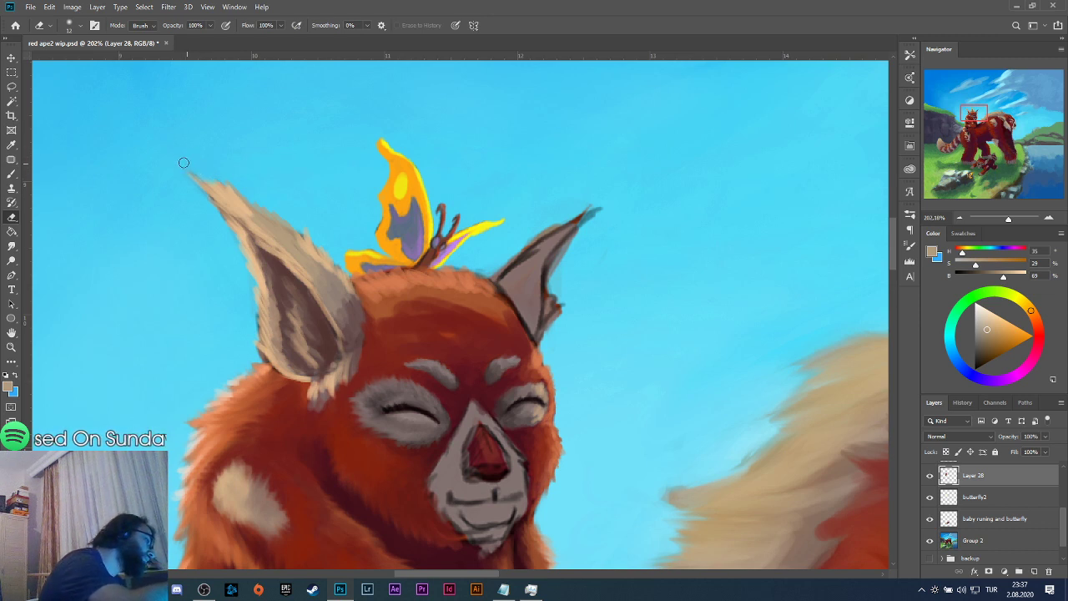
mouse_move(183, 162)
left_mouse_down()
mouse_move(204, 181)
mouse_move(192, 182)
mouse_move(200, 193)
mouse_move(181, 170)
mouse_move(208, 219)
mouse_move(224, 223)
mouse_move(207, 197)
left_mouse_up()
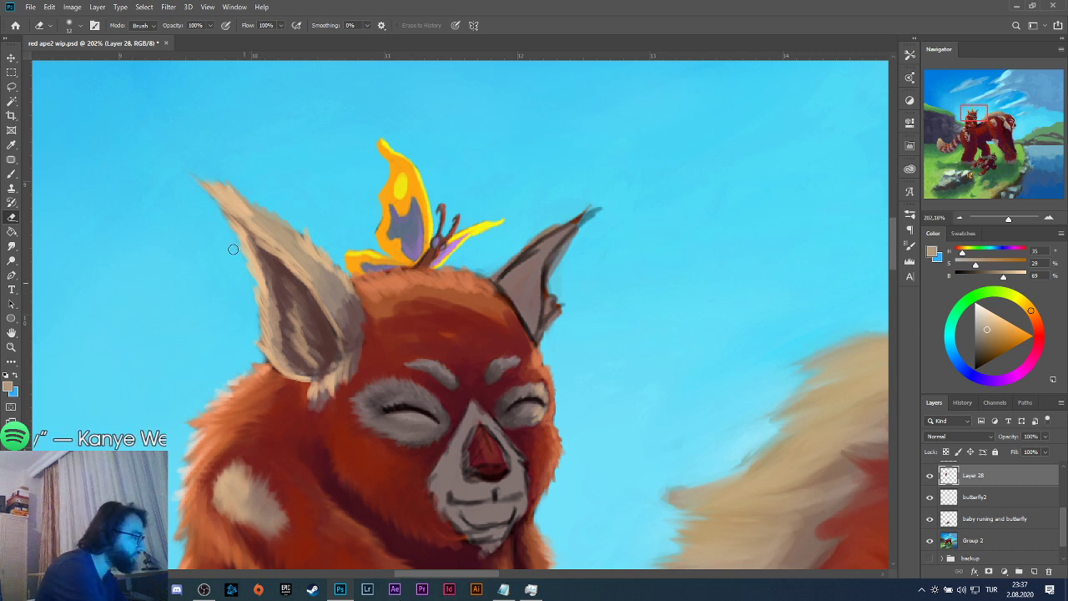
Repaint the left ear's tip and outer rim with light peach sampled from the rim.
key("b")
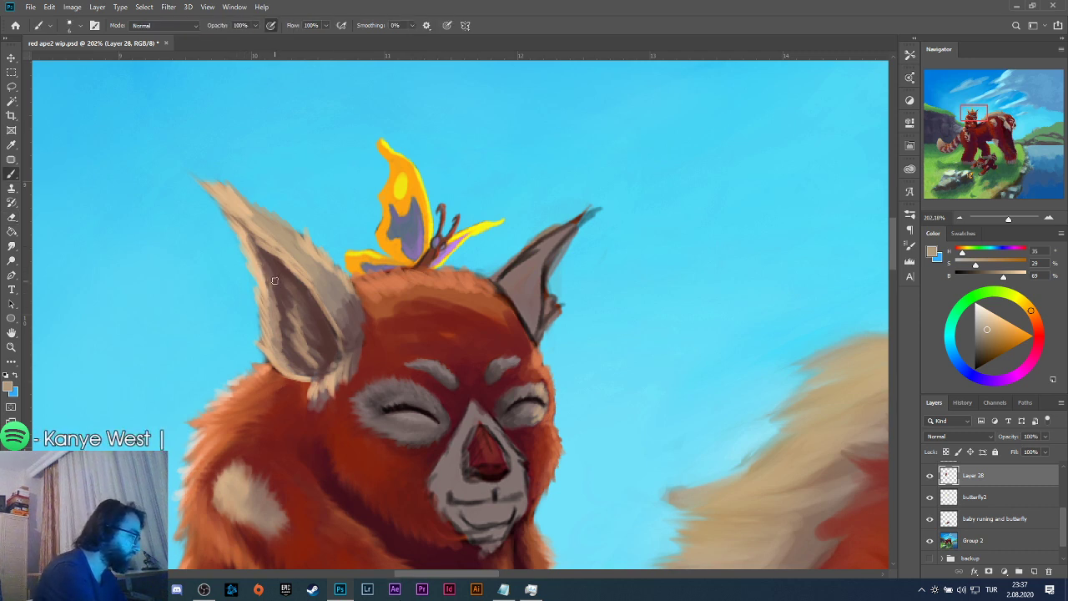
left_click(260, 277, "alt")
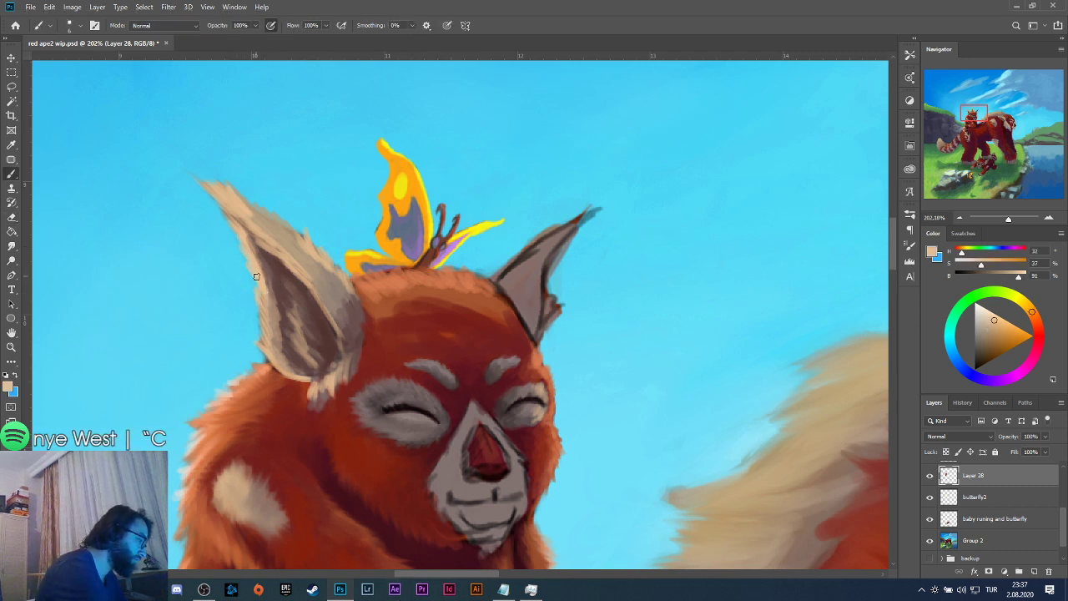
mouse_move(242, 251)
left_mouse_down()
mouse_move(200, 176)
mouse_move(309, 284)
mouse_move(287, 269)
mouse_move(297, 242)
mouse_move(265, 207)
left_mouse_up()
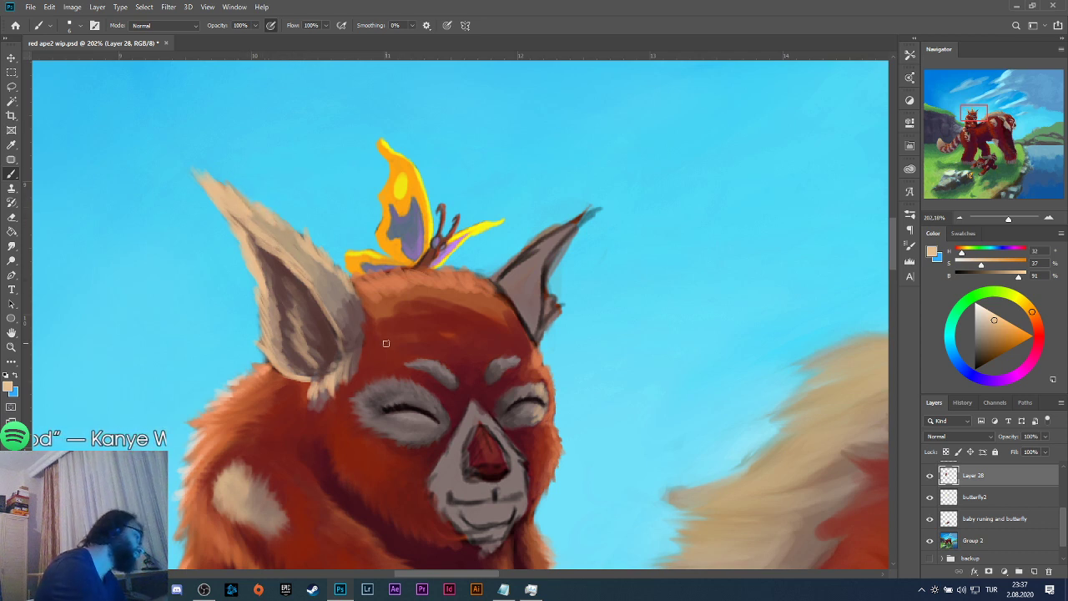
Add grey-beige fur strokes along the upper inner side of the left ear toward its tip.
scroll(385, 343, "down", 7)
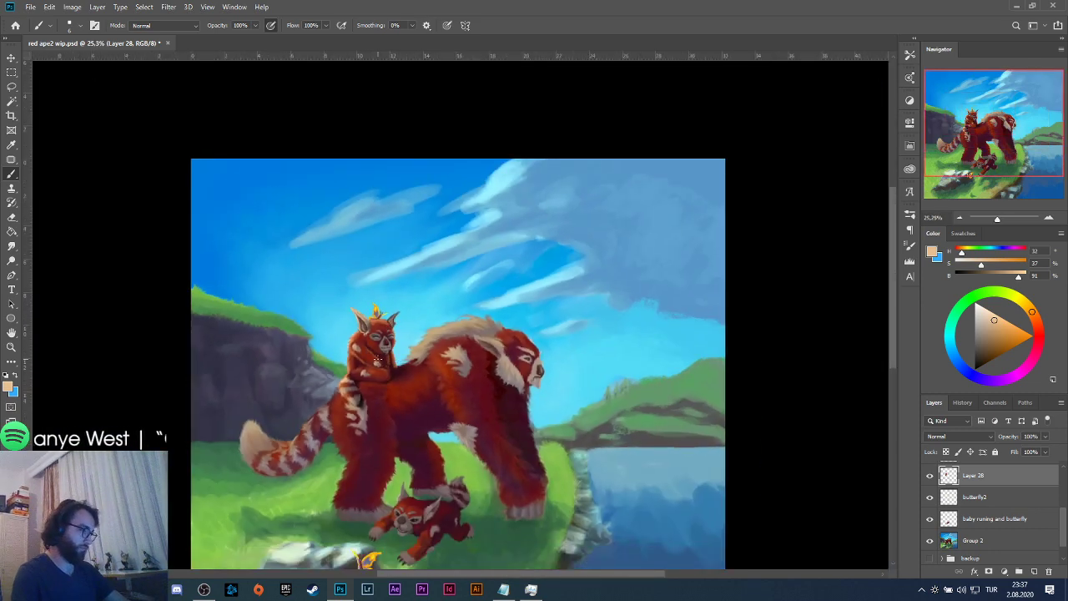
scroll(385, 370, "down", 1)
scroll(385, 383, "up", 2)
scroll(355, 209, "up", 4)
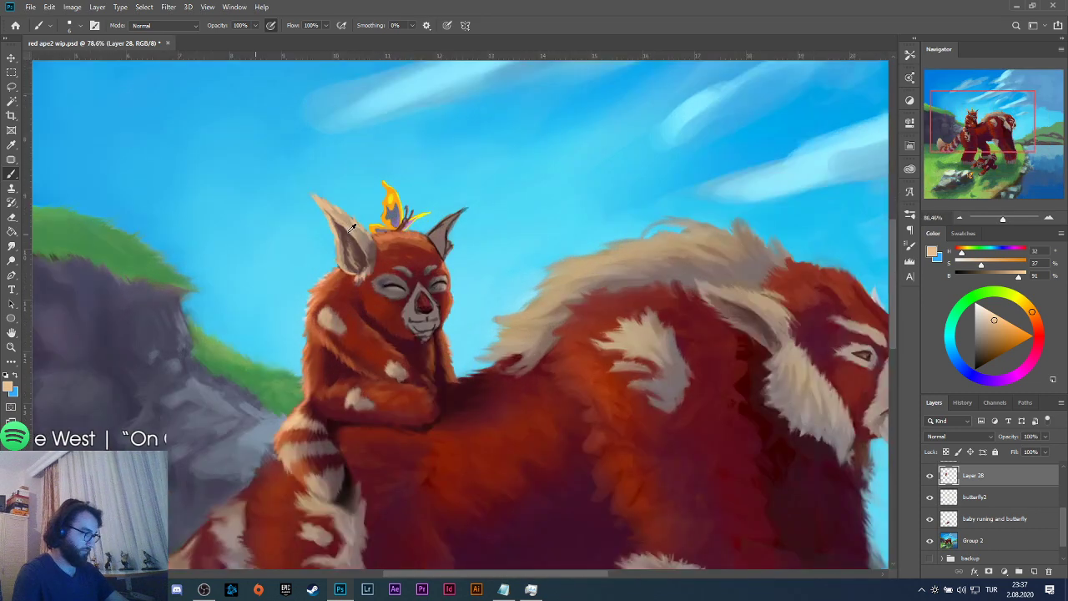
scroll(352, 204, "up", 2)
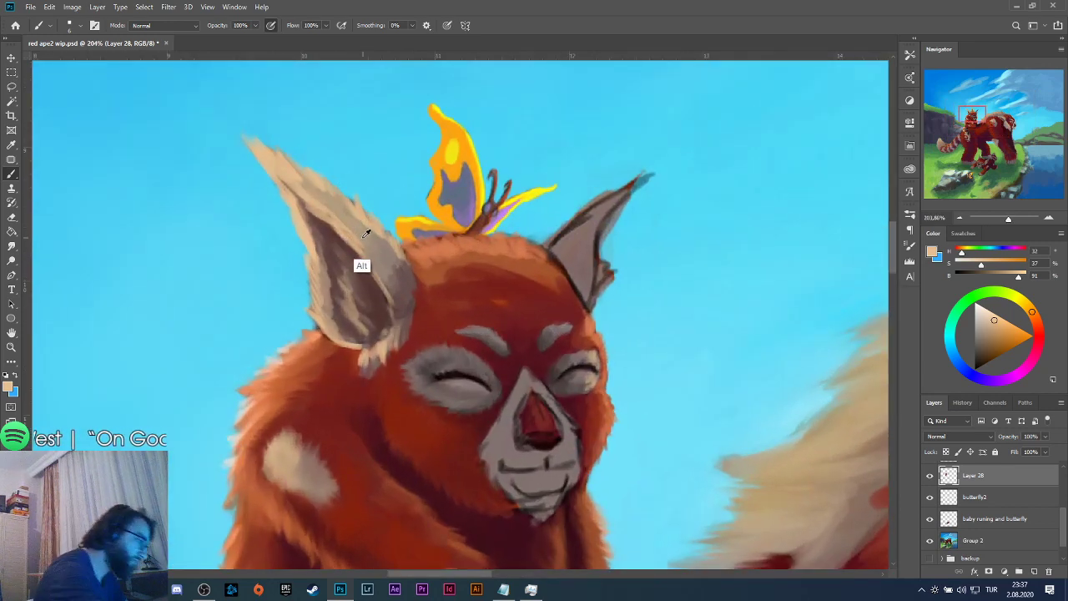
left_click_drag(366, 251, 309, 192)
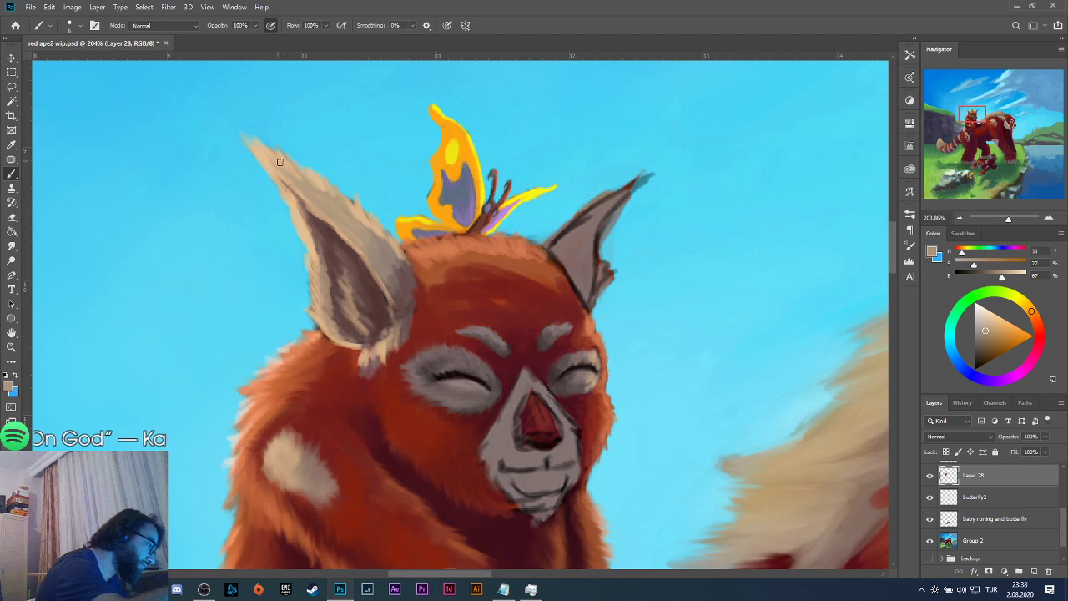
Deepen the upper hollow of the left ear with sampled dark brown and touch up its outer rim in sampled beige.
key("alt")
left_click(319, 223, "alt")
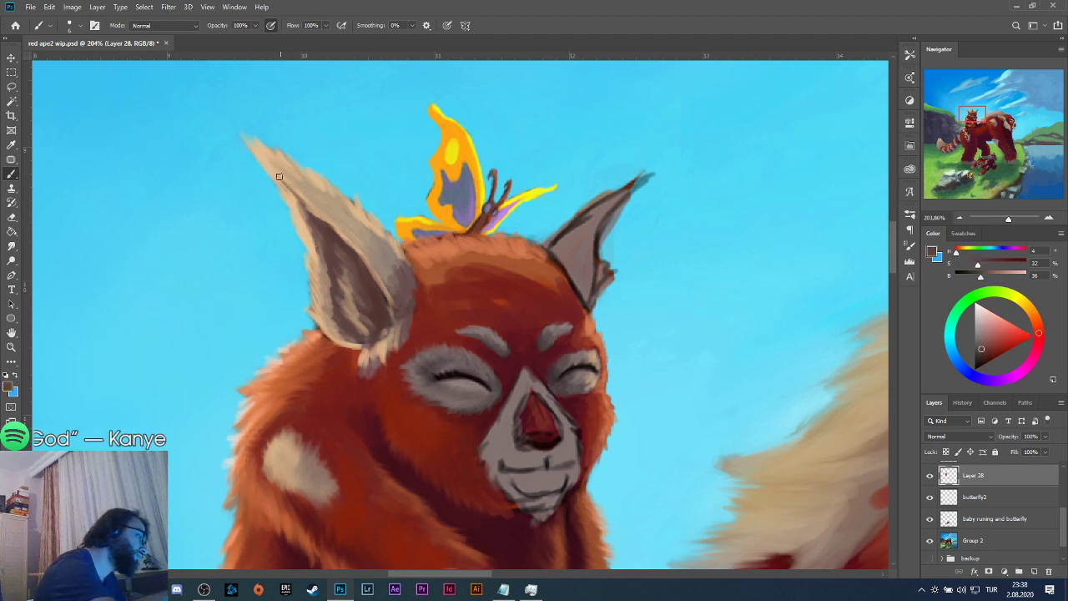
mouse_move(313, 224)
left_mouse_down()
mouse_move(300, 213)
mouse_move(327, 269)
left_mouse_up()
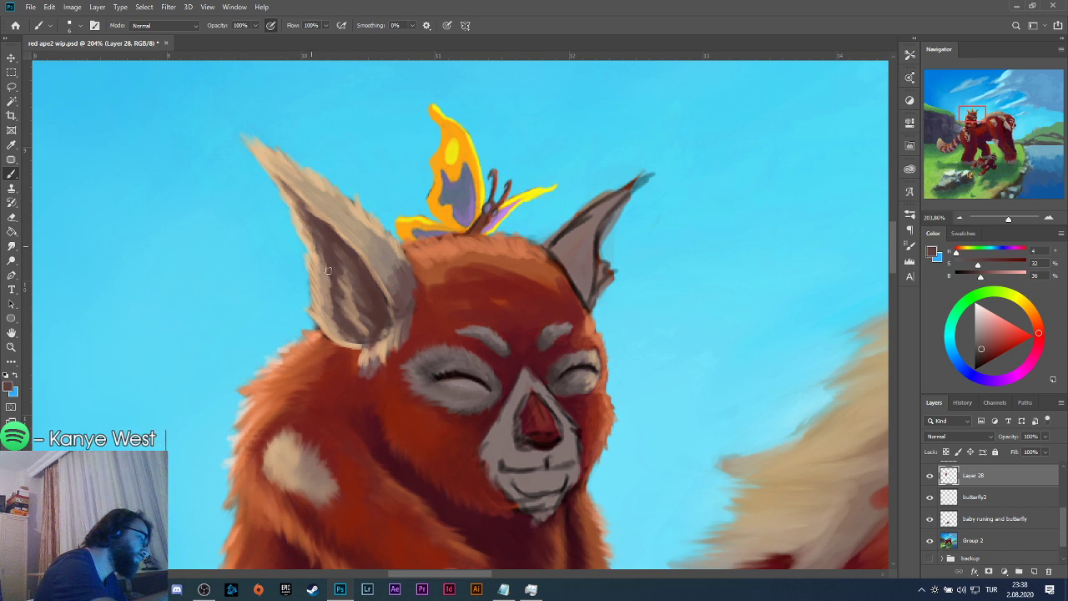
left_click(299, 219, "alt")
left_click_drag(302, 222, 307, 267)
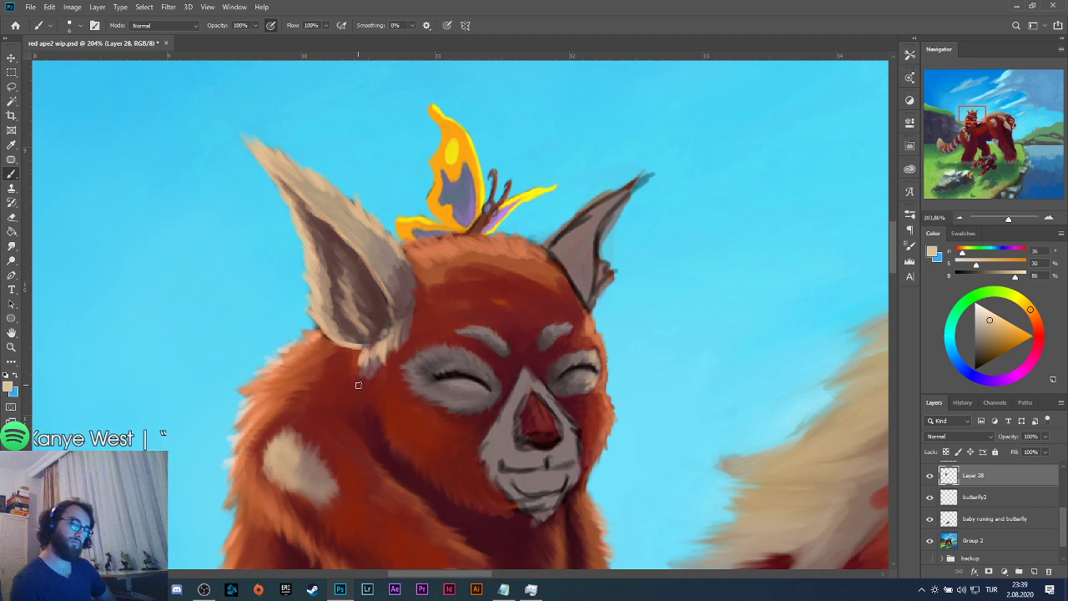
Paint over the grey tuft beneath the left ear with dark red sampled from the neighbouring fur.
scroll(338, 356, "right", 2)
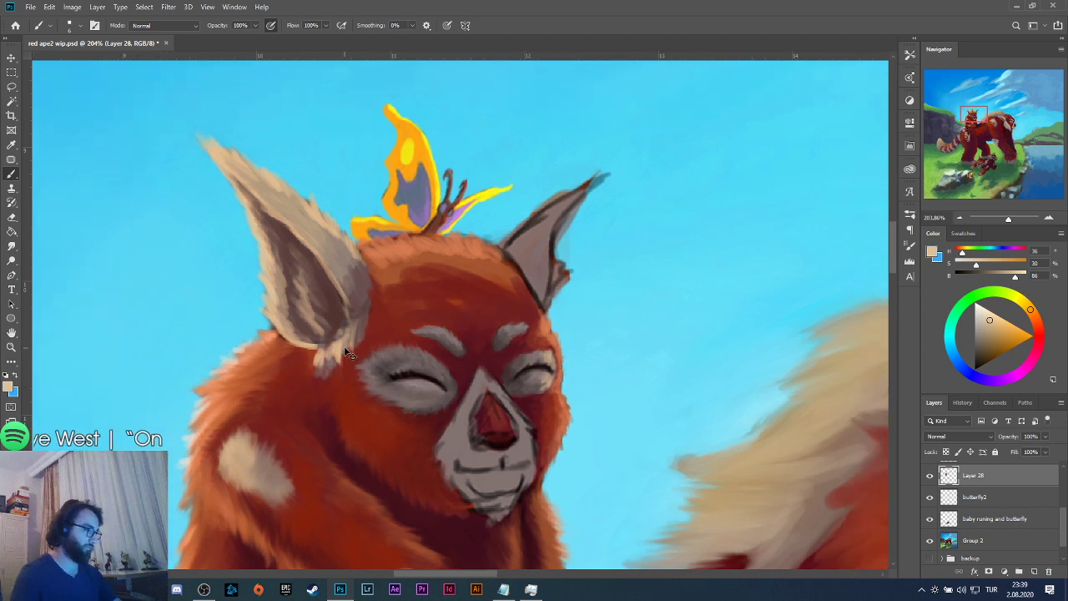
scroll(349, 353, "down", 8)
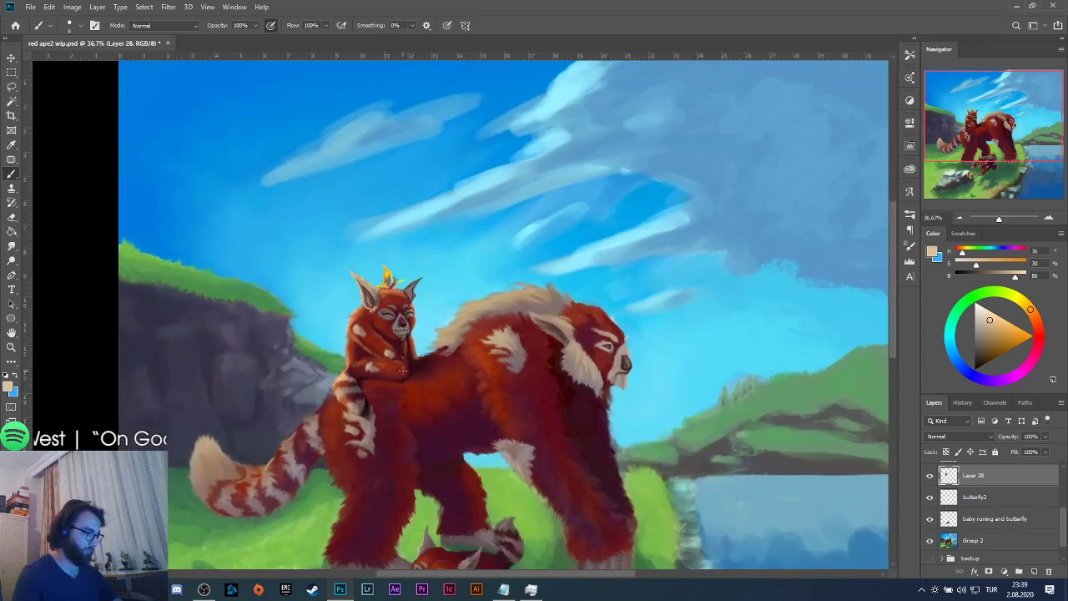
scroll(404, 367, "down", 2)
scroll(408, 332, "down", 2)
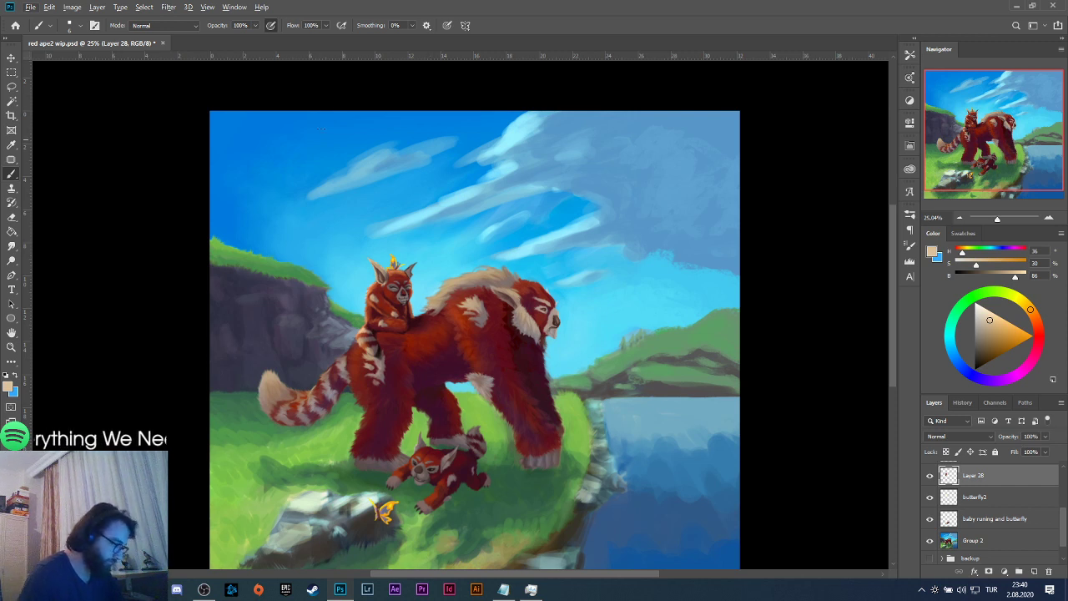
scroll(386, 267, "up", 8)
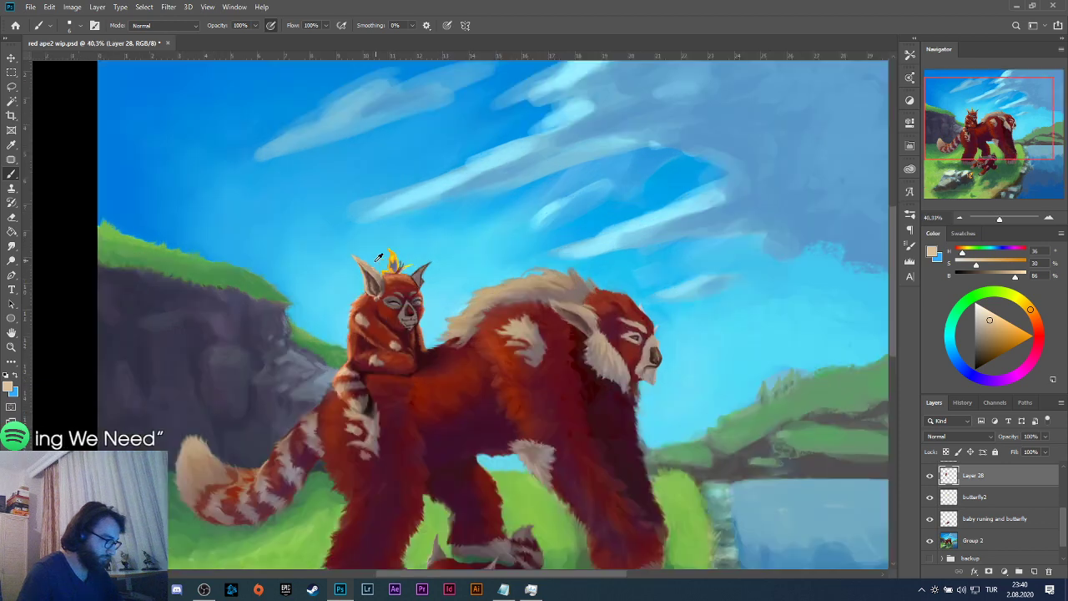
scroll(377, 299, "up", 4)
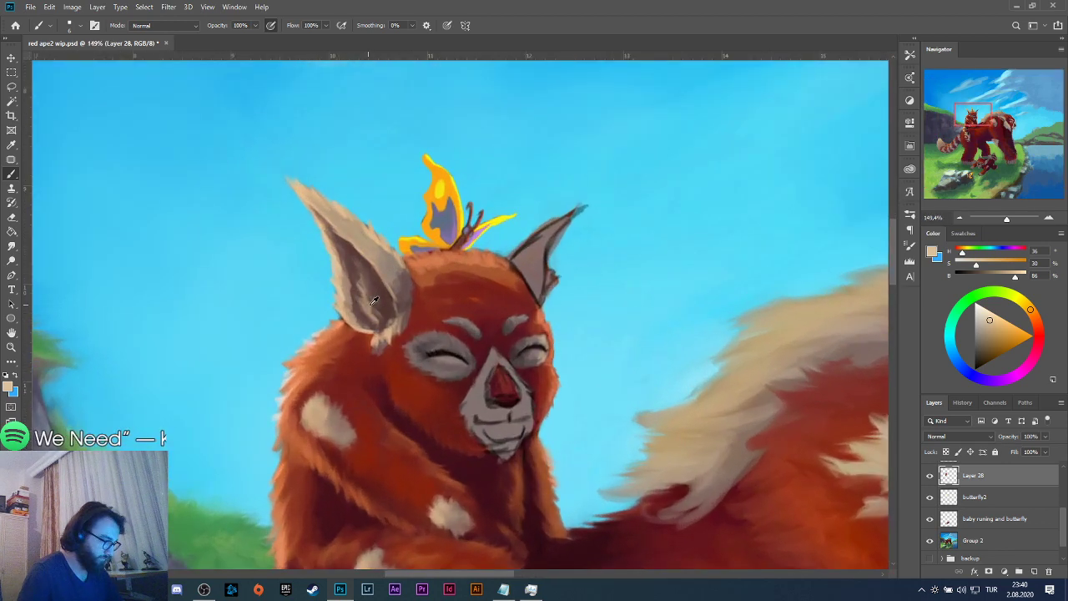
key("alt")
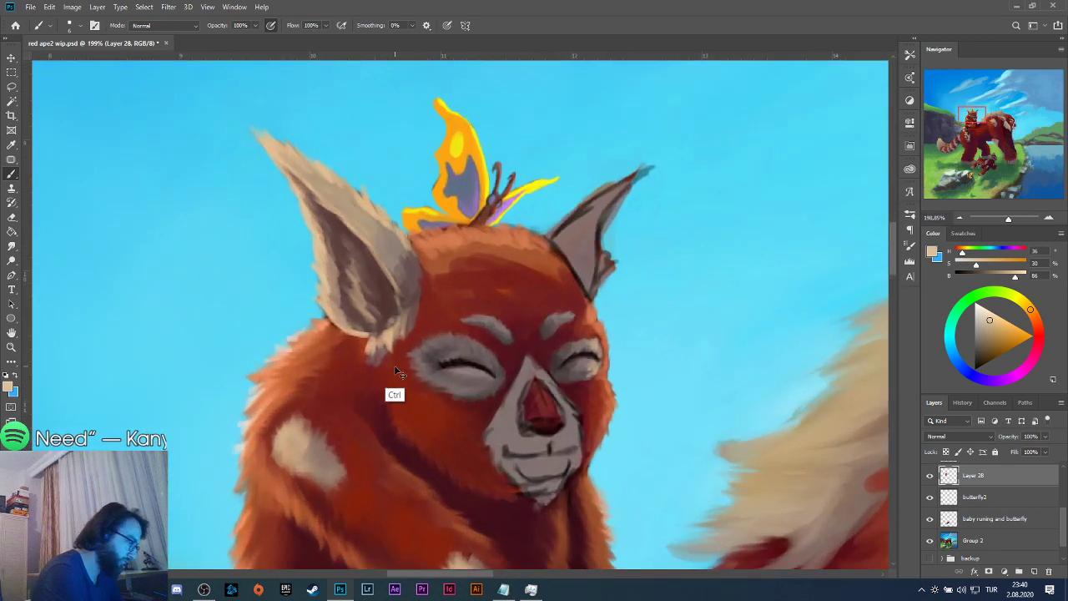
key("alt")
left_click(393, 360, "alt")
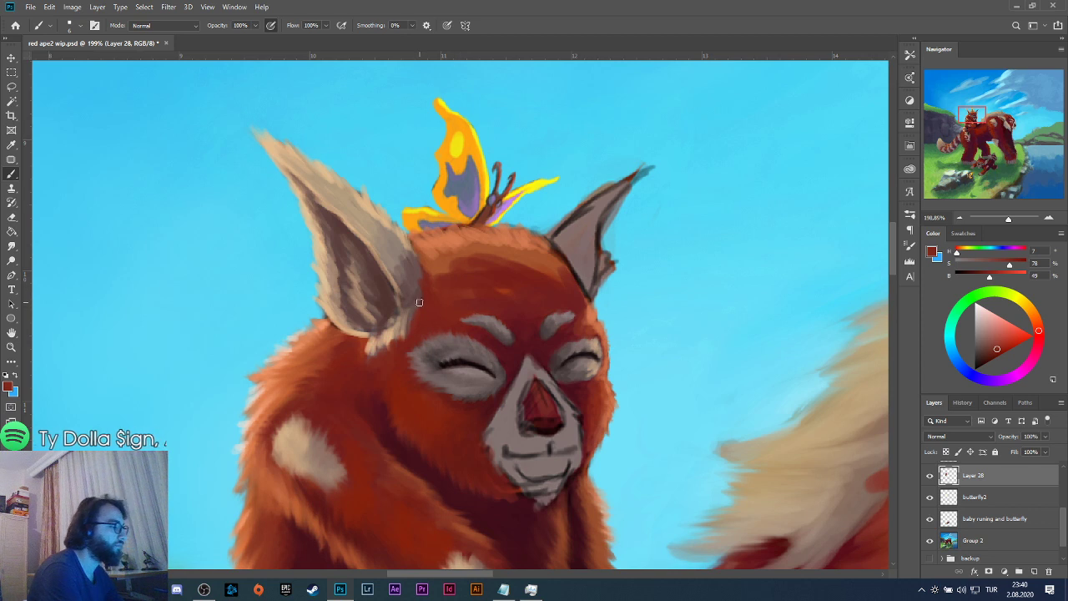
key("alt")
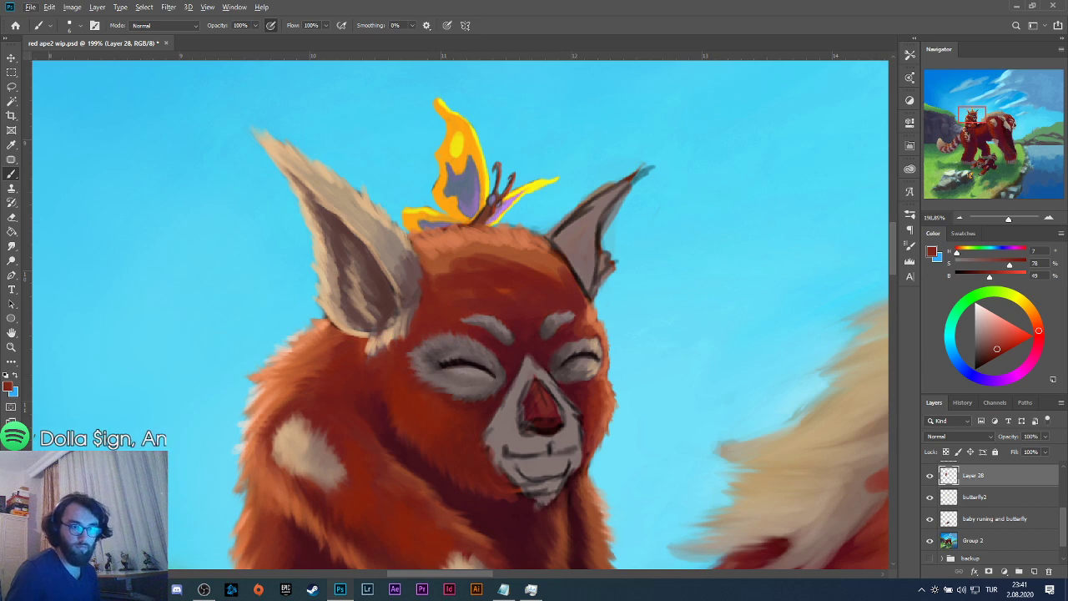
Switch to Firefox and search the web for "yalnız mı yanlız mı".
left_click(9, 587)
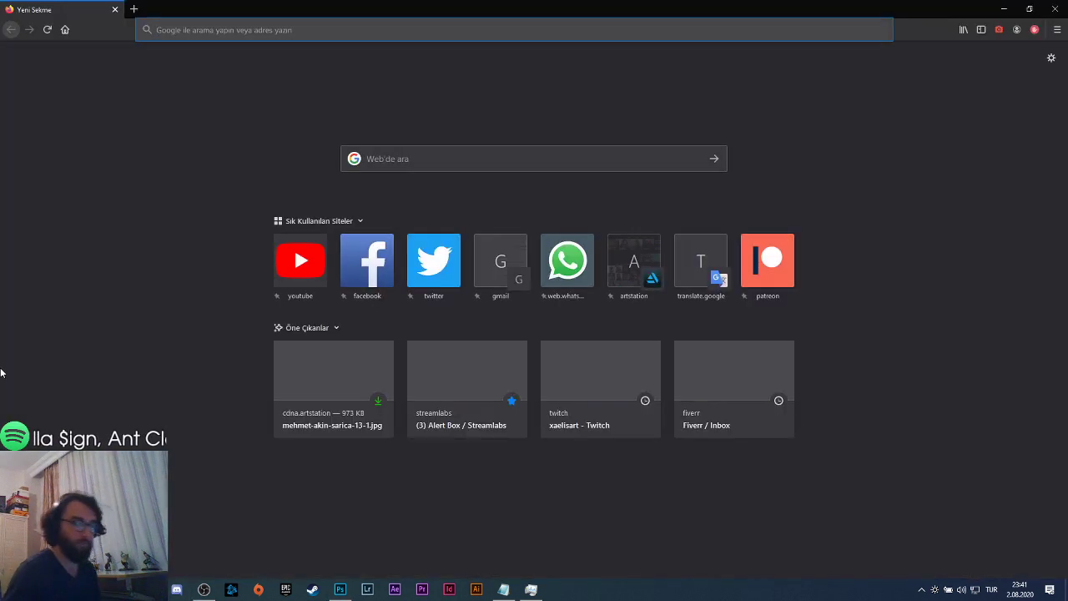
type("yalnız mı yanlız mı")
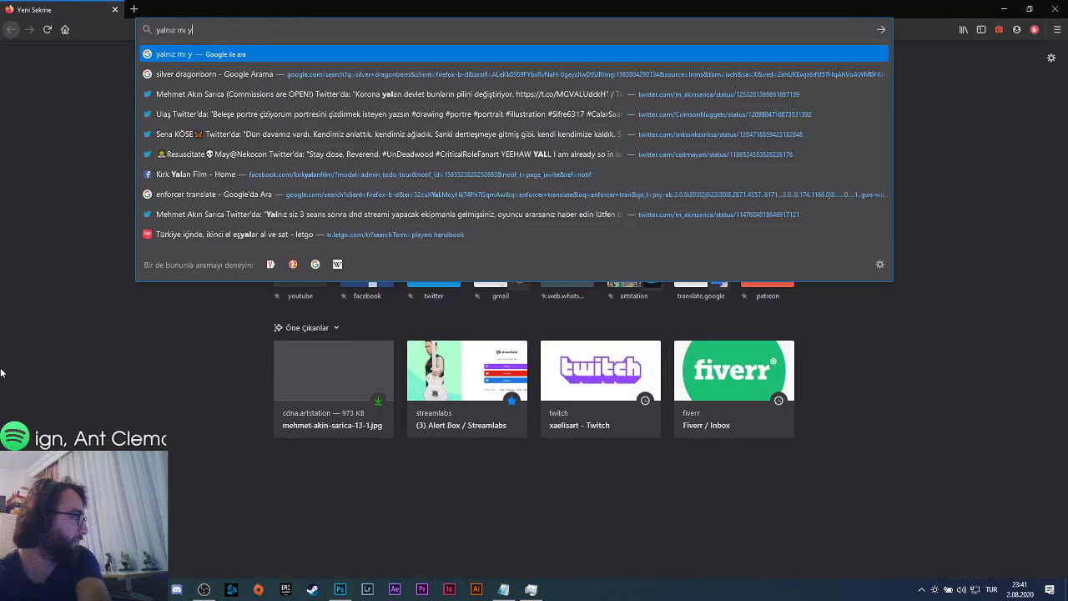
key("Return")
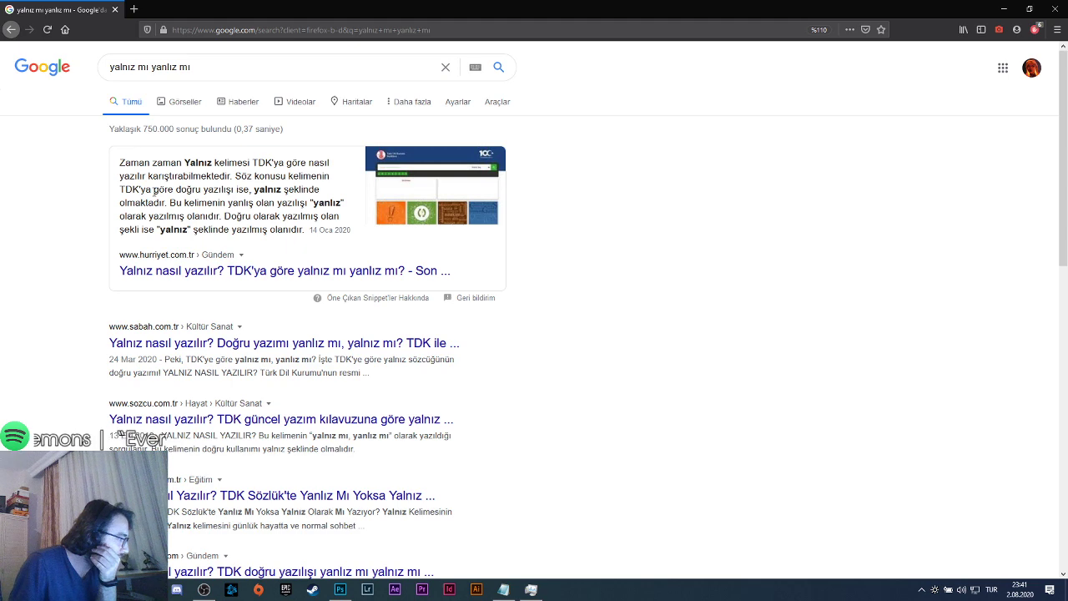
Close the search results, return to Photoshop, and shade the left ear's inner side dark grey-brown beside the head.
left_click(114, 9)
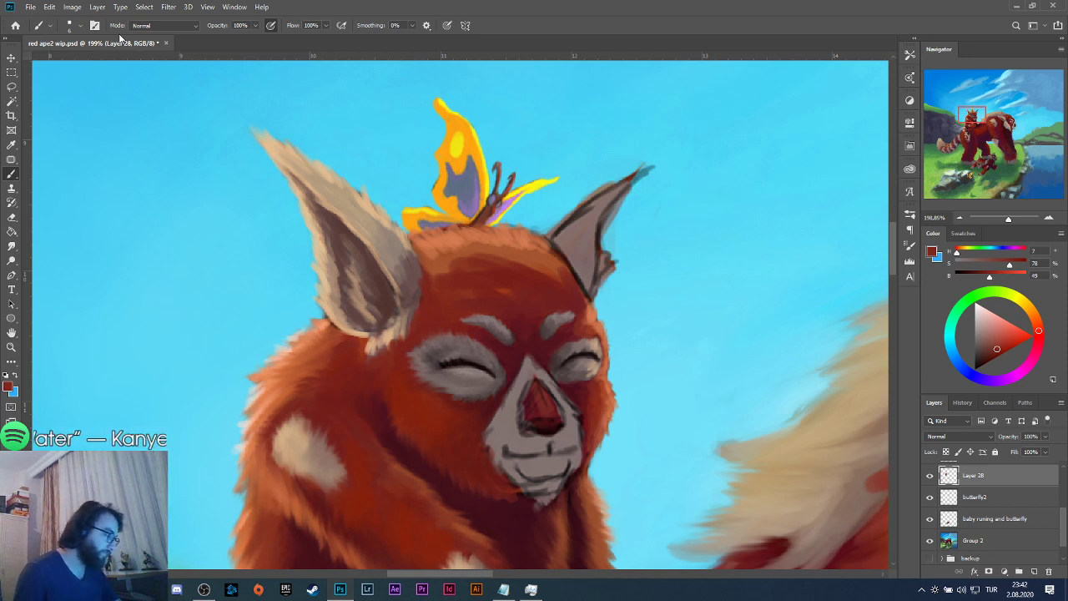
key("alt")
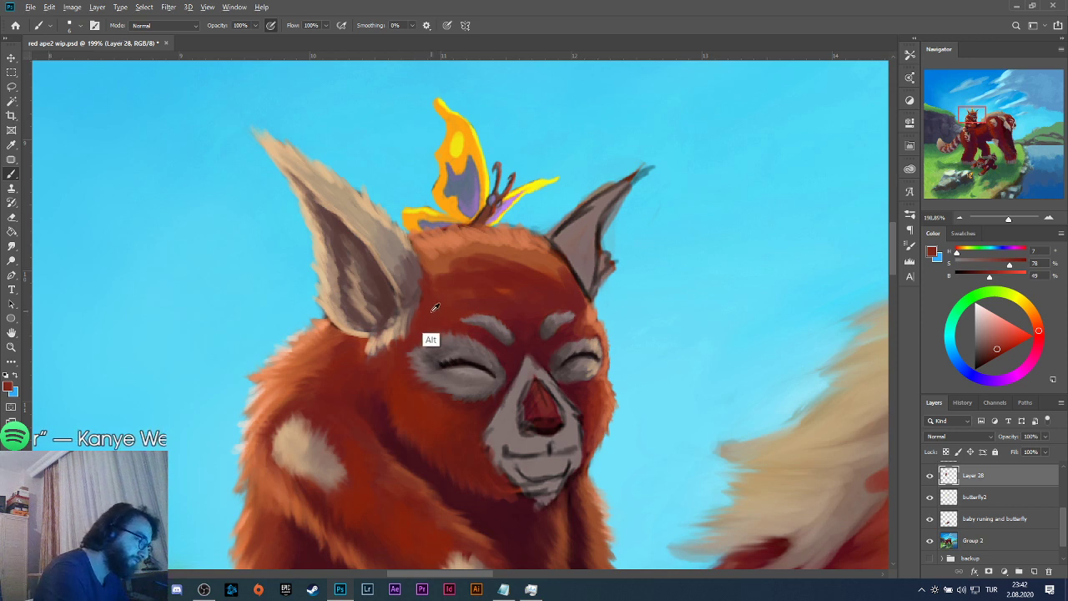
left_click(435, 307, "alt")
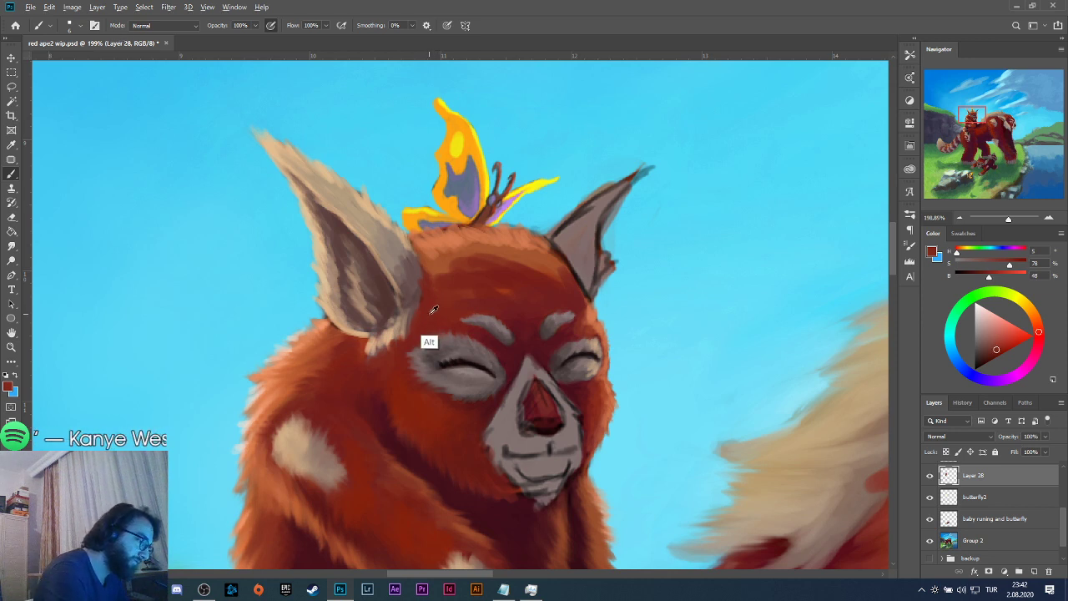
left_click(500, 402, "alt")
mouse_move(397, 279)
left_mouse_down()
mouse_move(371, 241)
mouse_move(401, 273)
mouse_move(383, 239)
mouse_move(407, 279)
mouse_move(378, 226)
mouse_move(401, 256)
mouse_move(398, 232)
mouse_move(381, 242)
mouse_move(396, 281)
mouse_move(362, 231)
mouse_move(375, 237)
mouse_move(367, 216)
mouse_move(387, 260)
mouse_move(381, 232)
mouse_move(388, 260)
left_mouse_up()
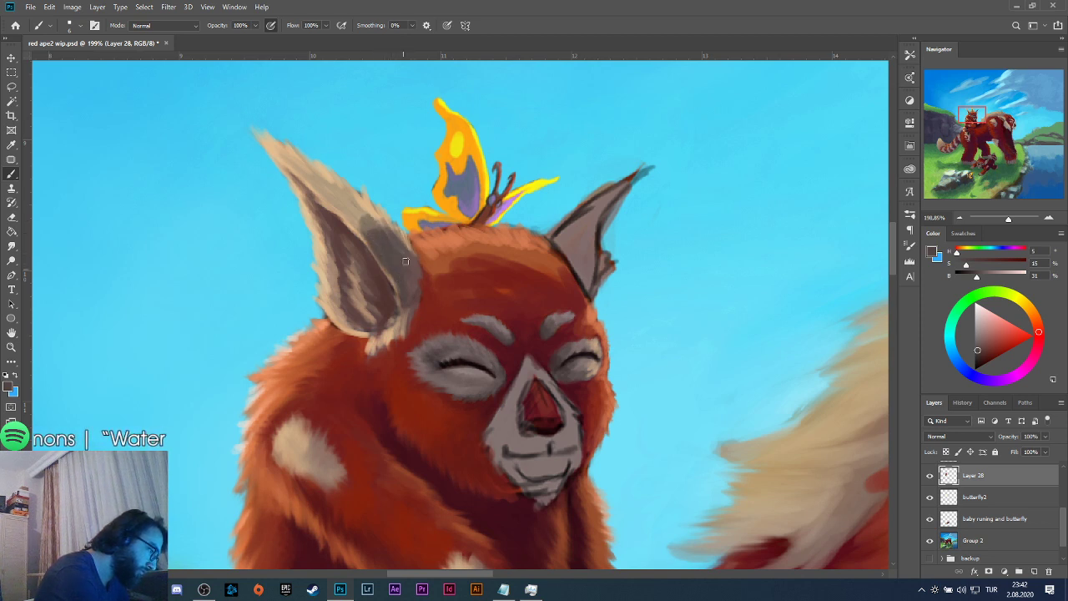
Blend the left ear's dark shading into the beige fur above it using sampled grey-browns.
left_click(411, 286, "alt")
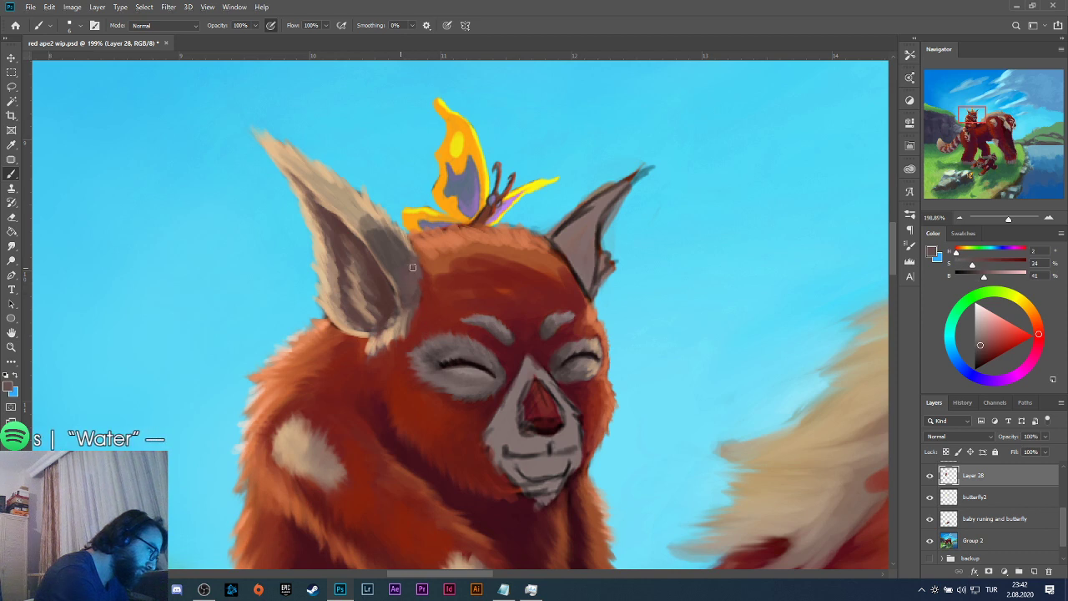
left_click(383, 284, "alt")
left_click(370, 220, "alt")
mouse_move(353, 222)
left_mouse_down()
mouse_move(364, 230)
mouse_move(360, 207)
mouse_move(340, 190)
left_mouse_up()
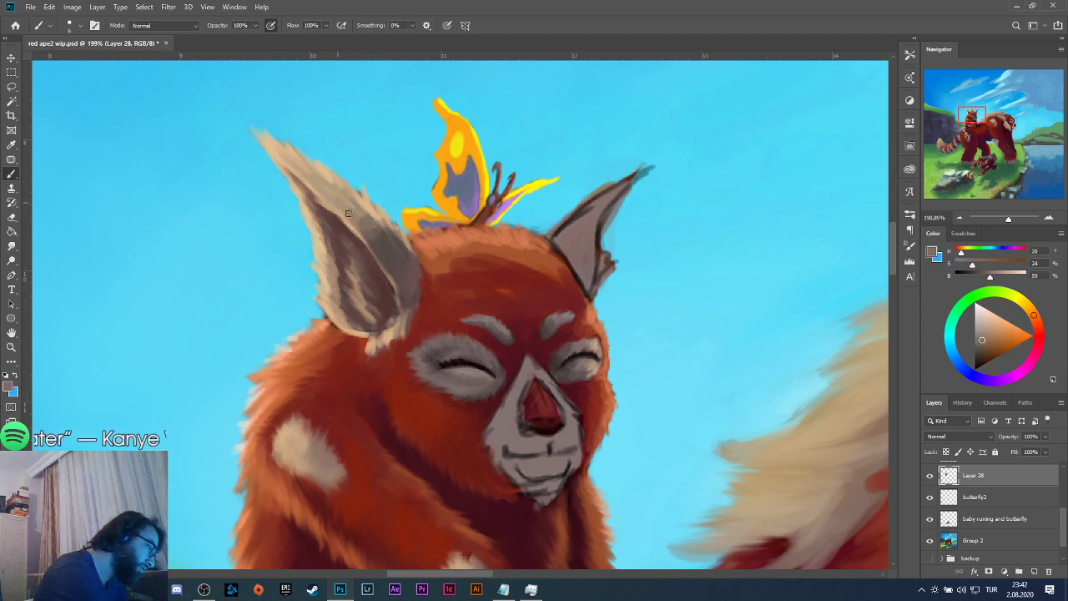
left_click(379, 271, "alt")
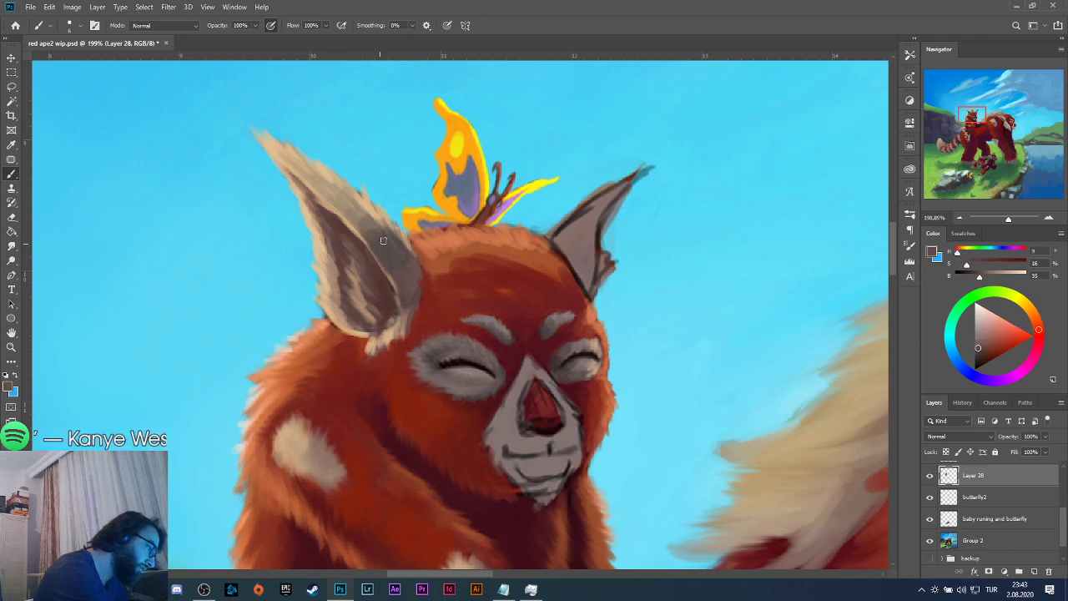
left_click(369, 257, "alt")
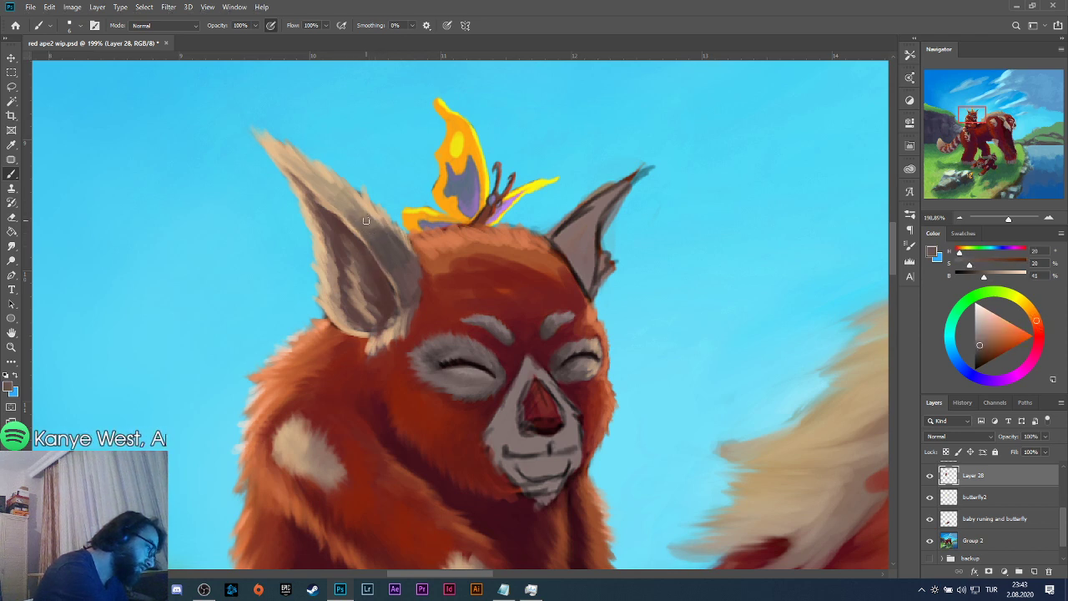
left_click(354, 216, "alt")
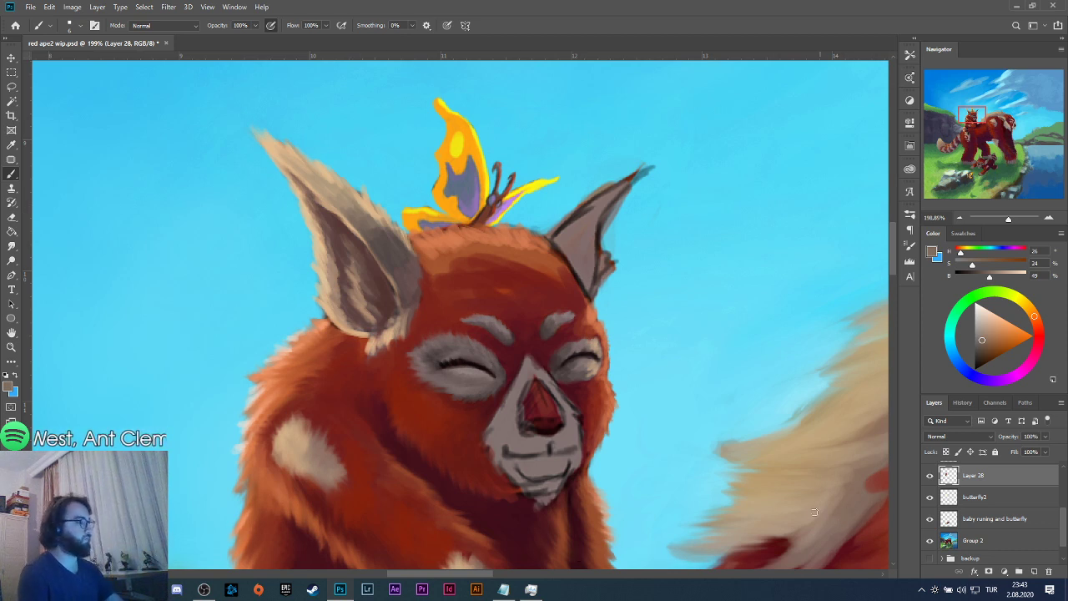
Cover the grey band along the left ear's head side with sampled dark brown and refine the fold beside the hollow.
left_click(384, 314, "alt")
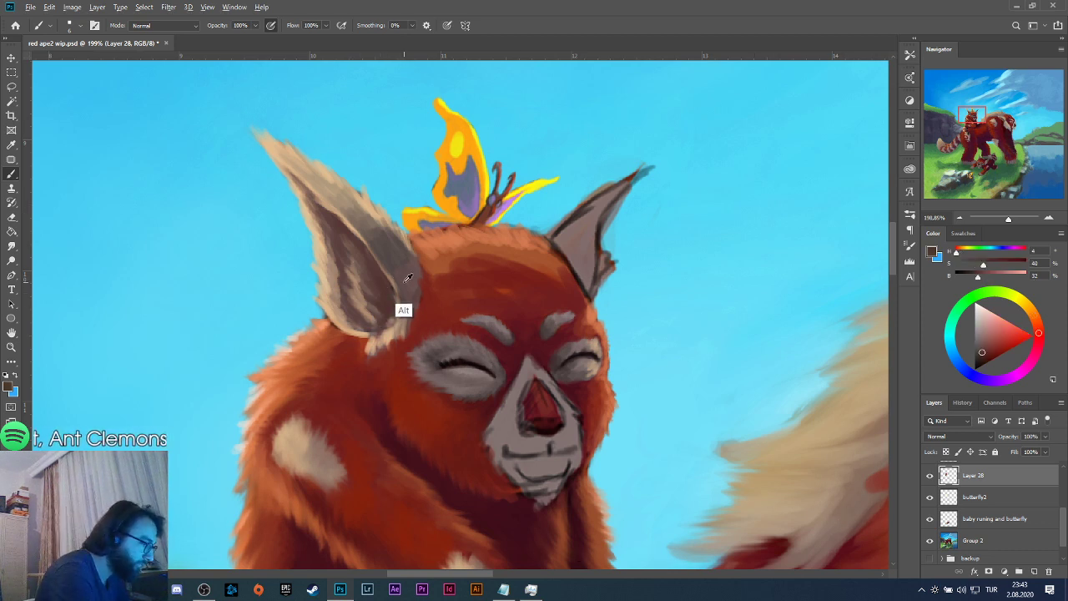
left_click(384, 282, "alt")
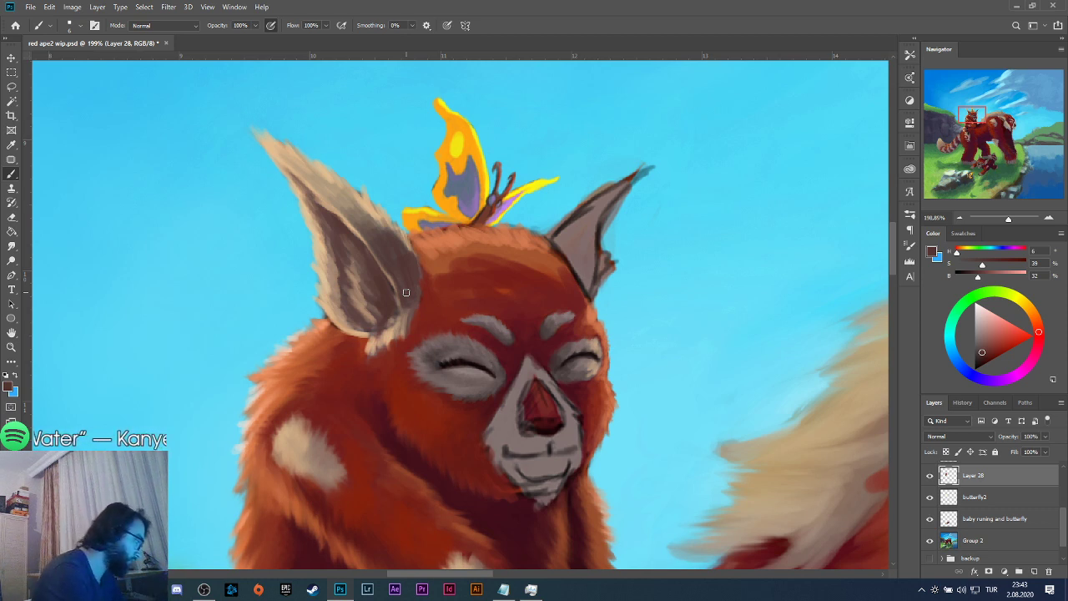
left_click(327, 341, "alt")
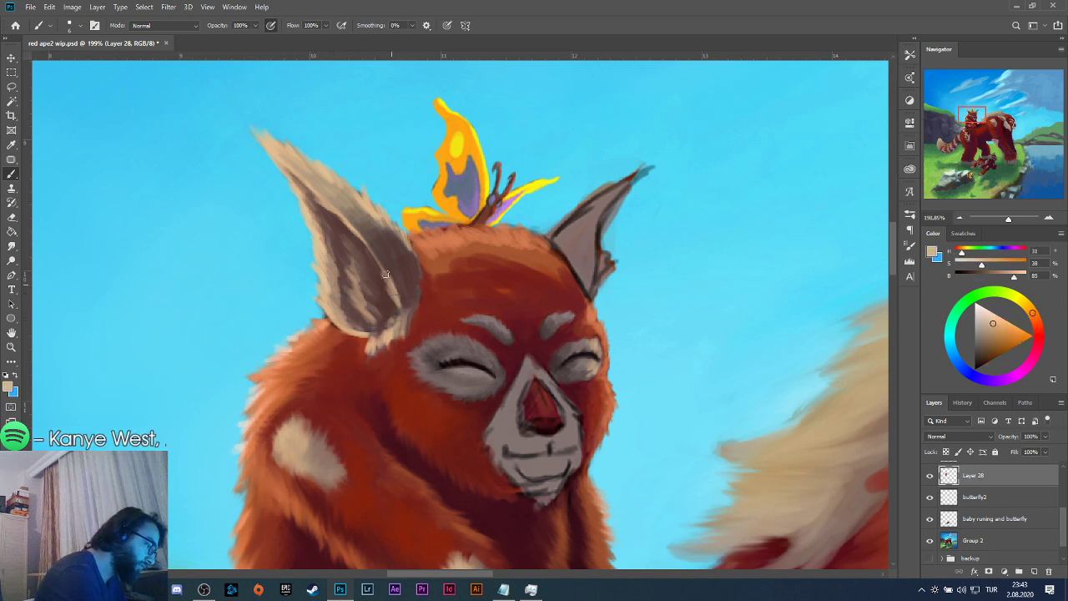
left_click(387, 300, "alt")
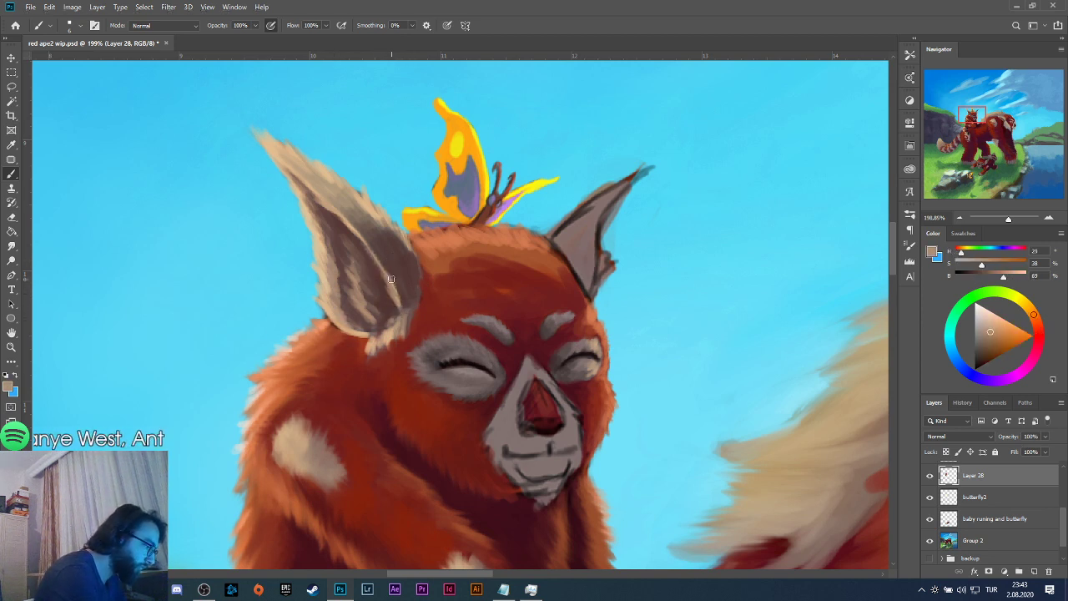
left_click(389, 300, "alt")
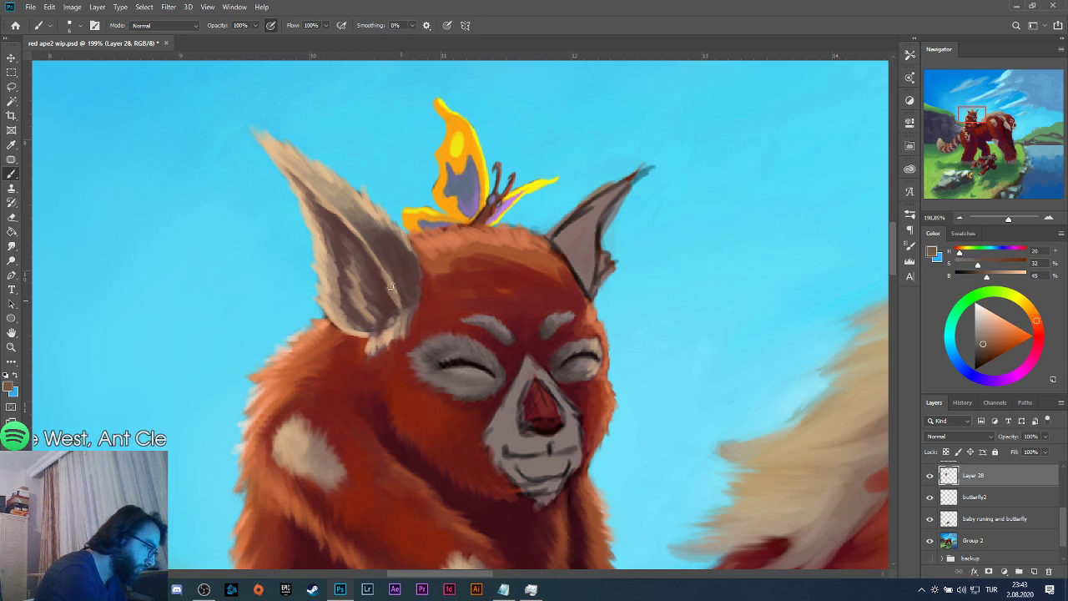
left_click(398, 288, "alt")
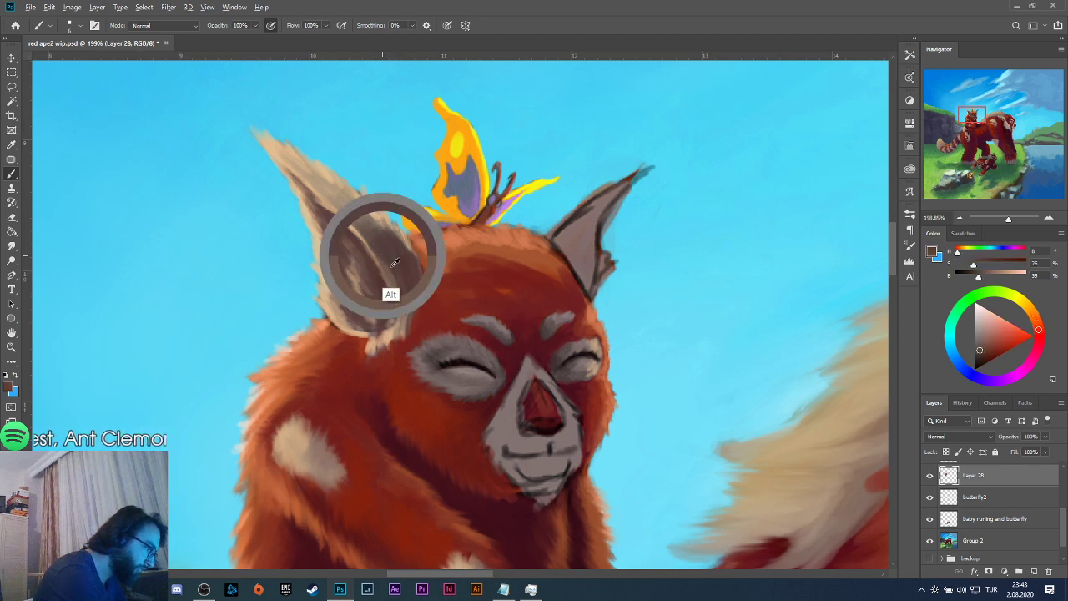
left_click_drag(403, 307, 376, 254)
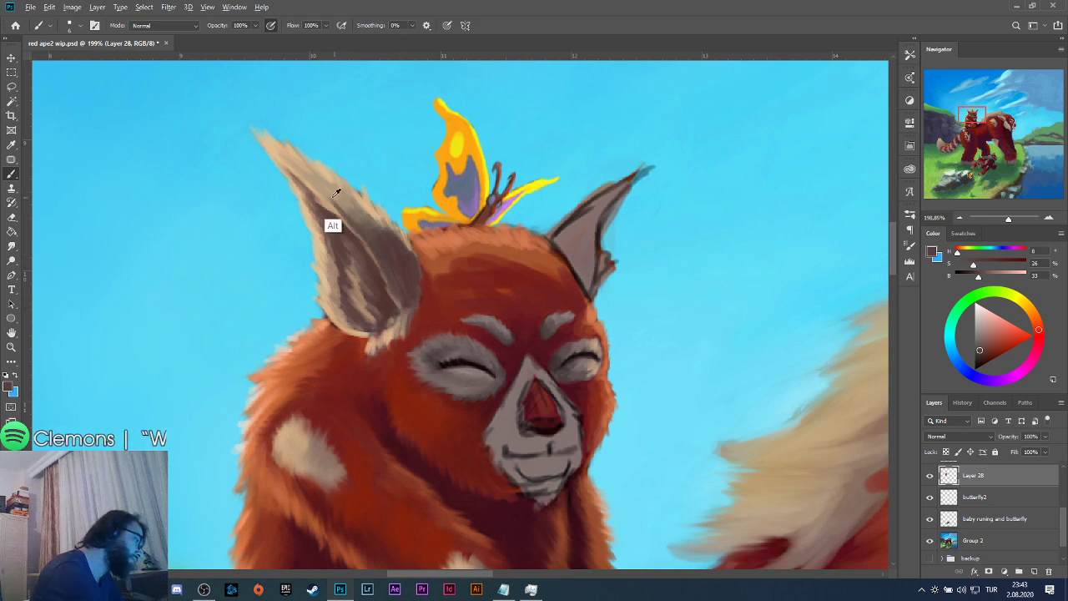
Add sampled beige fur strokes around the upper end of the left ear's hollow.
left_click(329, 202, "alt")
left_click_drag(329, 200, 344, 222)
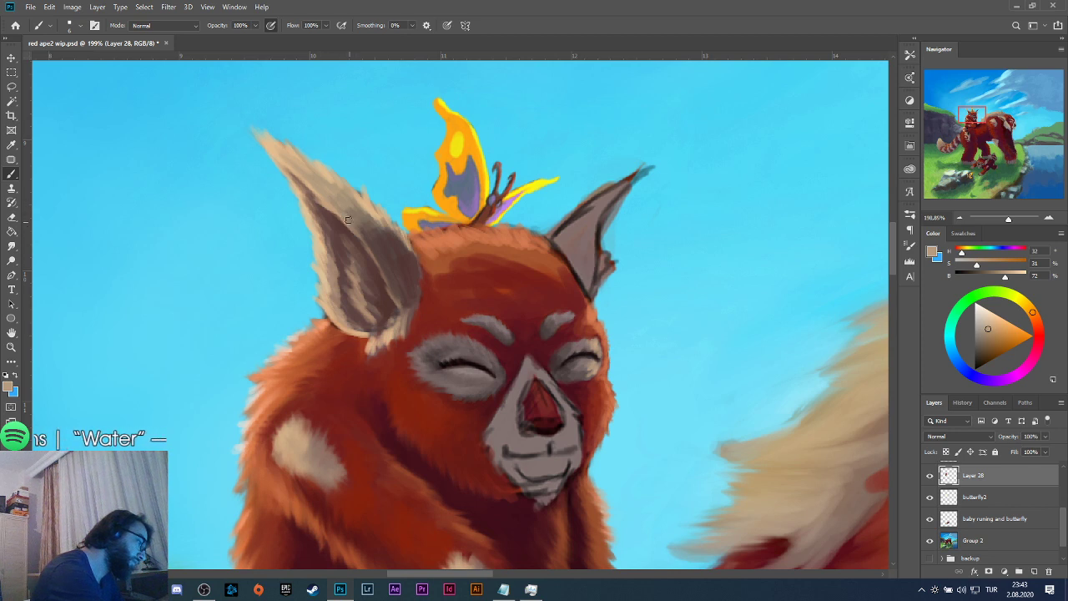
left_click(284, 183, "alt")
left_click_drag(335, 208, 344, 213)
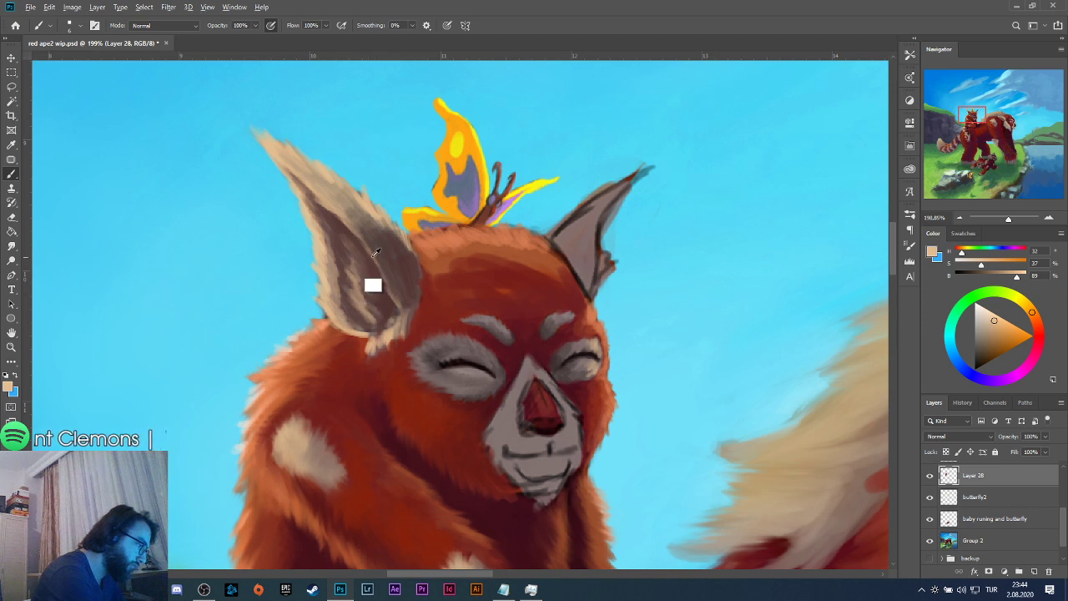
key("alt")
left_click(339, 183, "alt")
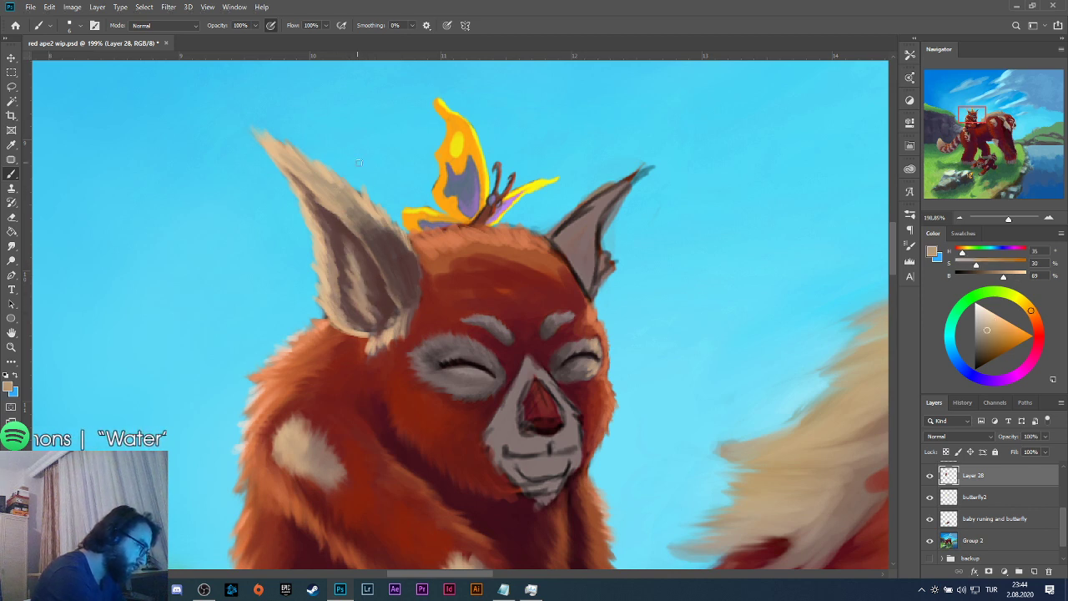
Refine the lower rim of the left ear's hollow with sampled dark brown and beige strands.
left_click(335, 243, "alt")
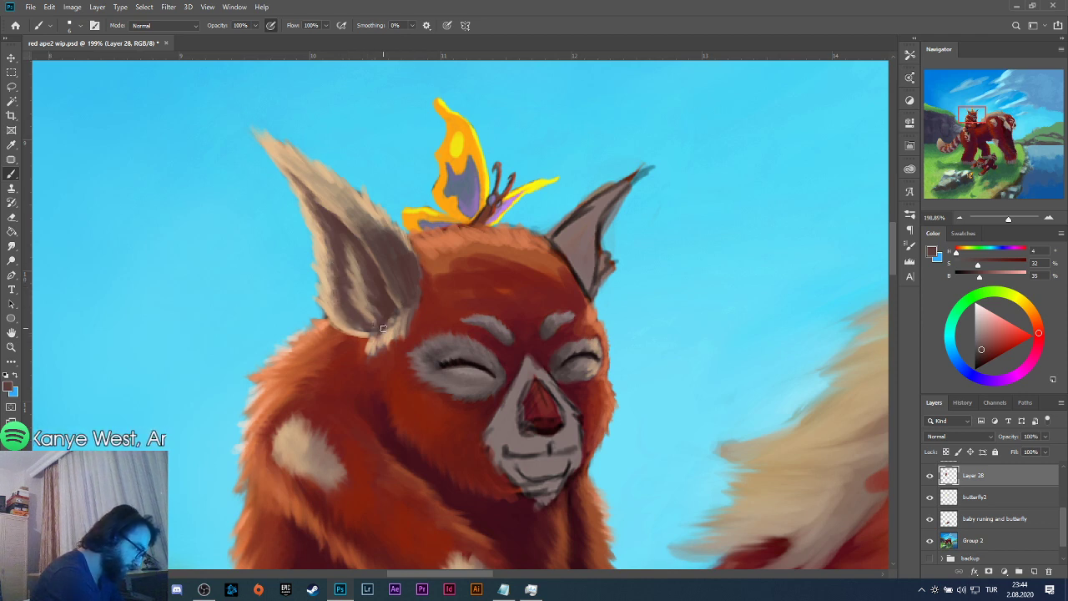
key("alt")
left_click(349, 313, "alt")
mouse_move(361, 328)
left_mouse_down()
mouse_move(342, 319)
mouse_move(372, 328)
left_mouse_up()
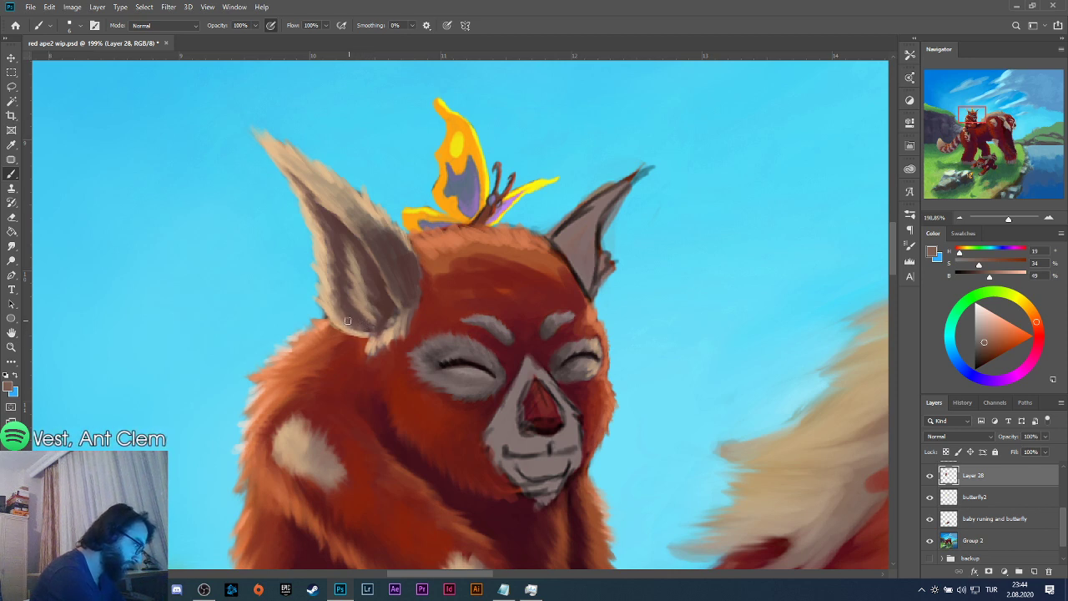
left_click(337, 339, "alt")
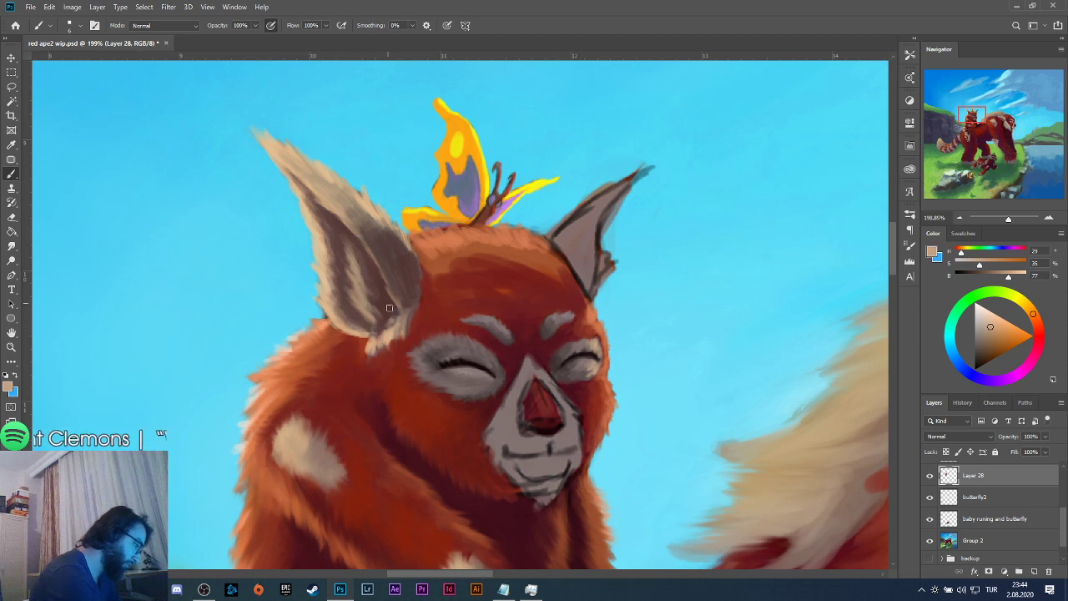
Shade the pale tuft at the base of the left ear with strands of sampled dark and mid brown.
left_click(377, 339, "alt")
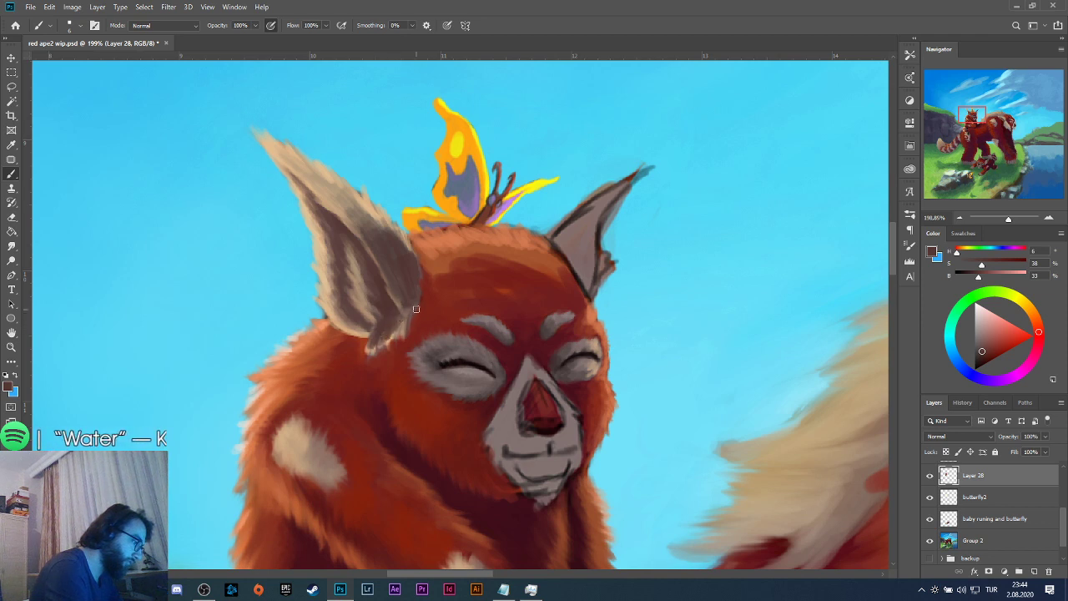
key("alt")
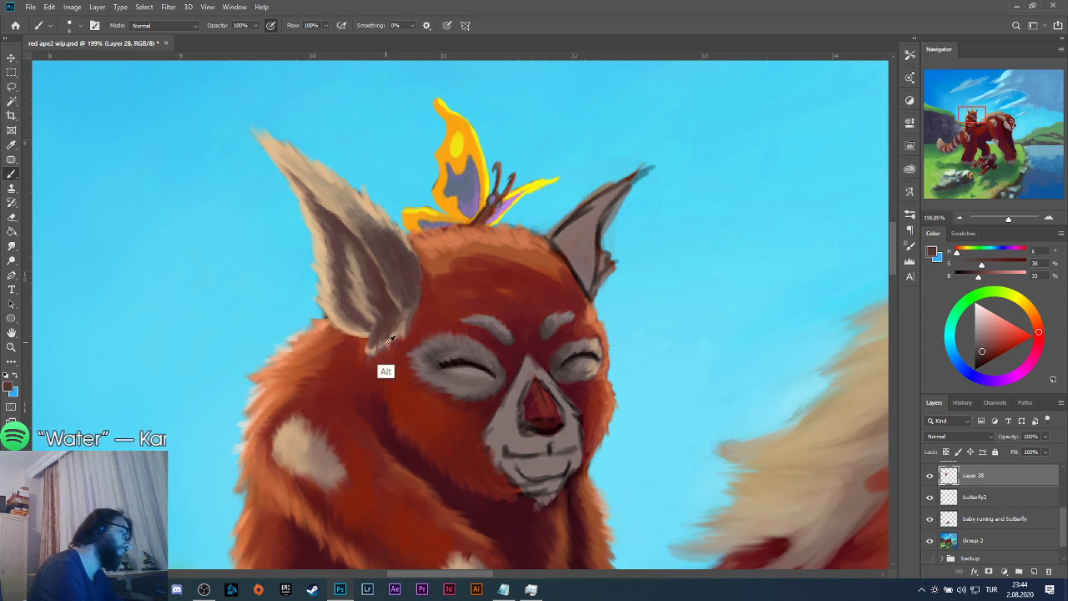
left_click(362, 305, "alt")
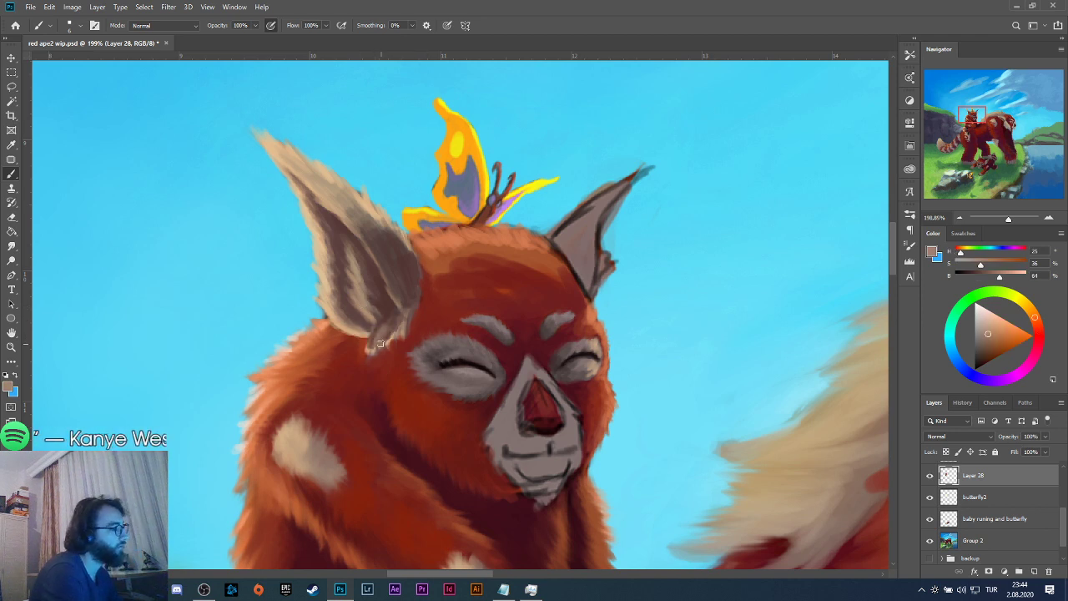
left_click(395, 311, "alt")
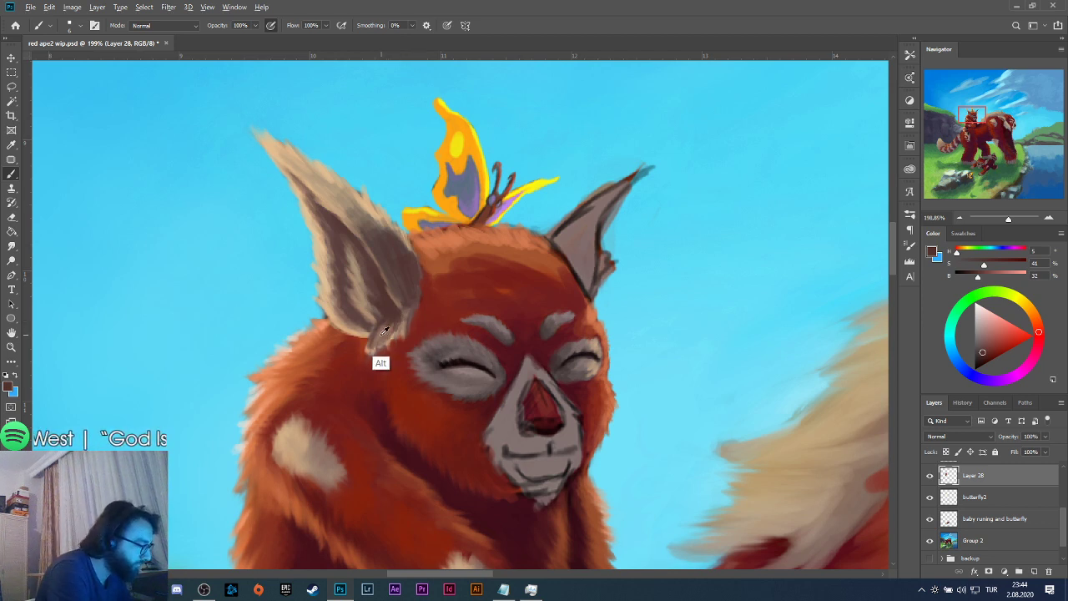
left_click(378, 338, "alt")
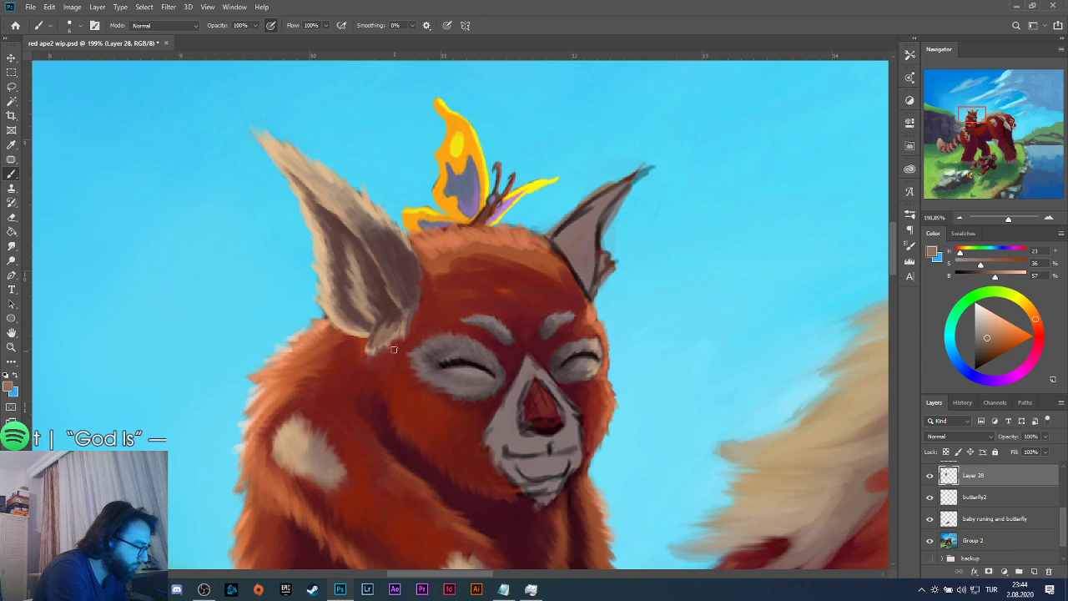
Touch up the left ear with sampled light beige and darken its lower edge beside the head in dark brown.
left_click(279, 142, "alt")
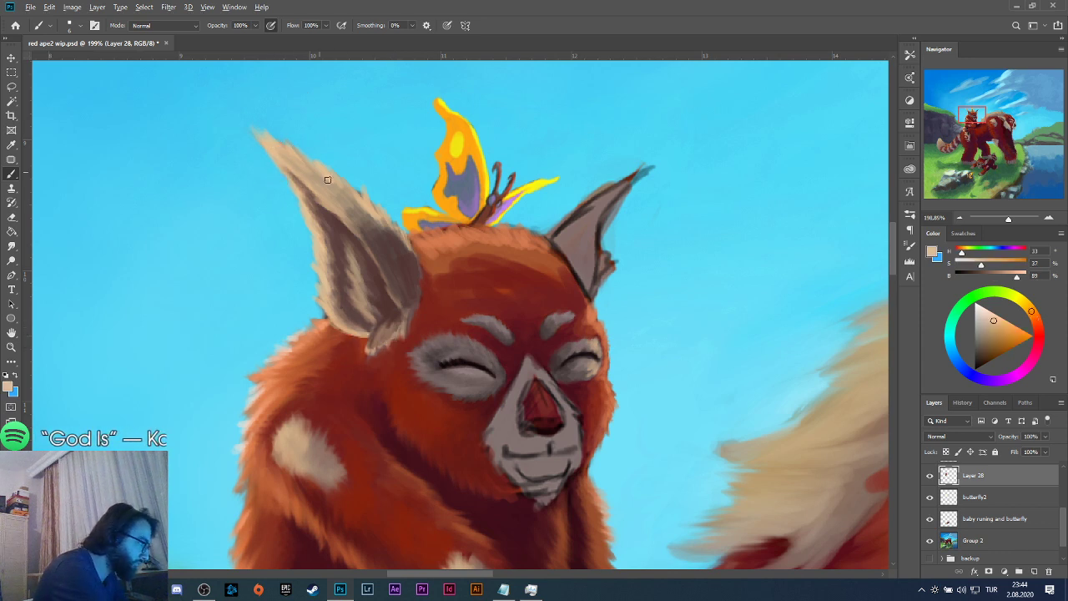
left_click(394, 312, "alt")
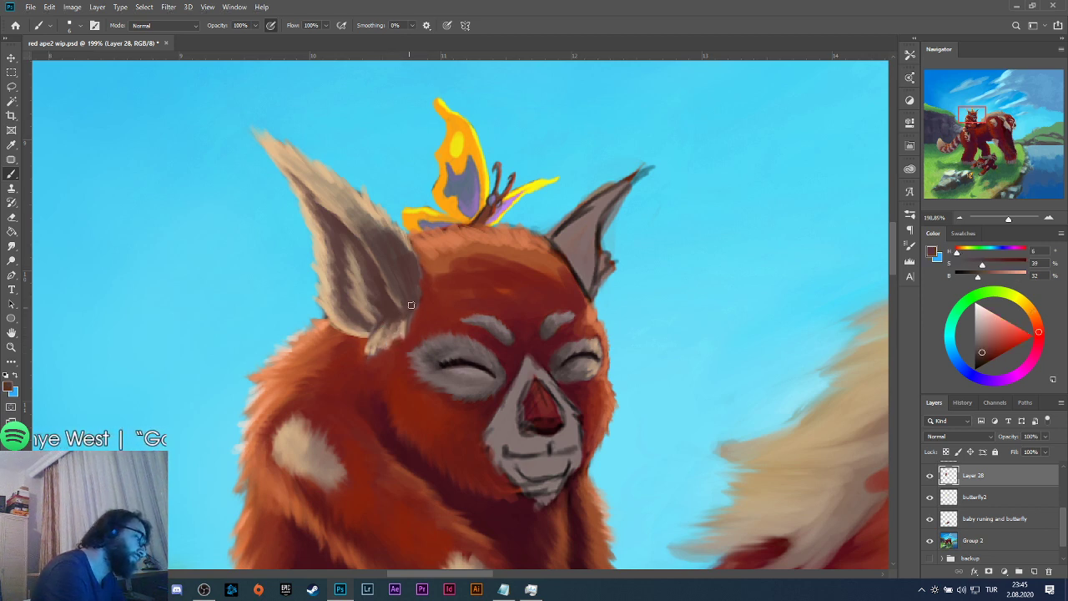
left_click_drag(406, 314, 399, 321)
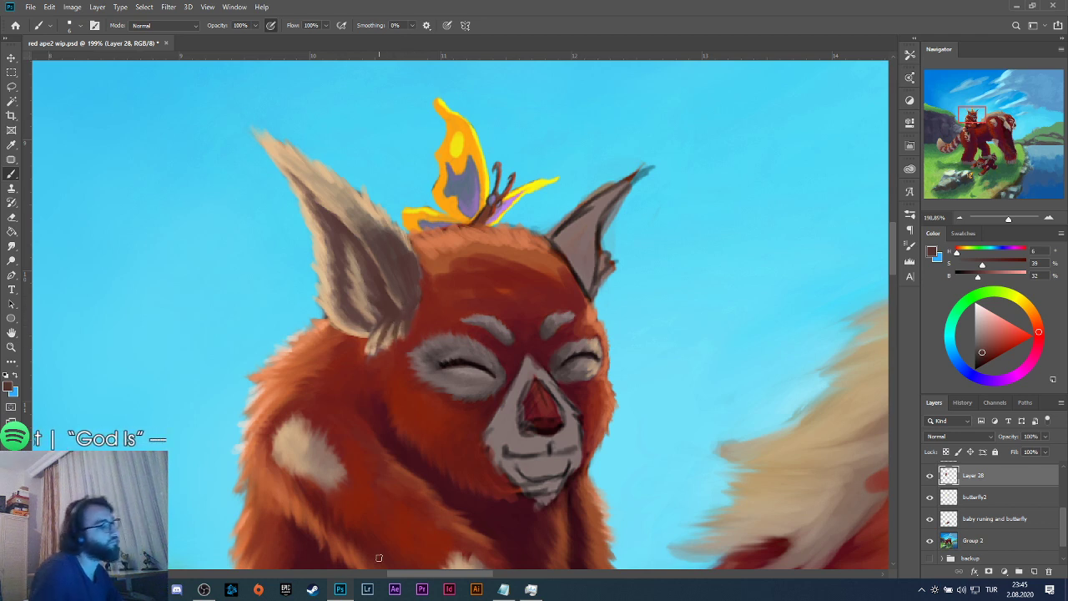
Trim the tuft beneath the left ear with sampled dark red and extend the ear's edge in dark brown.
key("alt")
left_click(398, 355, "alt")
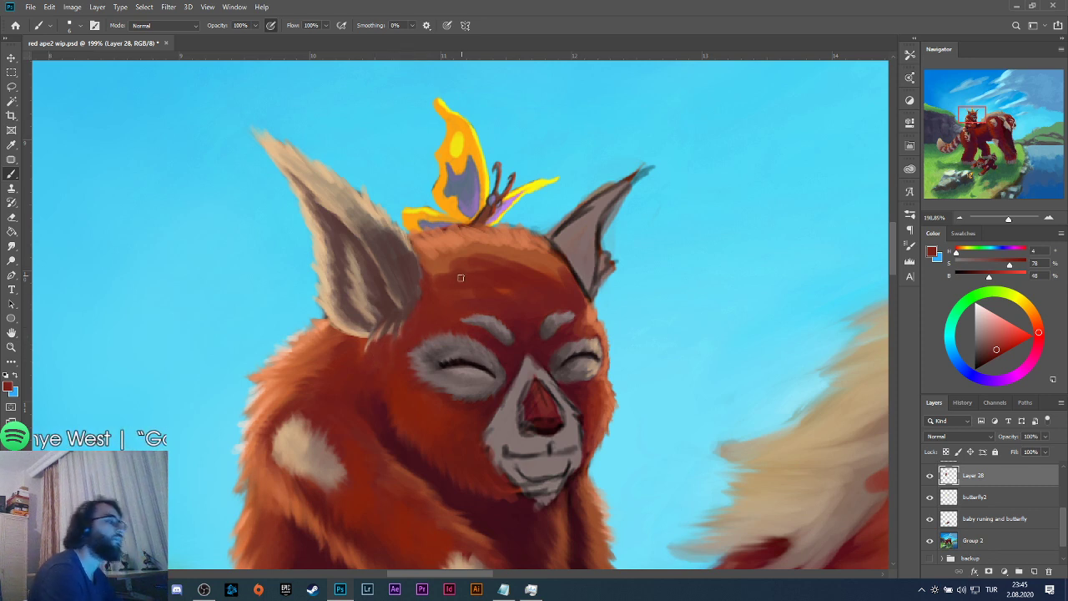
left_click(409, 276, "alt")
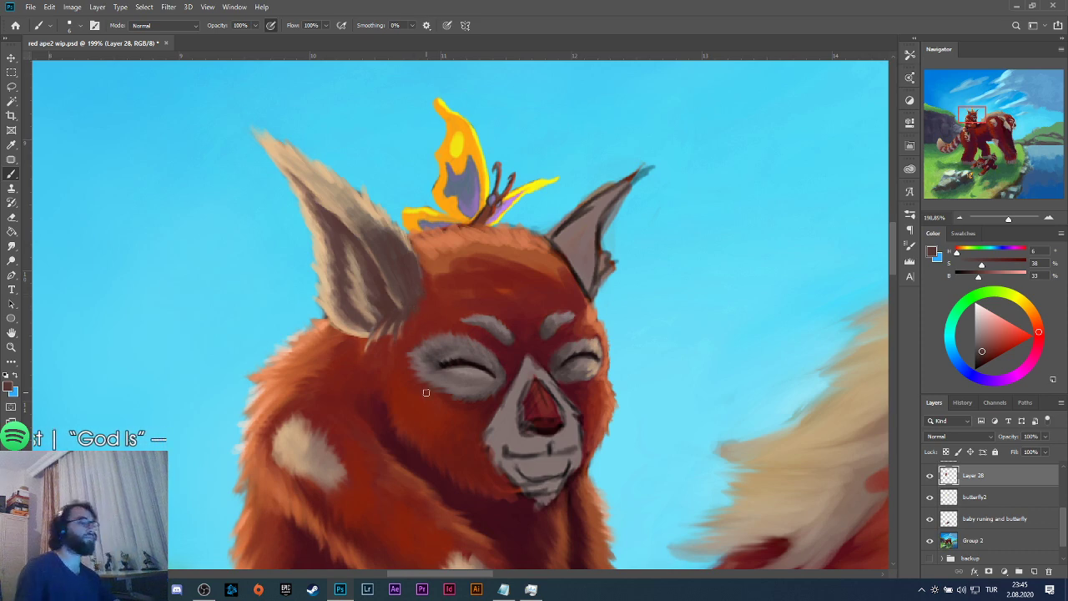
Compare the whole painting with and without the current paint layer by toggling Layer 28's visibility.
scroll(458, 333, "down", 3)
scroll(458, 333, "down", 5)
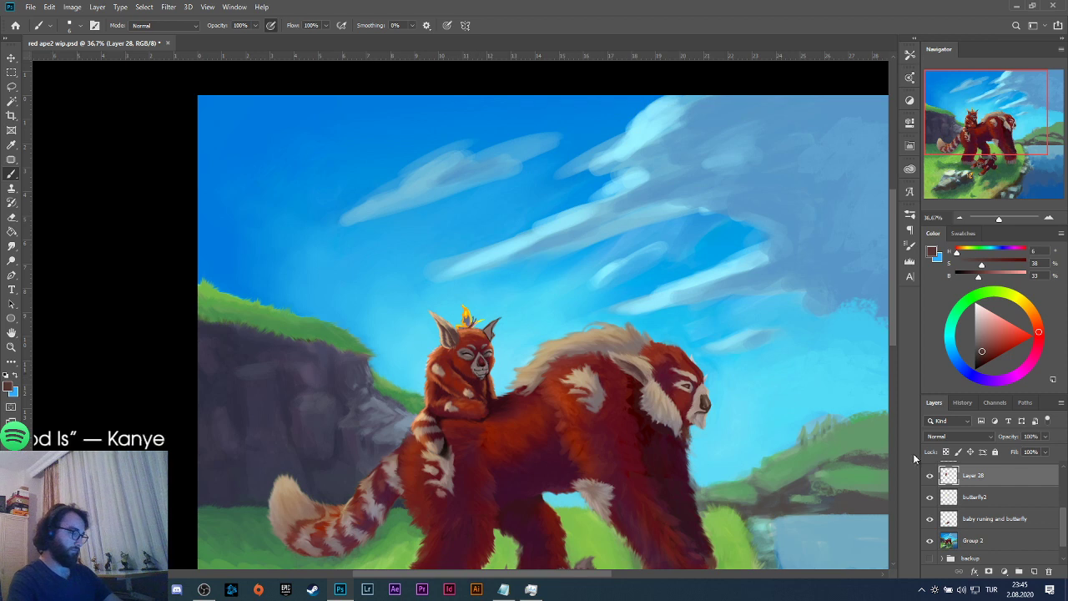
left_click(929, 475)
left_click(929, 475)
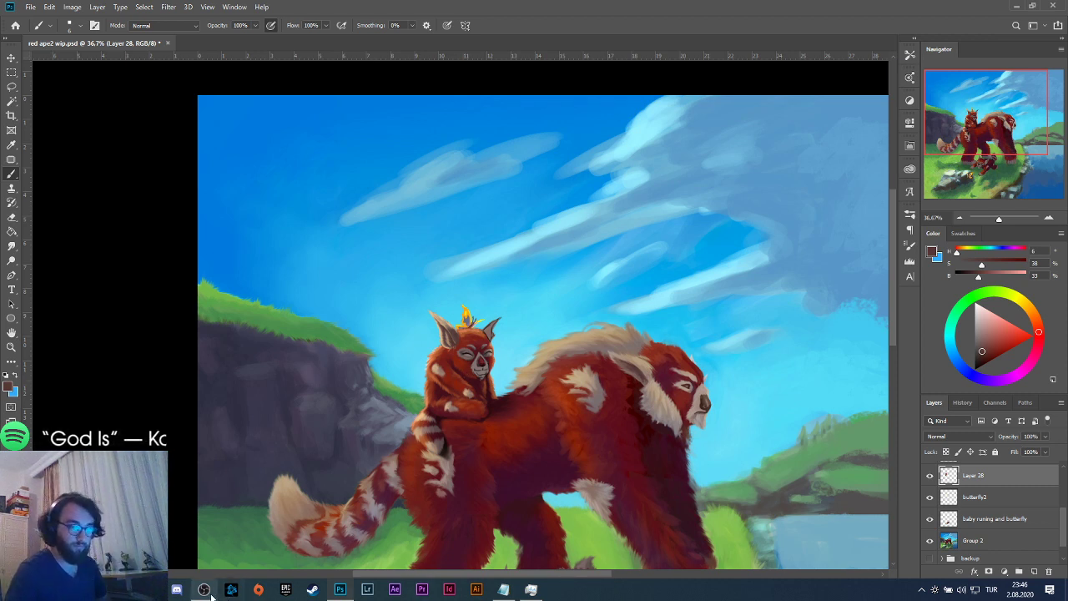
mouse_move(231, 588)
mouse_move(209, 567)
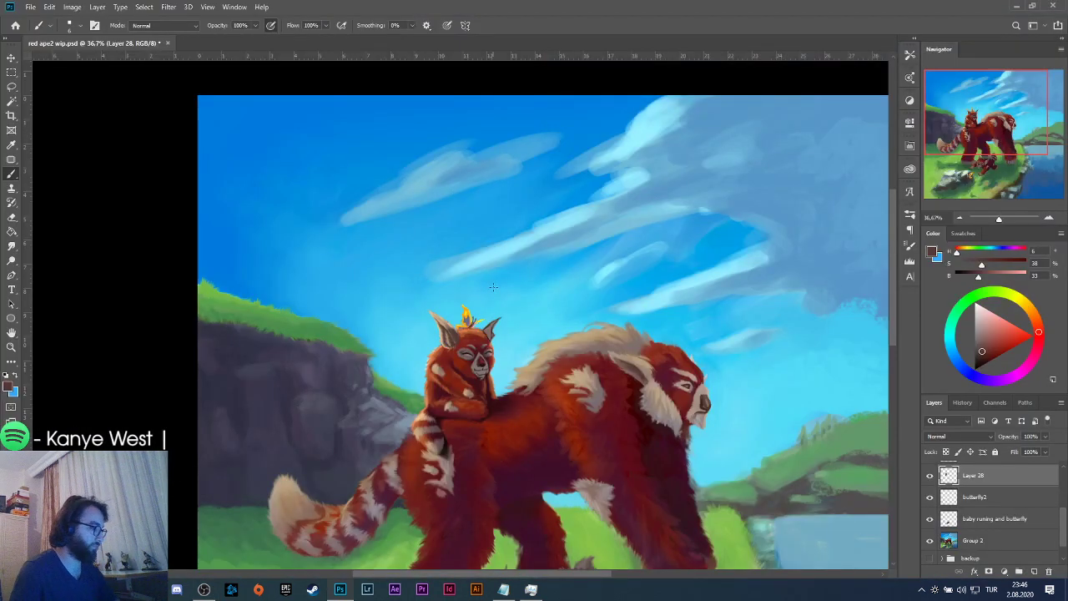
Smooth the shaded inner side of the left ear with sampled grey-brown and clean its lower edge beside the head with dark red.
scroll(458, 315, "up", 10)
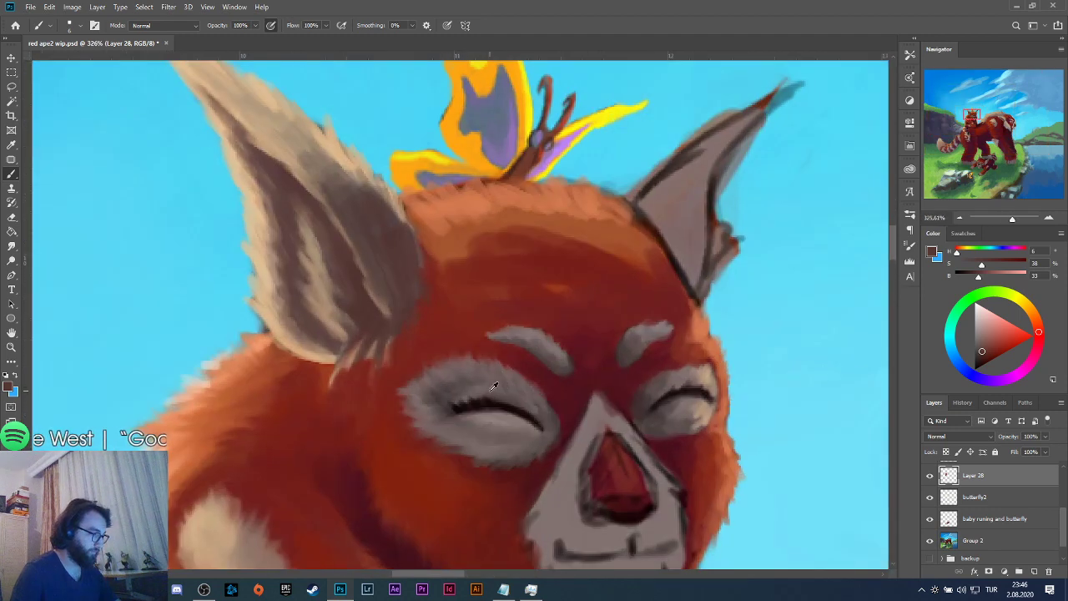
left_click(499, 398, "alt")
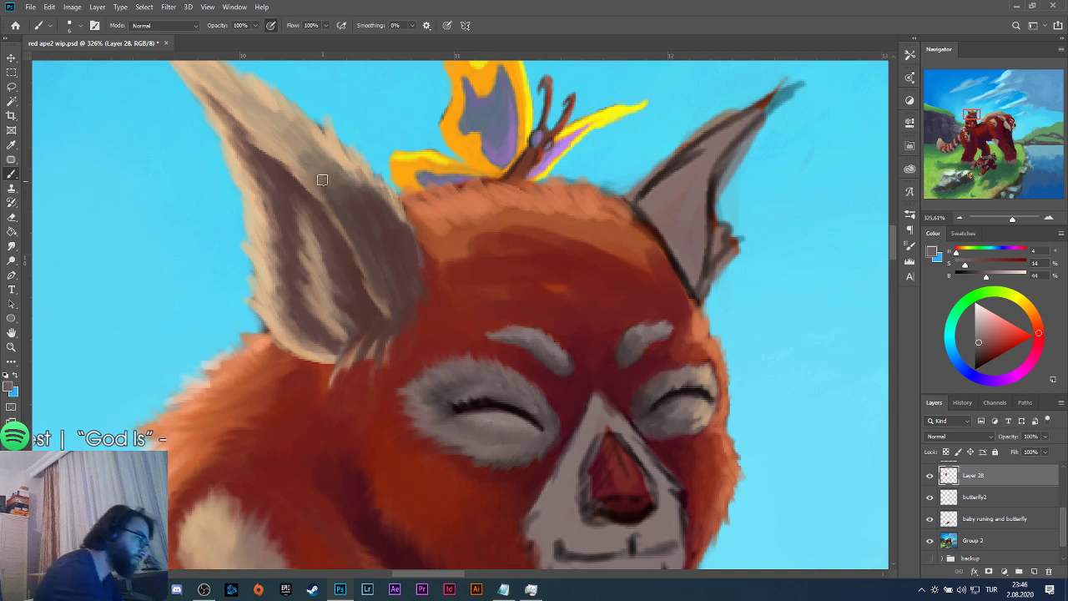
mouse_move(329, 187)
left_mouse_down()
mouse_move(362, 246)
mouse_move(337, 188)
mouse_move(366, 239)
mouse_move(351, 190)
mouse_move(382, 239)
mouse_move(363, 187)
mouse_move(411, 265)
mouse_move(402, 219)
mouse_move(413, 274)
mouse_move(388, 228)
mouse_move(391, 301)
mouse_move(358, 231)
left_mouse_up()
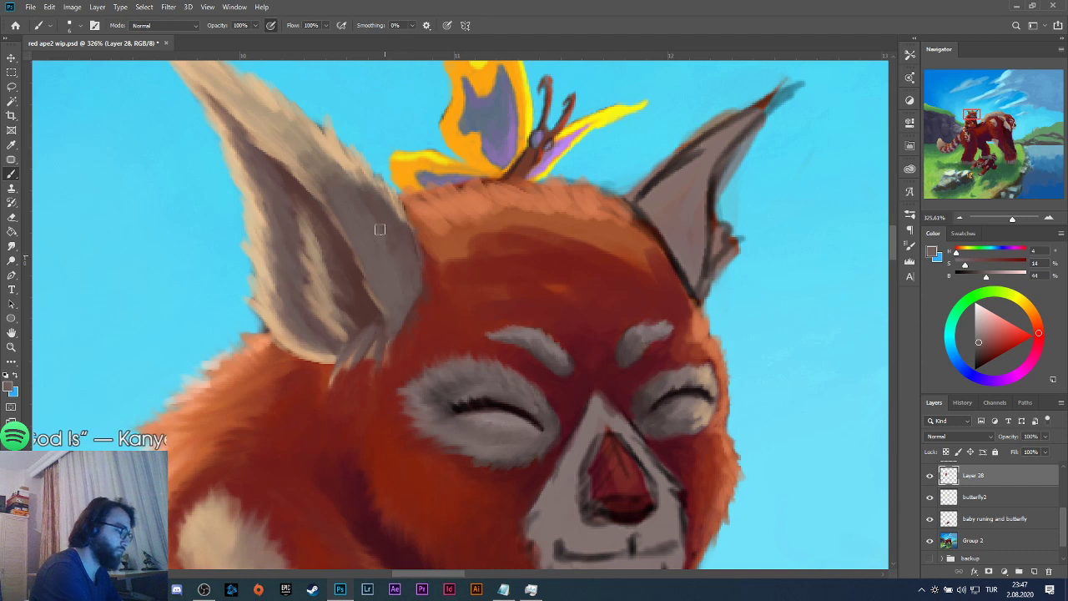
key("alt")
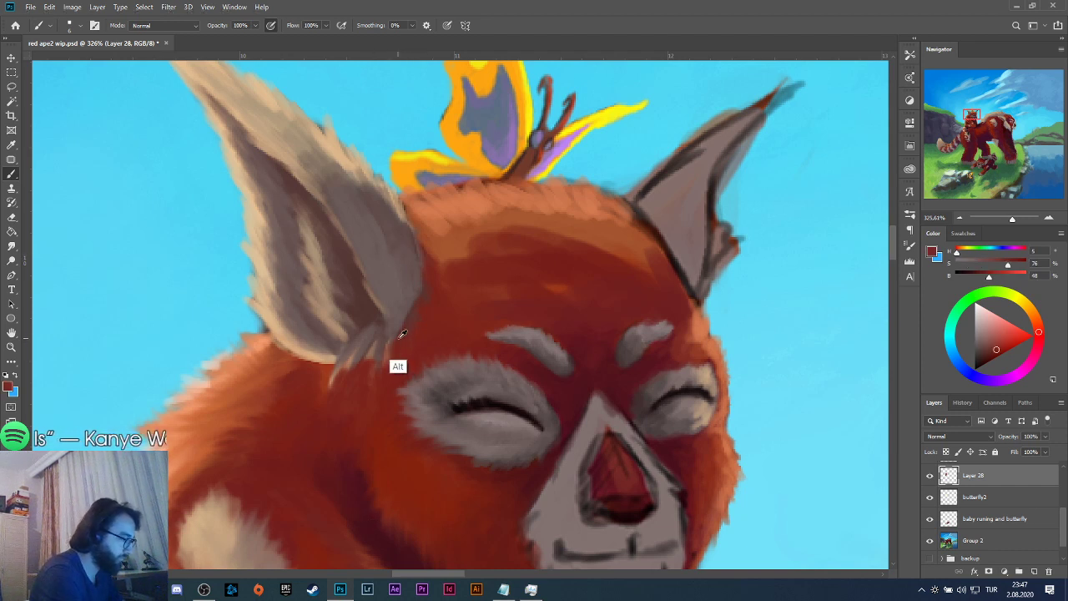
left_click(397, 322, "alt")
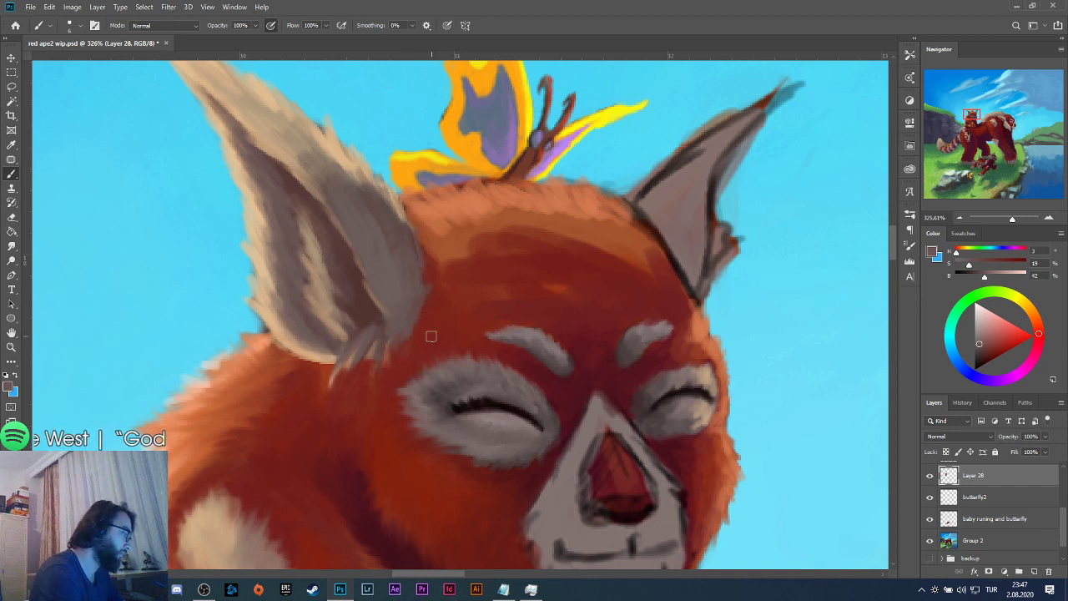
left_click(417, 377, "alt")
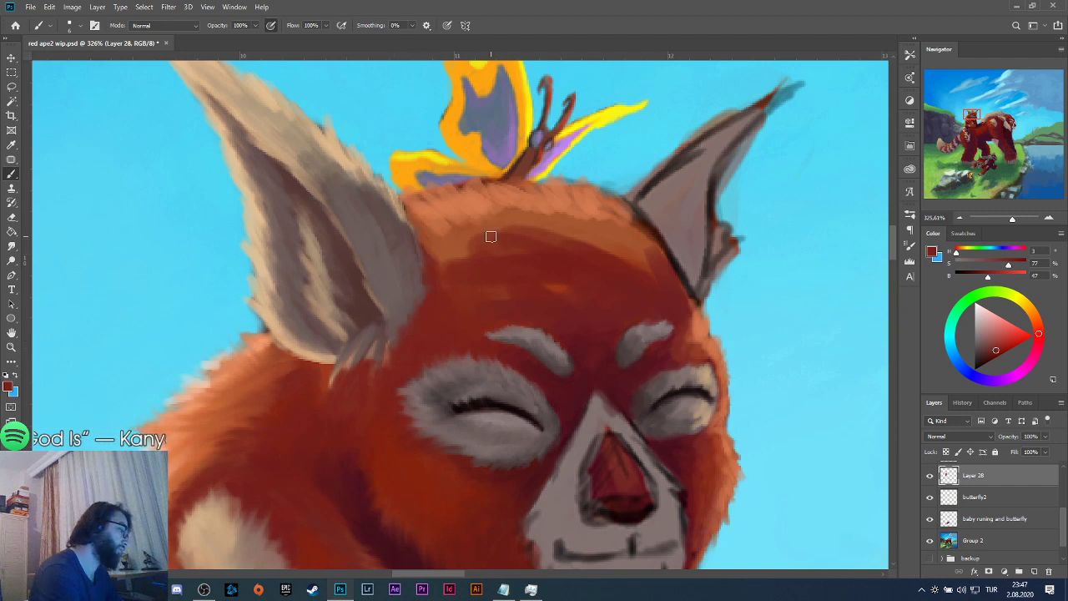
scroll(484, 242, "down", 6)
scroll(481, 265, "down", 4)
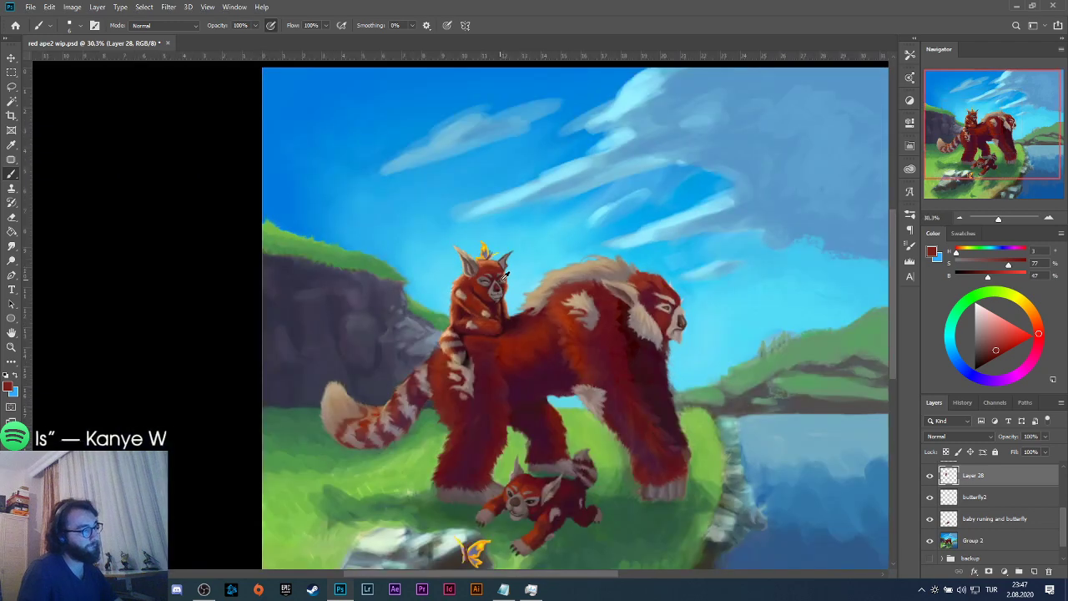
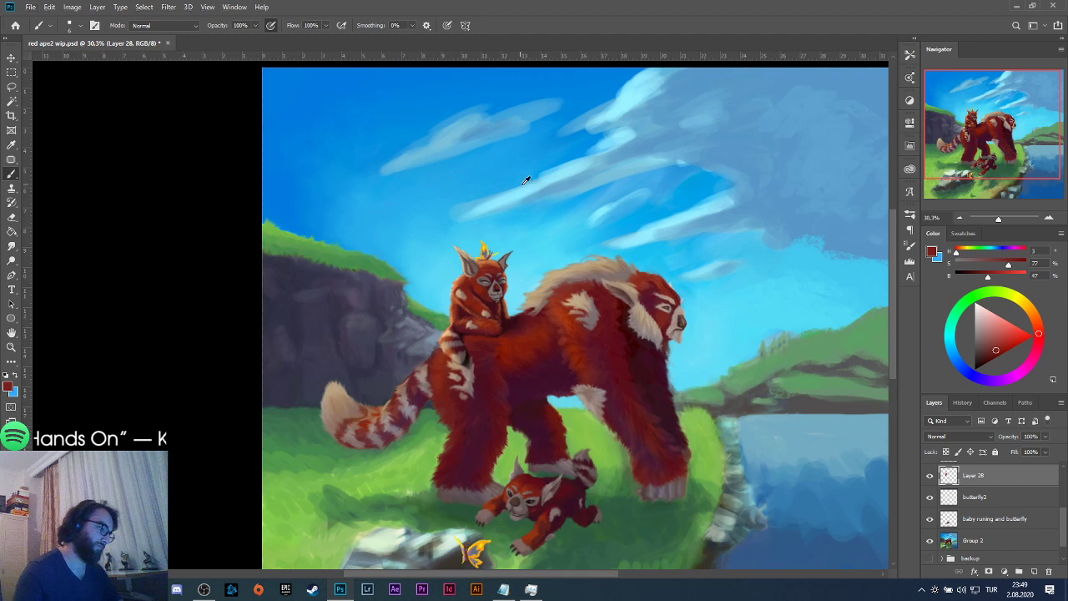
Paint the inside of the right ear in sampled grey-brown tones, covering the dark sketch lines along its inner edge.
scroll(495, 251, "up", 5)
scroll(488, 321, "up", 4)
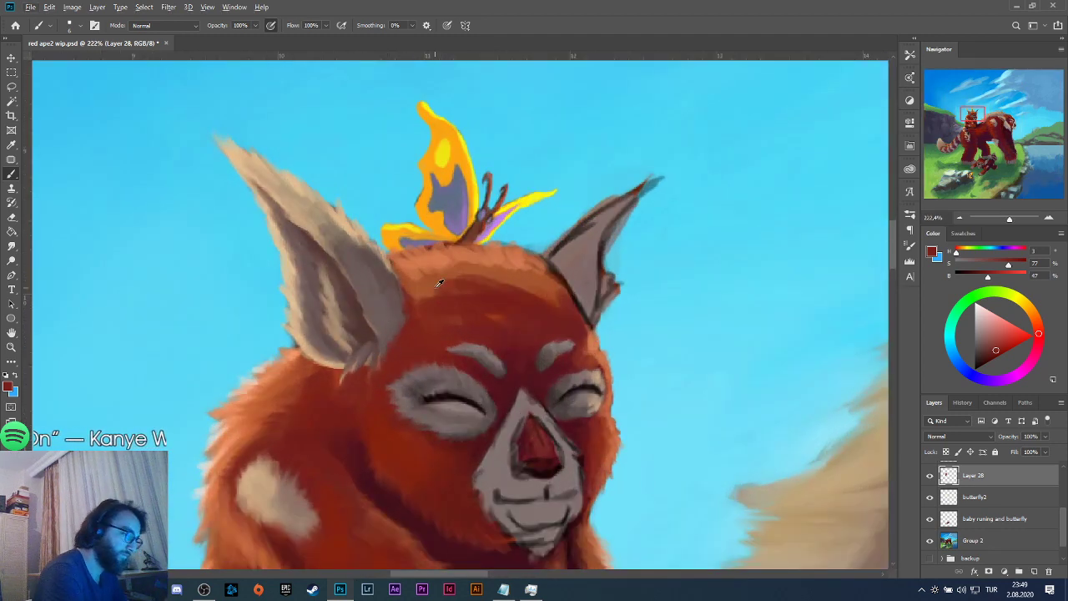
left_click(369, 326, "alt")
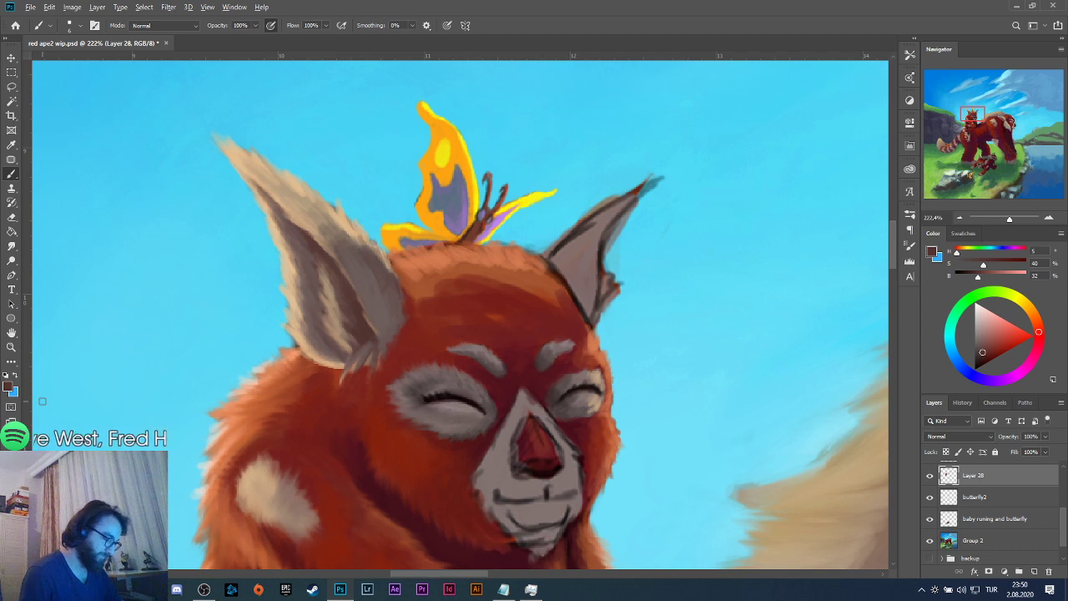
key("alt")
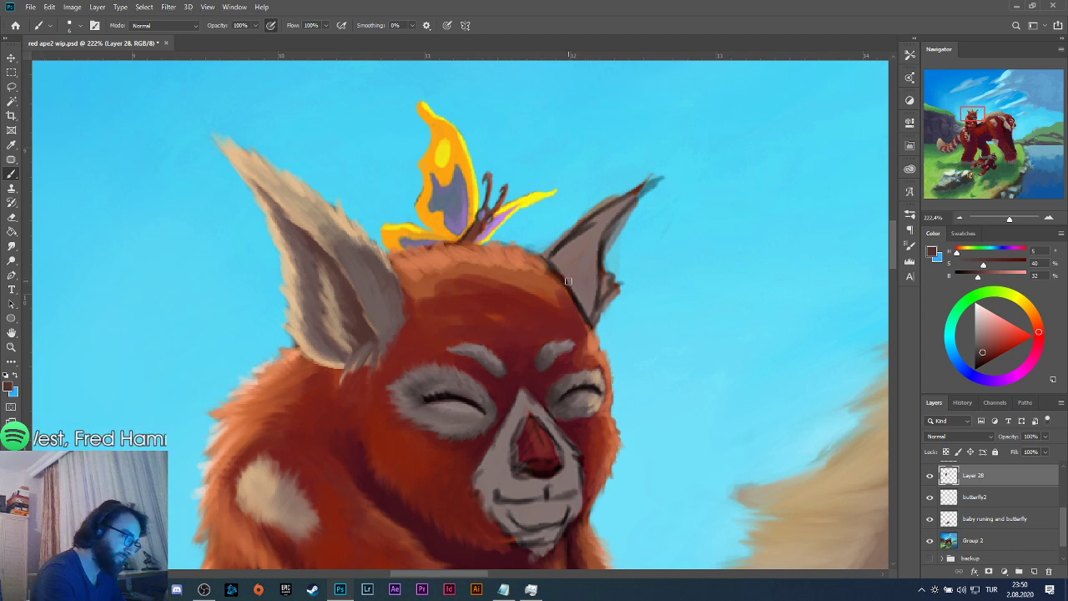
left_click(380, 267, "alt")
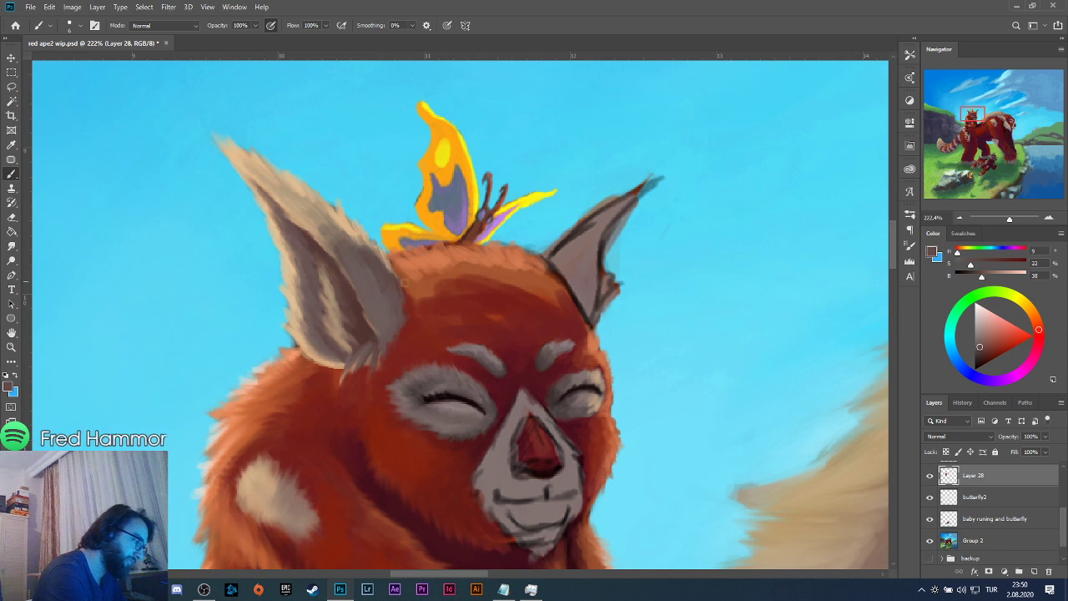
mouse_move(560, 260)
left_mouse_down()
mouse_move(573, 240)
mouse_move(563, 261)
mouse_move(577, 292)
mouse_move(584, 277)
mouse_move(591, 302)
mouse_move(595, 259)
mouse_move(572, 271)
mouse_move(551, 259)
mouse_move(581, 232)
mouse_move(574, 255)
mouse_move(573, 236)
mouse_move(569, 246)
mouse_move(592, 228)
mouse_move(566, 247)
mouse_move(589, 237)
mouse_move(584, 265)
mouse_move(590, 230)
mouse_move(612, 209)
mouse_move(588, 250)
mouse_move(614, 219)
mouse_move(599, 247)
mouse_move(593, 233)
left_mouse_up()
left_click(356, 297, "alt")
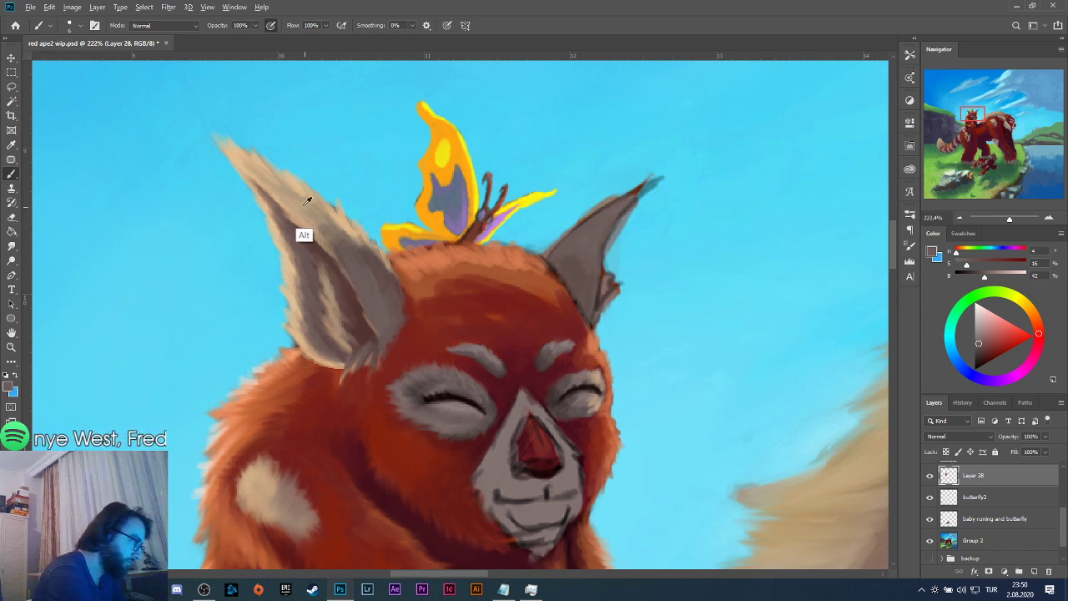
Paint a light beige fur rim along the right ear's upper edge using a colour sampled from the left ear's tip.
key("alt")
left_click(257, 161, "alt")
mouse_move(642, 188)
left_mouse_down()
mouse_move(627, 198)
mouse_move(657, 180)
mouse_move(551, 251)
mouse_move(656, 182)
mouse_move(615, 207)
mouse_move(594, 205)
mouse_move(547, 252)
mouse_move(585, 219)
left_mouse_up()
Cover the dark outline between the head and the right ear with sampled orange and dark red fur strokes.
left_click(521, 291, "alt")
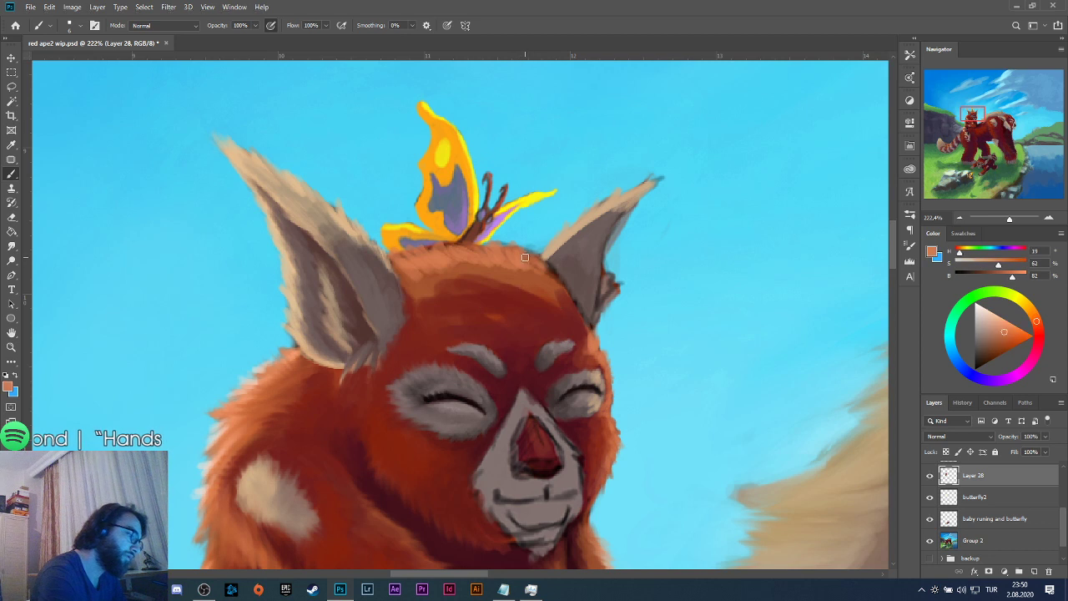
mouse_move(536, 253)
left_mouse_down()
mouse_move(563, 292)
mouse_move(569, 285)
left_mouse_up()
left_click(576, 317, "alt")
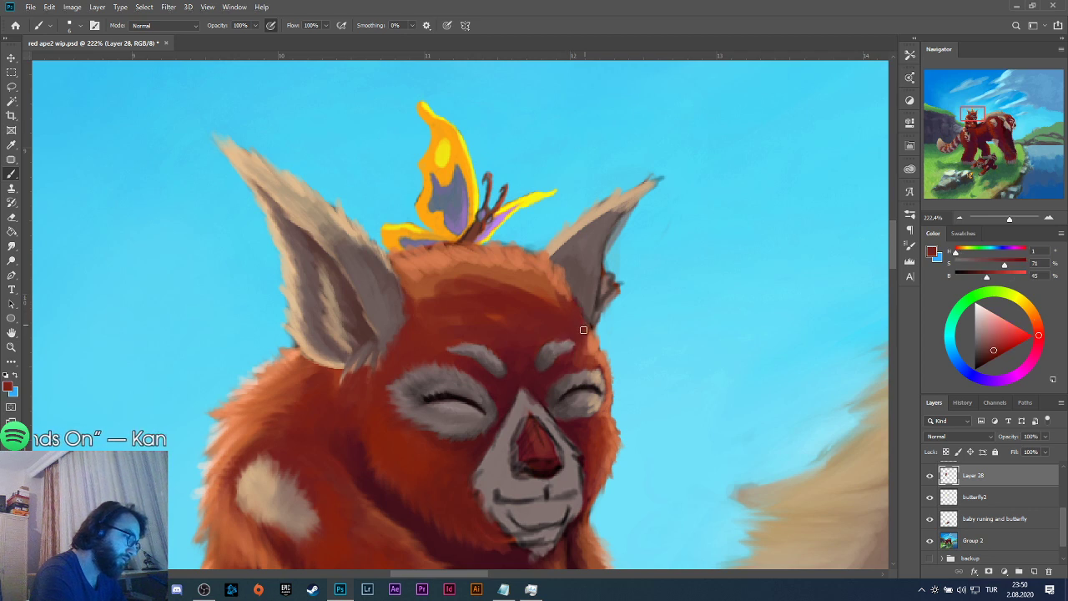
Paint orange-brown fur strokes across the crown and blend dark red over the lighter patches on the upper forehead.
left_click(542, 311, "alt")
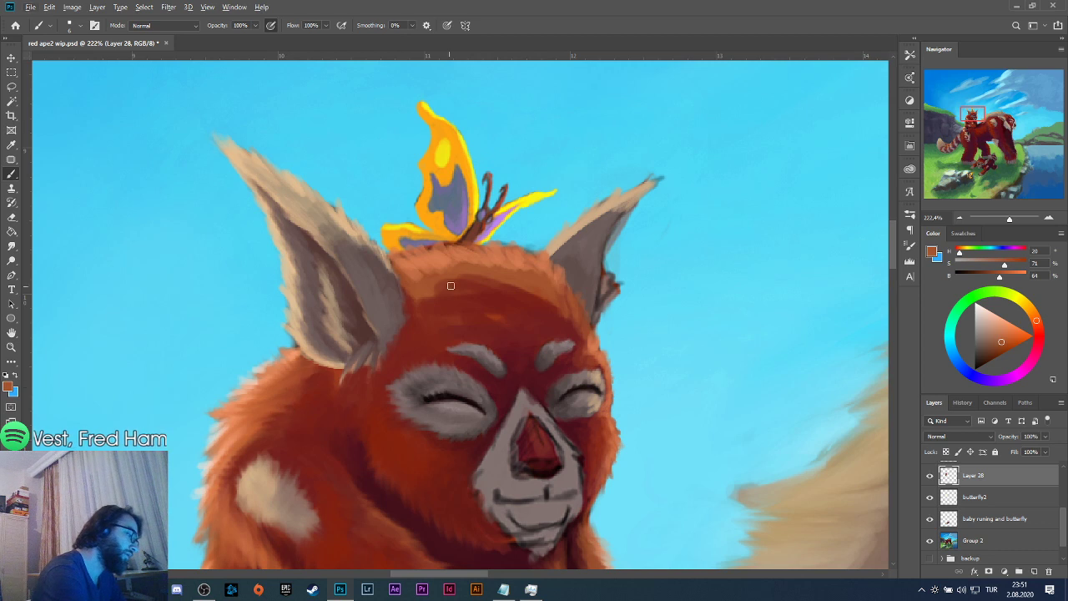
key("alt")
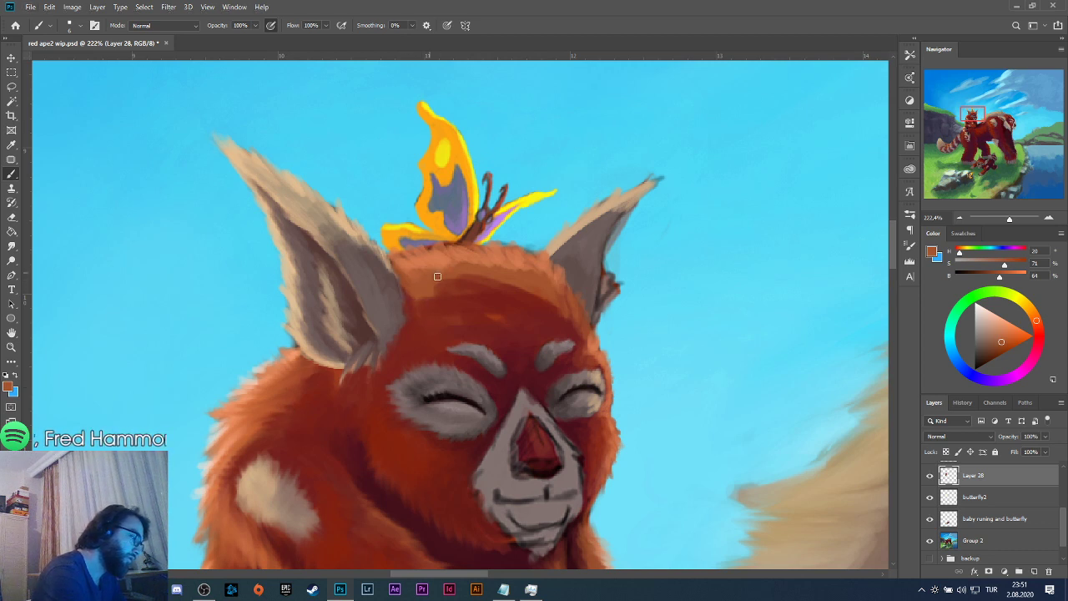
left_click_drag(458, 264, 525, 270)
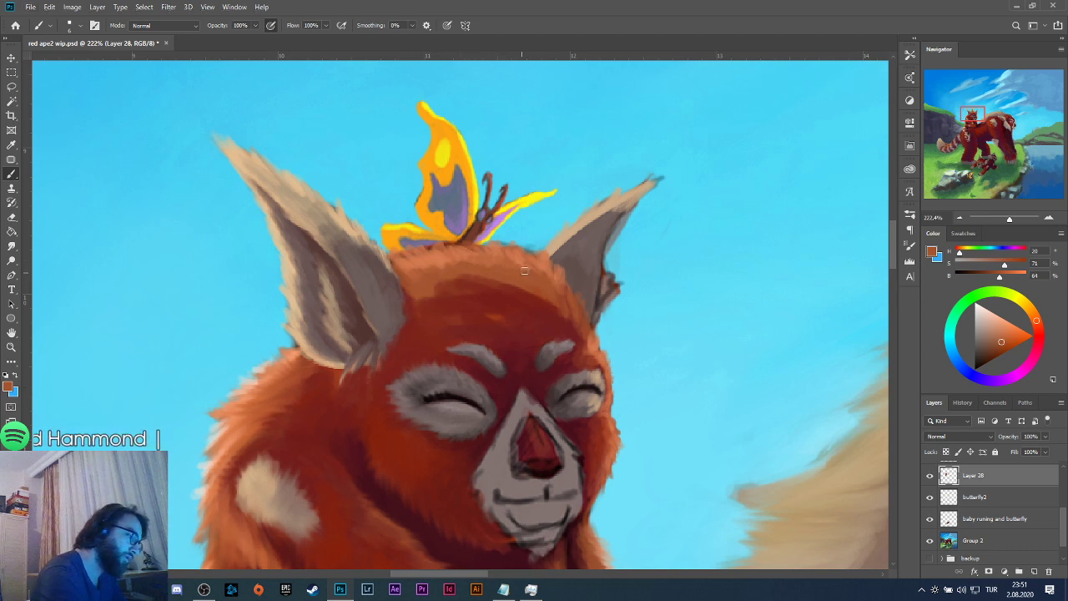
left_click(427, 303, "alt")
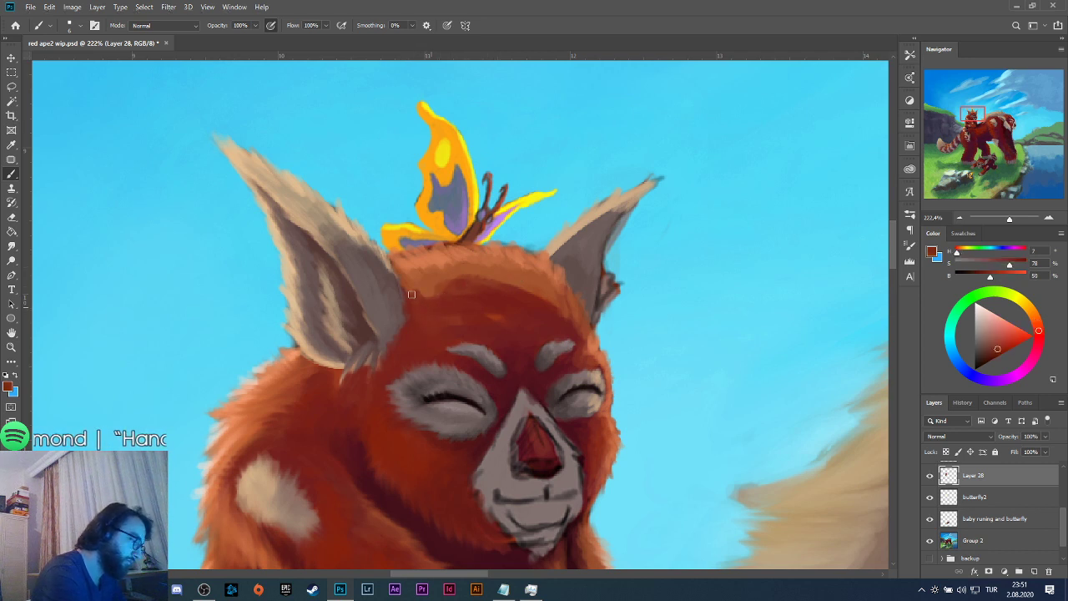
mouse_move(421, 293)
left_mouse_down()
mouse_move(435, 297)
mouse_move(467, 274)
mouse_move(509, 287)
mouse_move(496, 277)
mouse_move(538, 287)
mouse_move(551, 303)
mouse_move(543, 287)
mouse_move(538, 303)
left_mouse_up()
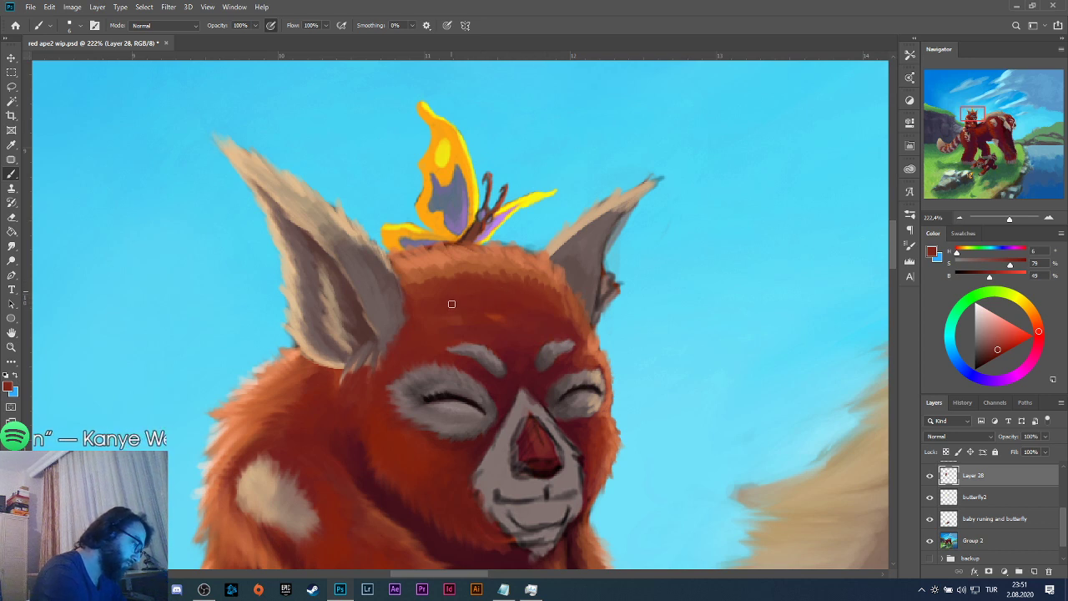
Even out the forehead and the area above the eyebrows with sampled reds and darker maroon.
left_click(411, 375, "alt")
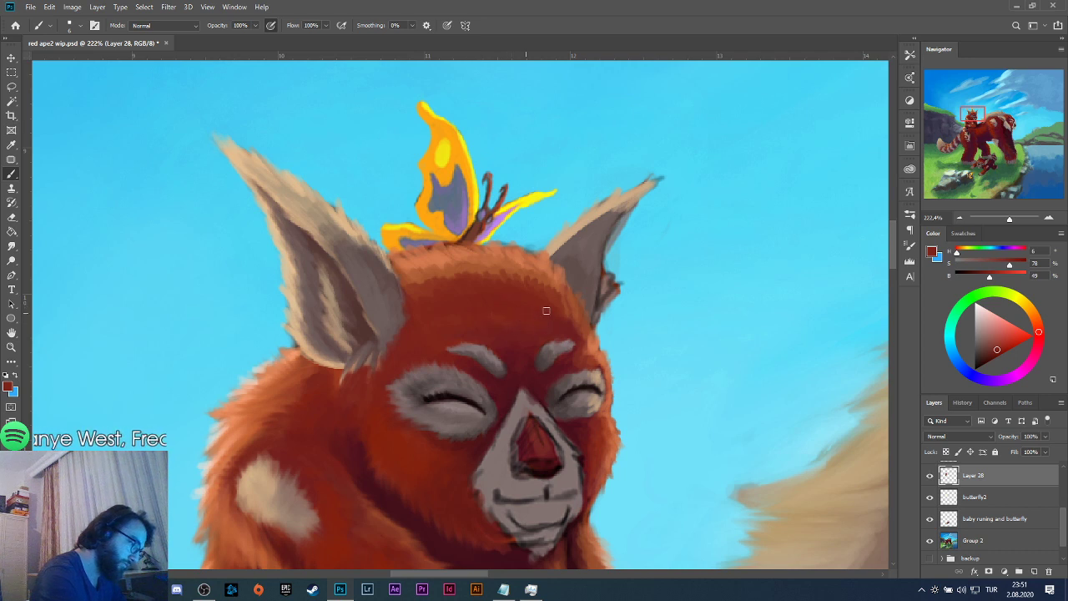
left_click(505, 348, "alt")
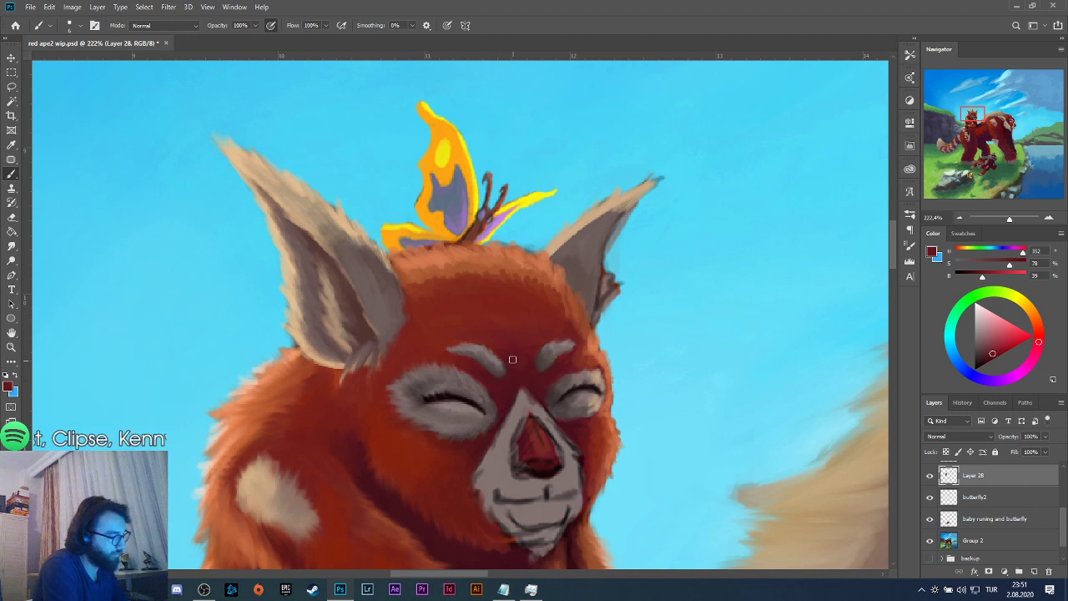
left_click(508, 367, "alt")
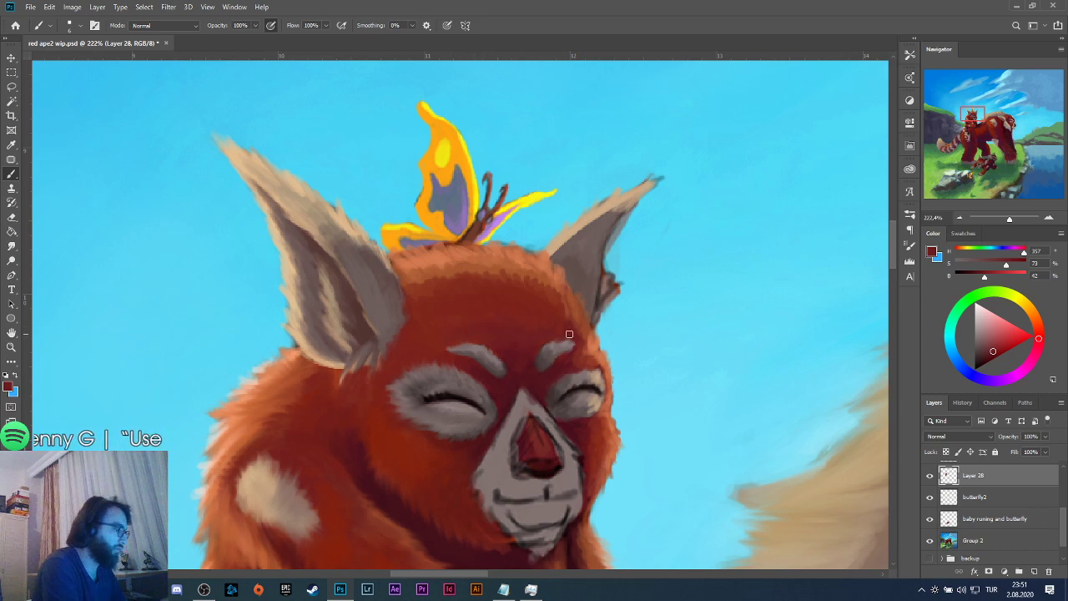
scroll(547, 297, "down", 5)
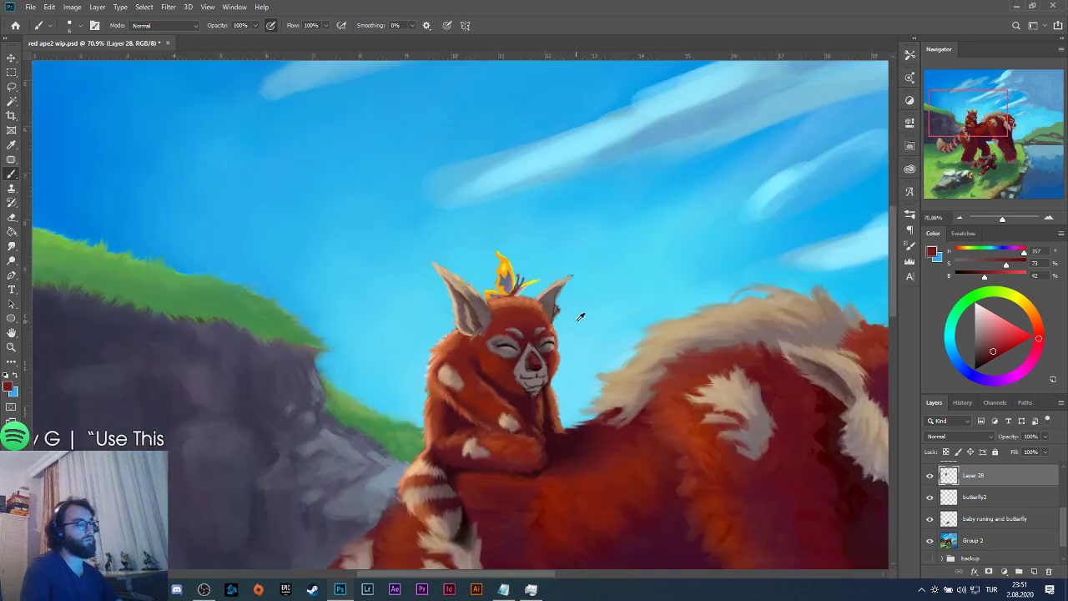
scroll(538, 304, "up", 3)
scroll(539, 305, "up", 5)
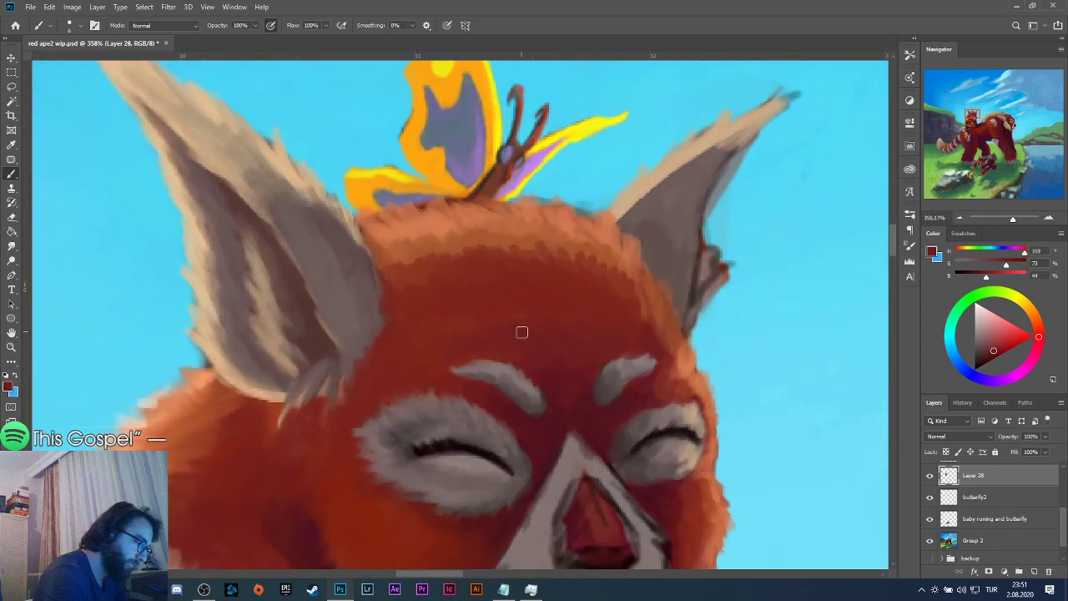
left_click(505, 322, "alt")
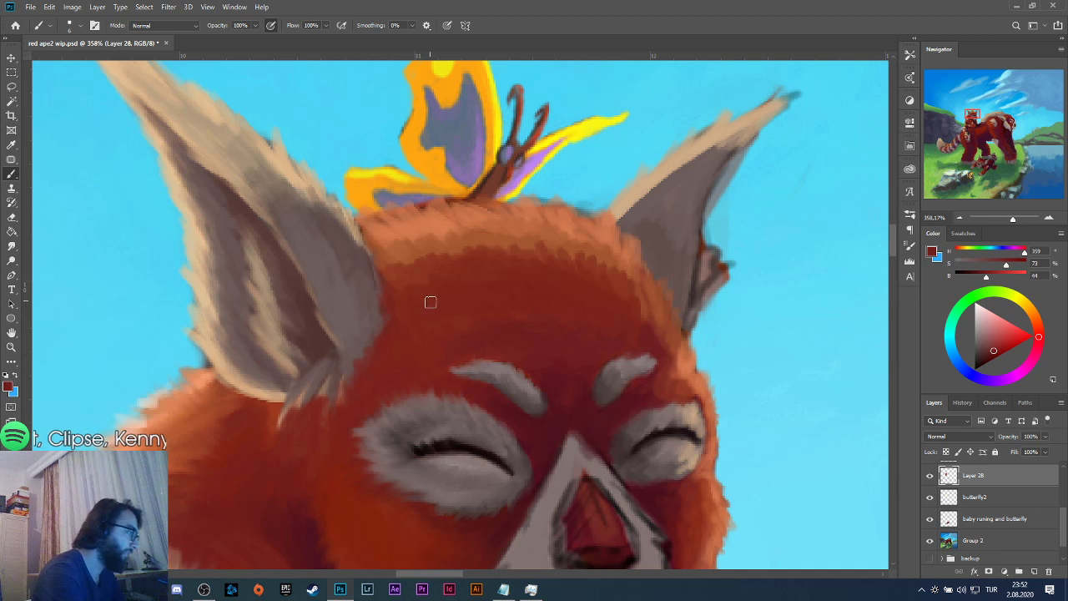
Blend the right ear's light rim into its grey interior with strands of sampled beige and mid brown.
key("alt")
left_click(634, 213, "alt")
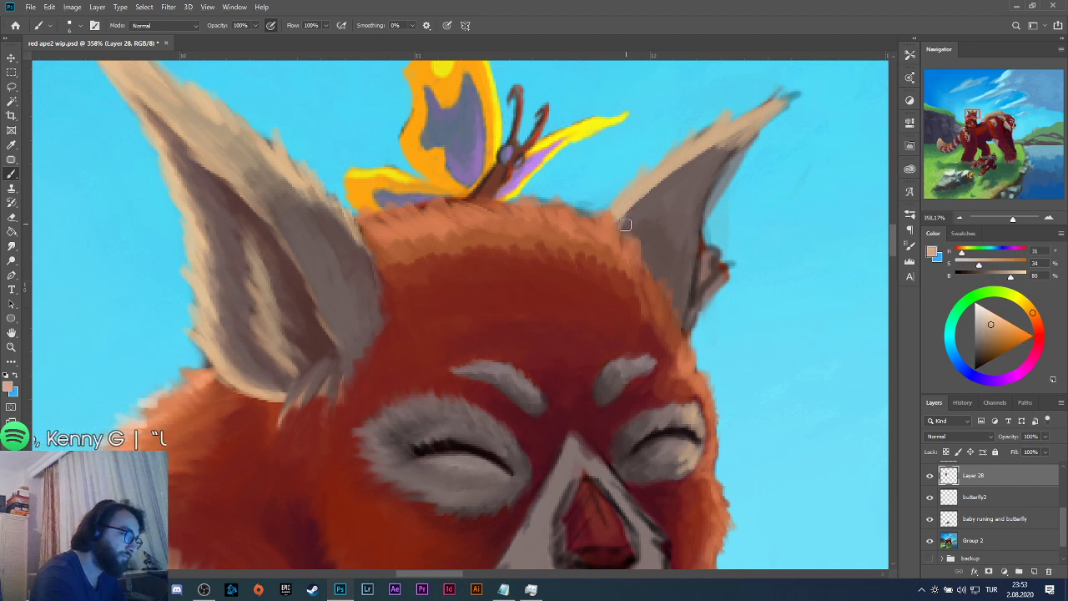
left_click_drag(649, 185, 715, 138)
left_click(628, 238, "alt")
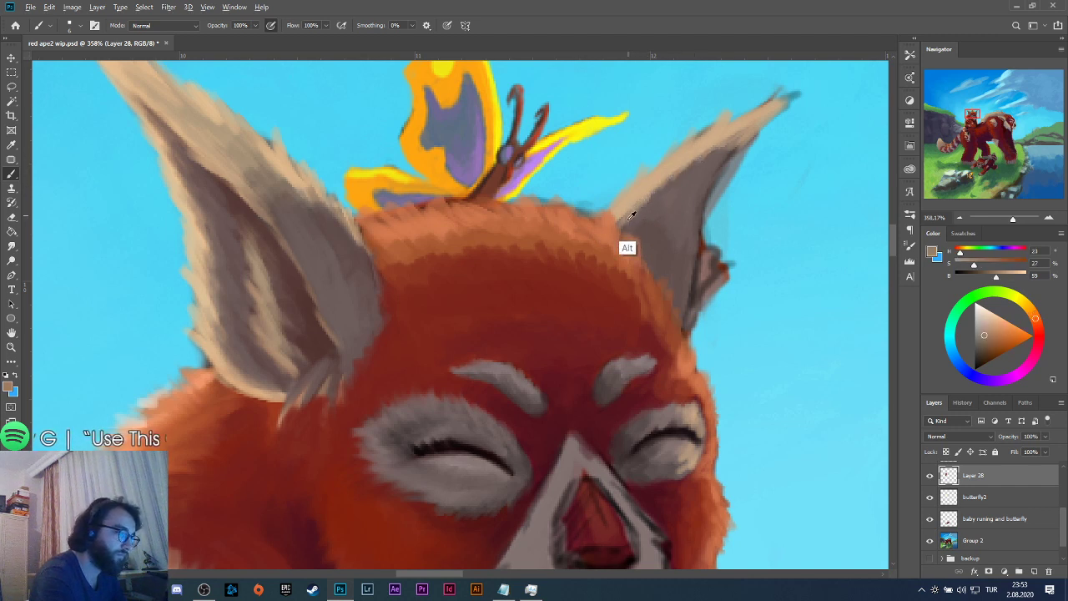
mouse_move(622, 219)
left_mouse_down()
mouse_move(680, 157)
mouse_move(664, 185)
mouse_move(700, 147)
mouse_move(693, 170)
mouse_move(751, 126)
mouse_move(692, 242)
mouse_move(718, 167)
mouse_move(695, 284)
mouse_move(749, 135)
mouse_move(697, 210)
mouse_move(720, 163)
left_mouse_up()
left_click(699, 209, "alt")
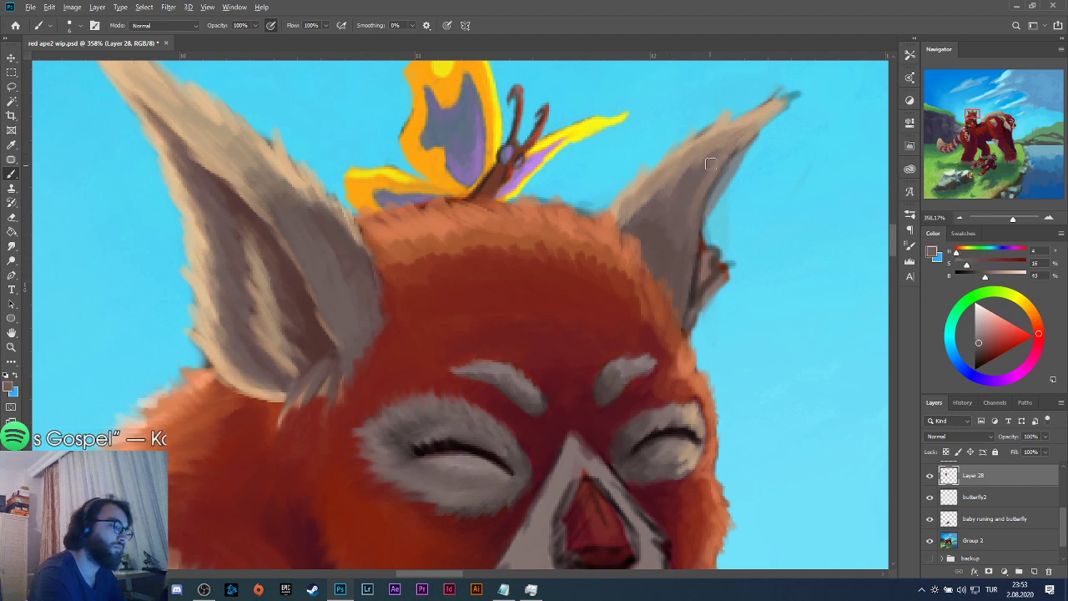
Paint the small tuft on the right ear's outer edge in sampled light beige and cover the adjoining dark line in grey-brown.
left_click(675, 253, "alt")
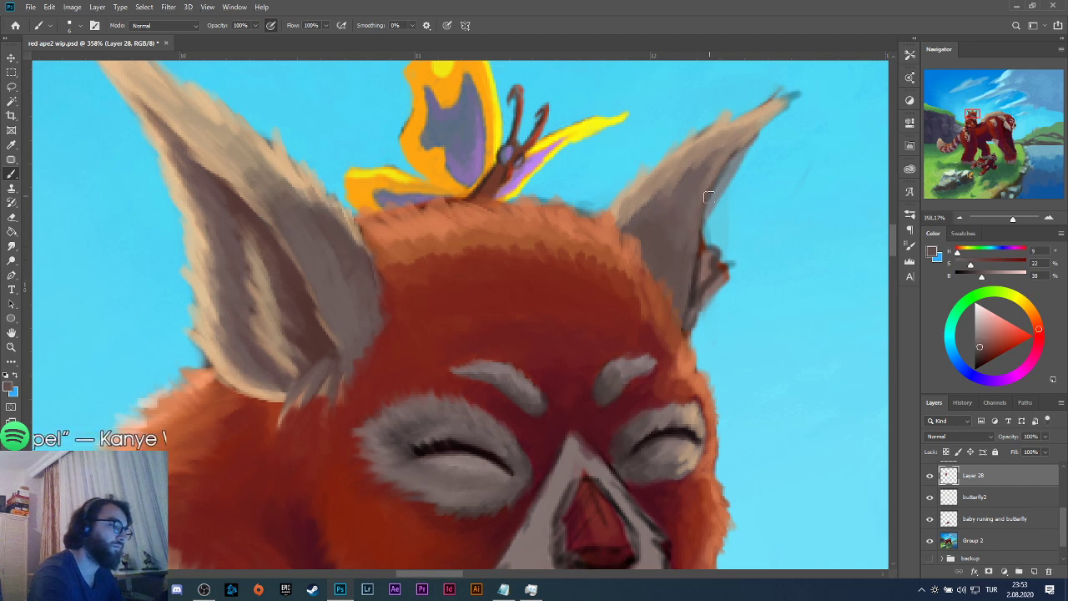
left_click(270, 290, "alt")
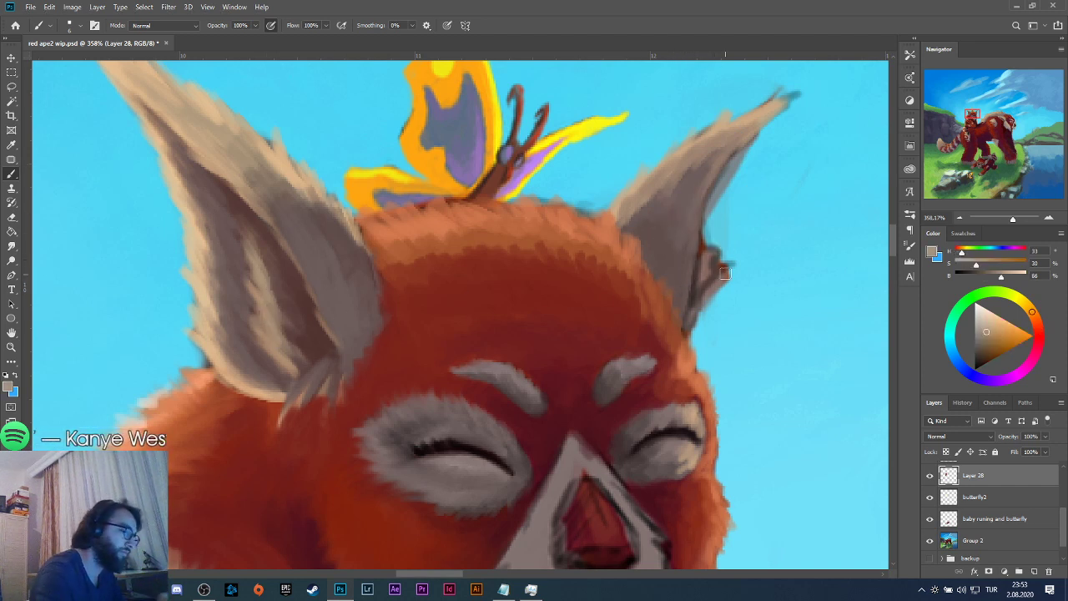
mouse_move(716, 249)
left_mouse_down()
mouse_move(704, 284)
mouse_move(710, 205)
mouse_move(706, 218)
mouse_move(748, 143)
left_mouse_up()
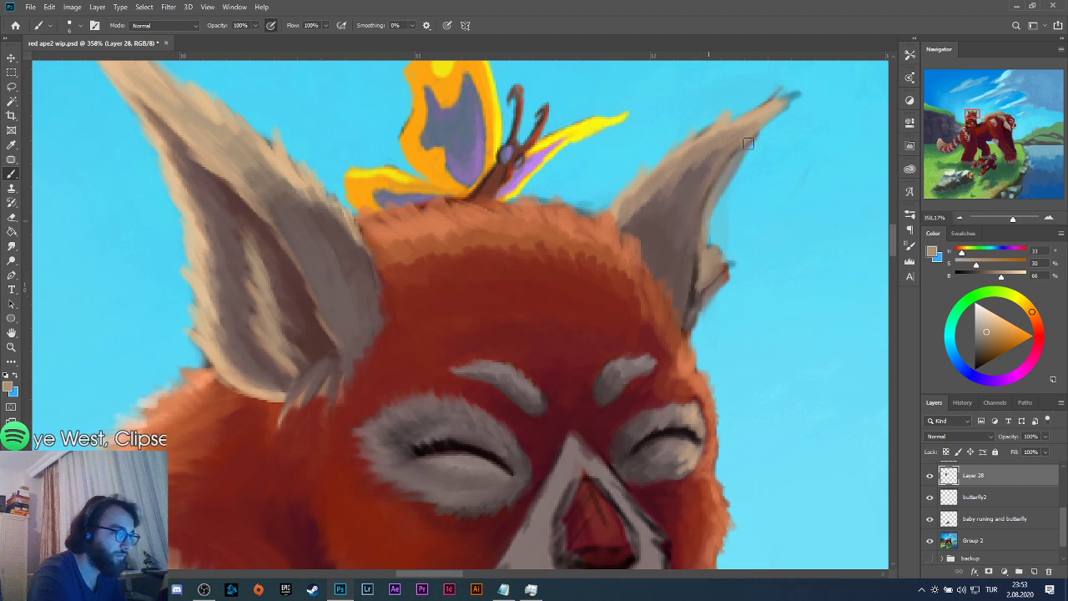
left_click(693, 251, "alt")
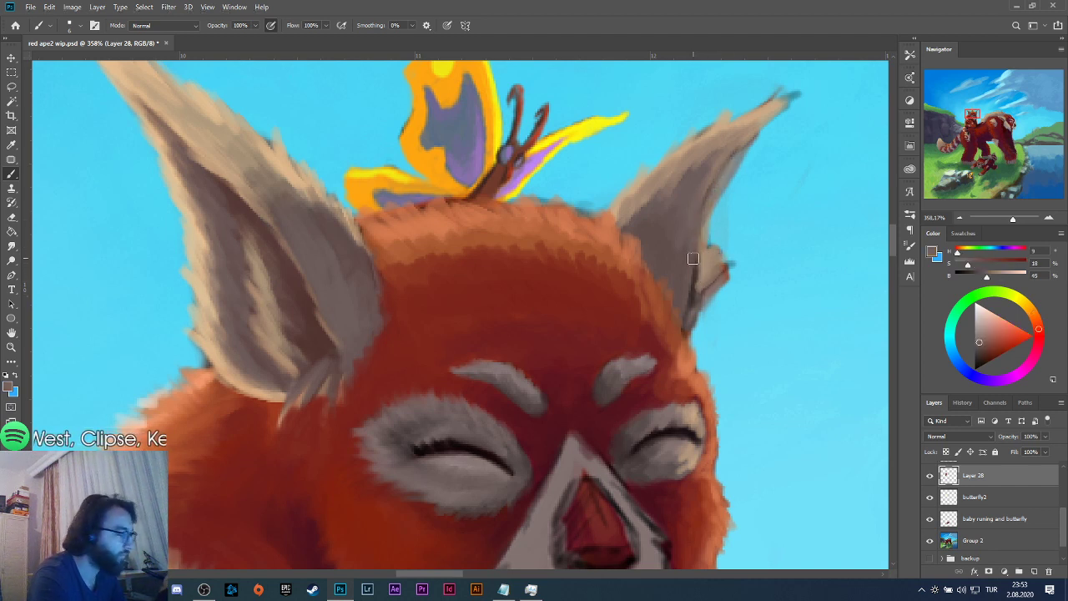
mouse_move(695, 252)
left_mouse_down()
mouse_move(703, 281)
mouse_move(700, 242)
mouse_move(703, 282)
mouse_move(710, 191)
left_mouse_up()
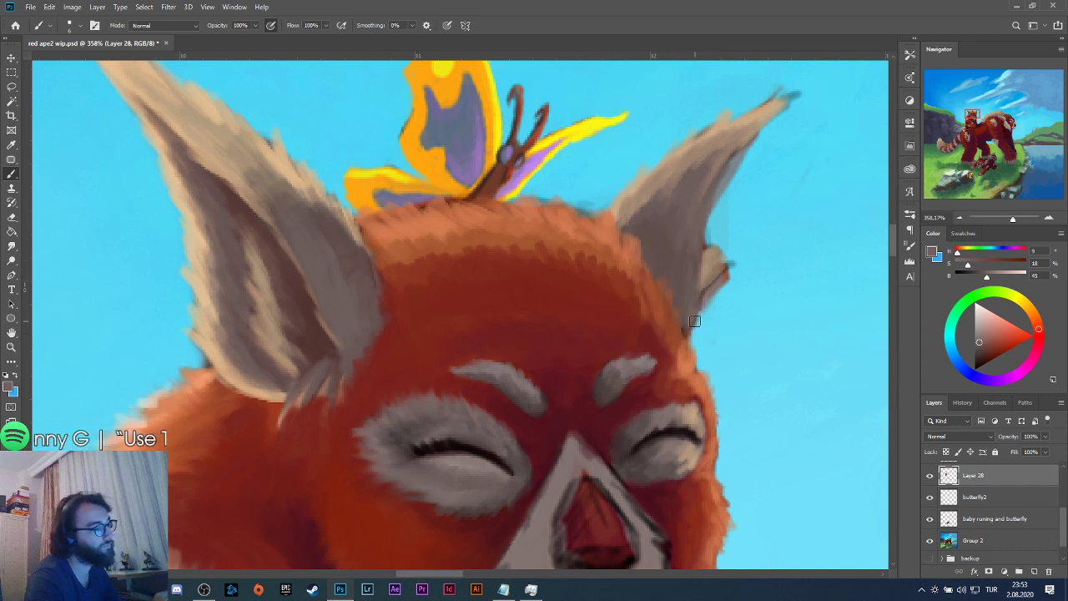
left_click(649, 311, "alt")
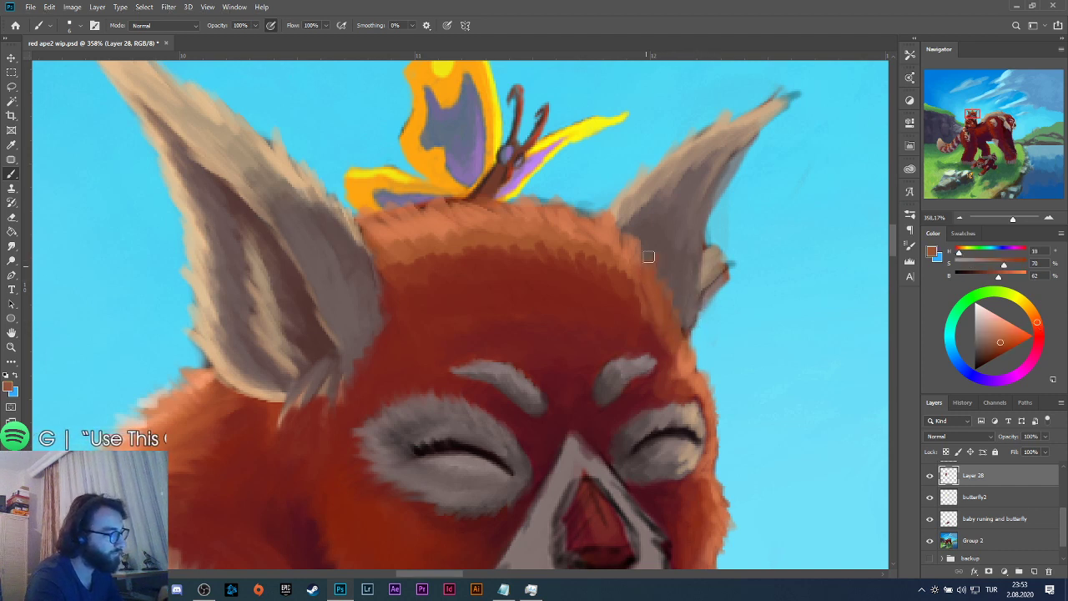
Sample the right ear's grey-brown for touch-ups, and erase stray sketch marks around its tip and outer tuft with a smaller eraser.
left_click(686, 229, "alt")
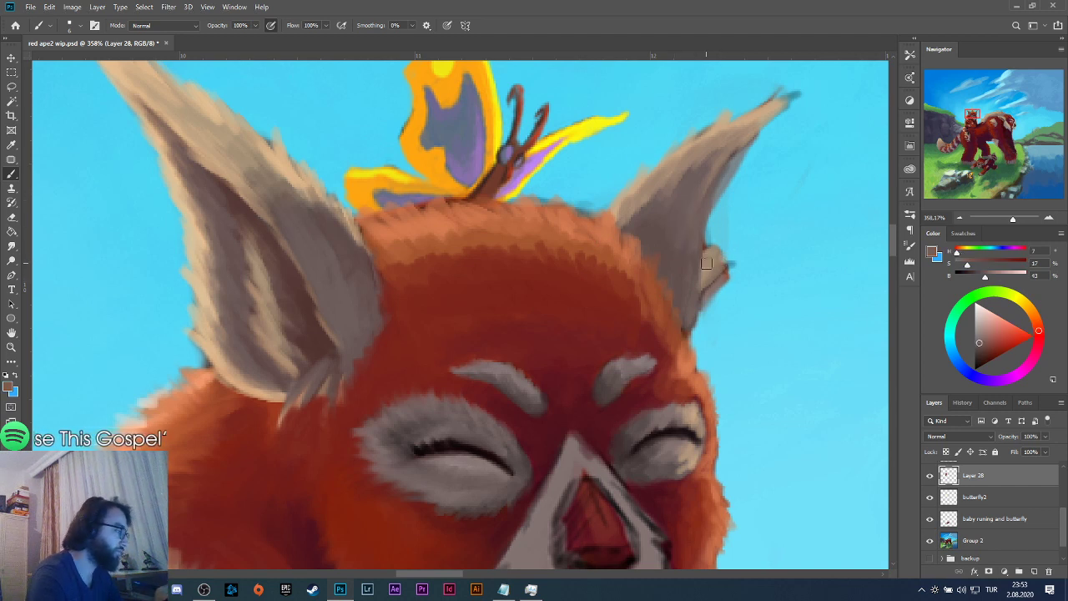
key("e")
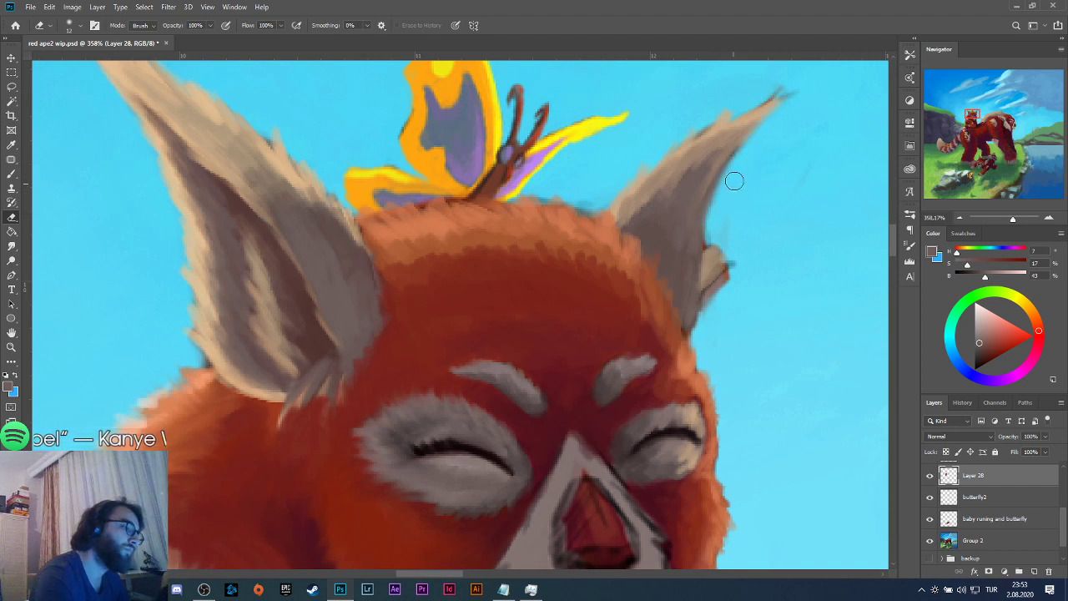
left_click(70, 26)
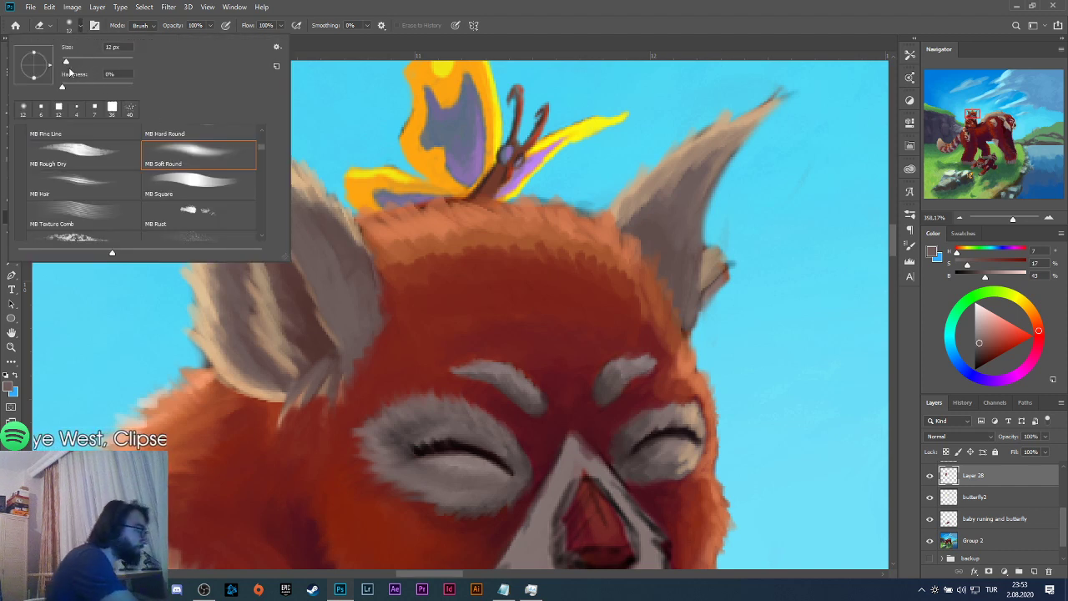
left_click_drag(67, 65, 65, 67)
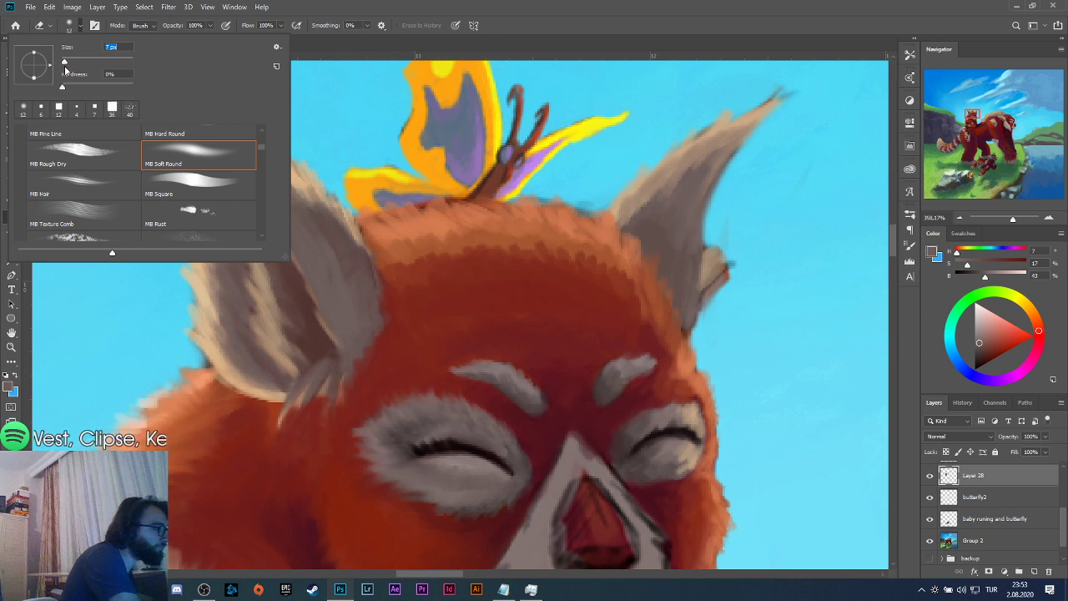
left_click(765, 111)
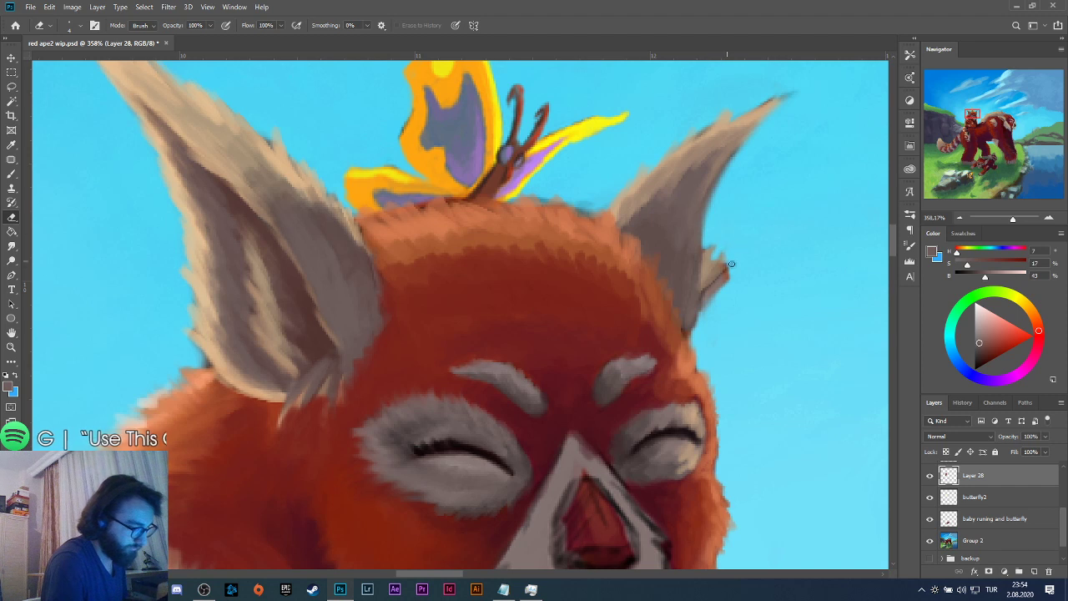
left_click_drag(730, 264, 699, 311)
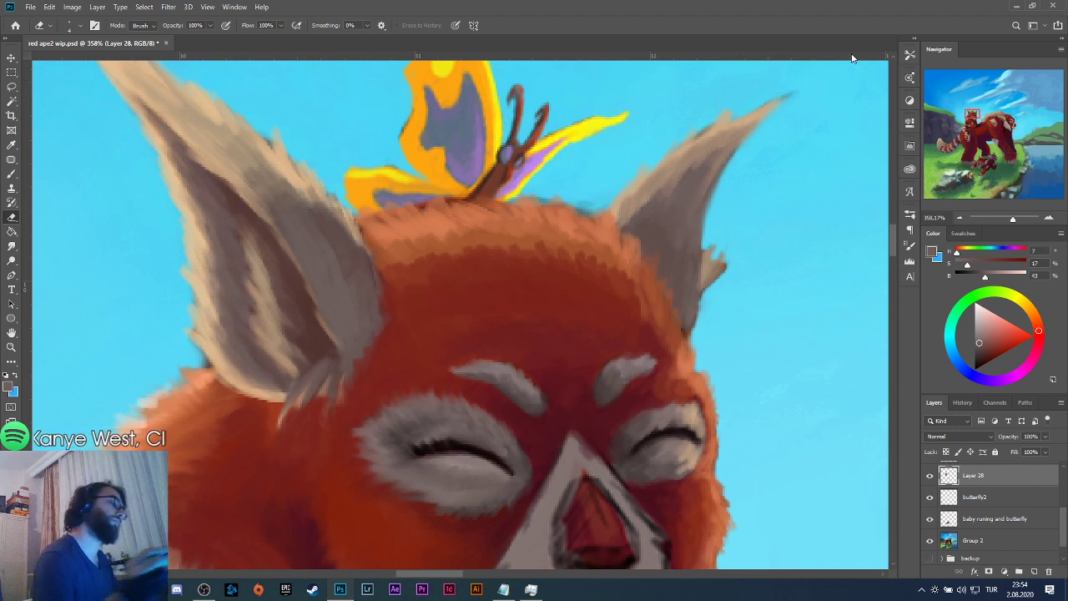
Blend the edge below the right ear and the crown with sampled orange-browns and dark reds.
scroll(734, 238, "down", 5)
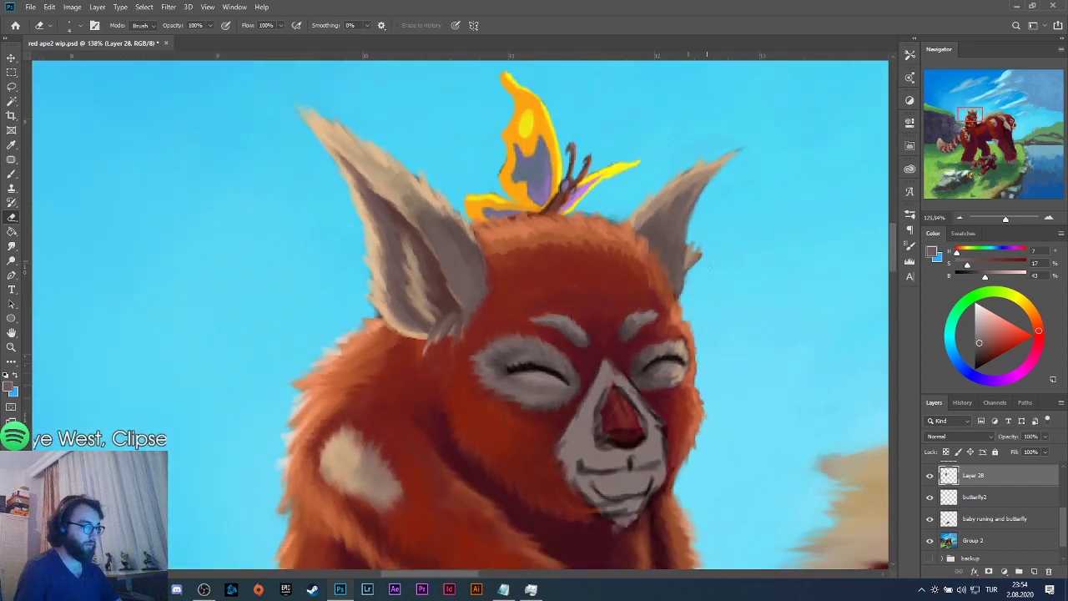
scroll(710, 267, "down", 2)
scroll(745, 336, "up", 3)
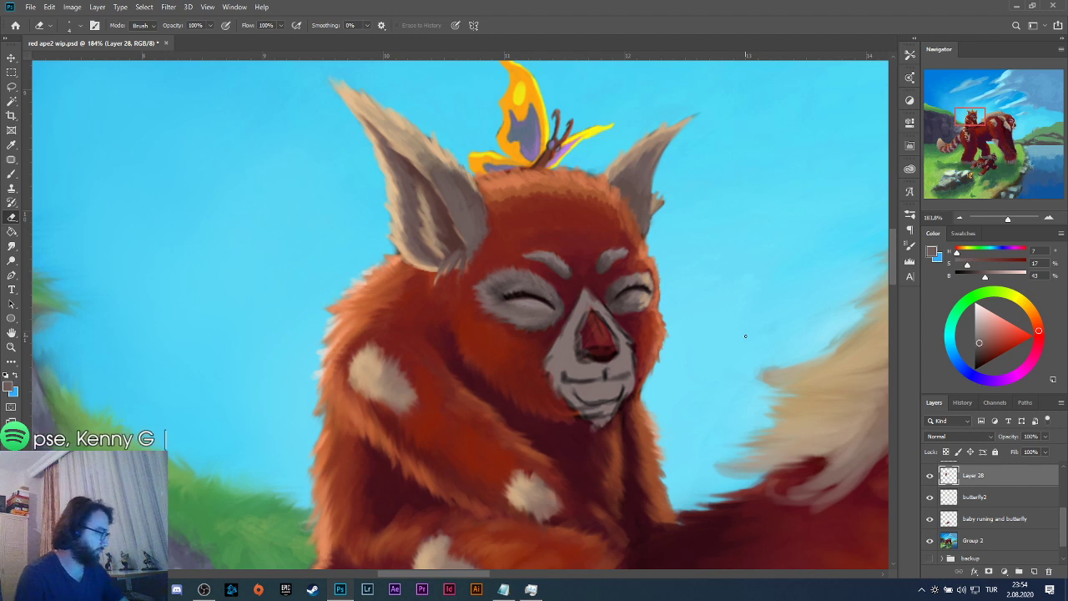
key("b")
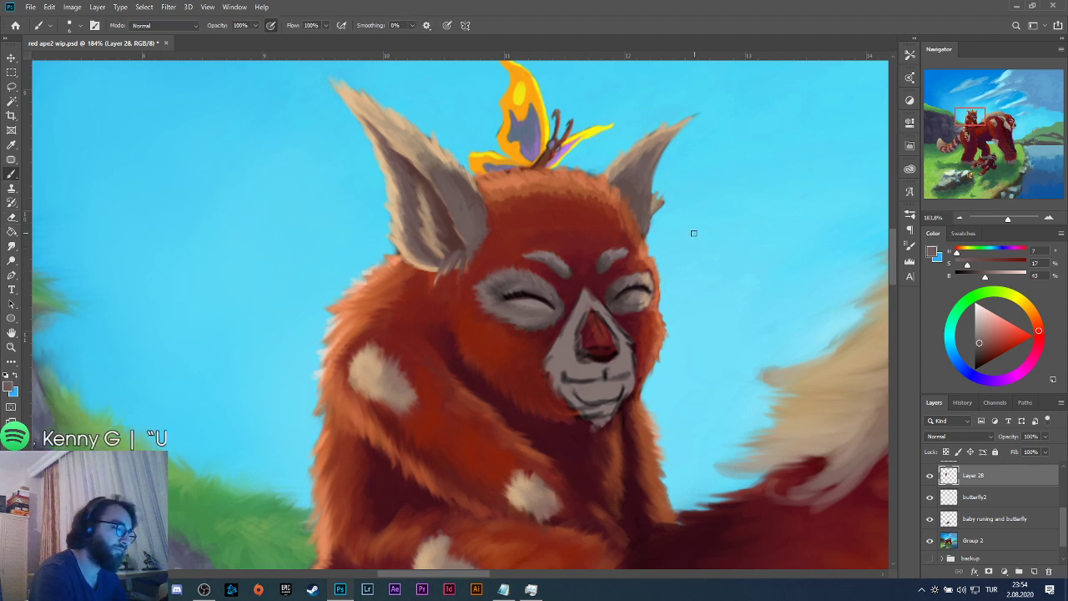
left_click(640, 235, "alt")
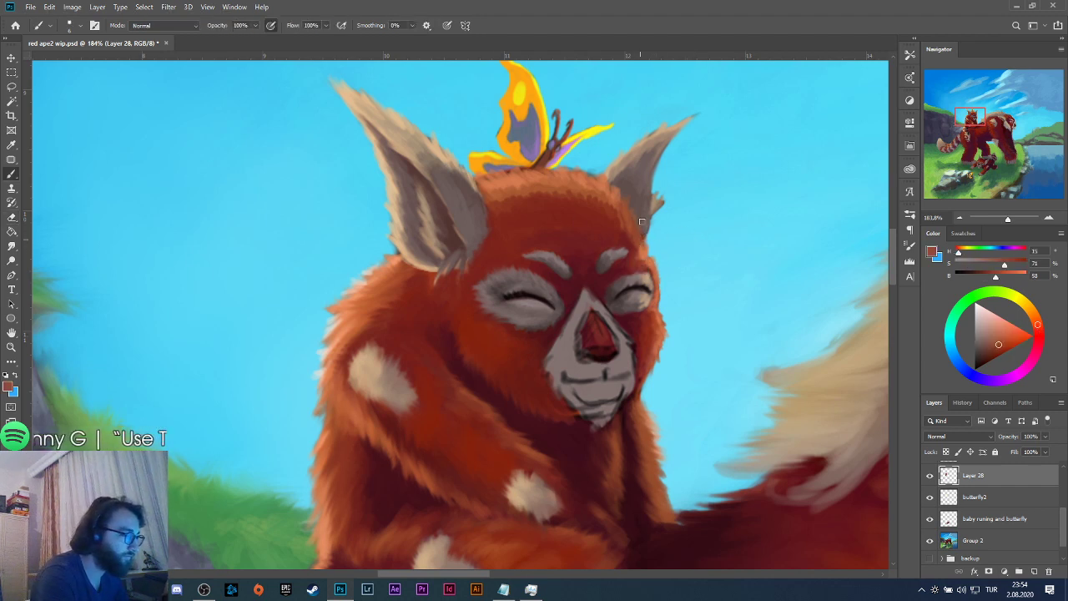
left_click(632, 253, "alt")
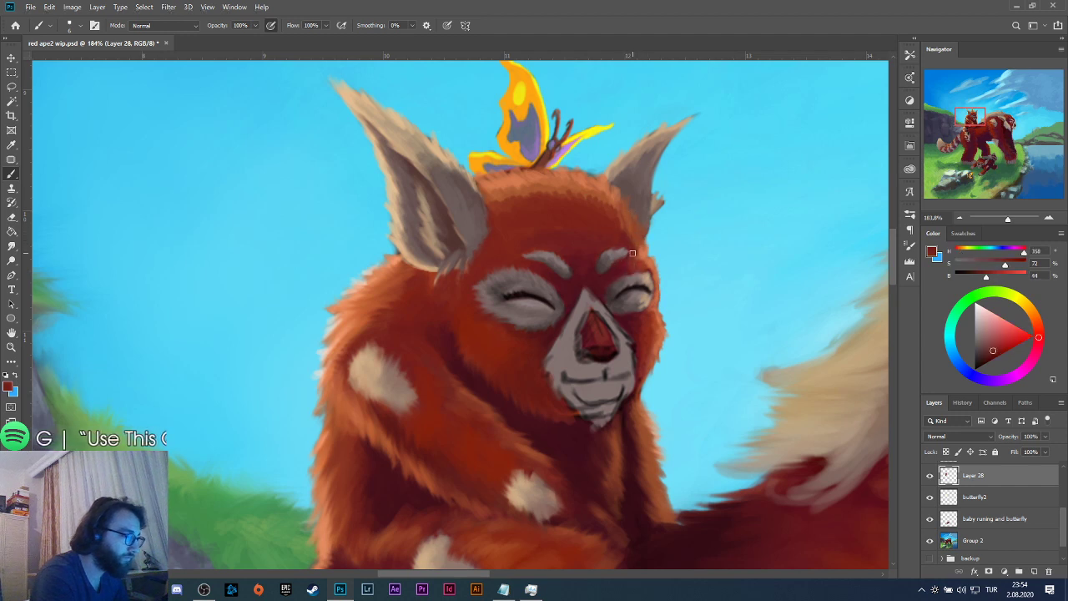
left_click(606, 202, "alt")
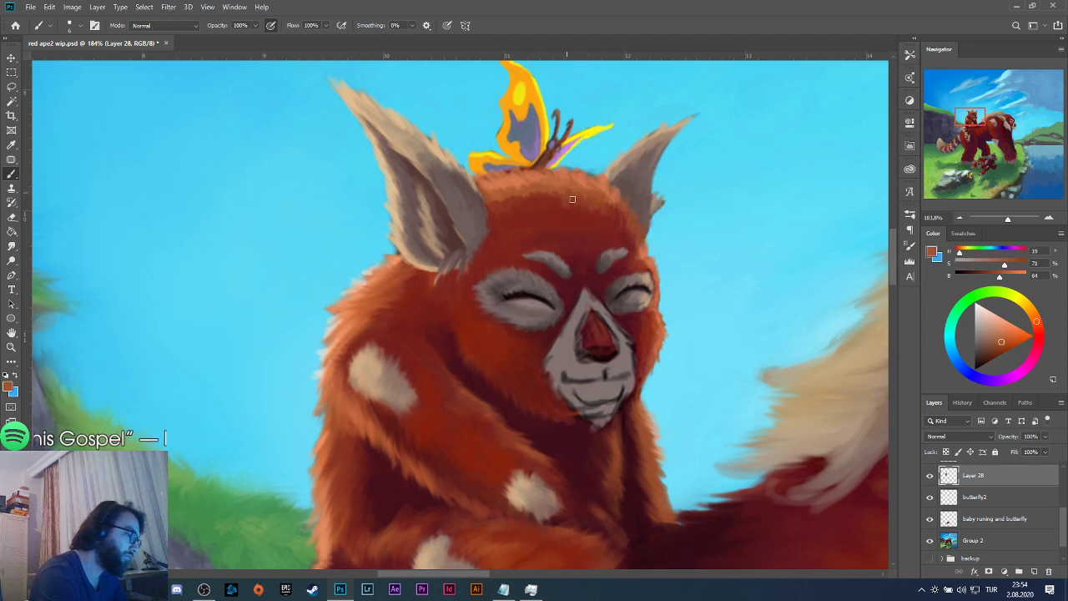
left_click(503, 194, "alt")
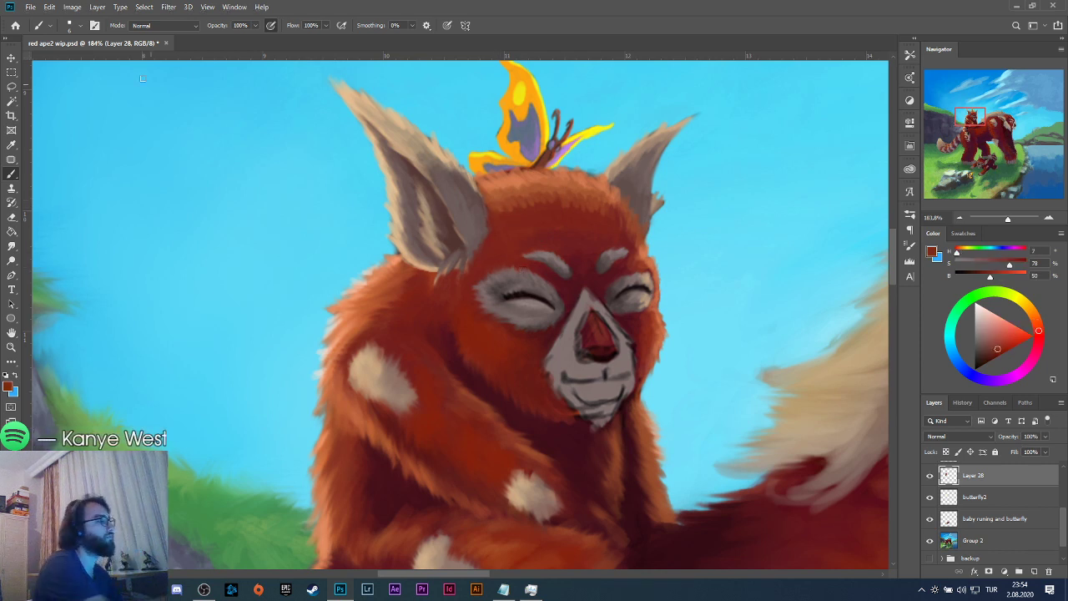
Smooth the forehead into a gradient from orange crown to dark red brow with a 31 px square brush and sampled colours.
left_click(79, 25)
left_click_drag(70, 67, 73, 65)
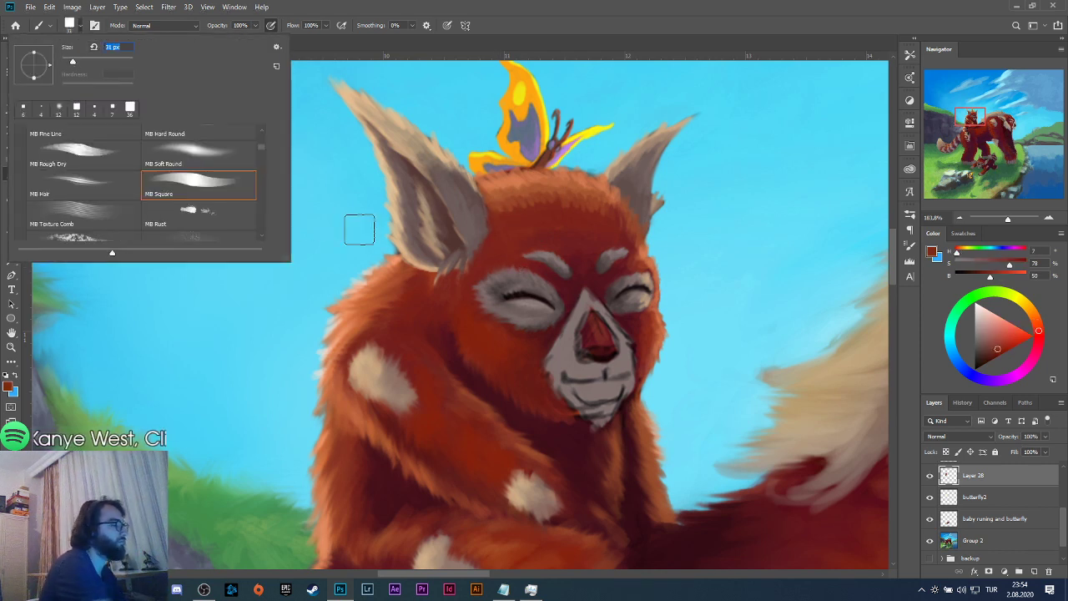
key("Return")
left_click(528, 200, "alt")
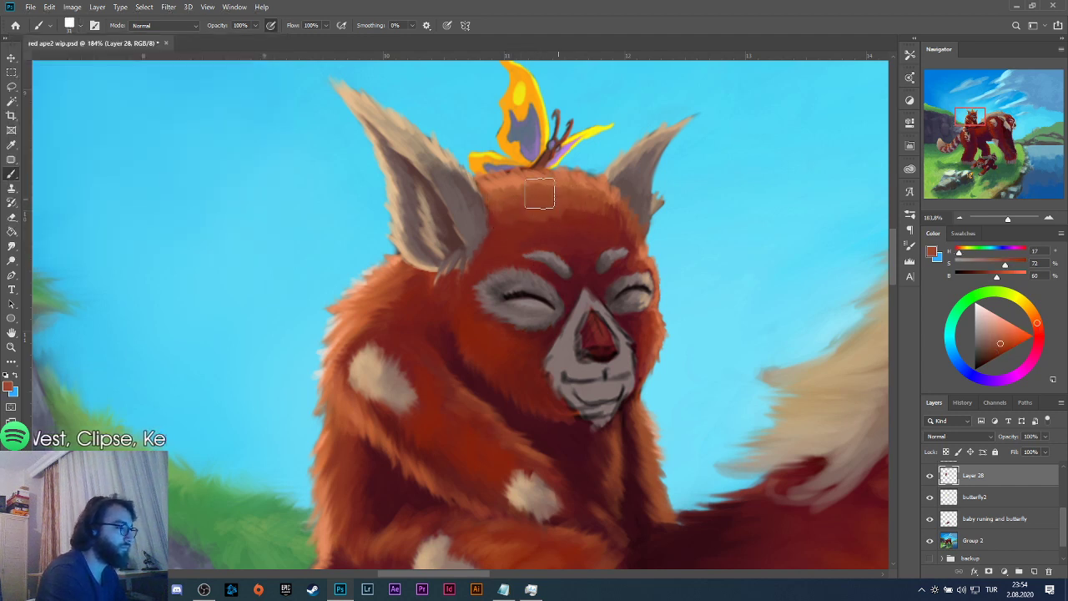
left_click(502, 201, "alt")
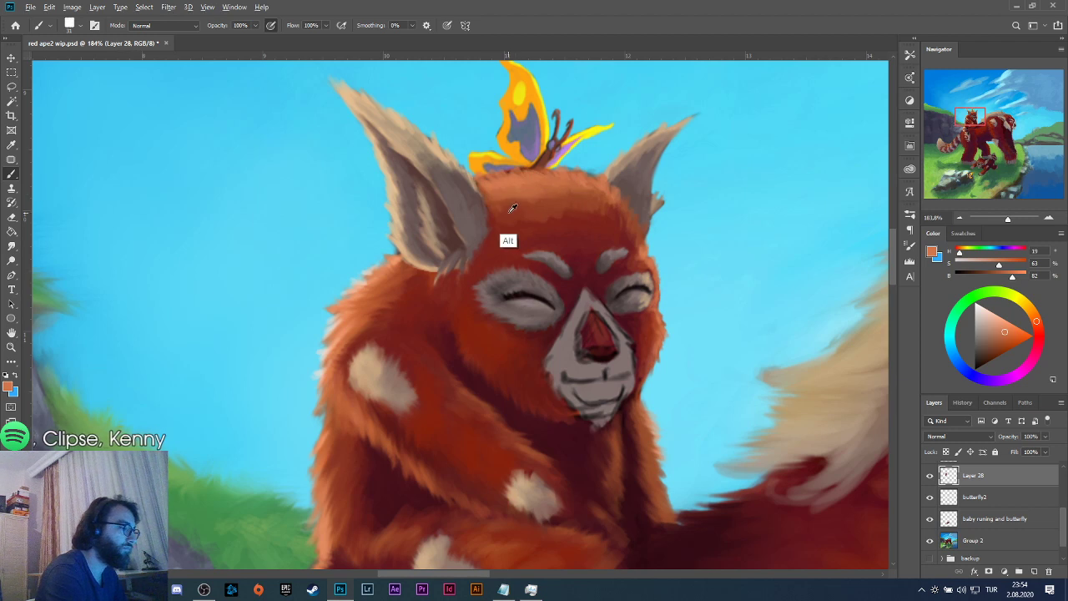
left_click(502, 208, "alt")
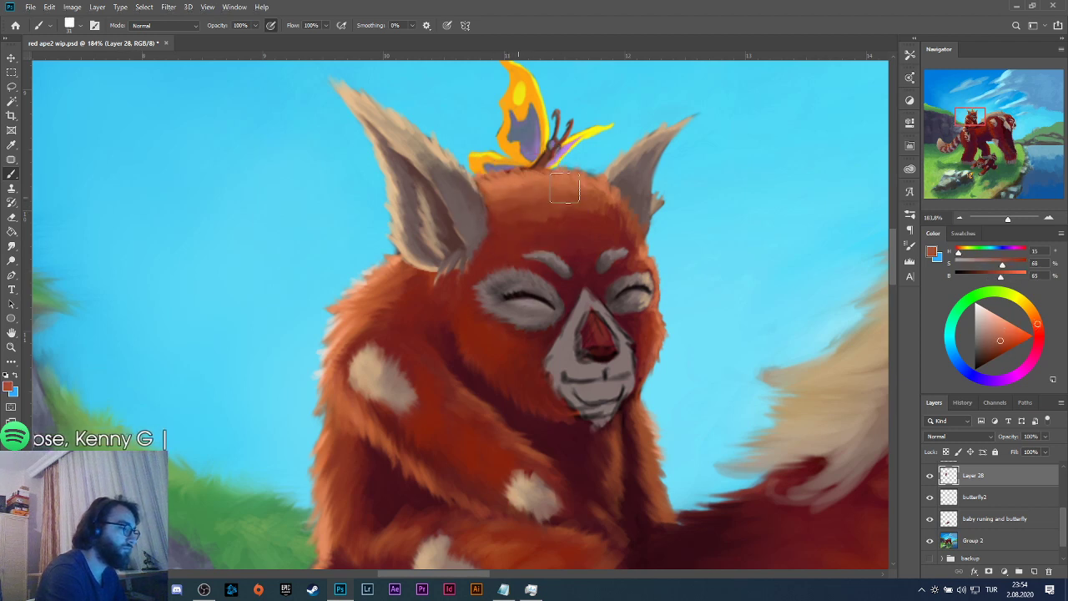
left_click(515, 246, "alt")
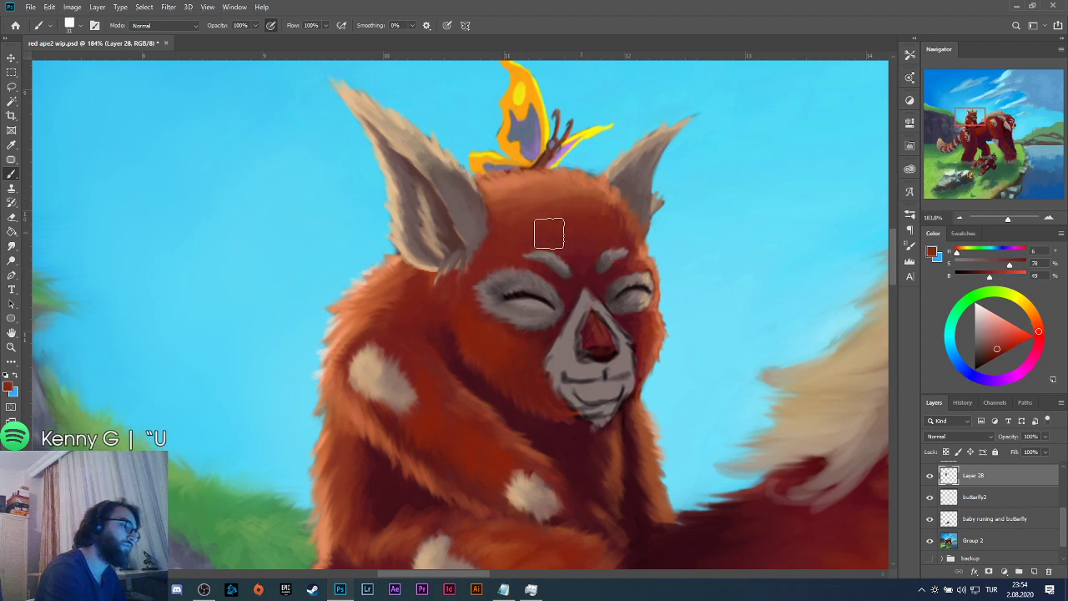
left_click(516, 212, "alt")
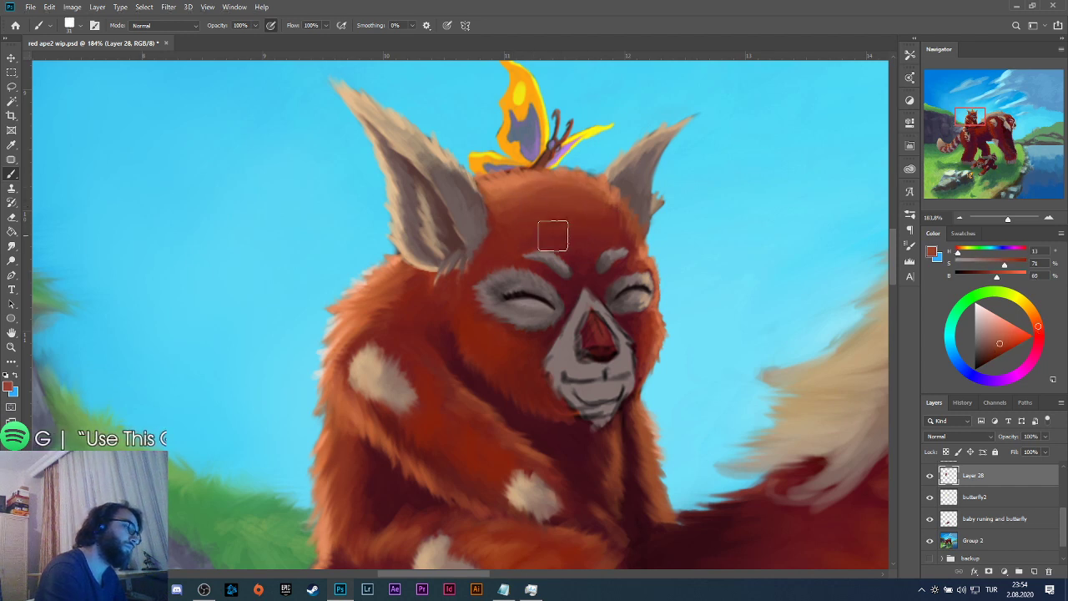
left_click(519, 237, "alt")
left_click(582, 252, "alt")
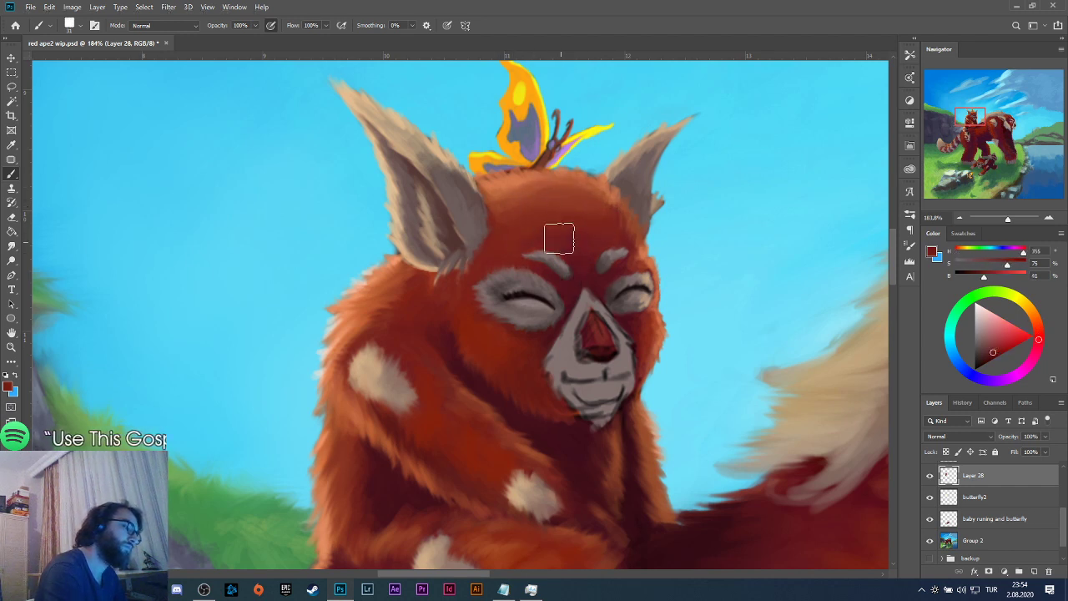
Paint sampled greys over the dark outlines beside the small creature's nose bridge with a 6 px square brush.
scroll(699, 161, "down", 8)
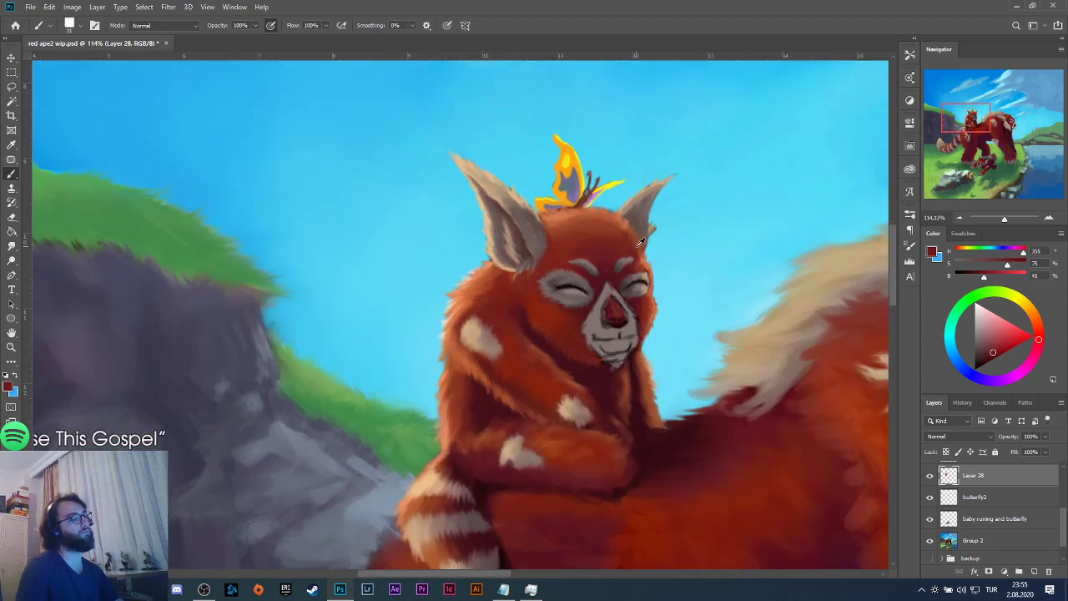
scroll(679, 255, "up", 3)
scroll(621, 248, "up", 5)
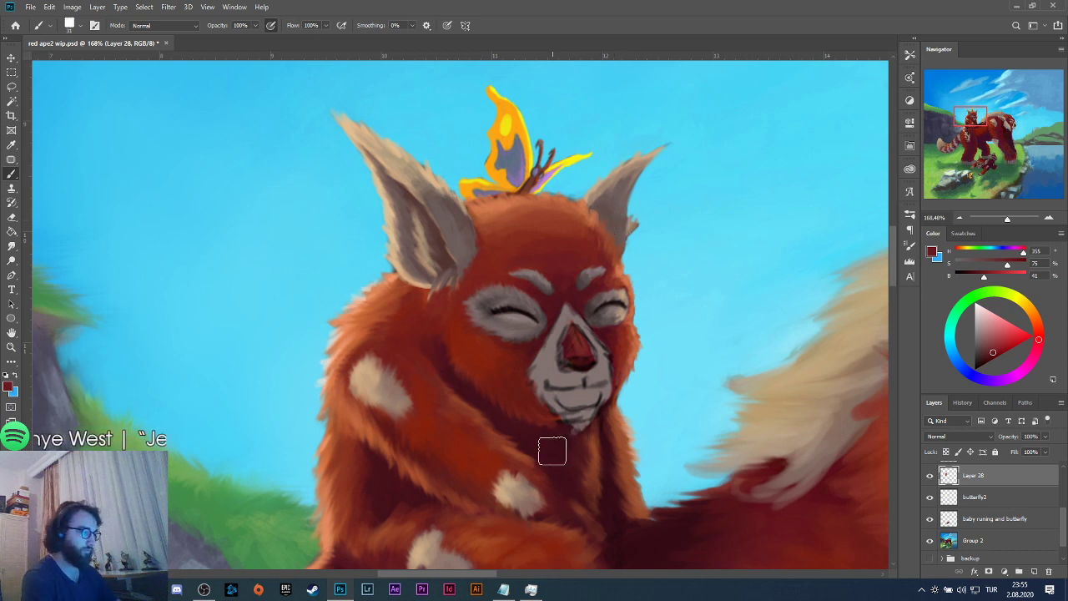
left_click(69, 25)
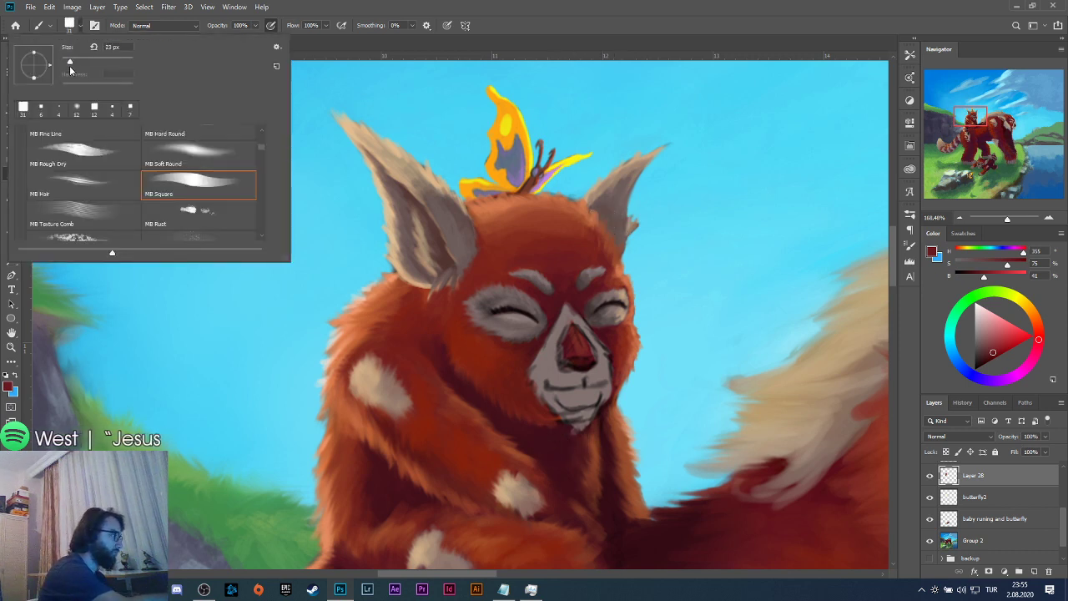
left_click_drag(69, 71, 68, 79)
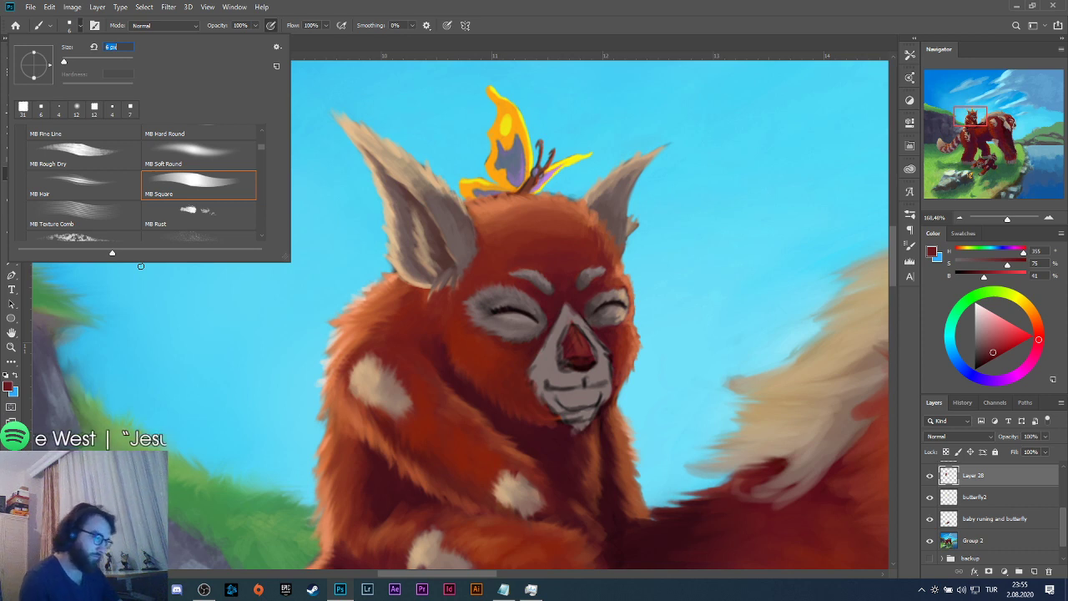
left_click(543, 348)
left_click(547, 349, "alt")
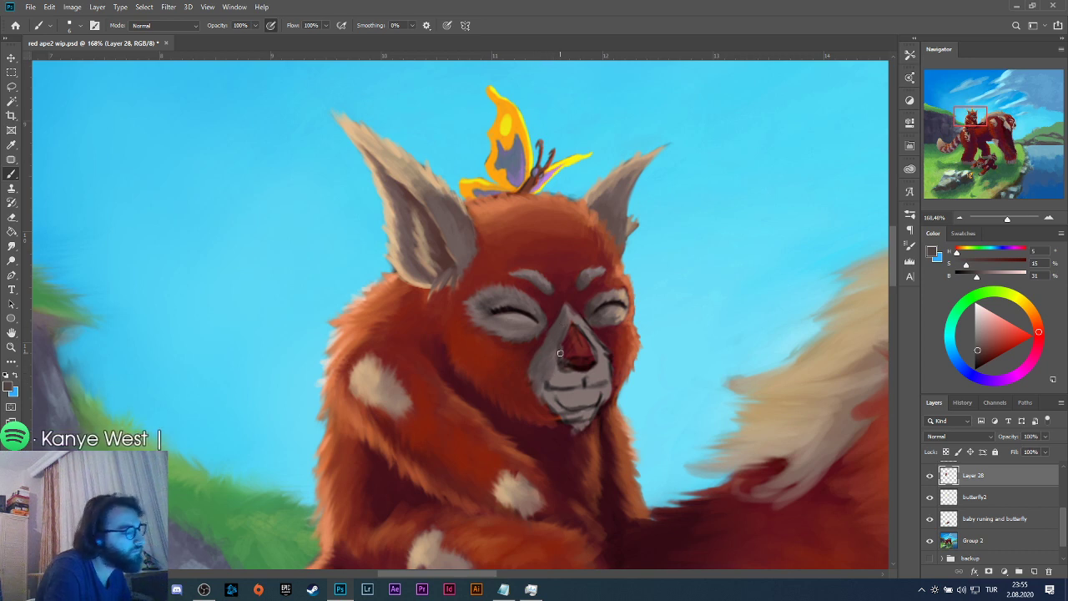
left_click(515, 328, "alt")
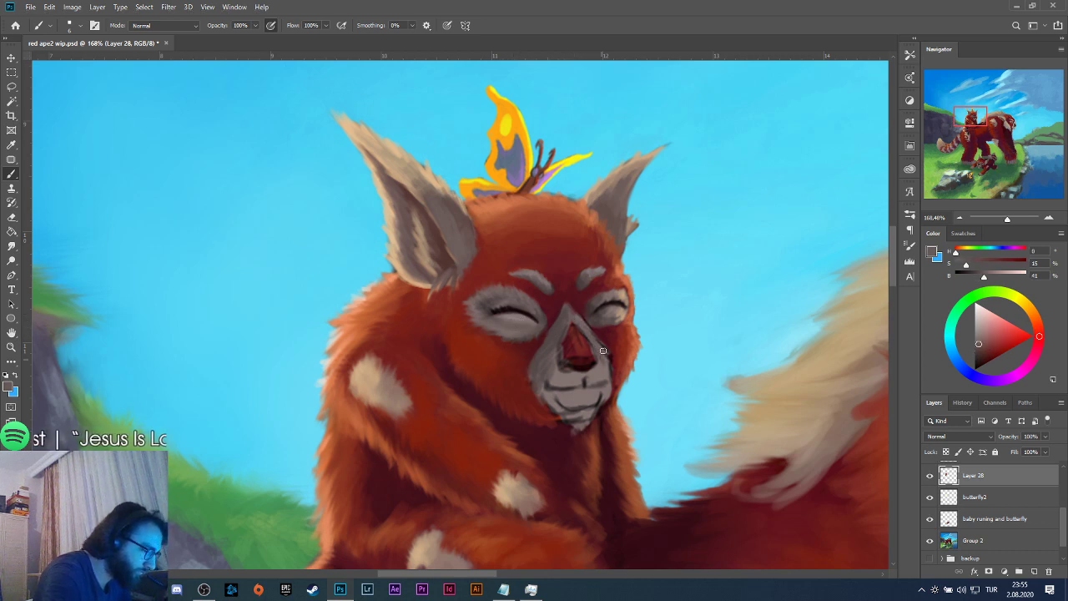
left_click(526, 345, "alt")
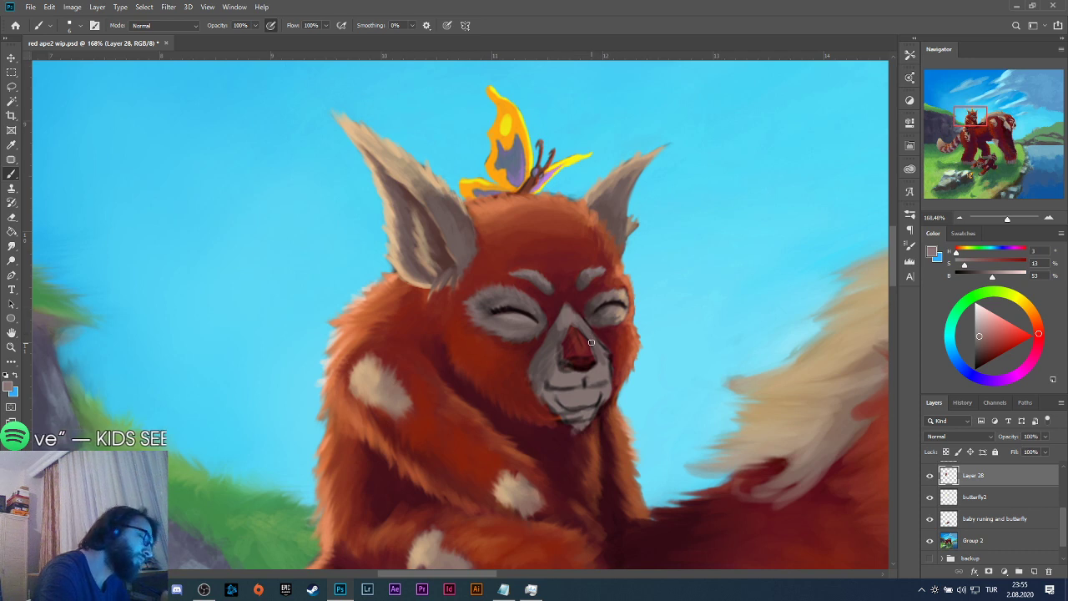
Repaint the muzzle, mouth and chin in sampled dark and mid greys, softening the black sketch lines.
left_click(553, 400, "alt")
left_click_drag(553, 400, 552, 377)
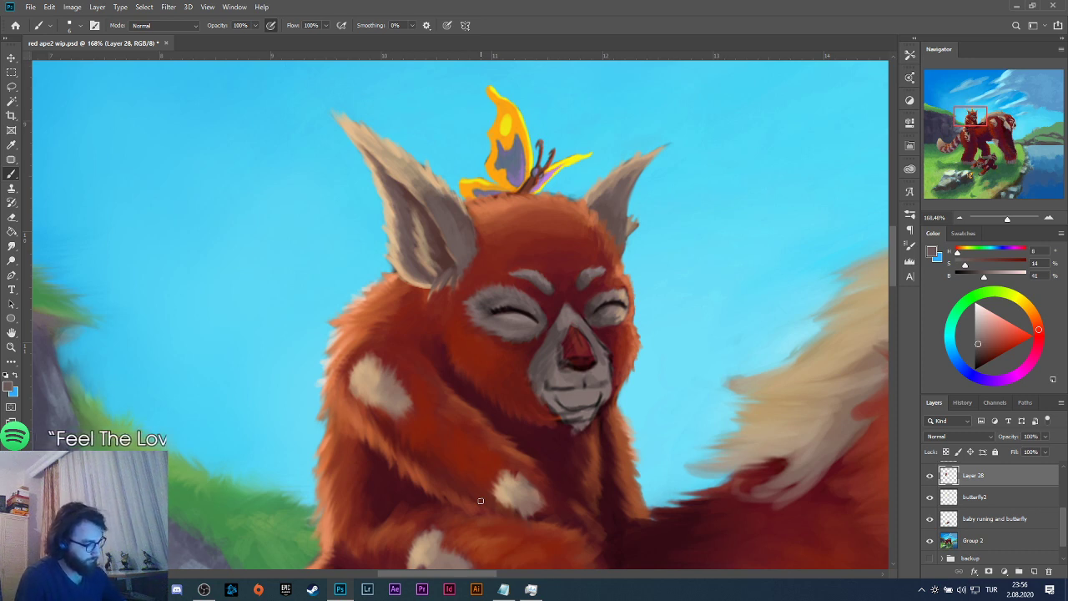
left_click(554, 381, "alt")
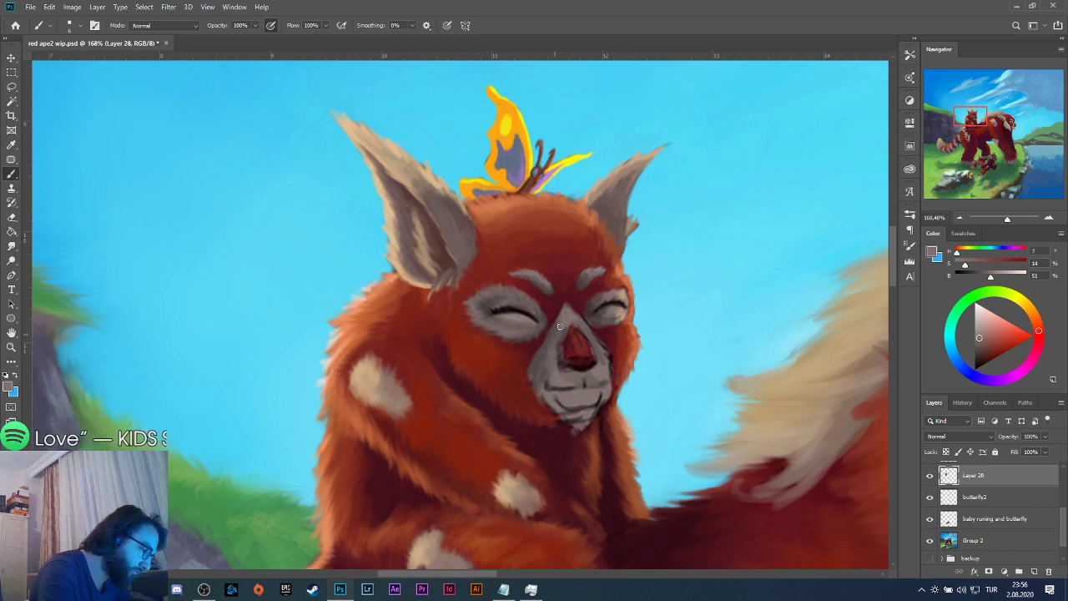
left_click(540, 359, "alt")
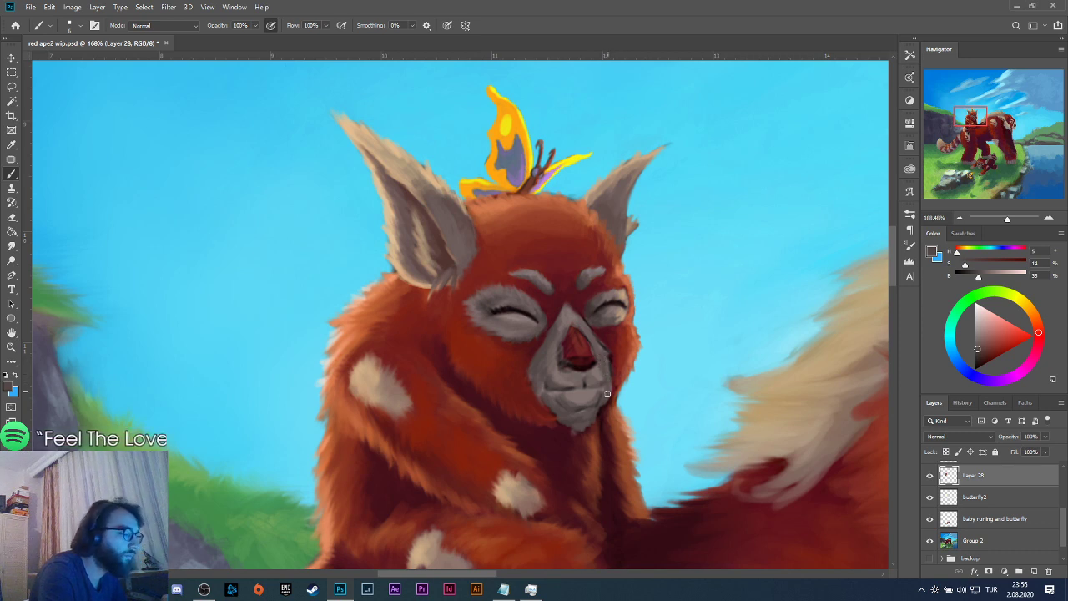
left_click(595, 400, "alt")
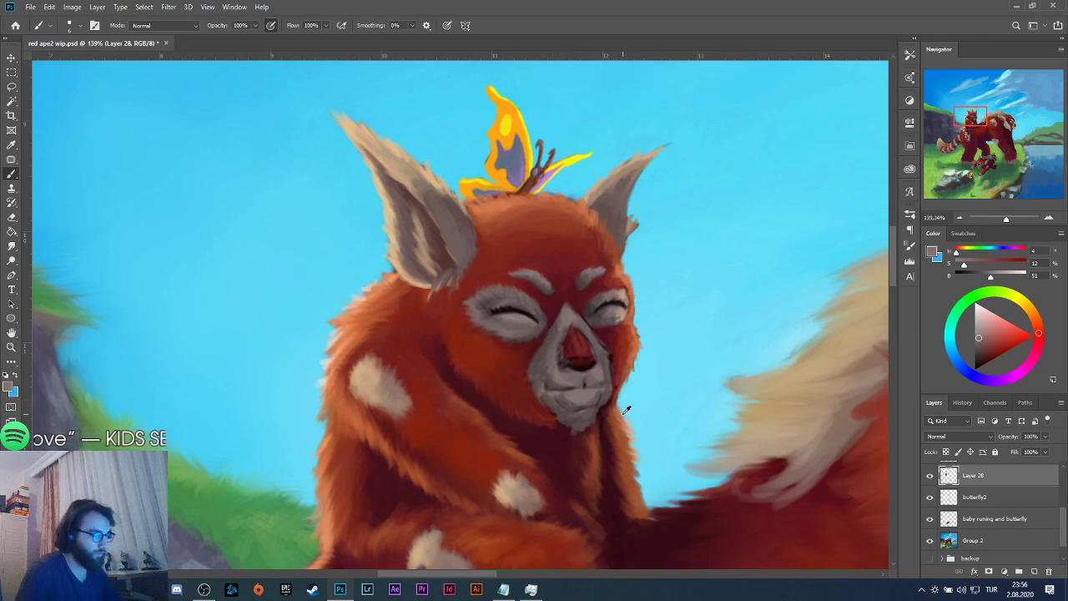
Sample the dark brown of the large ape's nose and fill the small creature's red nose with it.
scroll(584, 417, "down", 5)
scroll(806, 432, "up", 4)
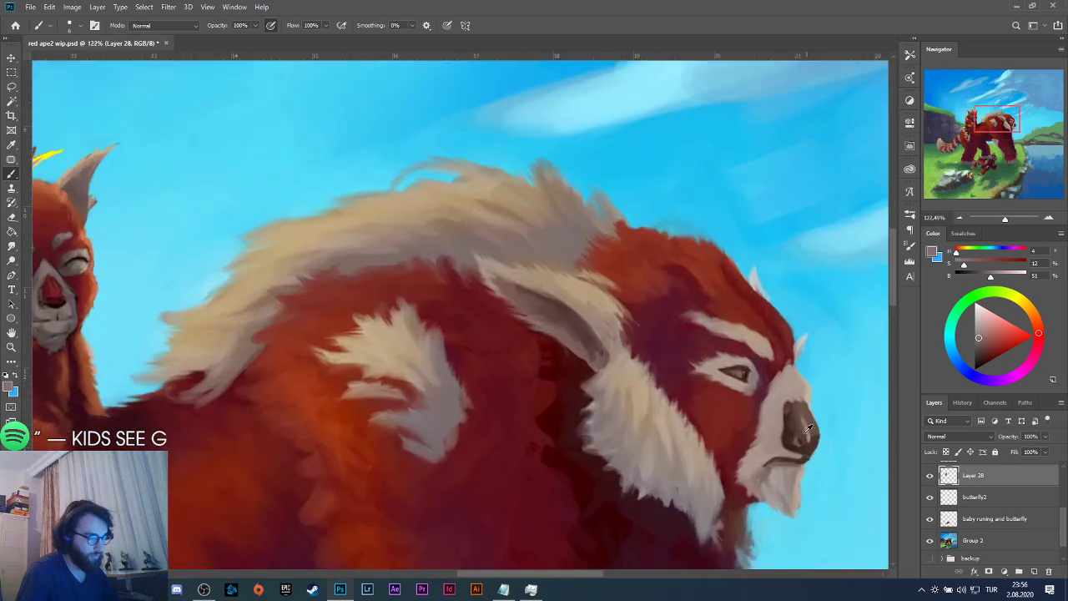
scroll(806, 432, "down", 3)
scroll(792, 432, "up", 2)
left_click(794, 427, "alt")
scroll(751, 429, "down", 3)
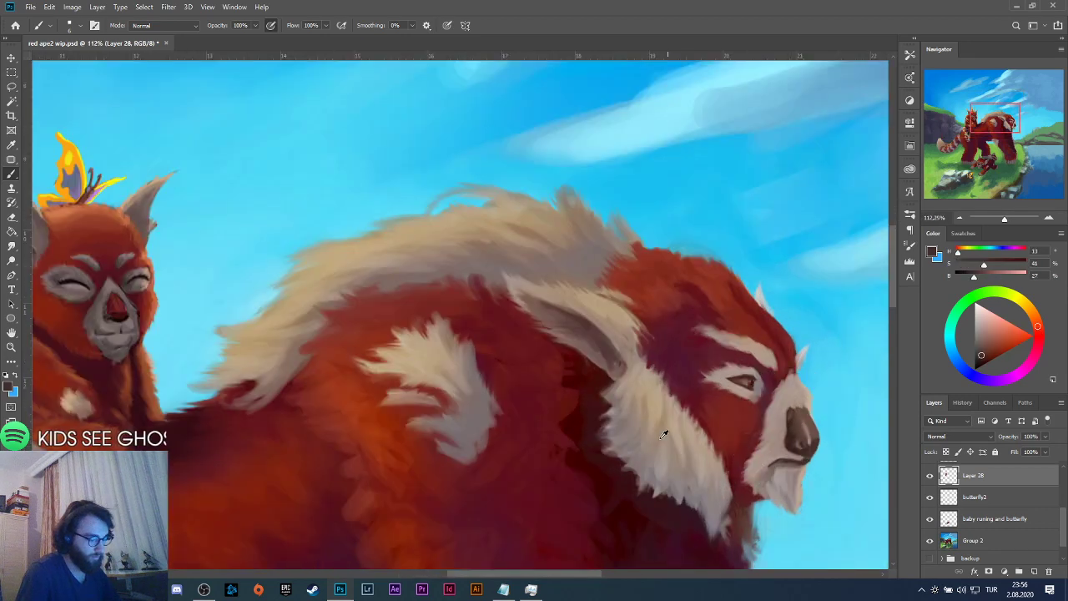
scroll(428, 288, "up", 5)
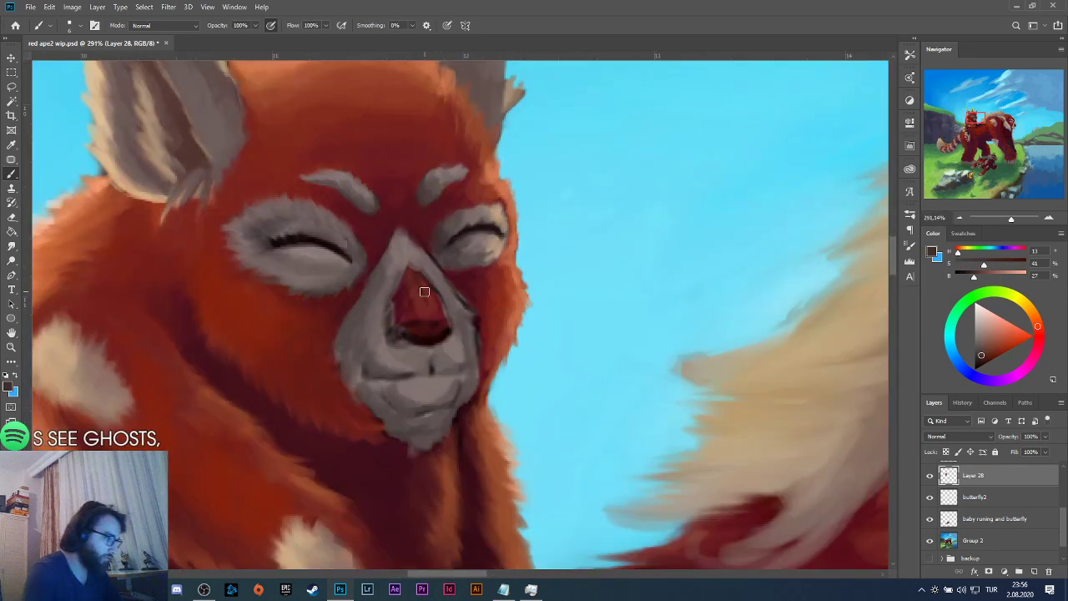
mouse_move(396, 294)
left_mouse_down()
mouse_move(393, 312)
mouse_move(410, 306)
left_mouse_up()
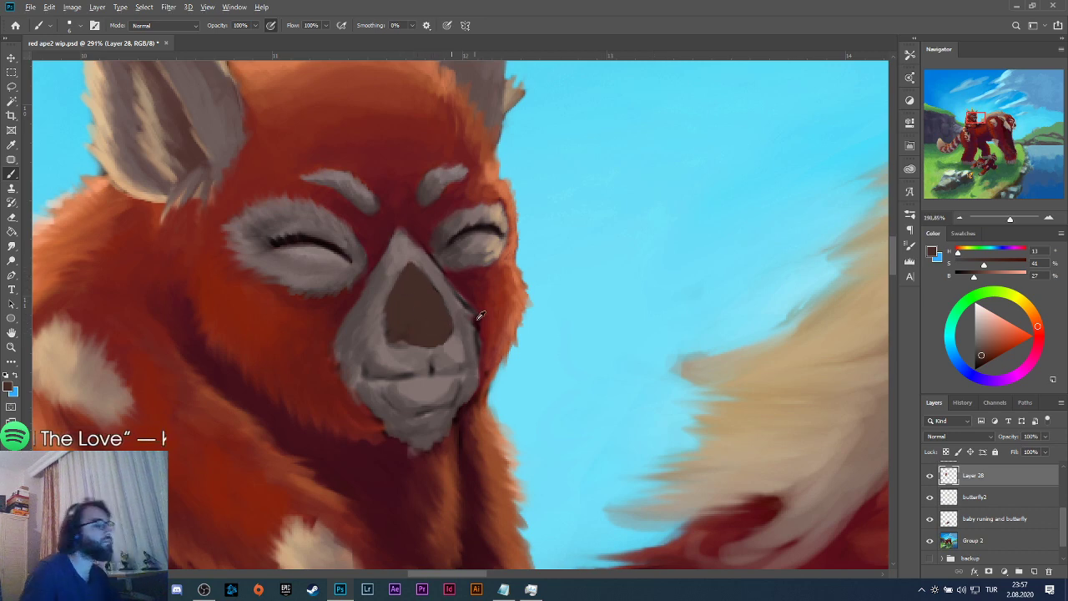
Sample a lighter brown from the large ape's nose and paint it over the small creature's dark brown nose.
scroll(434, 323, "down", 5)
scroll(838, 373, "down", 3)
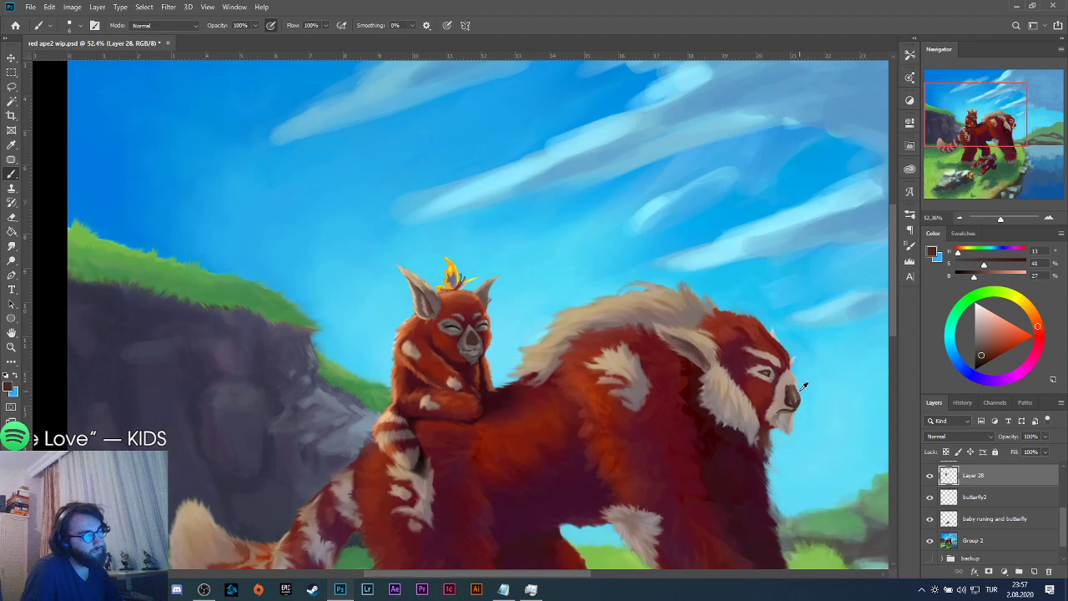
scroll(458, 325, "up", 6)
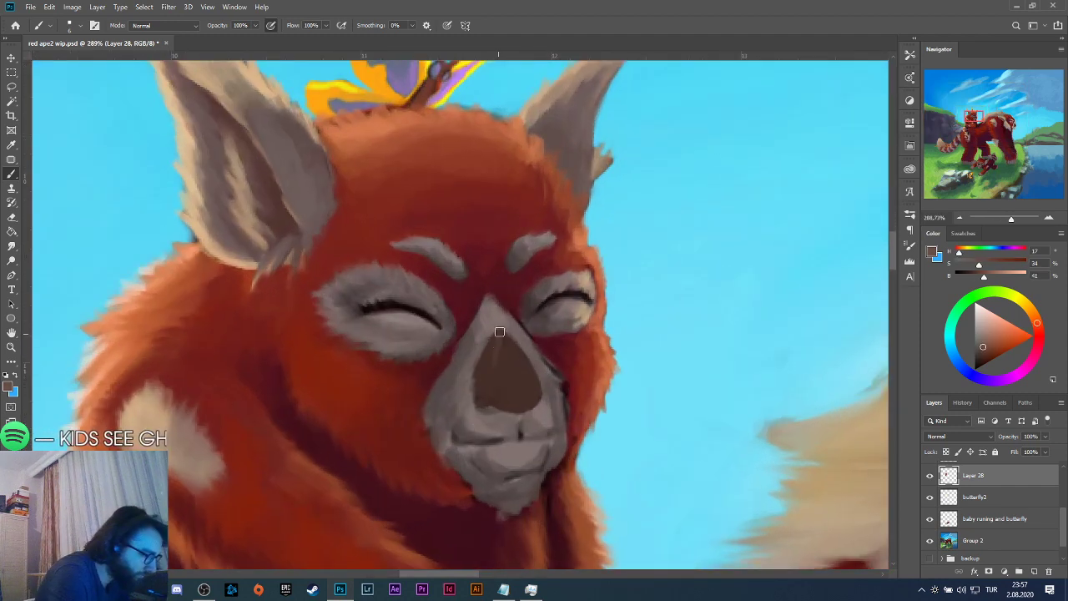
mouse_move(497, 387)
left_mouse_down()
mouse_move(506, 335)
mouse_move(522, 359)
mouse_move(502, 334)
mouse_move(532, 379)
mouse_move(531, 389)
mouse_move(499, 393)
mouse_move(493, 347)
mouse_move(488, 360)
mouse_move(512, 389)
left_mouse_up()
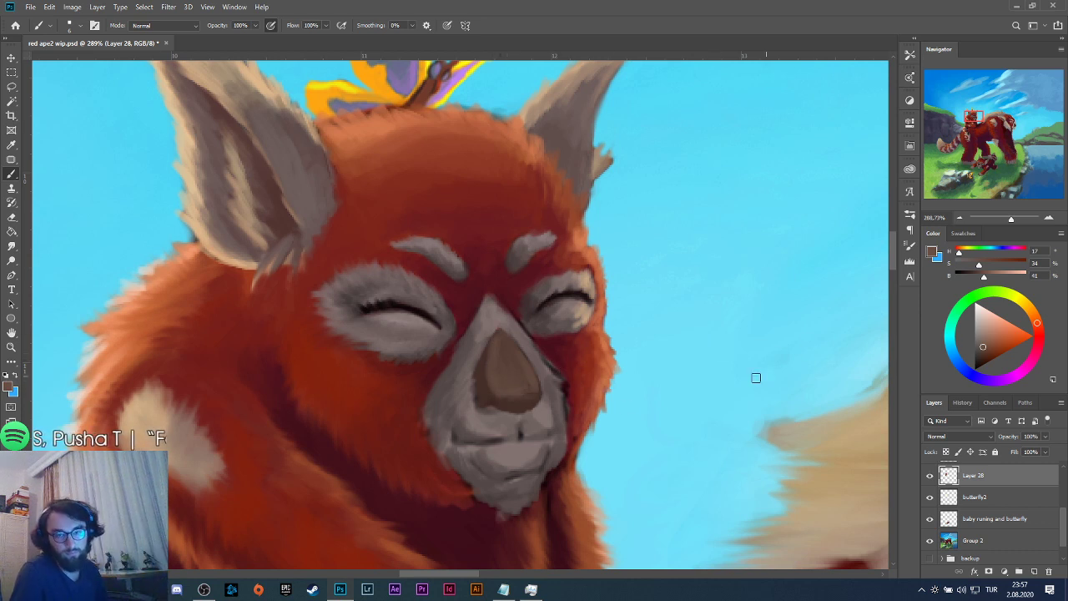
Switch to Spotify, start the "drawing stuff slow" playlist and return to the painting in Photoshop.
left_click(203, 589)
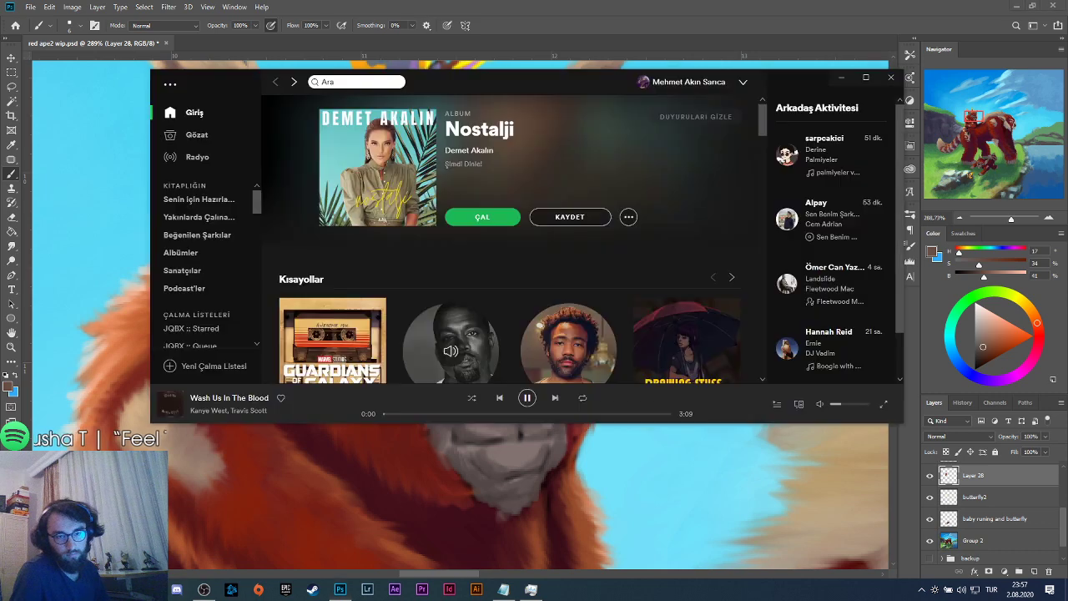
scroll(538, 339, "down", 3)
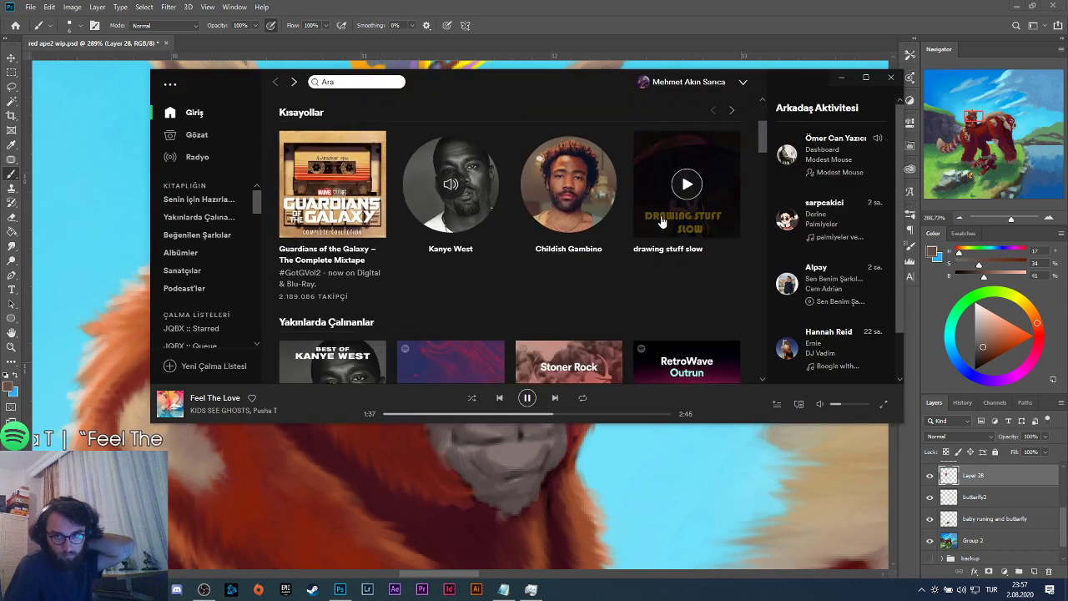
left_click(686, 185)
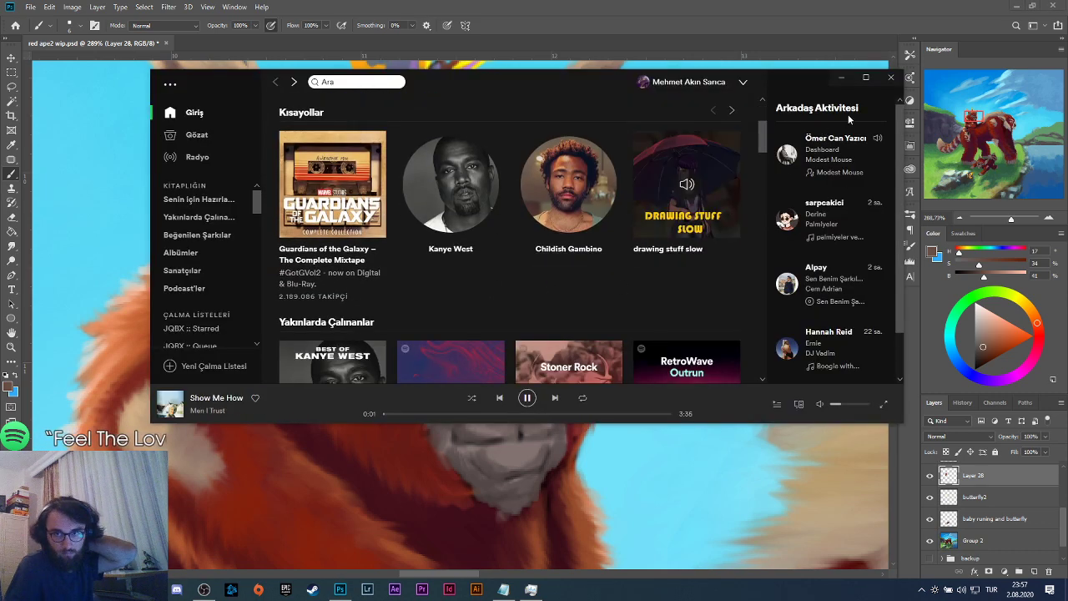
left_click(842, 79)
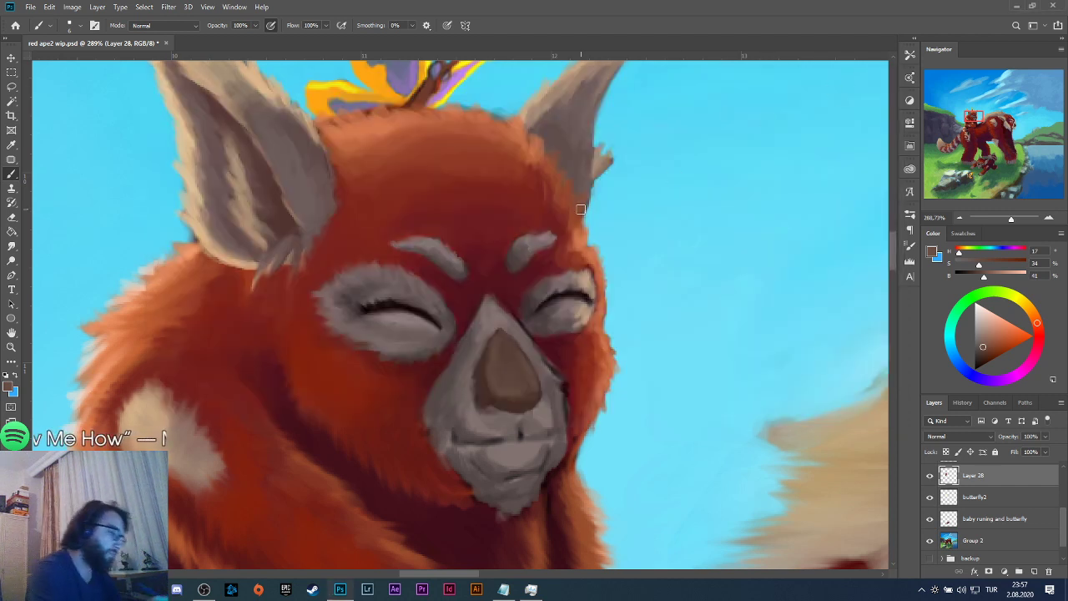
Sample the near-black of the small creature's closed eyelid line as the brush colour for its nose.
key("alt")
left_click(423, 305, "alt")
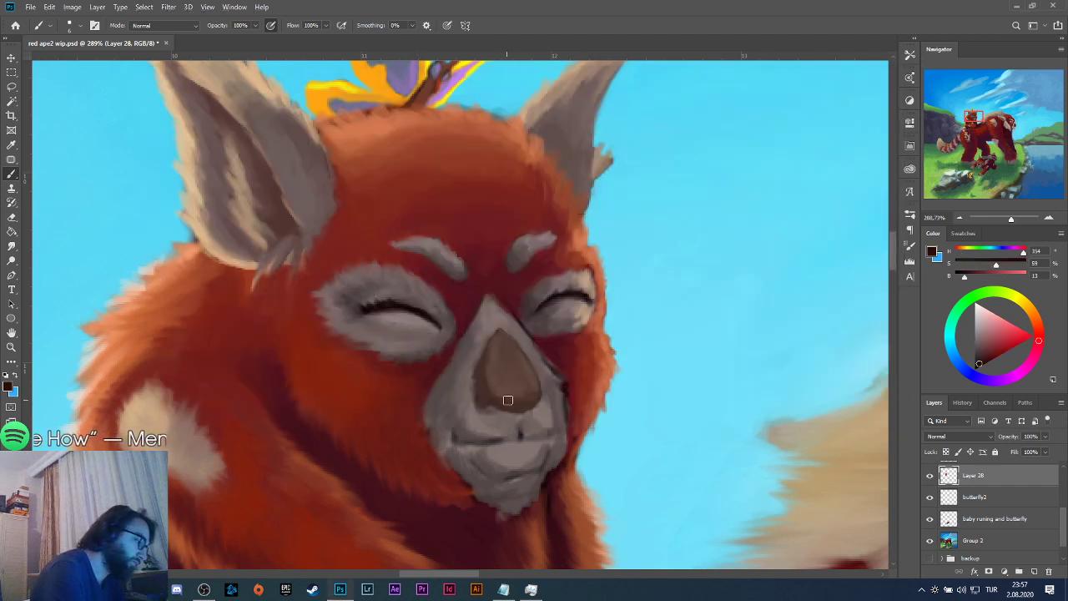
Shade the small ape's nose with browns sampled from it and touch up the crease beneath it in dark brown.
mouse_move(495, 405)
left_mouse_down()
mouse_move(531, 405)
mouse_move(517, 409)
mouse_move(509, 395)
mouse_move(475, 403)
mouse_move(515, 400)
mouse_move(495, 397)
left_mouse_up()
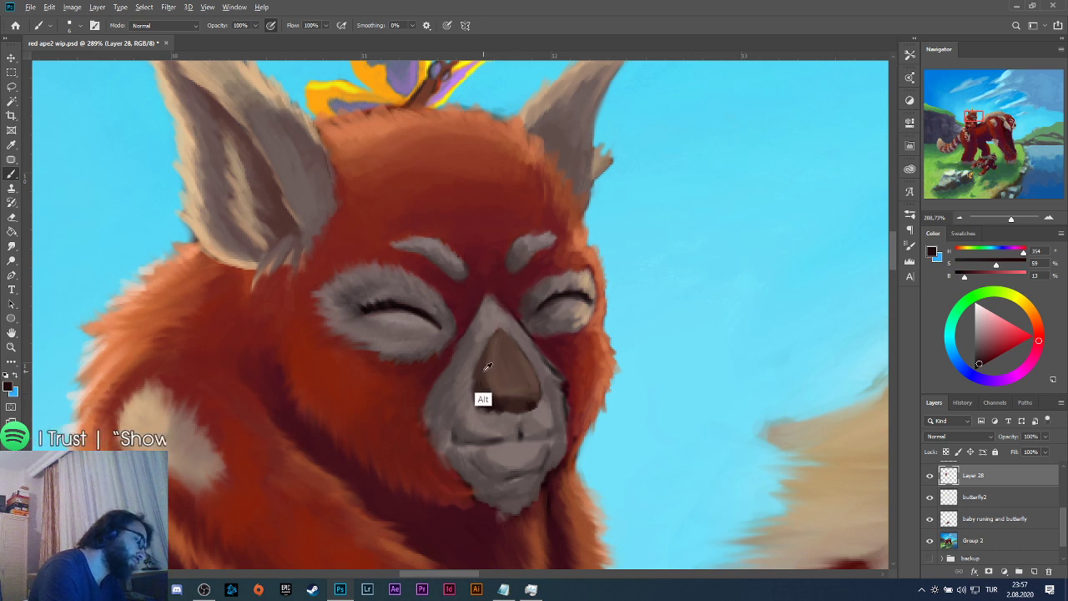
left_click(484, 392, "alt")
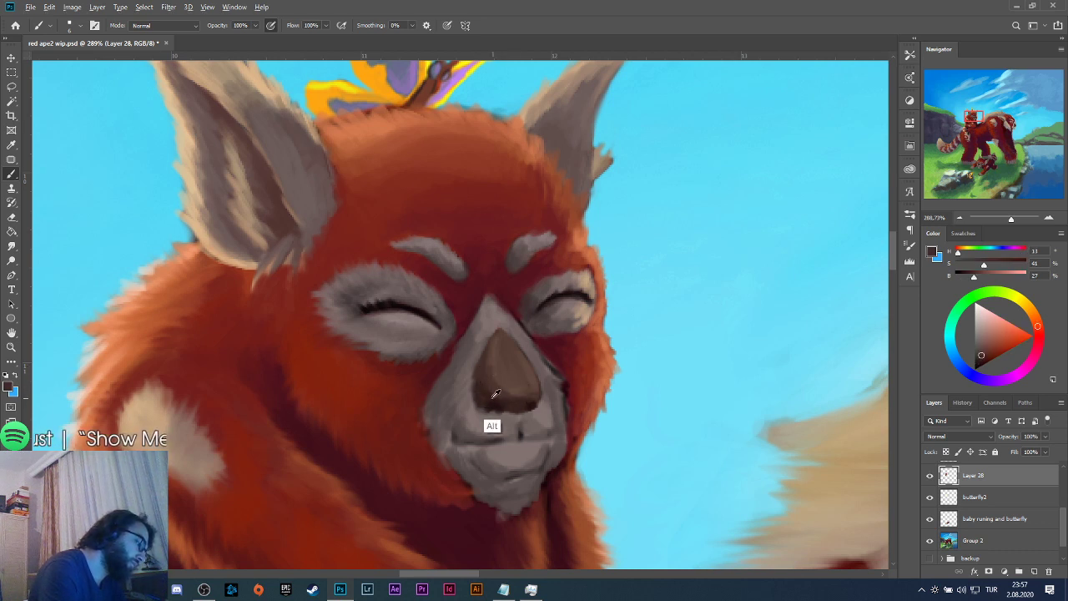
left_click(492, 424, "alt")
left_click(503, 356, "alt")
left_click(495, 346, "alt")
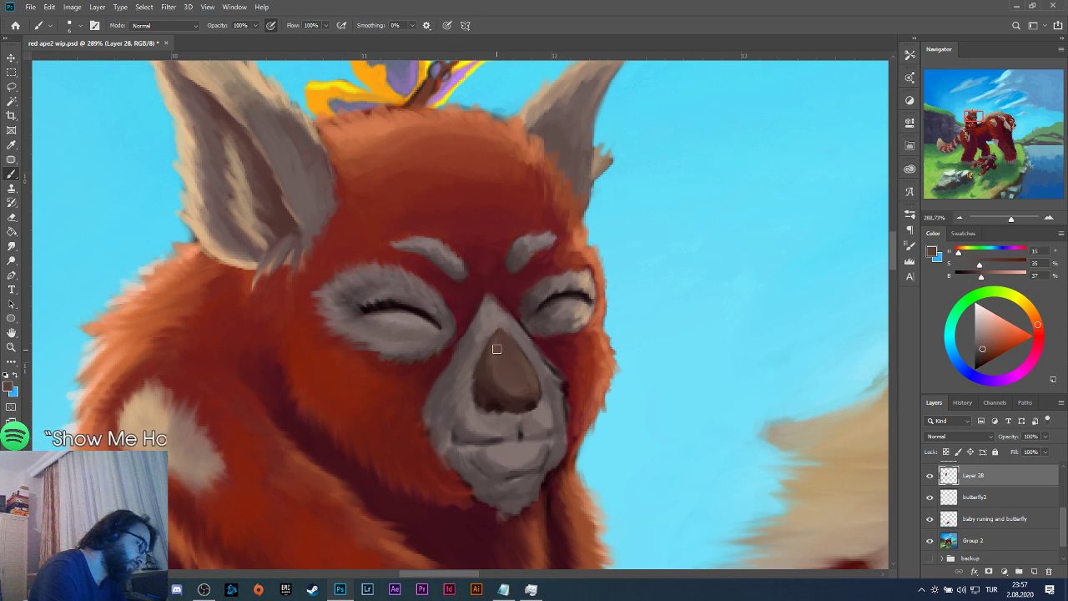
mouse_move(496, 345)
left_mouse_down()
mouse_move(503, 384)
mouse_move(536, 387)
left_mouse_up()
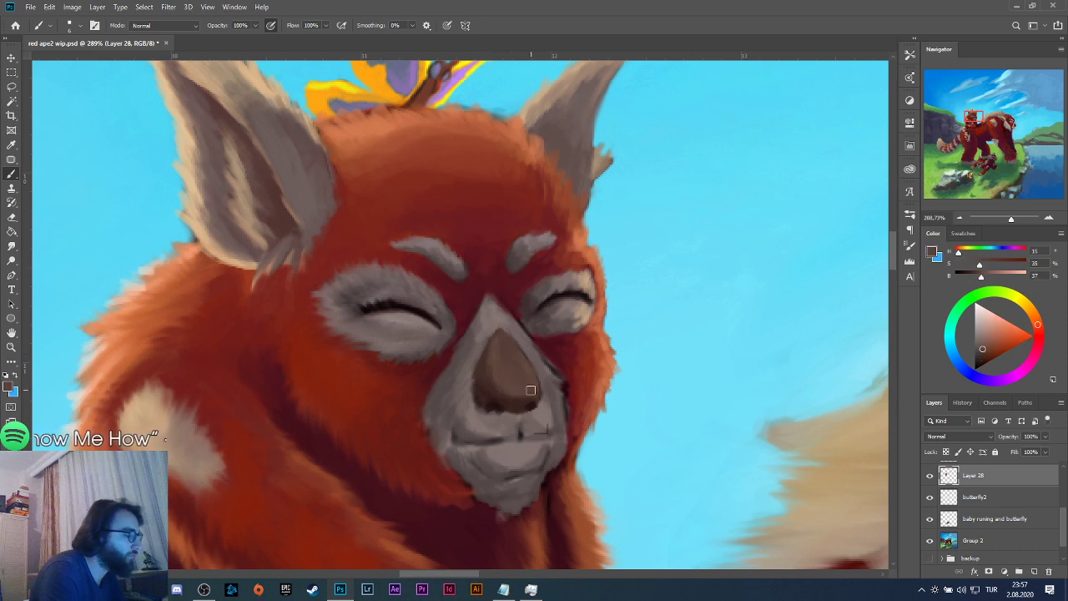
left_click(528, 397, "alt")
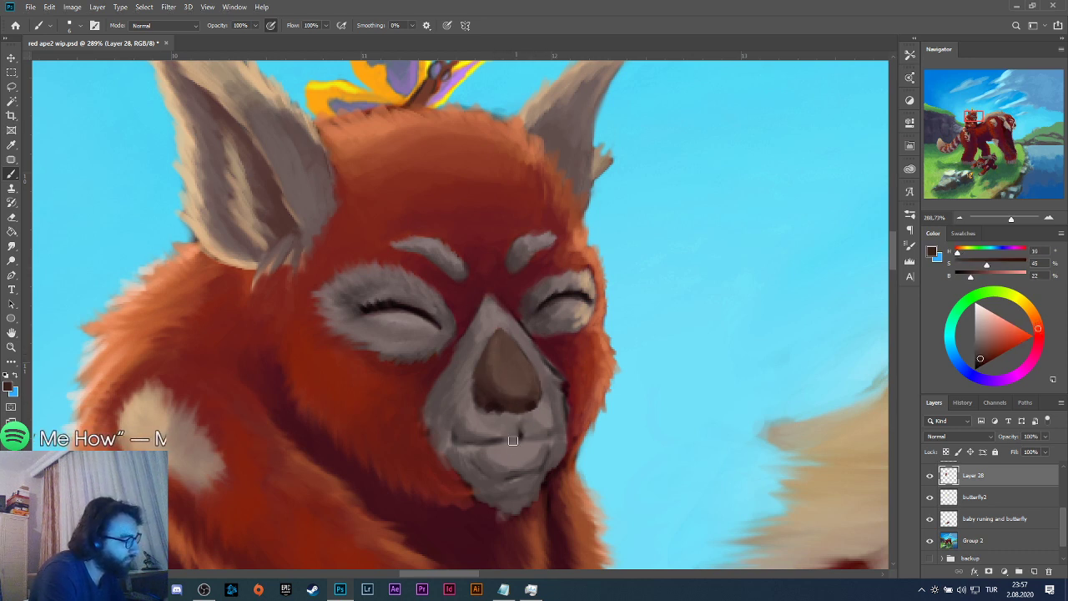
mouse_move(512, 439)
left_mouse_down()
mouse_move(540, 379)
mouse_move(536, 425)
left_mouse_up()
Soften the upper edge of the small ape's nose and the muzzle around it using sampled brown and grey tones.
scroll(534, 426, "down", 1)
scroll(517, 392, "down", 2)
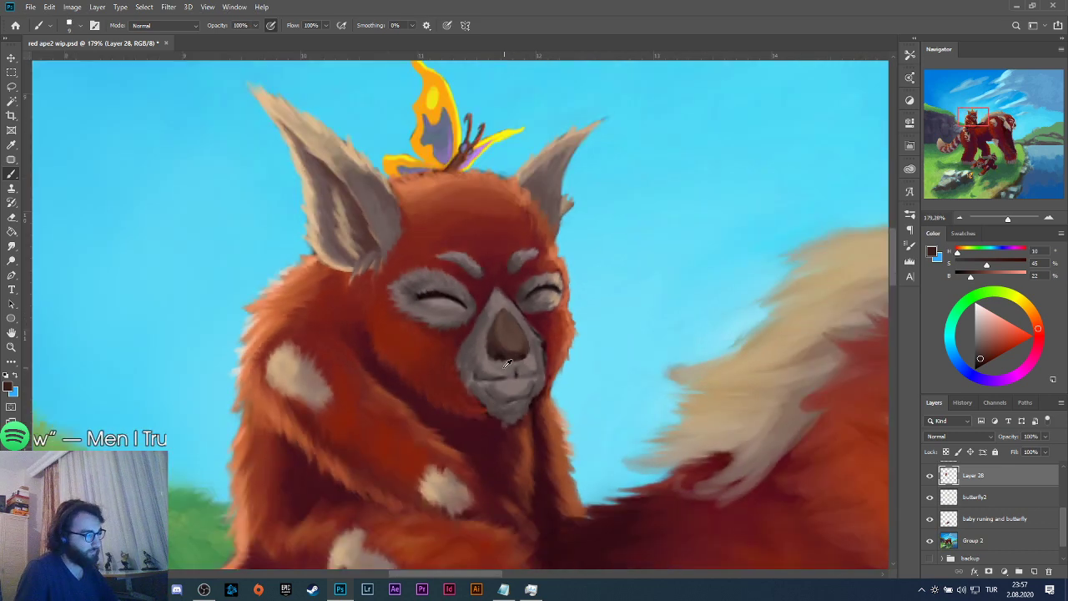
scroll(492, 333, "up", 4)
left_click(505, 322, "alt")
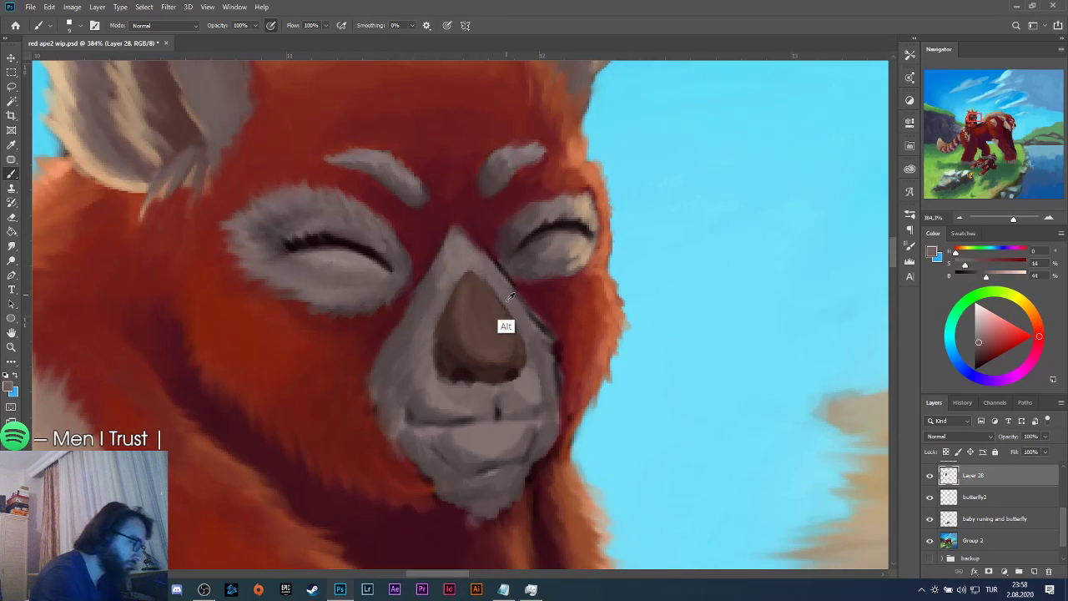
left_click(484, 288, "alt")
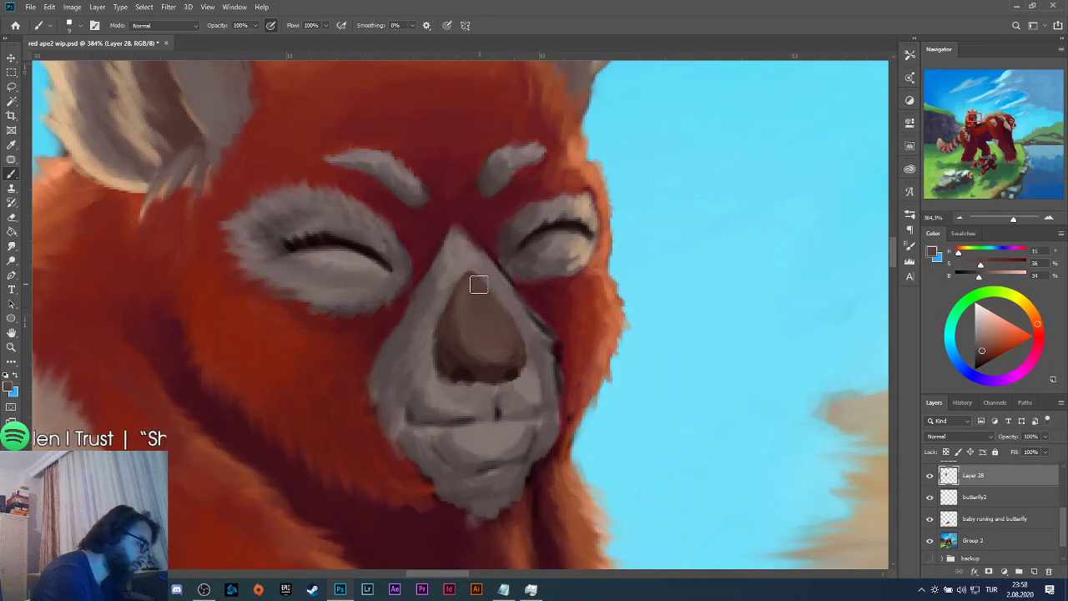
left_click(464, 257, "alt")
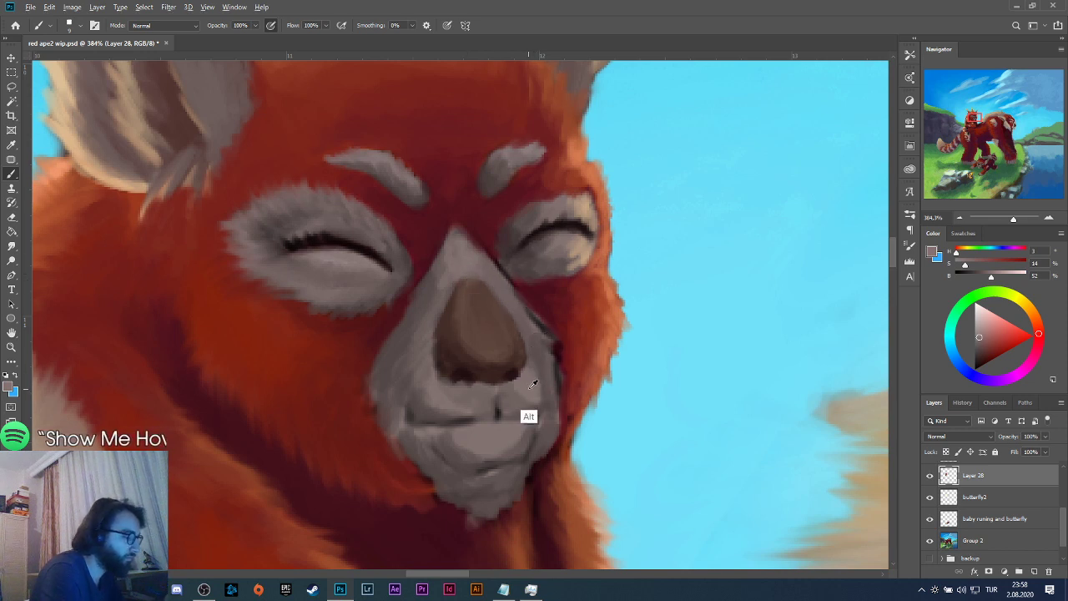
left_click(467, 405, "alt")
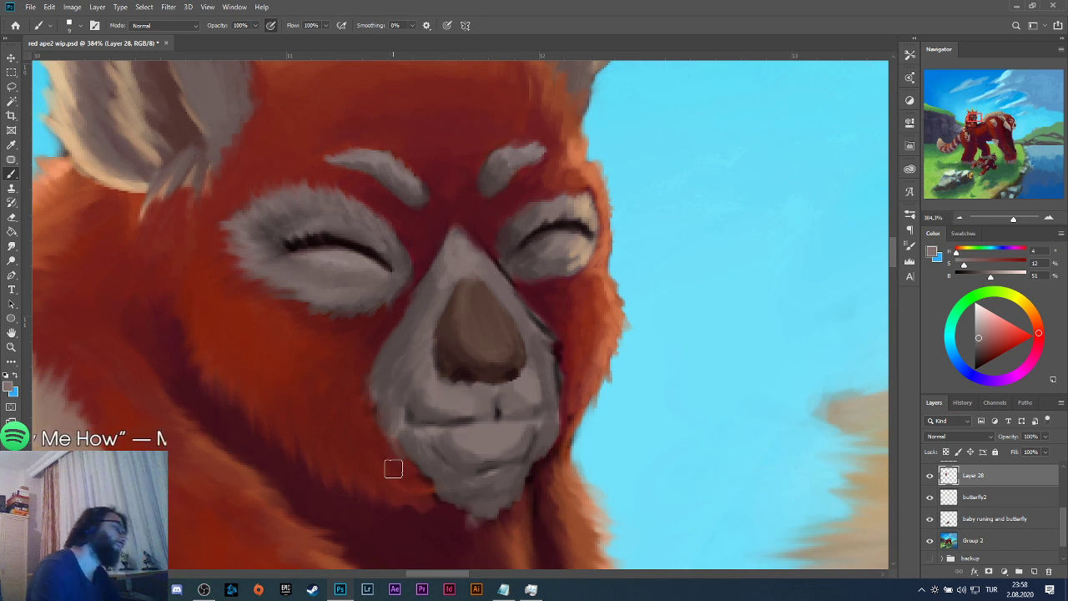
Paint the small ape's mouth line across the muzzle in a sampled dark grey, undoing and repainting part of the stroke.
left_click(457, 420, "alt")
left_click_drag(457, 420, 541, 422)
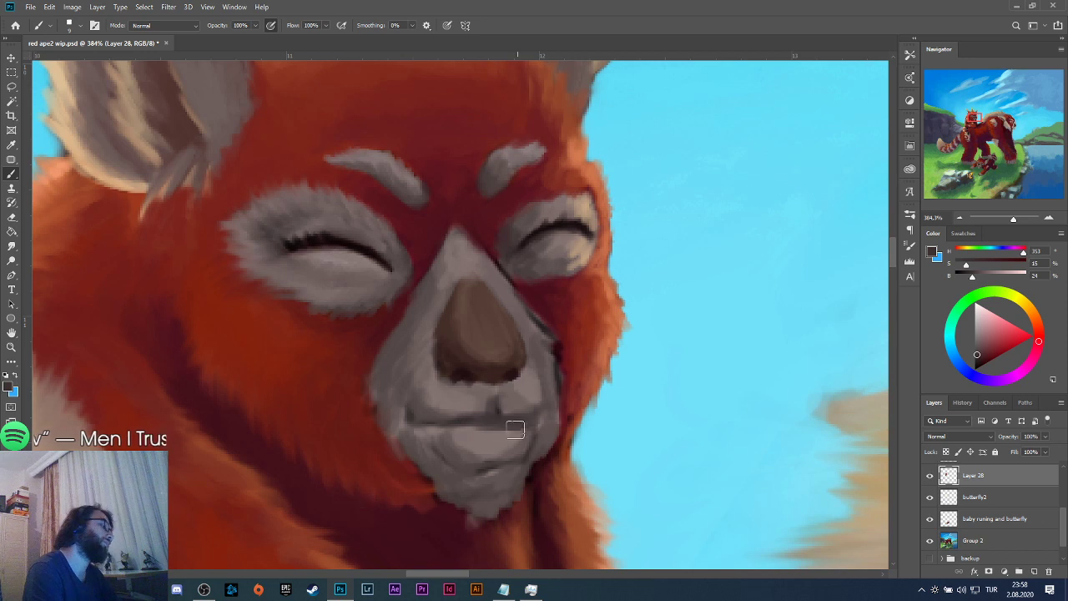
key("ctrl+z")
key("ctrl+z")
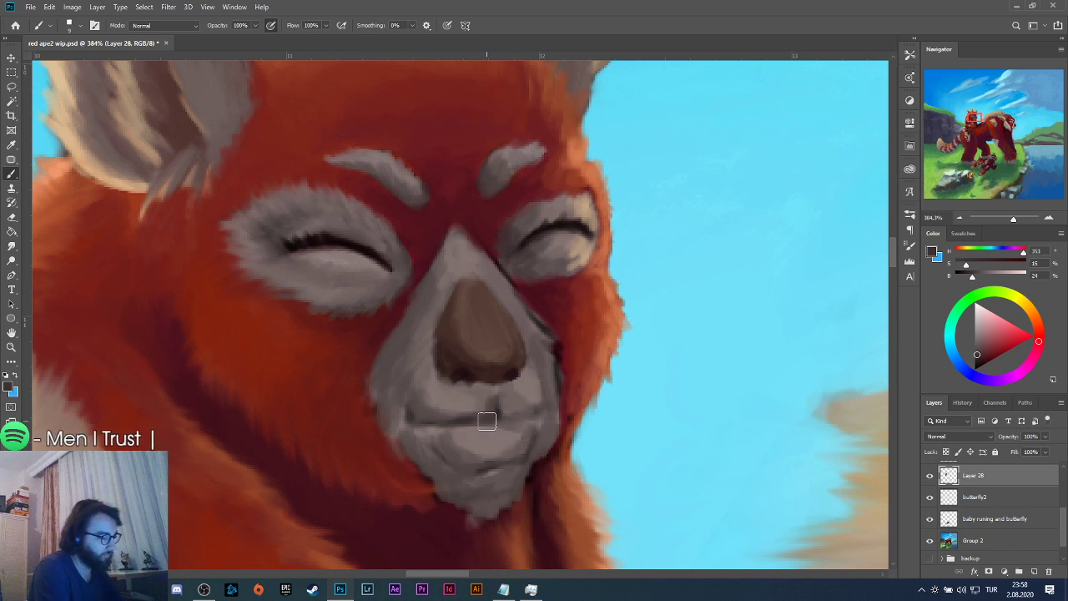
left_click_drag(484, 423, 546, 425)
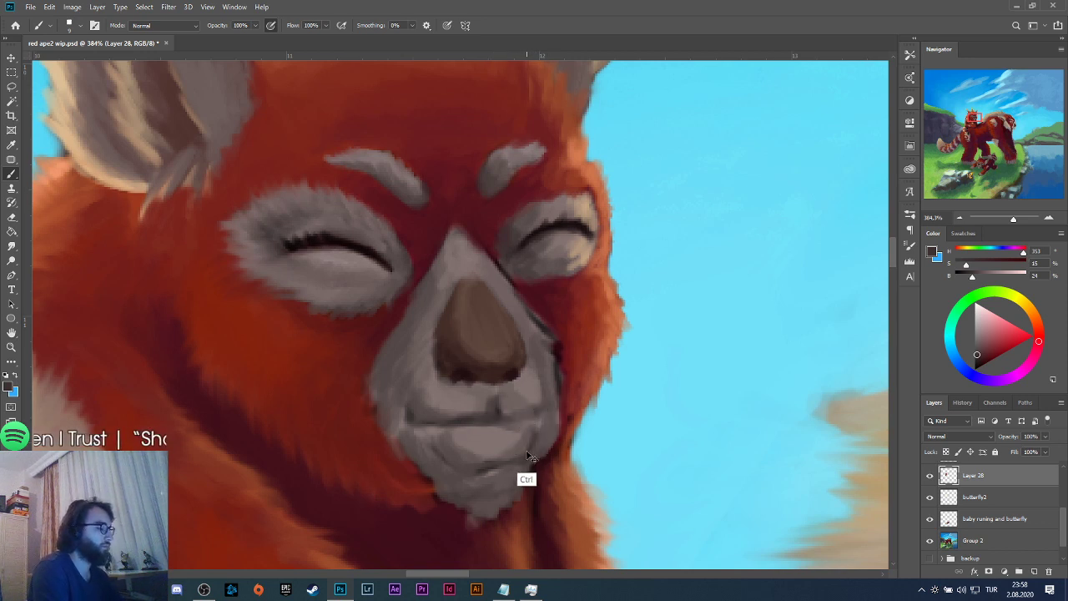
Switch to the recent 6 px brush and darken the mouth line with near-black sampled from the closed eye's lash line.
left_click(70, 25)
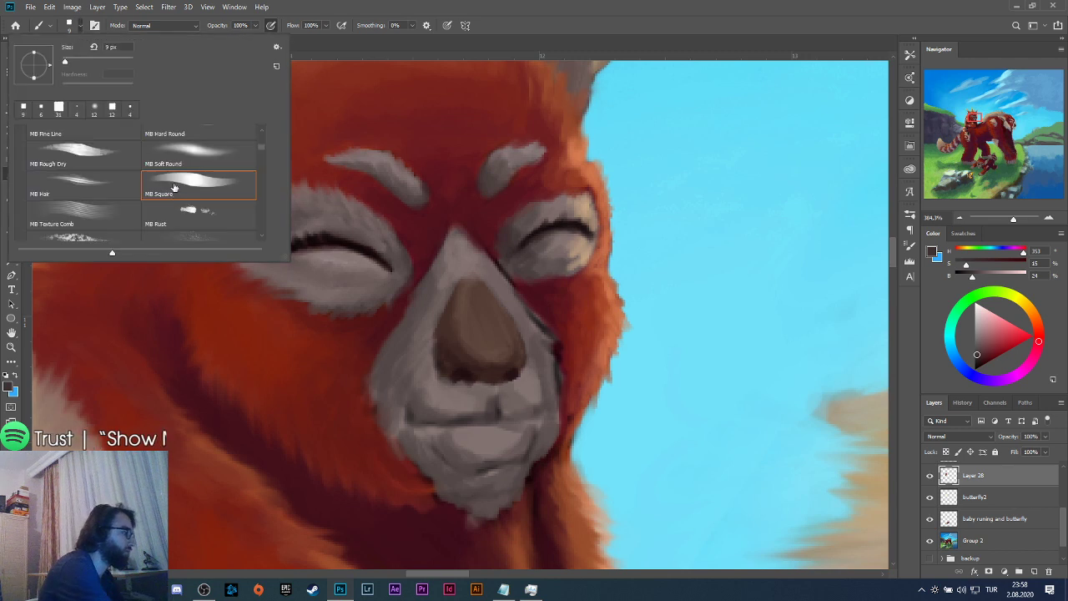
left_click(41, 109)
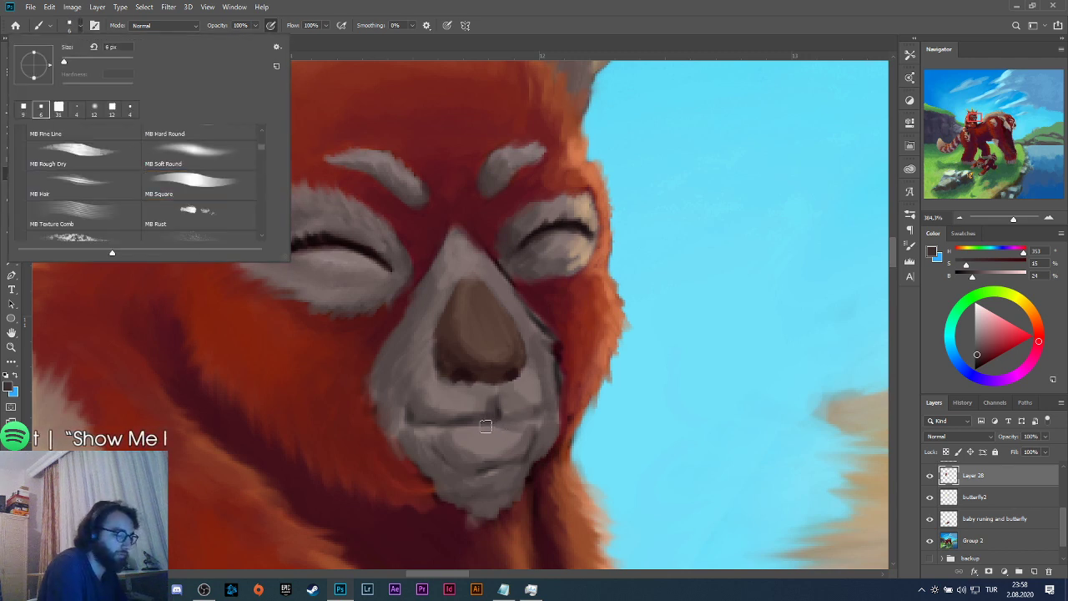
left_click(486, 426)
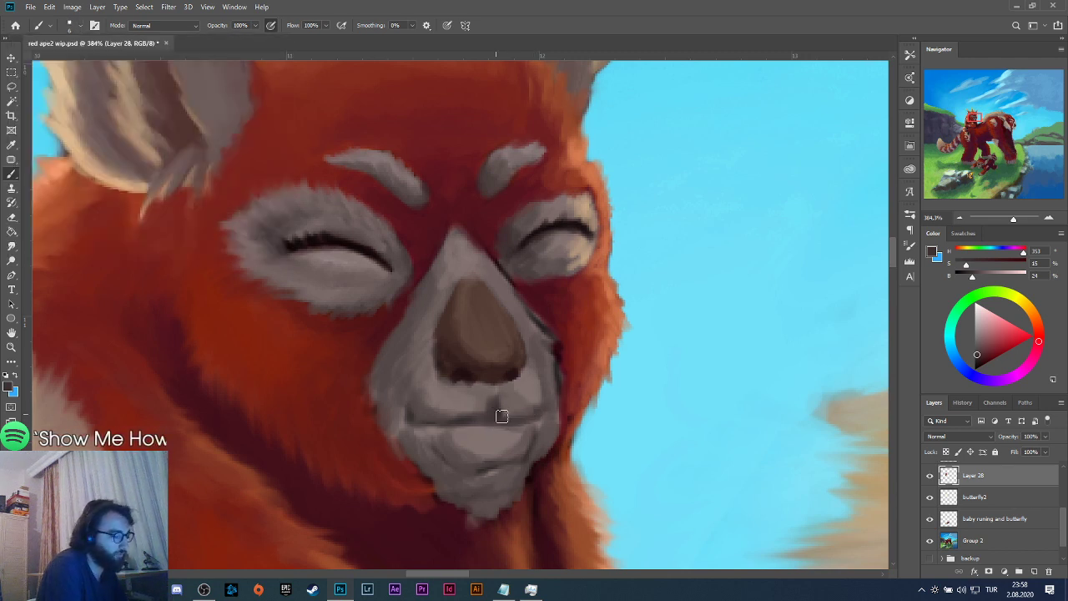
left_click(365, 252, "alt")
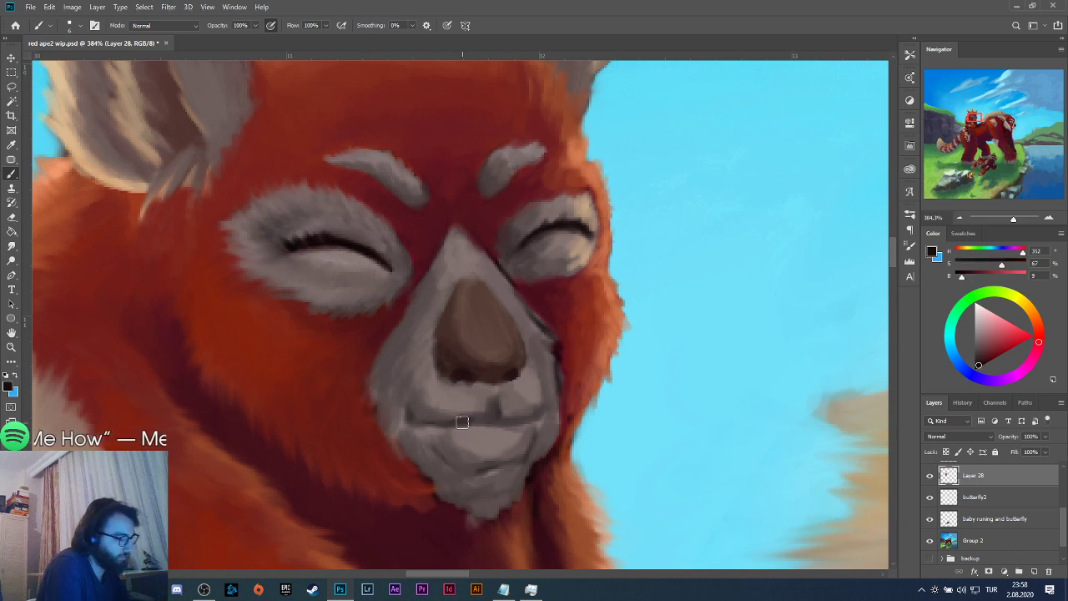
left_click_drag(462, 422, 495, 423)
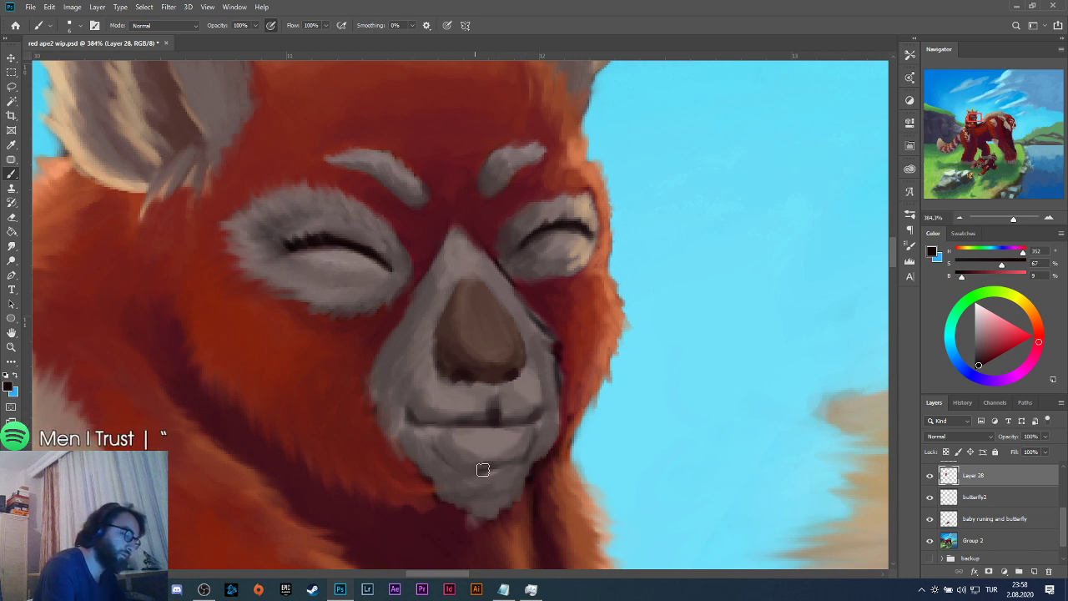
Shade the small ape's lips, chin and the area under the nose with dark greys sampled around the mouth.
key("alt")
left_click(505, 425, "alt")
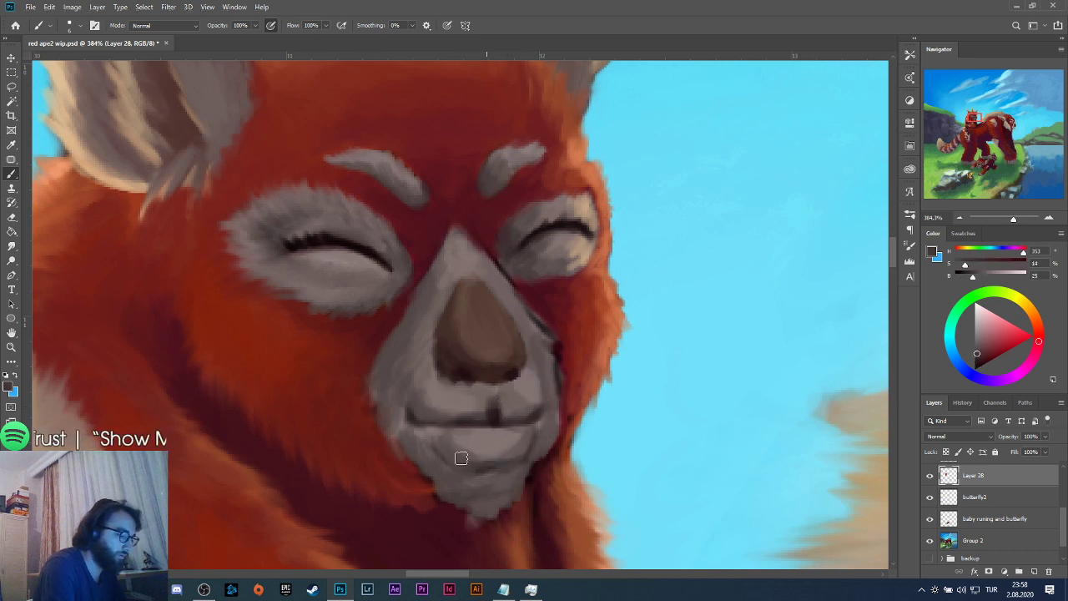
key("alt")
left_click(507, 430, "alt")
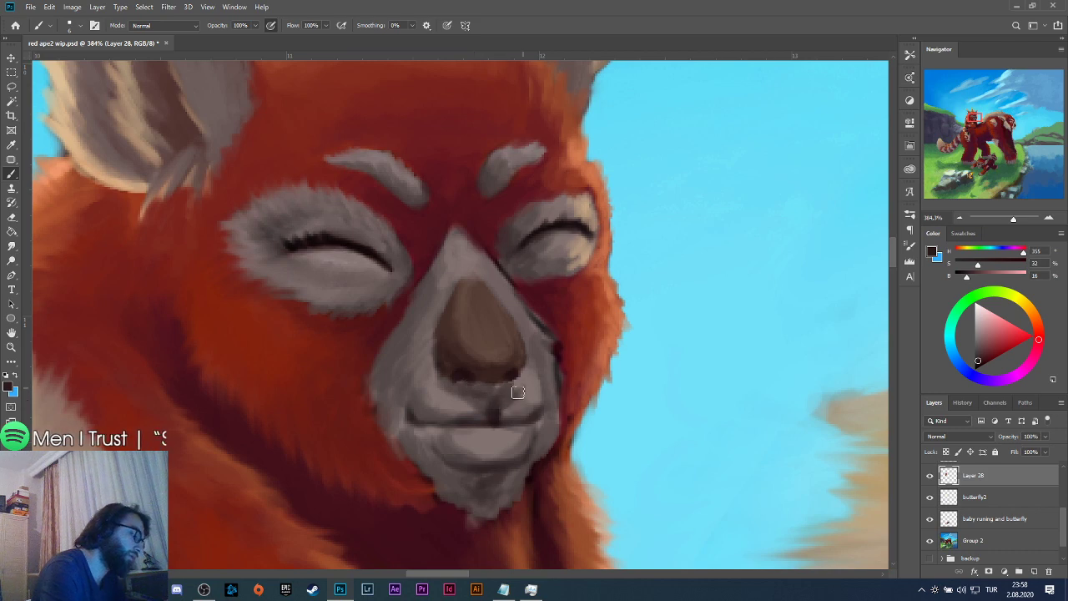
Trim the upper edges of the small ape's grey muzzle with dark red sampled from the fur beside it.
scroll(599, 357, "down", 10)
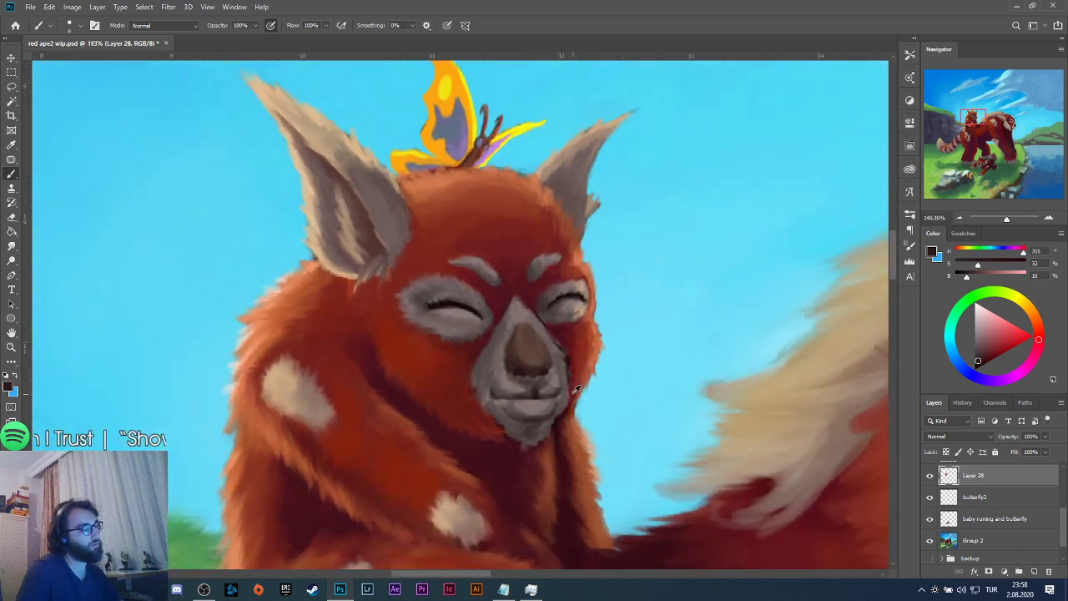
scroll(577, 401, "up", 5)
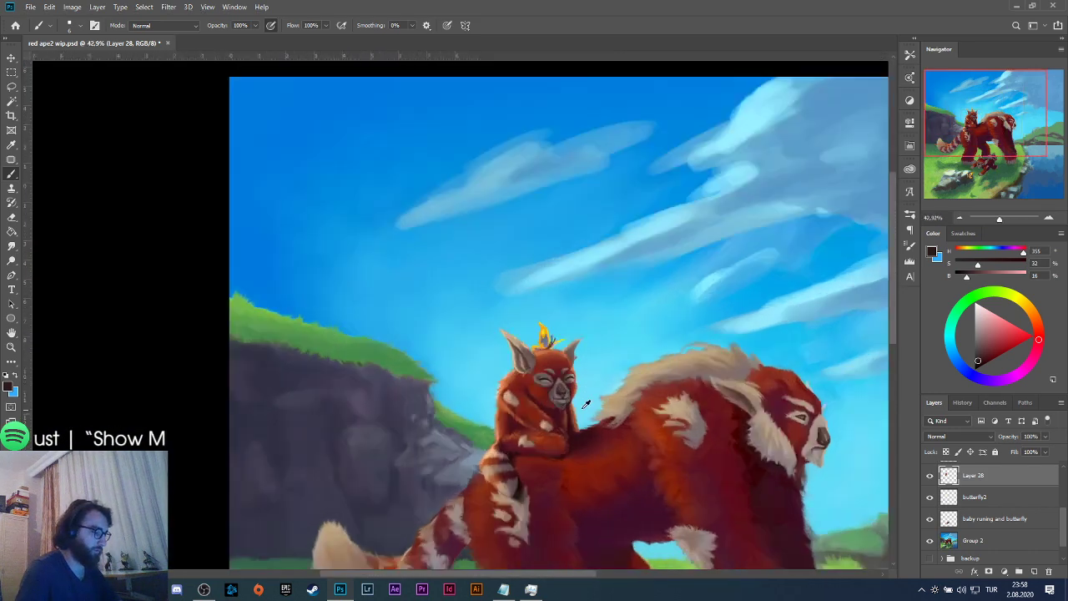
scroll(543, 359, "up", 3)
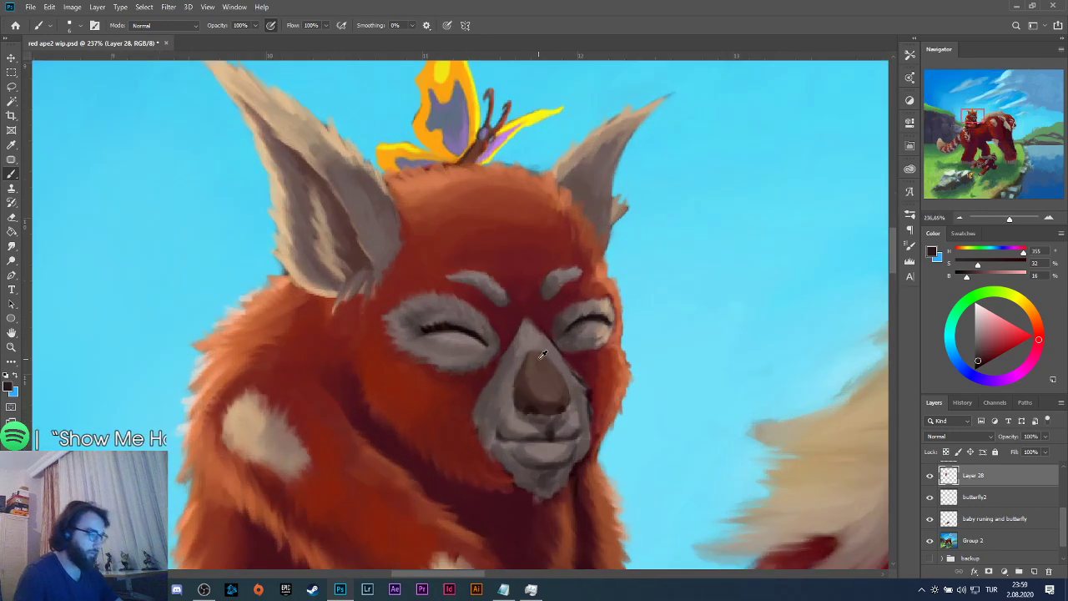
left_click(509, 354, "alt")
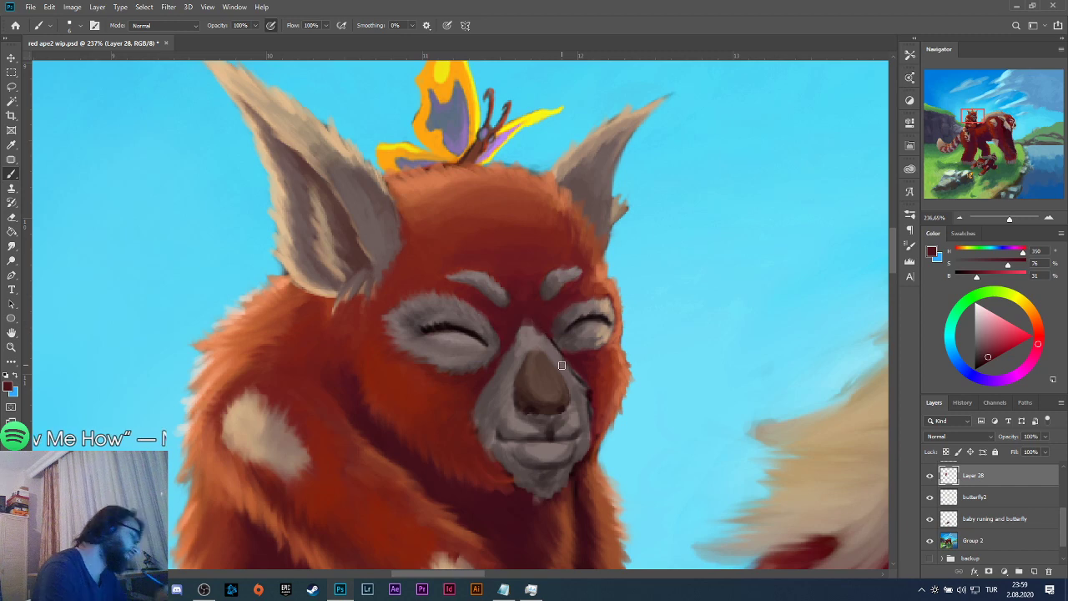
Soften the small ape's ears, facial fur and body fur edges on Layer 28 with the Smudge tool at 62% strength.
scroll(543, 325, "down", 4)
scroll(601, 326, "up", 2)
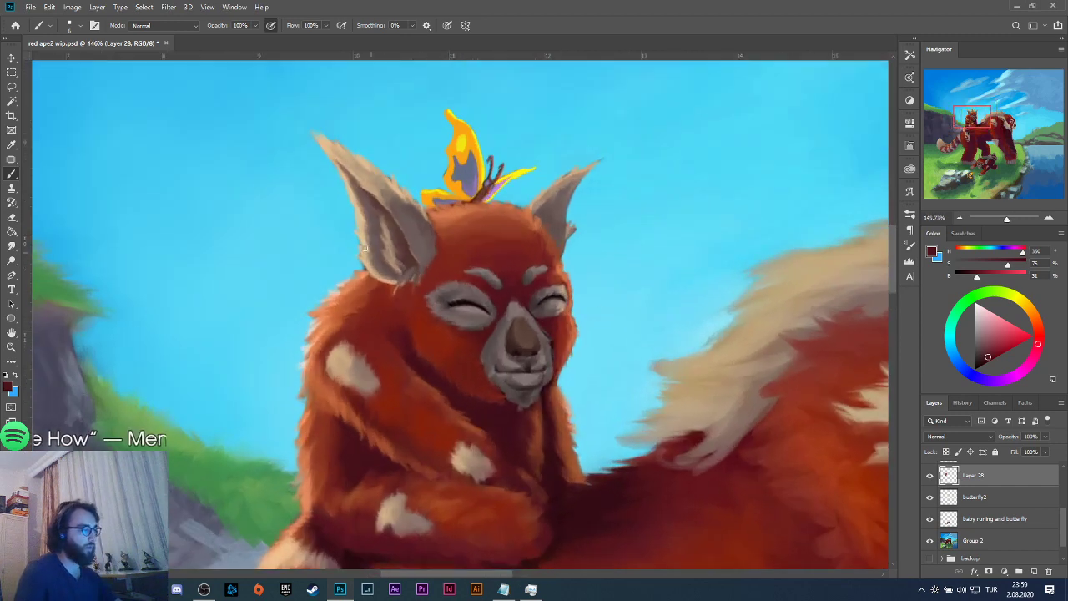
left_click(11, 245)
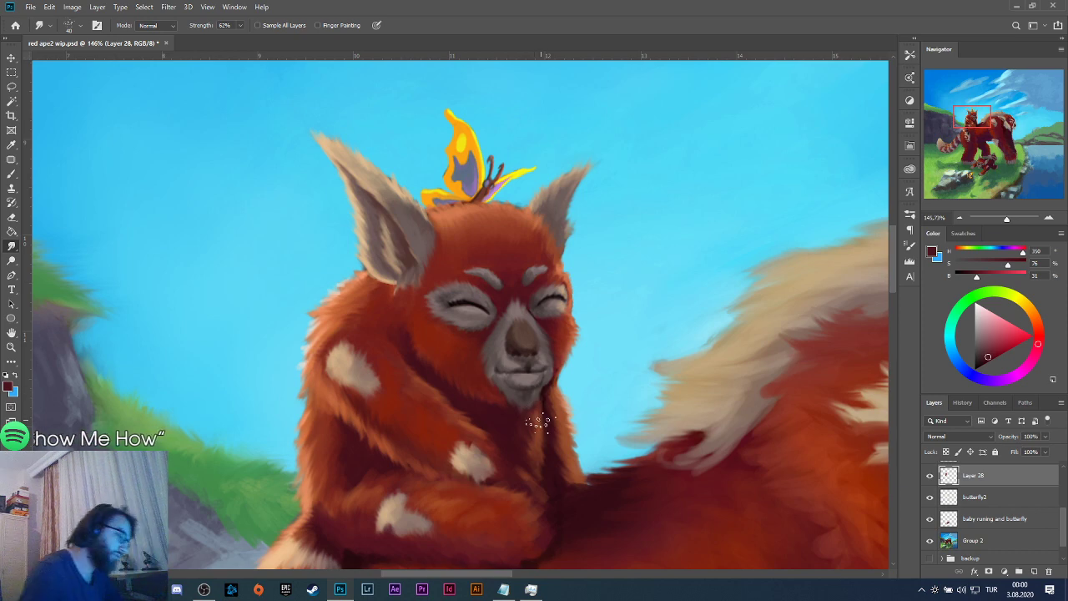
Compare the whole painting with Layer 28 hidden and shown.
scroll(534, 401, "down", 5)
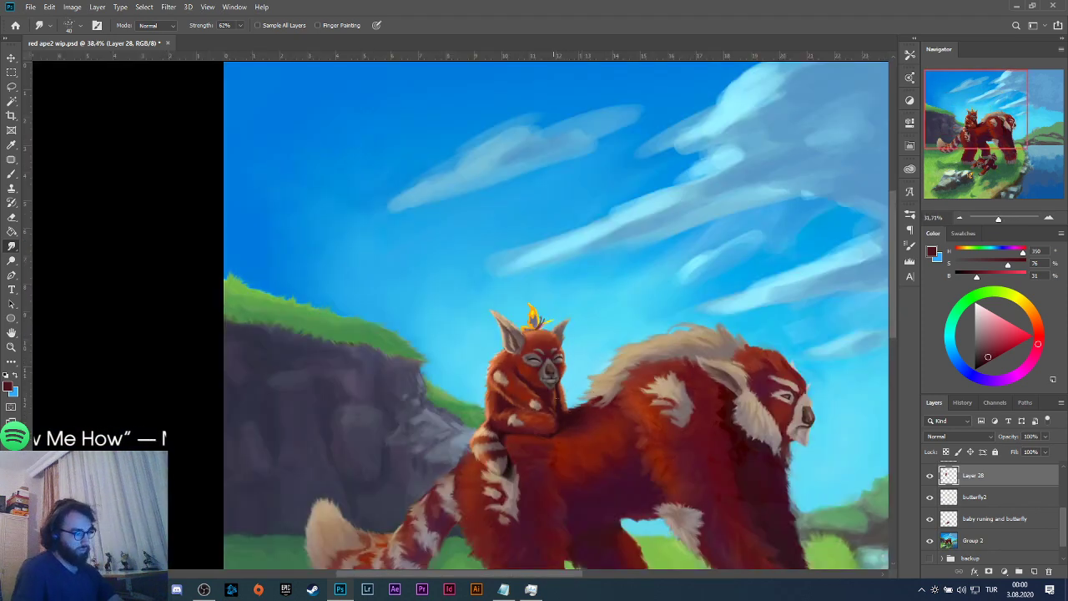
scroll(576, 390, "down", 2)
left_click(930, 474)
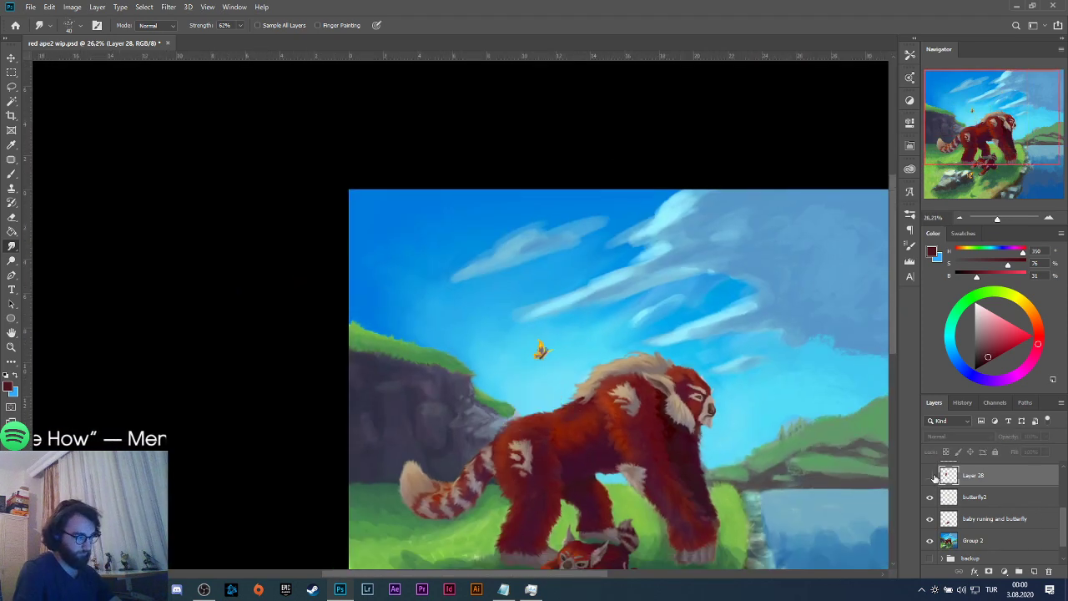
left_click(929, 475)
Compare the full painting with its opening snapshot in the history, and return to the latest Smudge Tool state.
left_click(962, 402)
scroll(550, 432, "down", 2)
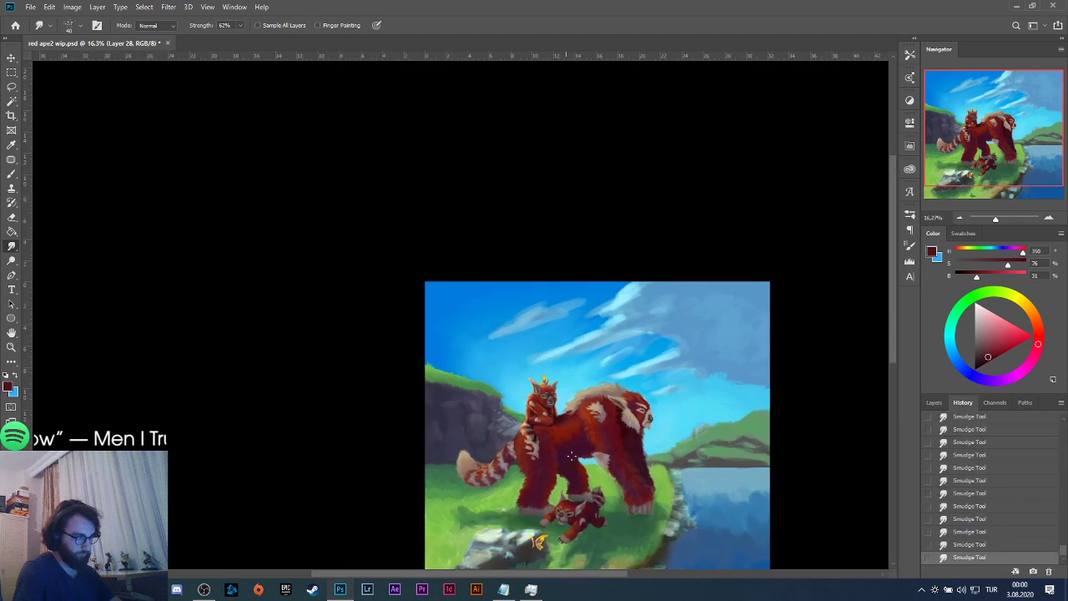
scroll(880, 480, "down", 1)
scroll(1008, 482, "up", 15)
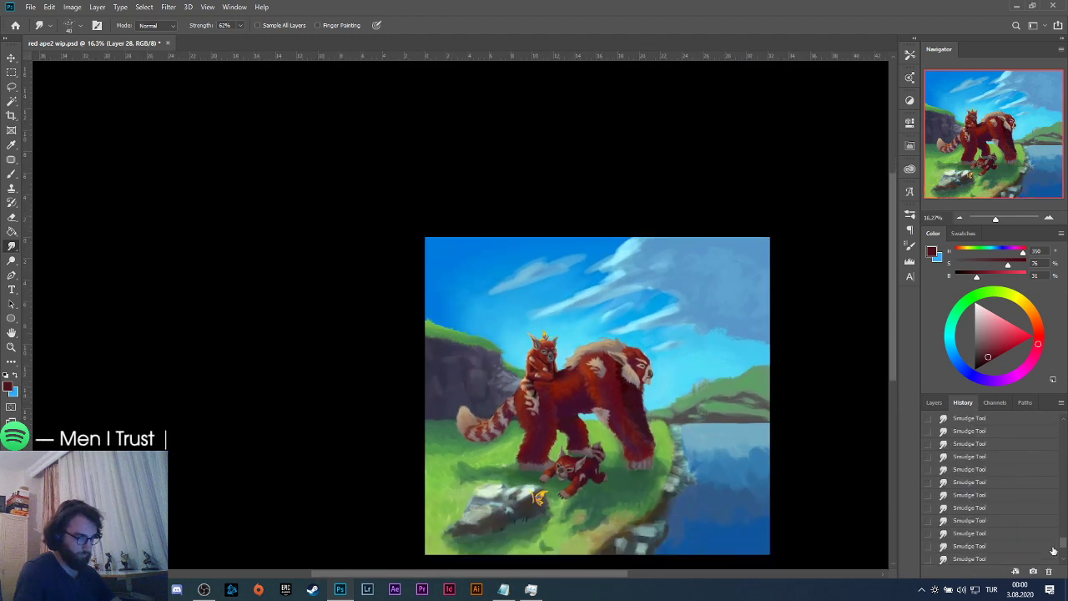
left_click(992, 427)
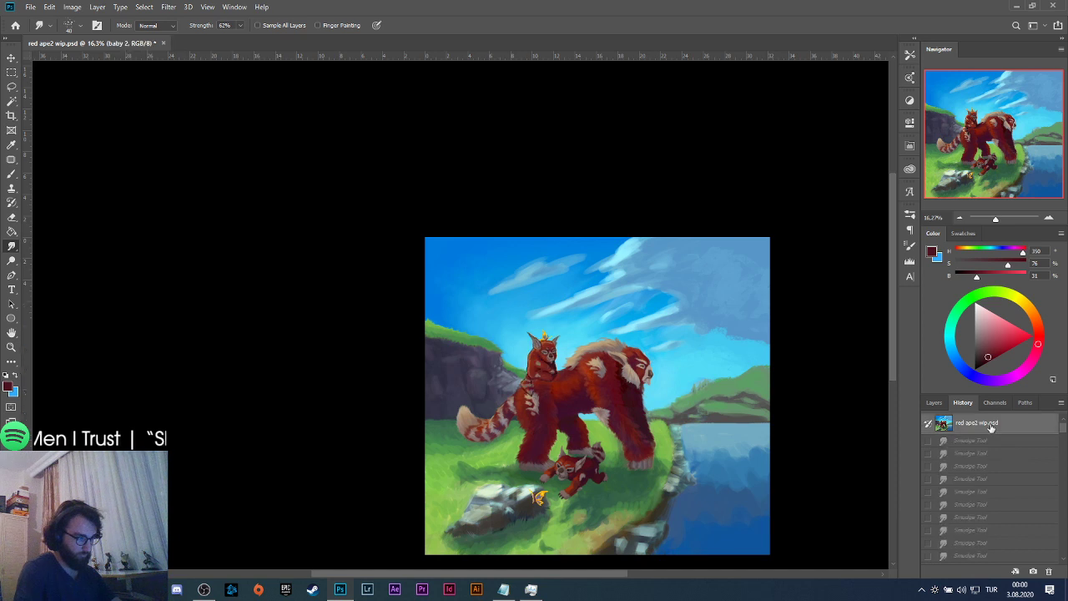
left_click_drag(1060, 428, 1060, 554)
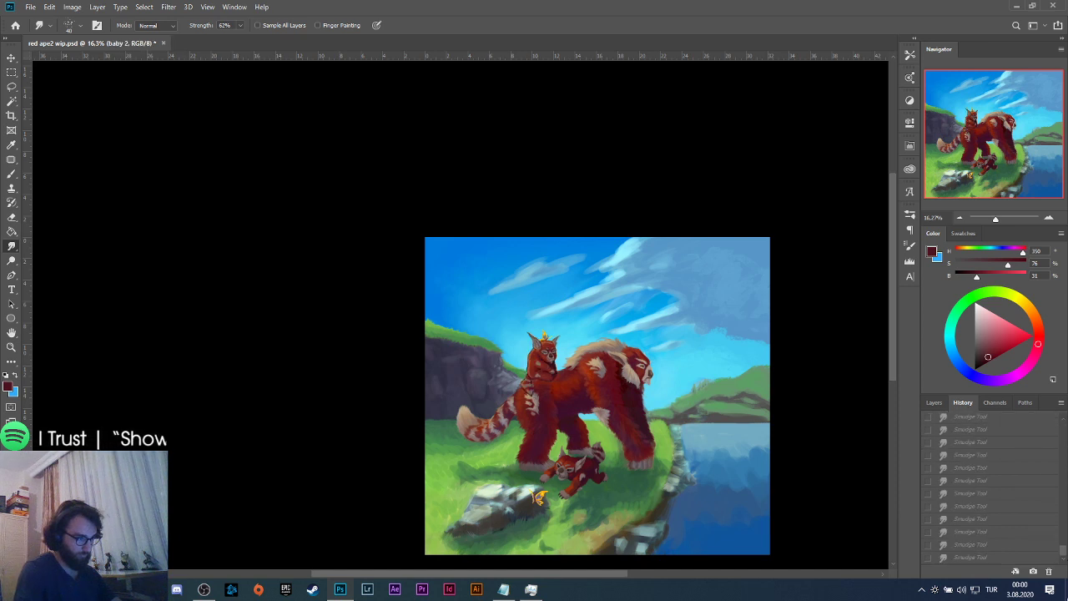
left_click(968, 558)
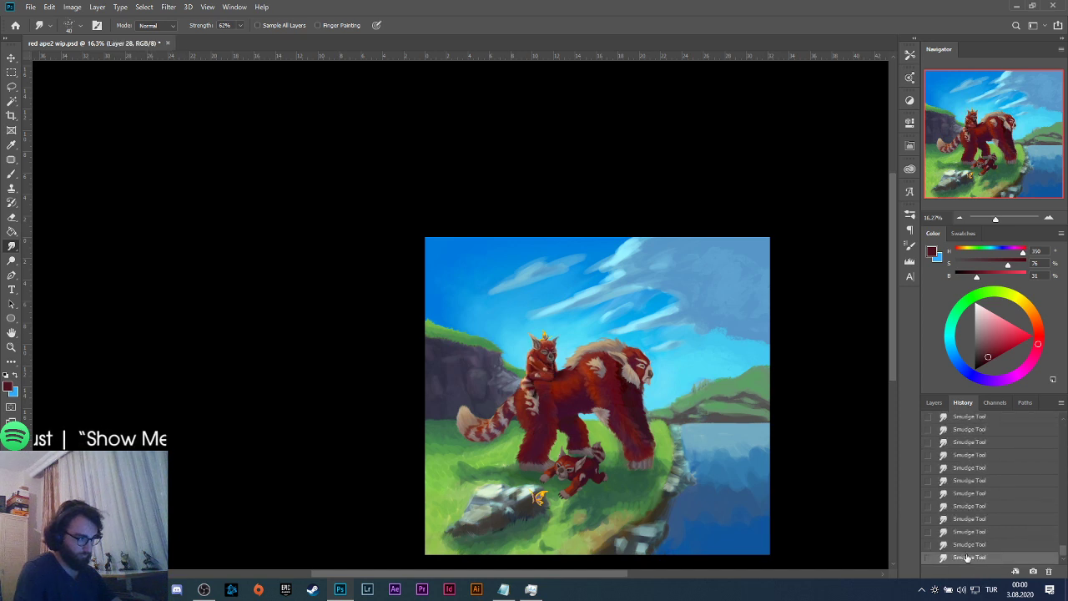
Bring back the red ape2 wip.psd opening snapshot and examine the original small ape up close.
left_click_drag(1062, 550, 1063, 422)
left_click(989, 422)
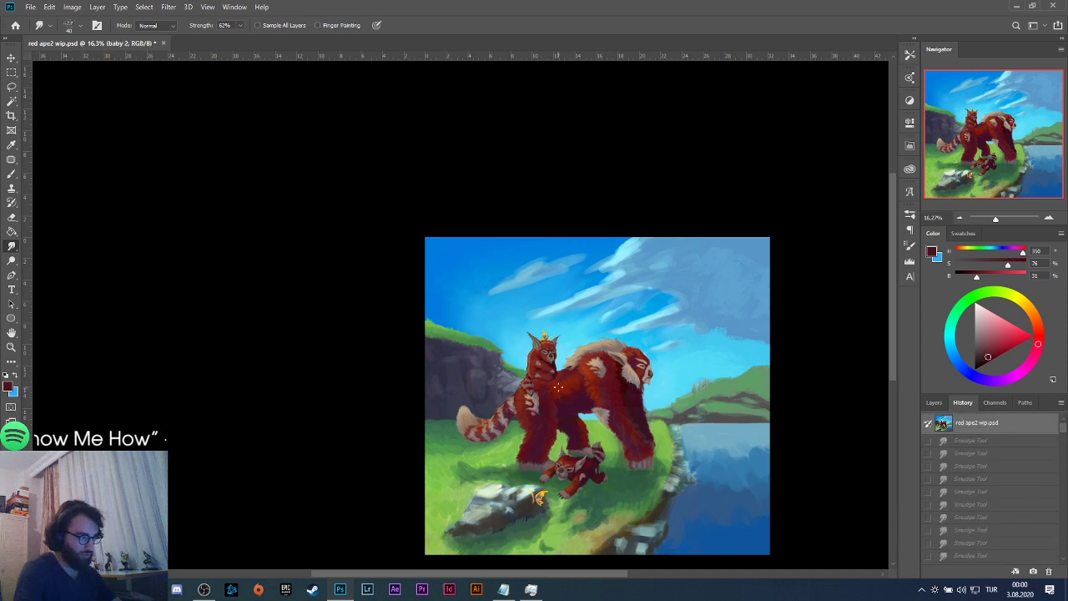
scroll(553, 361, "up", 5)
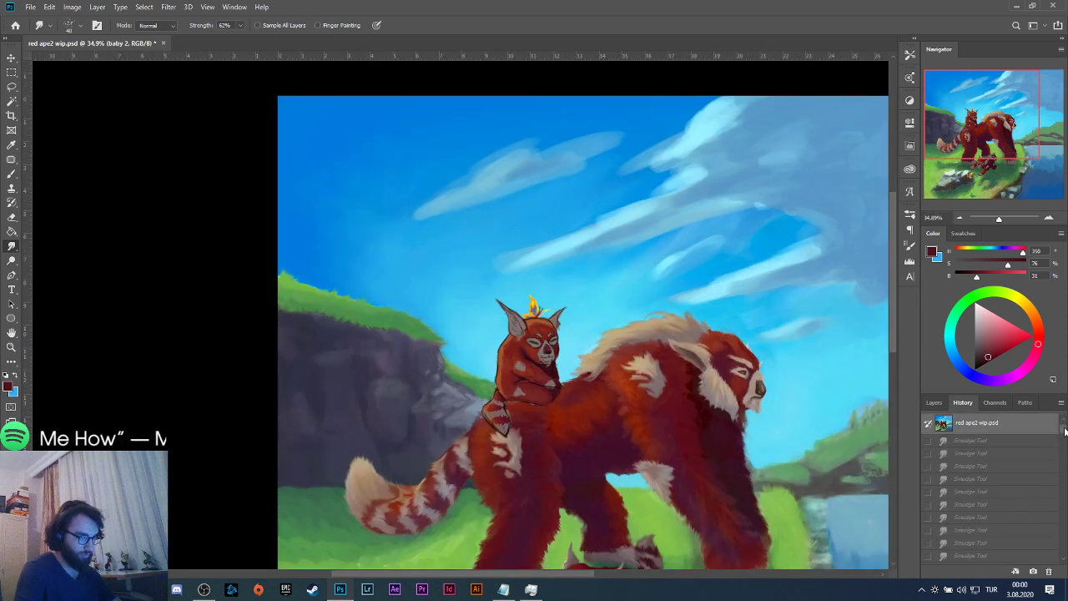
Return the painting to its latest Smudge Tool state in the history.
left_click_drag(1064, 431, 1062, 551)
left_click(961, 557)
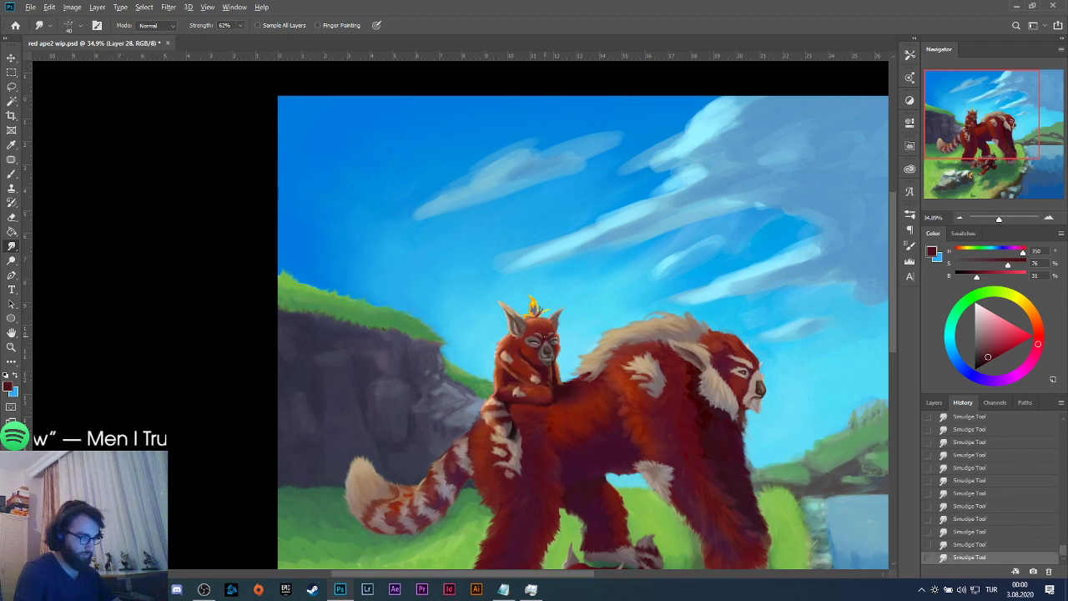
Fill out the small ape's far cheek on Layer 28 with brush strokes in reds sampled from its fur.
scroll(563, 359, "up", 10)
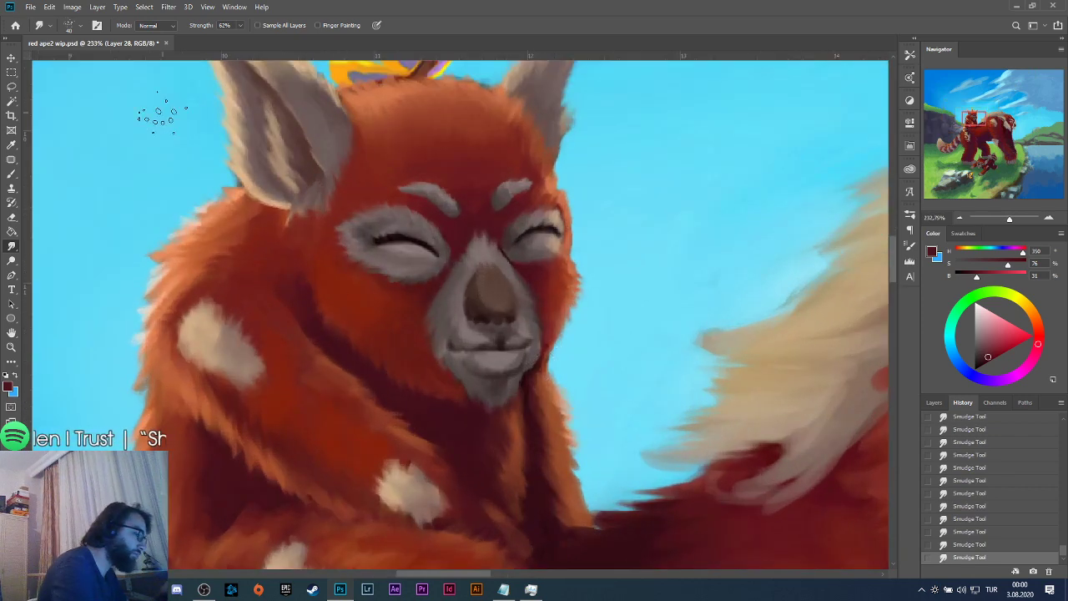
key("b")
left_click(563, 306, "alt")
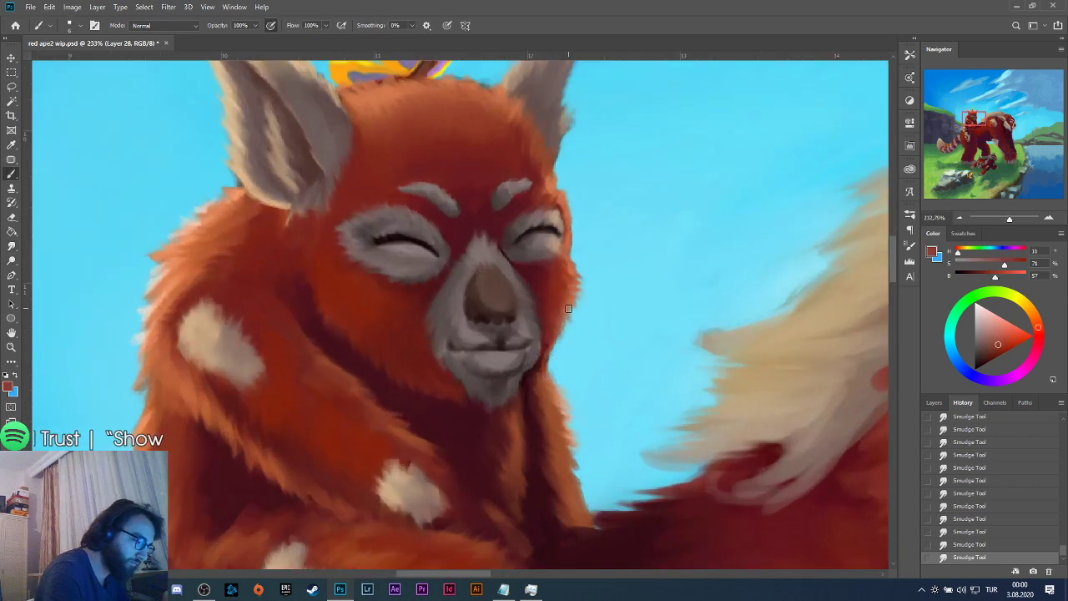
left_click_drag(569, 302, 572, 341)
mouse_move(568, 294)
left_mouse_down()
mouse_move(564, 339)
mouse_move(522, 384)
mouse_move(561, 356)
mouse_move(541, 363)
left_mouse_up()
left_click(442, 400, "alt")
left_click_drag(547, 353, 541, 367)
mouse_move(566, 316)
left_mouse_down()
mouse_move(544, 359)
mouse_move(554, 349)
left_mouse_up()
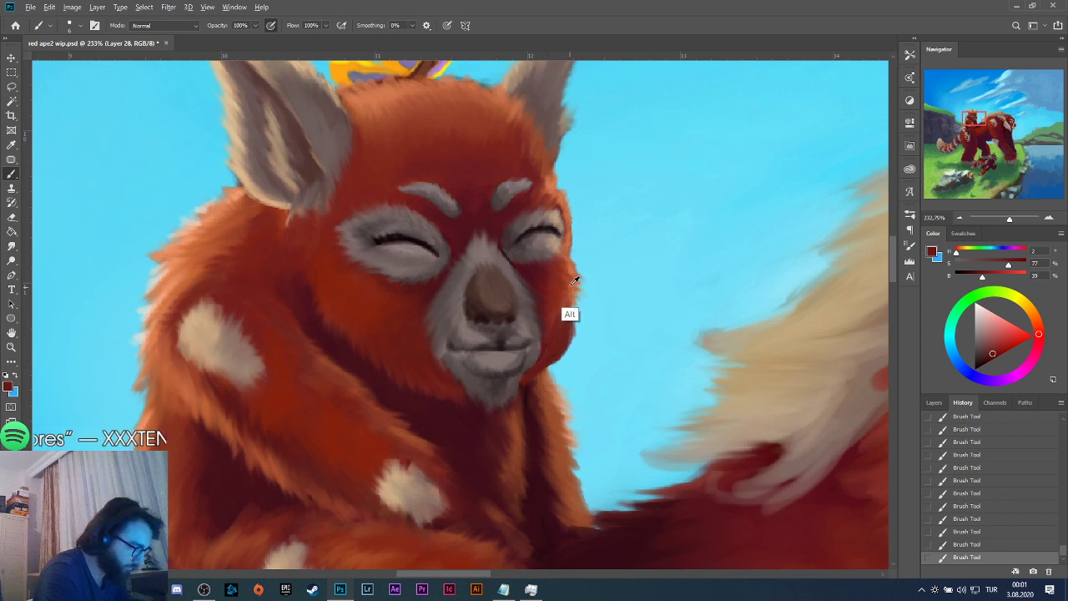
Refine the far cheek and jaw edge of the small ape with sampled orange and red fur tones.
left_click(573, 300, "alt")
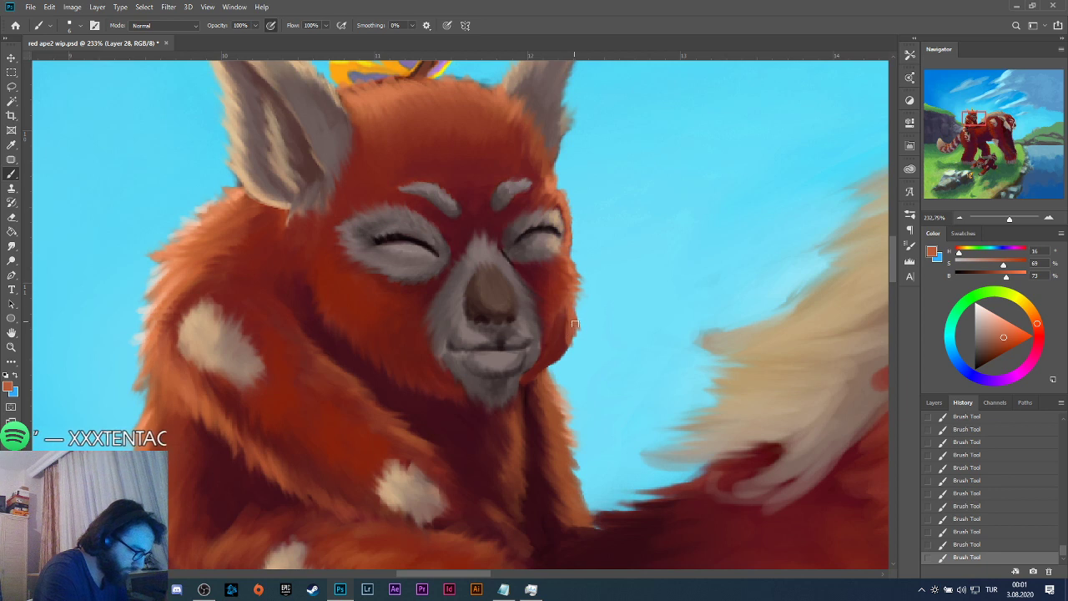
left_click_drag(551, 358, 526, 385)
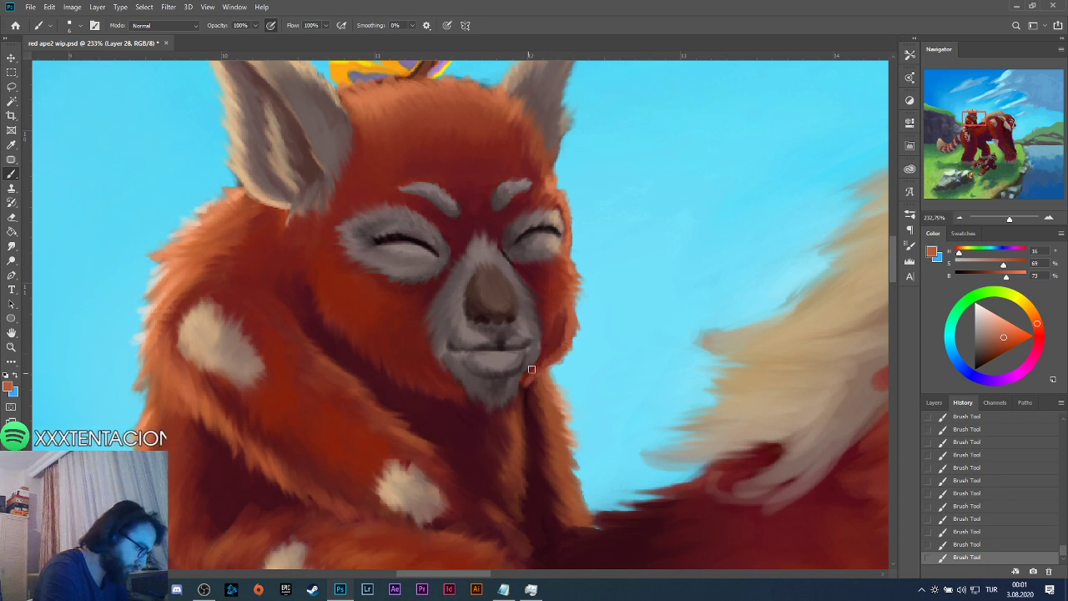
left_click(562, 301, "alt")
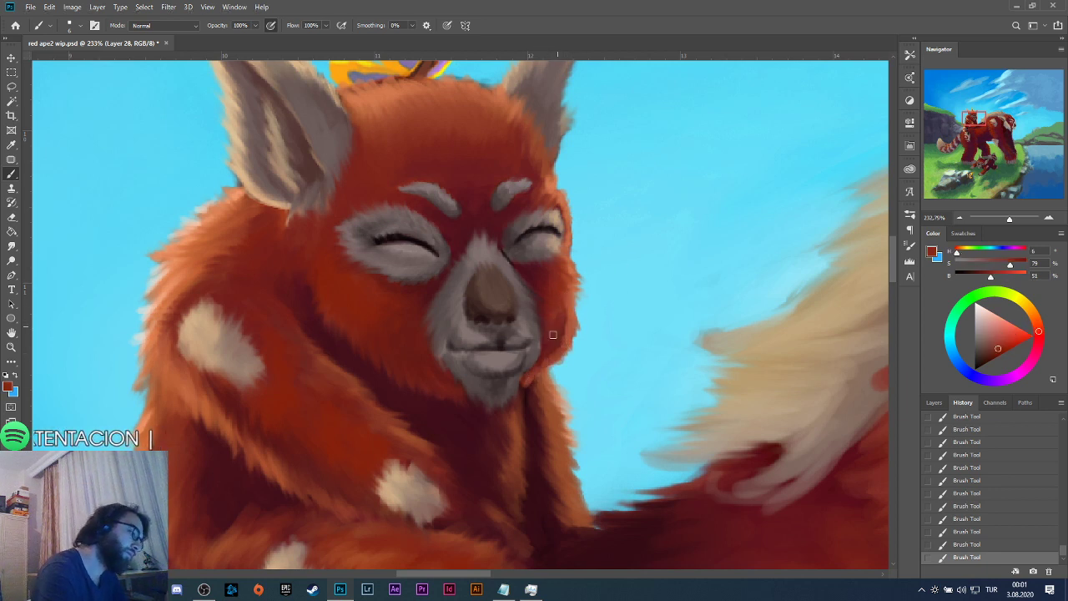
left_click(569, 359, "alt")
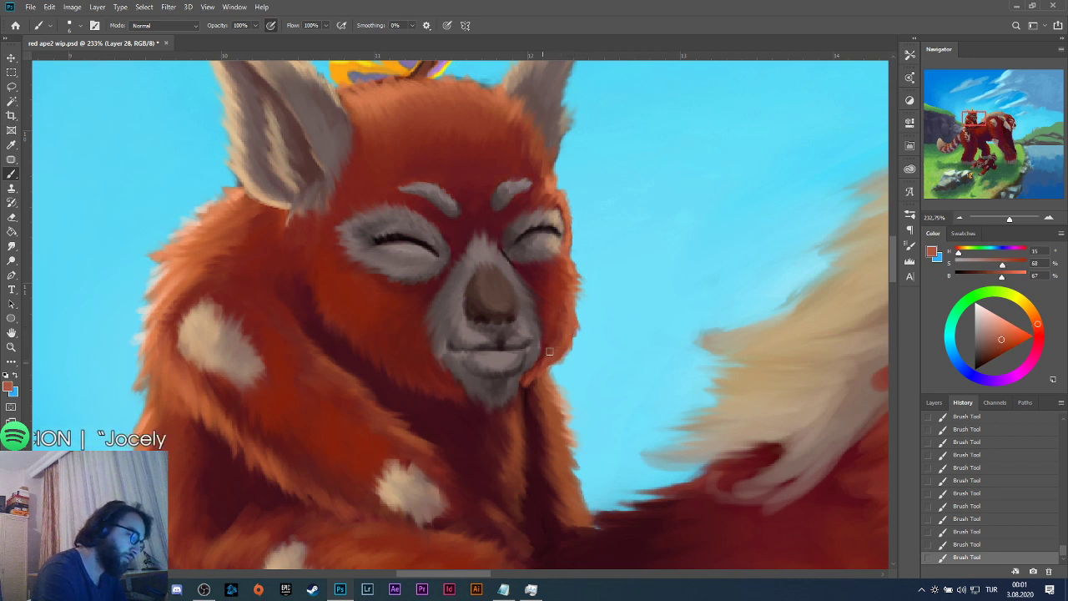
scroll(590, 298, "down", 5)
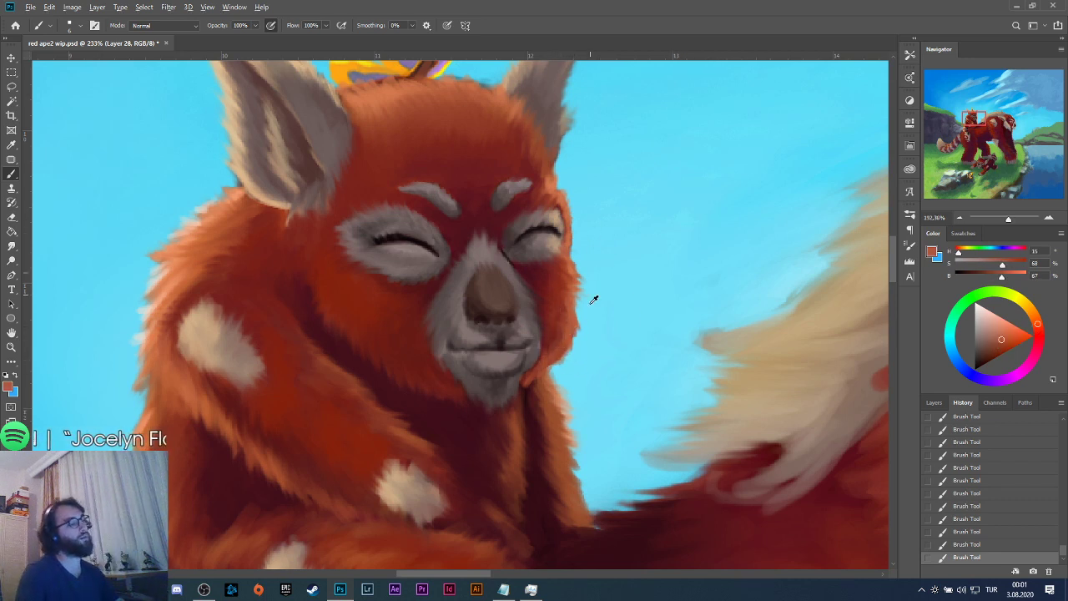
scroll(597, 344, "up", 4)
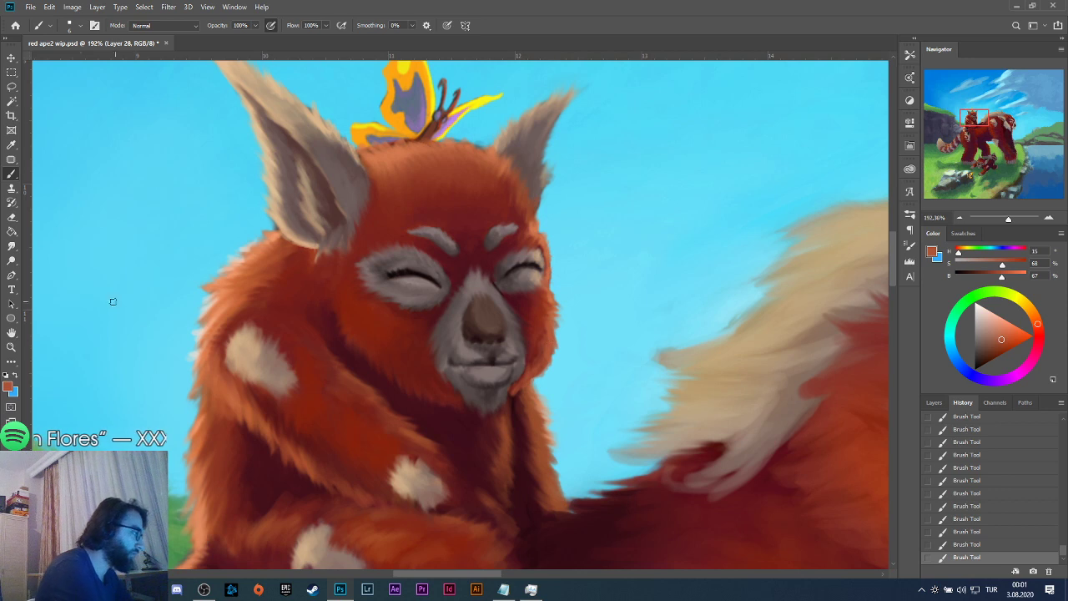
Blend the repainted far cheek and jaw fur with the Smudge tool at 62% strength.
left_click(11, 246)
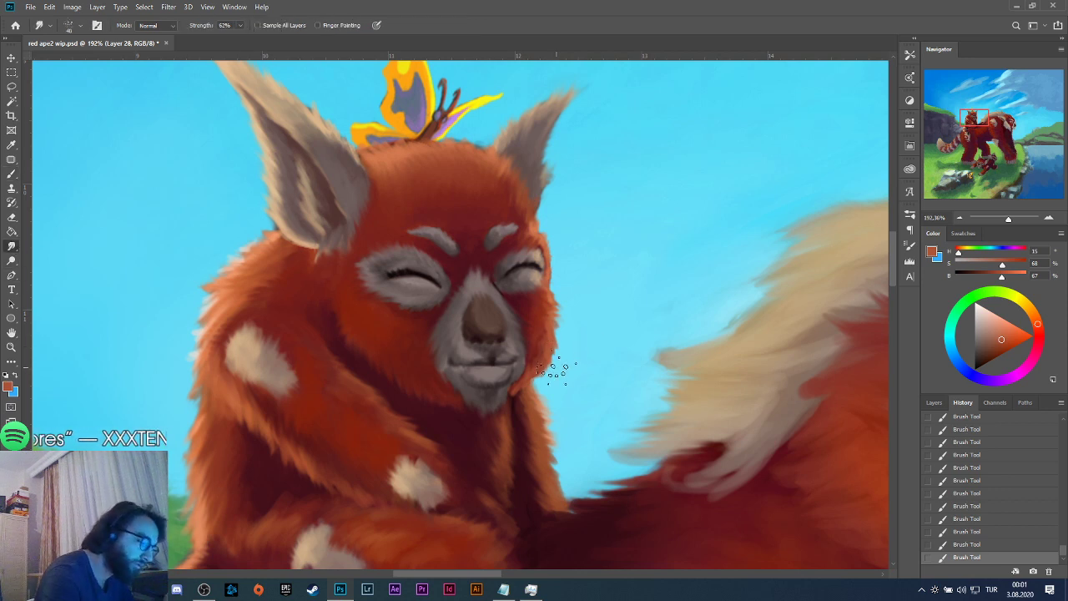
left_click_drag(551, 369, 546, 360)
left_click_drag(549, 367, 560, 342)
mouse_move(544, 361)
left_mouse_down()
mouse_move(564, 344)
mouse_move(554, 342)
left_mouse_up()
left_click_drag(548, 359, 556, 330)
left_click_drag(551, 367, 516, 381)
left_click_drag(534, 392, 532, 367)
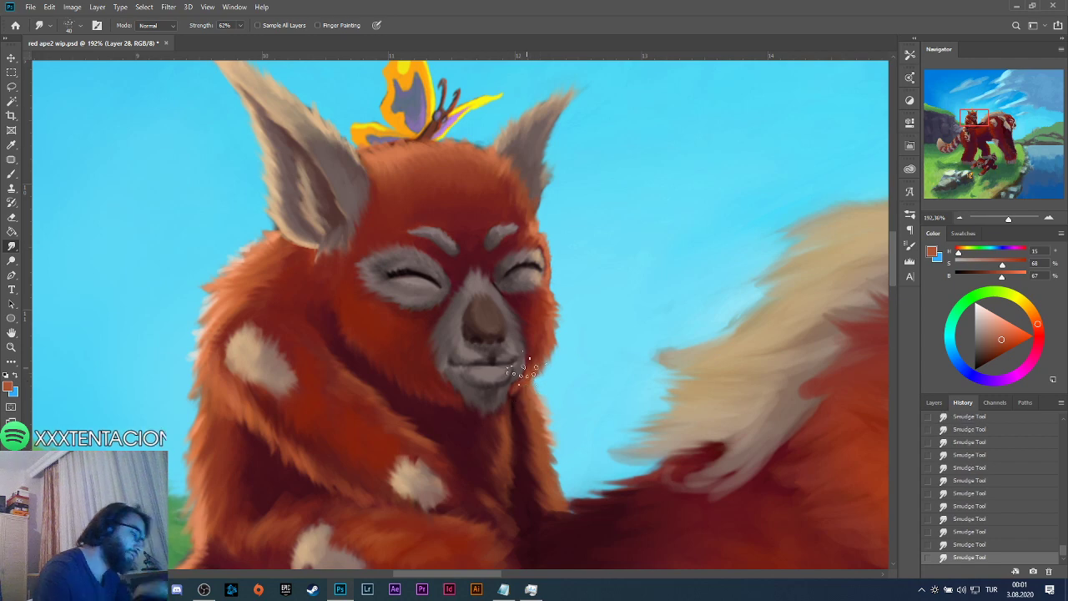
Review the full painting, bring up the layer list, and save the document.
scroll(505, 384, "down", 10)
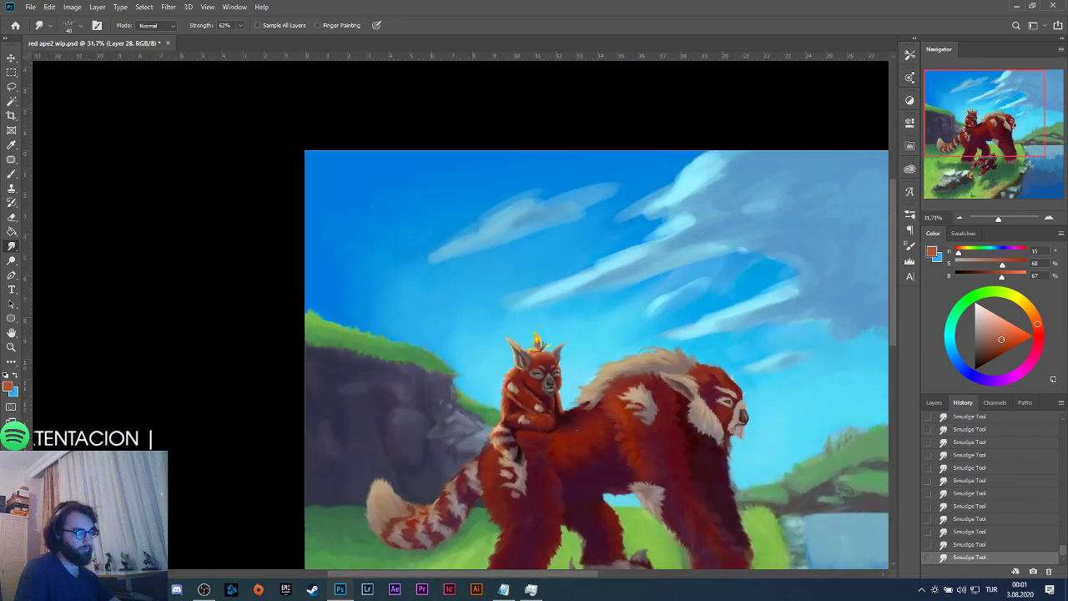
scroll(601, 440, "down", 5)
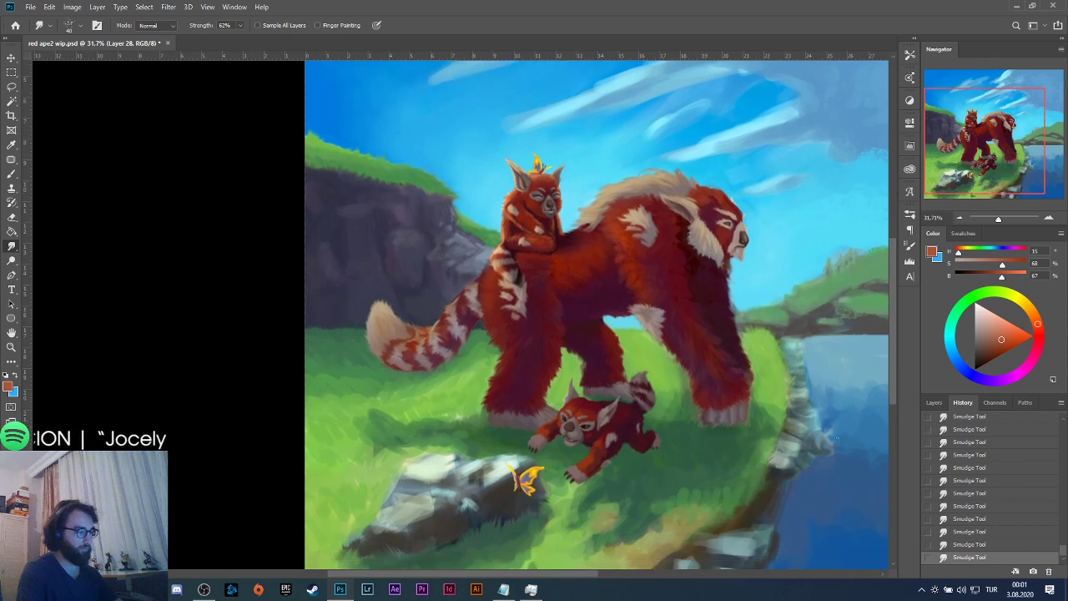
scroll(532, 372, "down", 2)
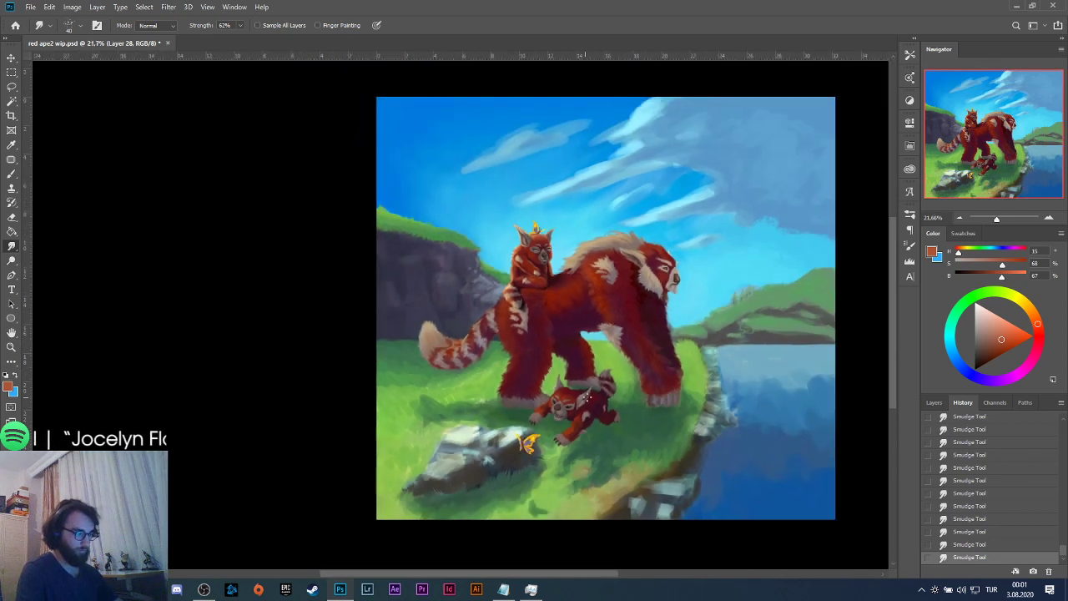
left_click(932, 404)
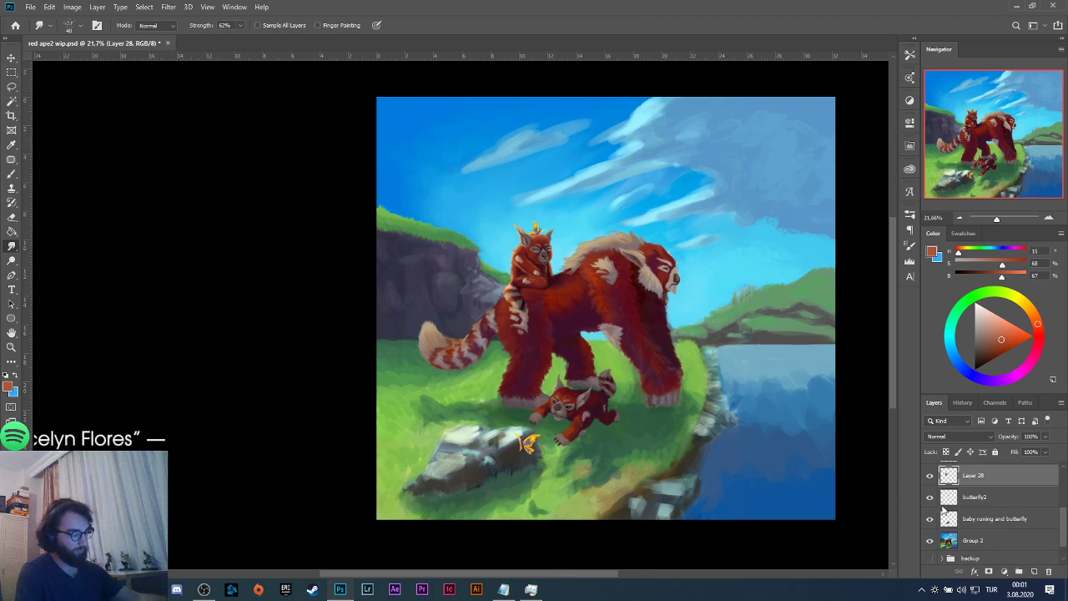
key("ctrl+s")
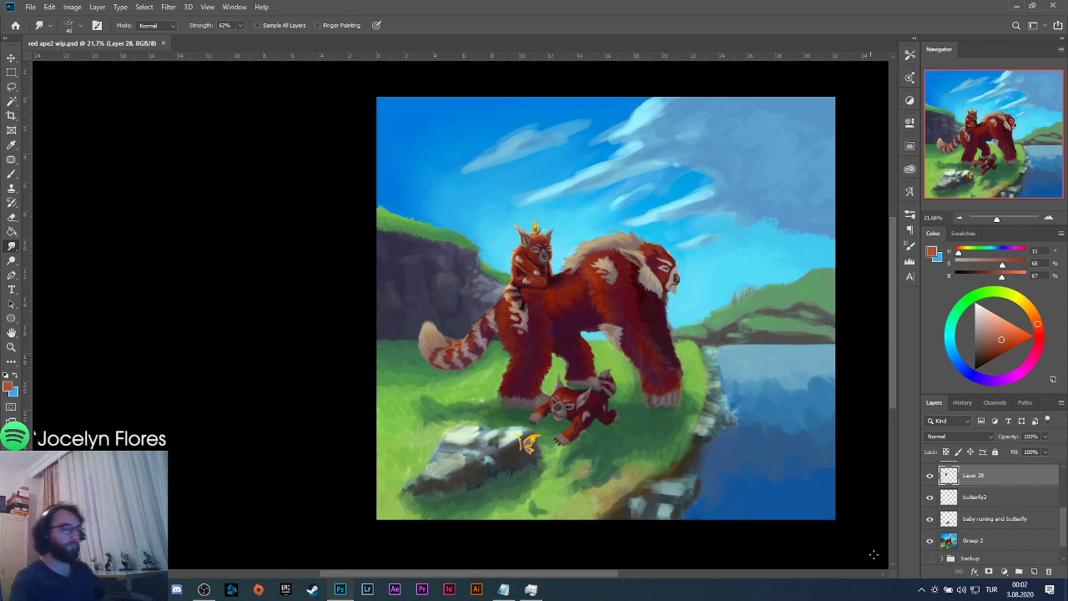
Add a Levels adjustment above Layer 28 and clip it to that layer.
left_click(1003, 572)
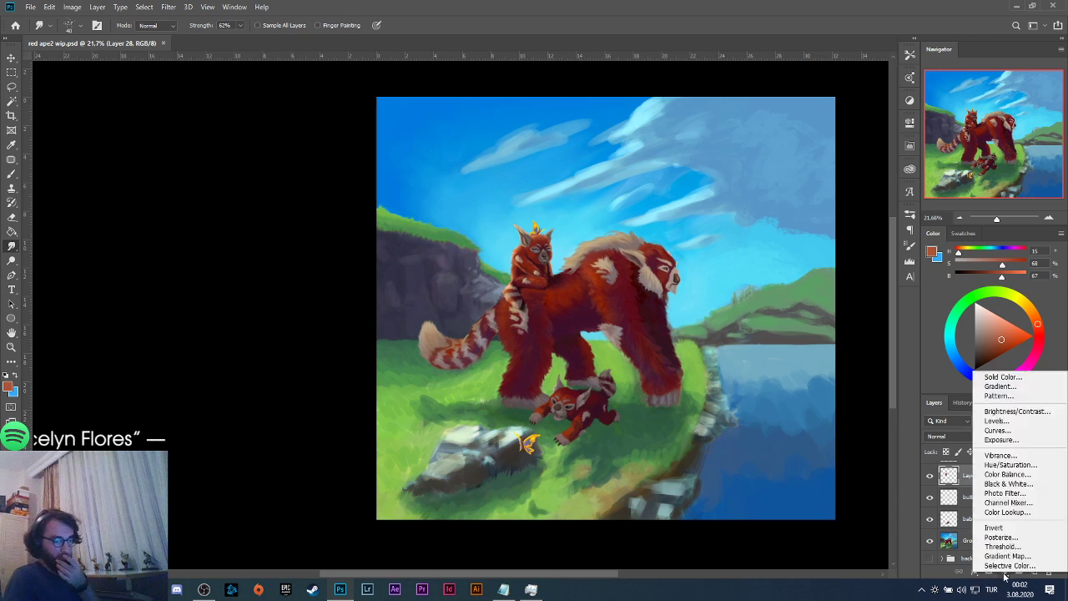
left_click(996, 420)
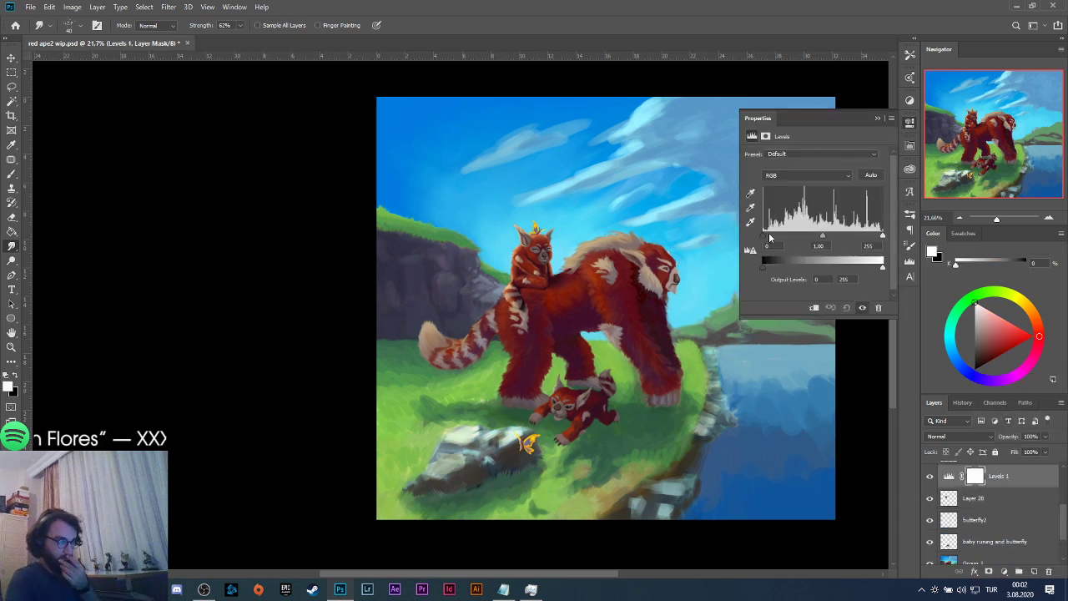
left_click_drag(769, 238, 762, 239)
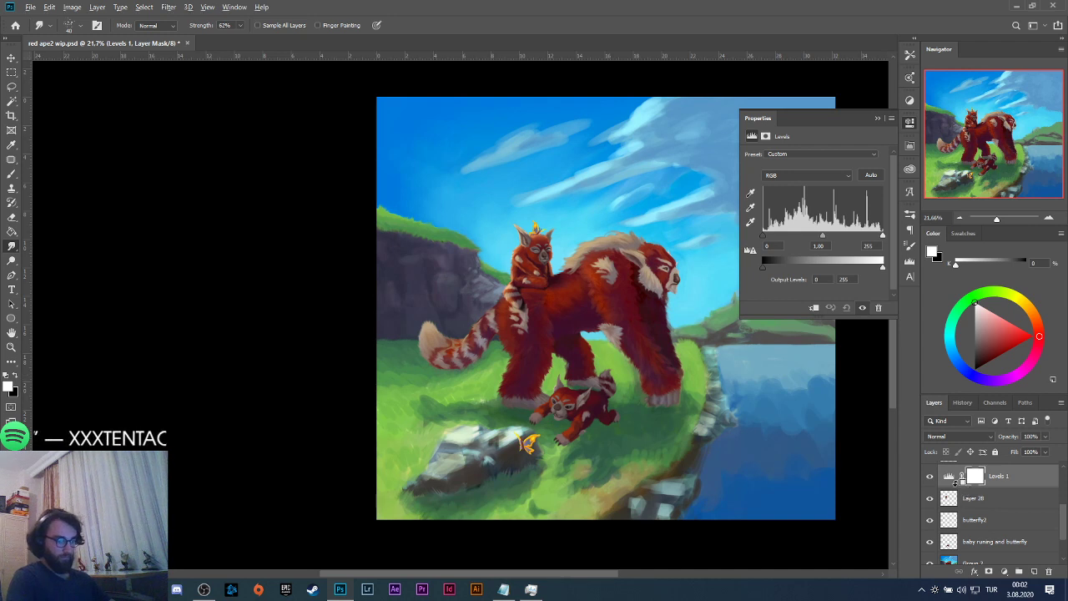
left_click(957, 487, "alt")
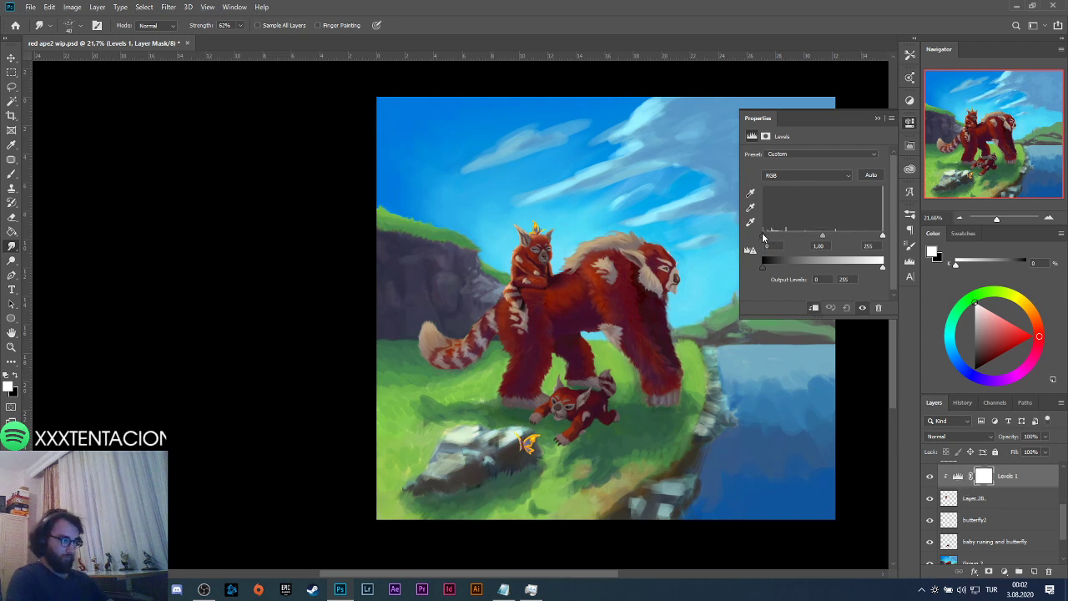
Brighten the small ape by setting the clipped Levels midtone input to 1.16.
mouse_move(761, 236)
left_mouse_down()
mouse_move(823, 240)
mouse_move(753, 237)
left_mouse_up()
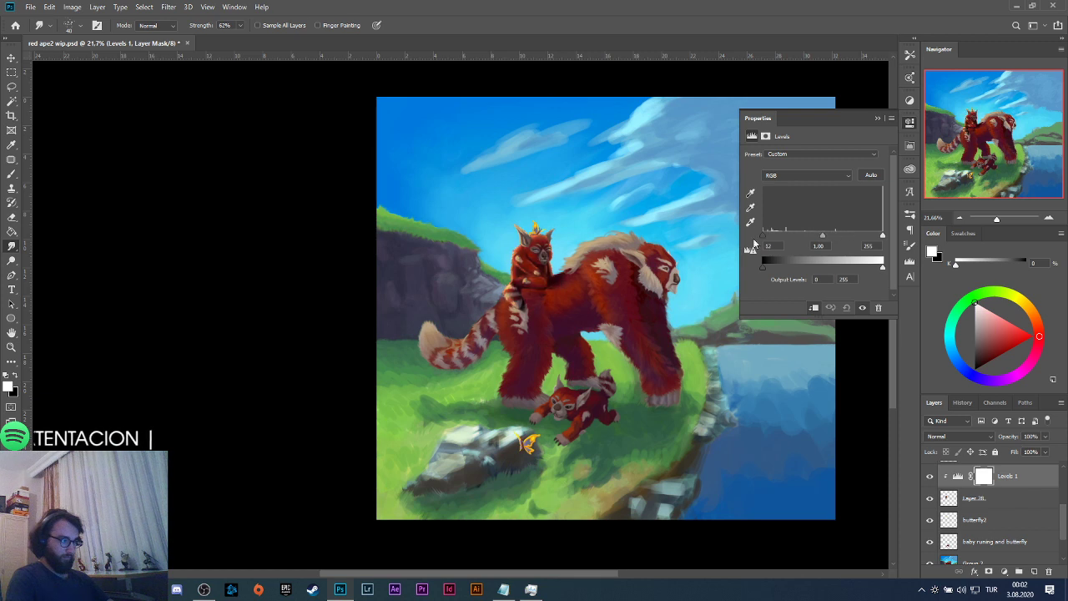
left_click_drag(823, 236, 815, 239)
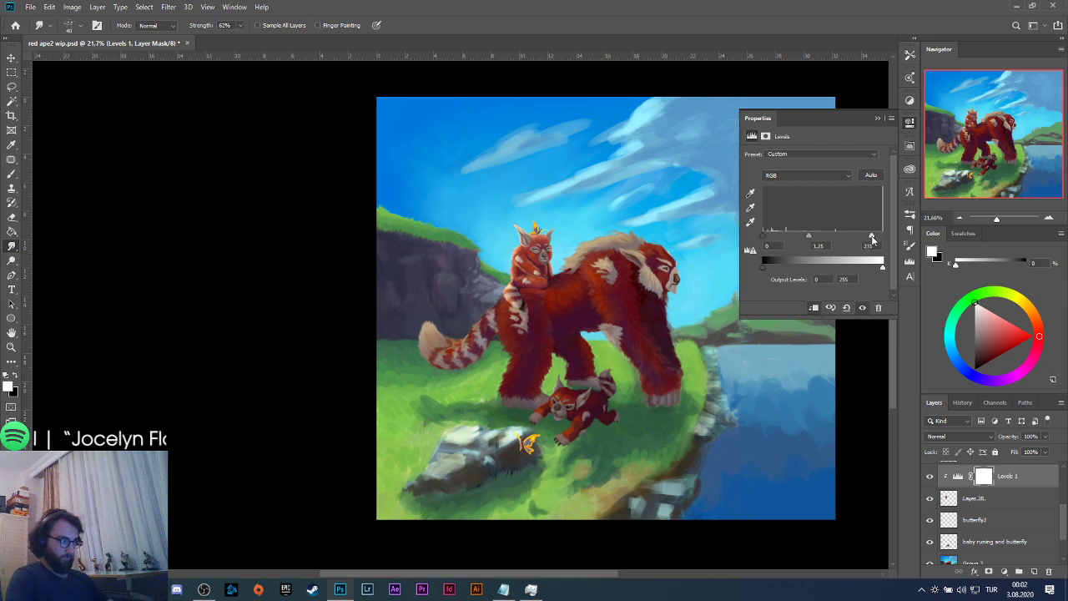
left_click_drag(815, 238, 821, 240)
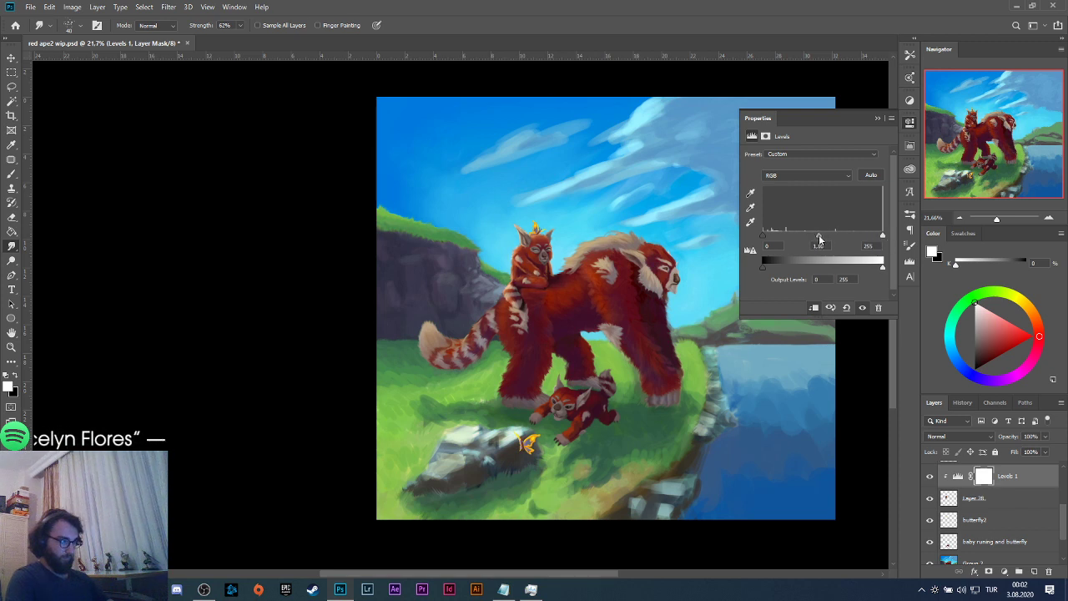
Compare the whole painting with the Levels adjustment off and on.
left_click(860, 306)
left_click(860, 306)
left_click(859, 306)
left_click(857, 305)
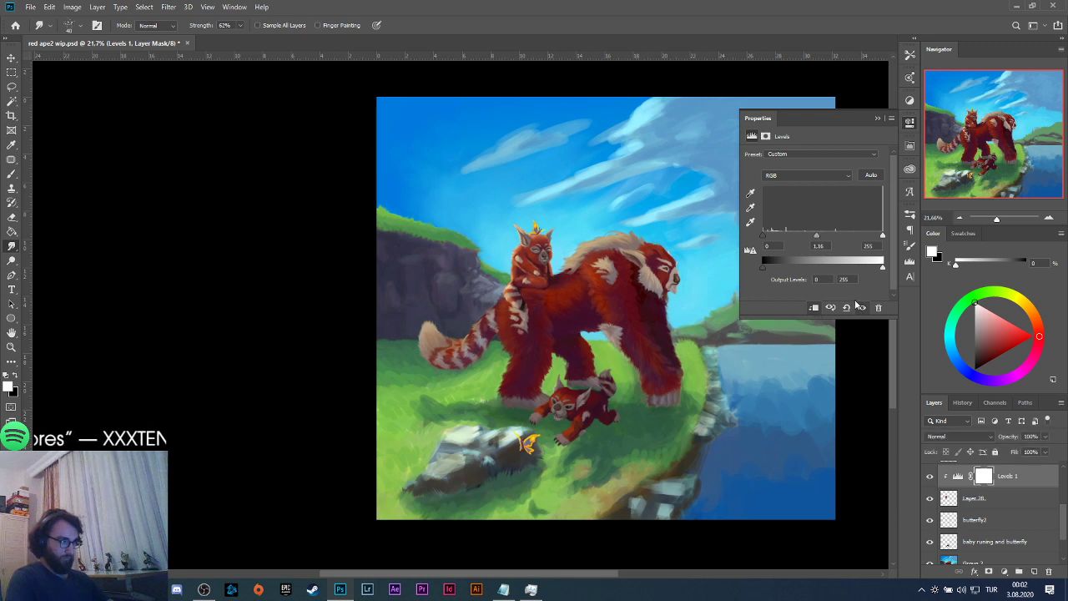
left_click(861, 307)
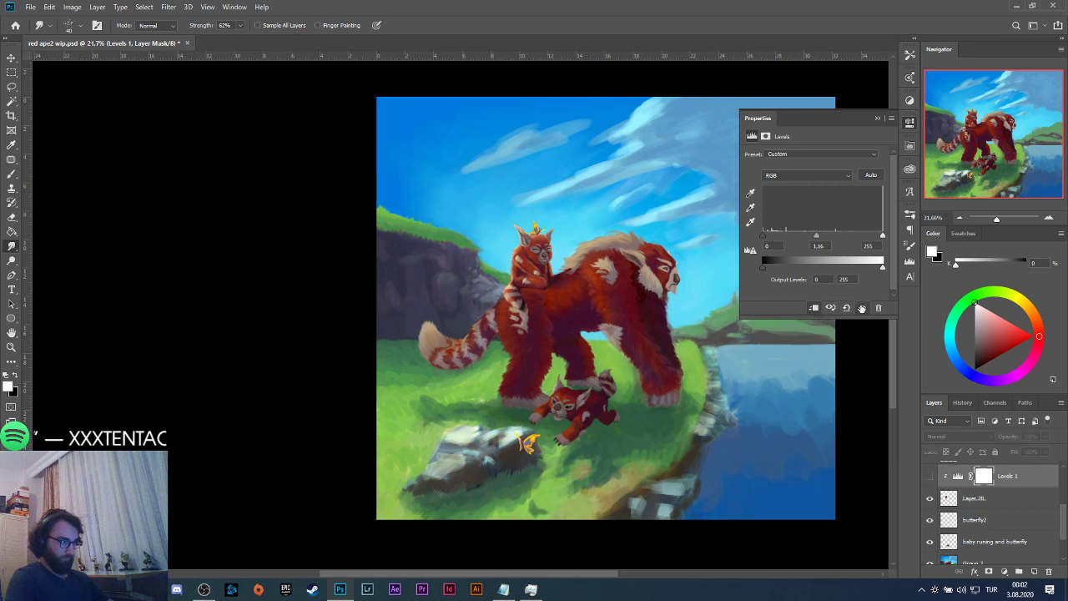
left_click(860, 307)
left_click(860, 307)
left_click(860, 307)
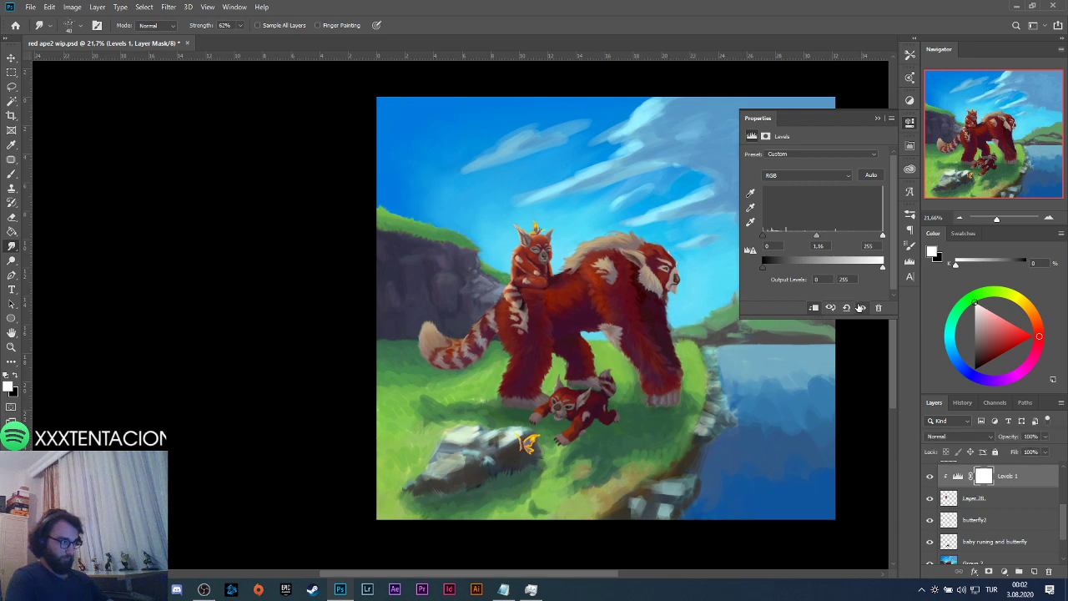
left_click(859, 307)
left_click(859, 307)
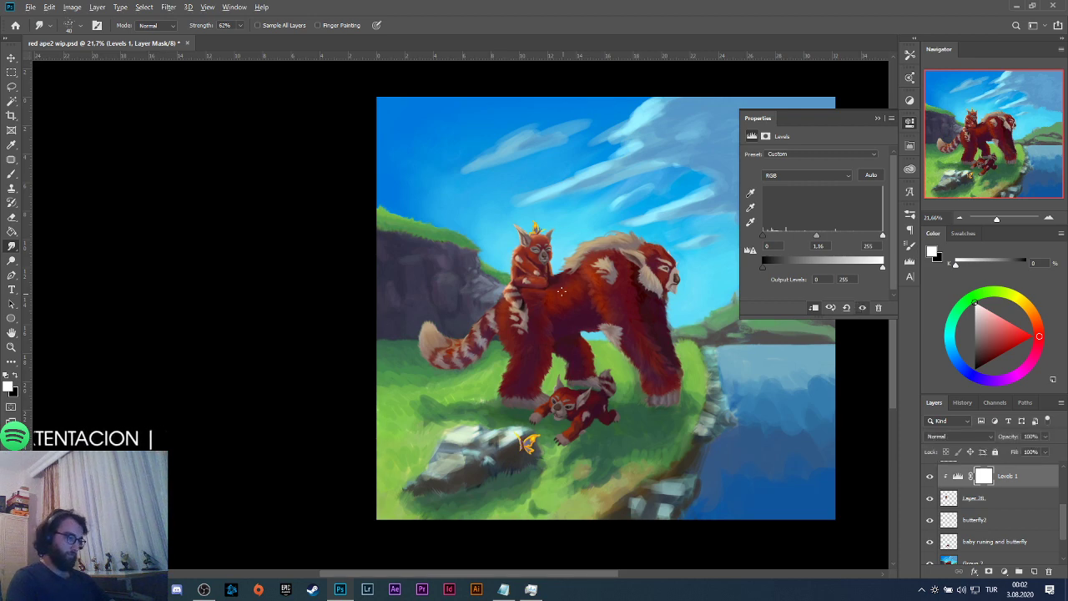
Close the Levels settings and compare the small ape up close with Levels 1 hidden and shown.
scroll(550, 311, "up", 2)
scroll(550, 312, "up", 1)
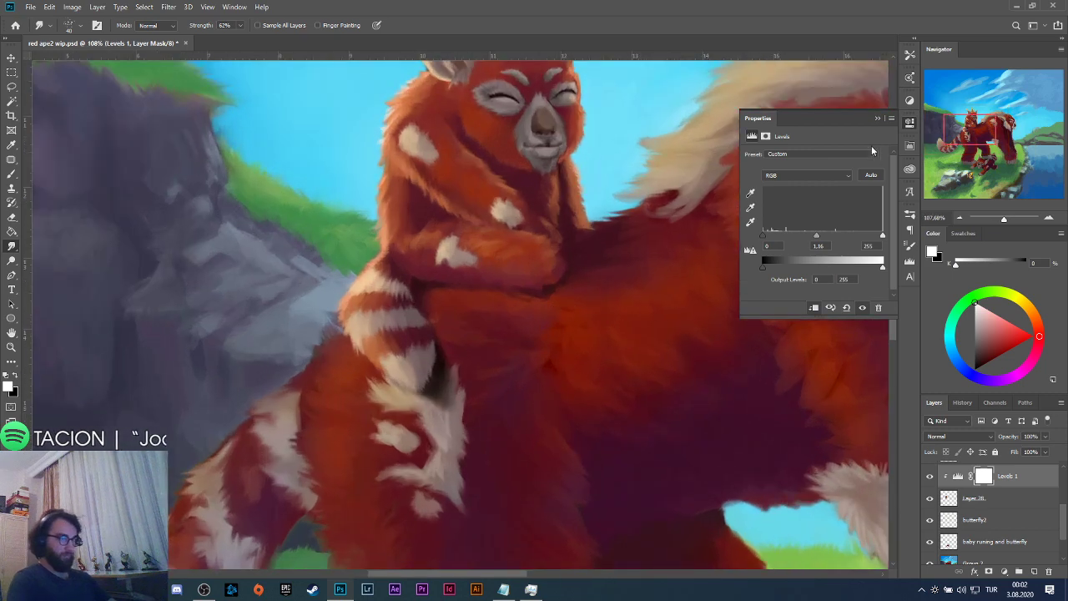
left_click(876, 119)
left_click(929, 476)
left_click(929, 475)
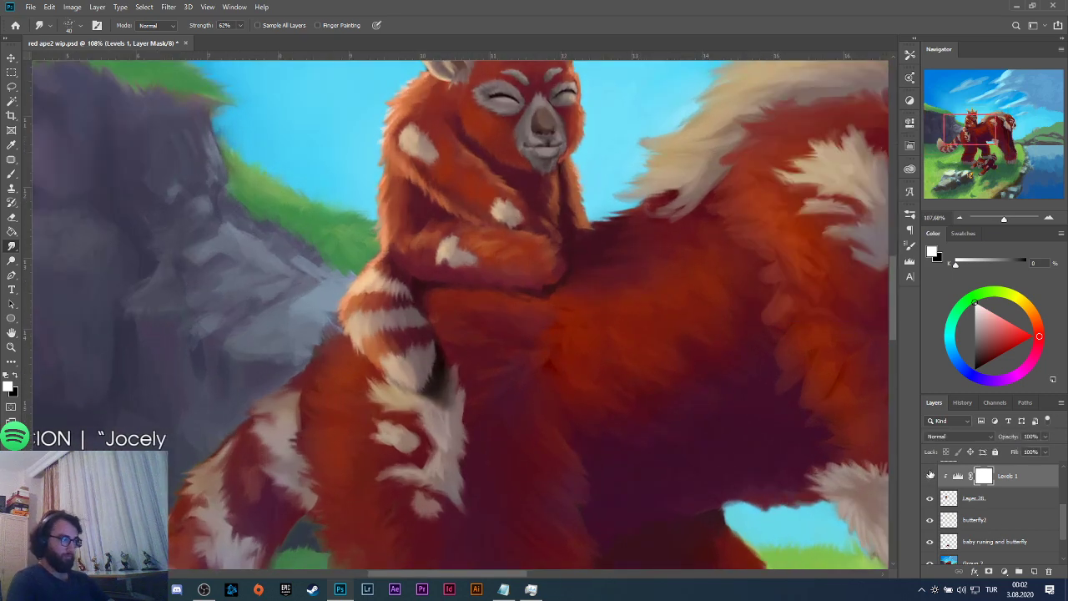
left_click(929, 476)
left_click(929, 475)
left_click(930, 476)
left_click(929, 475)
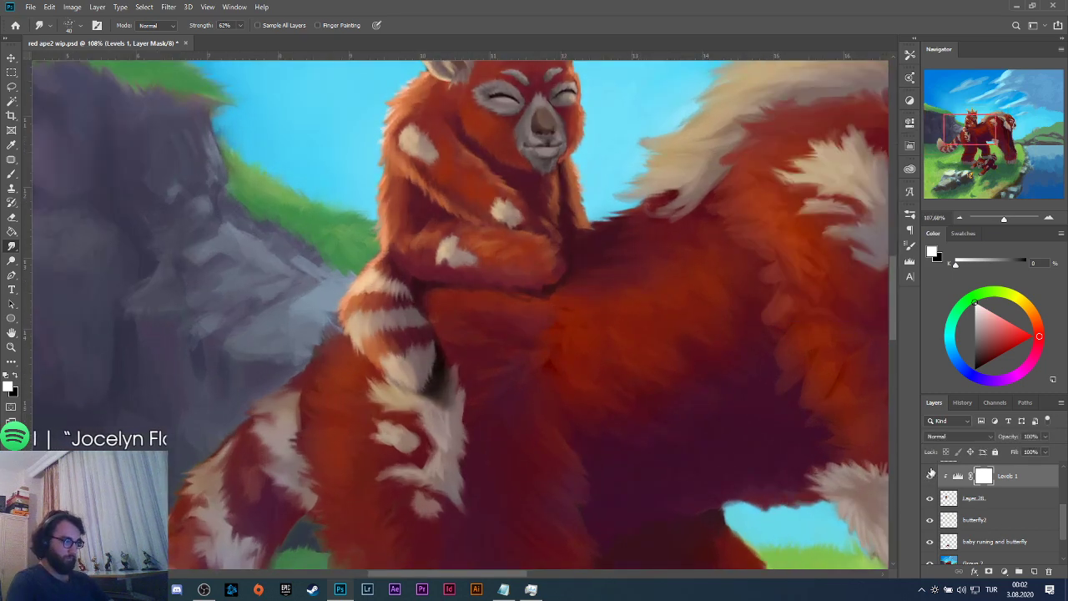
right_click(1017, 477)
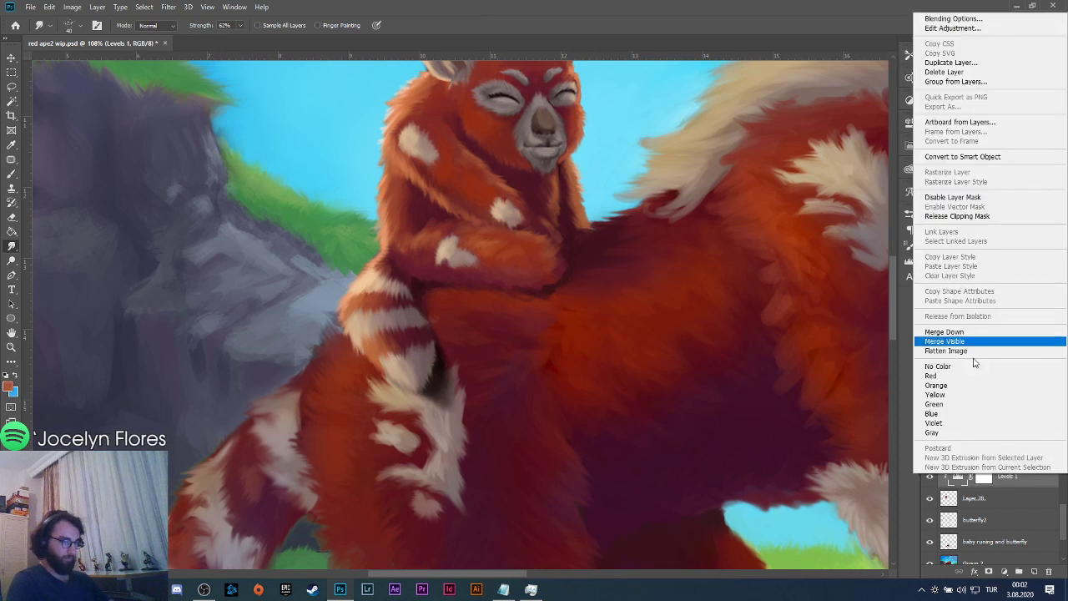
key("Escape")
Paint black on the Levels 1 mask over the large ape's back below the small ape's arms, using the 150 px MB Soft Round brush.
key("x")
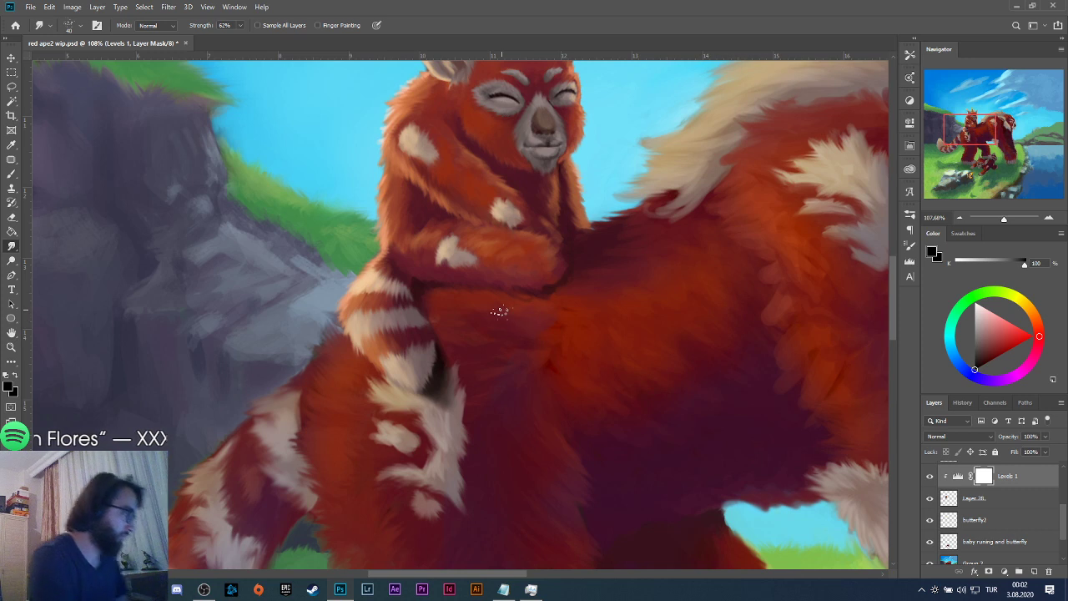
key("b")
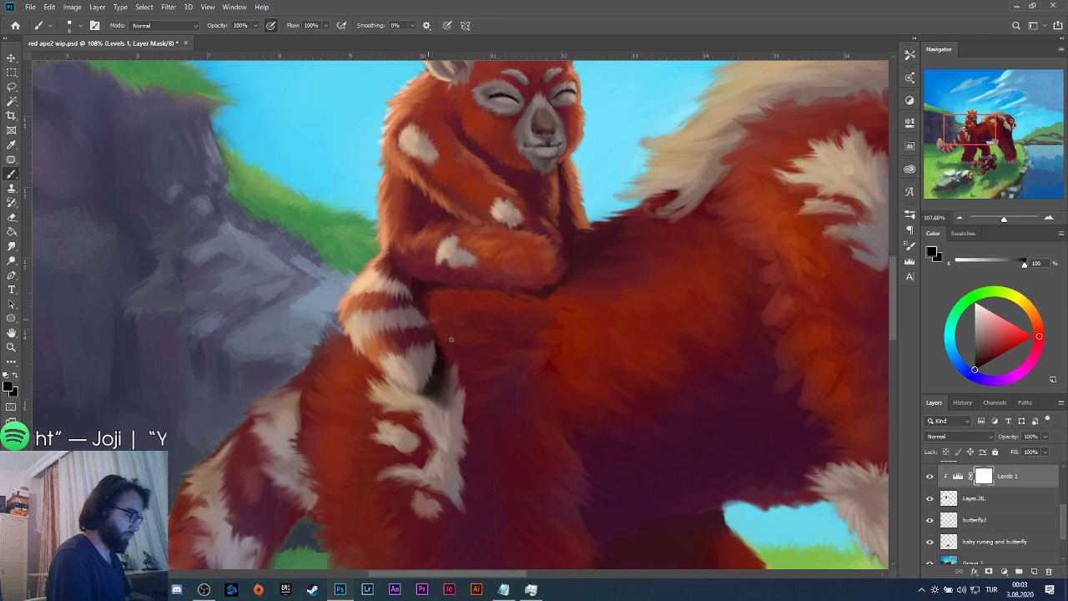
scroll(525, 354, "right", 1)
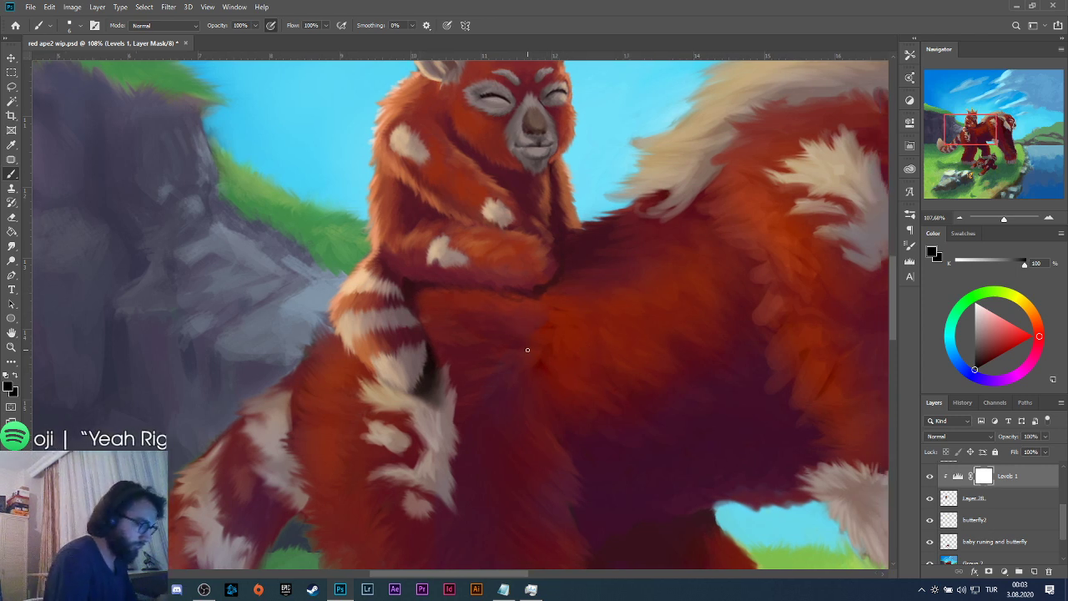
left_click(69, 25)
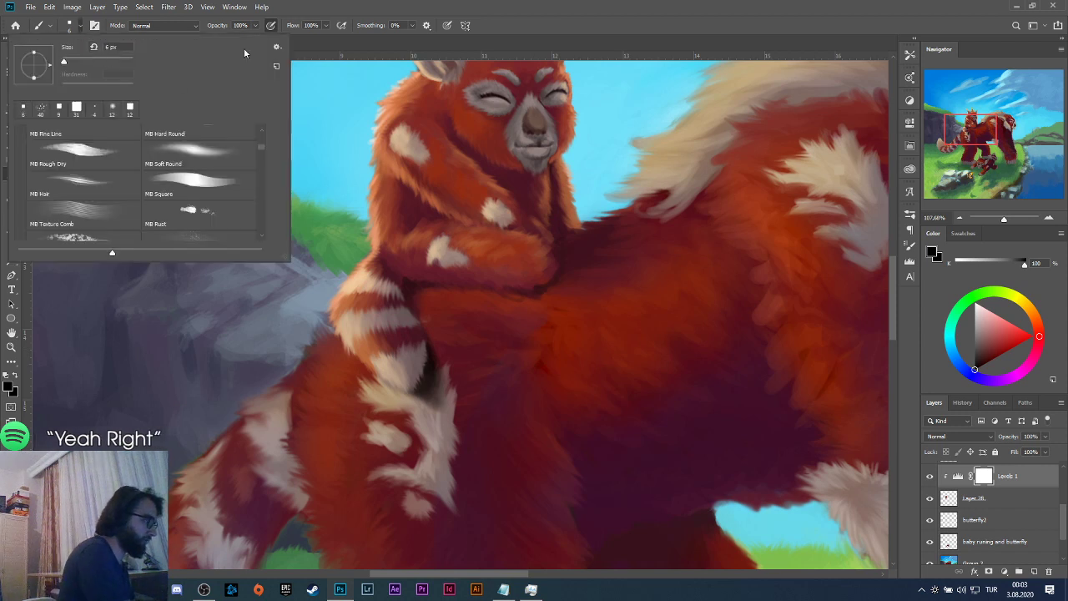
left_click(216, 176)
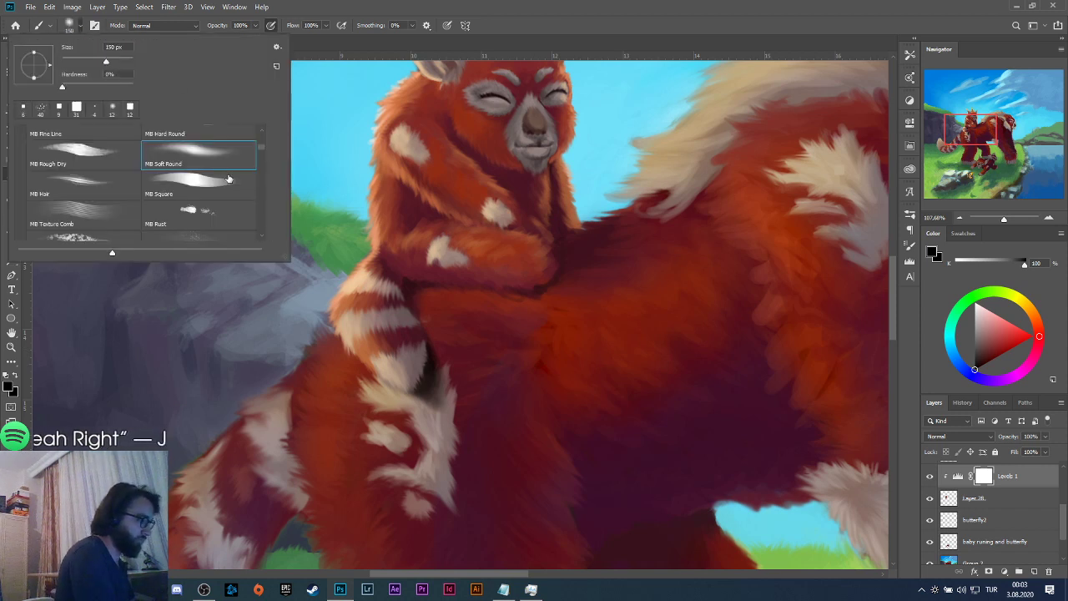
left_click(483, 333)
mouse_move(527, 343)
left_mouse_down()
mouse_move(493, 327)
mouse_move(525, 341)
mouse_move(542, 335)
left_mouse_up()
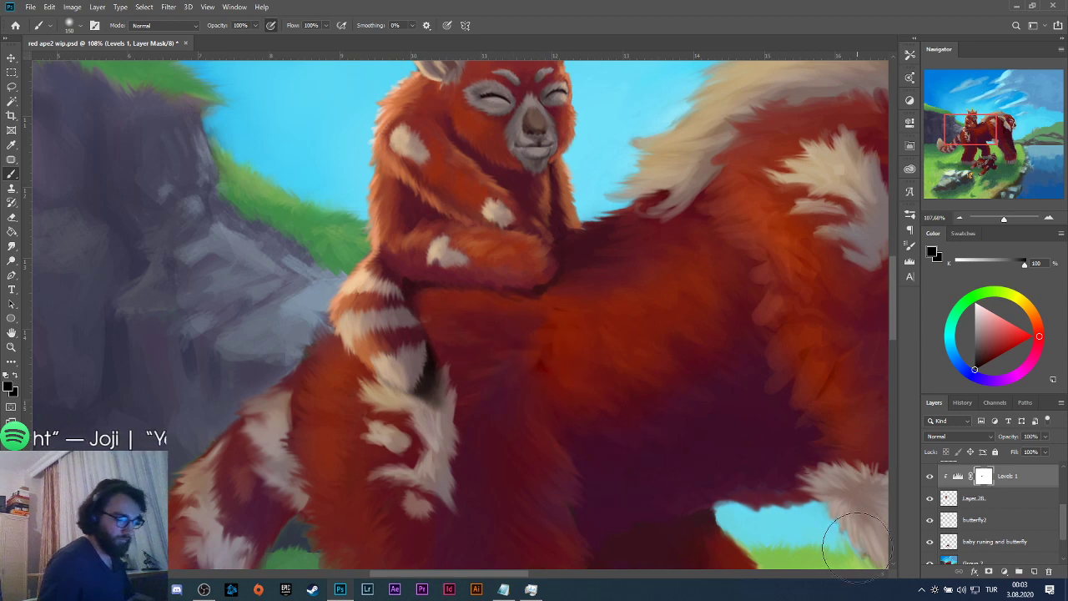
Compare the whole painting with the Levels 1 layer mask disabled and enabled.
scroll(674, 449, "down", 5)
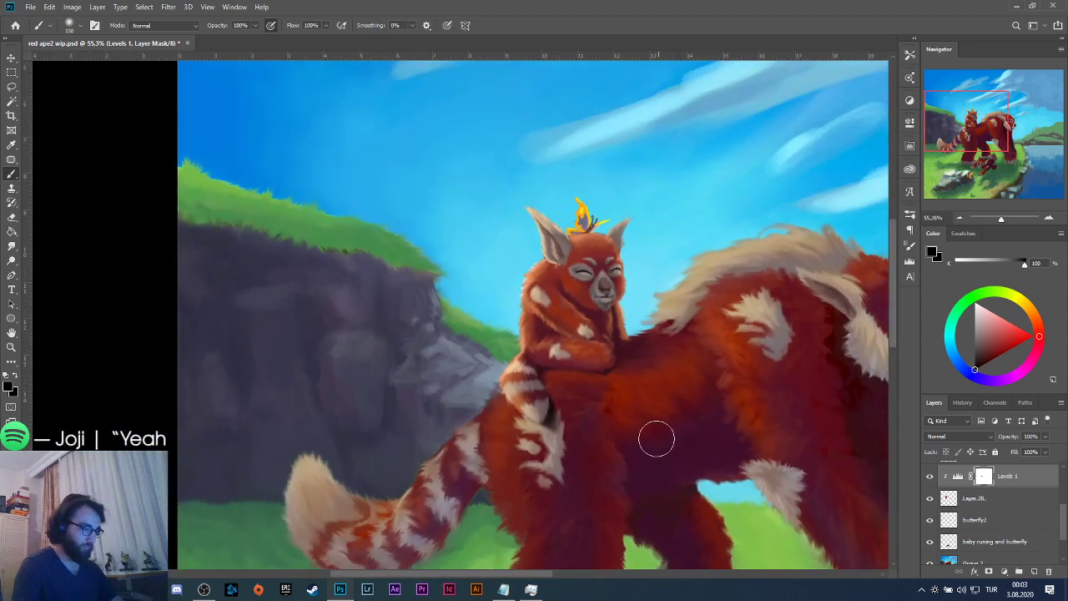
scroll(668, 418, "down", 2)
scroll(691, 445, "down", 1)
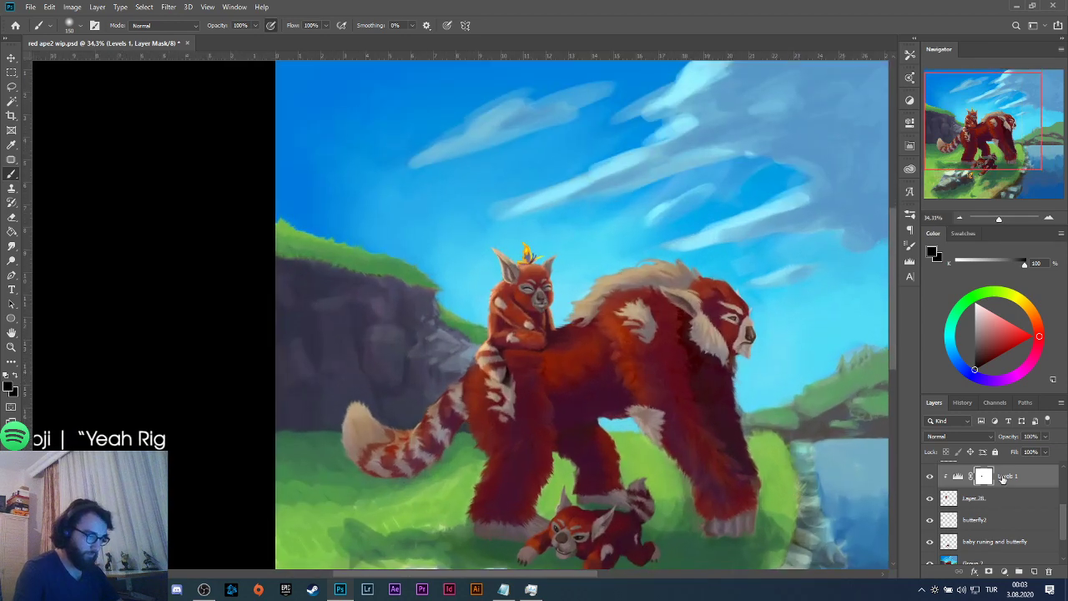
right_click(983, 477)
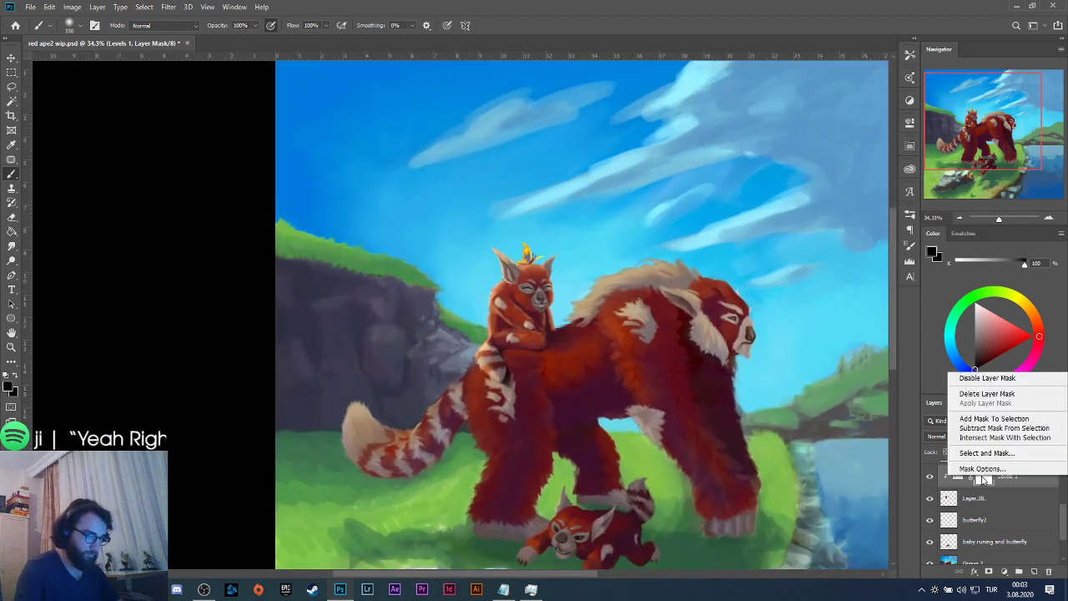
left_click(991, 380)
right_click(987, 477)
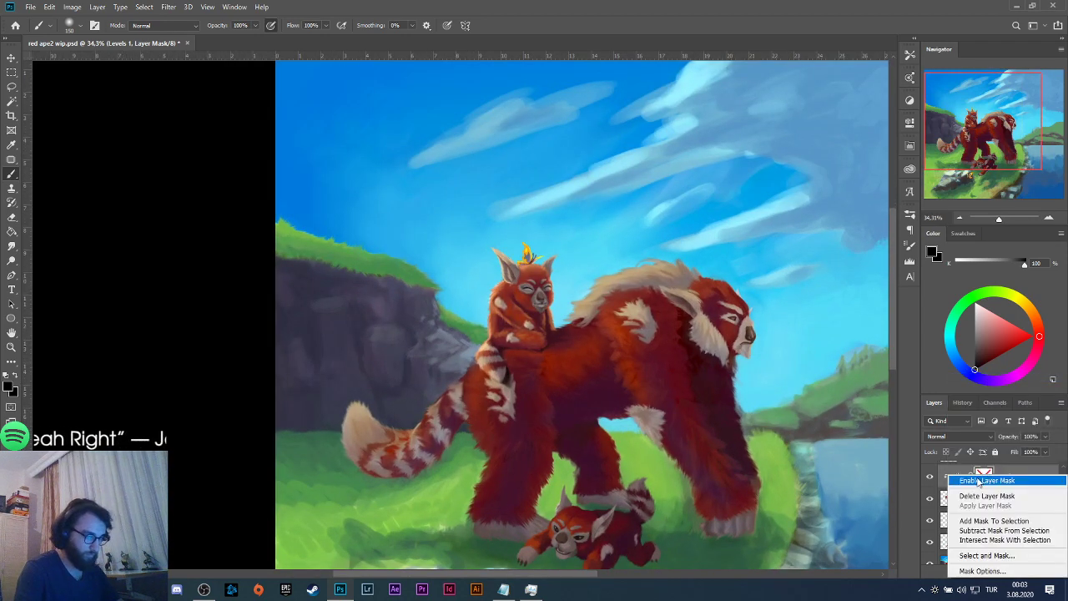
left_click(978, 481)
key("ctrl+minus")
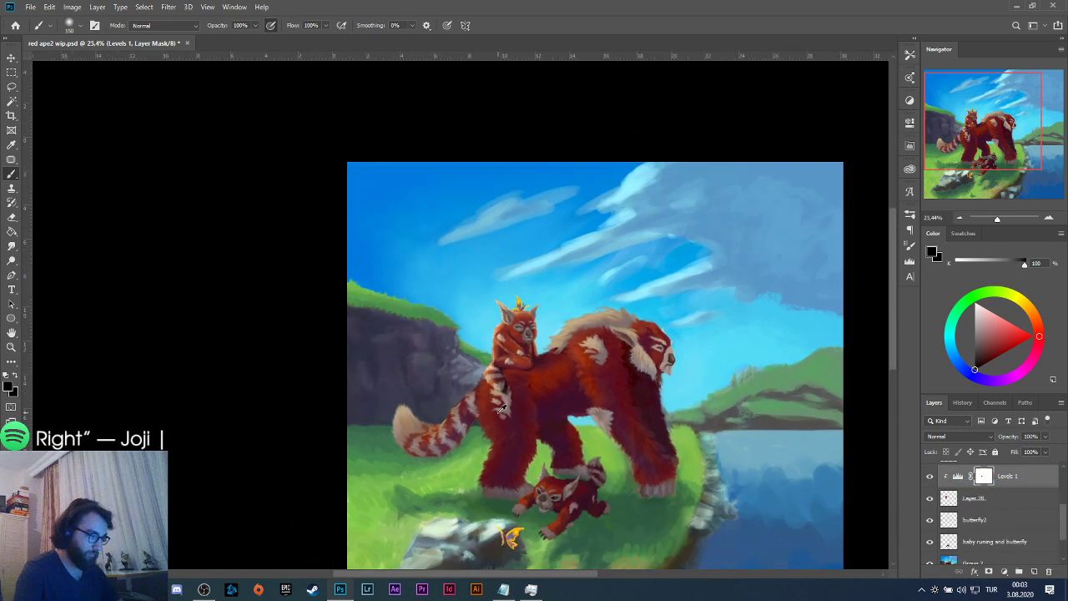
Merge Levels 1 down into Layer 28 and check the merged layer hidden and shown.
right_click(1007, 477)
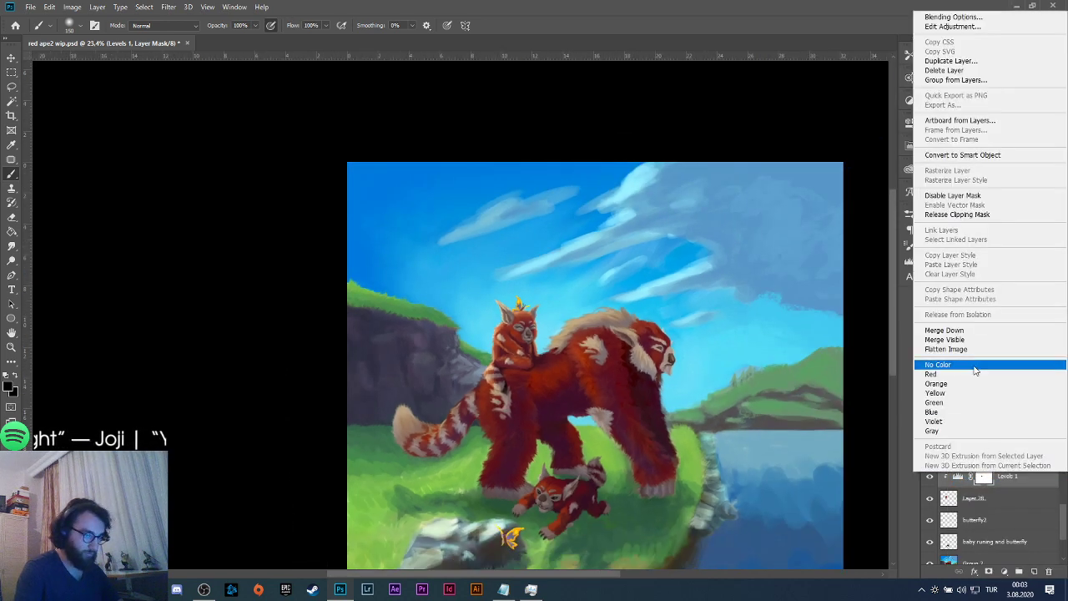
left_click(951, 330)
left_click(930, 477)
left_click(930, 476)
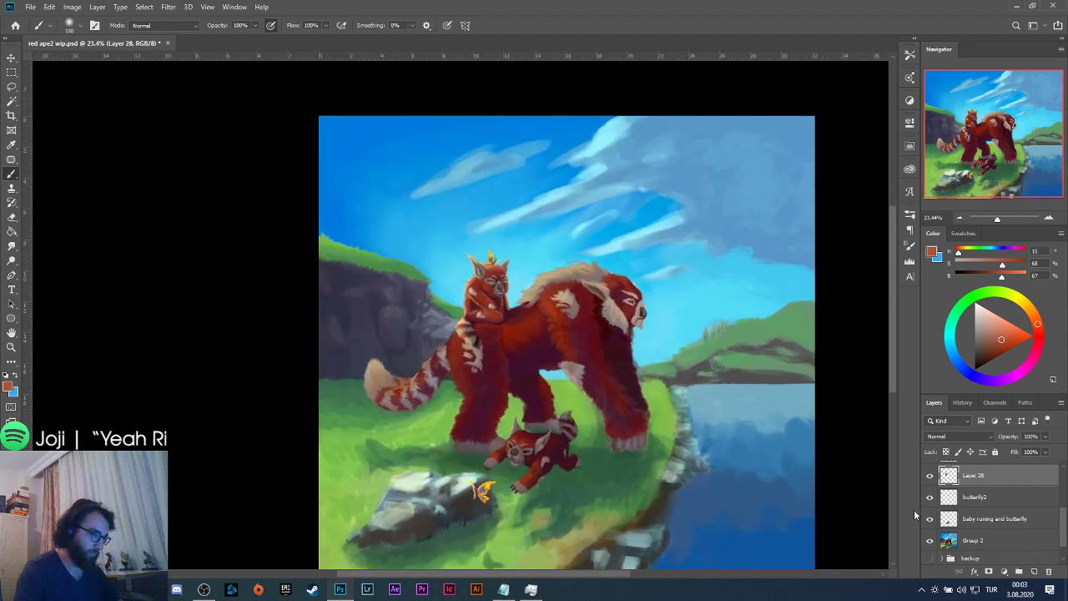
Add a Hue/Saturation adjustment clipped to Layer 28 and set its saturation to +8.
left_click(1003, 572)
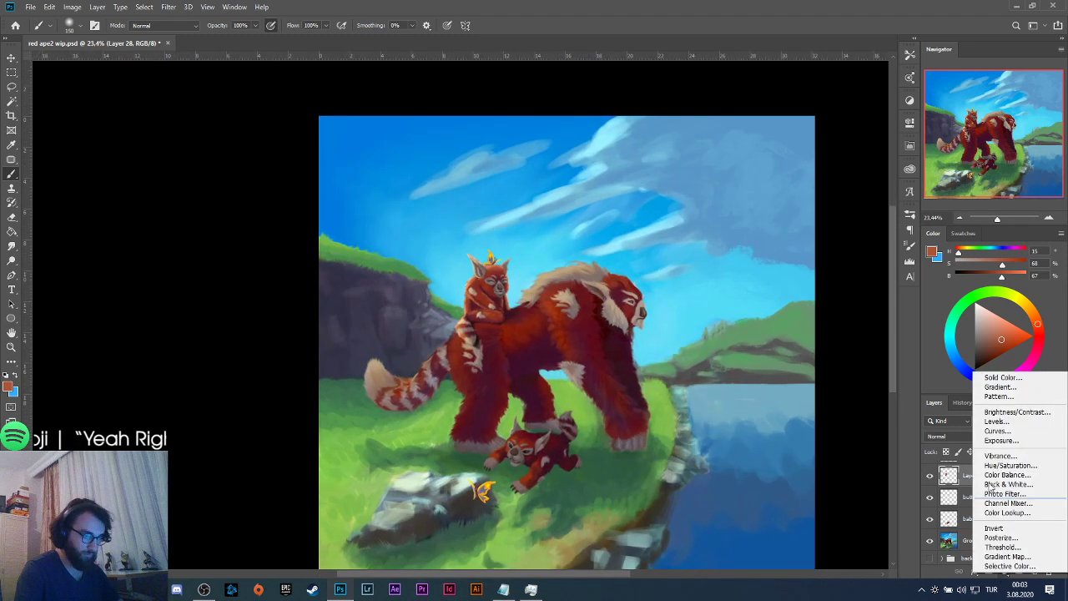
left_click(1009, 465)
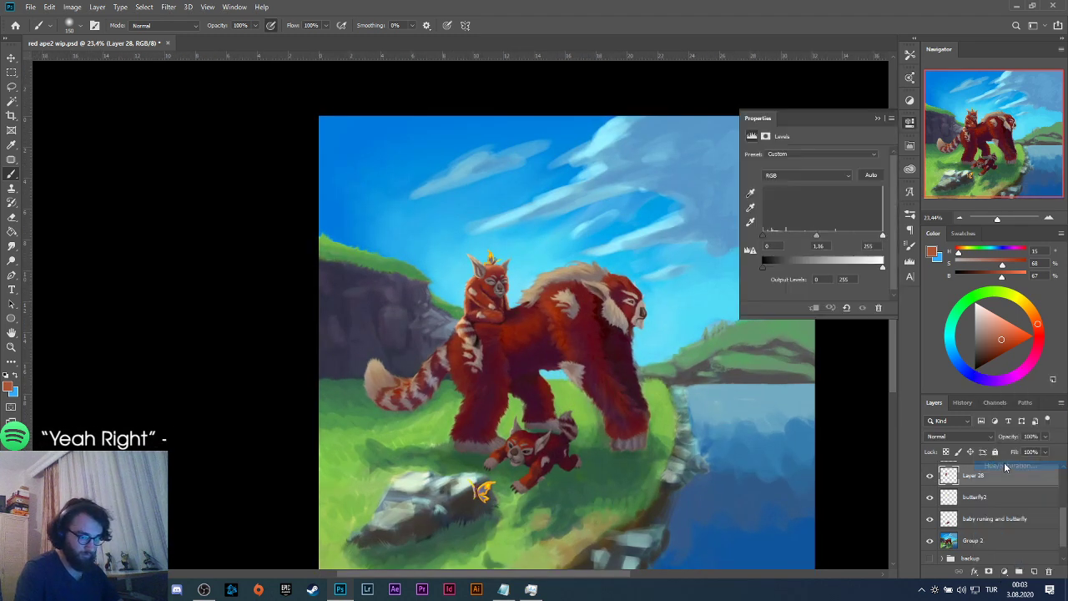
left_click_drag(815, 223, 841, 220)
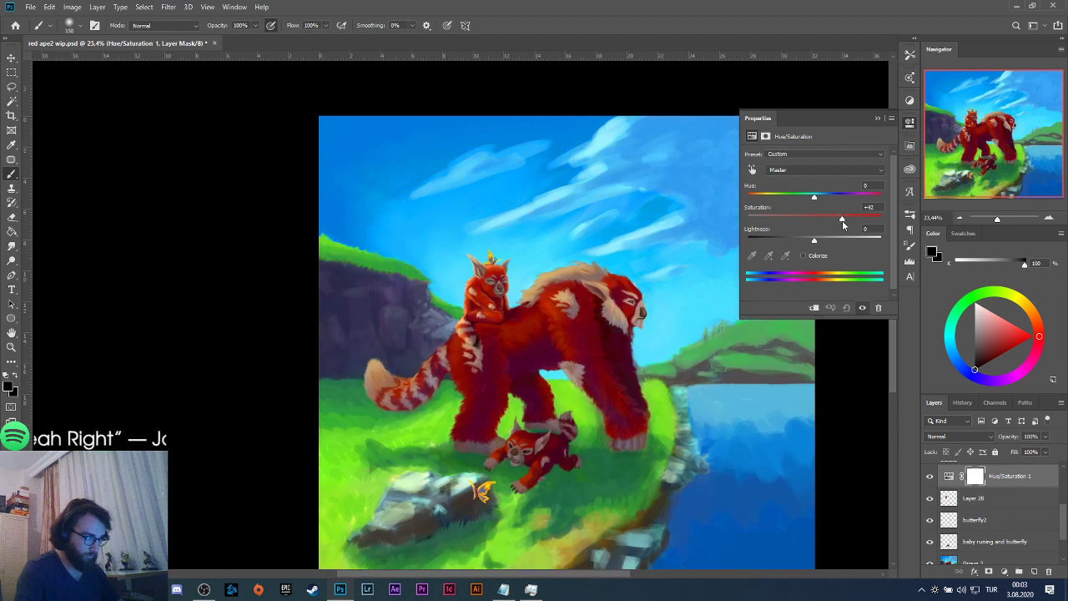
left_click(972, 486, "alt")
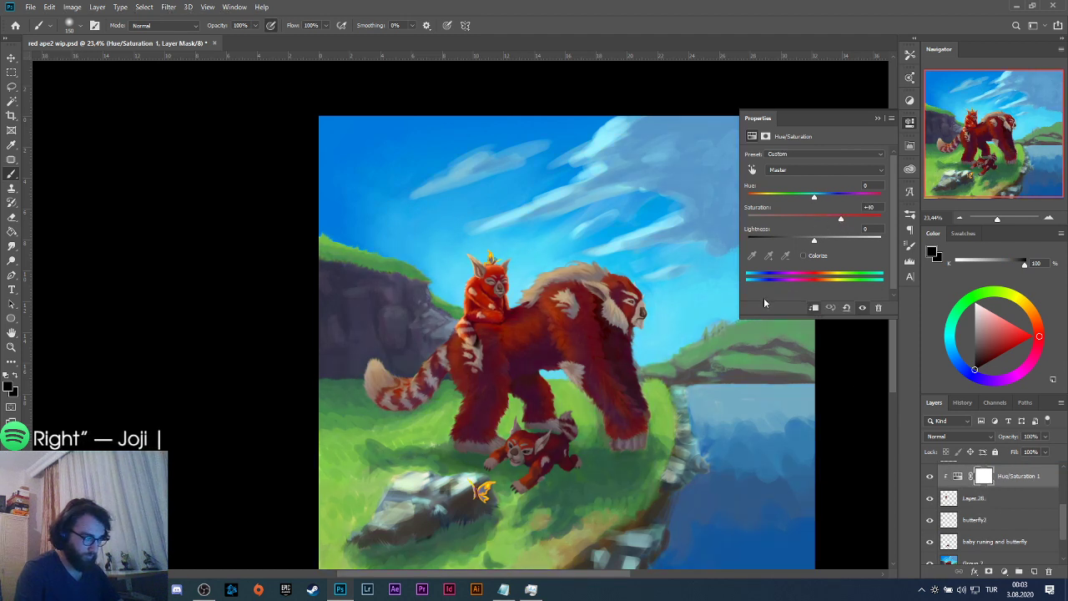
left_click_drag(841, 222, 823, 222)
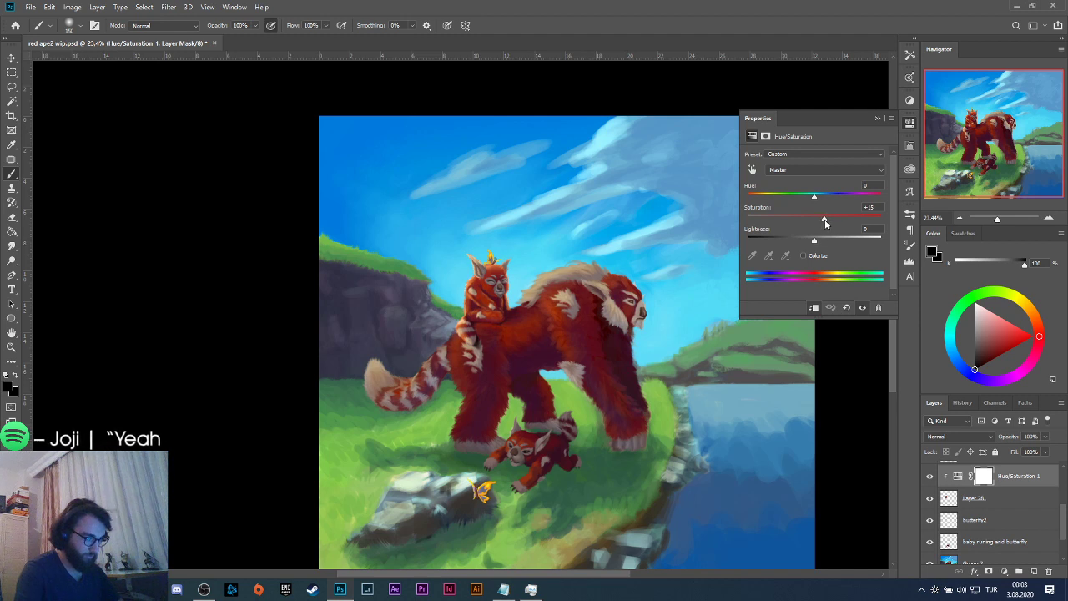
Compare the small ape's colour with the Hue/Saturation adjustment off and on.
left_click(862, 308)
left_click(861, 308)
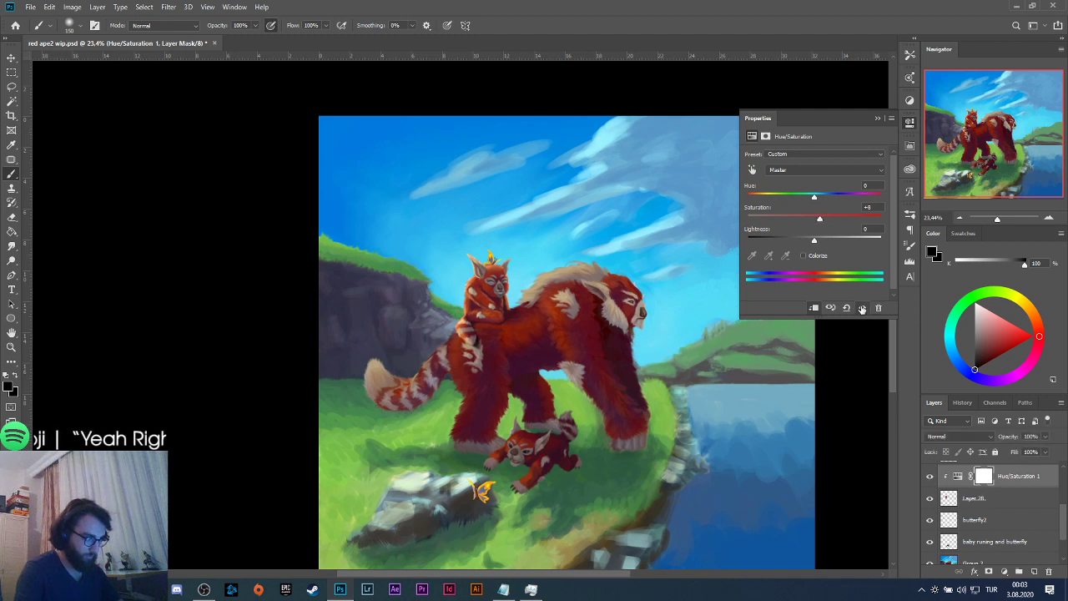
left_click(862, 308)
left_click(861, 307)
left_click(862, 308)
left_click(861, 307)
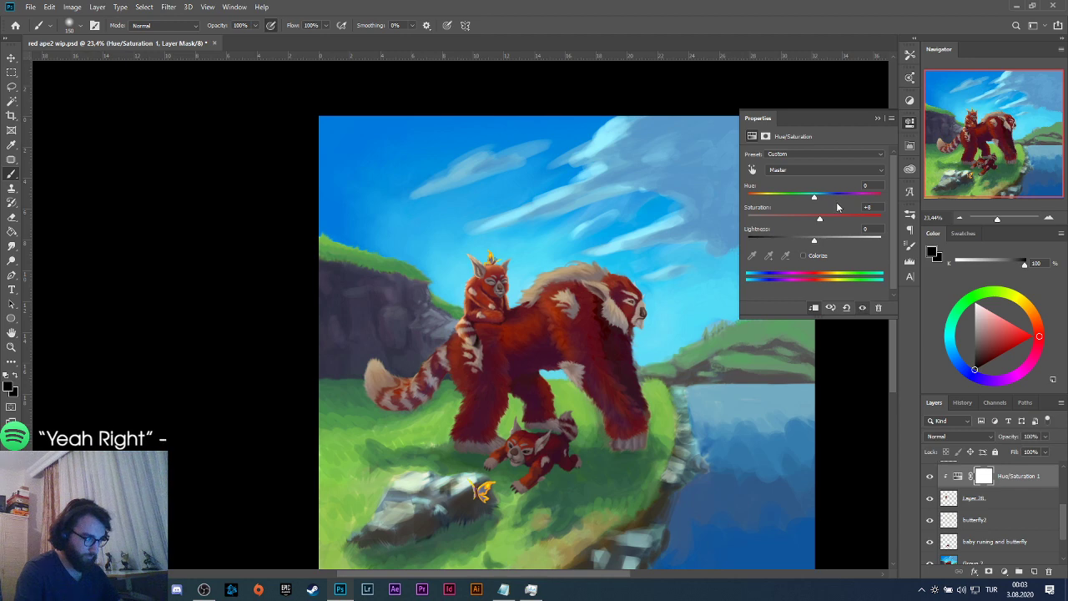
Close the Hue/Saturation settings and merge the adjustment down into Layer 28.
left_click(877, 118)
right_click(1012, 477)
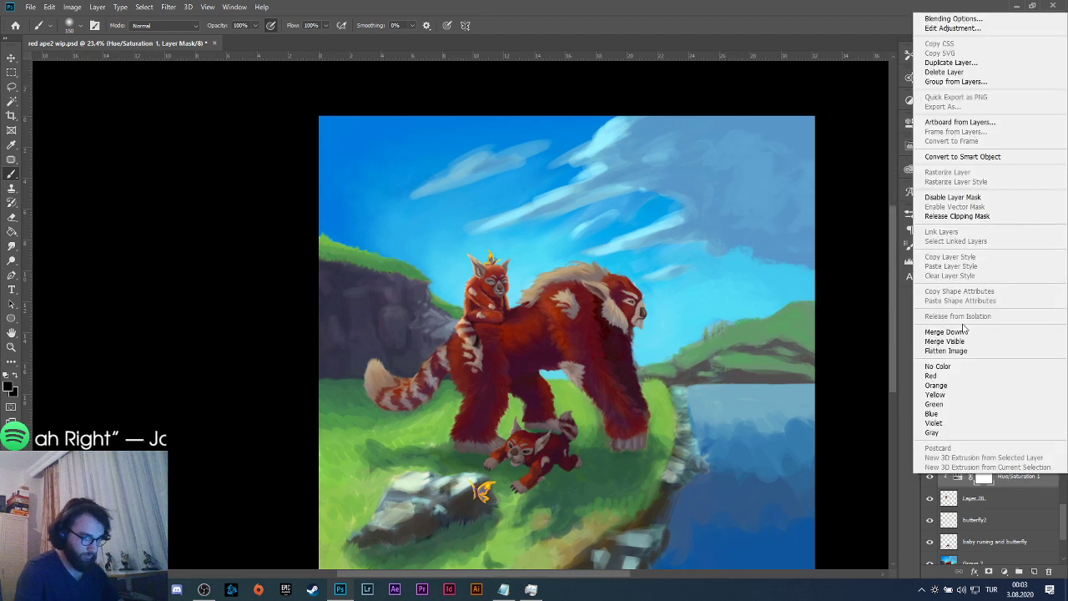
left_click(939, 332)
Smudge the fur along the top of the small ape's head beneath the butterfly at 62% strength.
scroll(485, 273, "up", 5)
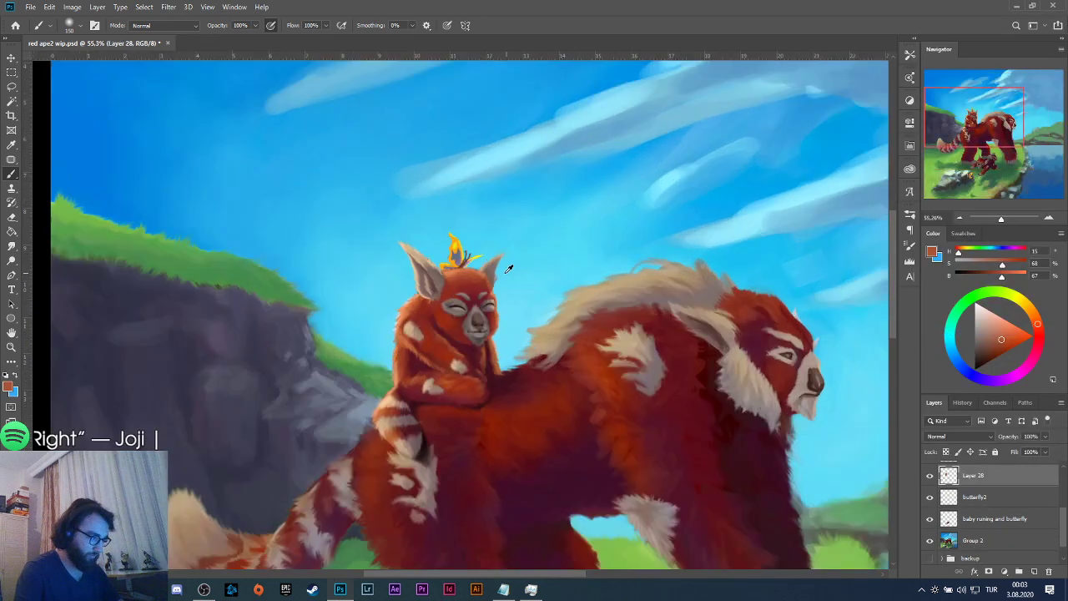
scroll(485, 274, "down", 4)
scroll(469, 274, "up", 6)
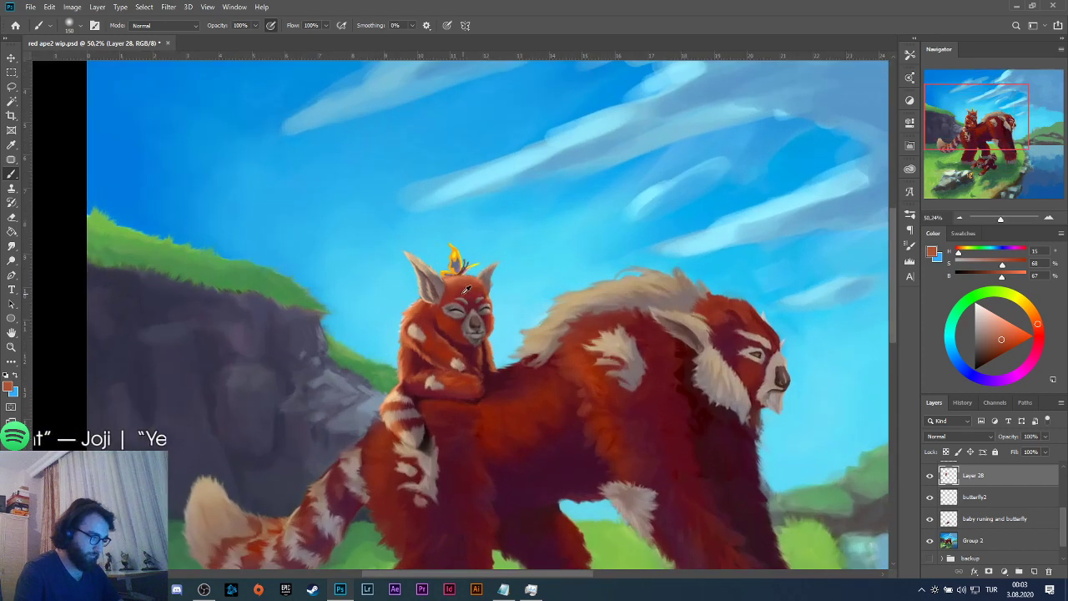
scroll(469, 274, "up", 3)
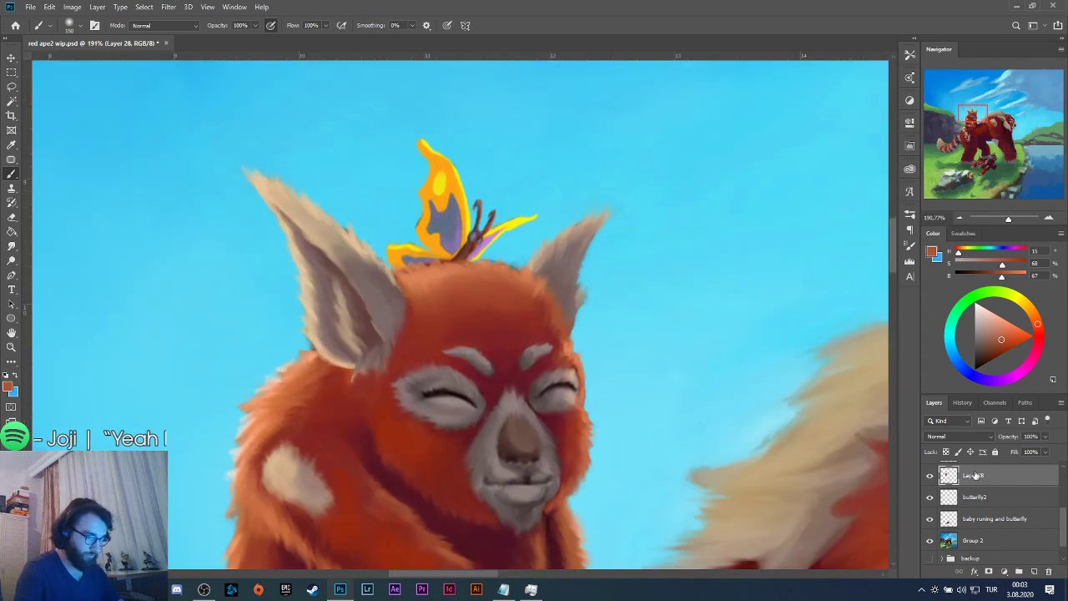
left_click(12, 247)
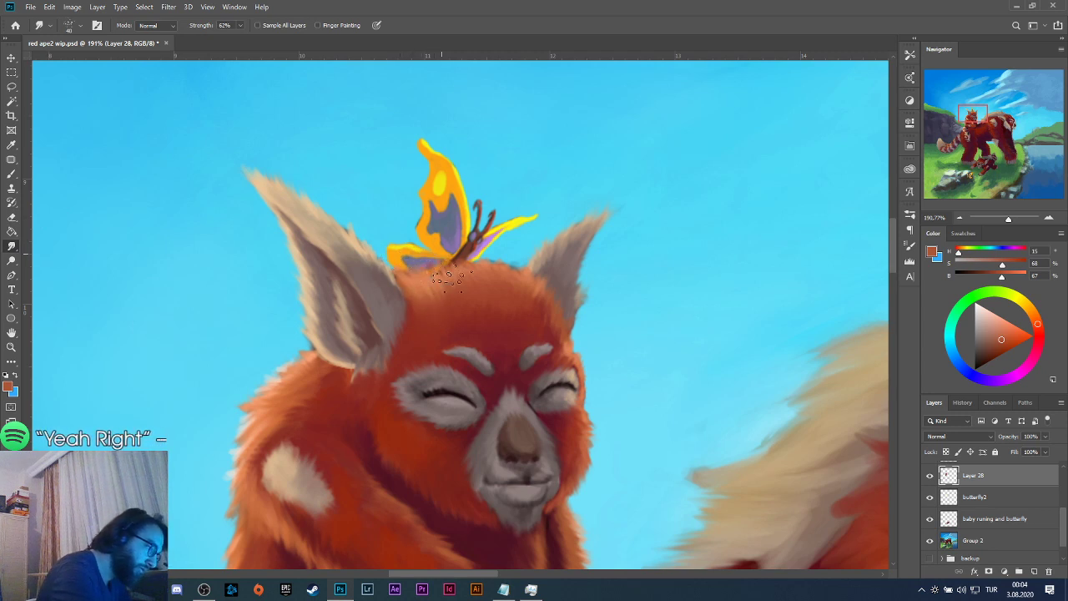
mouse_move(470, 278)
left_mouse_down()
mouse_move(505, 254)
mouse_move(509, 267)
left_mouse_up()
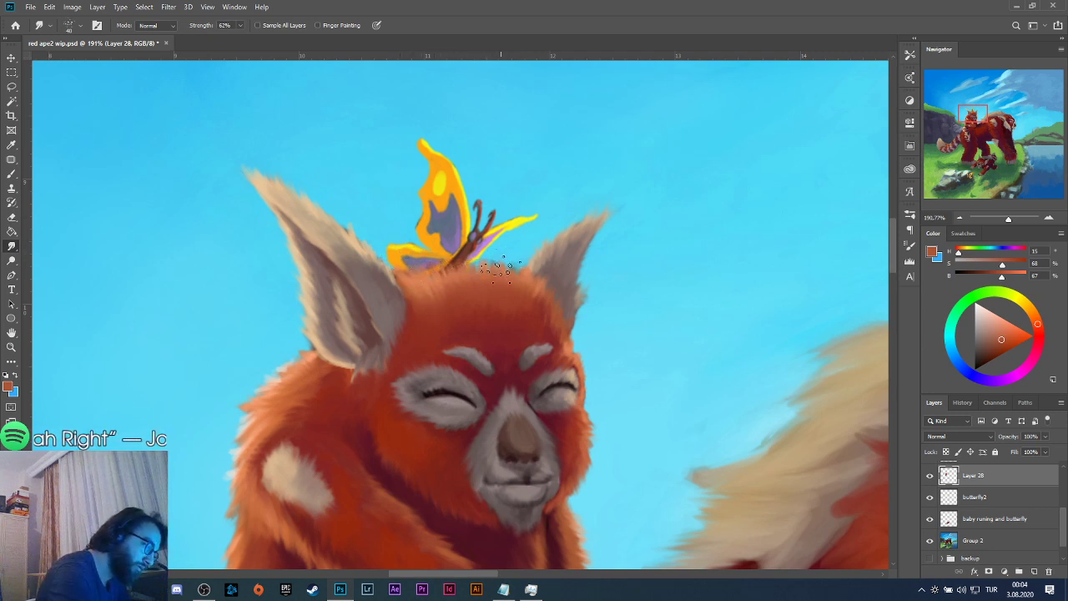
mouse_move(461, 301)
left_mouse_down()
mouse_move(446, 280)
mouse_move(480, 252)
mouse_move(506, 265)
left_mouse_up()
mouse_move(425, 292)
left_mouse_down()
mouse_move(425, 264)
mouse_move(444, 246)
mouse_move(536, 241)
mouse_move(569, 251)
left_mouse_up()
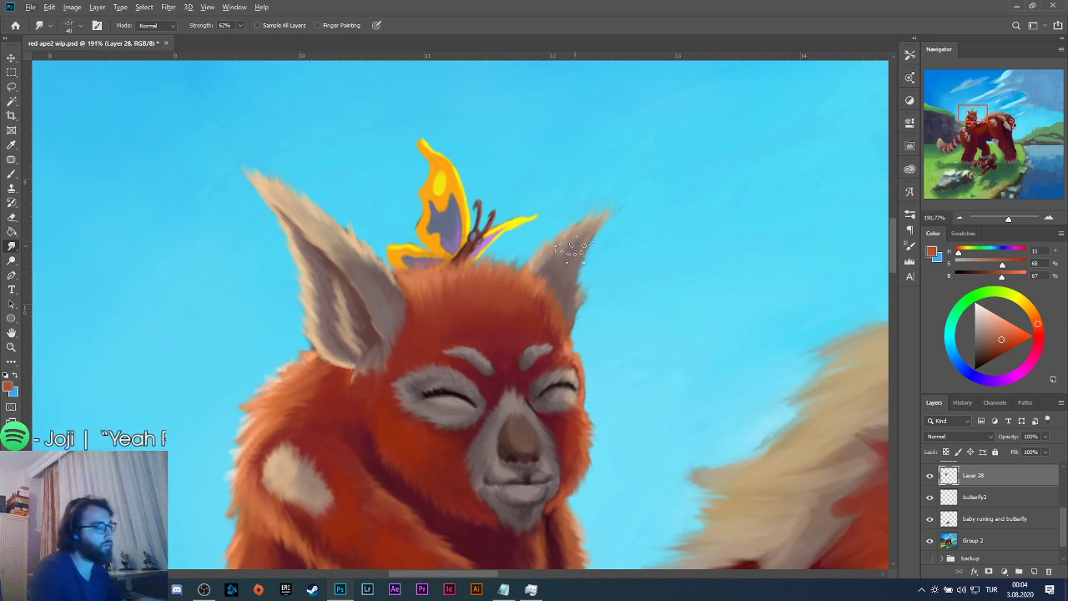
mouse_move(465, 324)
left_mouse_down()
mouse_move(438, 313)
mouse_move(479, 282)
mouse_move(472, 329)
mouse_move(494, 285)
mouse_move(488, 321)
mouse_move(500, 286)
mouse_move(500, 329)
mouse_move(525, 295)
mouse_move(530, 321)
mouse_move(453, 333)
mouse_move(397, 238)
left_mouse_up()
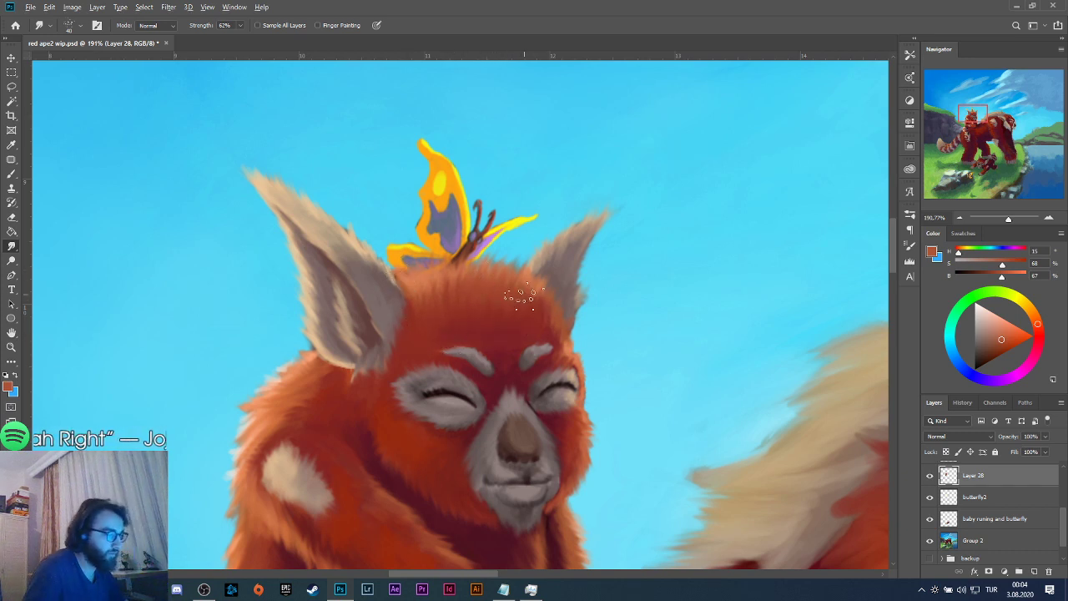
Review the painting from near and far, and compare it with Layer 28 hidden and shown.
scroll(534, 291, "down", 10)
scroll(568, 317, "down", 1)
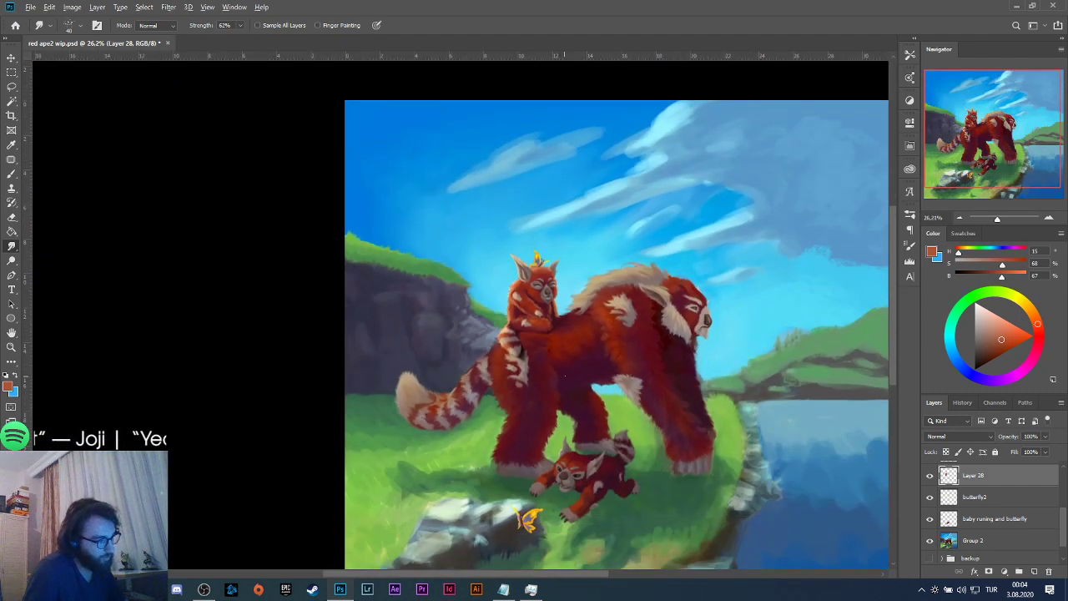
scroll(534, 311, "up", 6)
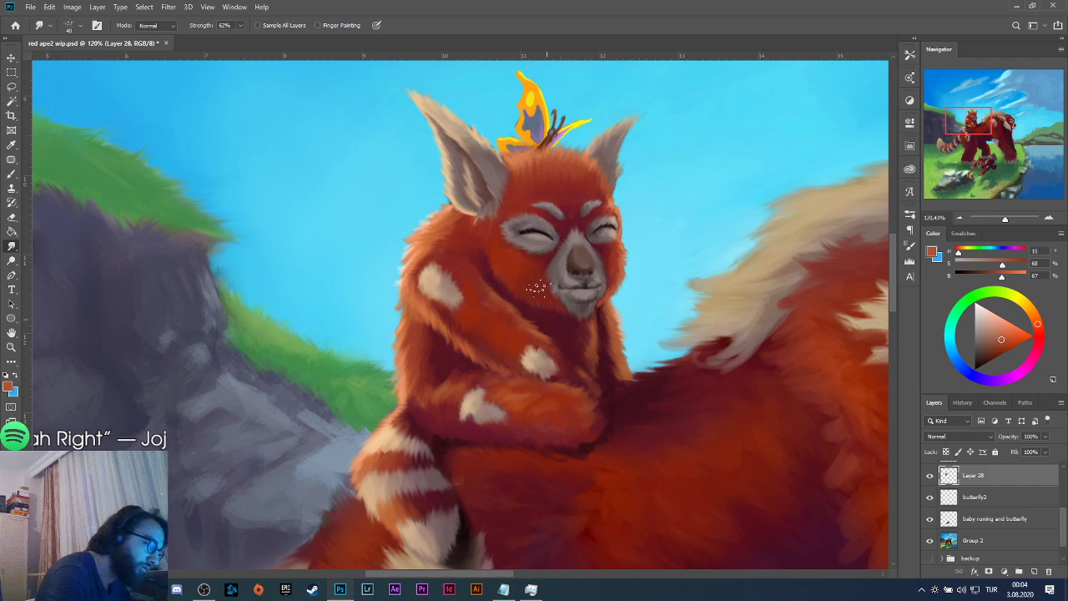
scroll(537, 287, "down", 5)
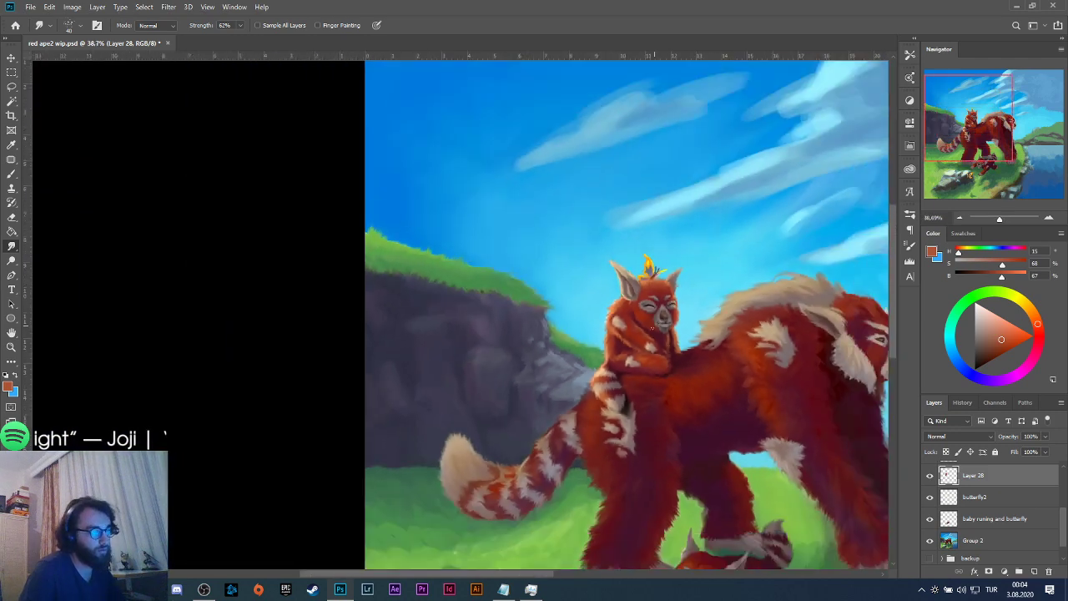
scroll(653, 329, "down", 5)
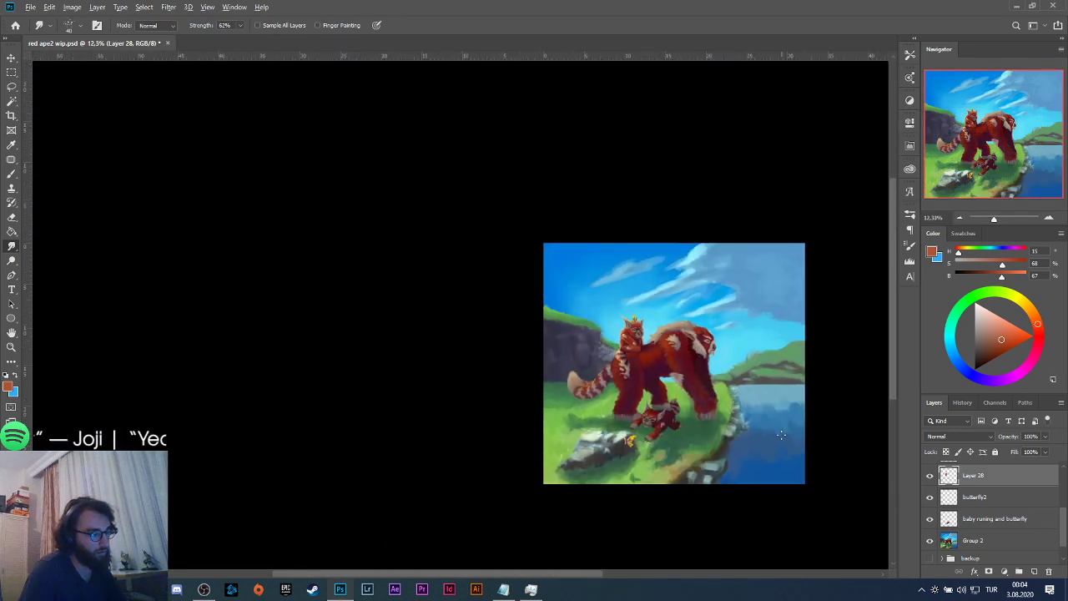
scroll(780, 434, "up", 2)
left_click(930, 476)
left_click(929, 475)
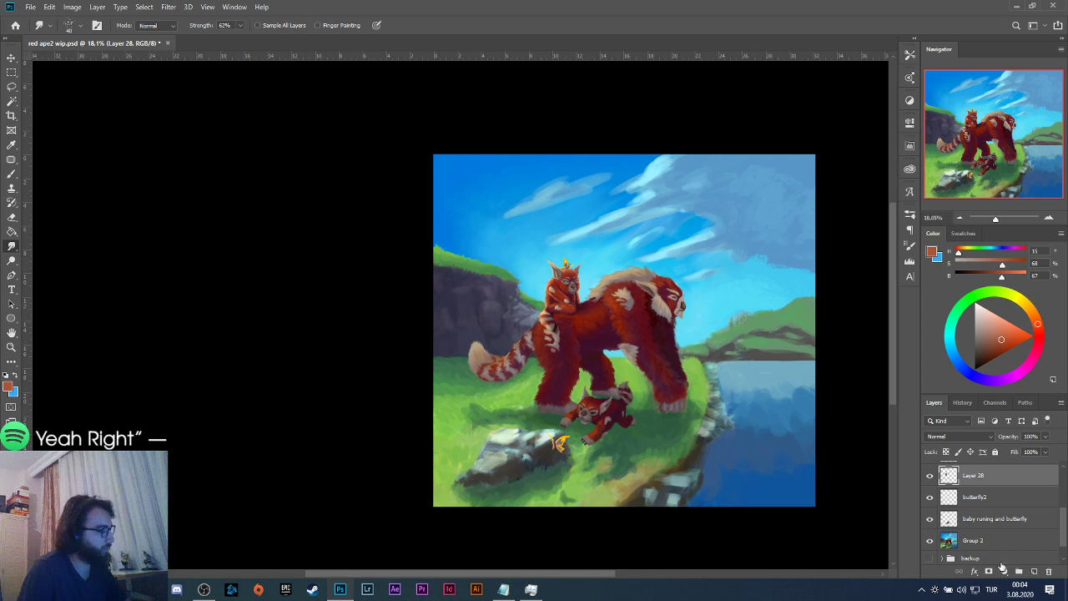
Save the painting file and view the whole composition.
key("ctrl+s")
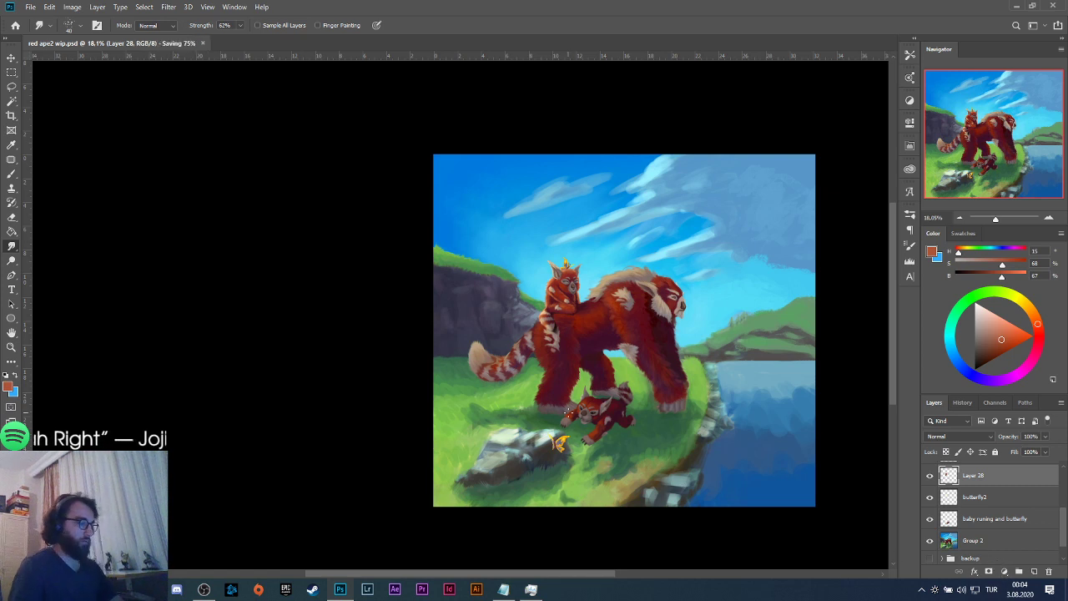
scroll(601, 429, "down", 2)
scroll(636, 445, "up", 1)
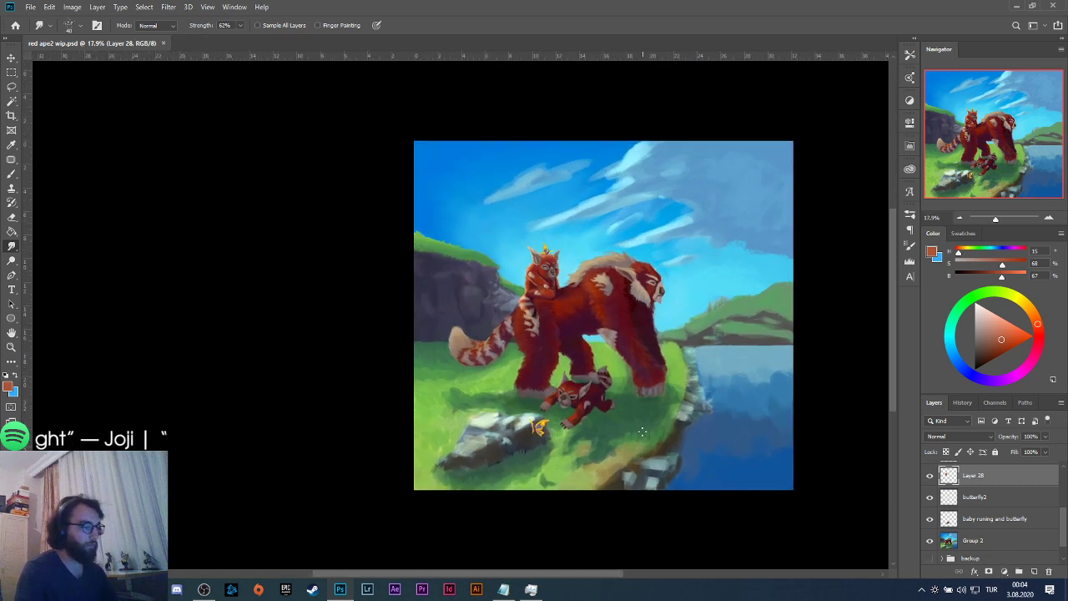
Compare the painting's opening history state with its latest saved state, and return to the latest state.
left_click(961, 403)
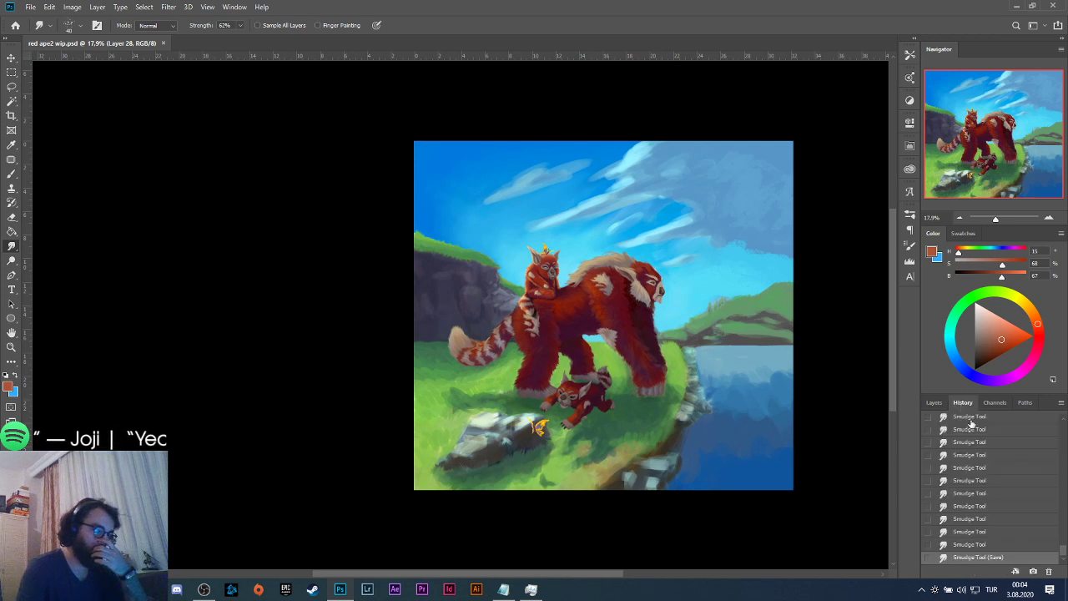
left_click_drag(1065, 553, 1063, 390)
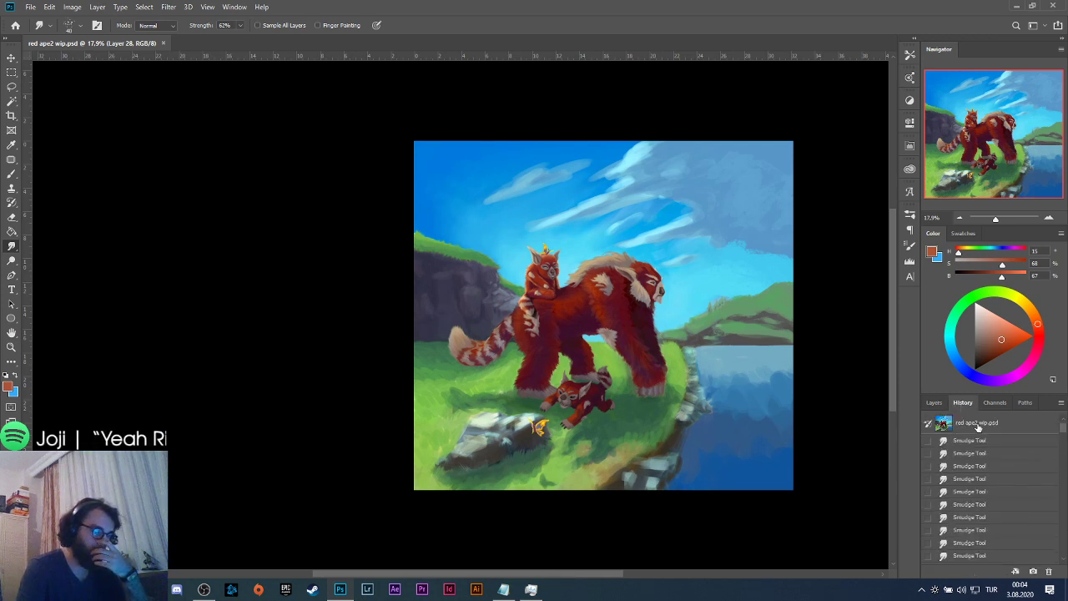
left_click(977, 424)
left_click_drag(1062, 431, 1063, 552)
left_click(970, 557)
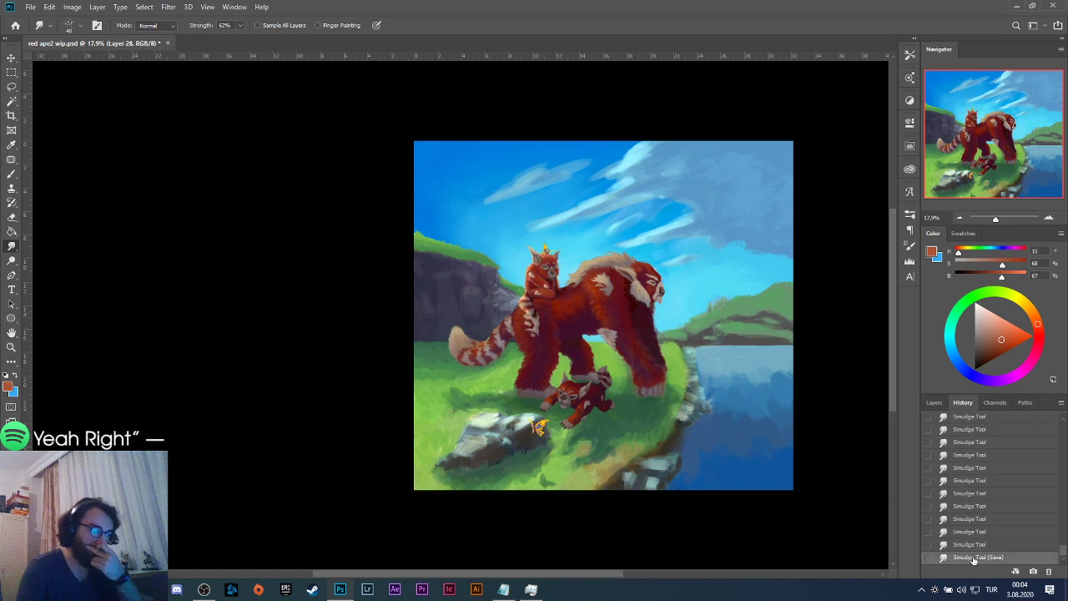
left_click(934, 403)
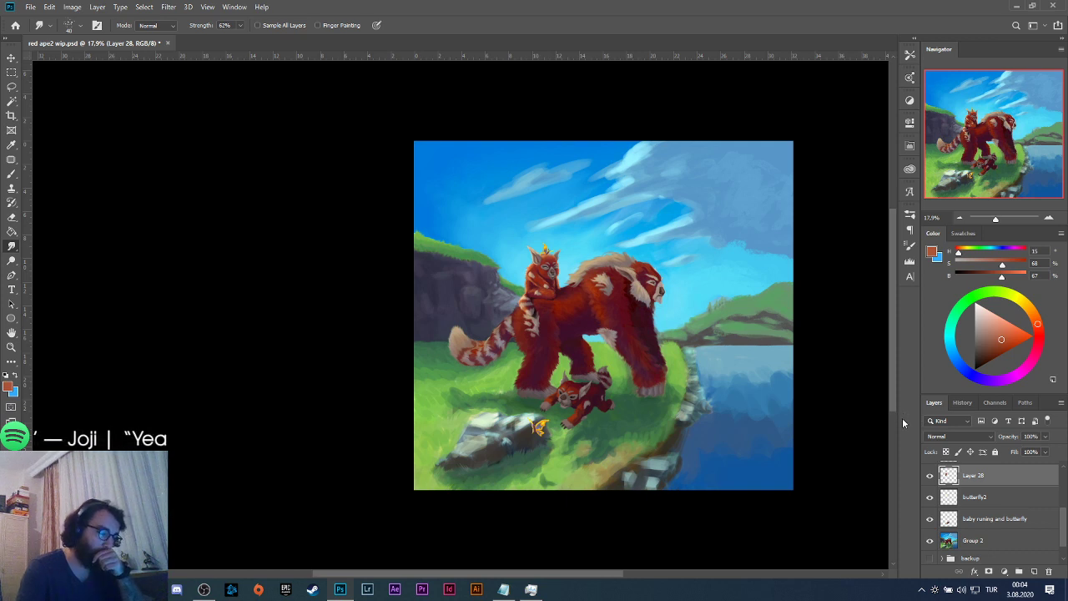
Lock Layer 28's transparent pixels and try a dab with the 40 px MB Square brush on the small ape's forehead.
left_click(948, 451)
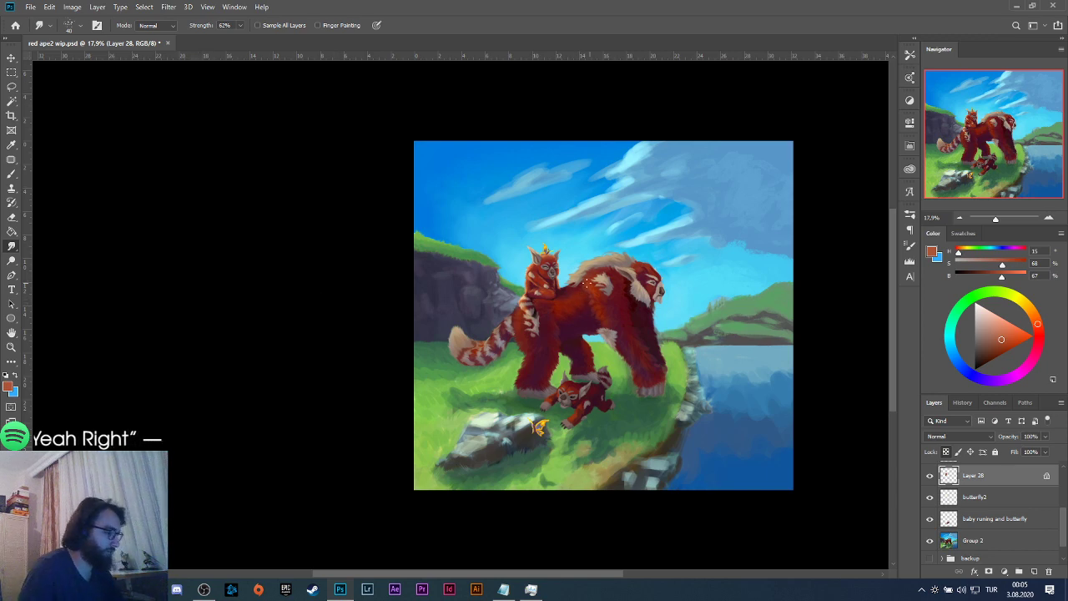
scroll(544, 252, "up", 10)
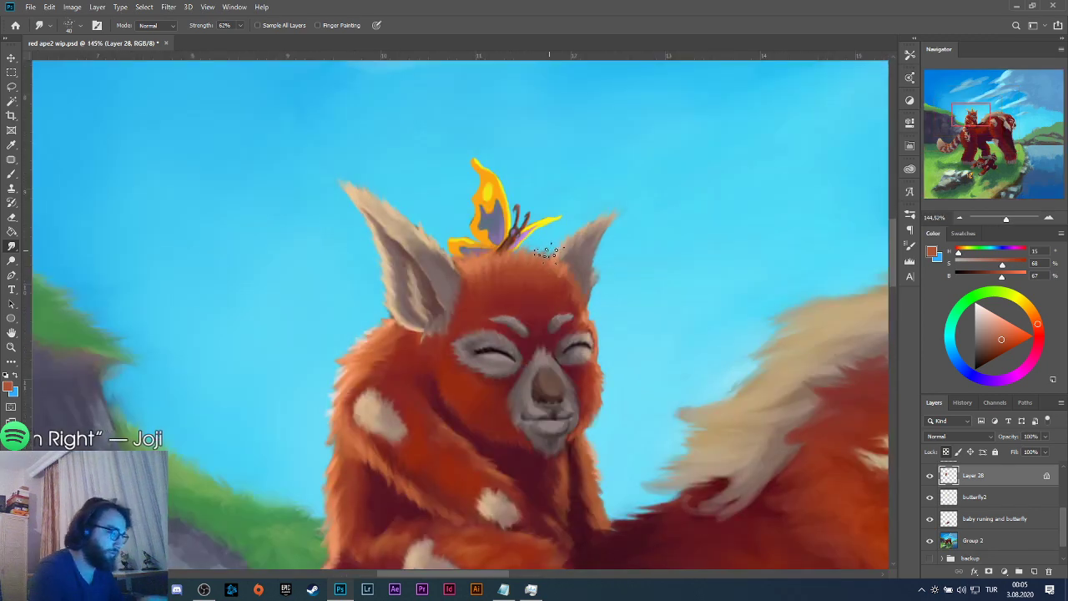
key("b")
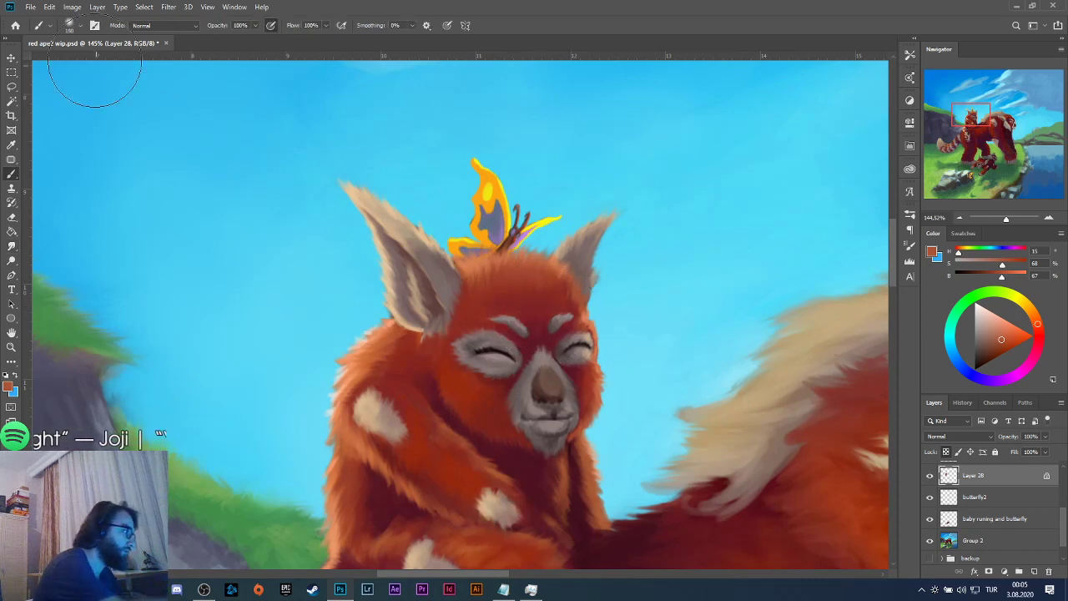
left_click(81, 26)
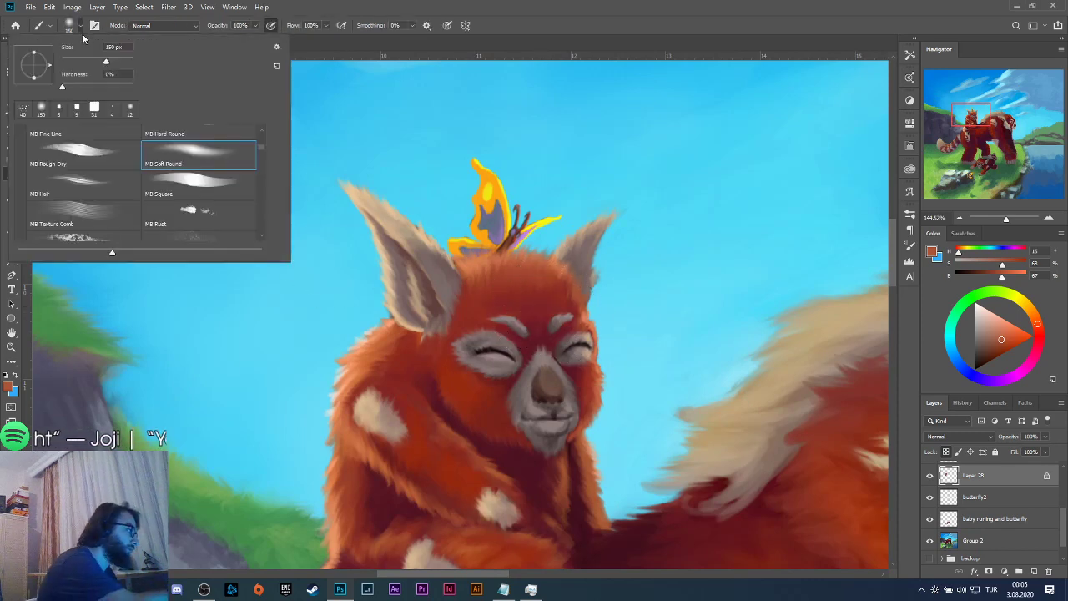
left_click(210, 185)
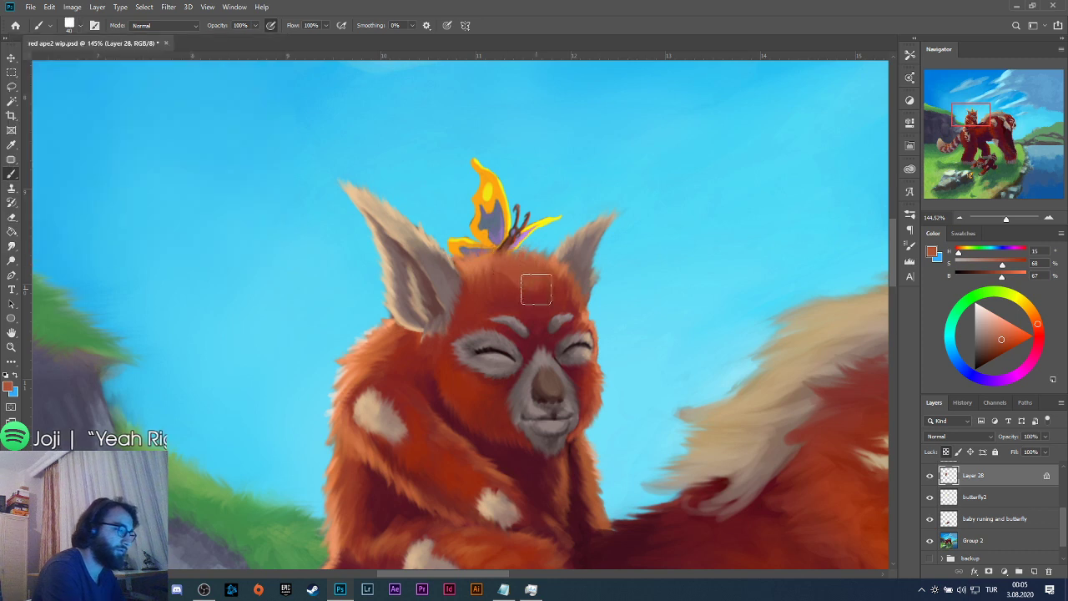
left_click(532, 283)
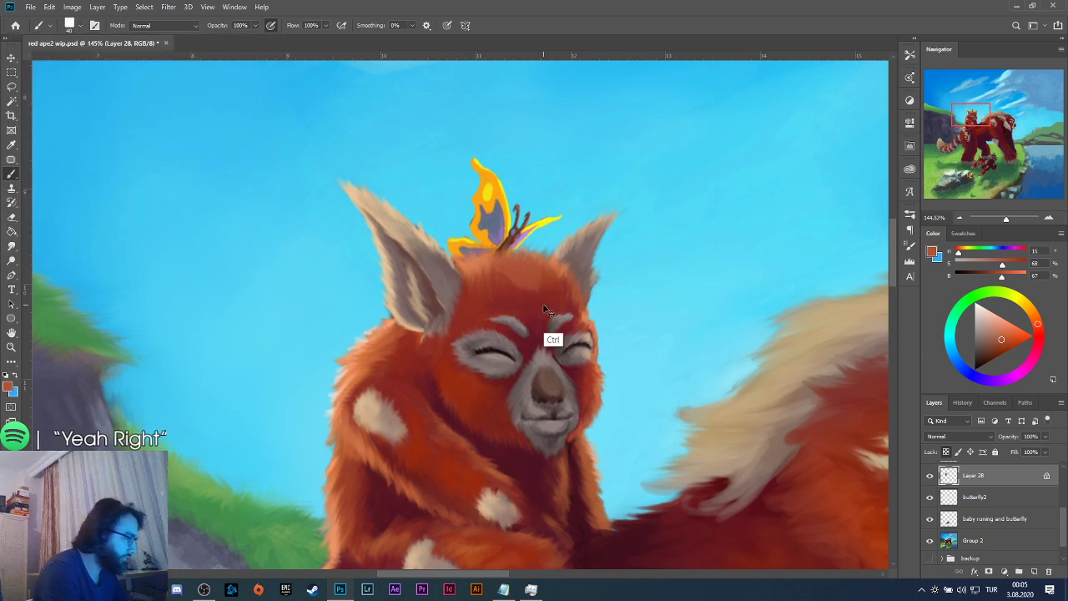
Add a new layer above Layer 28, clip it to Layer 28 and set its blend mode to Multiply.
left_click(1035, 571)
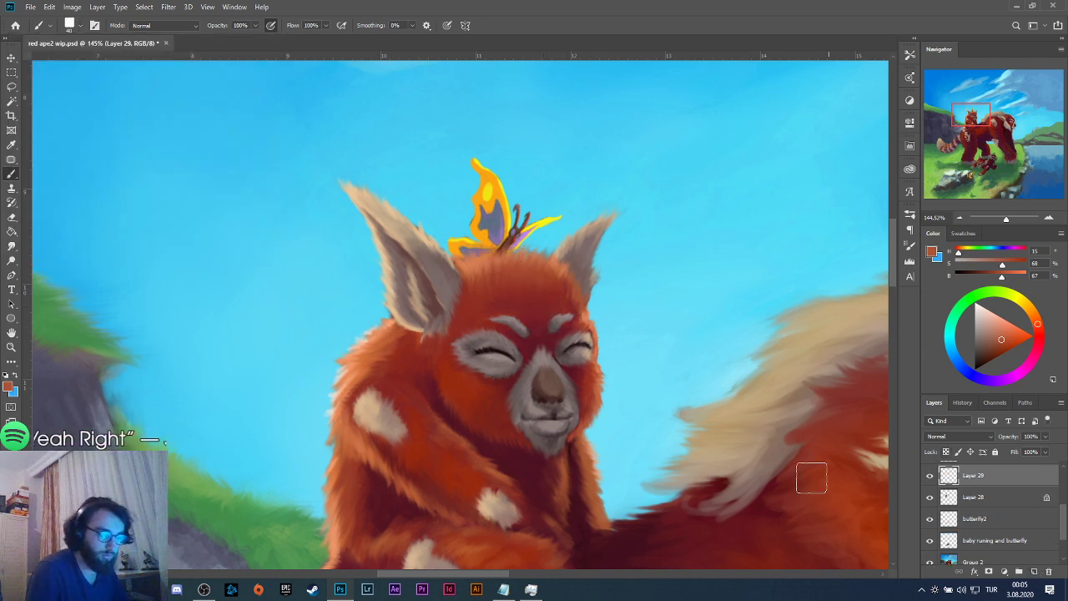
left_click(980, 483, "alt")
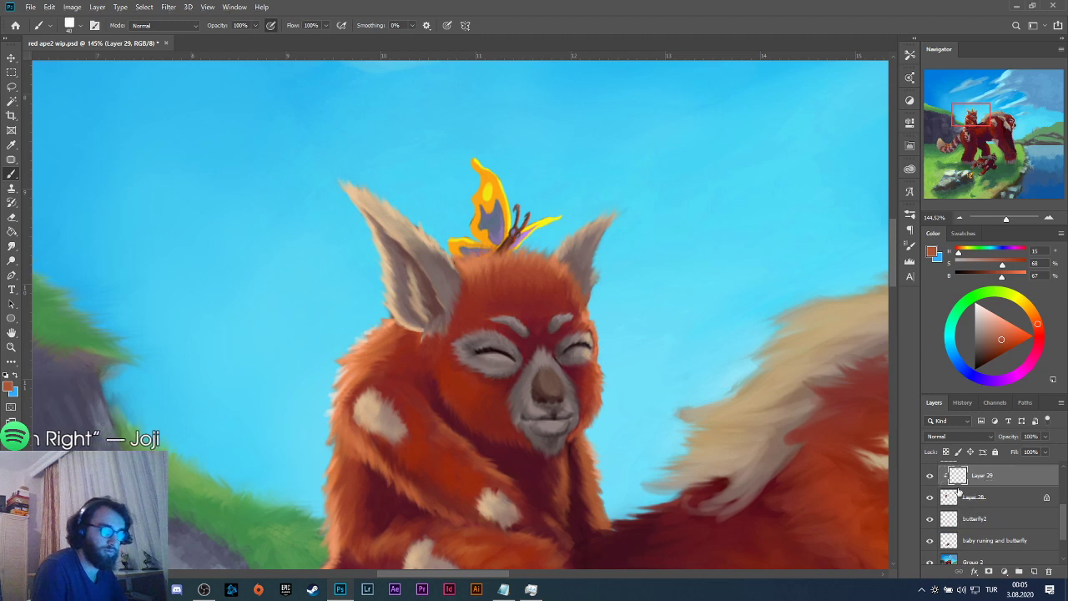
left_click(179, 26)
left_click(185, 37)
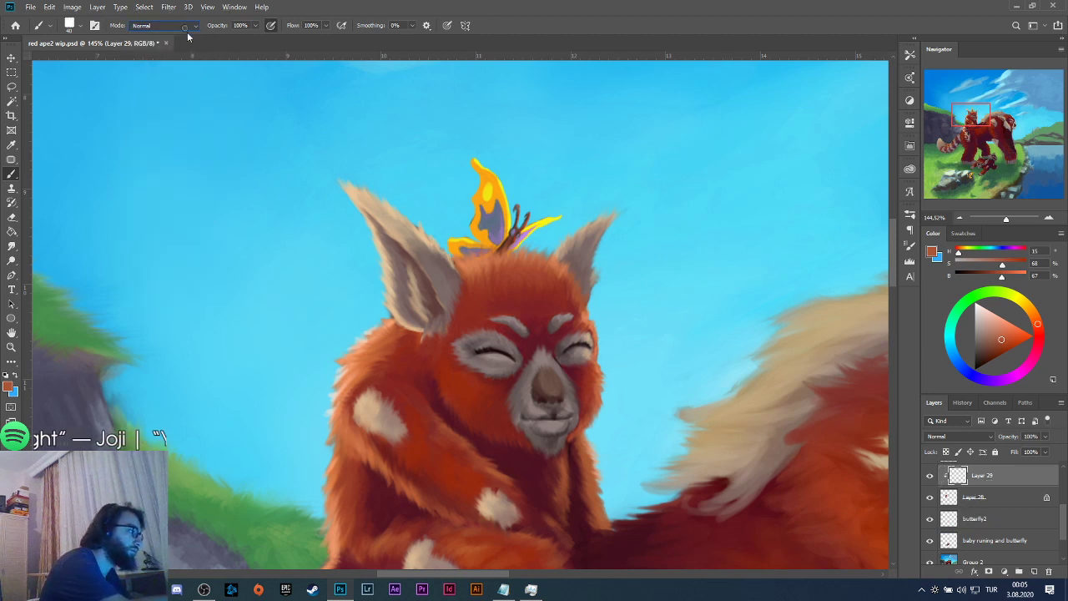
left_click(967, 436)
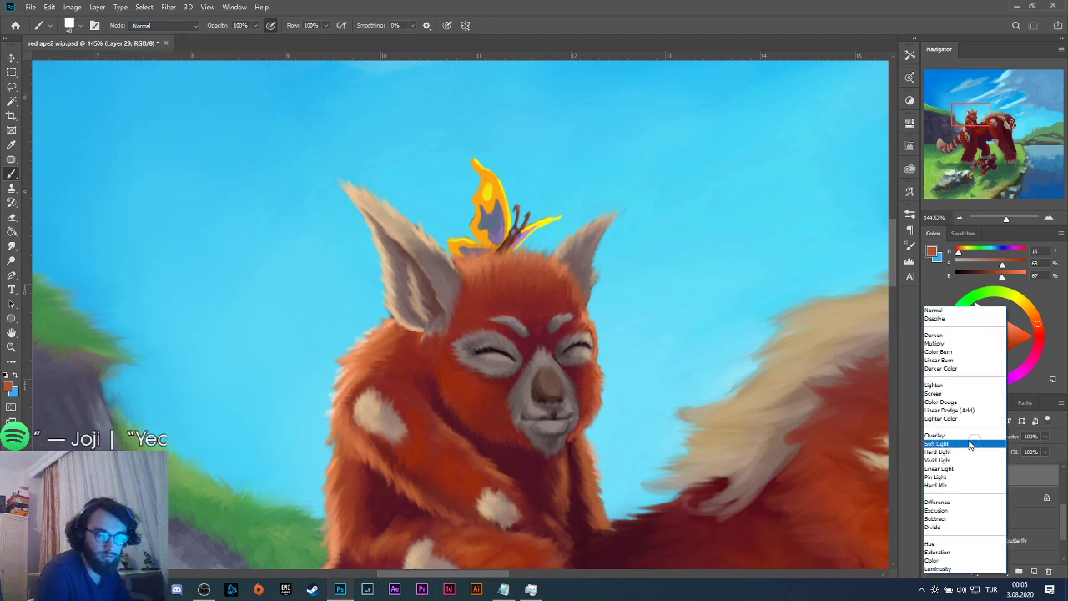
left_click(945, 350)
left_click(955, 436)
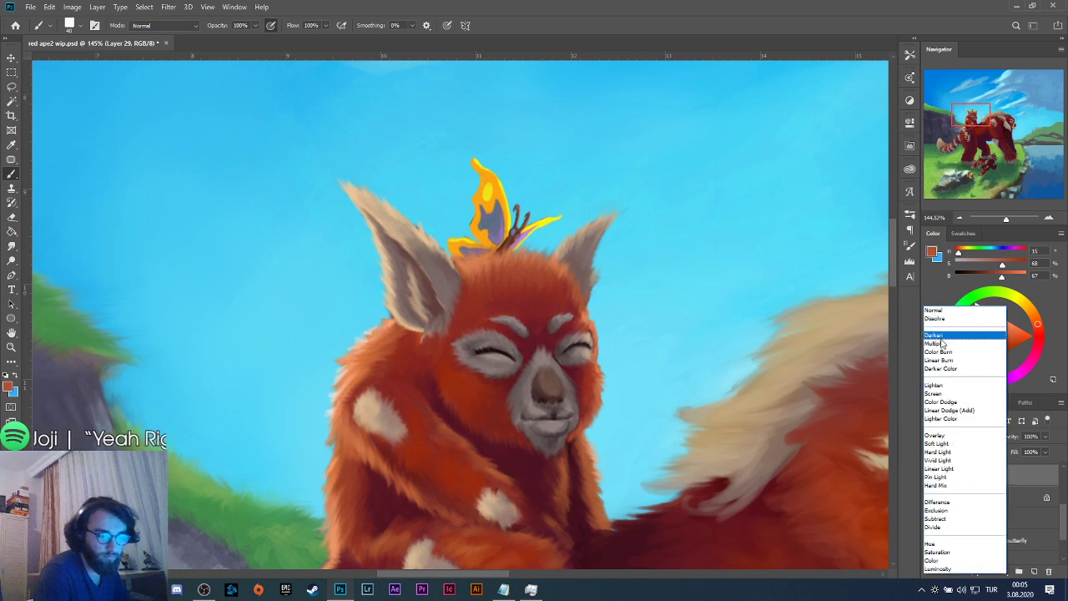
left_click(945, 342)
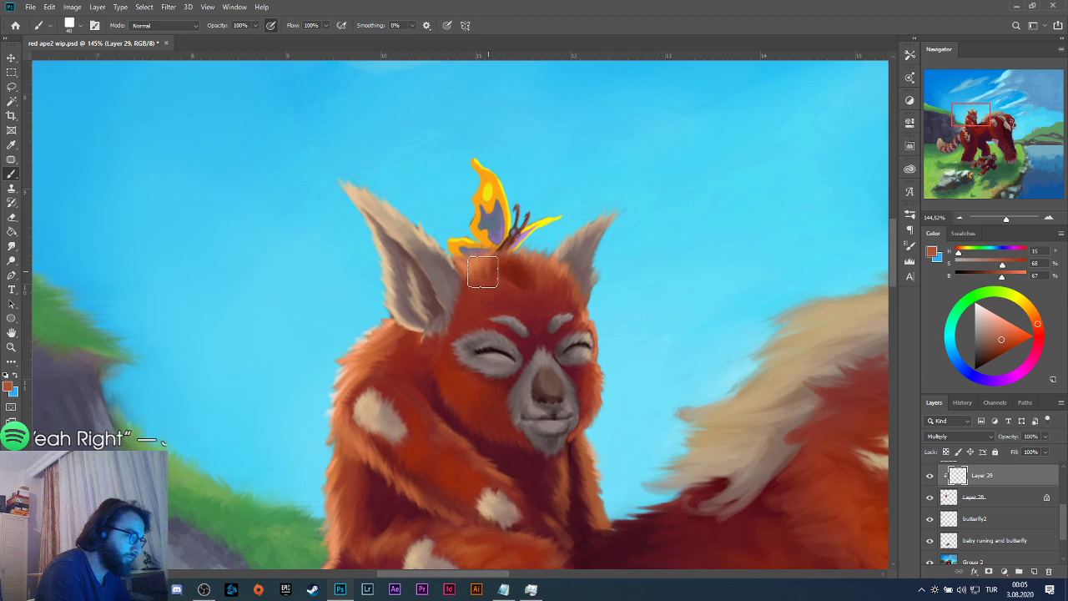
Paint a shadow beneath the butterfly on the small ape's head and soften it with a 150 px MB Soft Round eraser.
left_click_drag(503, 261, 529, 262)
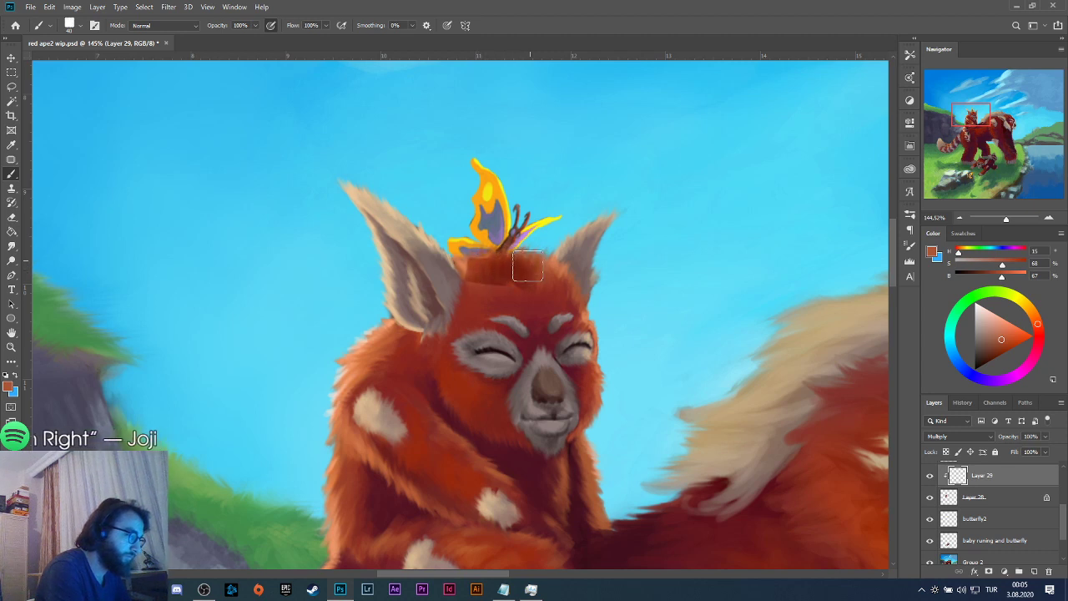
key("ctrl+z")
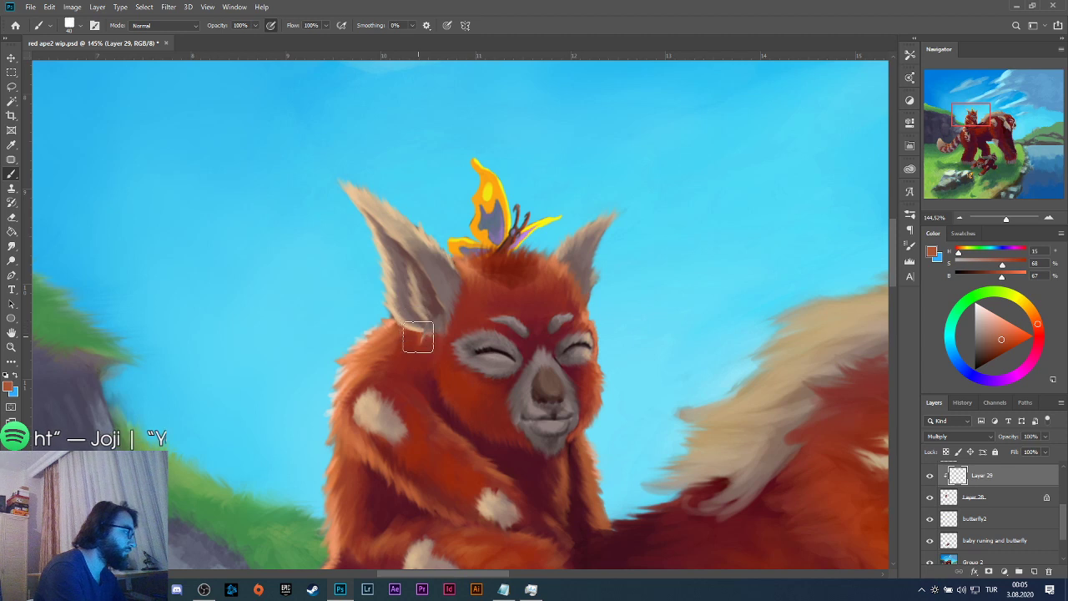
key("e")
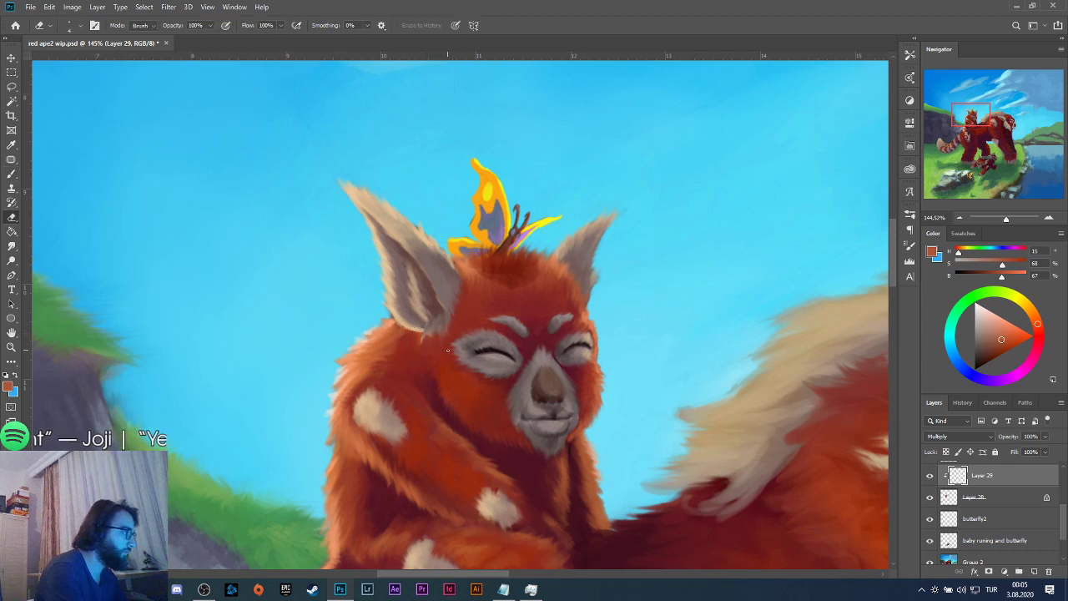
left_click(80, 25)
left_click(211, 166)
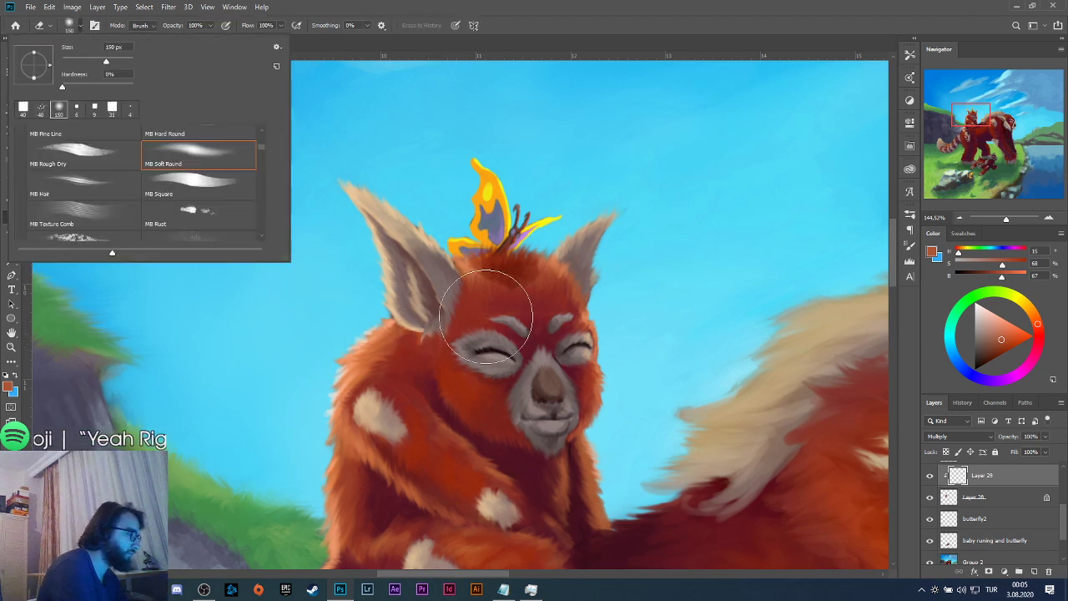
left_click(506, 310)
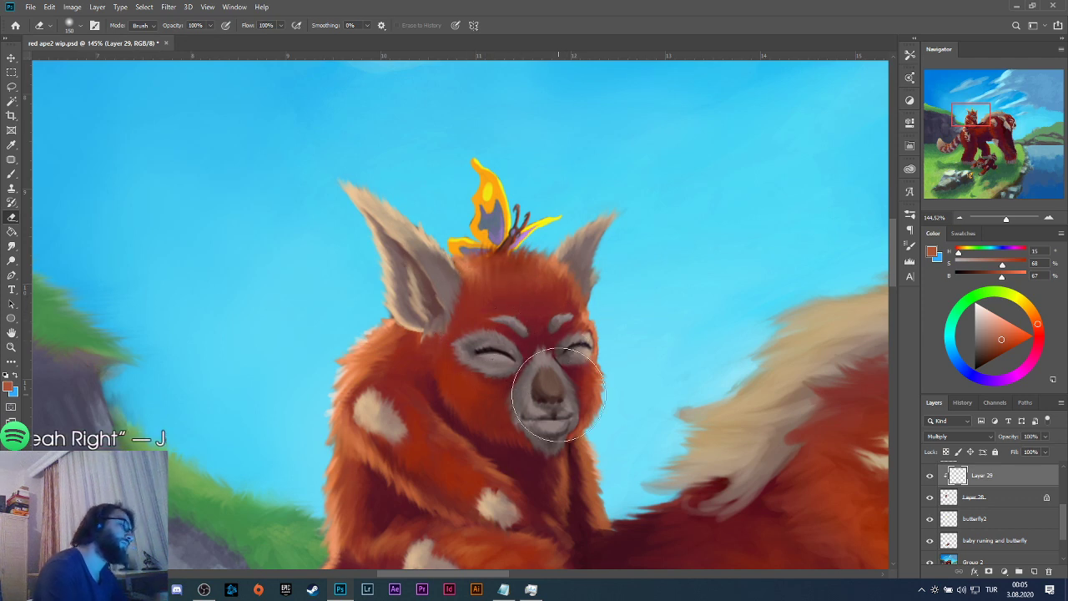
Deepen the butterfly's shadow at the crown of the small ape's head with the brush and soften its edge.
scroll(561, 327, "right", 1)
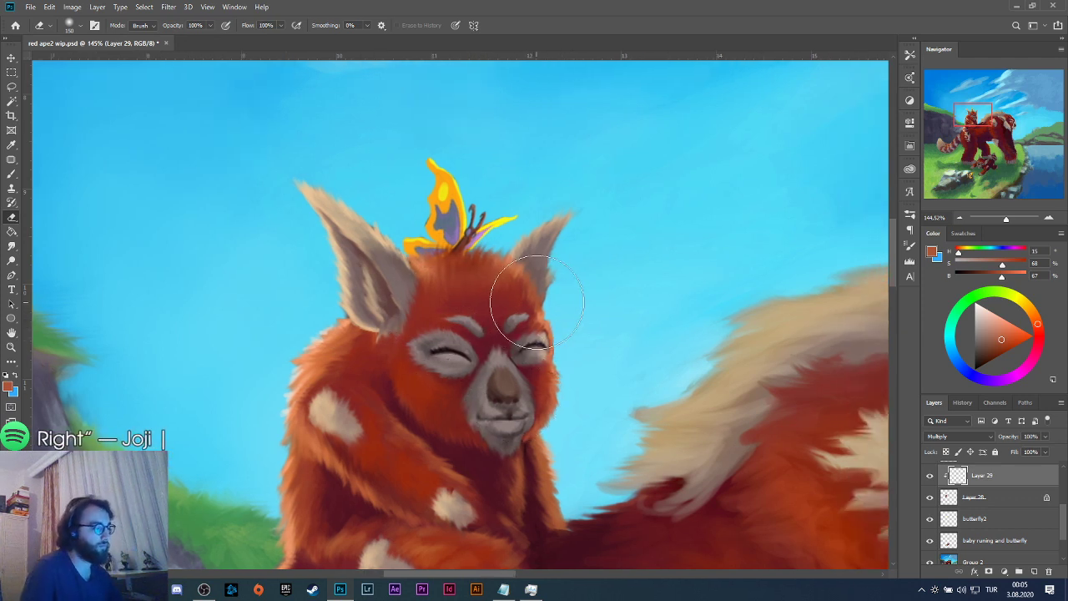
key("b")
mouse_move(466, 269)
left_mouse_down()
mouse_move(486, 292)
mouse_move(465, 254)
mouse_move(511, 275)
mouse_move(487, 326)
mouse_move(473, 294)
left_mouse_up()
key("e")
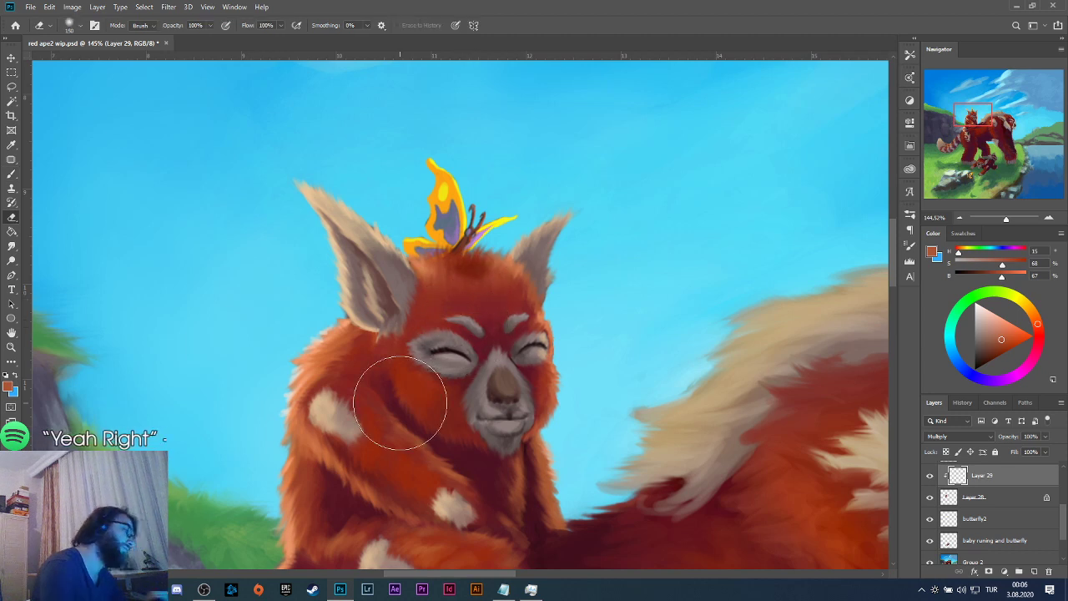
Check the shadow against the whole composition and merge the Multiply layer down into Layer 28.
scroll(541, 362, "right", 2)
scroll(543, 352, "right", 15)
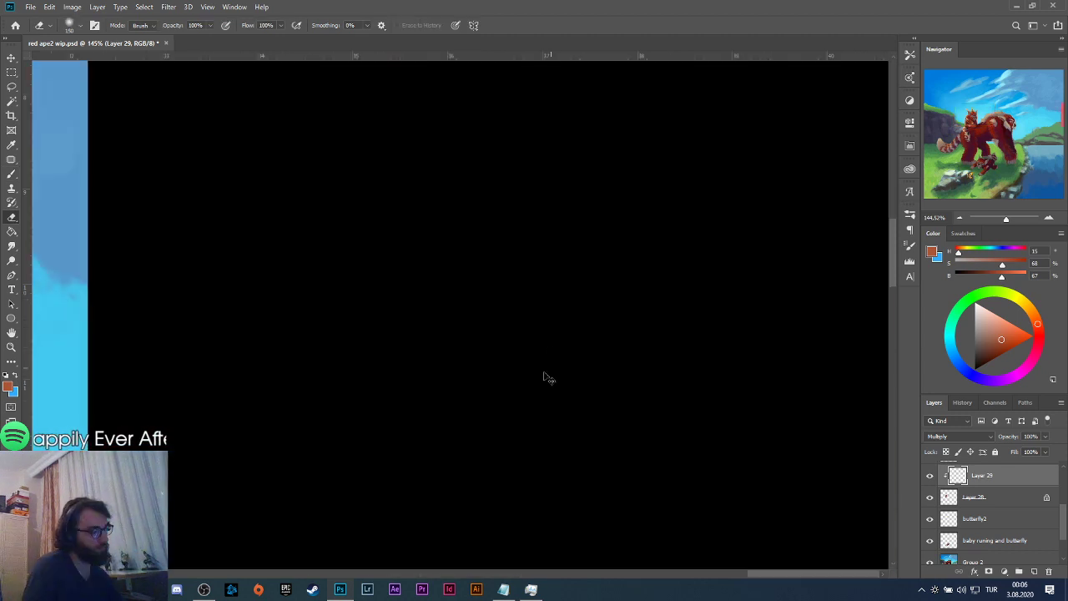
scroll(510, 365, "down", 10)
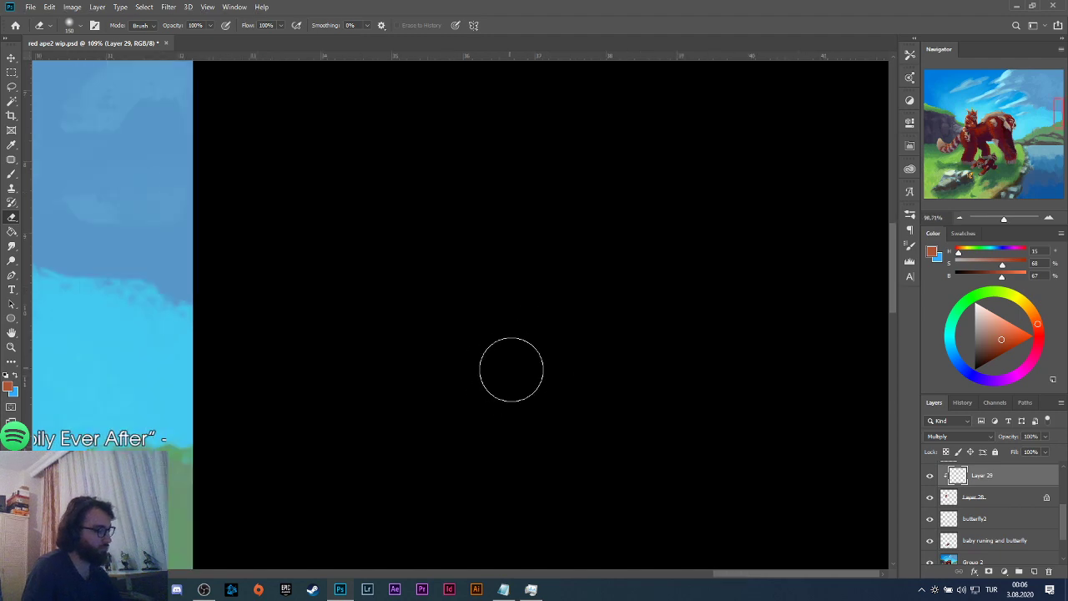
scroll(198, 425, "up", 3)
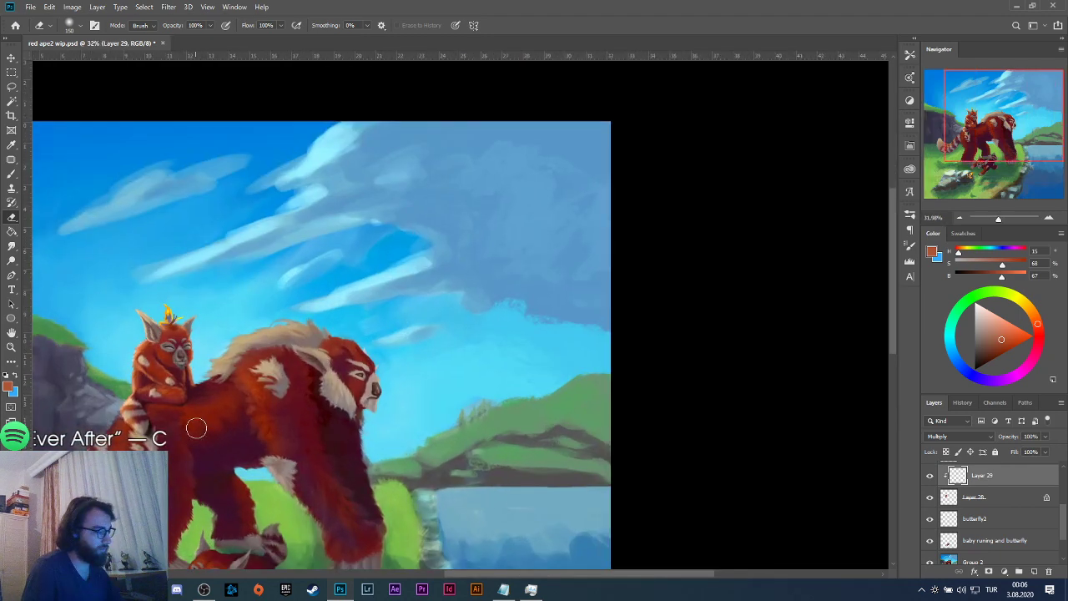
scroll(200, 421, "down", 2)
scroll(202, 392, "up", 3)
scroll(202, 390, "down", 2)
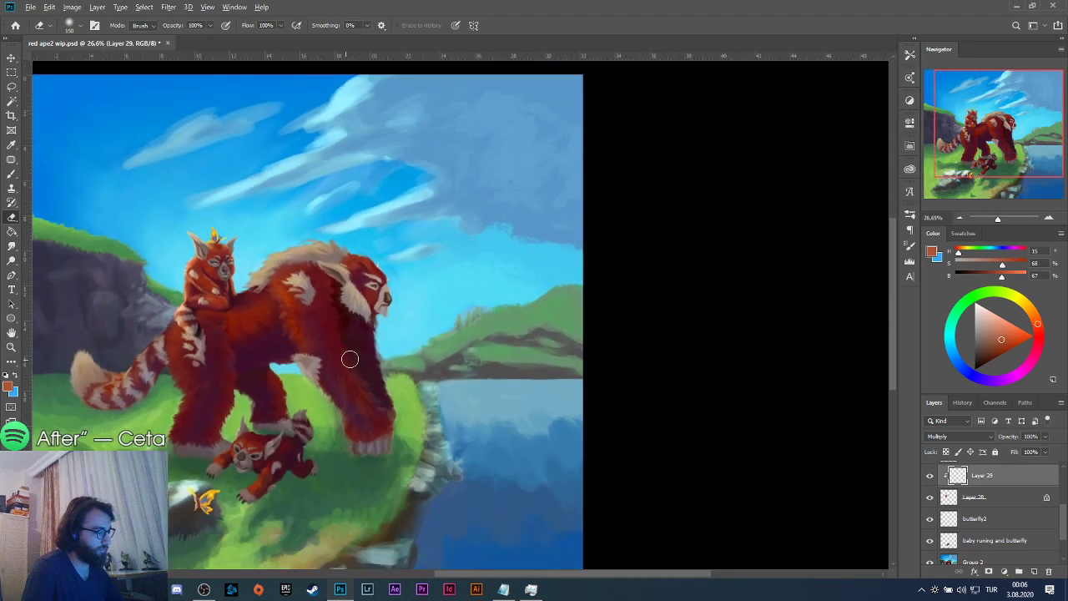
scroll(208, 385, "down", 3)
scroll(212, 384, "up", 3)
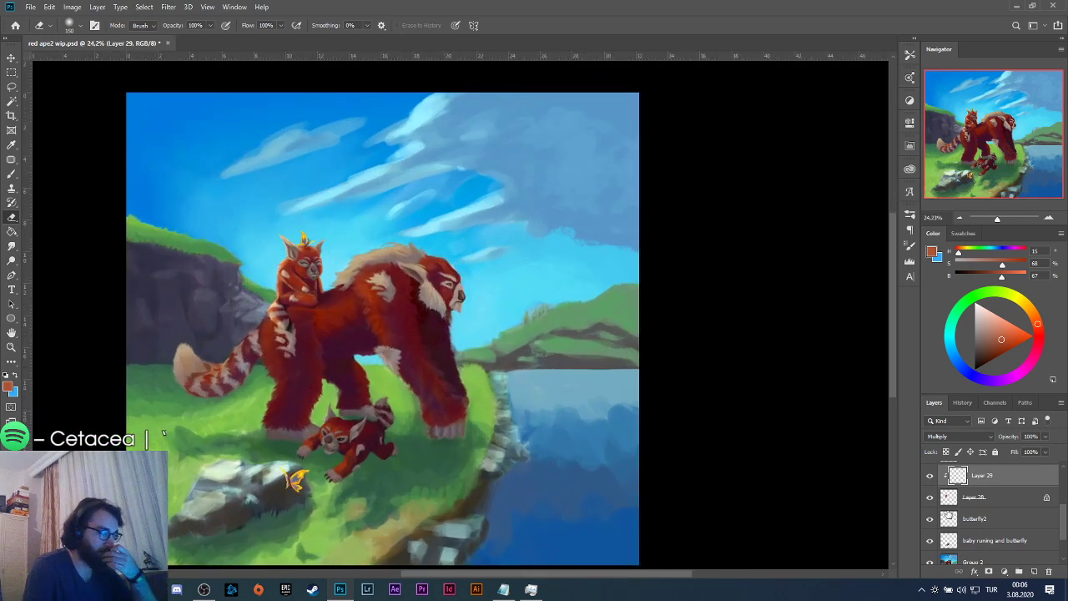
right_click(996, 479)
left_click(959, 333)
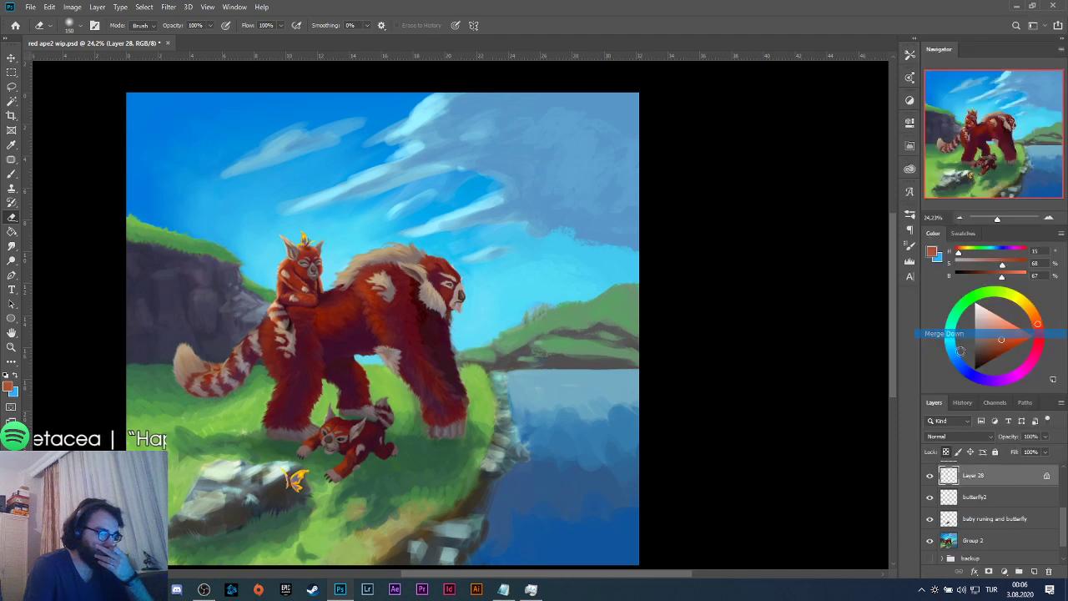
Compare the painting with Layer 28 hidden and shown, and merge it down into the butterfly2 layer.
left_click(930, 475)
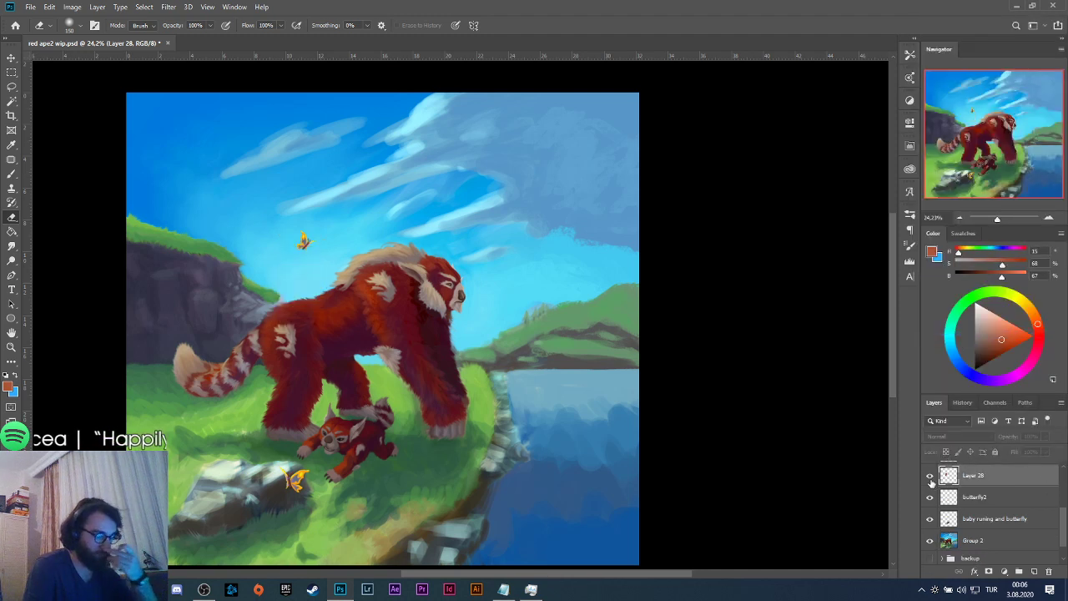
left_click(929, 474)
left_click(929, 475)
left_click(931, 475)
left_click(931, 476)
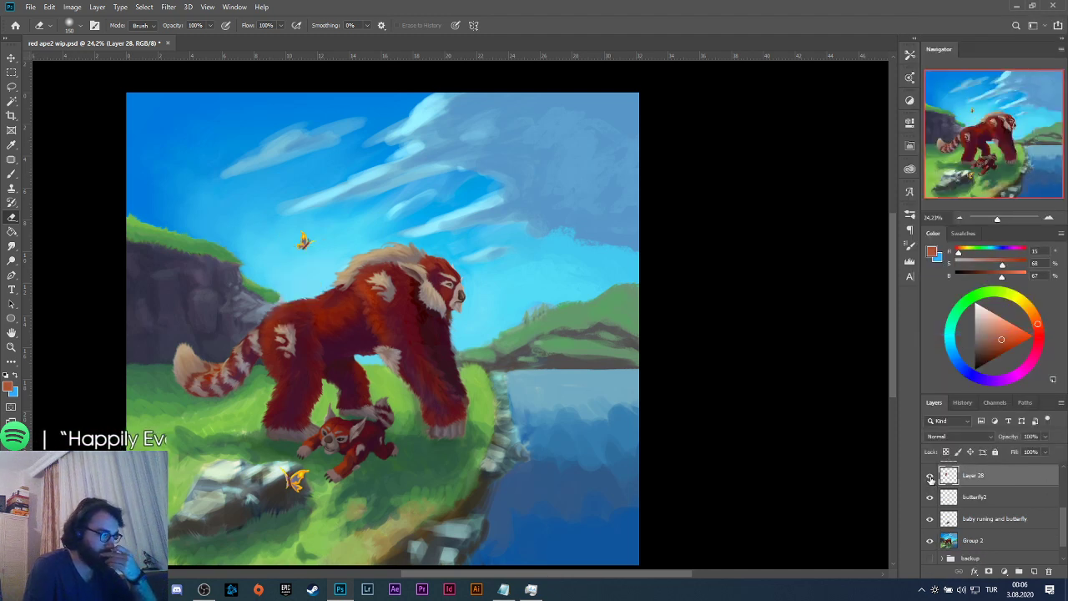
left_click(930, 475)
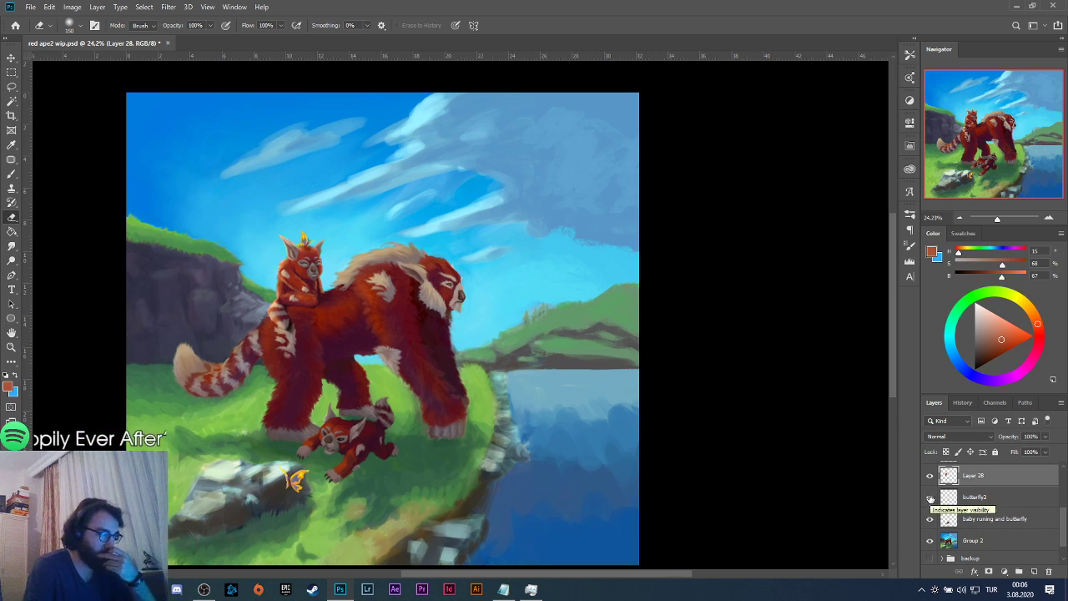
right_click(978, 480)
left_click(957, 335)
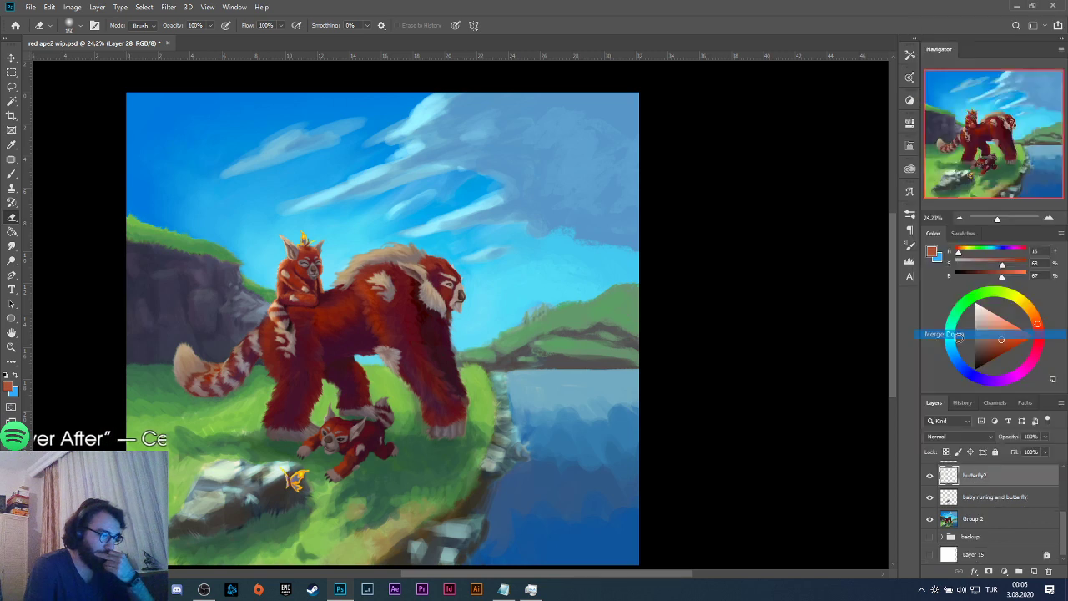
Compare the painting with the butterfly2 layer and the "baby runing and butterfly" layer each hidden and shown.
left_click(929, 476)
left_click(929, 476)
left_click(930, 476)
left_click(929, 477)
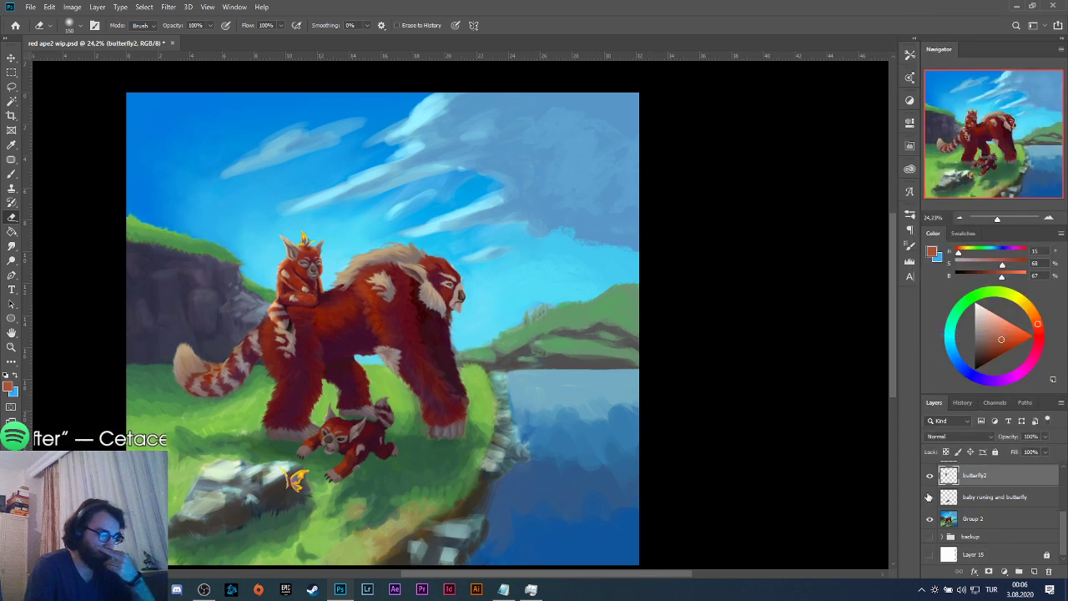
left_click(929, 496)
left_click(929, 496)
left_click(929, 496)
left_click(929, 497)
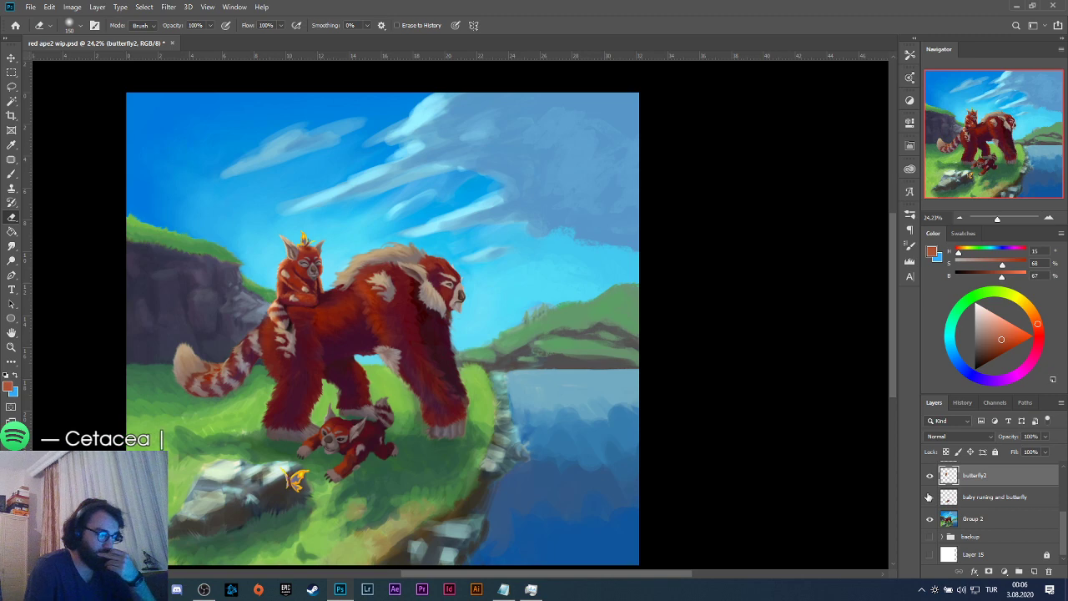
Merge the butterfly2 layer down into the "baby runing and butterfly" layer and compare the painting with the merged layer hidden and shown.
right_click(964, 479)
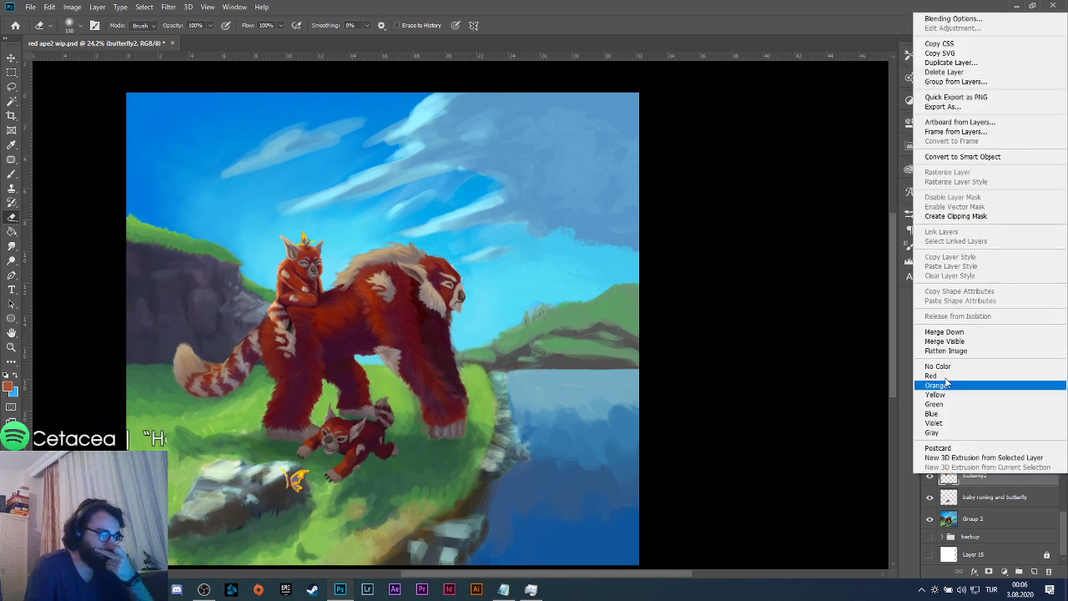
left_click(948, 333)
left_click(928, 496)
left_click(929, 497)
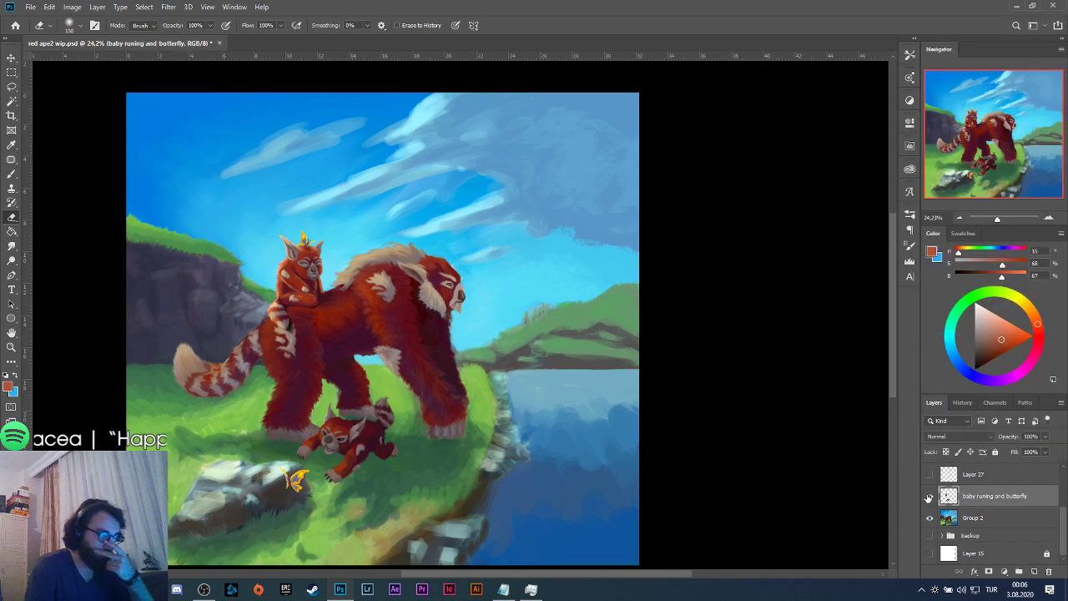
Check the painting with the Group 2 layer hidden and shown, and save the document.
left_click(928, 518)
left_click(929, 518)
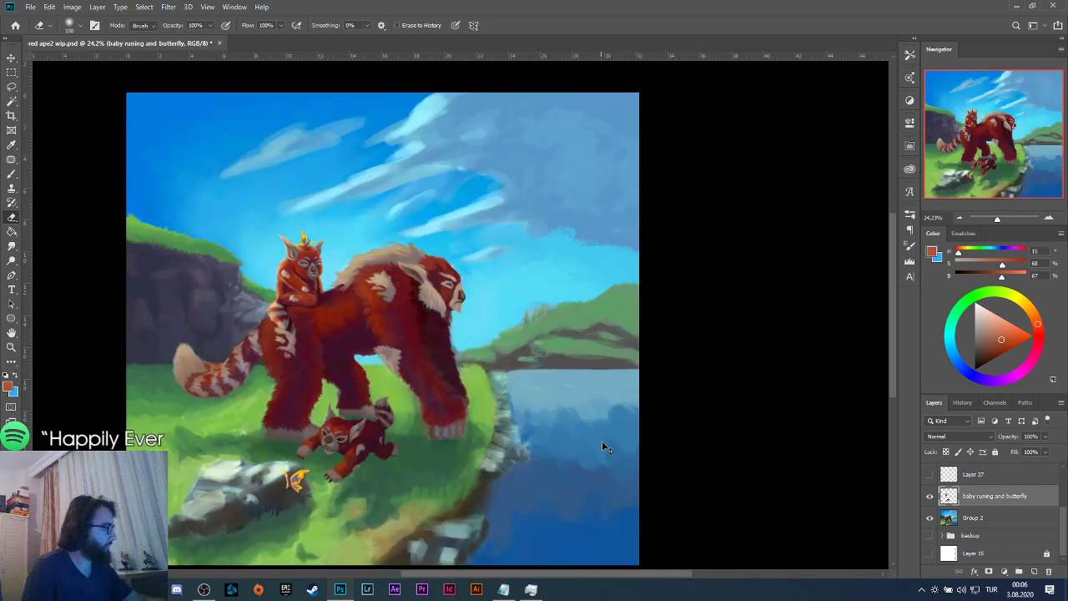
key("ctrl+s")
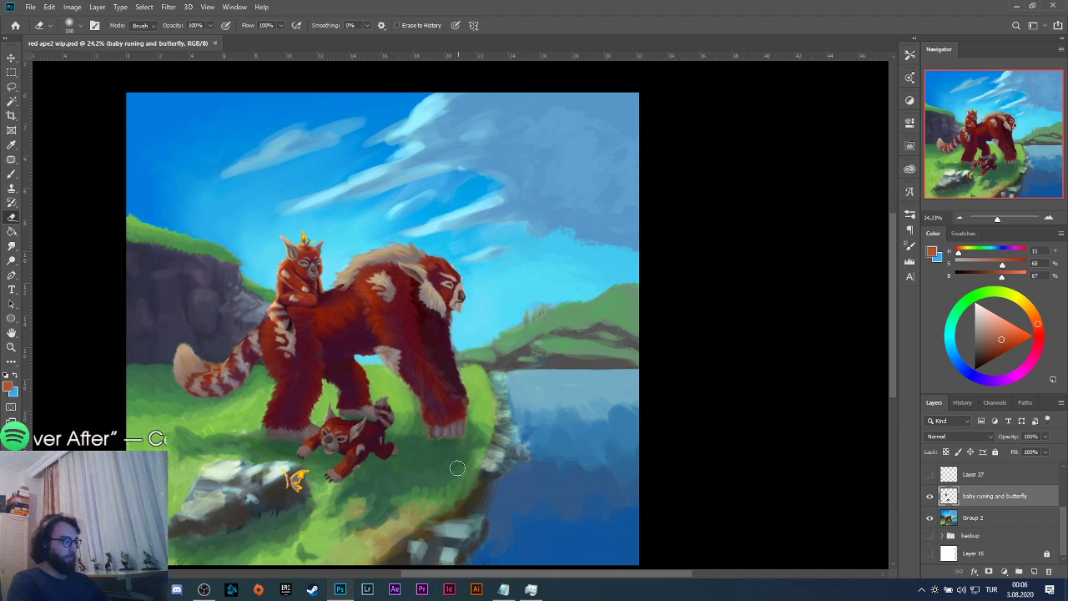
scroll(407, 409, "down", 2)
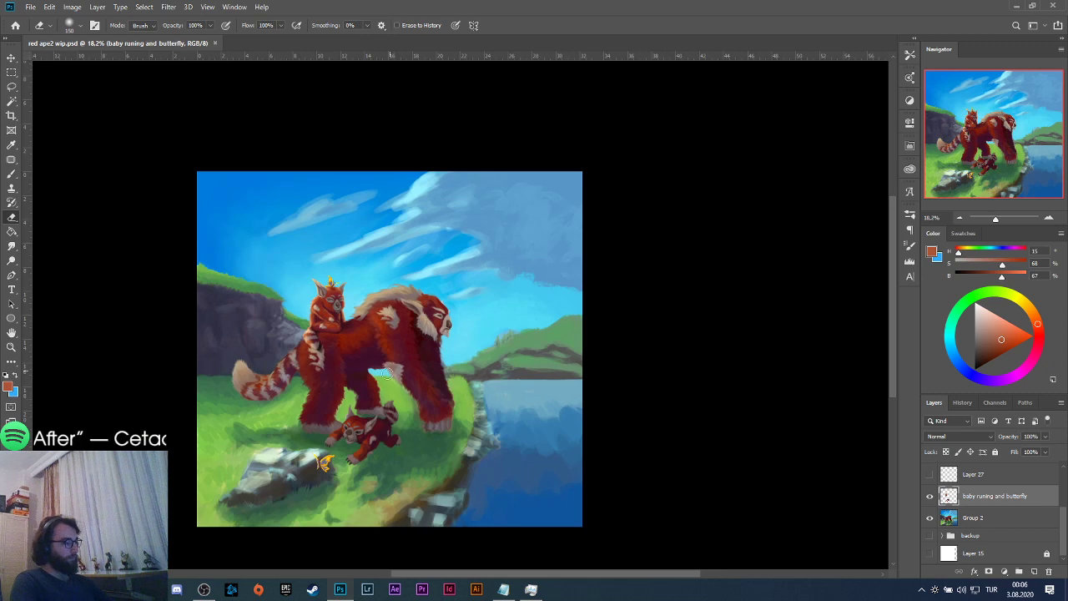
scroll(383, 372, "up", 5)
scroll(399, 442, "down", 5)
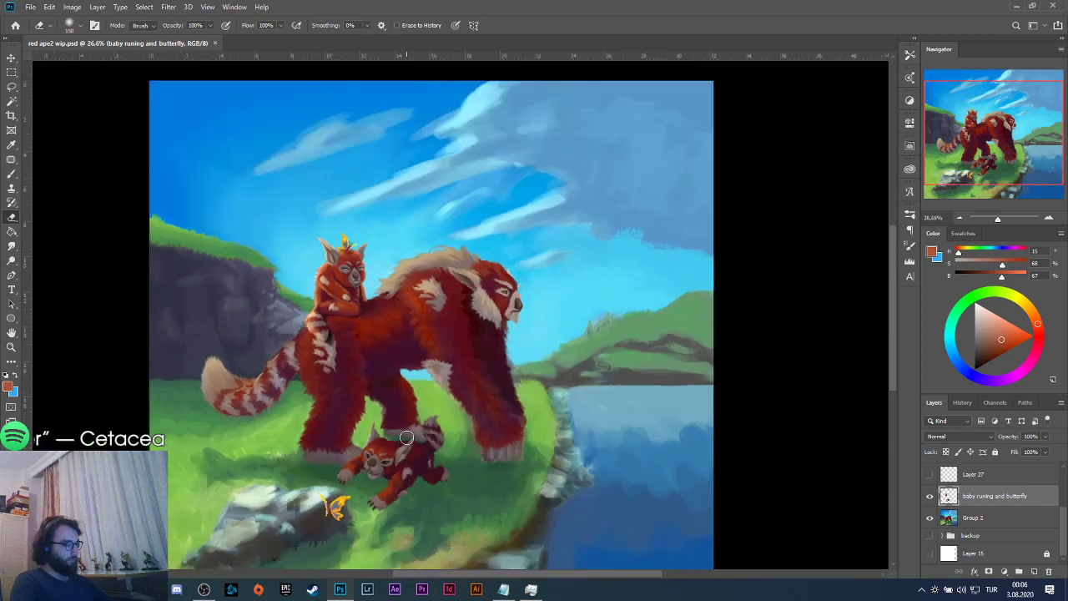
scroll(427, 427, "up", 2)
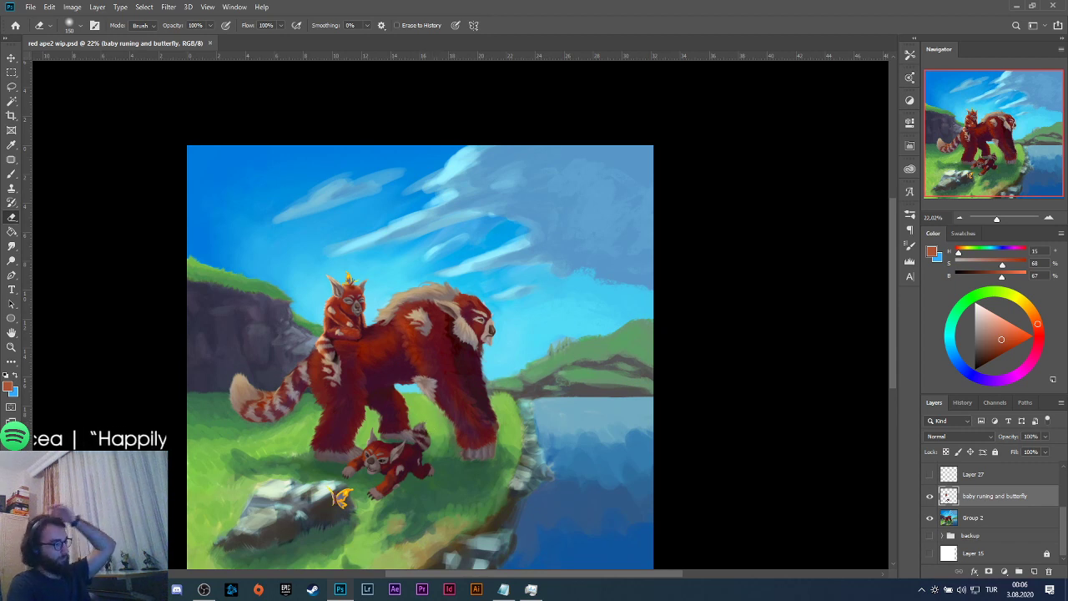
Switch to File Explorer and go to the 02.Old folder inside Çizimler > 20.DND Aasimar Warlock.
key("super+e")
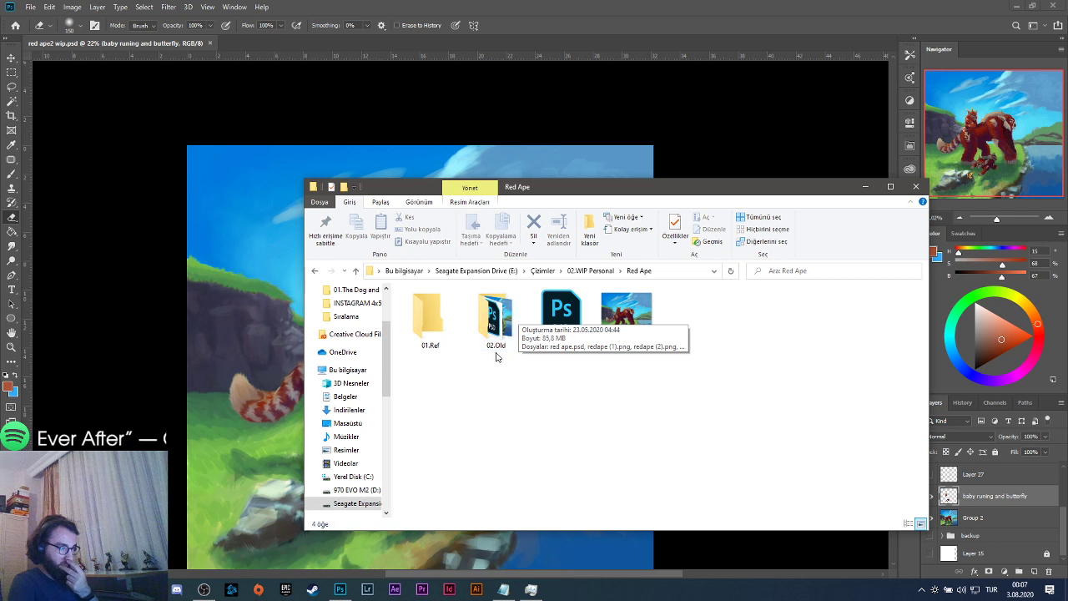
left_click(550, 273)
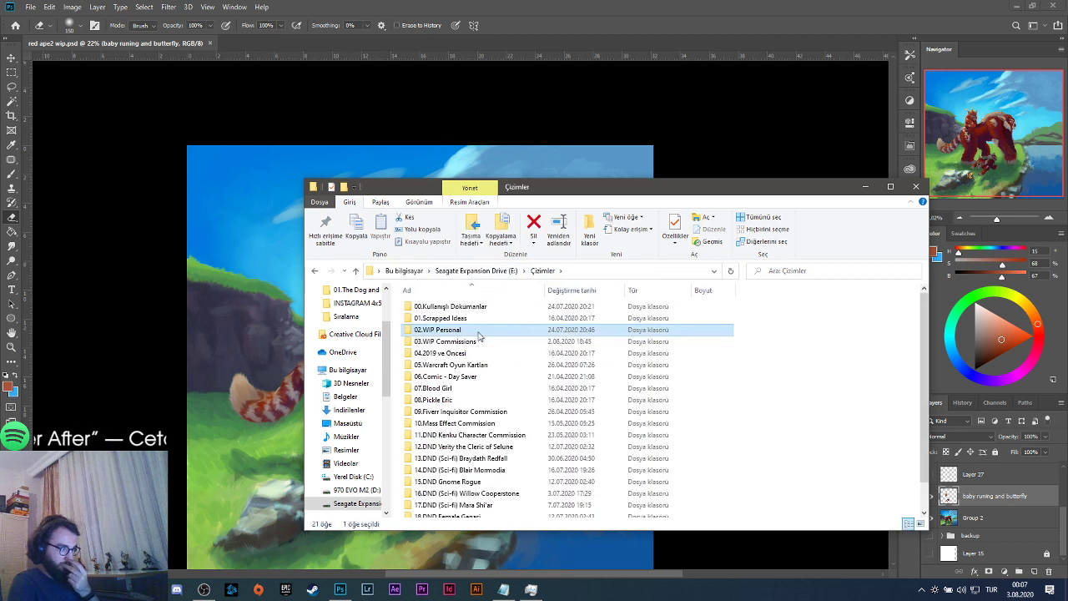
scroll(467, 434, "down", 5)
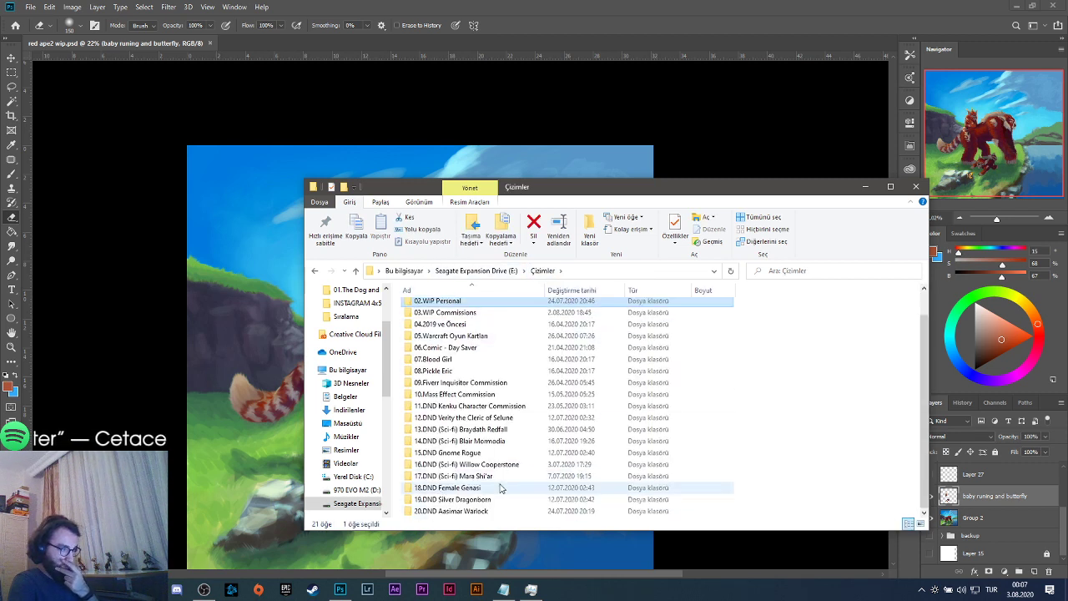
double_click(480, 505)
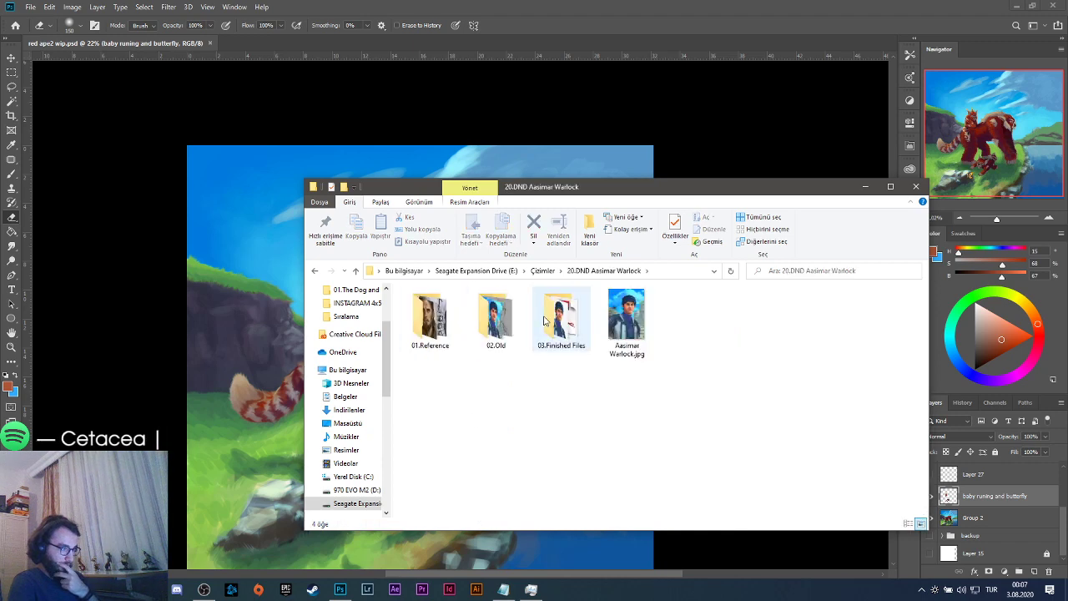
double_click(499, 325)
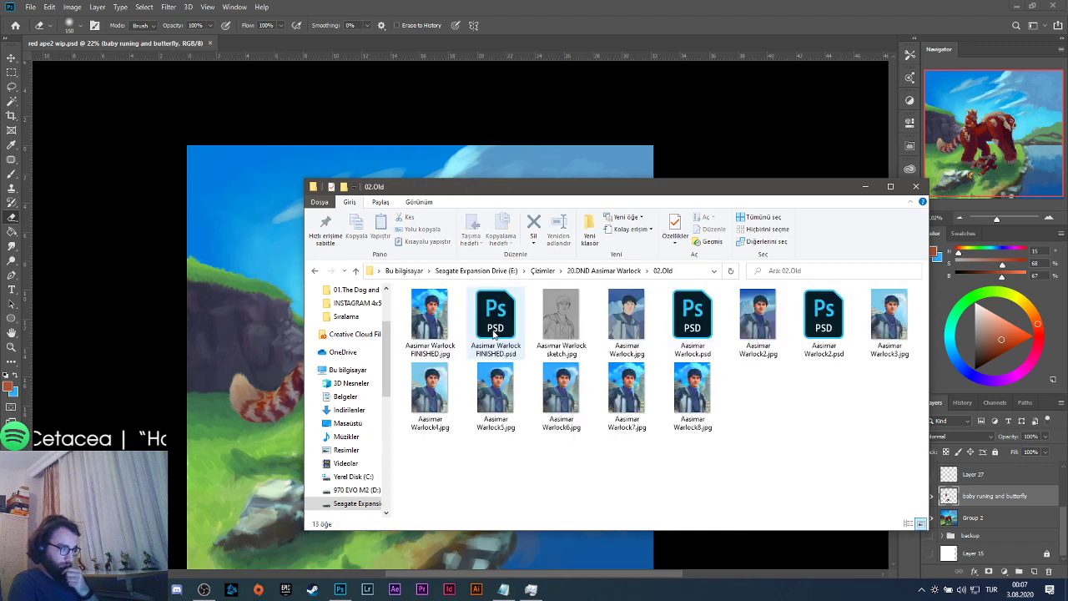
View Aasimar Warlock FINISHED.jpg in the photo viewer beside the ape painting, and close the viewer.
double_click(443, 328)
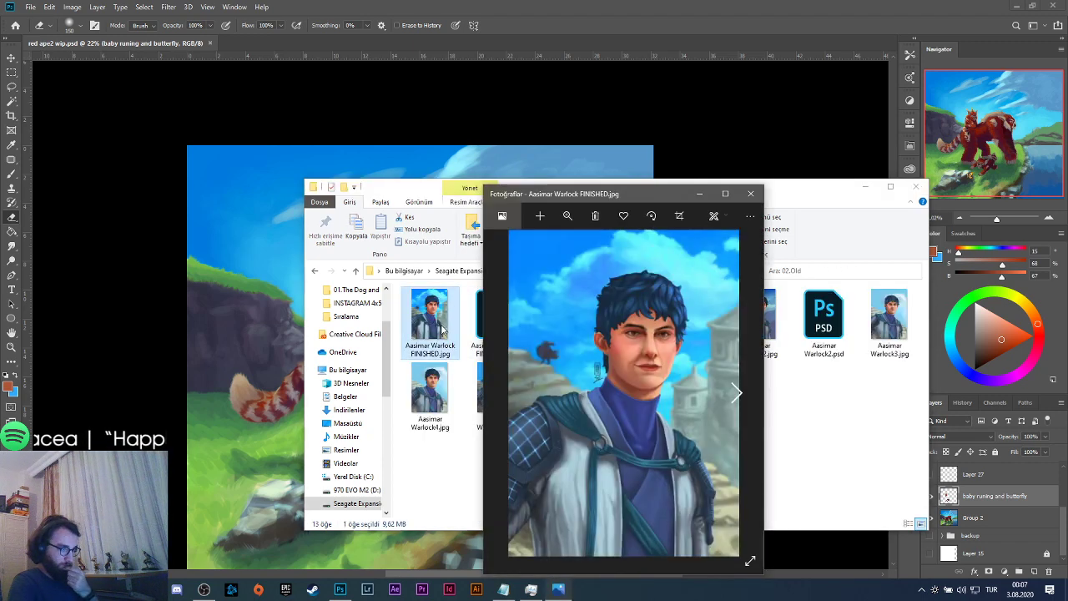
right_click(443, 331)
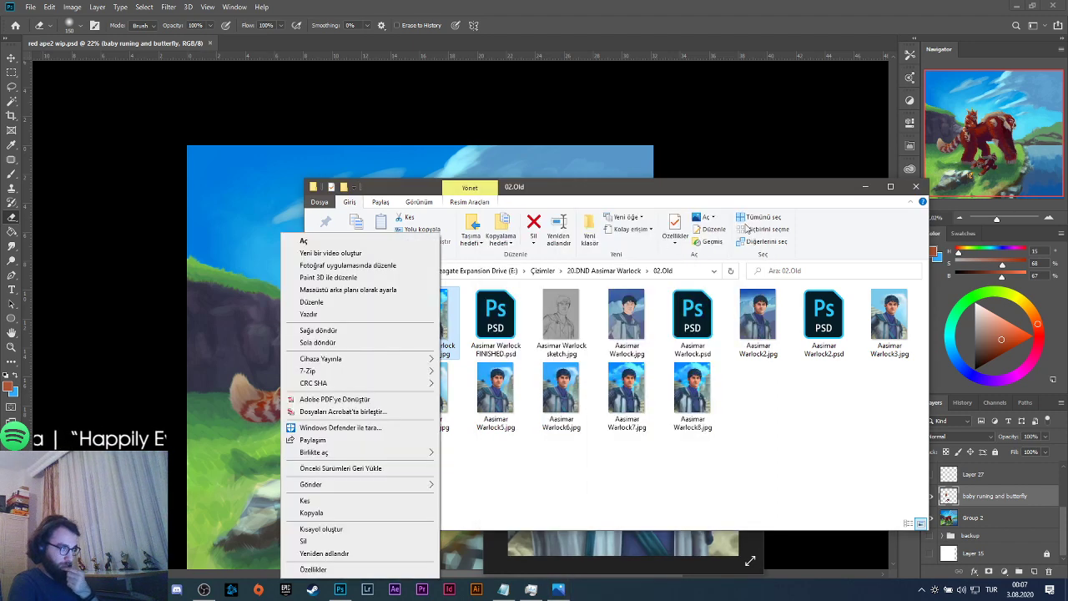
left_click(691, 191)
left_click(865, 186)
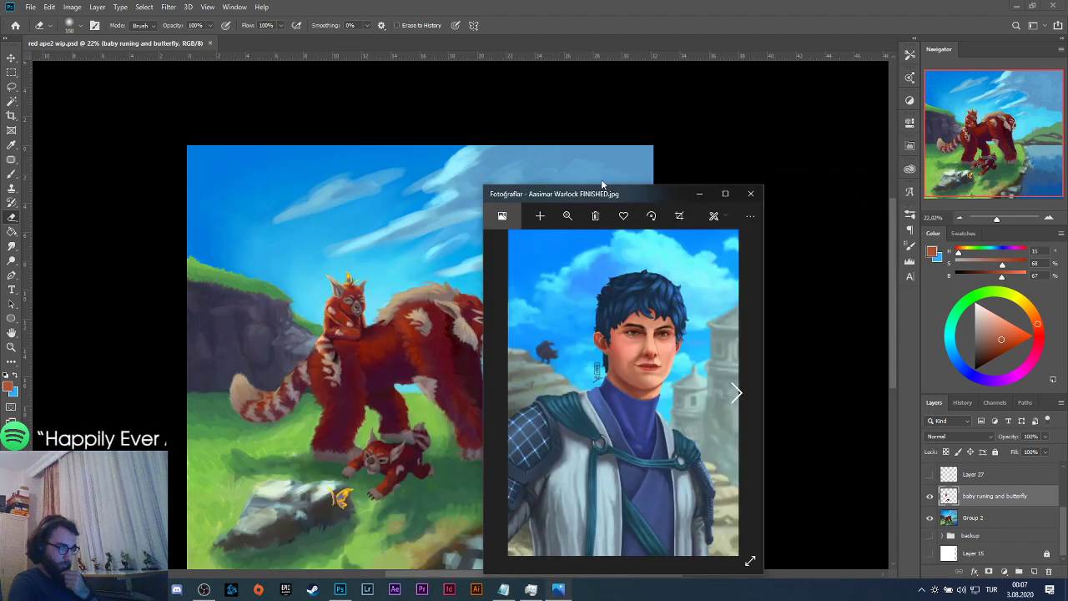
left_click_drag(602, 192, 701, 135)
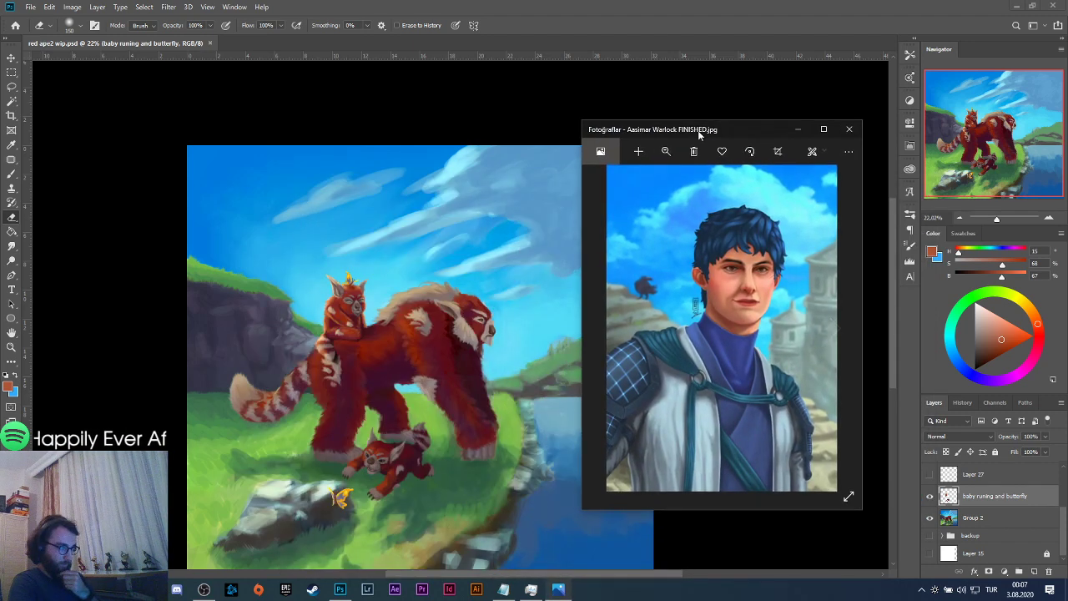
left_click(848, 128)
Open Aasimar Warlock FINISHED.jpg from the 02.Old folder with Adobe Photoshop CC 2019.
key("alt+Tab")
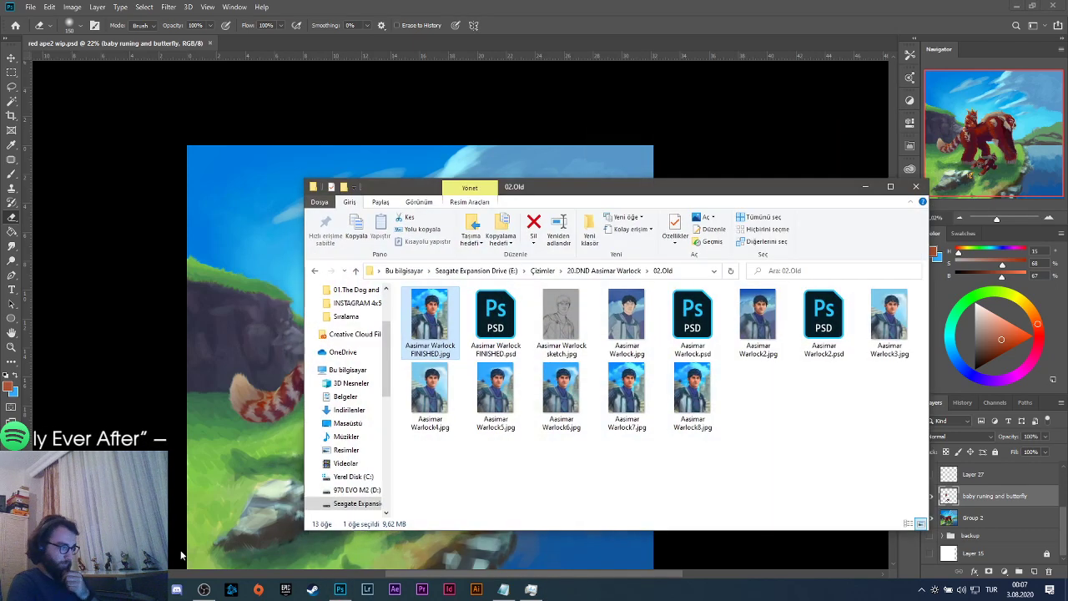
right_click(452, 313)
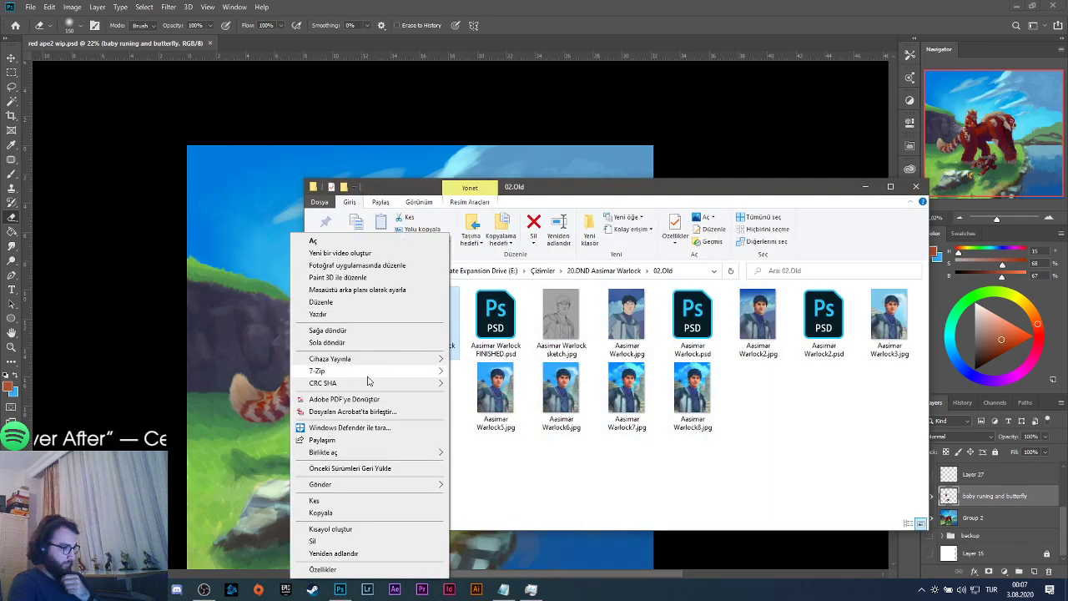
mouse_move(357, 455)
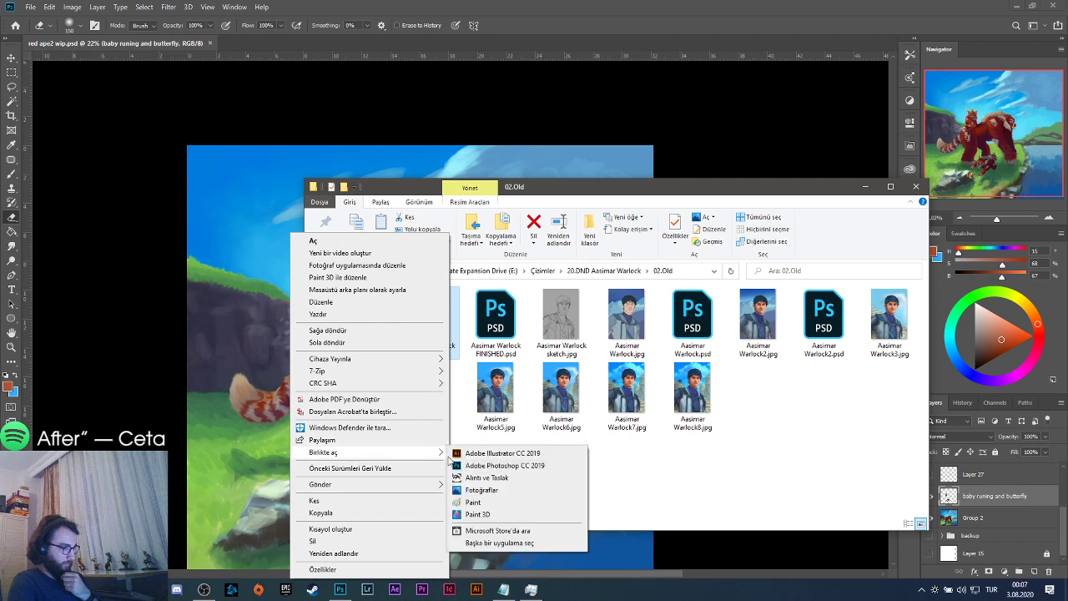
left_click(504, 464)
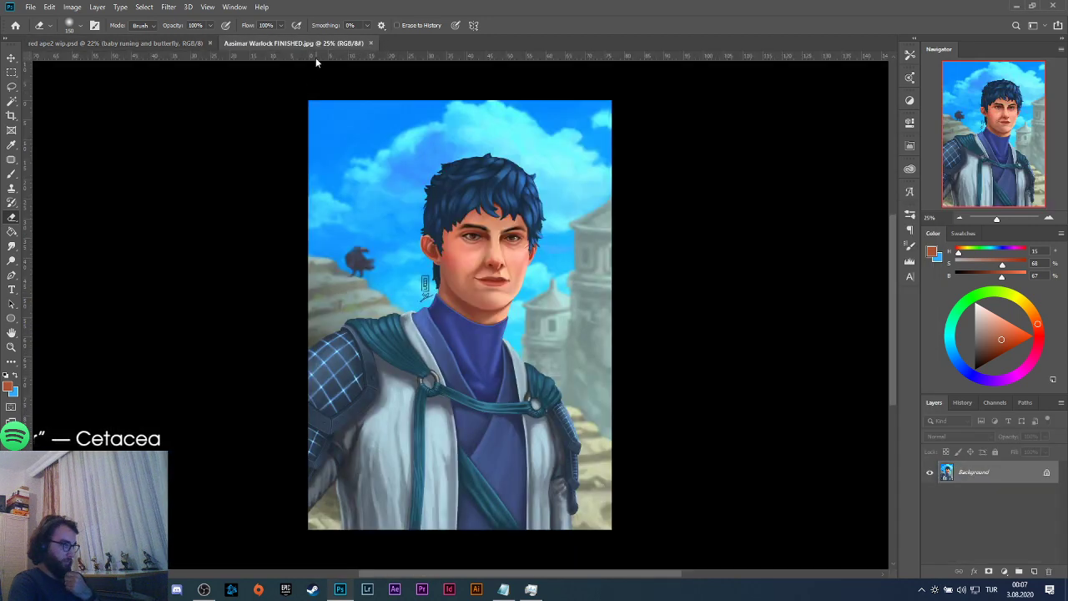
Float the Aasimar Warlock image in its own small window, fit the portrait's head and sky in it, and place it beside the painting.
left_click_drag(321, 42, 402, 146)
mouse_move(541, 145)
left_mouse_down()
mouse_move(542, 417)
mouse_move(516, 403)
mouse_move(707, 125)
left_mouse_up()
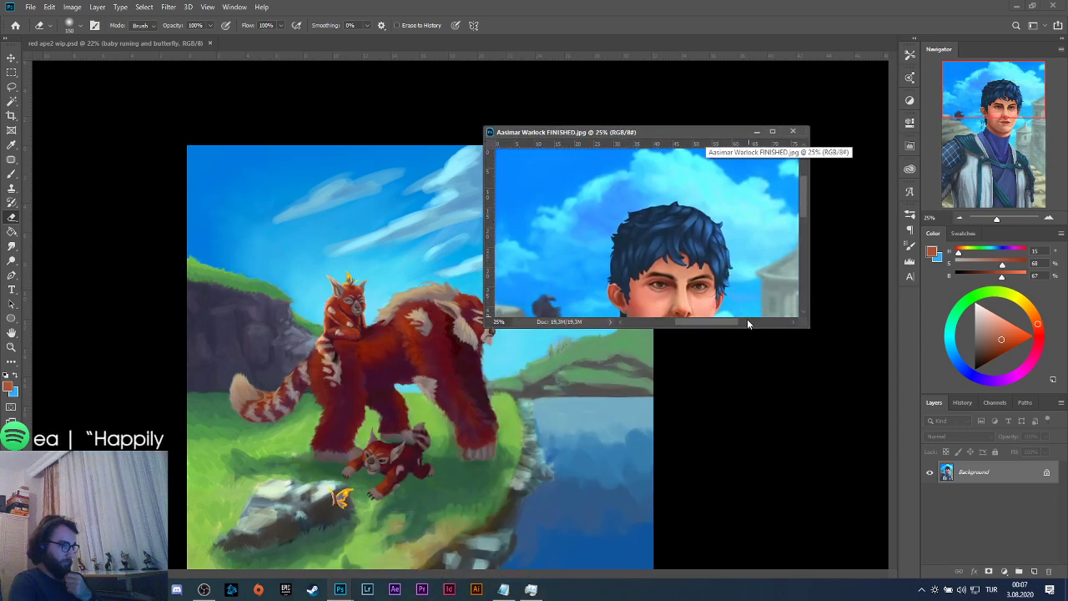
left_click_drag(734, 325, 731, 441)
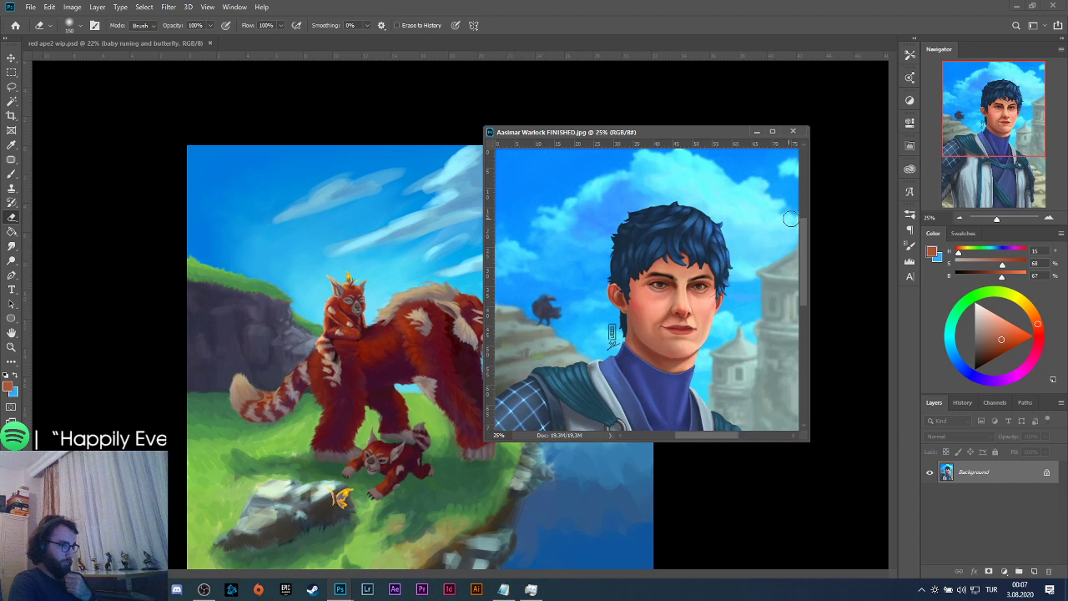
left_click_drag(808, 219, 626, 219)
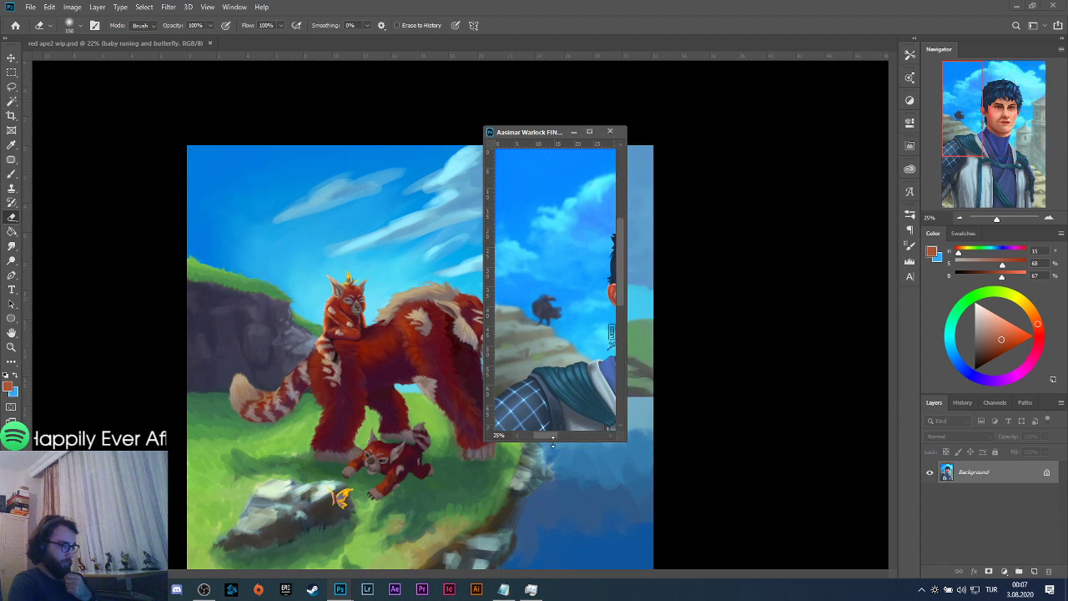
left_click_drag(552, 442, 552, 306)
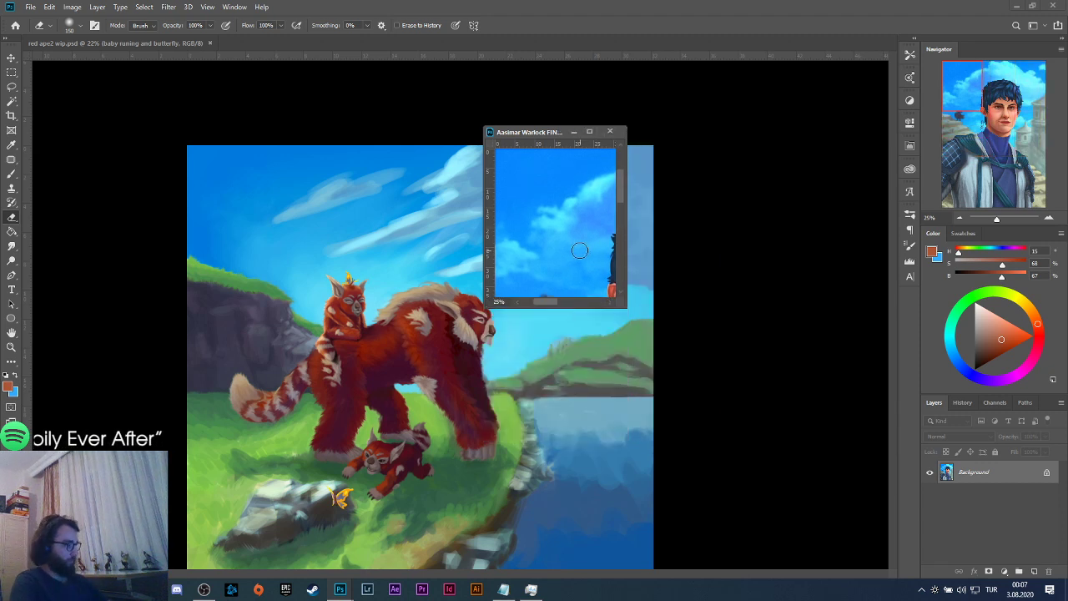
scroll(579, 250, "down", 8)
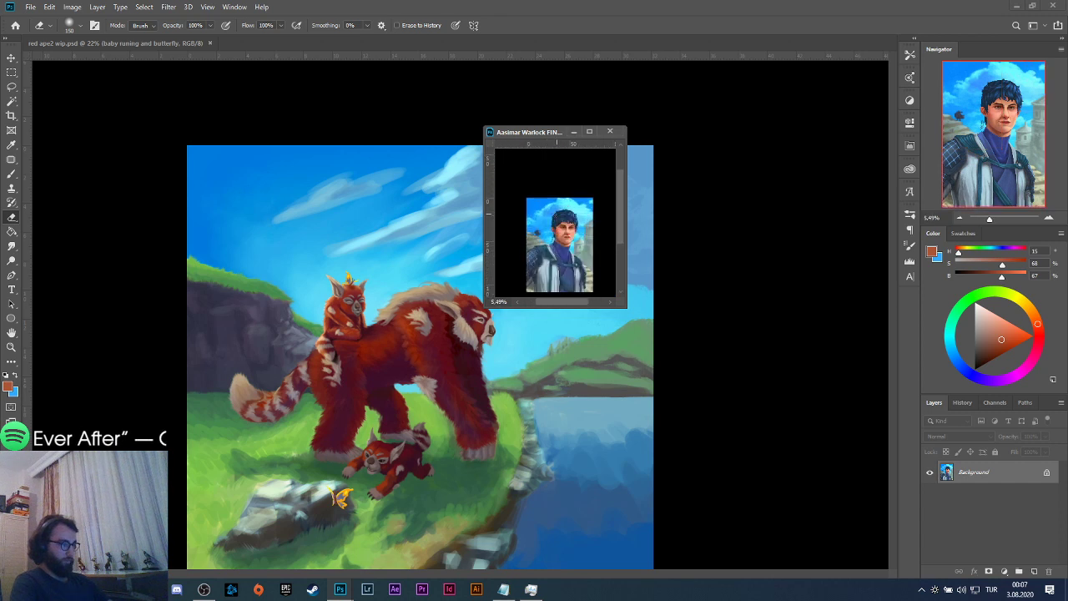
scroll(571, 211, "up", 4)
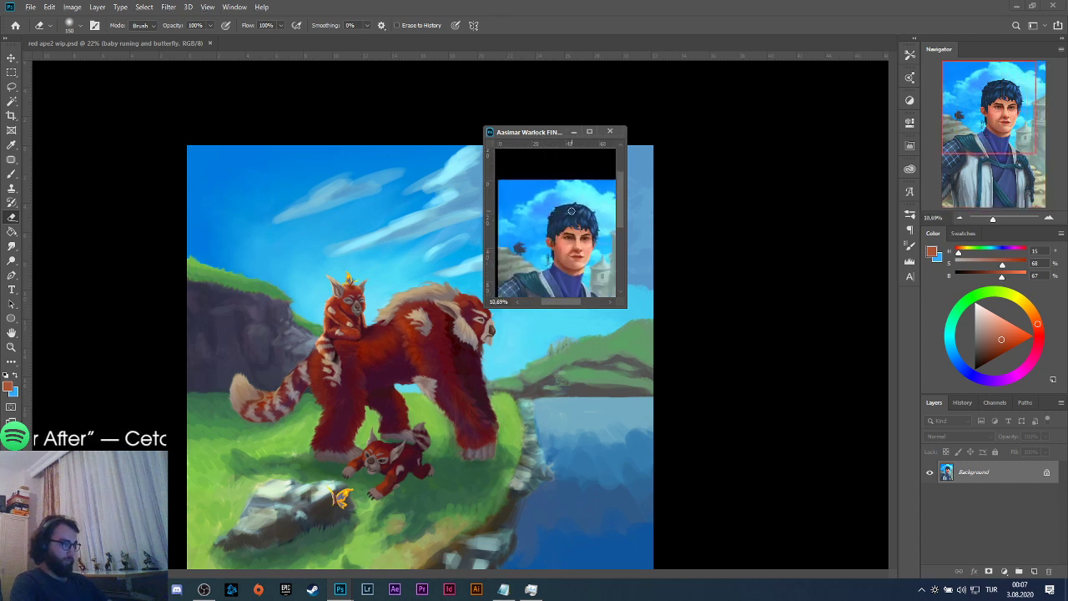
left_click_drag(545, 136, 725, 148)
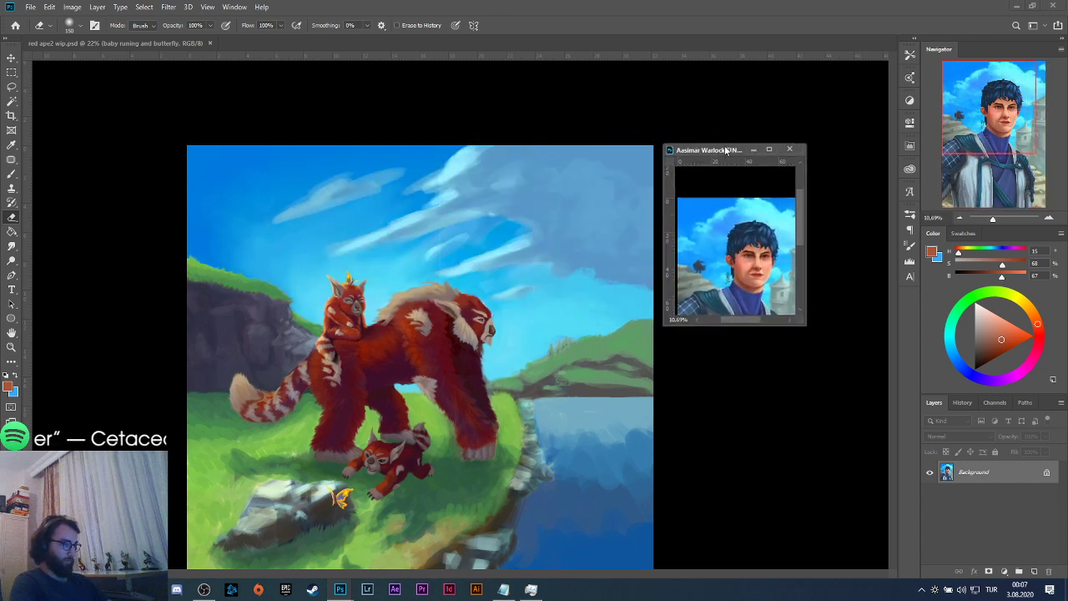
Make Group 2 the active layer of the ape painting and toggle its visibility to check what it contains, leaving it shown.
left_click(441, 268)
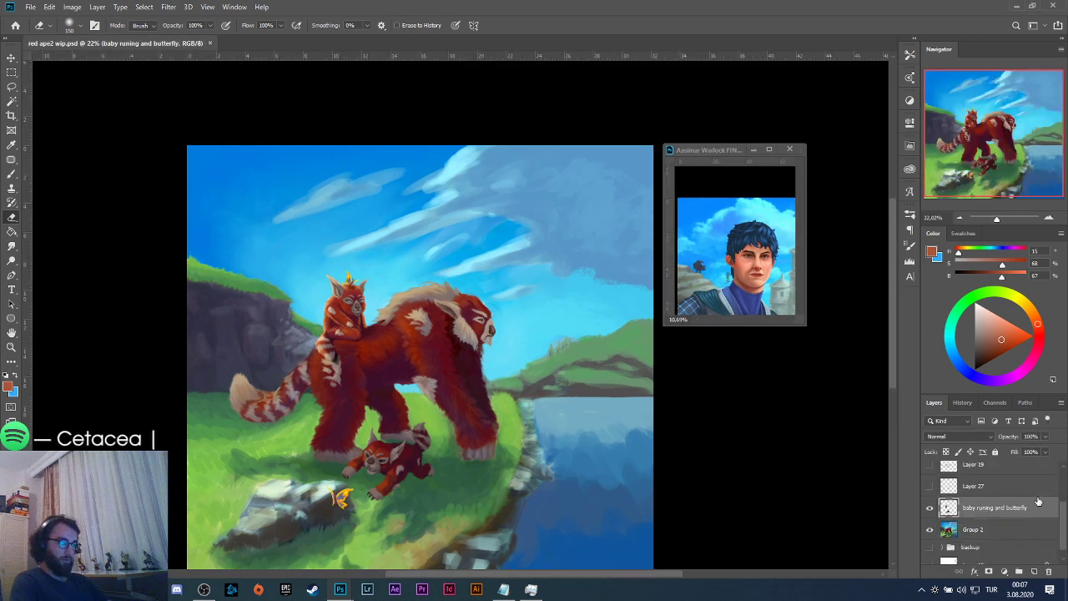
left_click(951, 520)
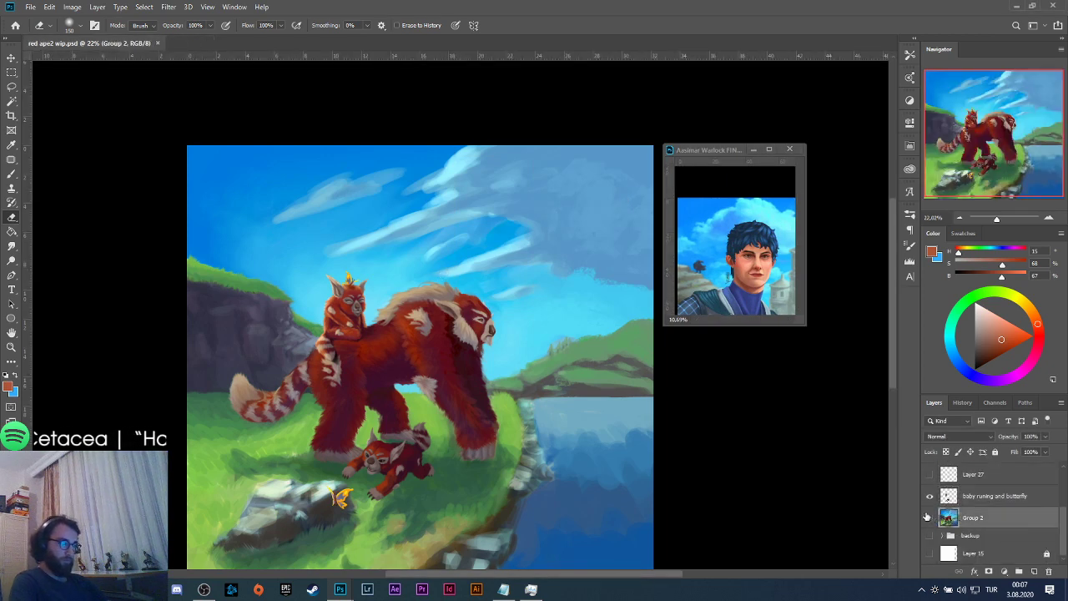
left_click(929, 517)
left_click(928, 517)
left_click(927, 518)
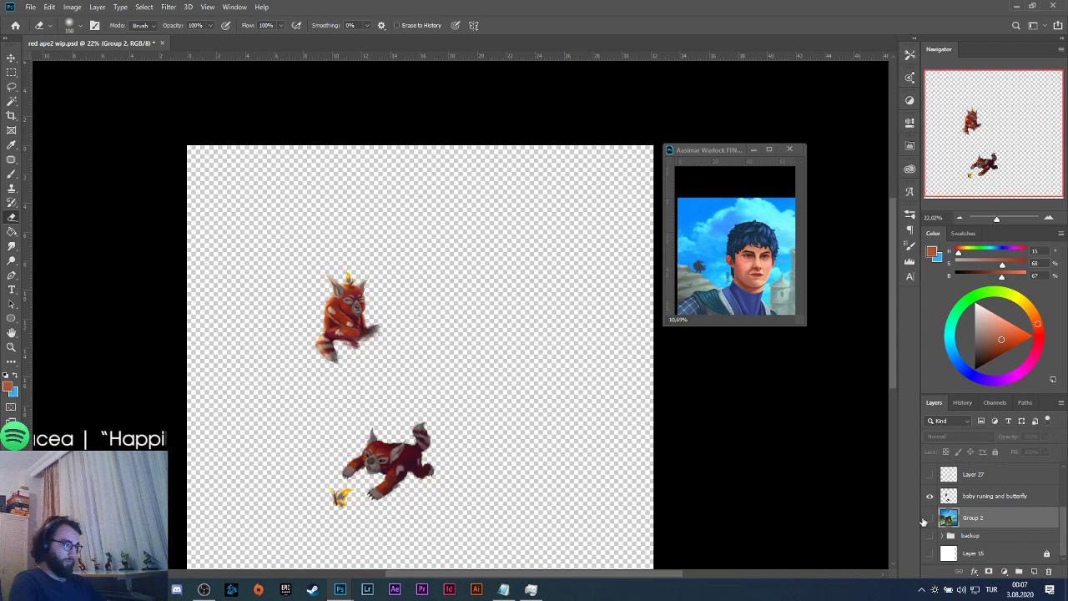
left_click(928, 518)
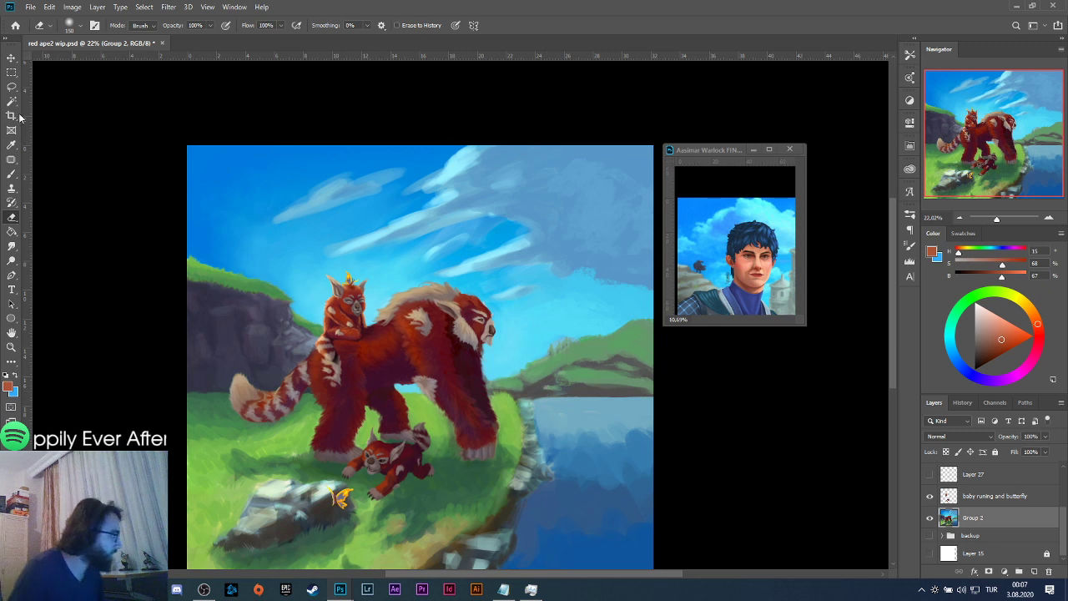
Lasso a loose selection around the large red ape on Group 2, including its tail, back, head and legs.
key("l")
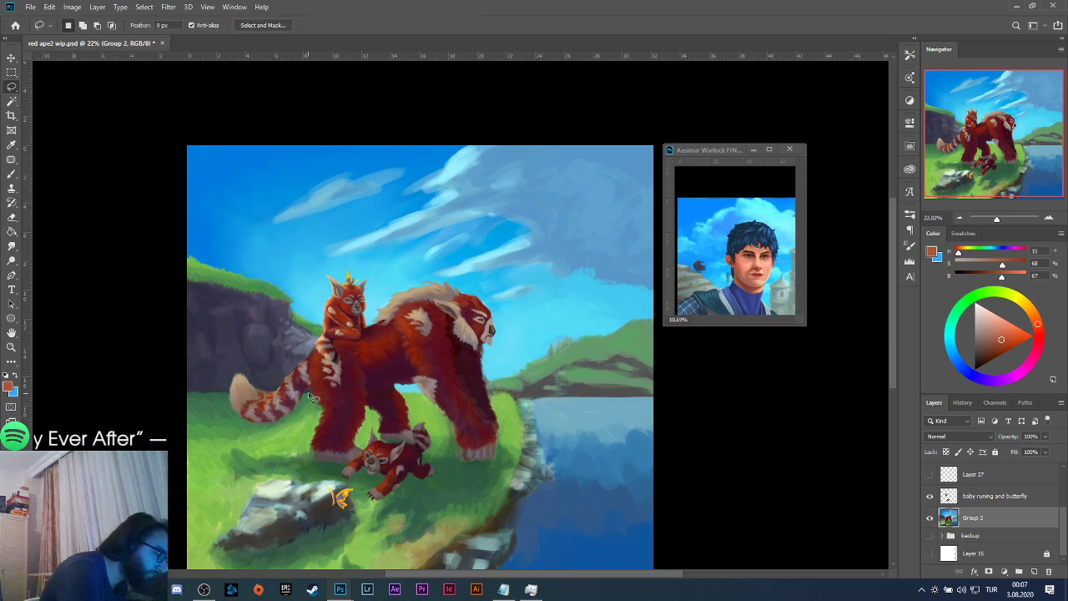
mouse_move(292, 424)
left_mouse_down()
mouse_move(269, 435)
mouse_move(242, 427)
mouse_move(226, 397)
mouse_move(238, 377)
mouse_move(267, 386)
mouse_move(292, 376)
mouse_move(325, 342)
mouse_move(367, 332)
mouse_move(425, 285)
mouse_move(448, 281)
mouse_move(497, 318)
left_mouse_up()
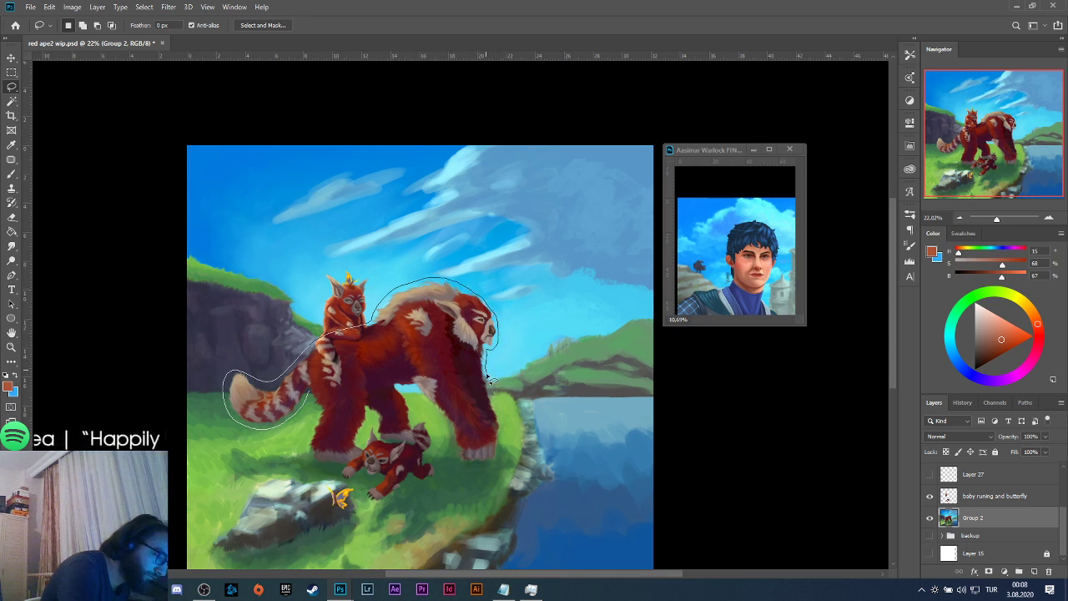
left_click_drag(497, 410, 501, 456)
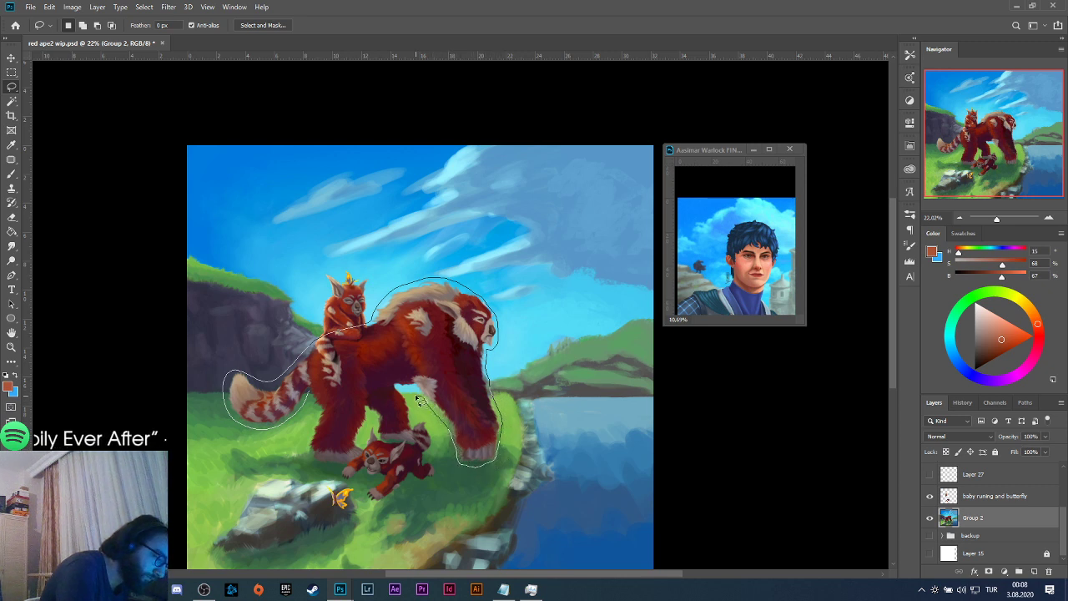
mouse_move(408, 394)
left_mouse_down()
mouse_move(419, 430)
mouse_move(412, 455)
mouse_move(382, 447)
mouse_move(376, 417)
mouse_move(377, 460)
mouse_move(365, 469)
mouse_move(327, 469)
mouse_move(311, 449)
mouse_move(317, 409)
mouse_move(424, 436)
mouse_move(434, 413)
left_mouse_up()
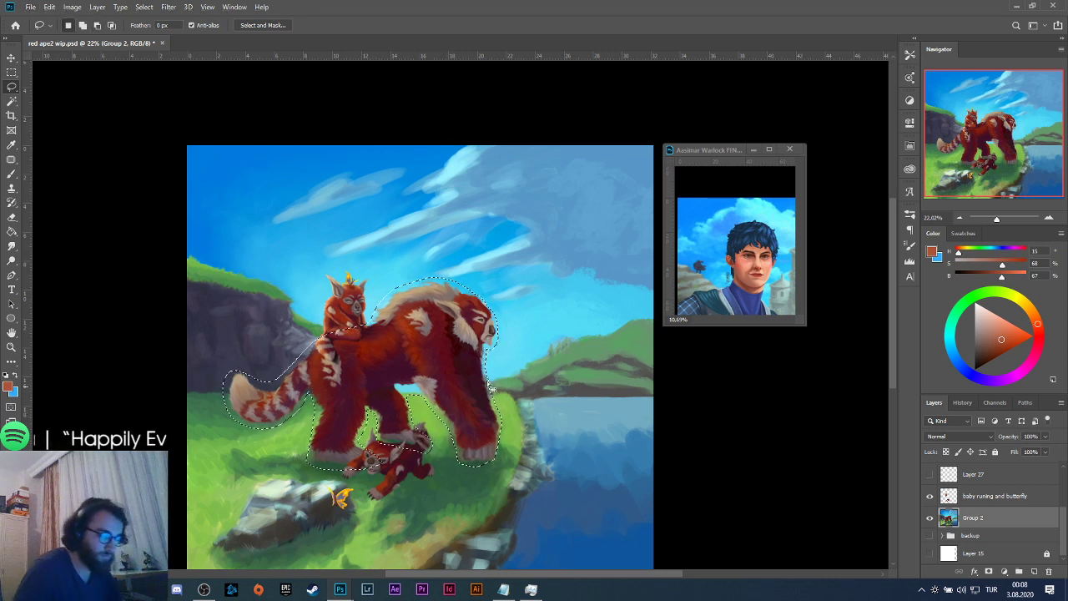
key("ctrl+d")
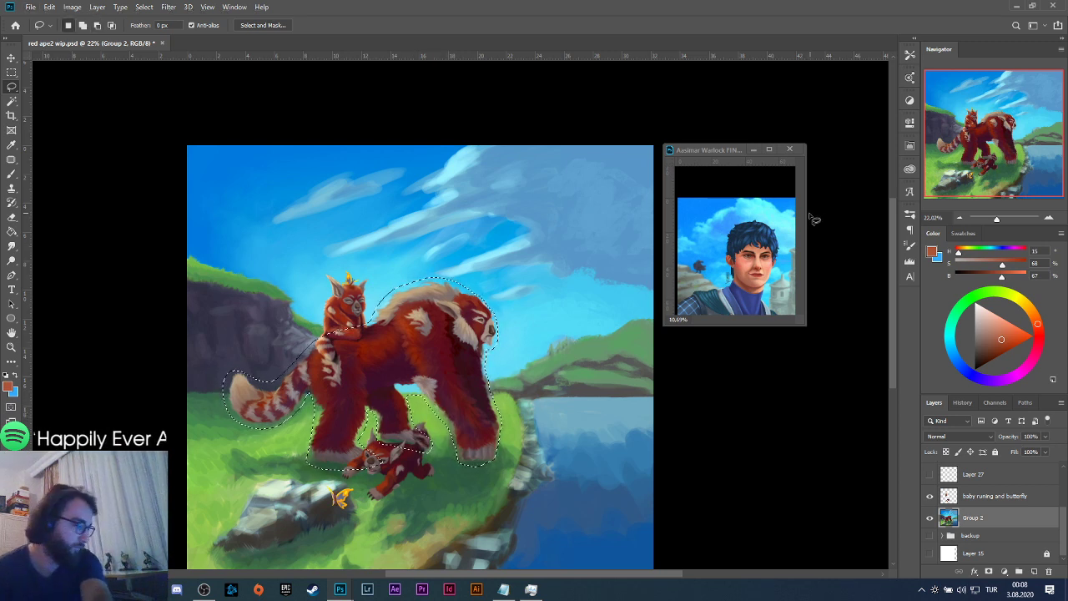
key("ctrl+j")
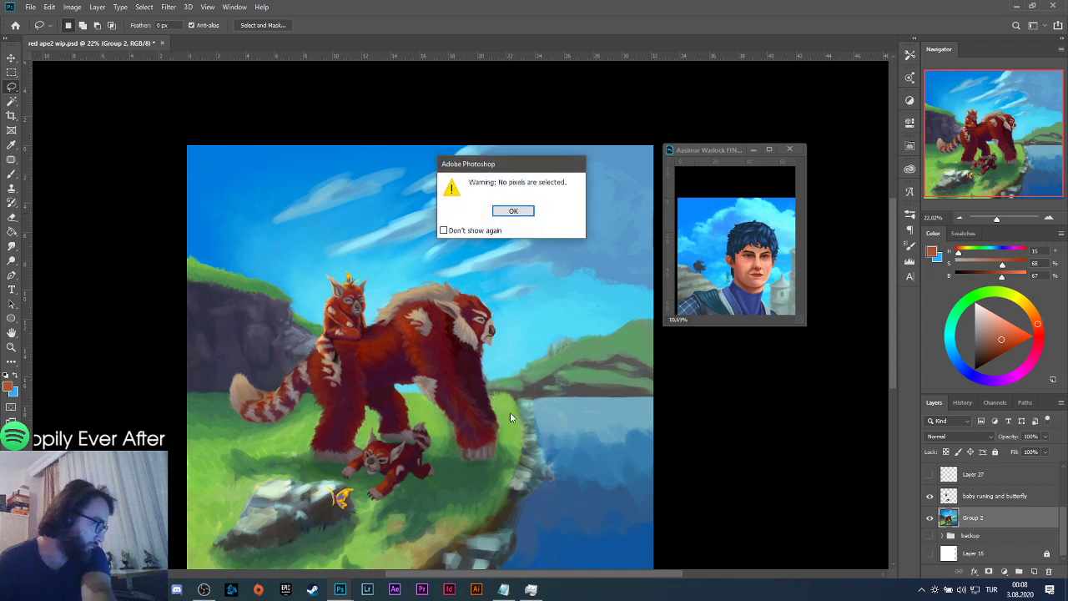
key("Return")
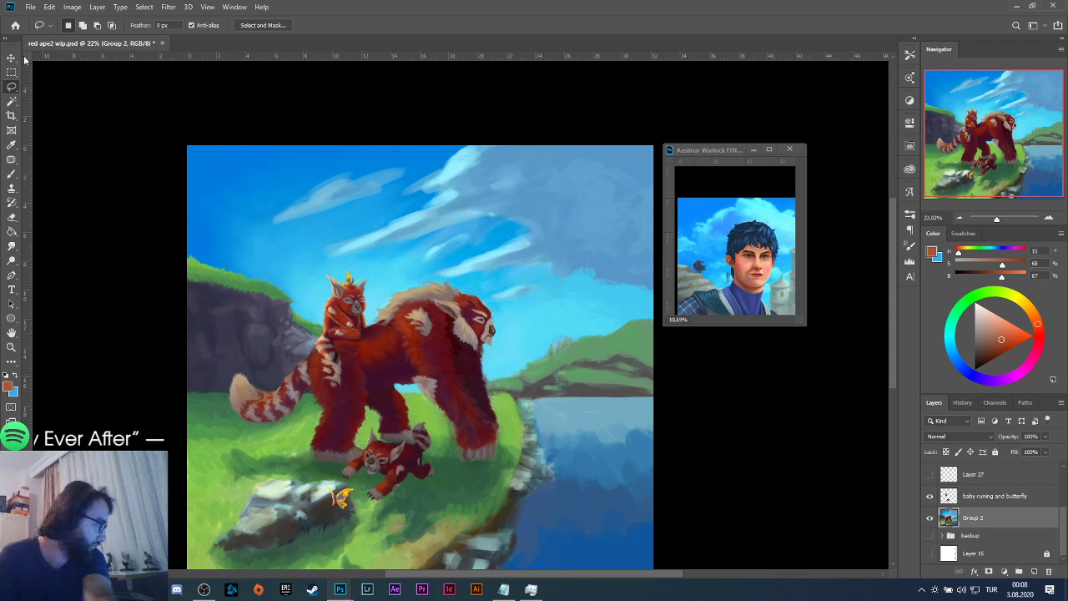
key("ctrl+shift+d")
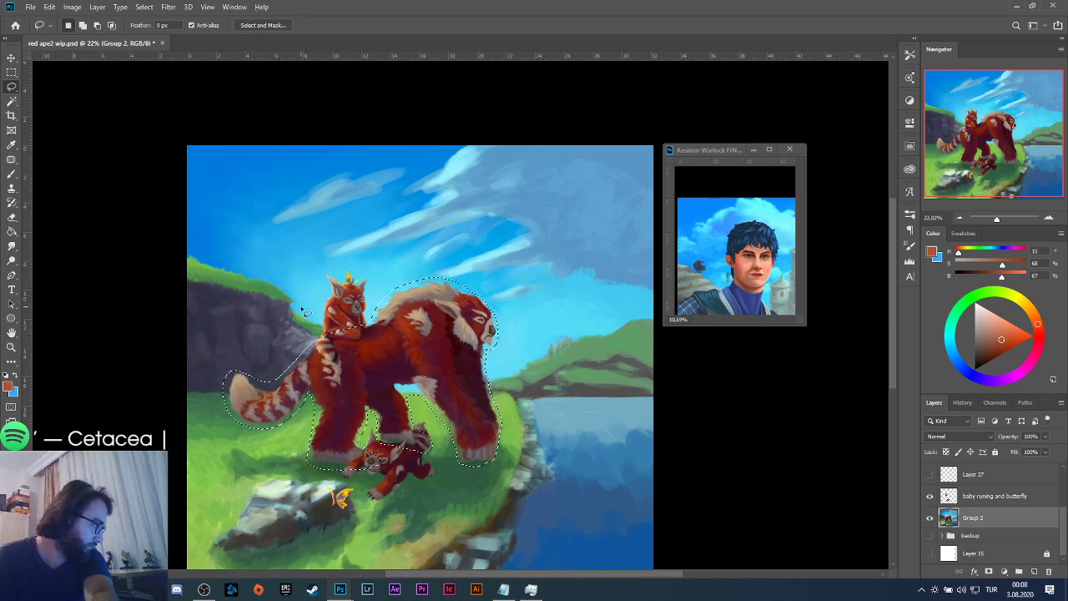
Try to refine the lasso selection around the gap between the large ape's legs and the running baby ape.
key("shift")
mouse_move(406, 412)
left_mouse_down()
mouse_move(408, 374)
mouse_move(416, 387)
mouse_move(407, 409)
left_mouse_up()
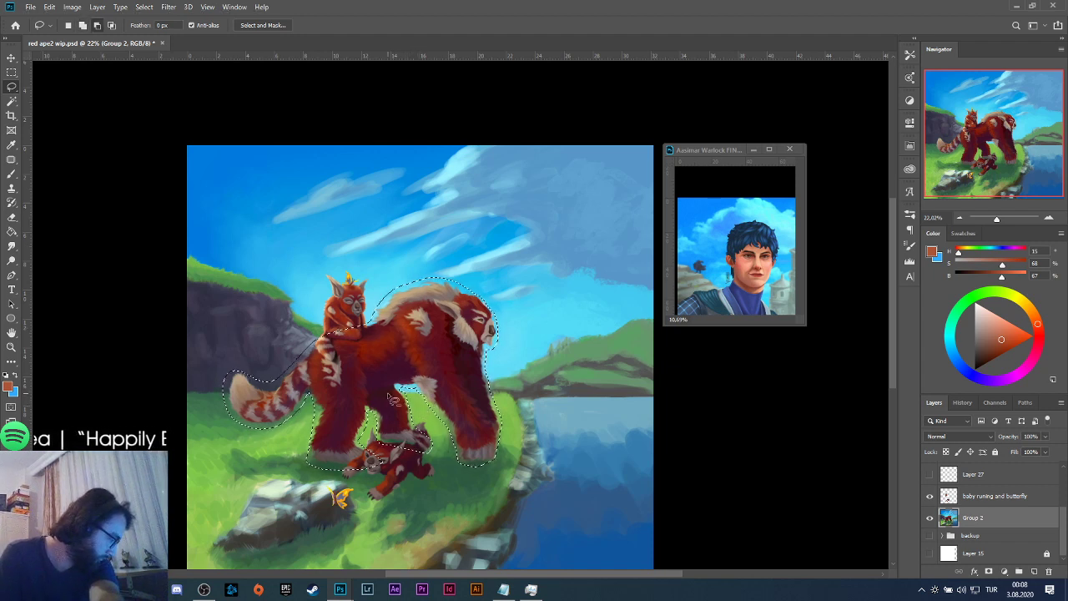
key("alt")
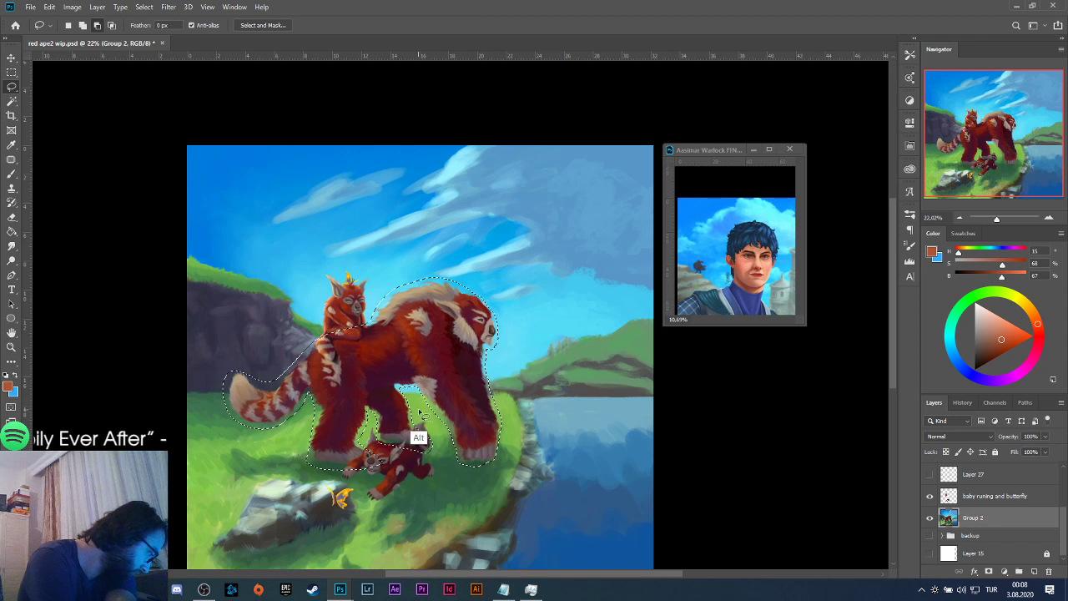
mouse_move(421, 414)
left_mouse_down()
mouse_move(400, 488)
mouse_move(410, 470)
left_mouse_up()
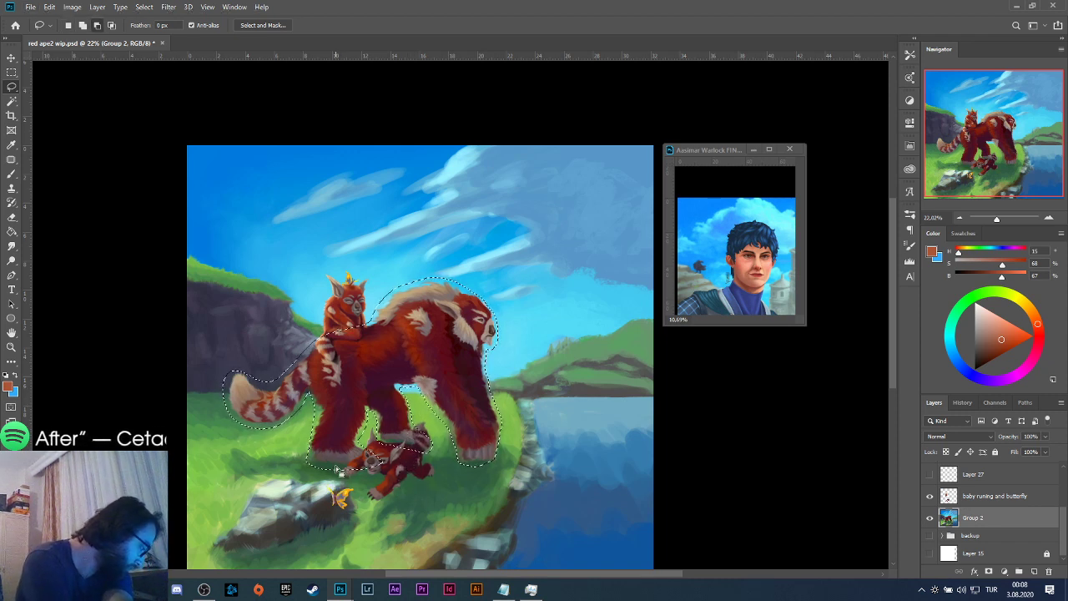
key("shift")
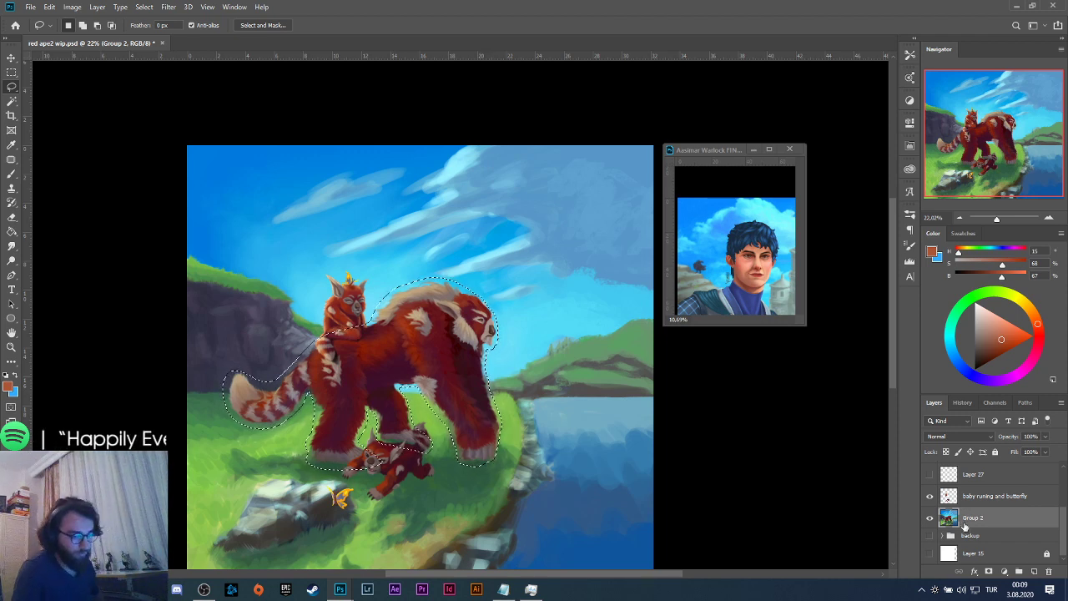
Copy the selected large ape and paste it as a new layer above Group 2.
right_click(970, 522)
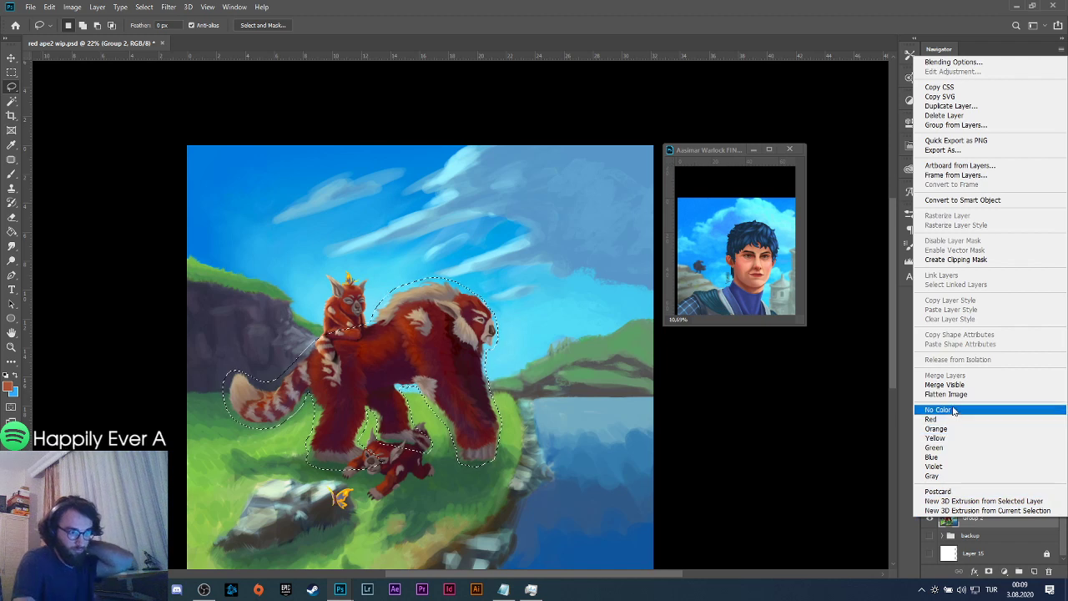
left_click(664, 84)
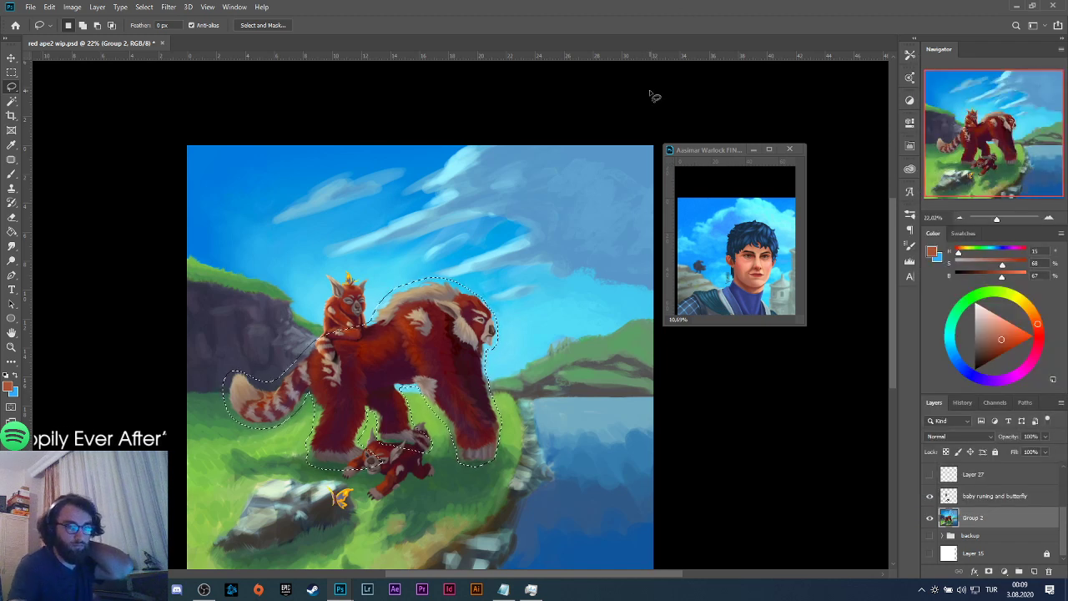
key("ctrl+shift+c")
key("ctrl+v")
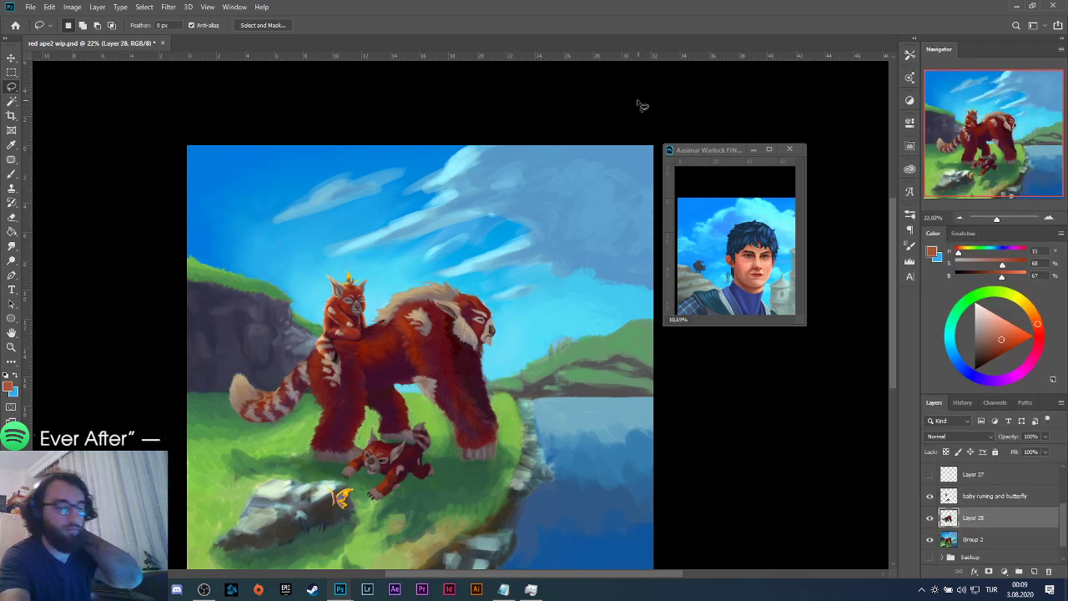
Toggle Group 2's visibility to check the cut-out of the large ape, leaving the group shown.
left_click(929, 539)
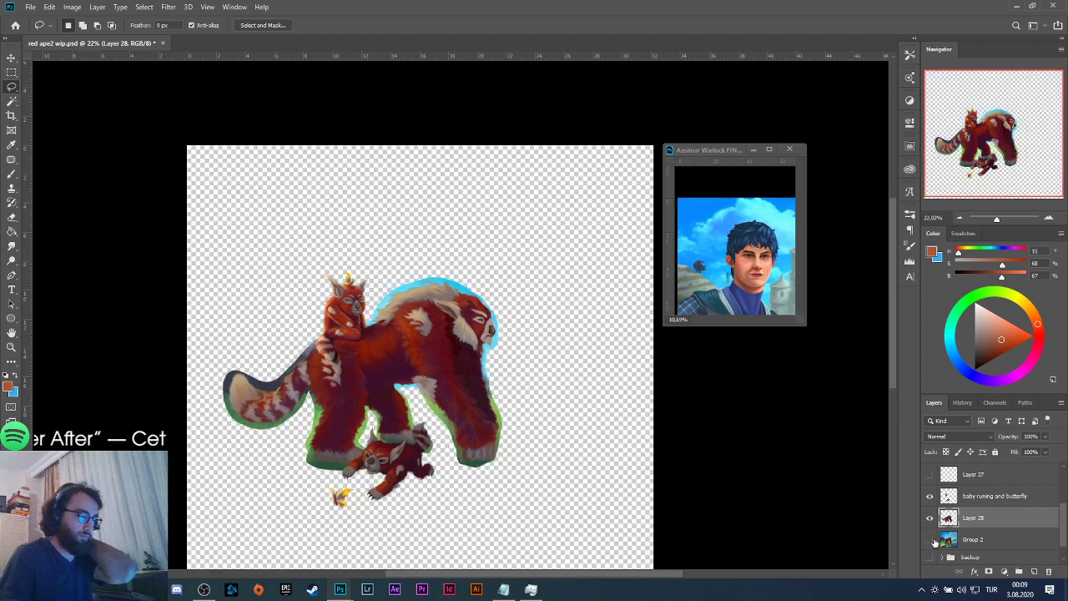
left_click(929, 539)
left_click(930, 539)
left_click(929, 539)
left_click(930, 539)
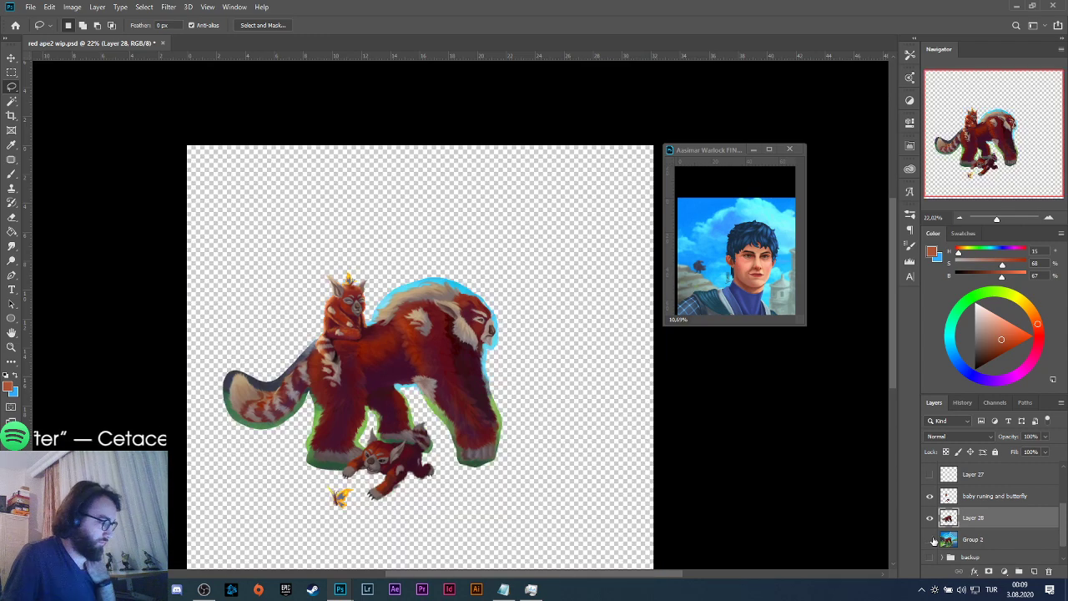
left_click(929, 539)
Try a reddish-brown stroke across the clouds on Group 2 with the MB Square brush at 61 px, and undo it.
left_click(974, 543)
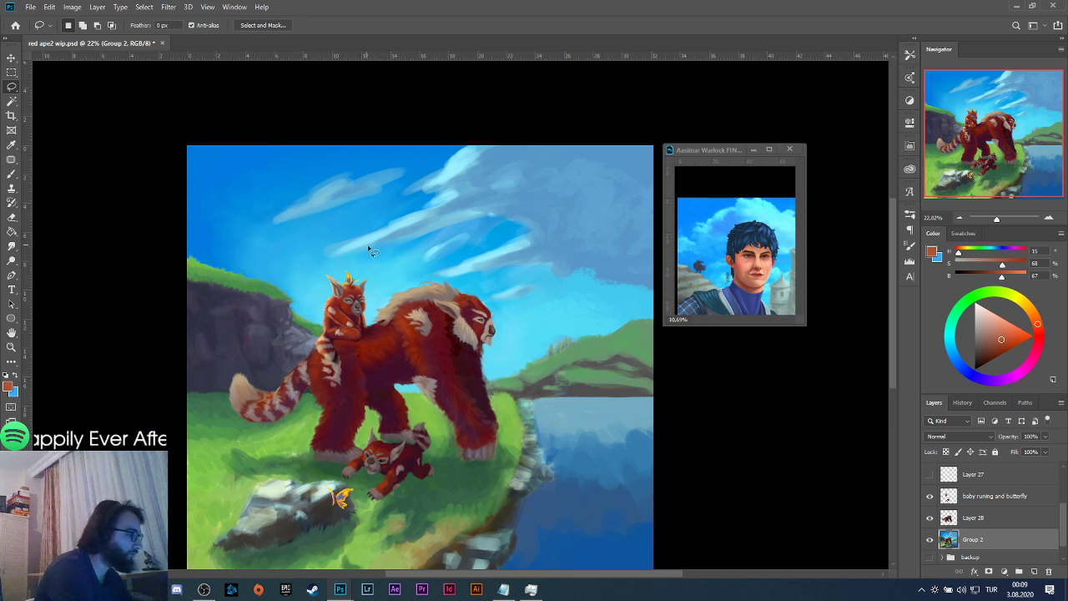
key("b")
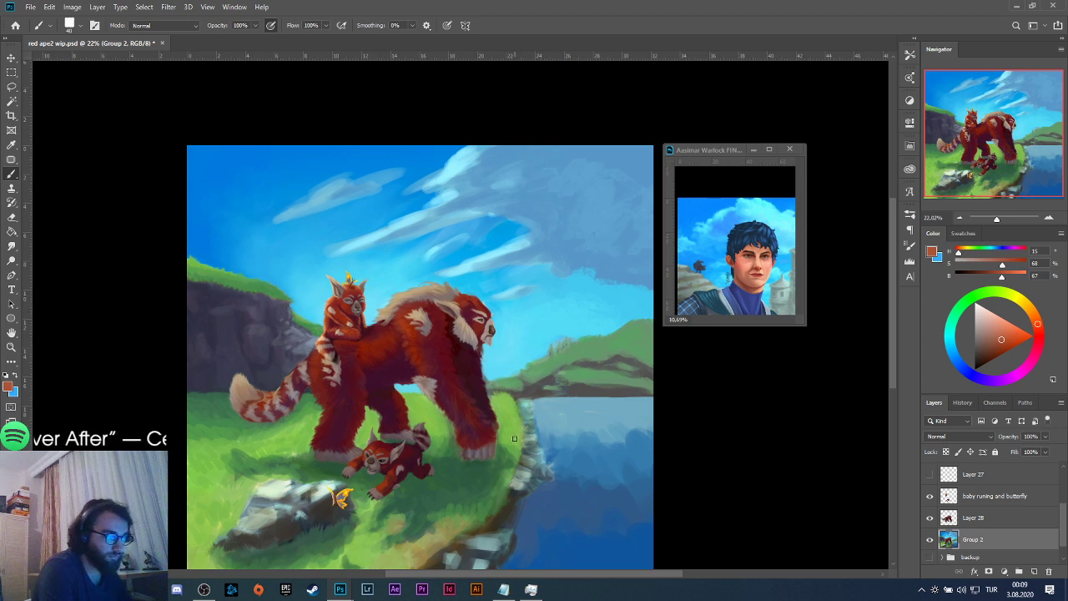
left_click(41, 25)
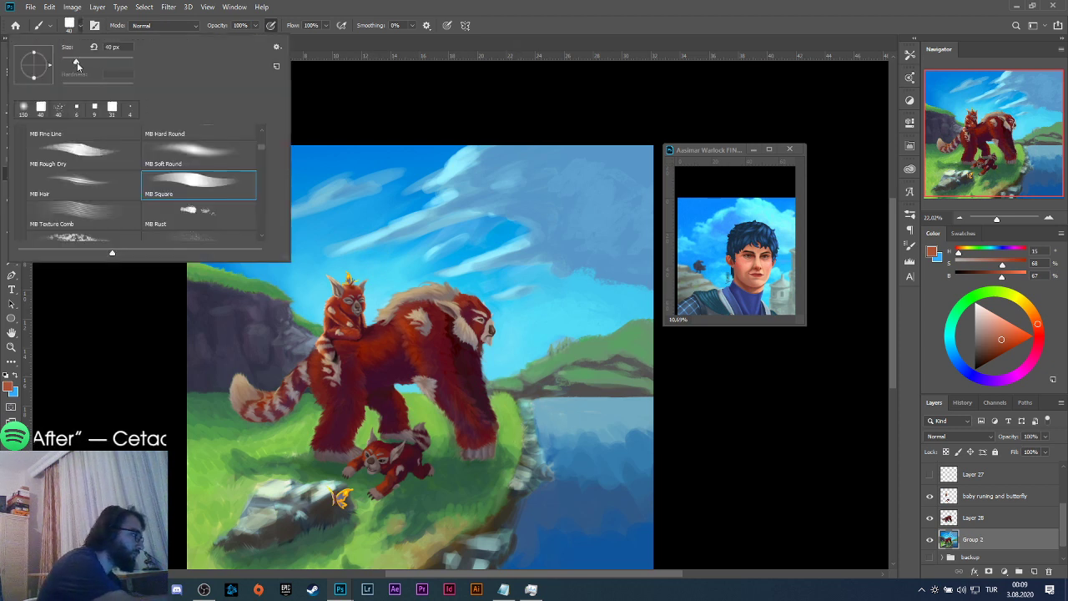
left_click(400, 225)
left_click_drag(399, 224, 504, 216)
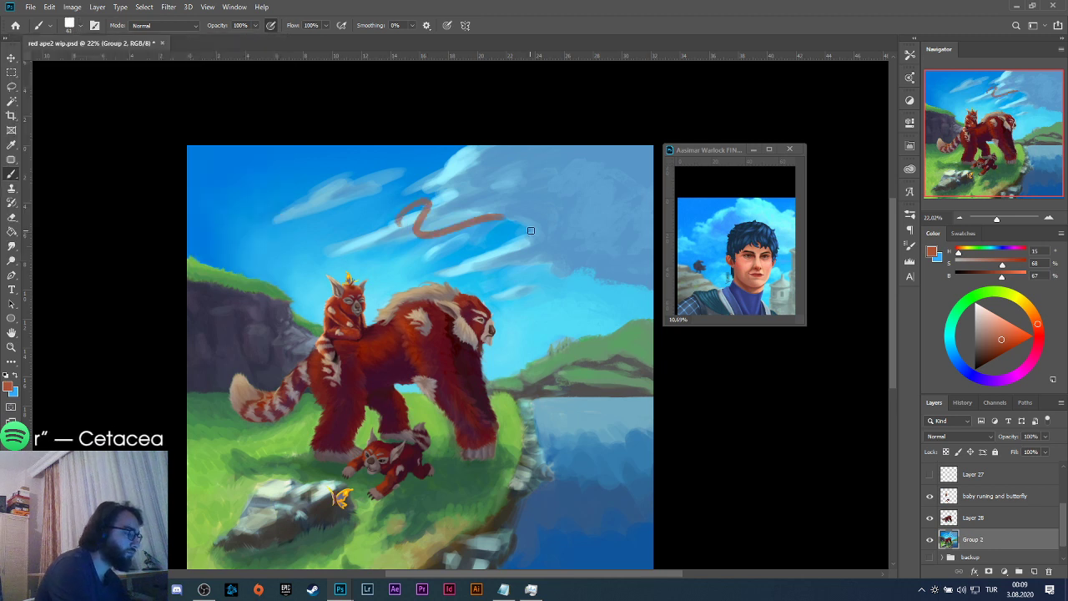
key("ctrl+z")
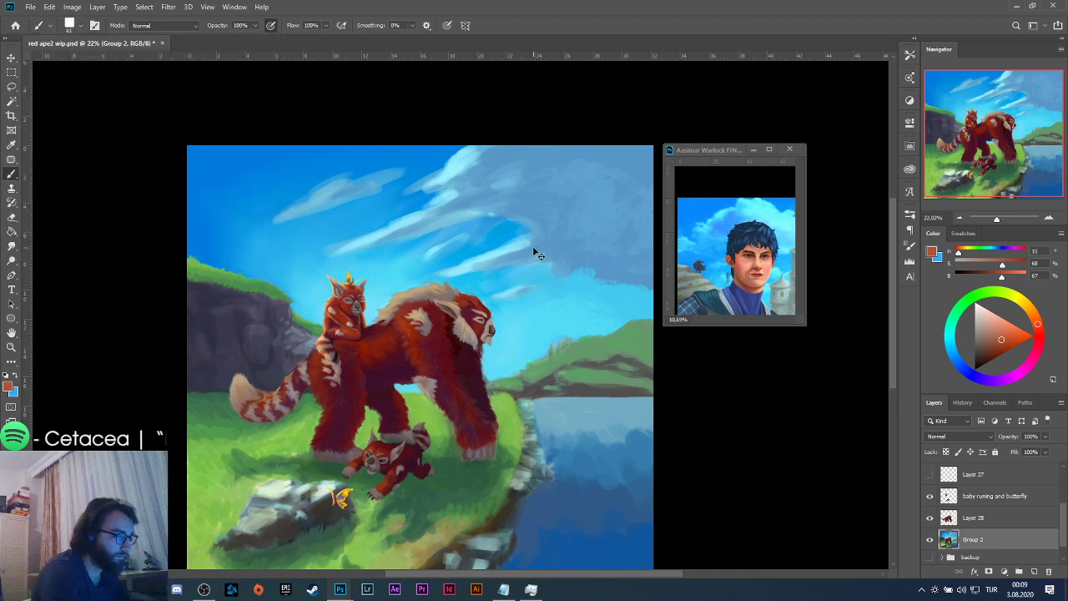
key("ctrl+shift+z")
key("ctrl+z")
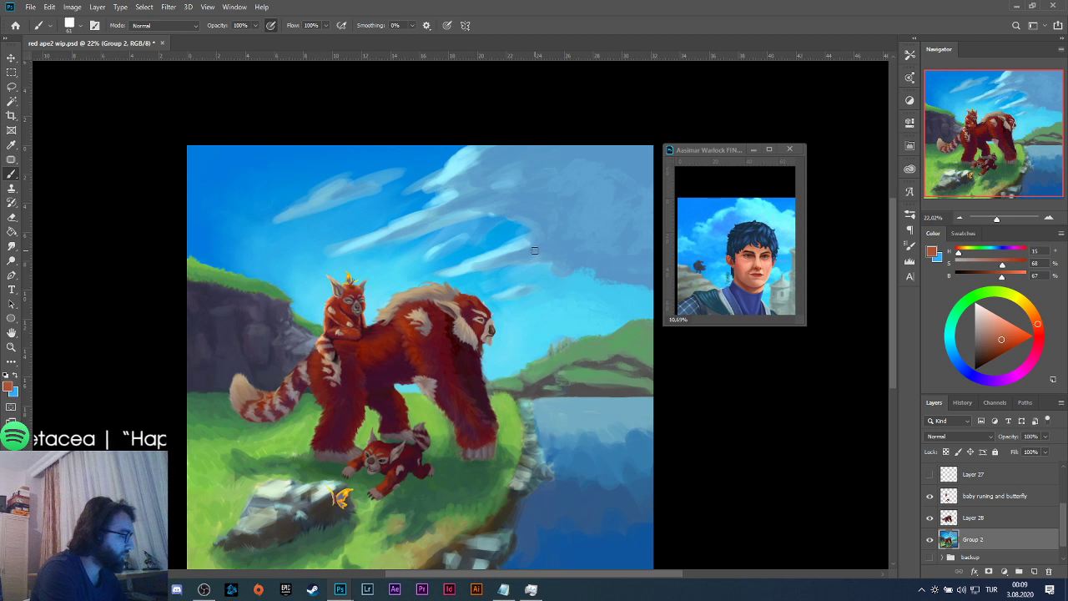
Sample the bright blue from the reference portrait's sky and paint a 120 px MB Square stroke in the painting's upper sky.
key("alt")
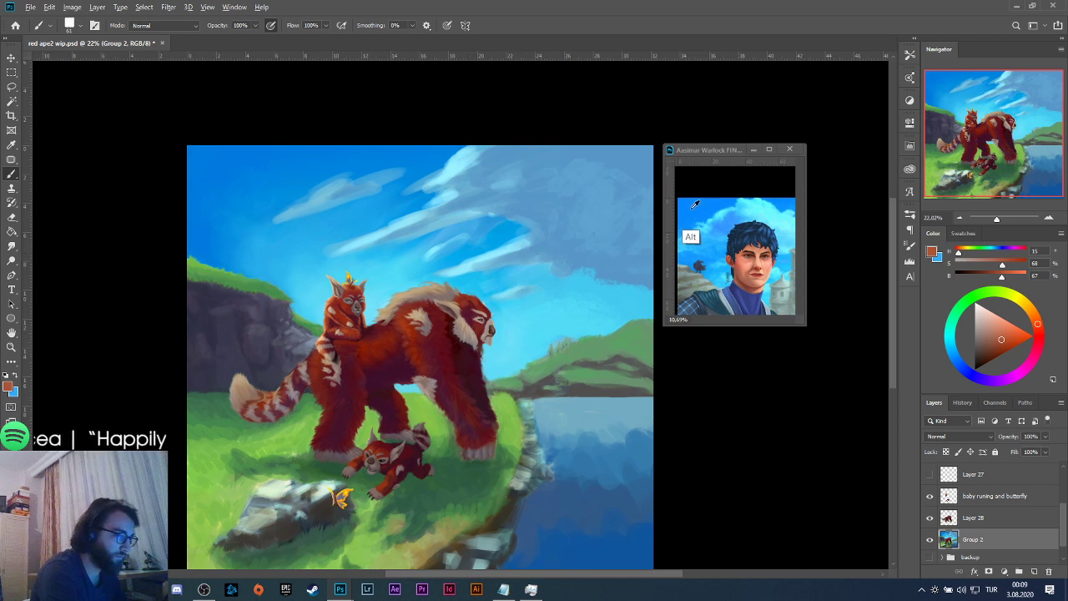
left_click(694, 204, "alt")
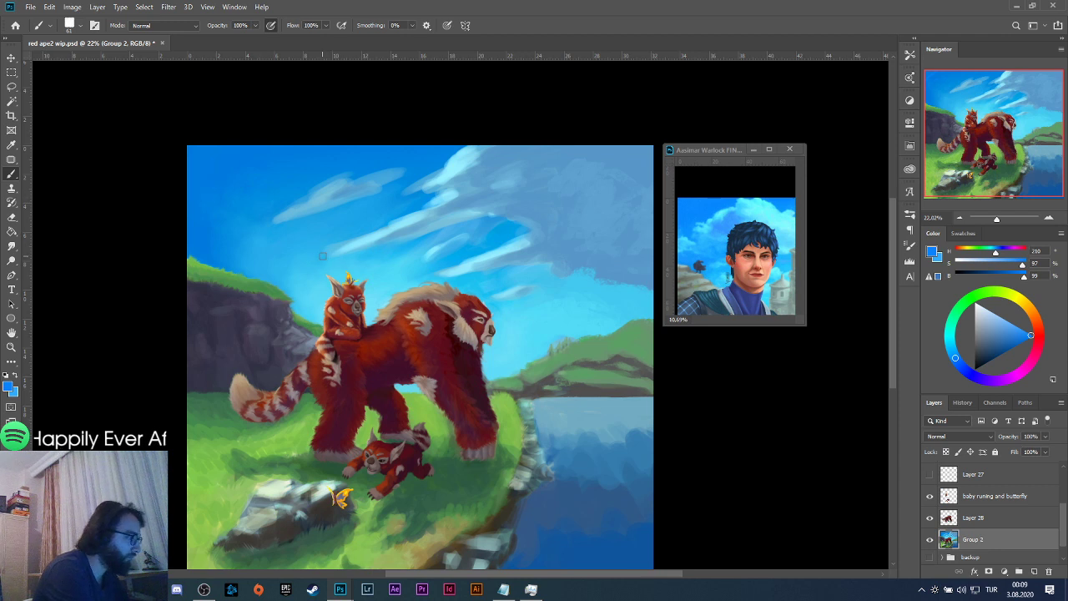
left_click(46, 25)
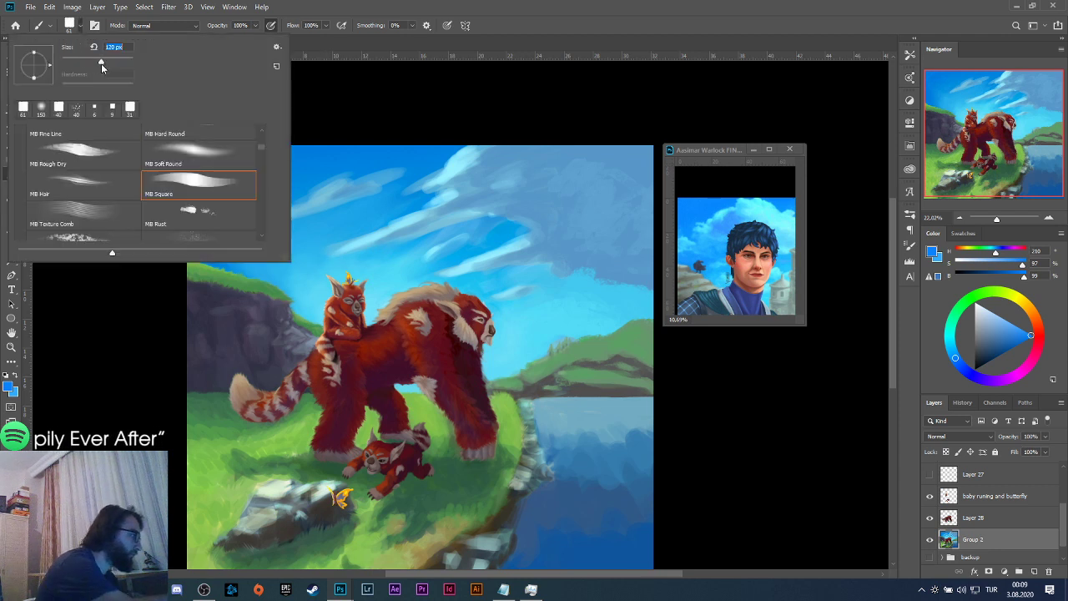
left_click_drag(283, 167, 354, 167)
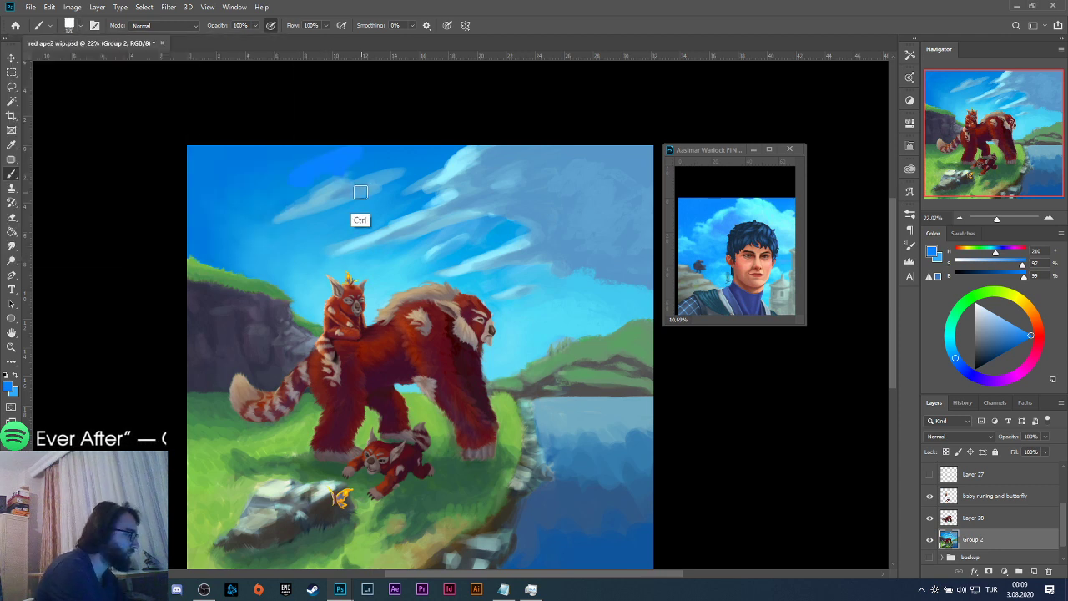
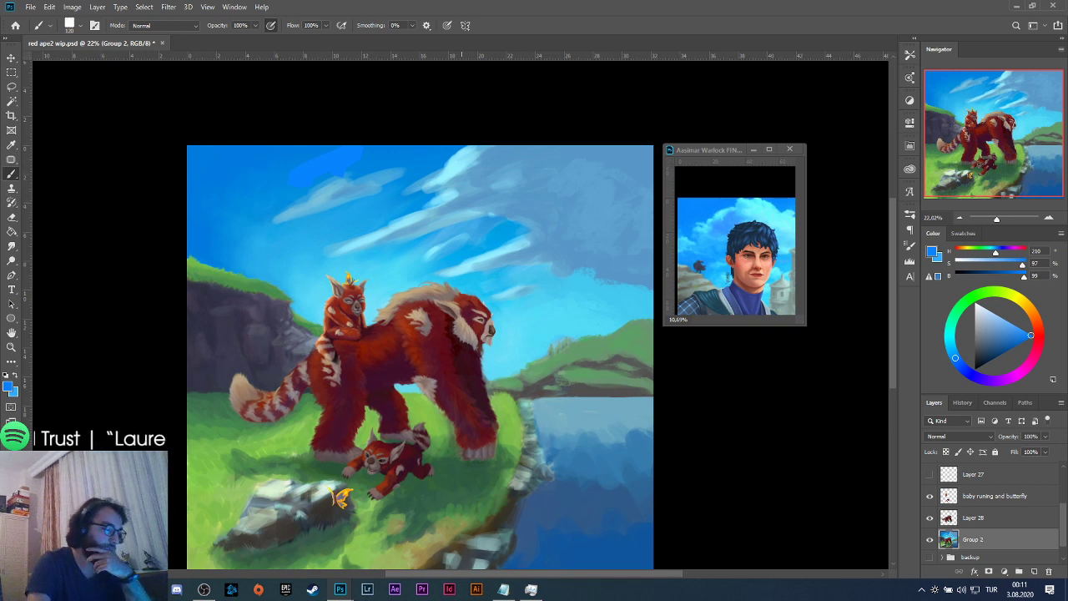
Switch to Task Manager, end the Adobe Photoshop CC 2019 task, and close Task Manager.
left_click(530, 589)
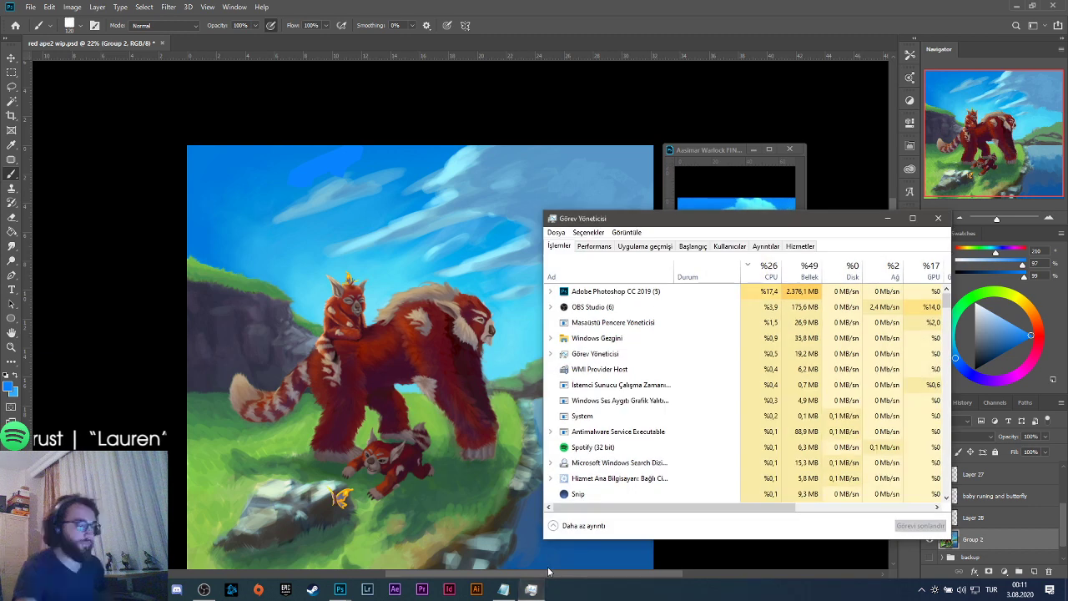
left_click(650, 295)
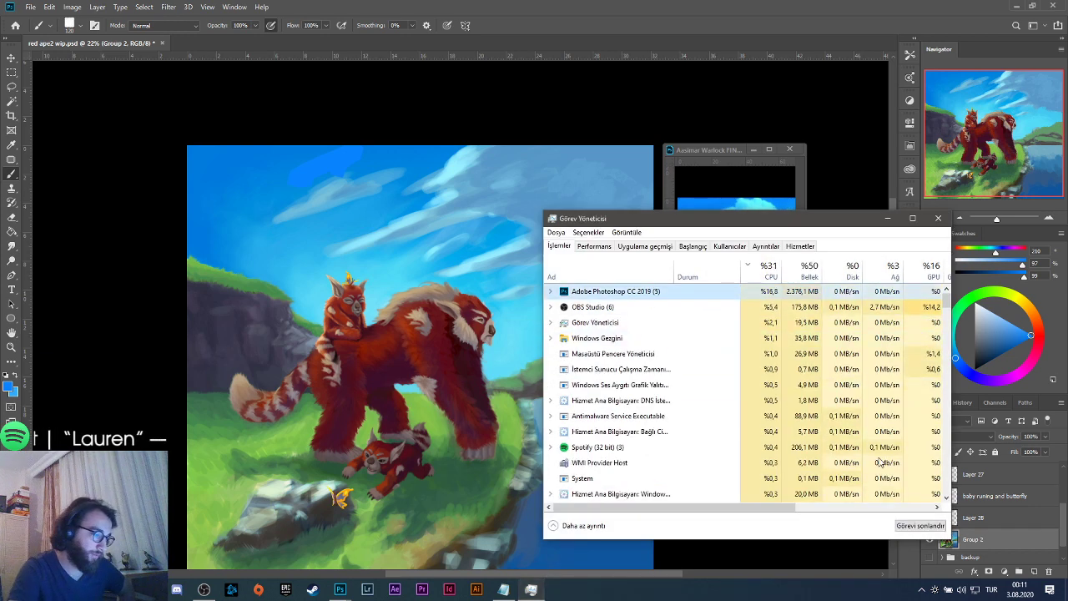
left_click(443, 5)
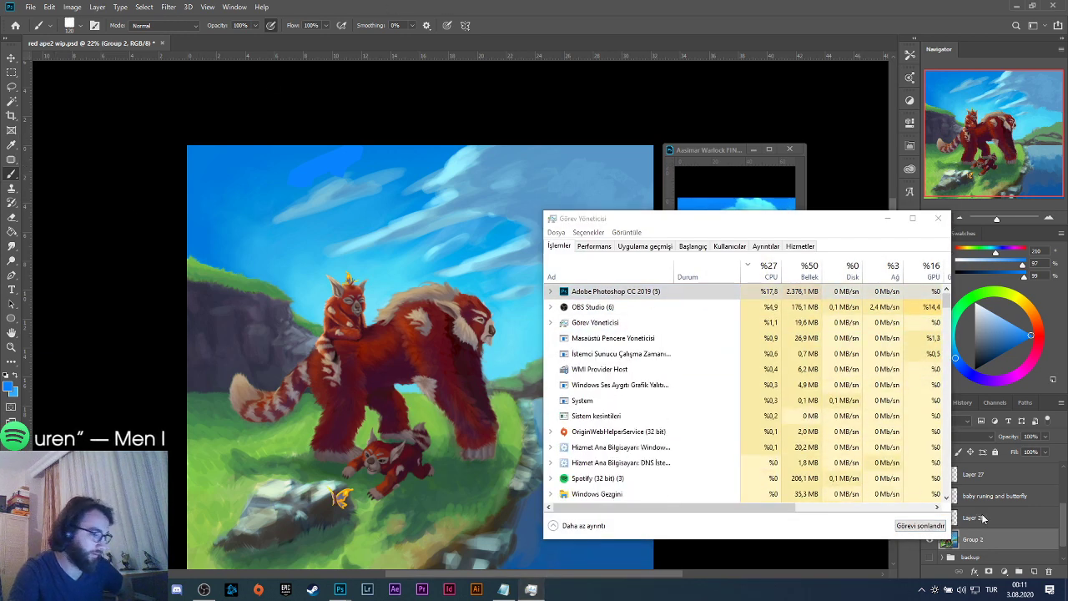
left_click(921, 526)
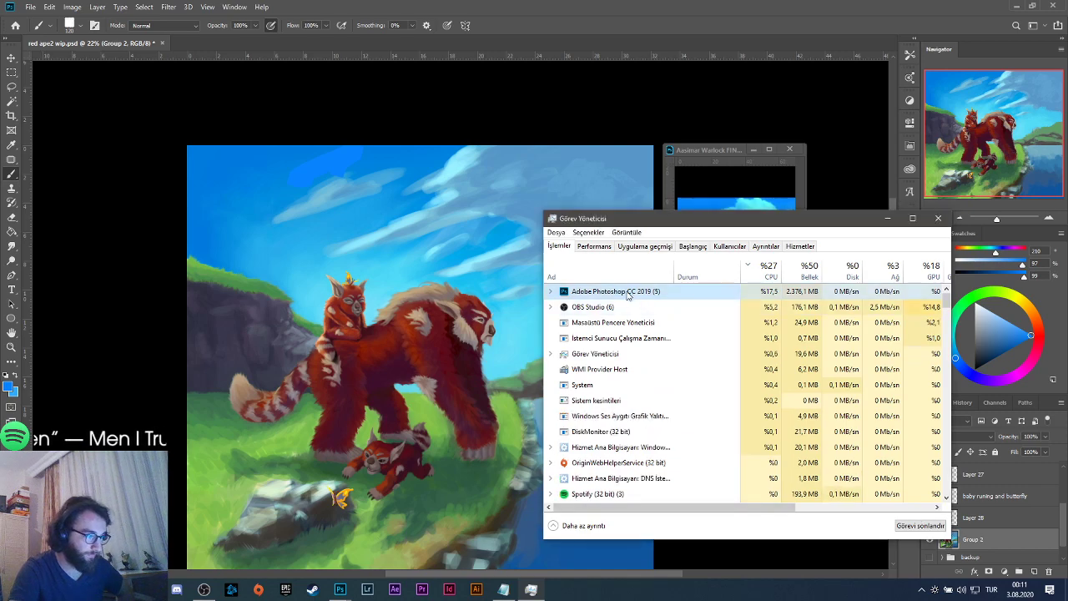
left_click(941, 525)
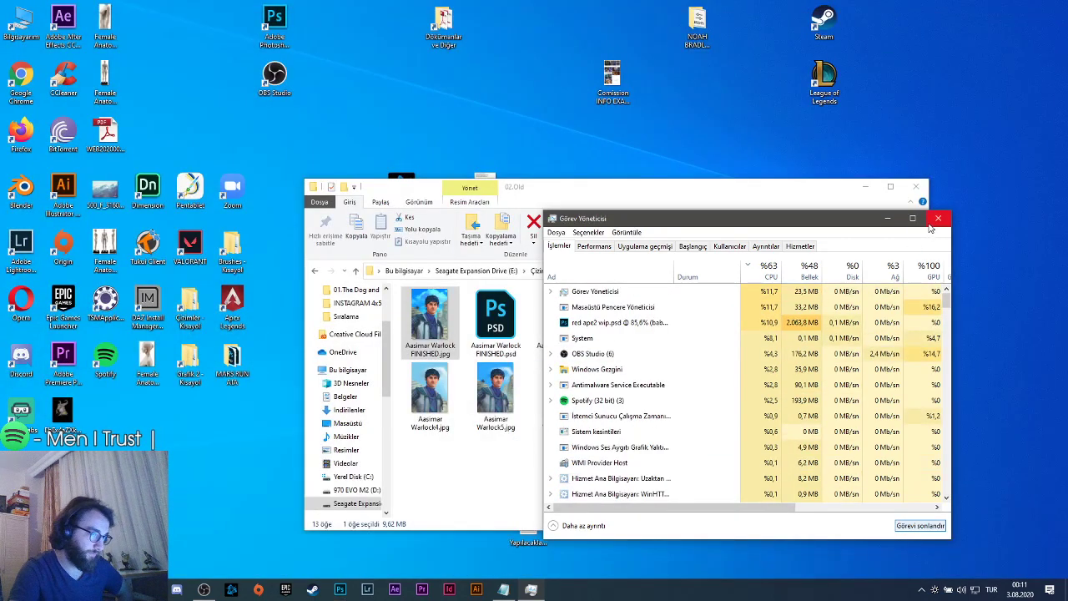
left_click(937, 219)
Open red ape2 wip.psd in Photoshop from the Red Ape folder inside Çizimler's 02.WIP Personal folder.
left_click(315, 271)
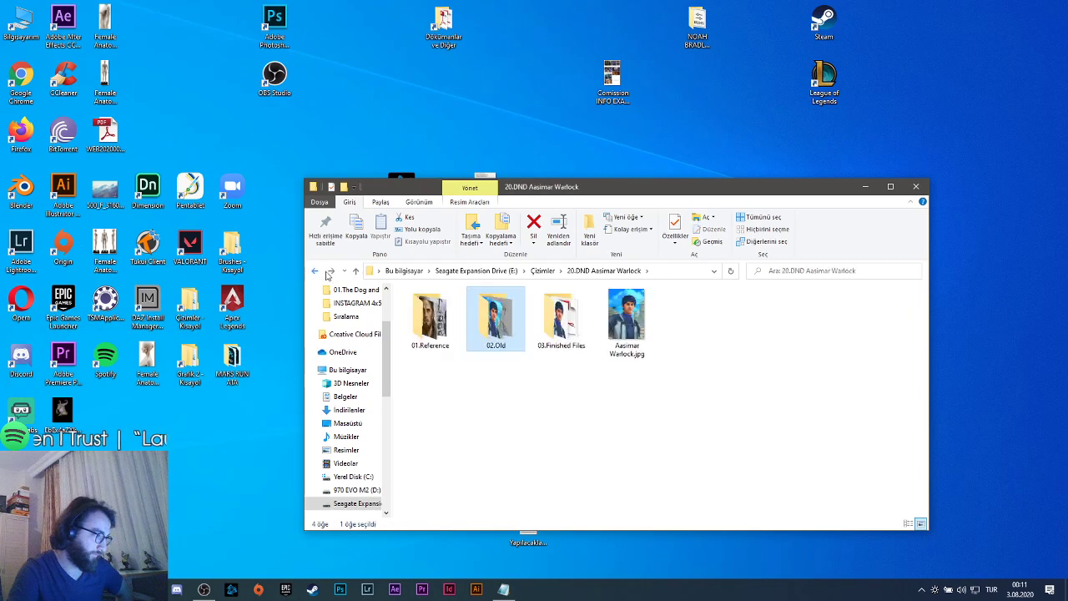
left_click(544, 272)
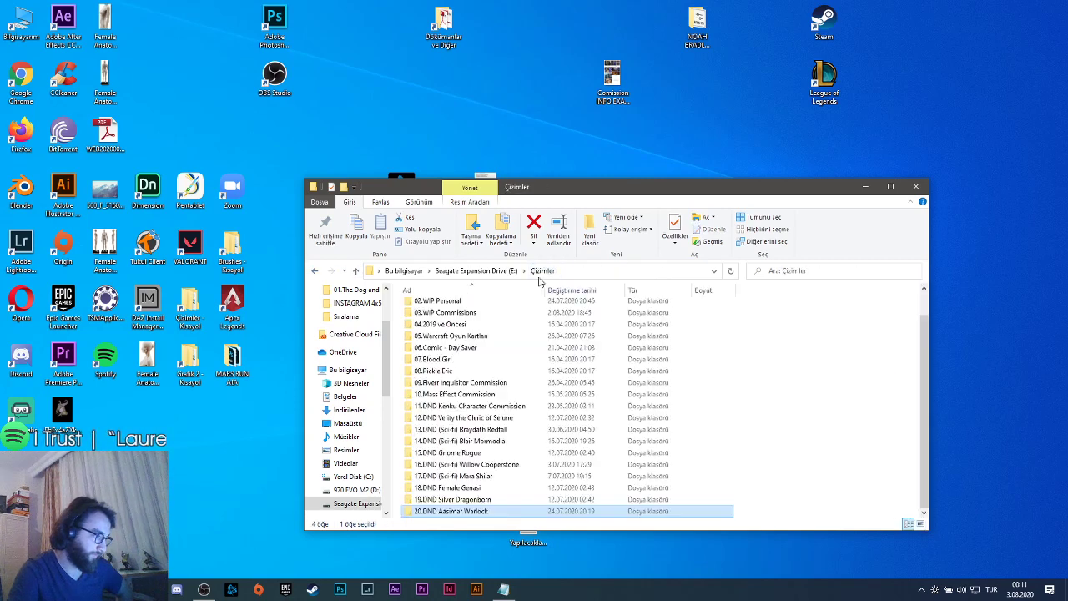
double_click(465, 321)
double_click(494, 322)
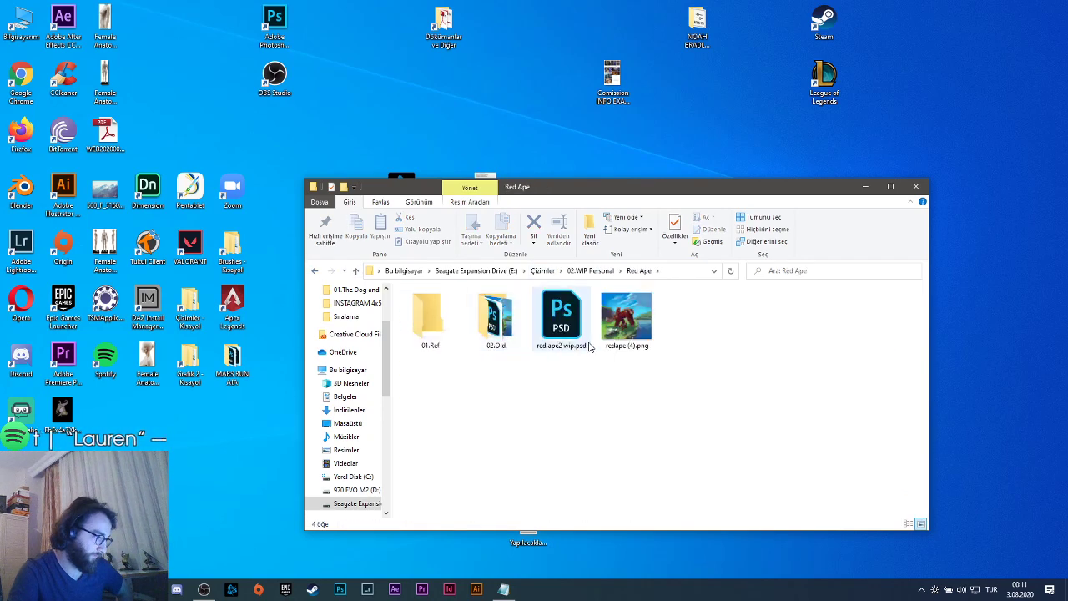
left_click(584, 333)
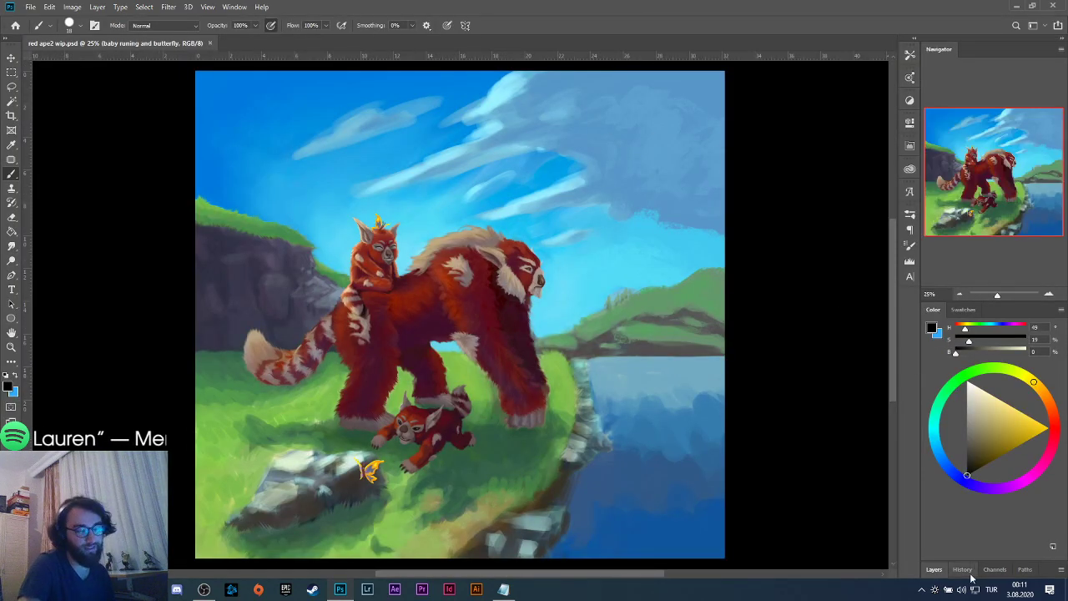
Expand the layer list and hide Group 2 to view the baby runing and butterfly layer alone.
left_click(935, 569)
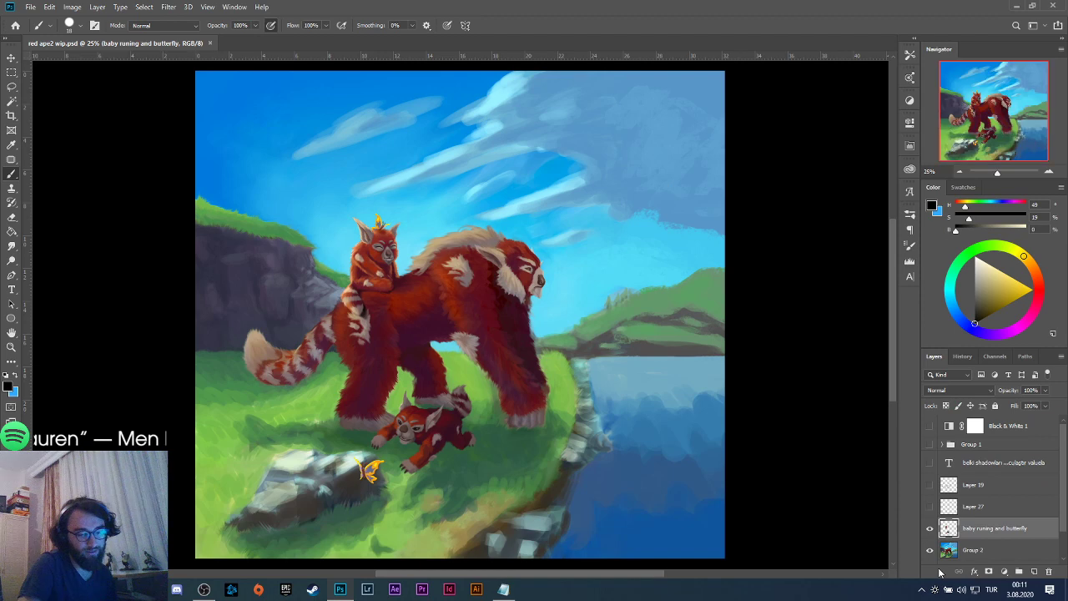
left_click(931, 528)
left_click(931, 550)
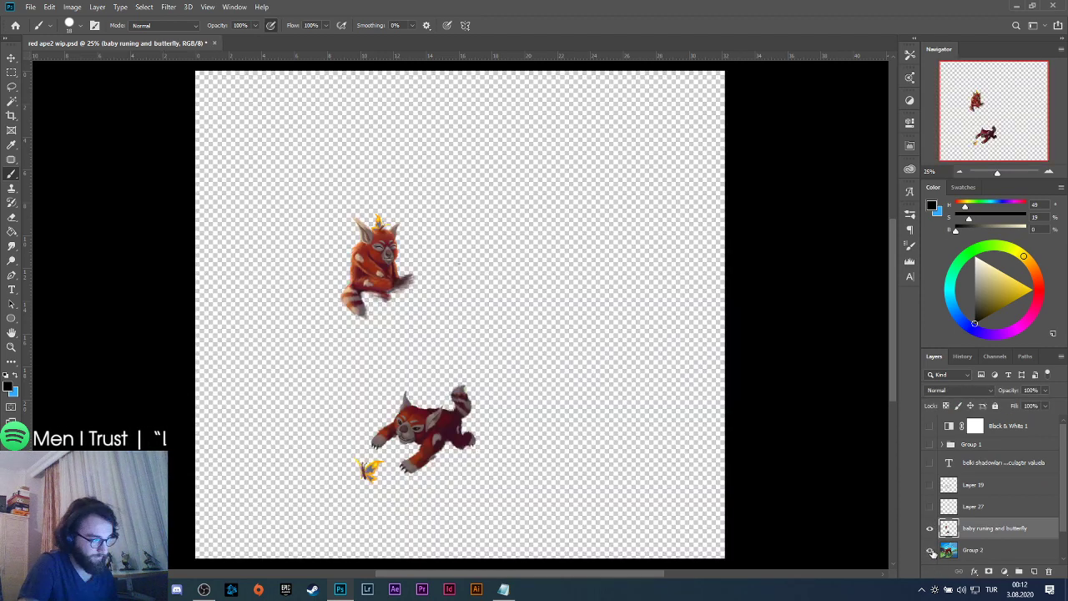
Toggle Group 2's visibility to compare the painting with the separate babies layer, leaving Group 2 shown.
left_click(931, 550)
left_click(931, 551)
left_click(931, 550)
left_click(931, 551)
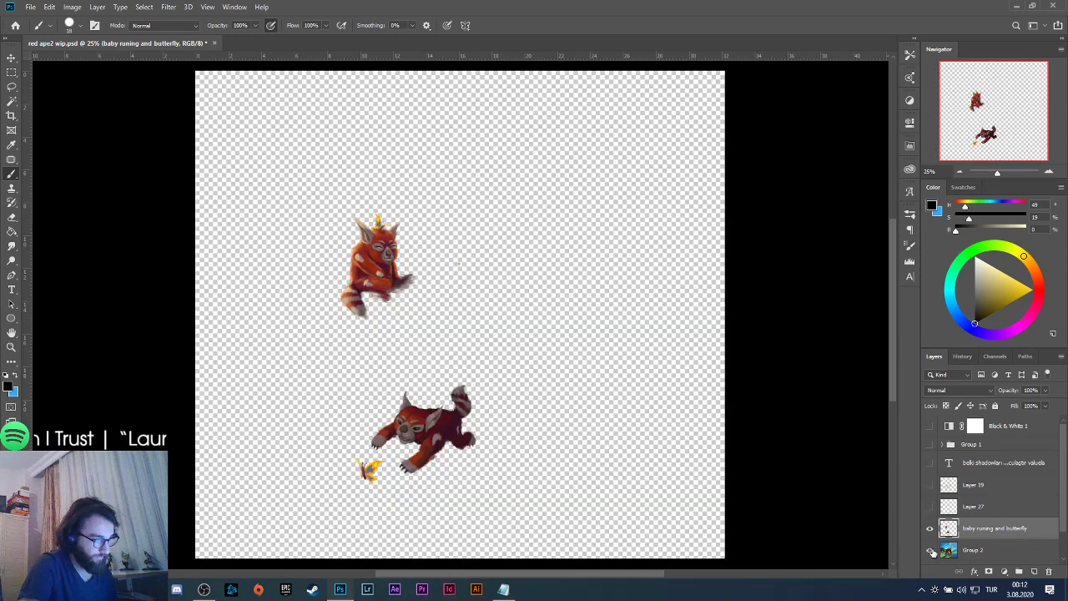
left_click(931, 550)
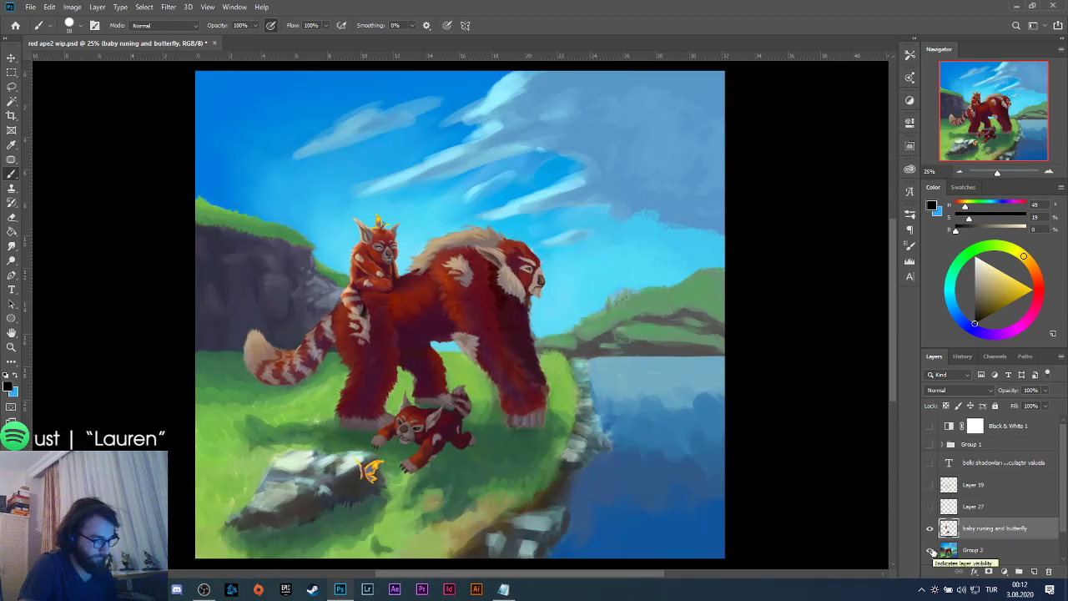
Lasso a loose outline around the large ape on Group 2, including its tail and legs, and save the file.
left_click(972, 550)
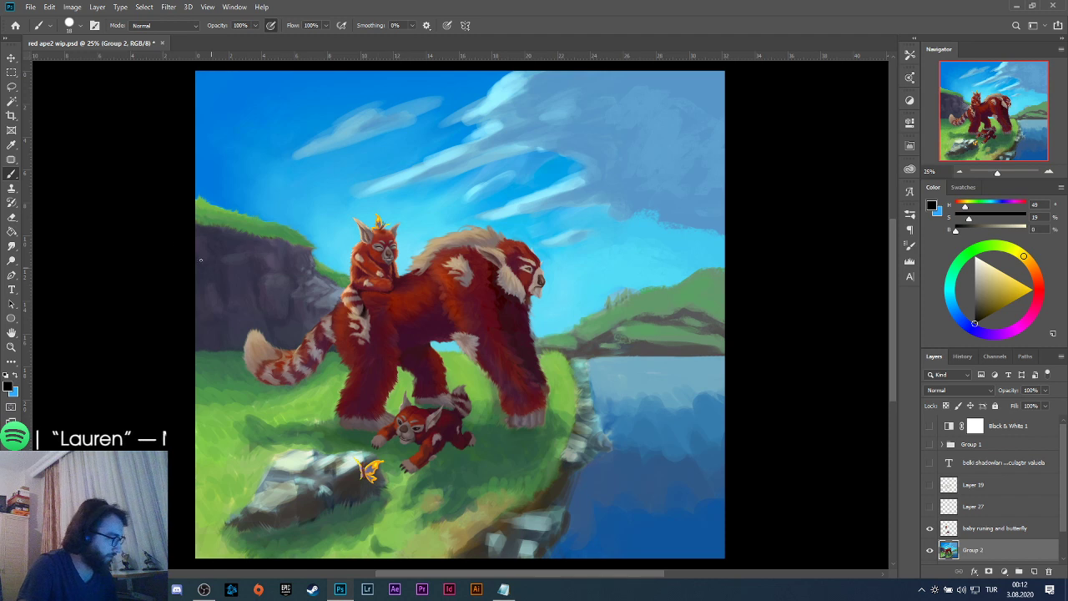
left_click(10, 89)
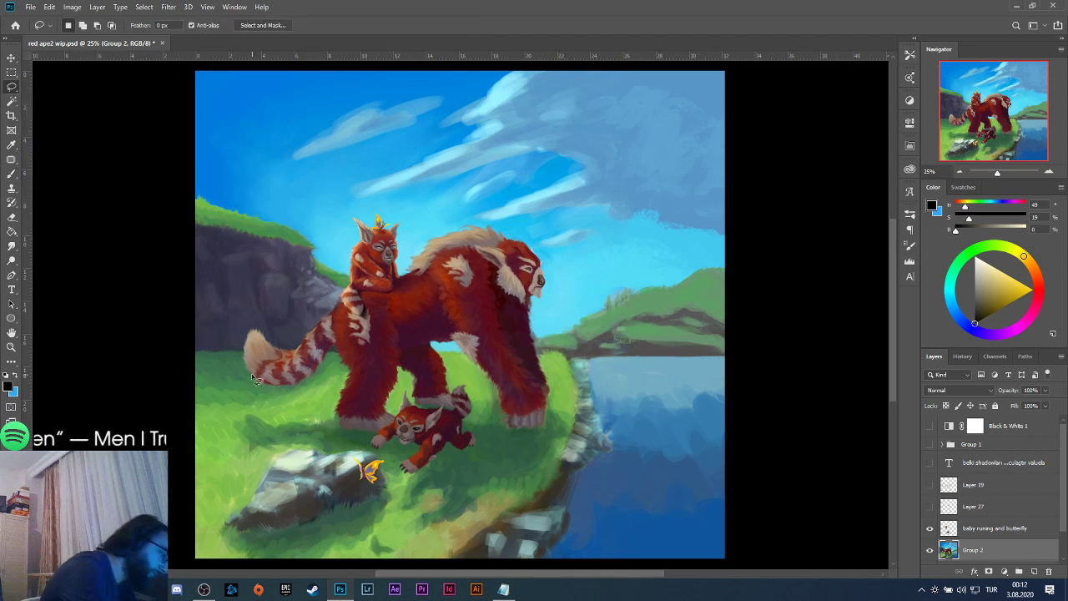
mouse_move(253, 378)
left_mouse_down()
mouse_move(239, 354)
mouse_move(247, 329)
mouse_move(275, 338)
left_mouse_up()
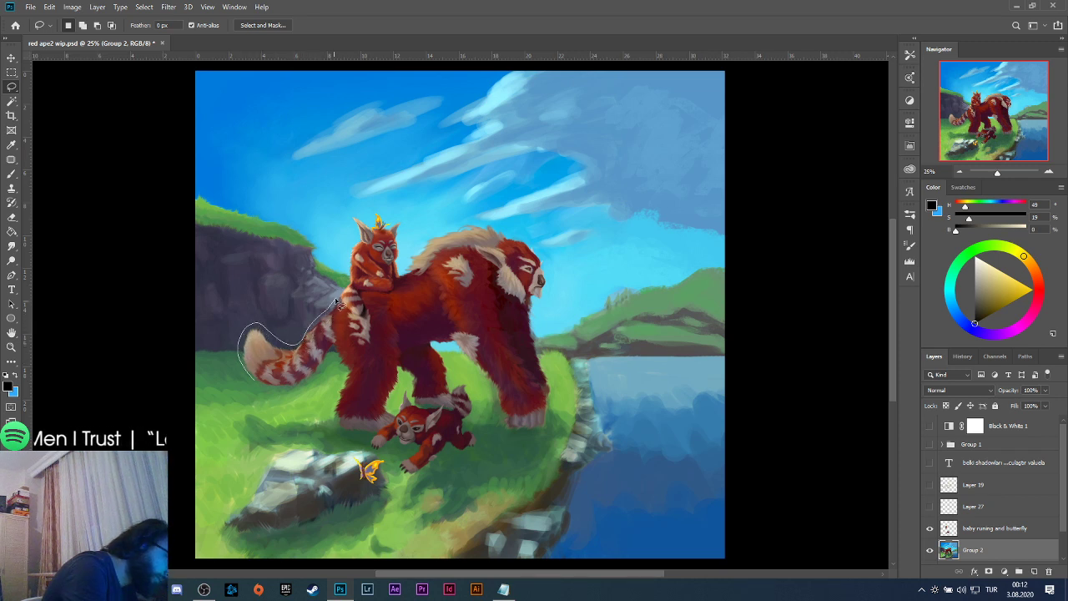
mouse_move(364, 284)
left_mouse_down()
mouse_move(501, 219)
mouse_move(548, 259)
mouse_move(542, 347)
mouse_move(555, 399)
mouse_move(552, 431)
mouse_move(532, 440)
left_mouse_up()
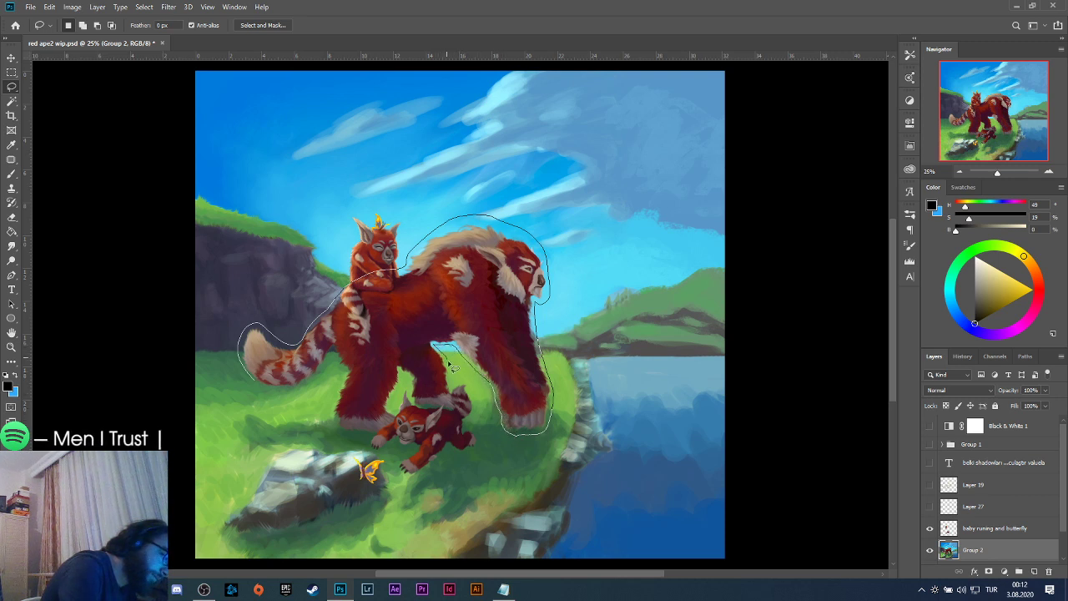
mouse_move(473, 406)
left_mouse_down()
mouse_move(444, 422)
mouse_move(414, 409)
left_mouse_up()
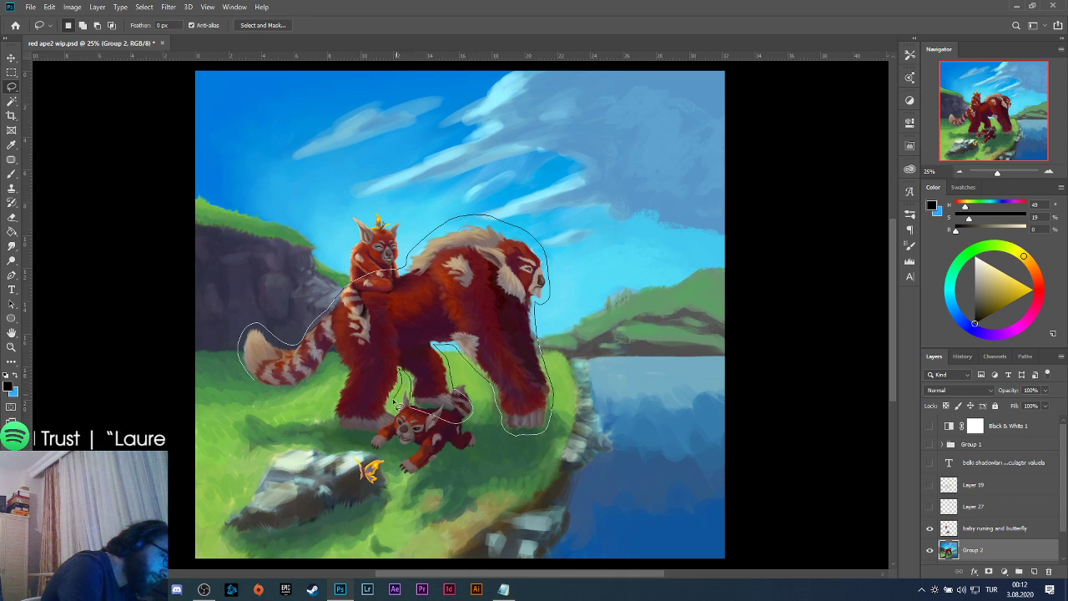
mouse_move(402, 417)
left_mouse_down()
mouse_move(390, 449)
mouse_move(338, 434)
left_mouse_up()
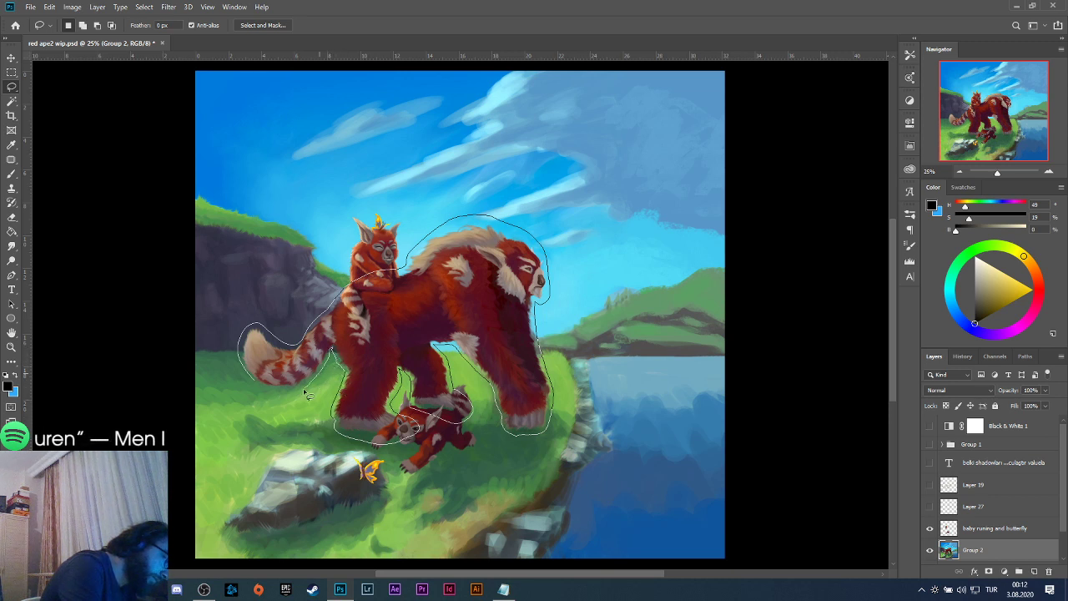
left_click_drag(261, 389, 262, 390)
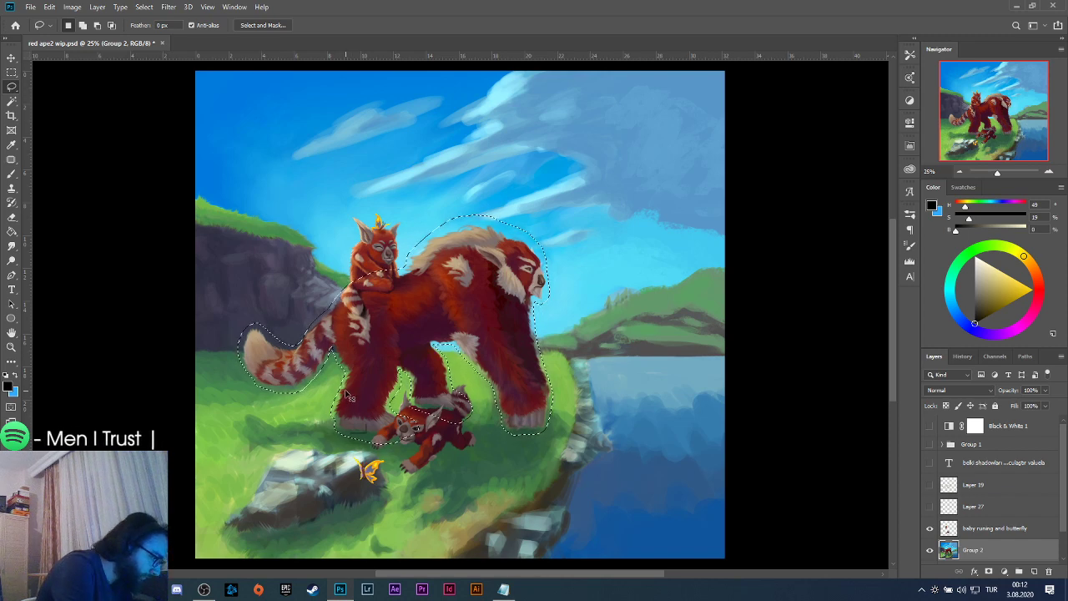
key("ctrl+s")
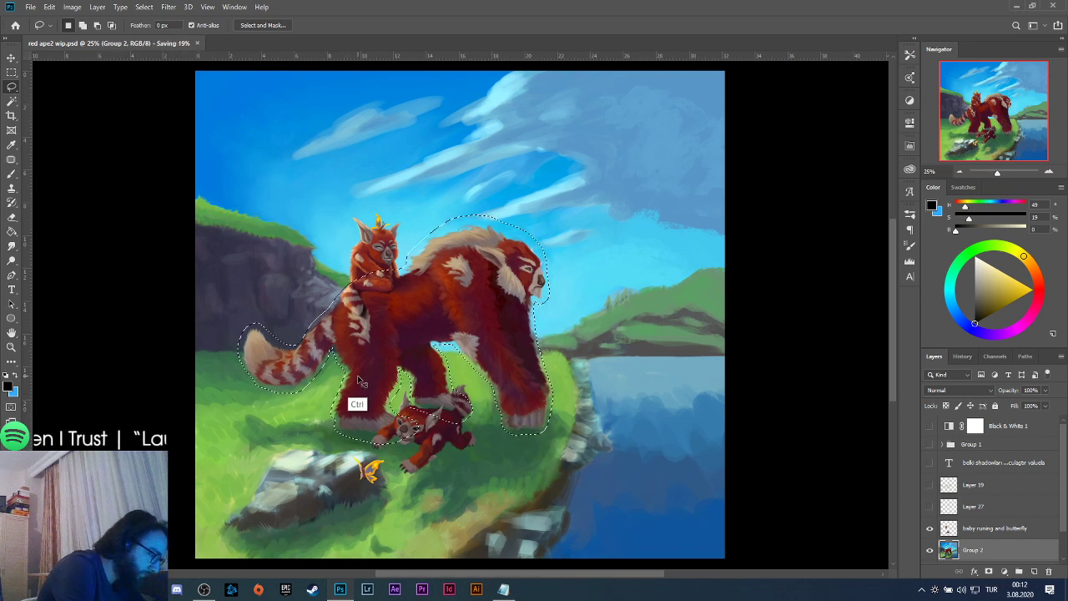
key("e")
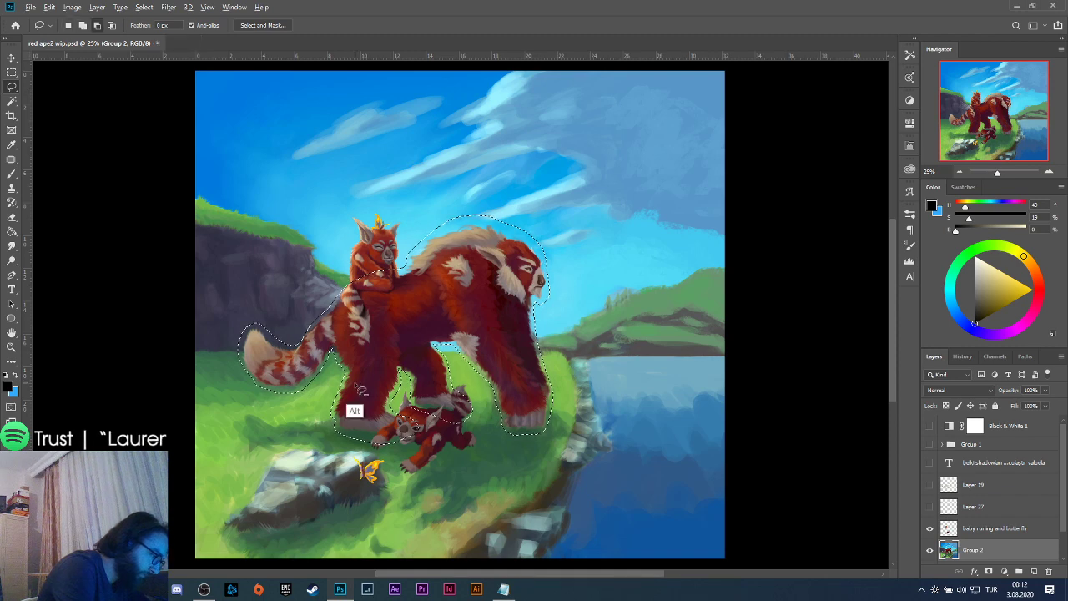
key("alt+e")
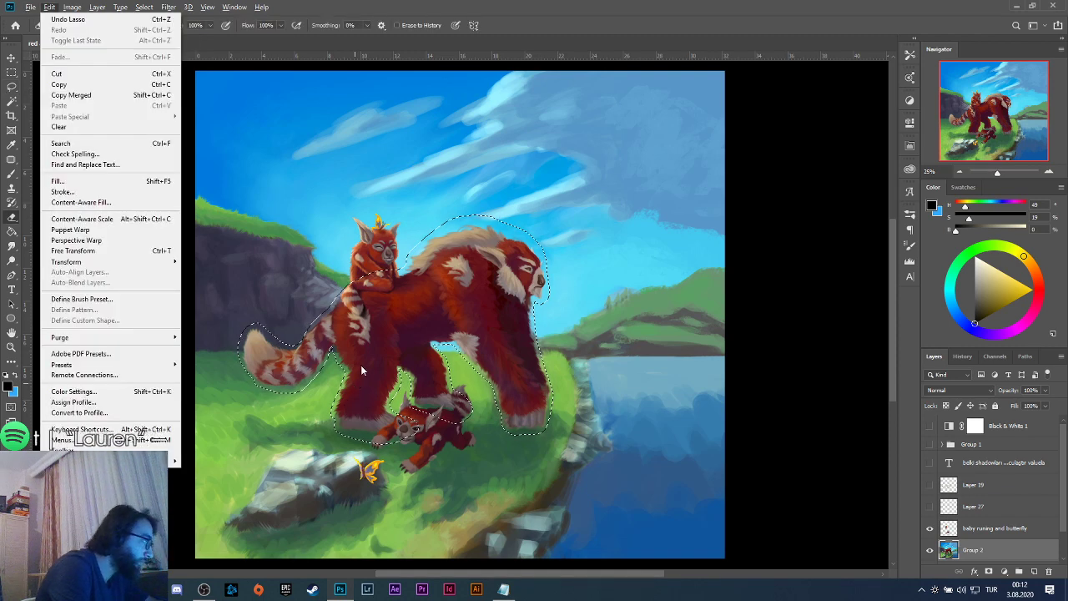
left_click(531, 25)
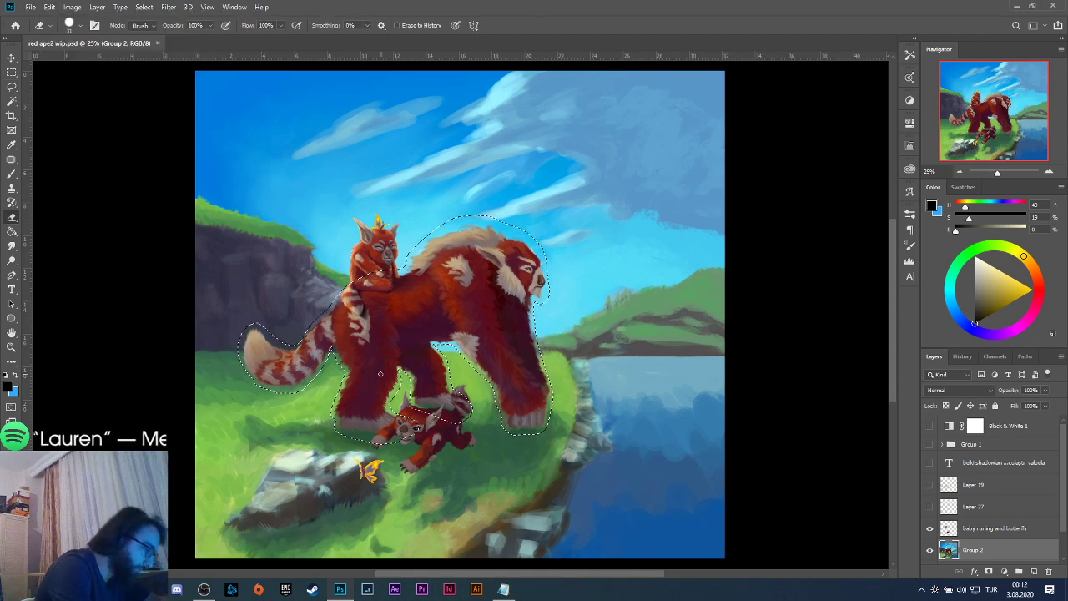
key("l")
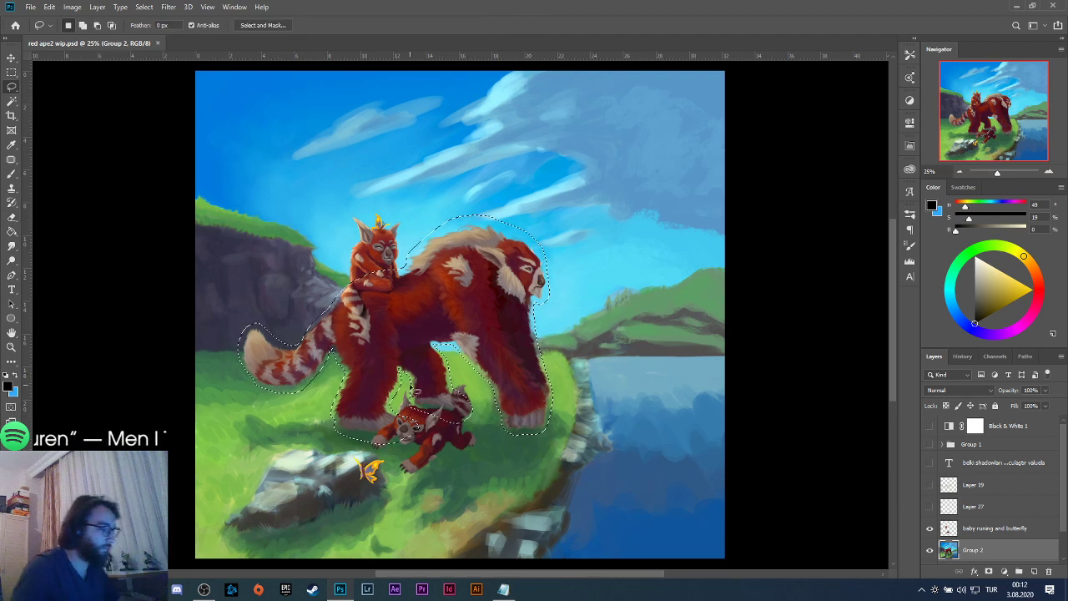
Copy the lassoed large ape from Group 2 onto its own layer and make Group 2 active again.
key("shift")
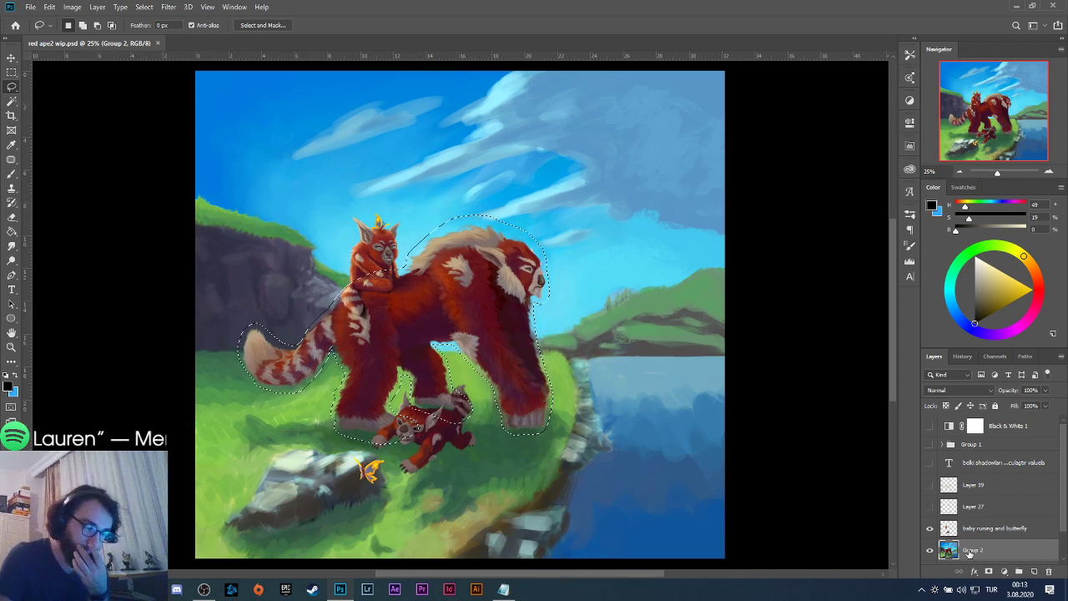
key("ctrl+j")
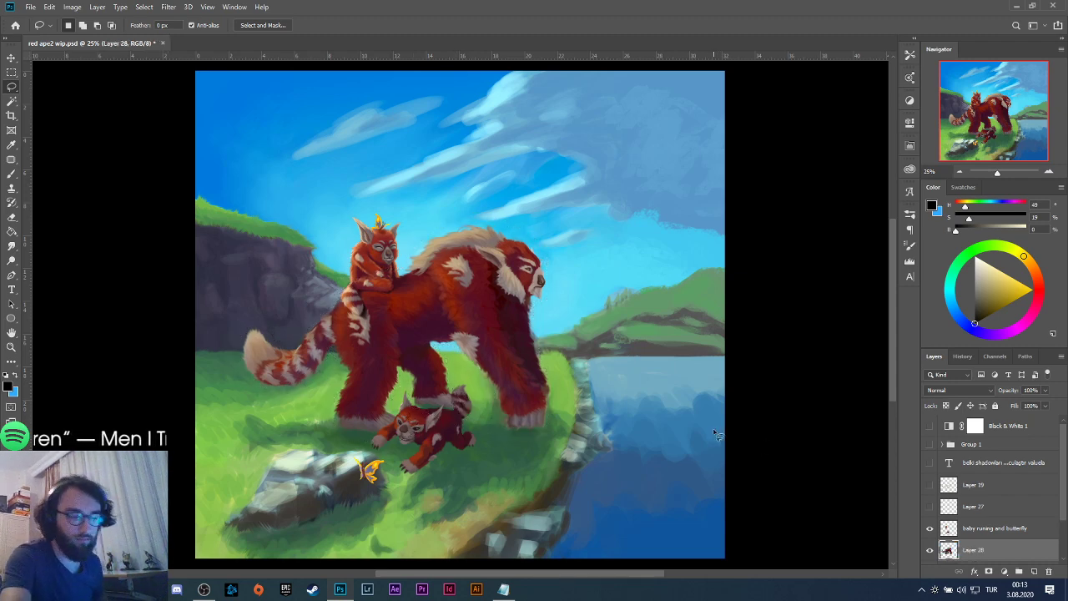
key("alt+bracketleft")
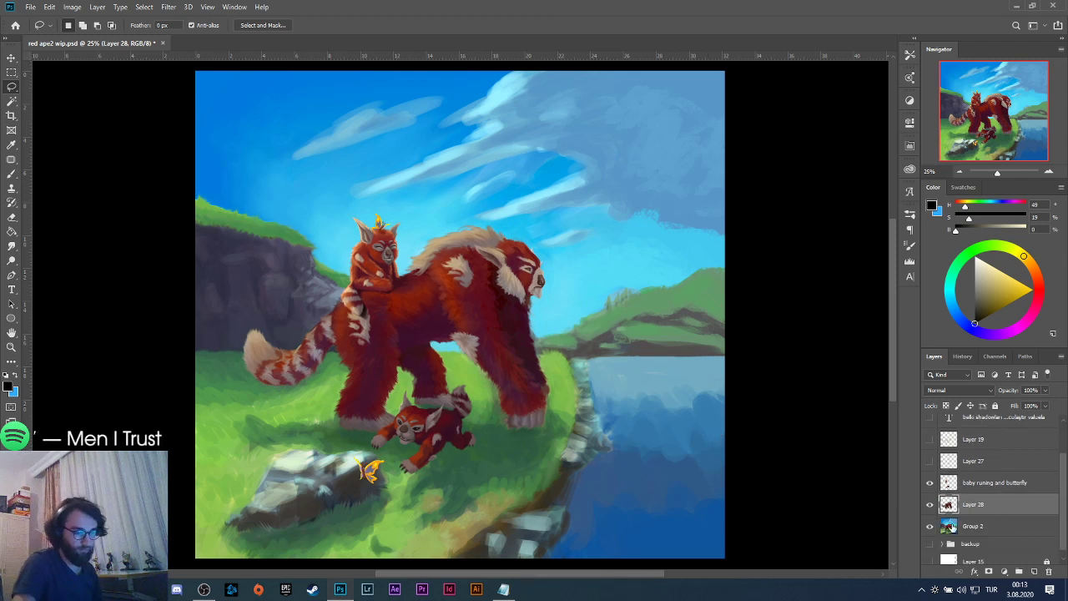
key("m")
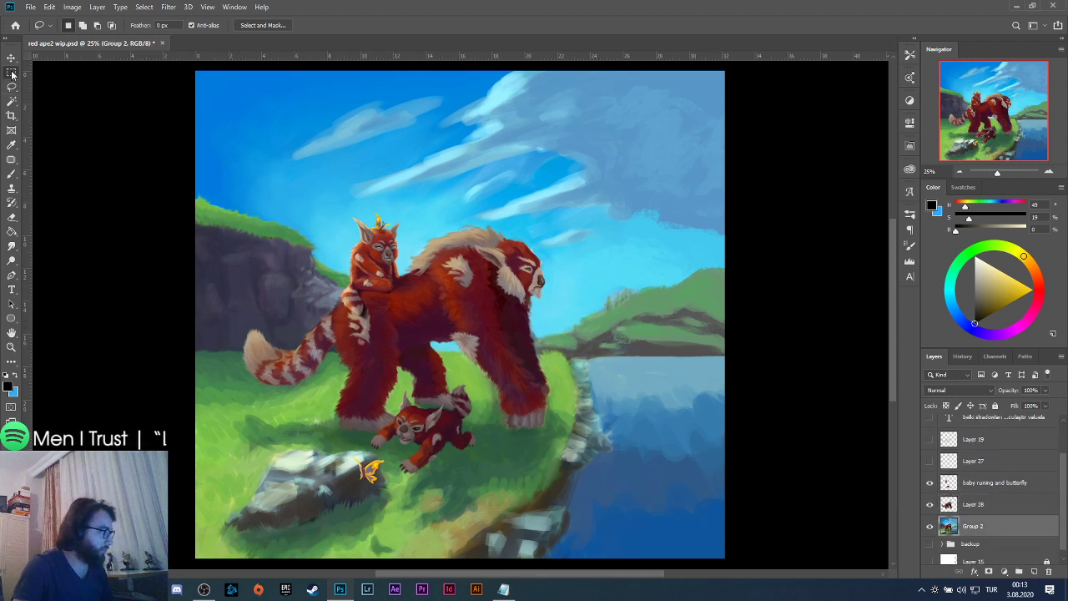
left_click(503, 589)
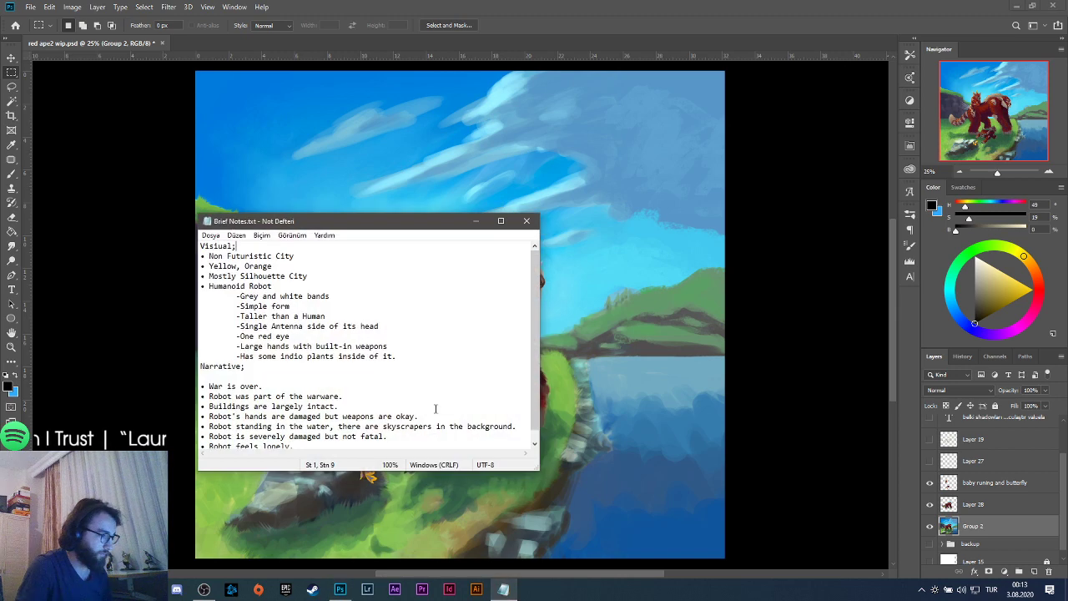
left_click(531, 212)
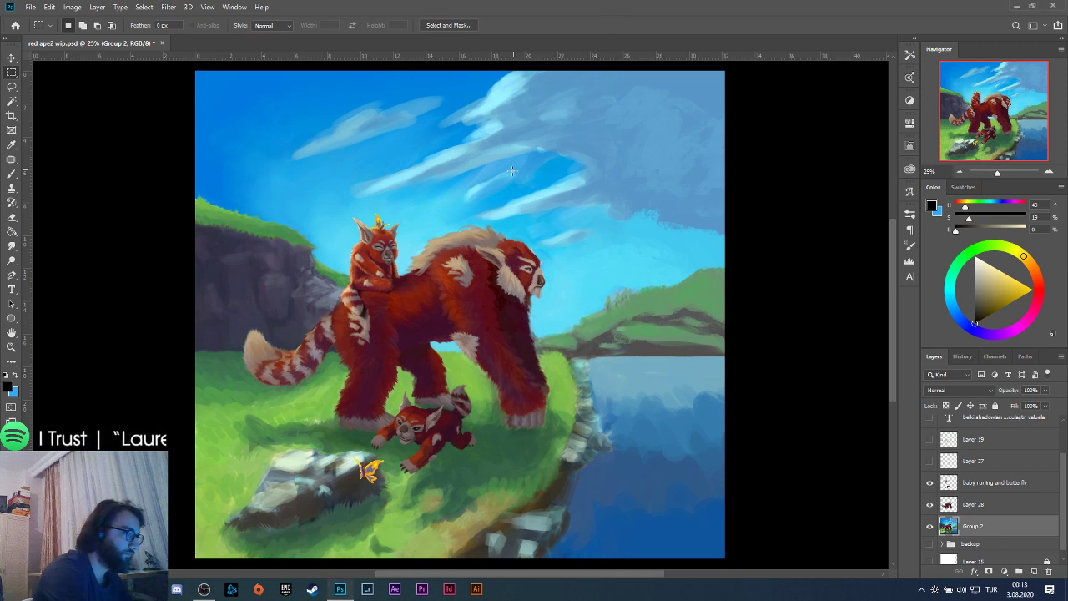
Choose the MB Square brush preset for the Brush tool and set its size to 99 px.
key("b")
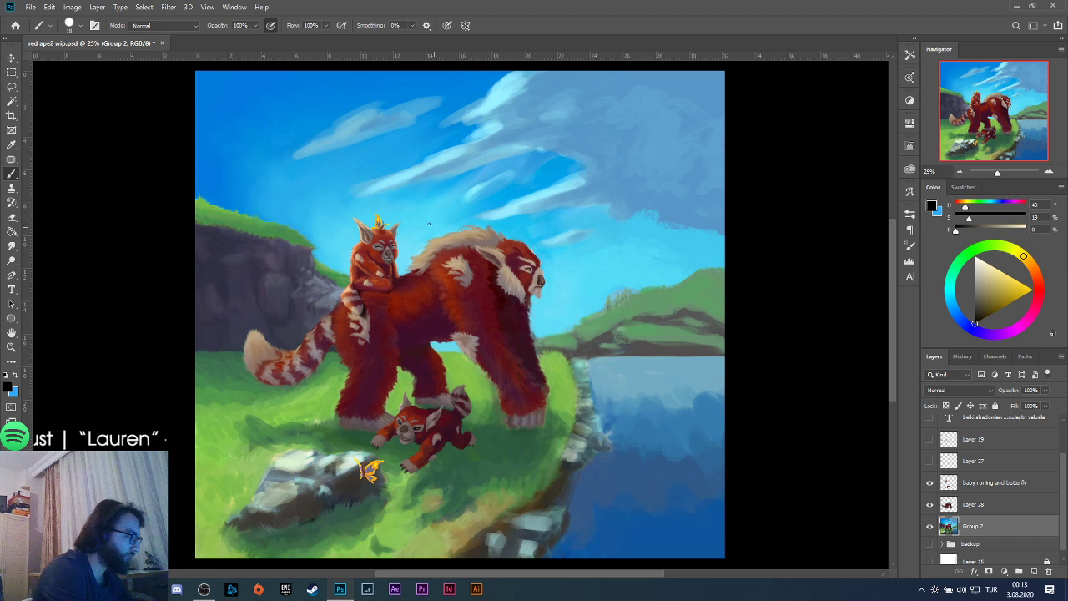
left_click(78, 31)
scroll(263, 155, "down", 5)
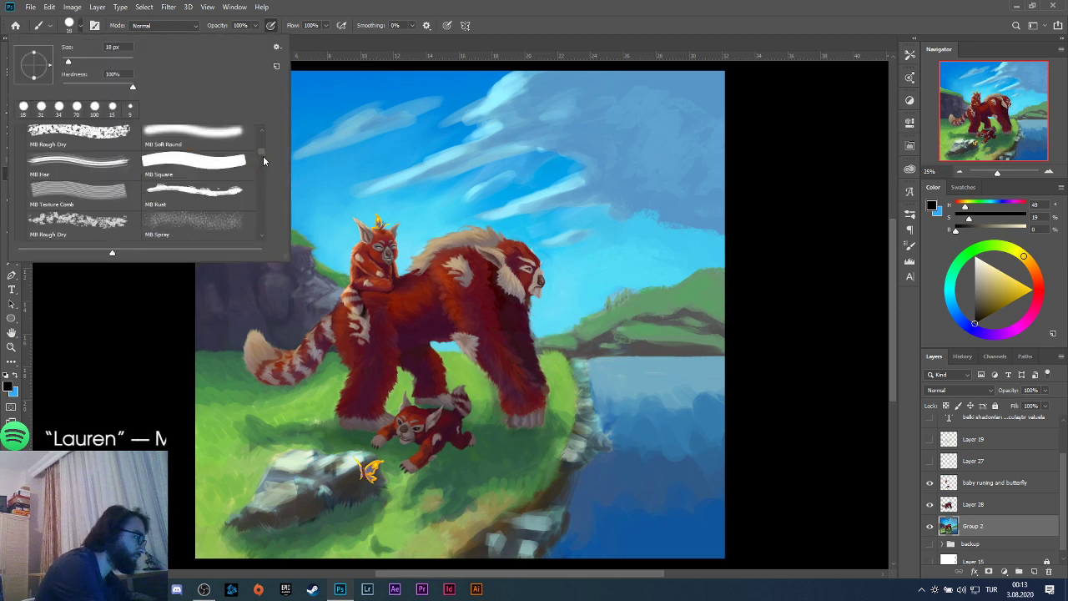
scroll(262, 151, "up", 2)
scroll(263, 150, "up", 2)
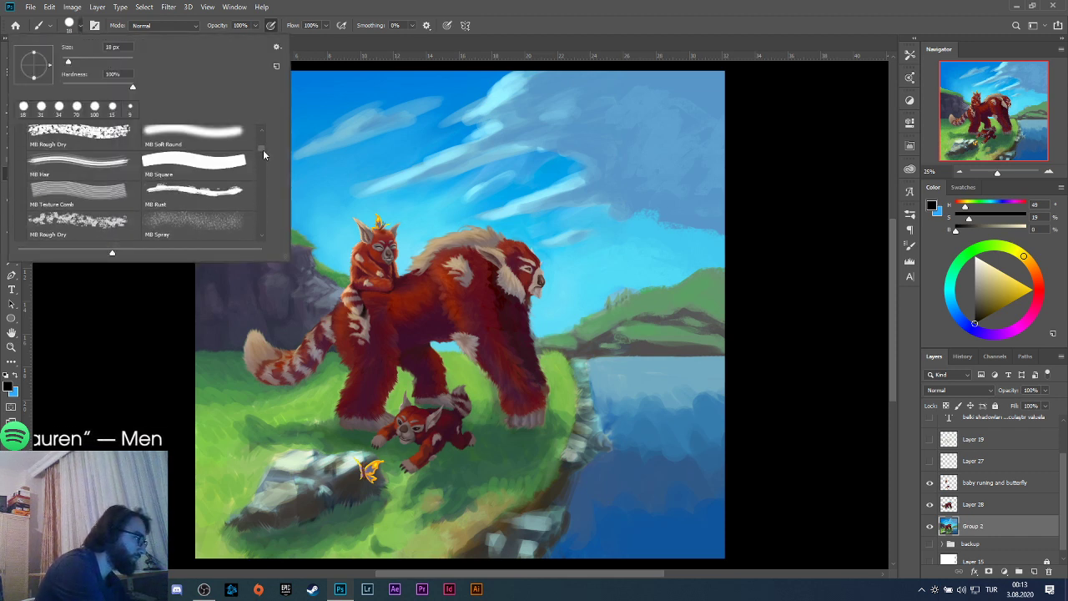
left_click(234, 187)
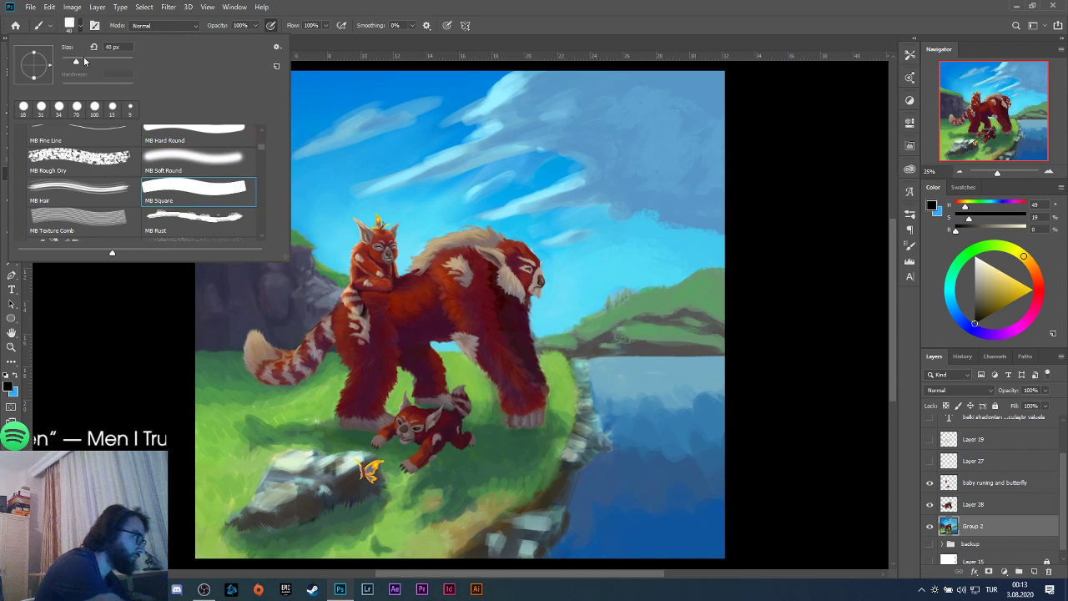
left_click_drag(93, 60, 97, 62)
left_click(355, 150)
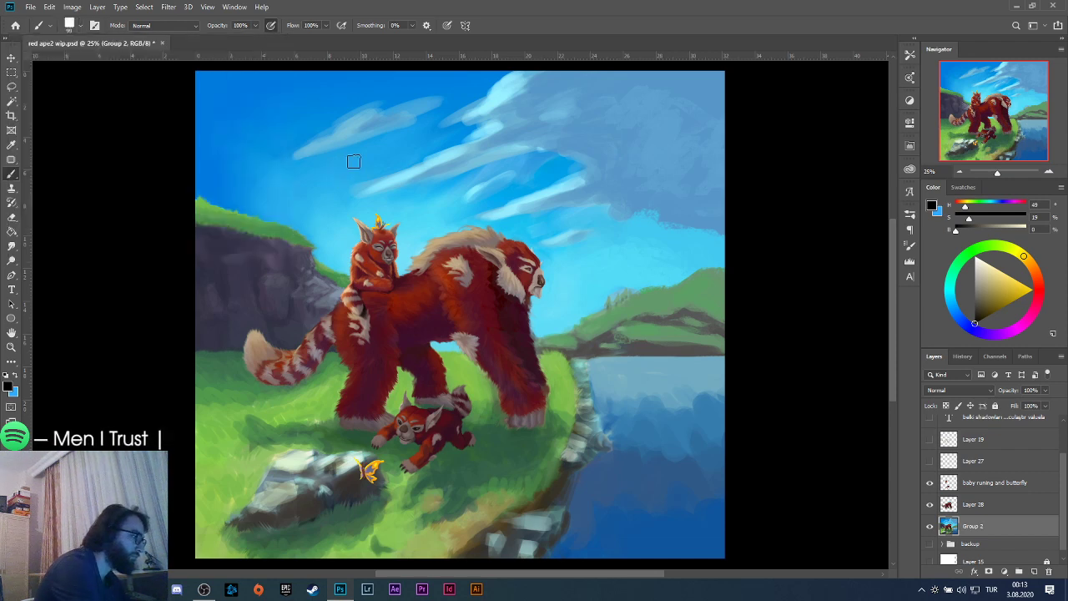
Try a short black MB Square stroke in the sky above the sitting baby ape and undo it.
left_click_drag(353, 162, 380, 162)
key("ctrl+z")
key("ctrl+shift+z")
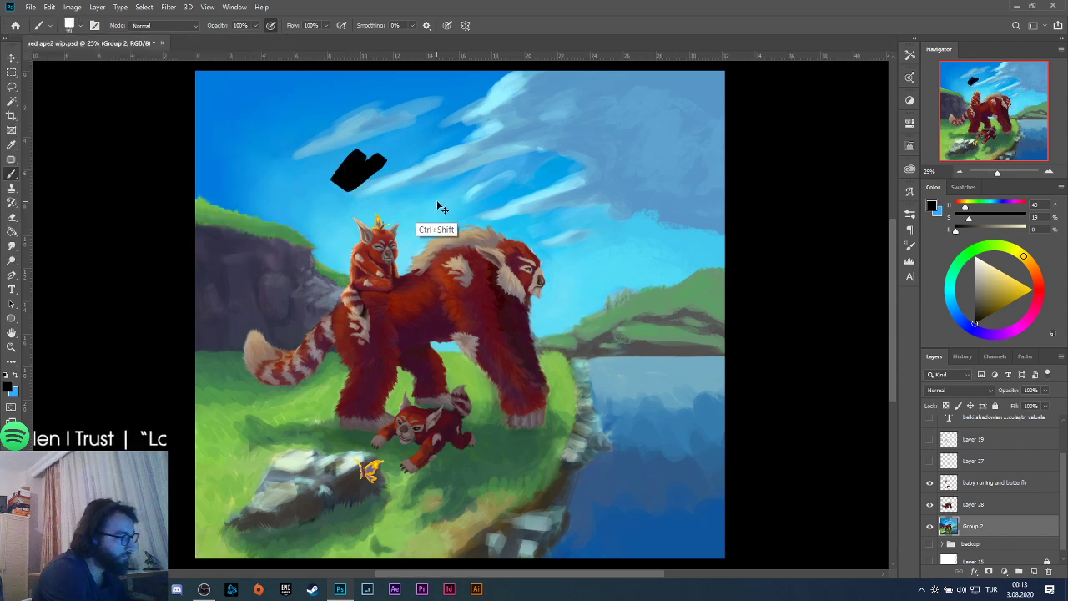
key("ctrl+z")
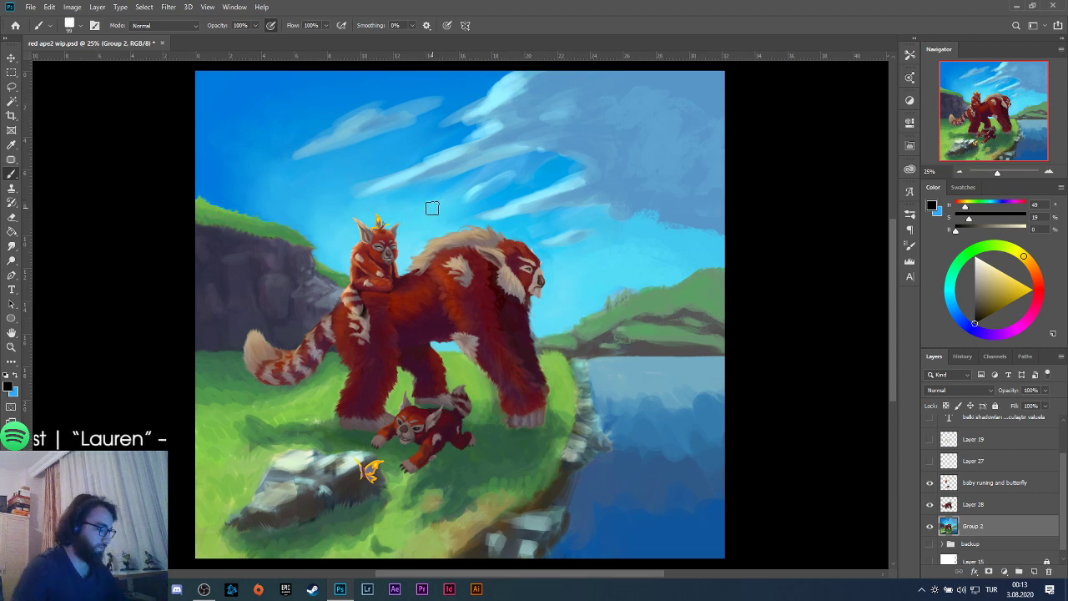
Switch to File Explorer and open the 02.Old folder inside 20.DND Aasimar Warlock to reach Aasimar Warlock FINISHED.jpg.
key("alt+Tab")
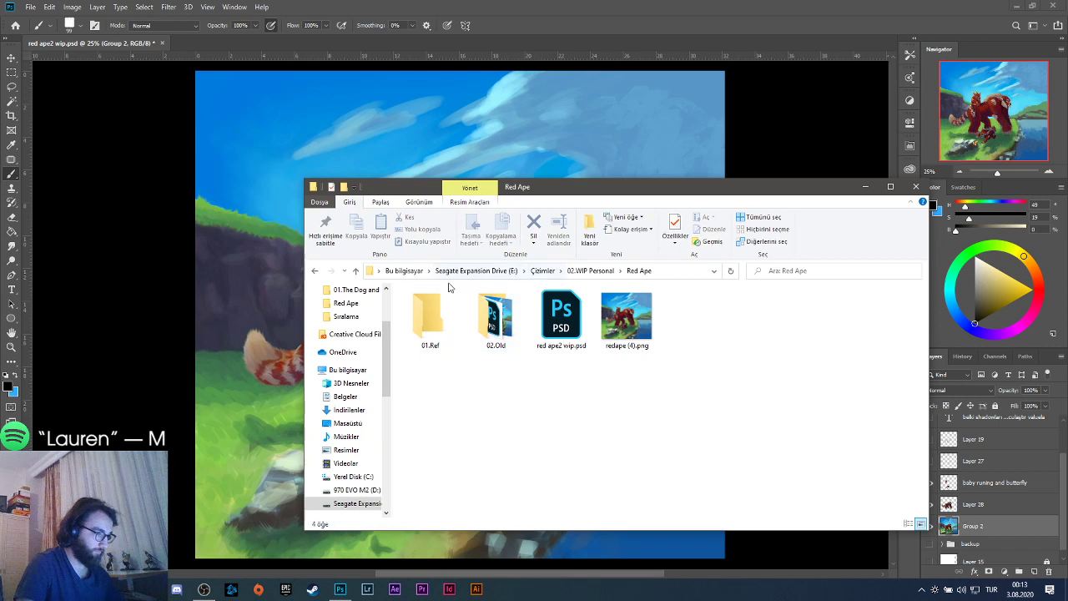
left_click(317, 270)
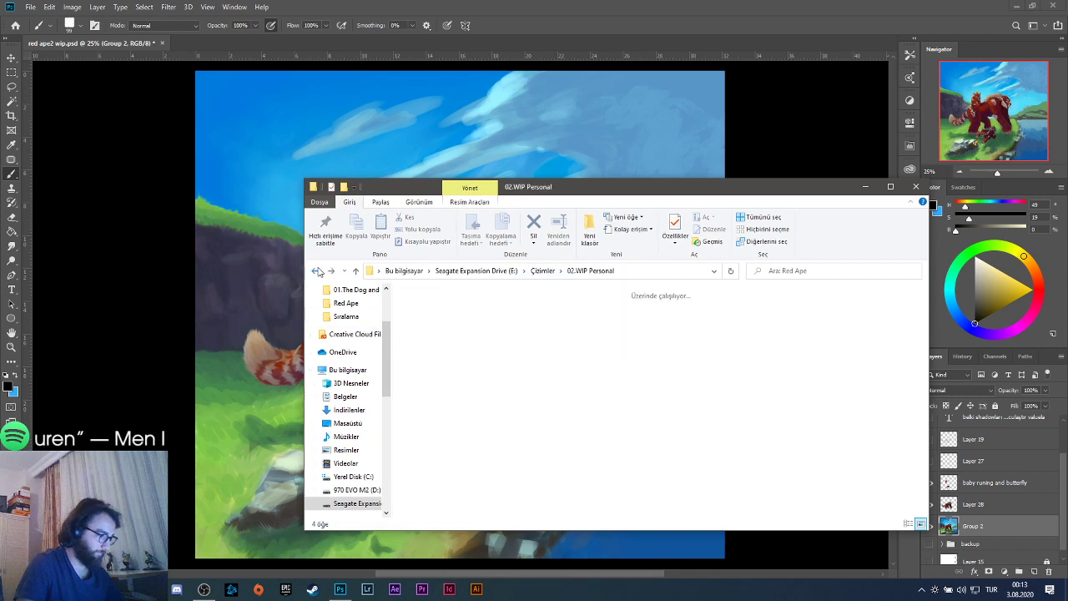
left_click(317, 269)
left_click(317, 269)
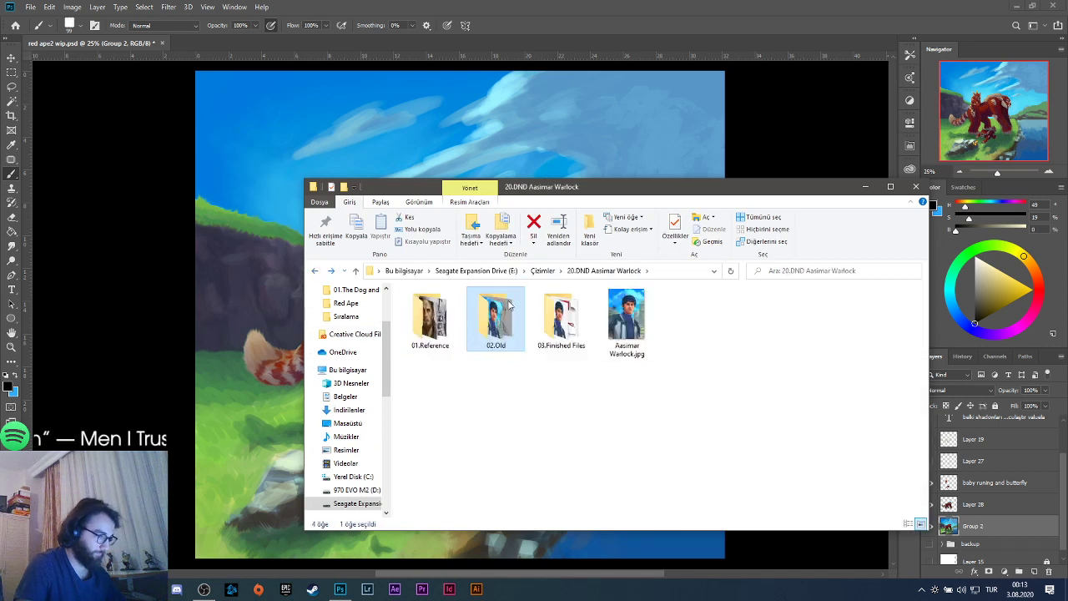
double_click(500, 321)
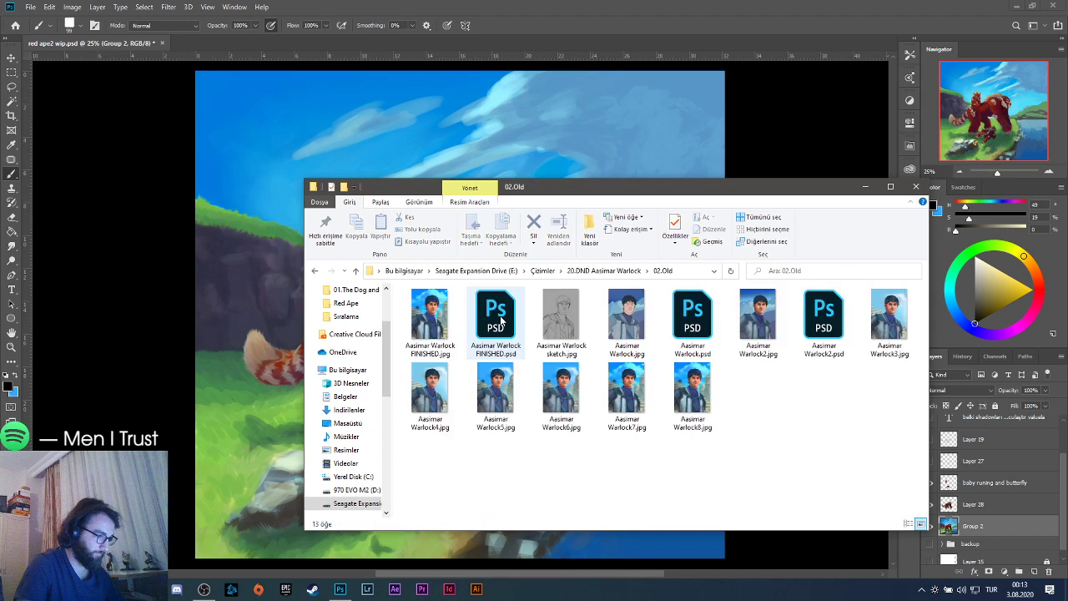
right_click(427, 332)
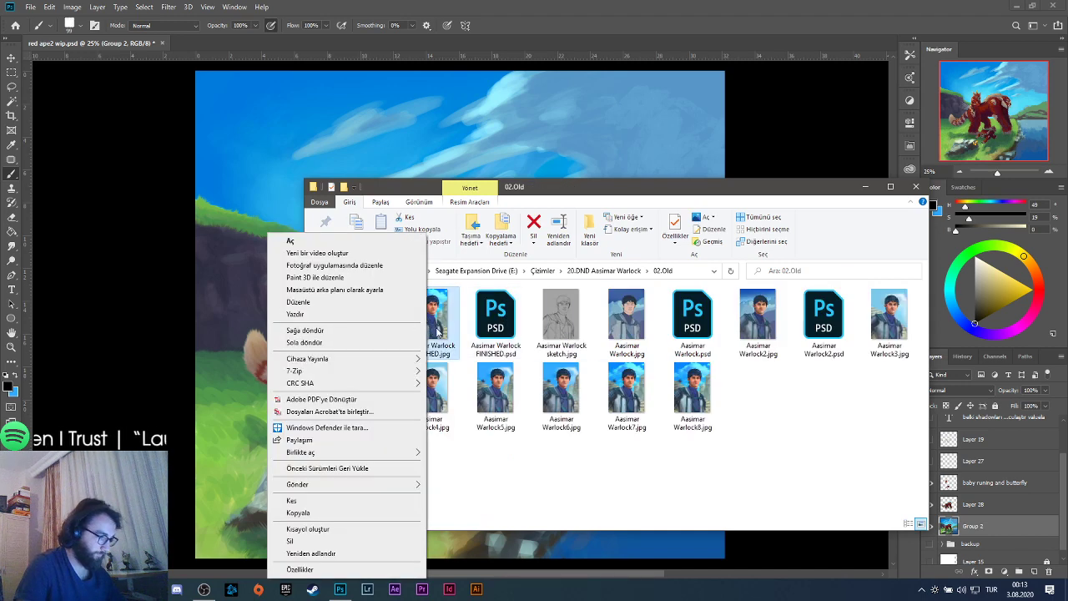
key("Escape")
Place Aasimar Warlock FINISHED.jpg in the Photoshop painting above Group 2, scaled down over the water in the lower-right corner.
left_click(290, 286)
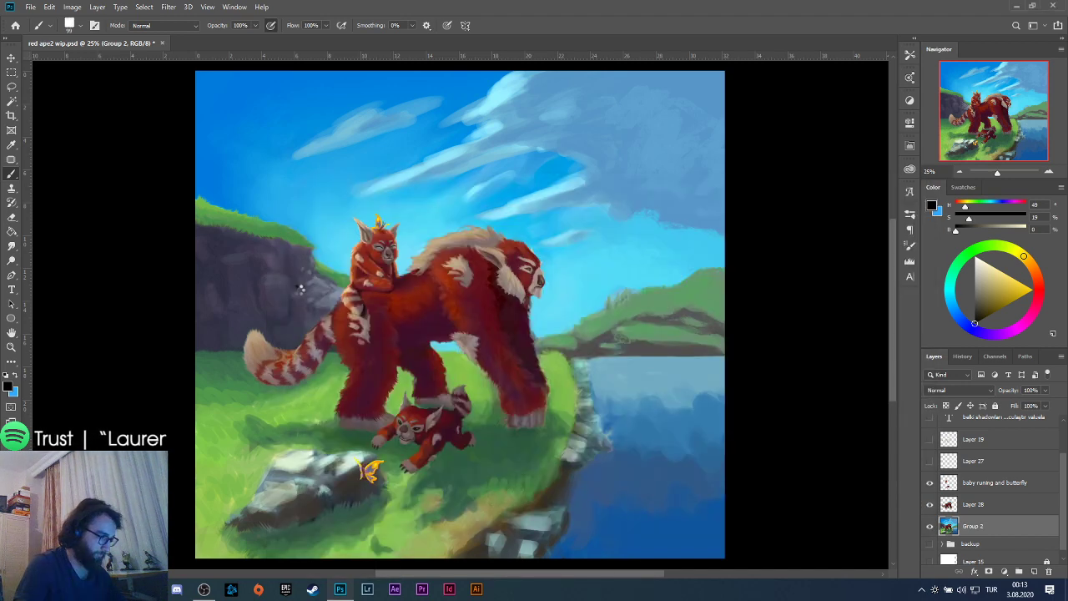
left_click_drag(300, 288, 479, 266)
left_click_drag(631, 70, 518, 231)
left_click_drag(425, 237, 605, 366)
key("b")
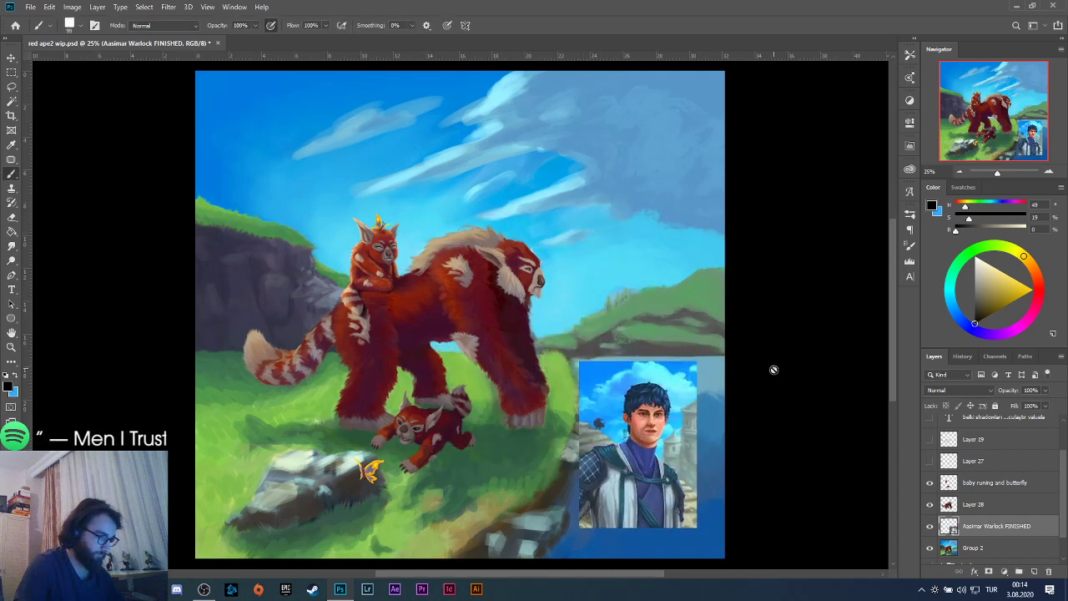
scroll(987, 503, "down", 1)
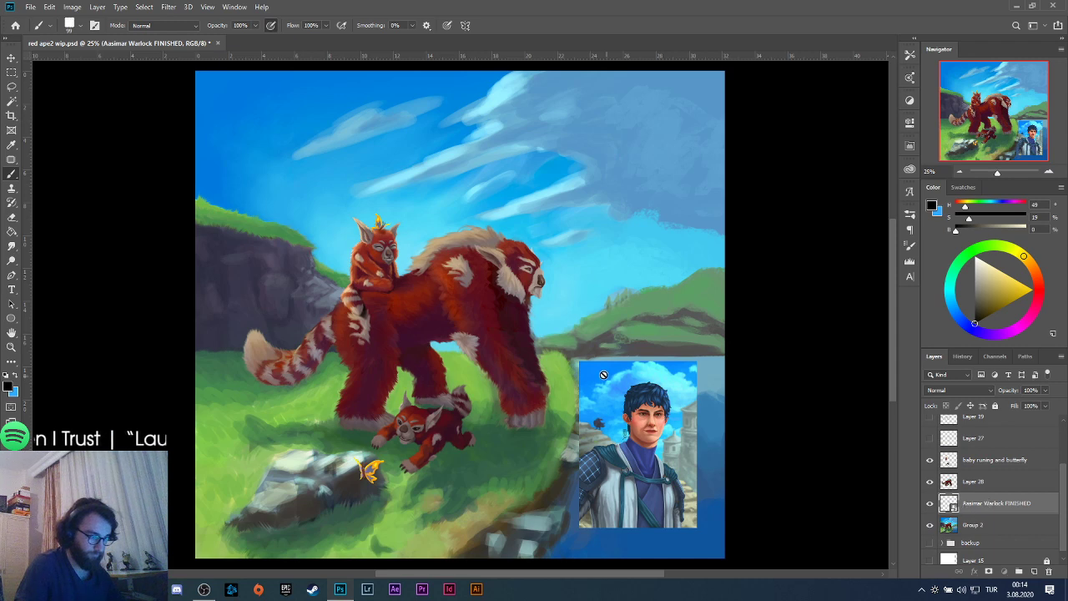
Paint a saturated blue sampled from the portrait's sky along the upper sky of the Group 2 layer with the square brush.
left_click(969, 523)
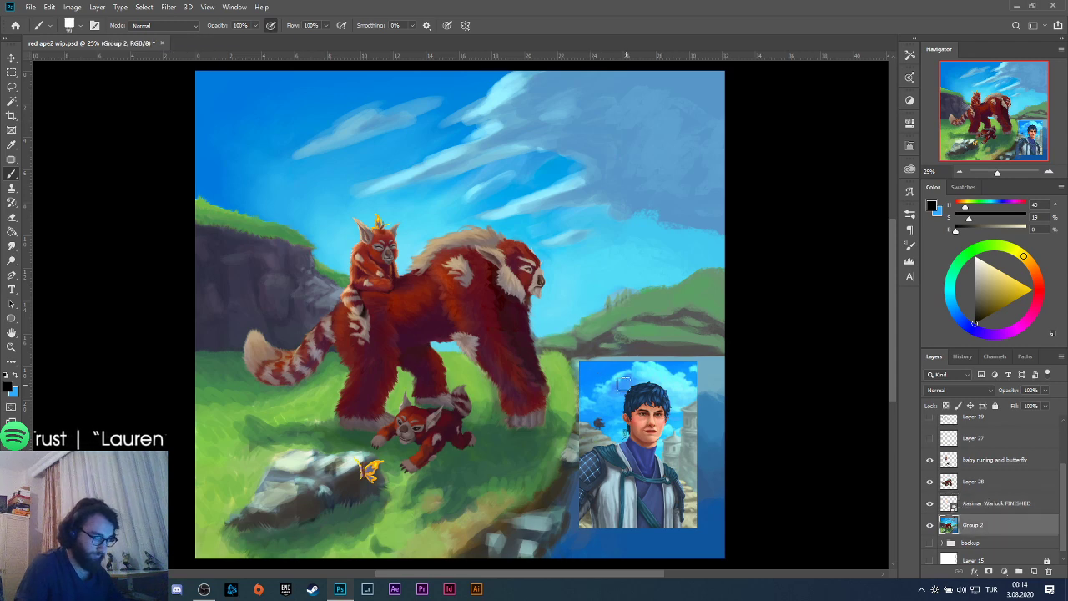
left_click(591, 365, "alt")
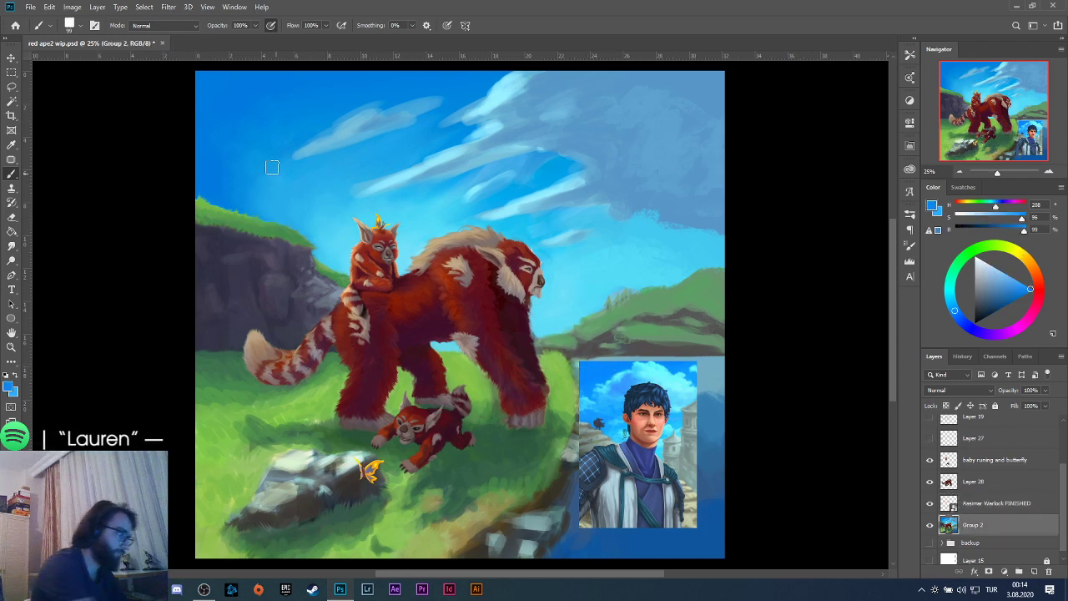
mouse_move(195, 84)
left_mouse_down()
mouse_move(264, 65)
mouse_move(272, 70)
mouse_move(253, 91)
mouse_move(311, 74)
mouse_move(329, 87)
mouse_move(410, 72)
mouse_move(354, 71)
mouse_move(502, 71)
mouse_move(483, 90)
mouse_move(506, 77)
left_mouse_up()
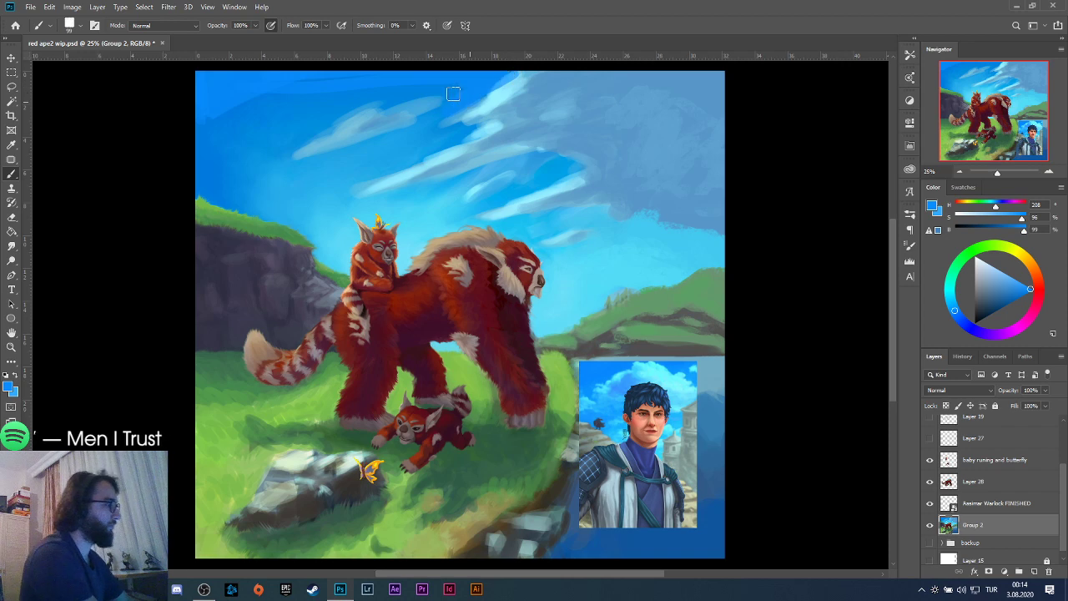
Choose the MB Soft Round brush preset and set its size to about 275 px.
left_click(80, 25)
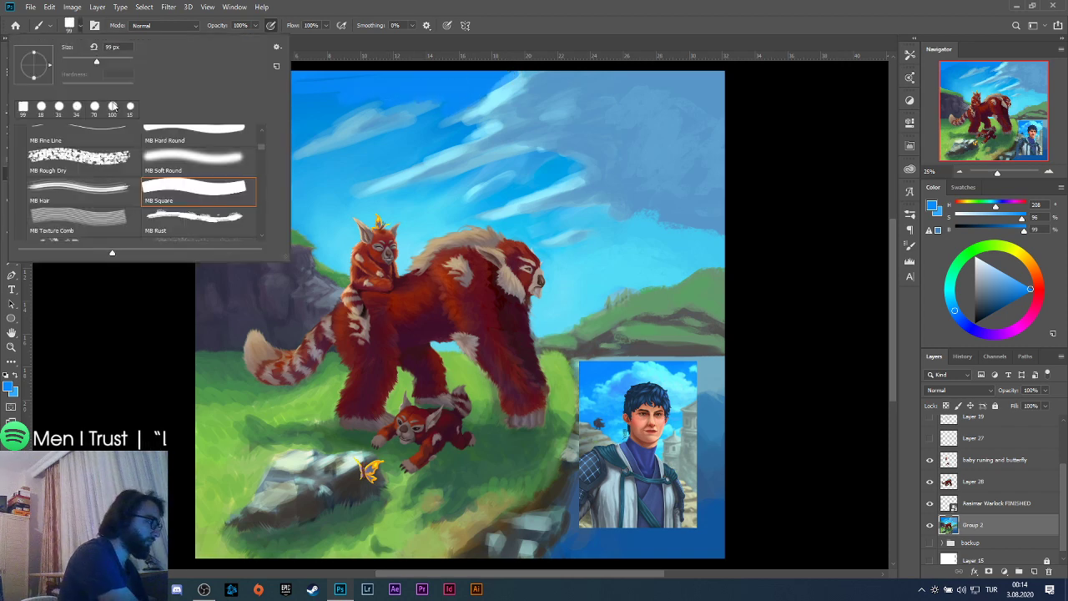
left_click(201, 173)
left_click_drag(107, 65, 118, 64)
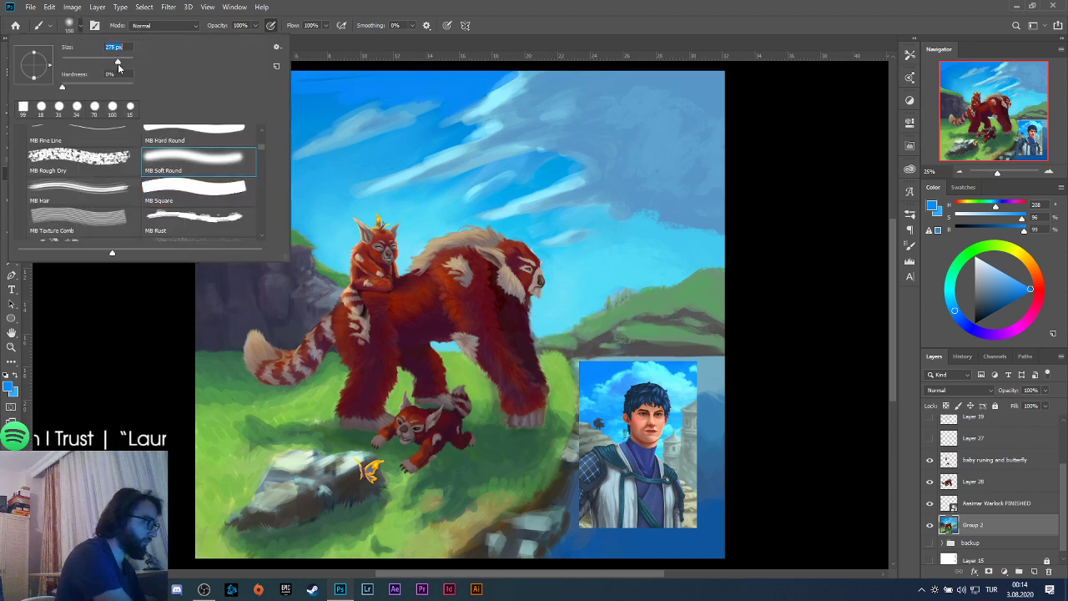
Paint soft saturated blue over the open sky on Group 2, around the streaky clouds and above the apes.
left_click(386, 114)
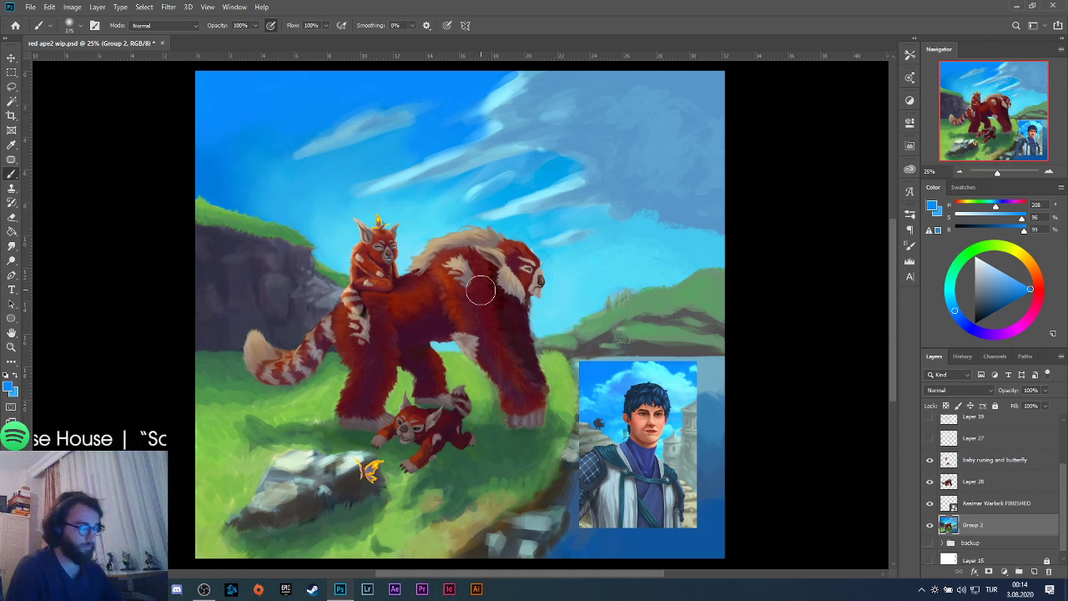
key("alt")
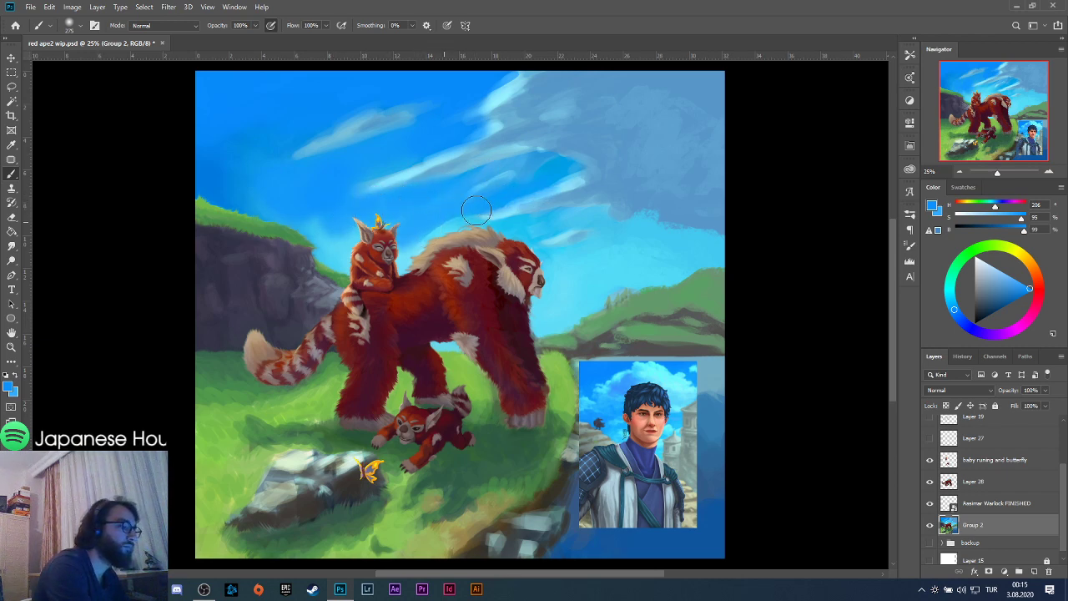
mouse_move(505, 226)
left_mouse_down()
mouse_move(579, 212)
mouse_move(560, 231)
mouse_move(650, 223)
mouse_move(643, 220)
mouse_move(674, 226)
mouse_move(680, 257)
mouse_move(557, 275)
mouse_move(589, 226)
mouse_move(494, 215)
mouse_move(425, 231)
mouse_move(394, 260)
mouse_move(342, 265)
mouse_move(346, 240)
mouse_move(314, 214)
mouse_move(375, 218)
mouse_move(420, 163)
mouse_move(471, 134)
left_mouse_up()
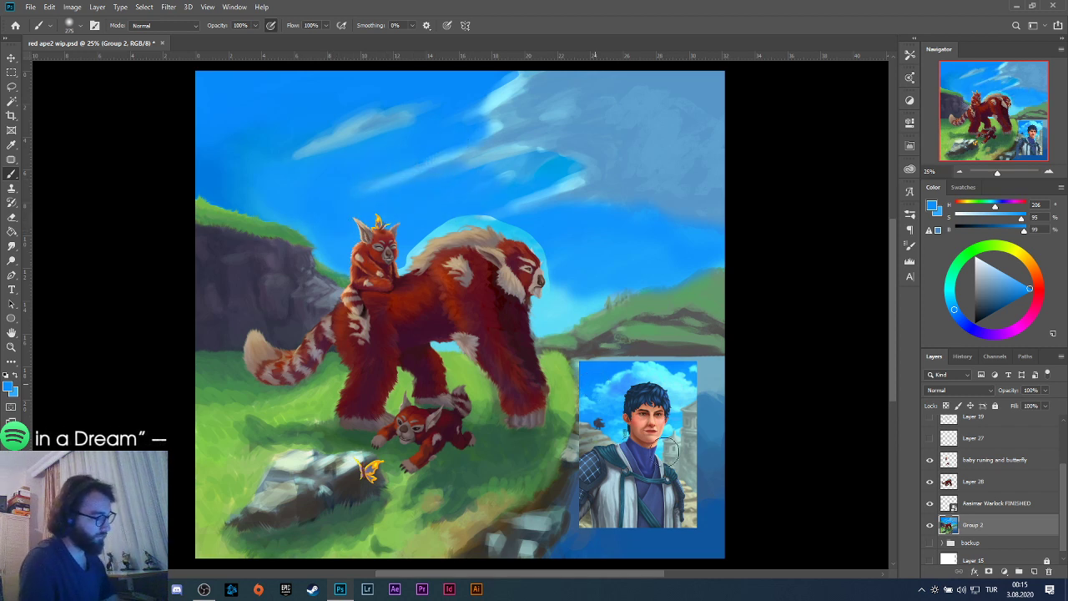
Blend lighter cyan sampled from the portrait and horizon into the lower sky in front of the large ape on Group 2.
left_click(663, 484, "alt")
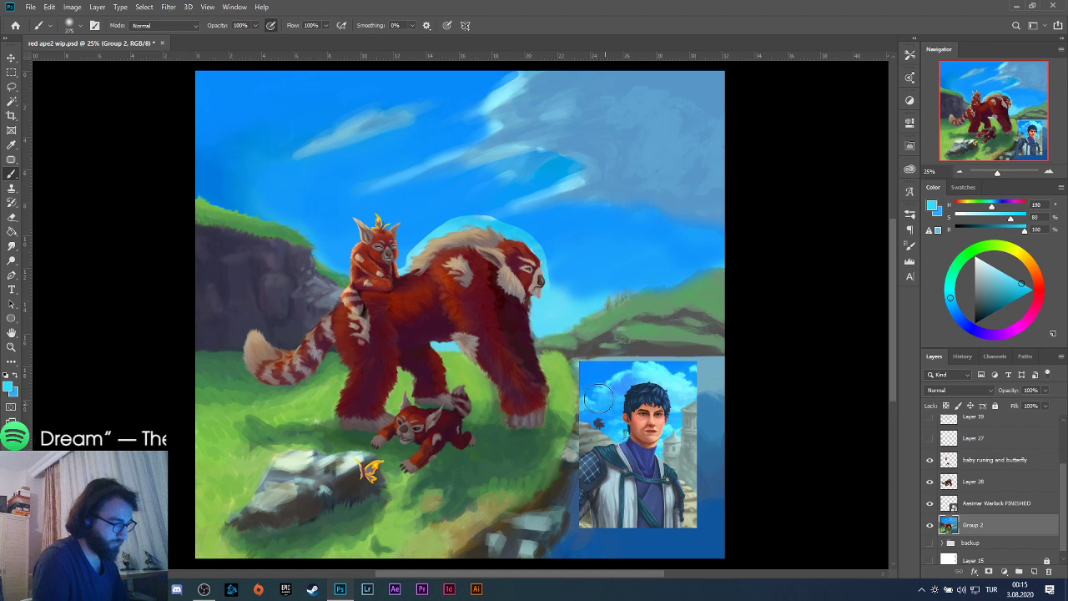
left_click_drag(543, 312, 583, 284)
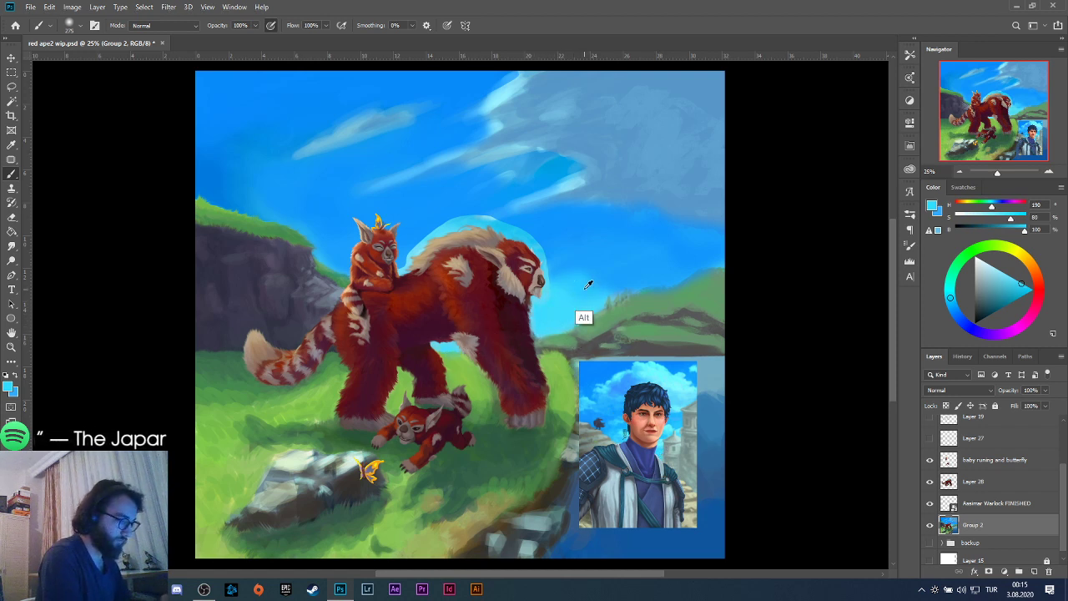
left_click(588, 285, "alt")
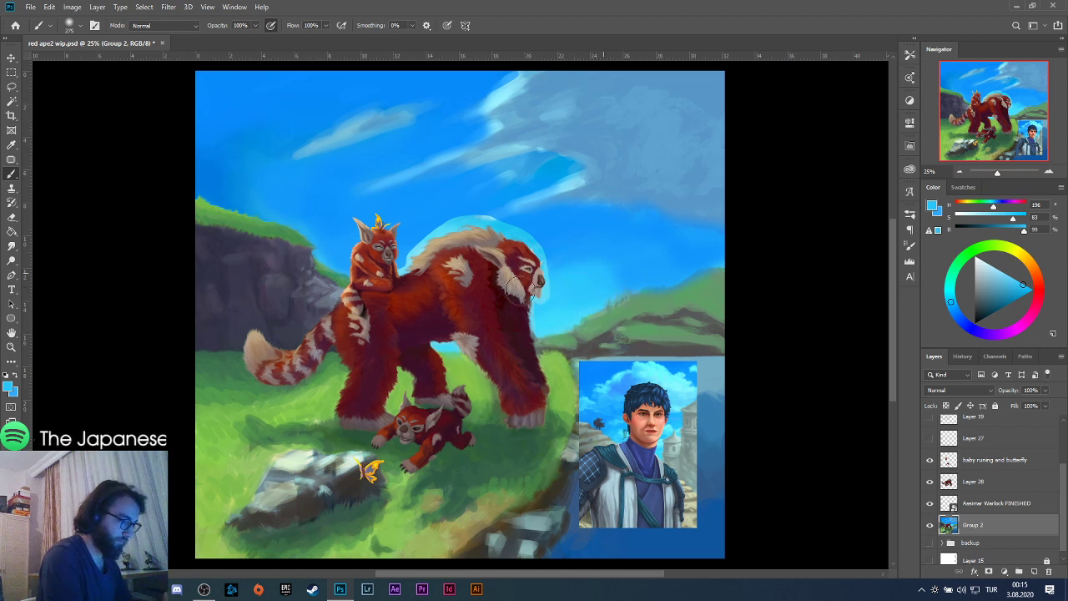
left_click_drag(593, 278, 534, 239)
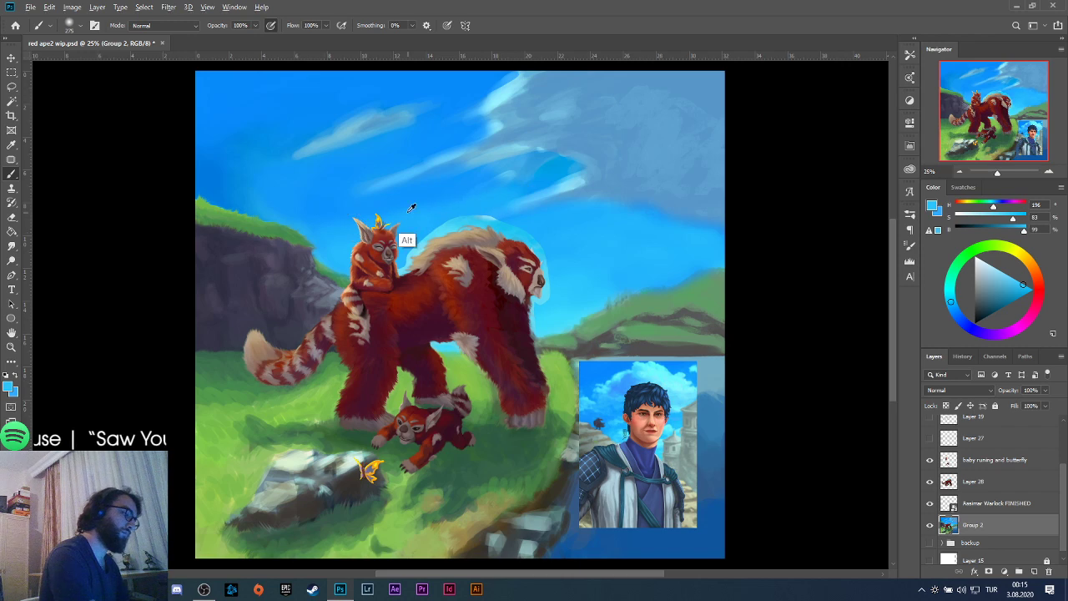
left_click(408, 239, "alt")
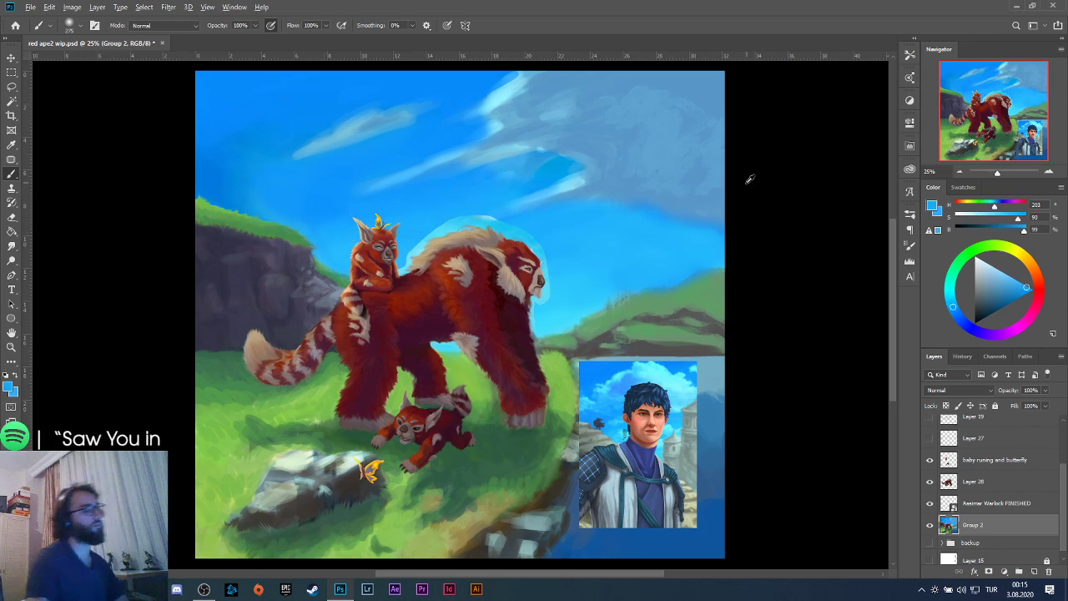
Compare the repainted sky with the originally opened painting by switching between the opening snapshot and the latest history state.
scroll(576, 232, "down", 5)
scroll(609, 269, "up", 2)
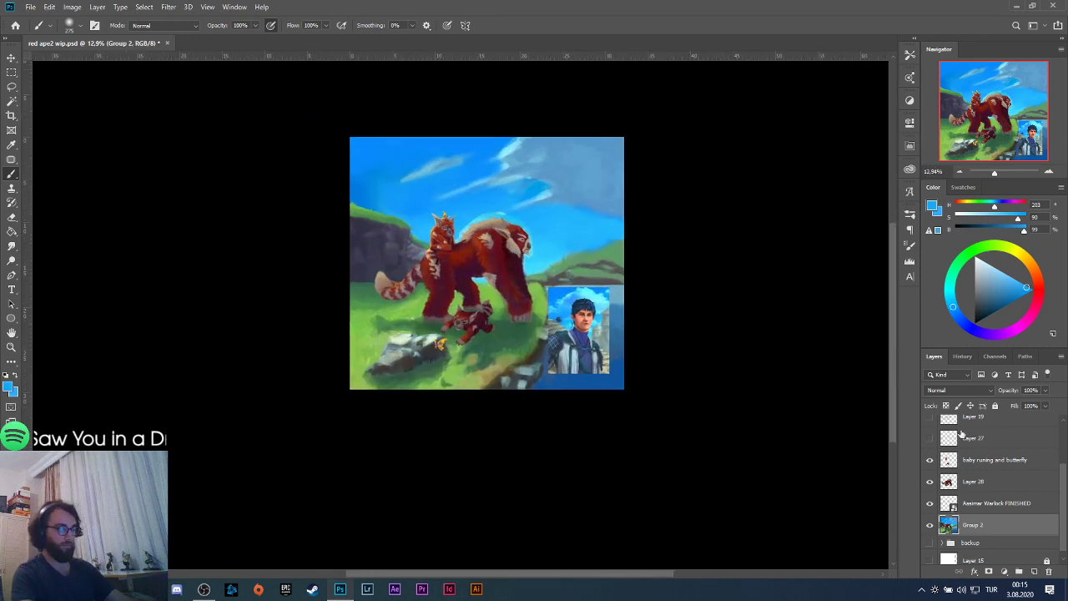
left_click(962, 356)
scroll(1026, 384, "up", 10)
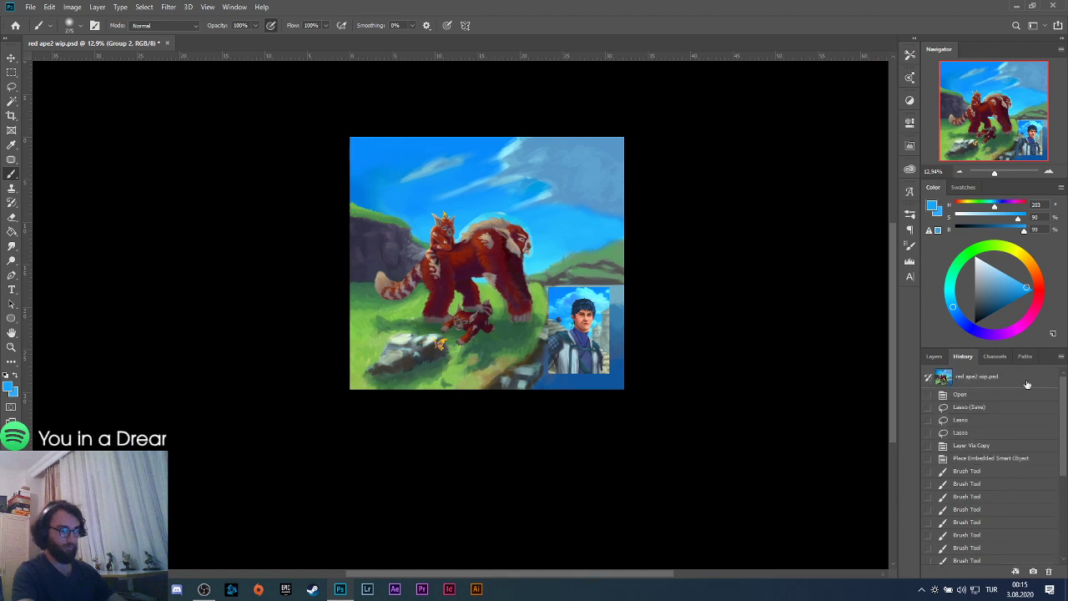
left_click(961, 378)
scroll(1065, 443, "down", 5)
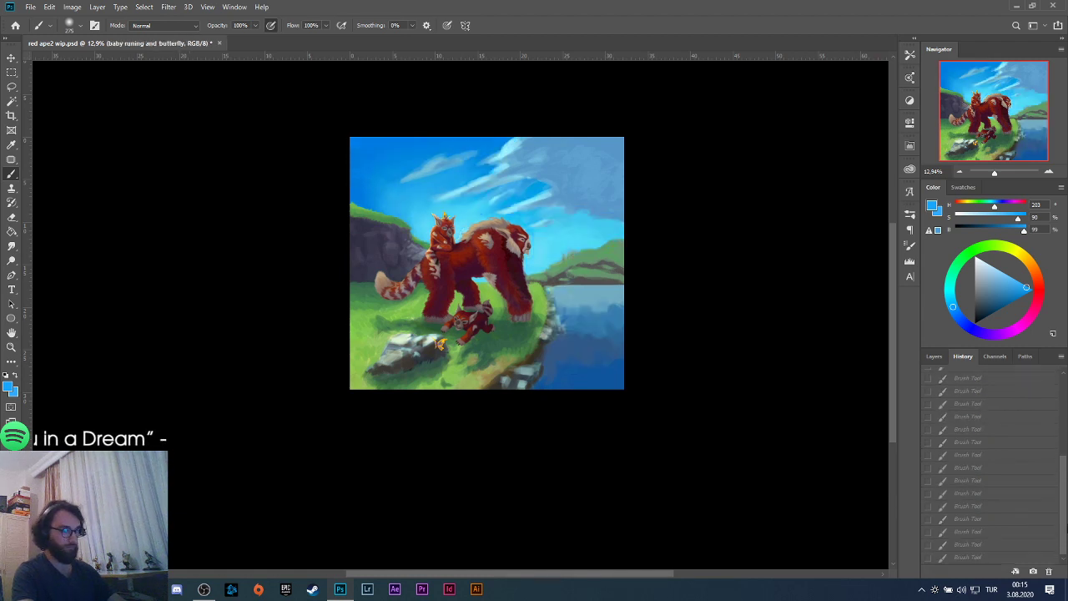
left_click(979, 557)
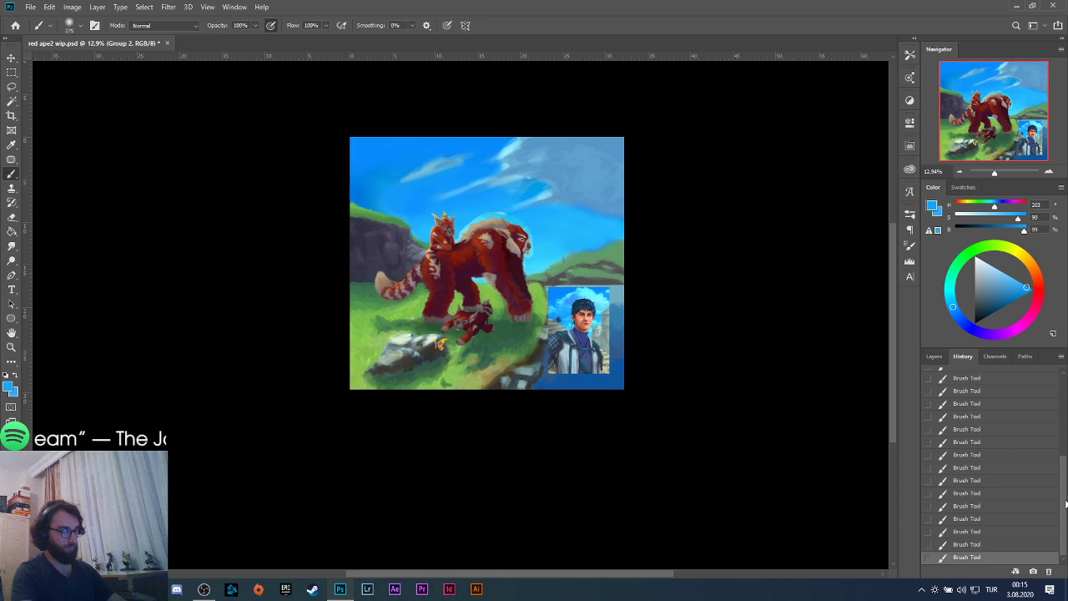
scroll(1059, 467, "up", 10)
left_click(988, 381)
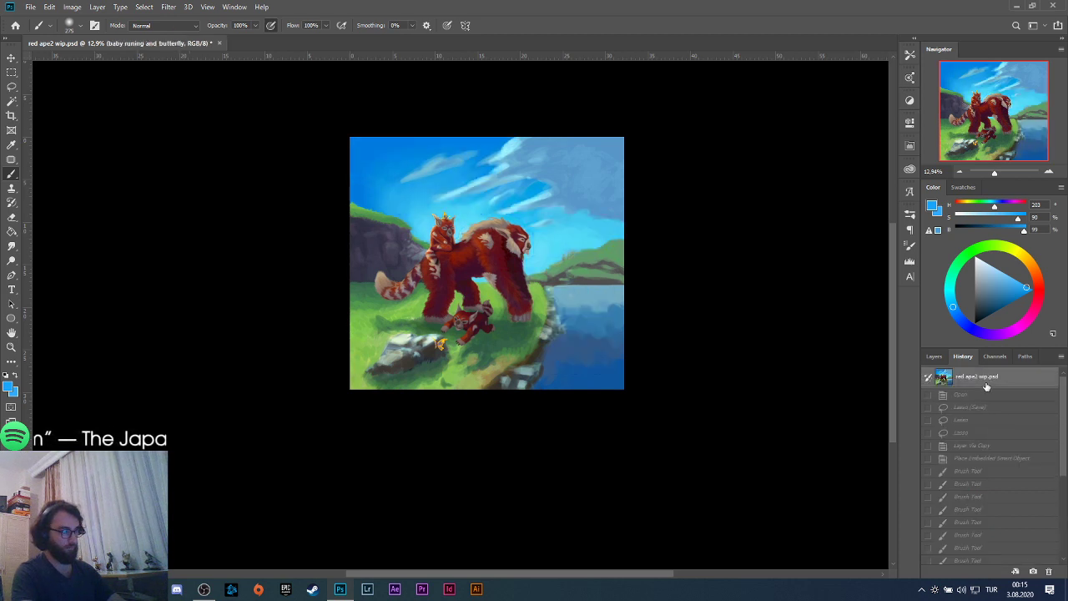
Revert the painting to the Place Embedded Smart Object history state and add a new empty layer directly above Group 2.
left_click(989, 458)
left_click(934, 356)
scroll(970, 529, "down", 1)
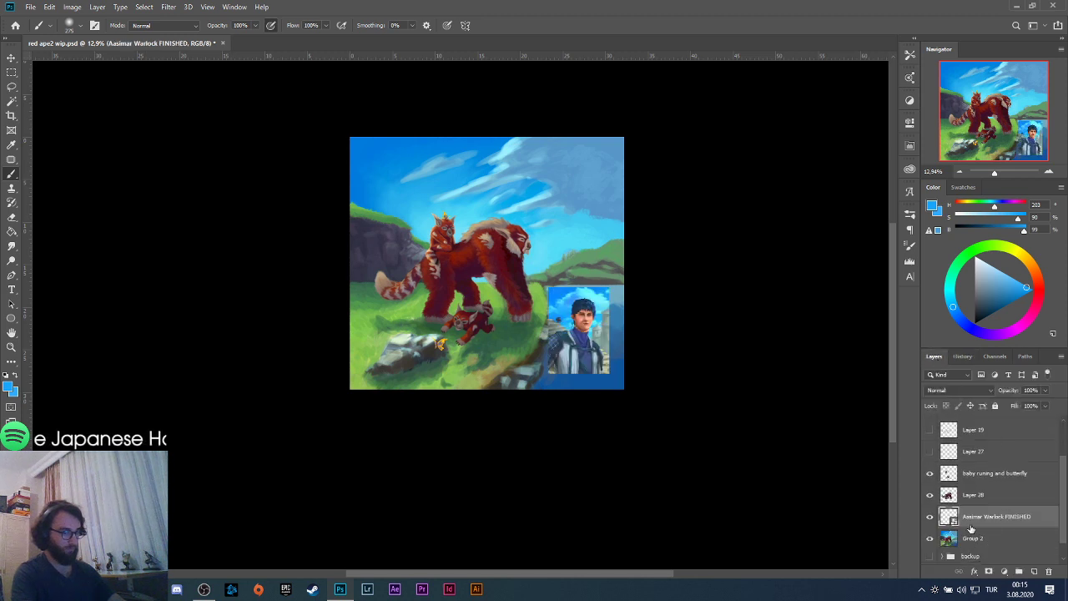
left_click(984, 539)
left_click(1032, 571)
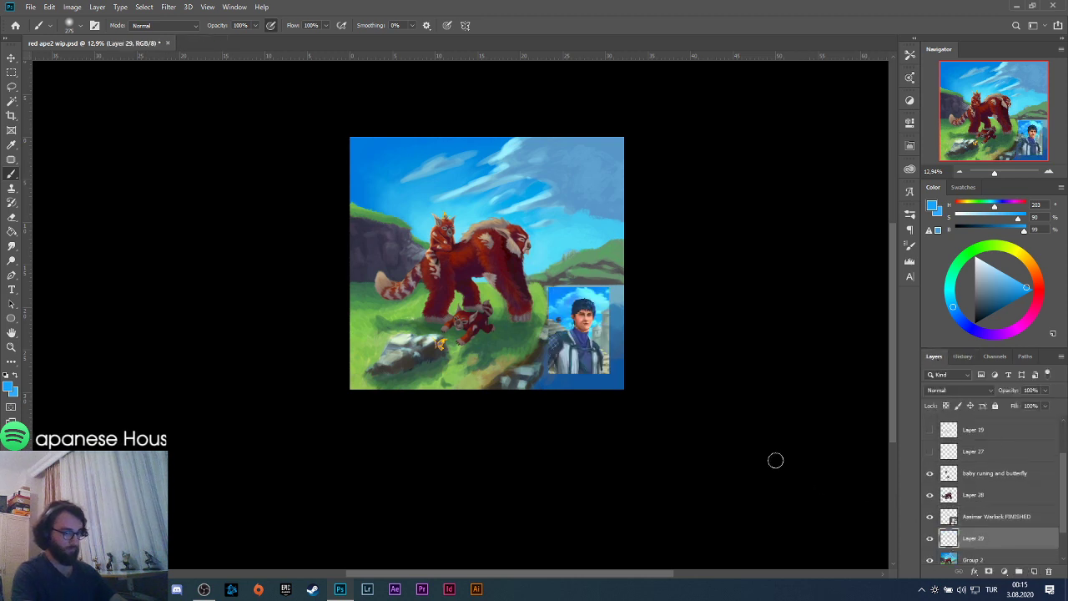
Paint deep blue sampled from the portrait's sky across the upper and middle sky on the new layer.
left_click(546, 287, "alt")
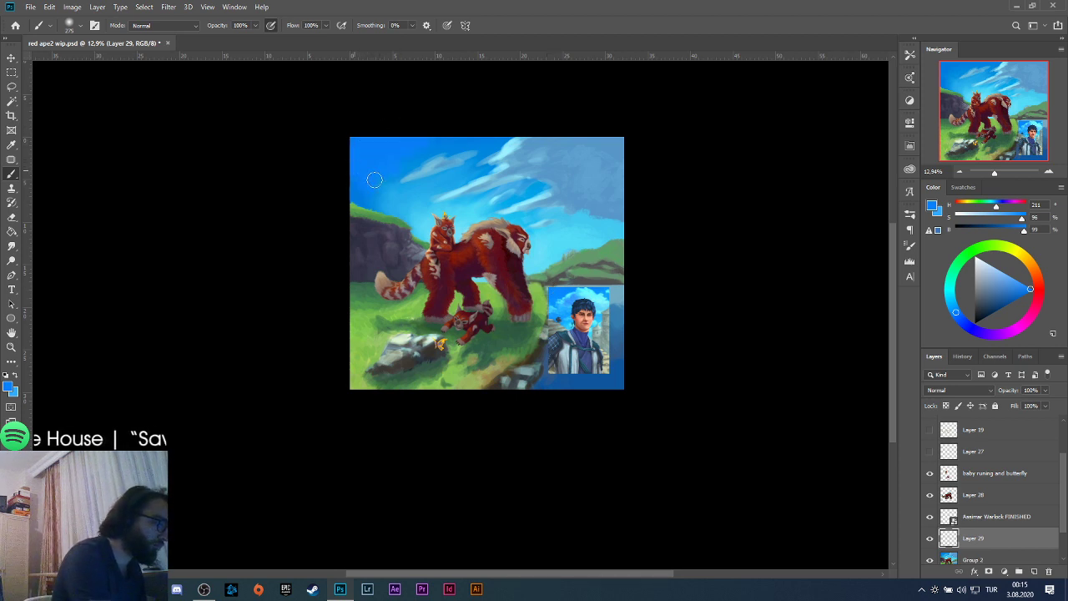
mouse_move(487, 151)
left_mouse_down()
mouse_move(415, 184)
mouse_move(404, 192)
mouse_move(411, 201)
mouse_move(383, 182)
mouse_move(372, 192)
mouse_move(389, 201)
mouse_move(368, 200)
mouse_move(428, 214)
mouse_move(531, 202)
left_mouse_up()
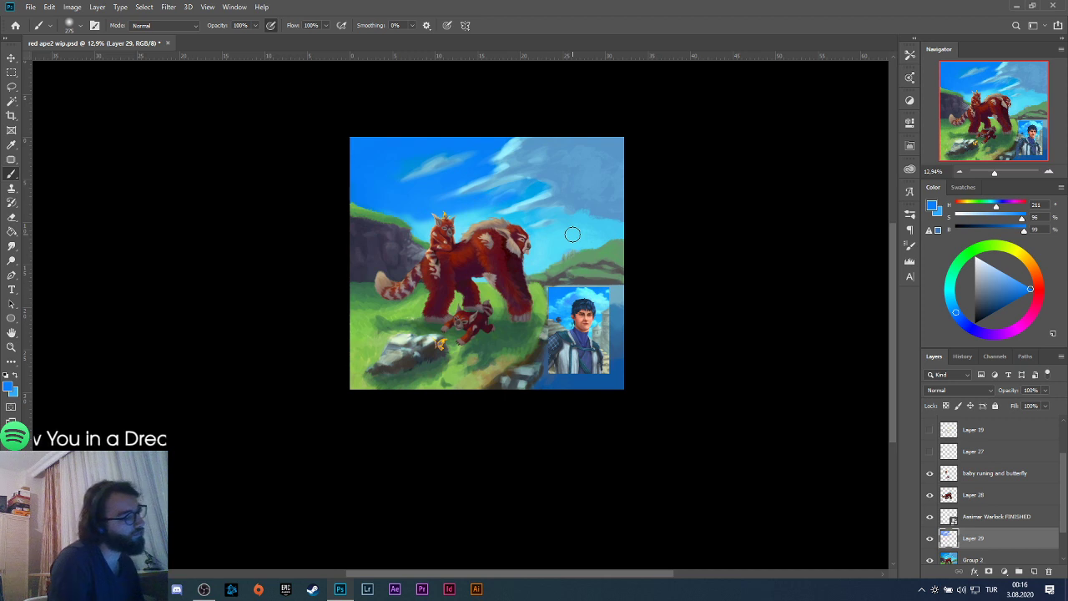
mouse_move(423, 228)
left_mouse_down()
mouse_move(498, 211)
mouse_move(512, 223)
mouse_move(501, 222)
mouse_move(500, 211)
mouse_move(523, 220)
mouse_move(500, 220)
mouse_move(564, 218)
mouse_move(539, 233)
mouse_move(595, 224)
left_mouse_up()
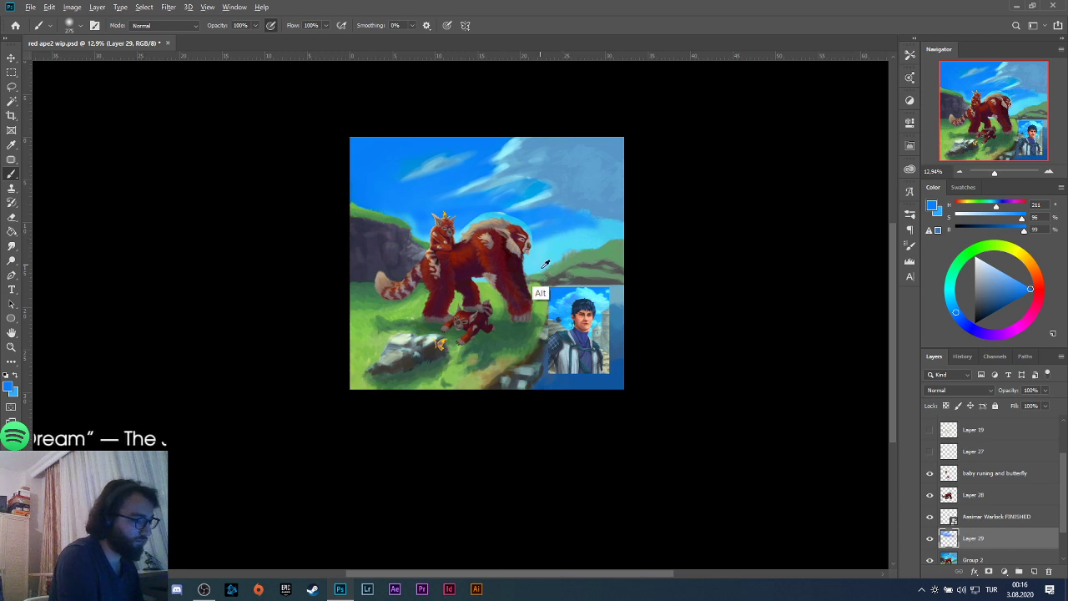
Sample a bright cyan from the portrait's lower sky and paint it above the distant hills in front of the large ape.
key("alt")
left_click(573, 325, "alt")
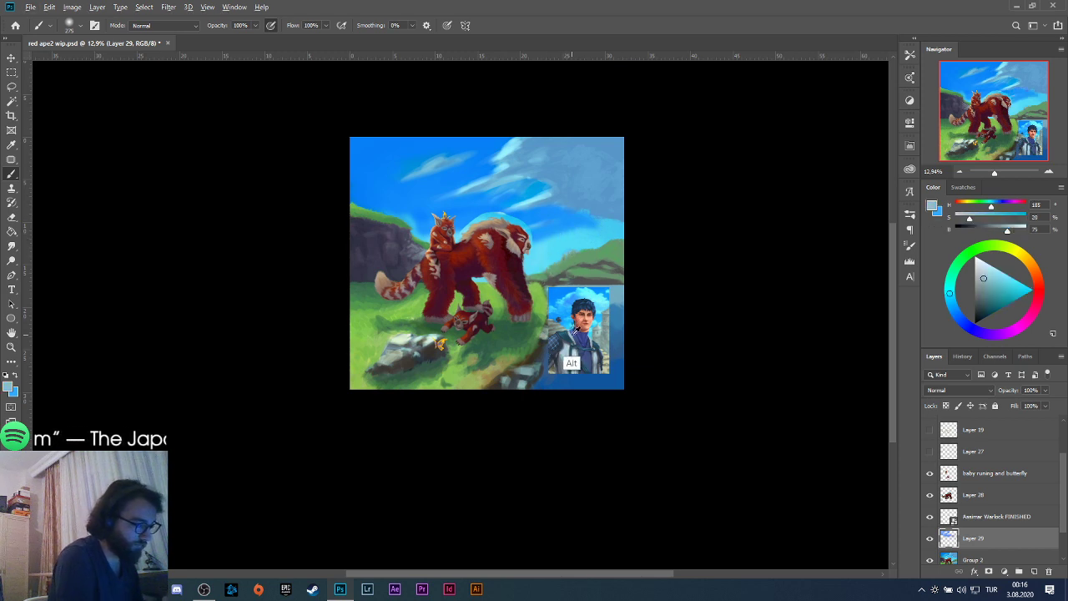
left_click(571, 325, "alt")
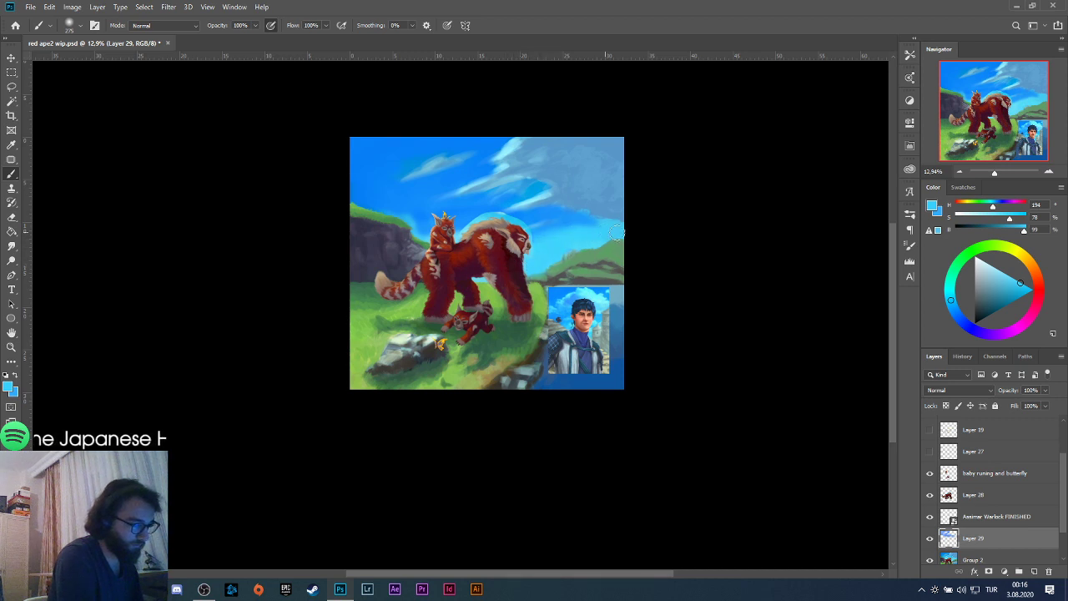
left_click_drag(606, 227, 570, 232)
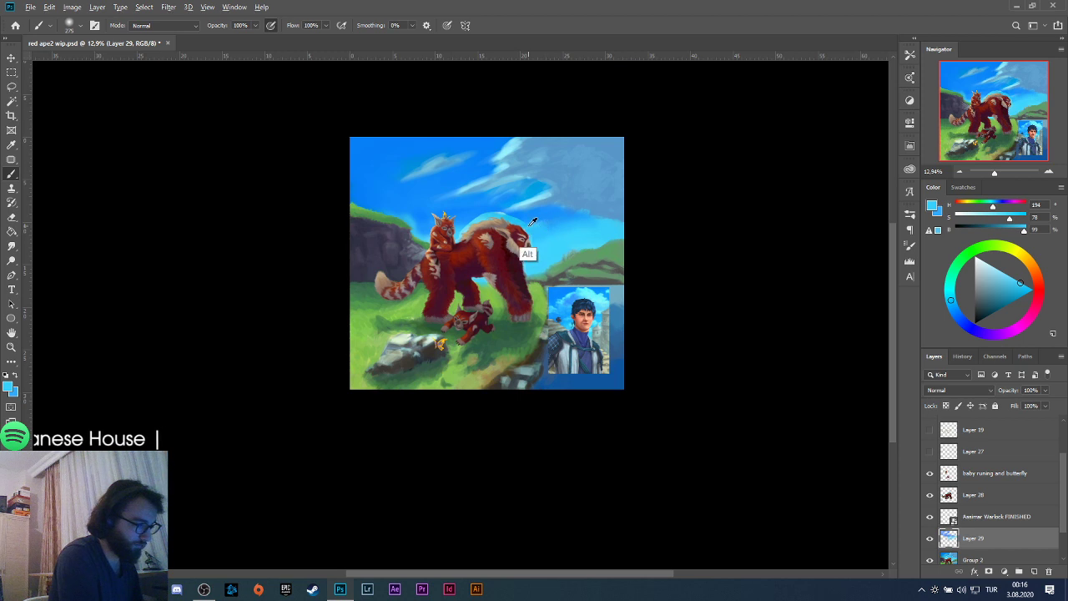
Brush a sampled lighter blue into the sky around the sitting baby ape and pick up the blended blue beside it.
left_click(529, 253, "alt")
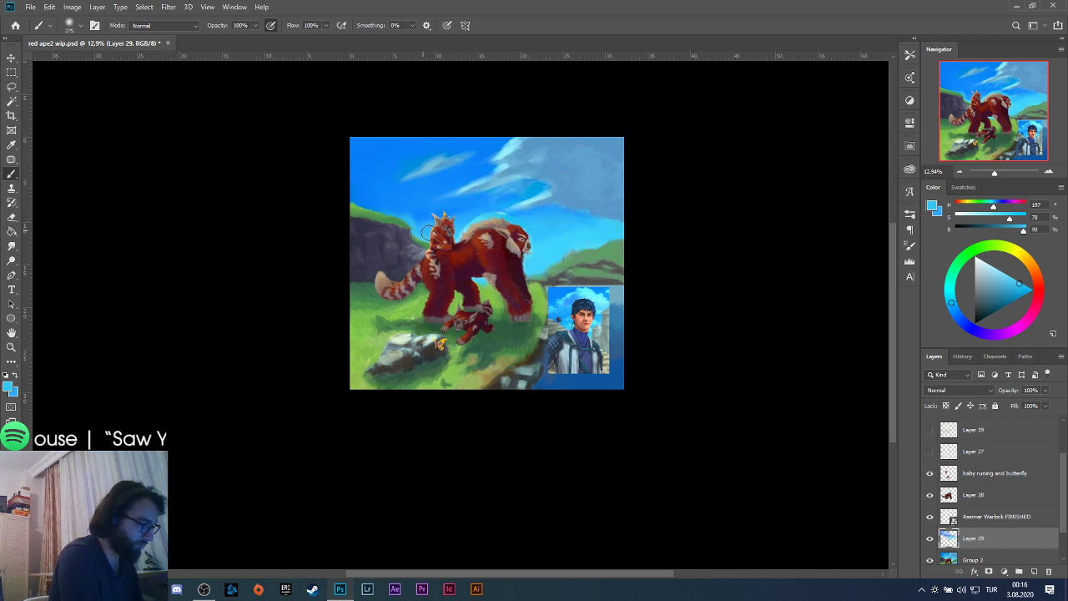
left_click_drag(427, 234, 469, 221)
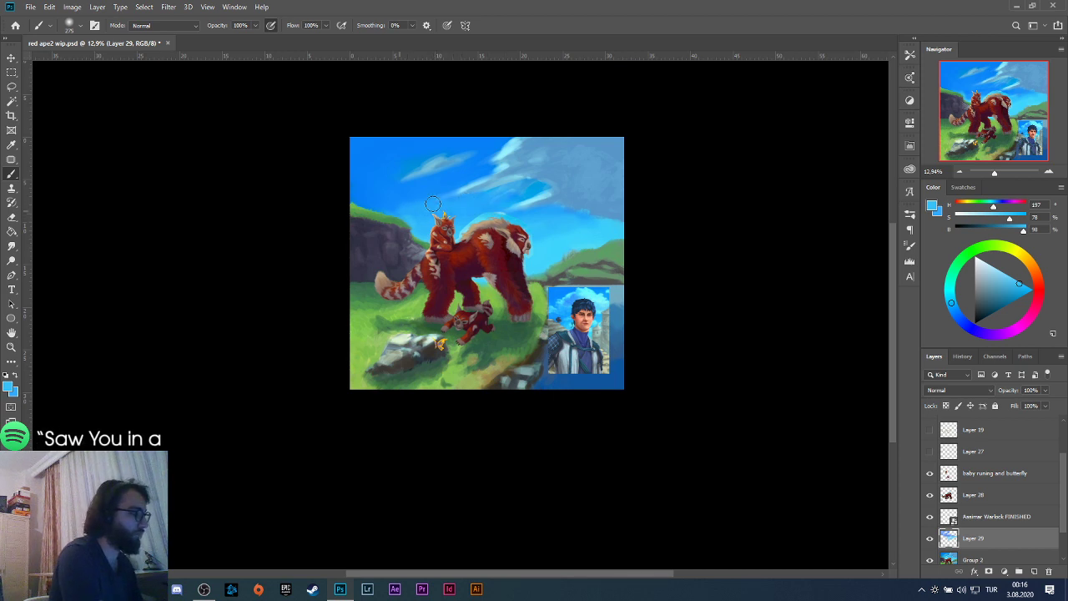
left_click(415, 208, "alt")
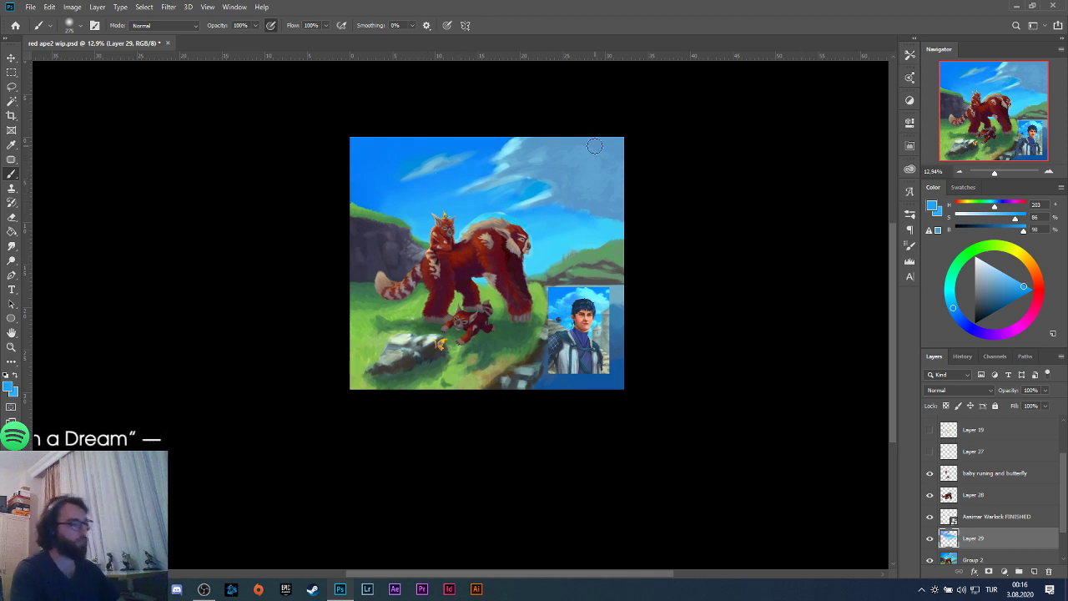
Soften the sky above the distant hills with pale cyan sampled near the horizon.
key("alt")
left_click(548, 256, "alt")
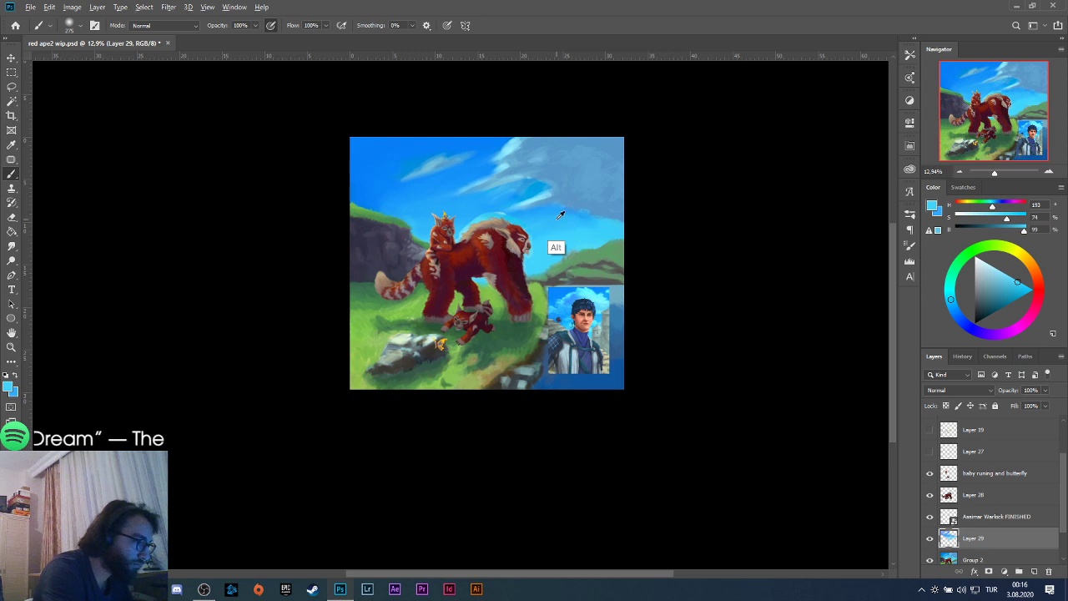
left_click(557, 249, "alt")
left_click_drag(620, 231, 559, 244)
left_click(556, 244, "alt")
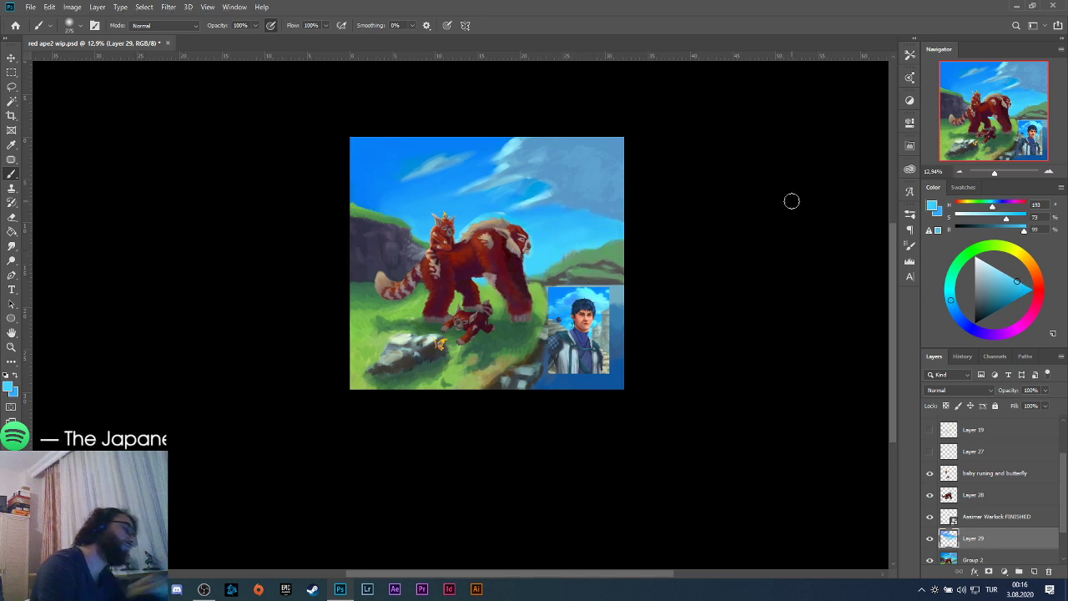
Blend the sky above the grassy cliff and beside the sitting baby ape with light and deep blues sampled nearby.
scroll(567, 301, "down", 3)
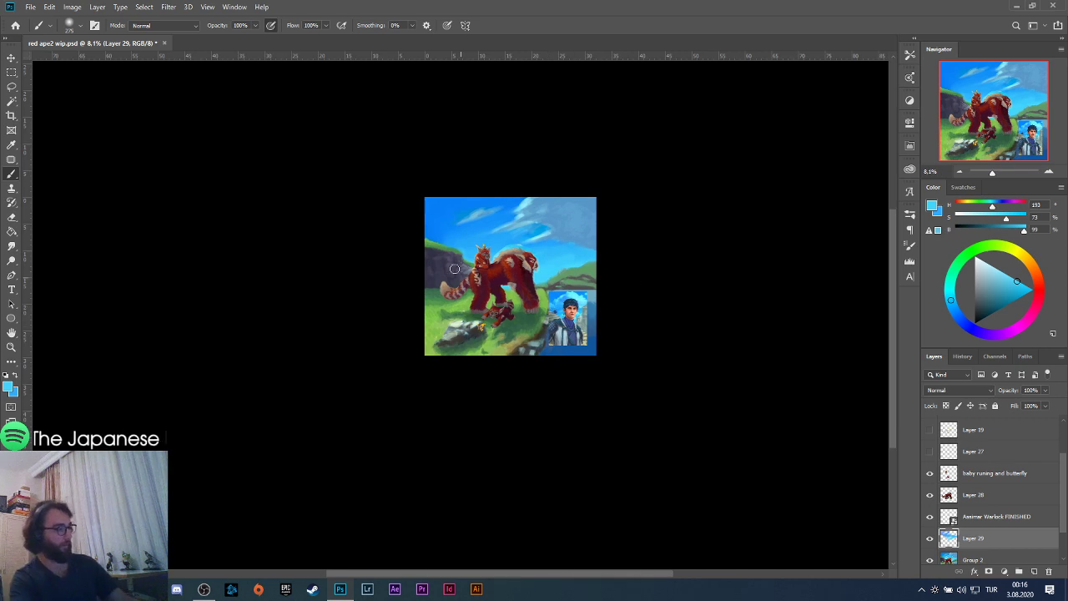
scroll(470, 242, "up", 4)
left_click(436, 241, "alt")
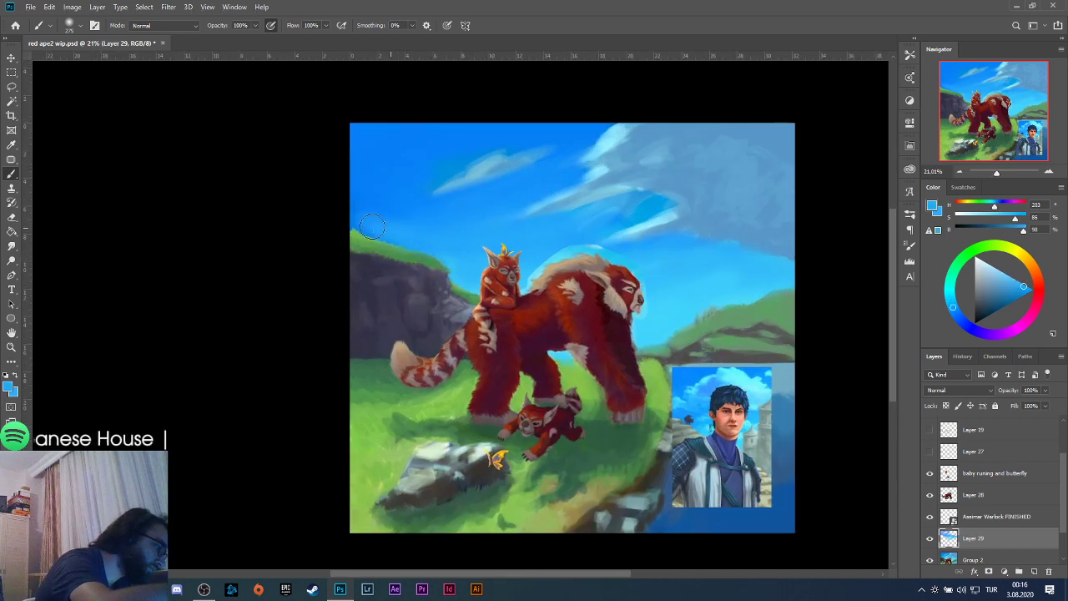
left_click(435, 224, "alt")
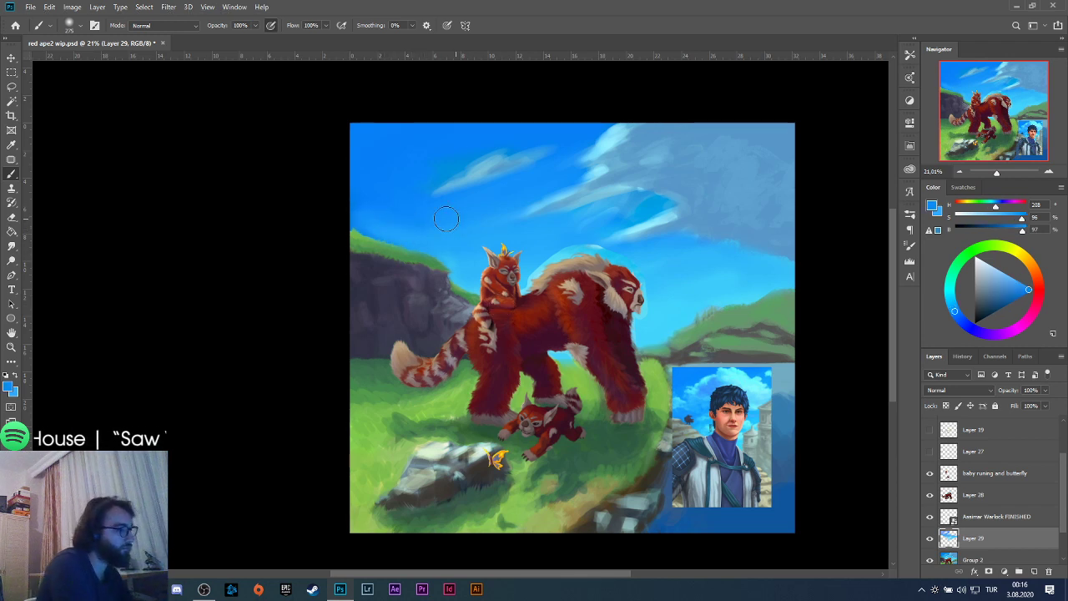
left_click(423, 250, "alt")
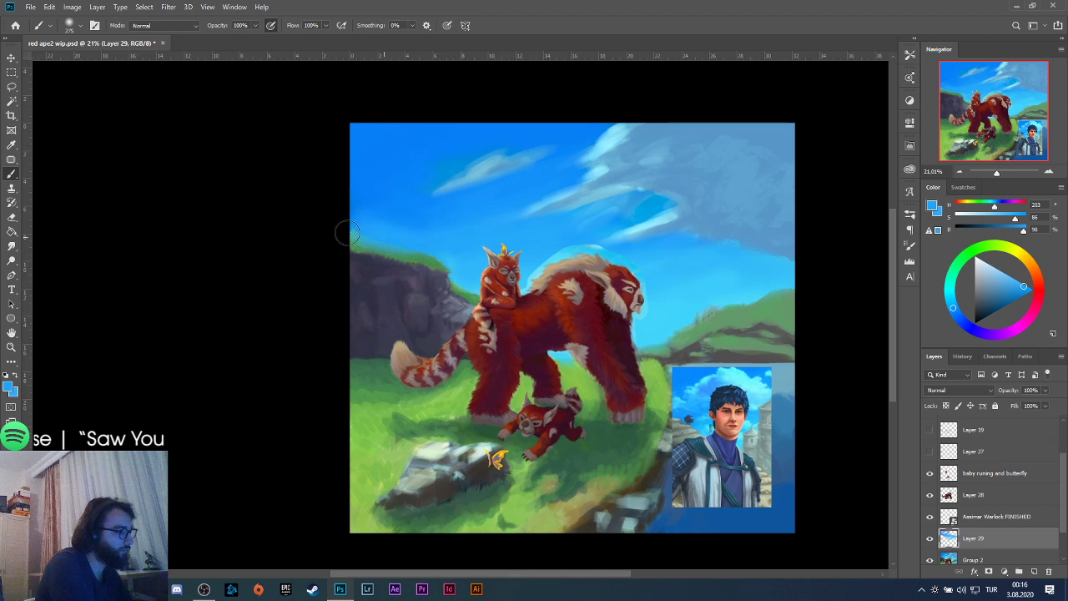
left_click(392, 215, "alt")
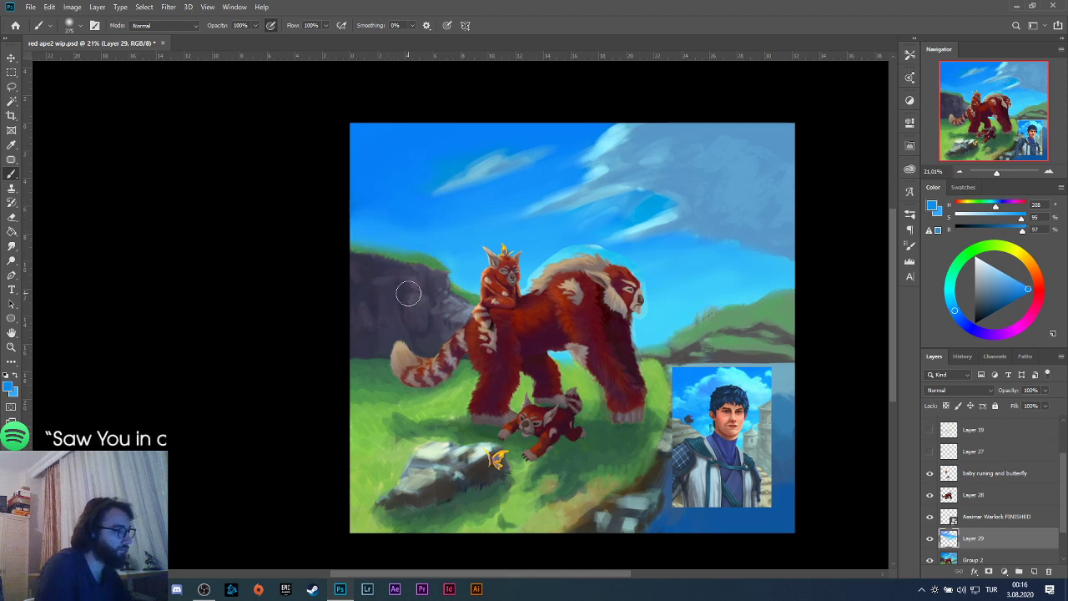
Preview other blend modes on Layer 29 and return it to Normal.
left_click(959, 389)
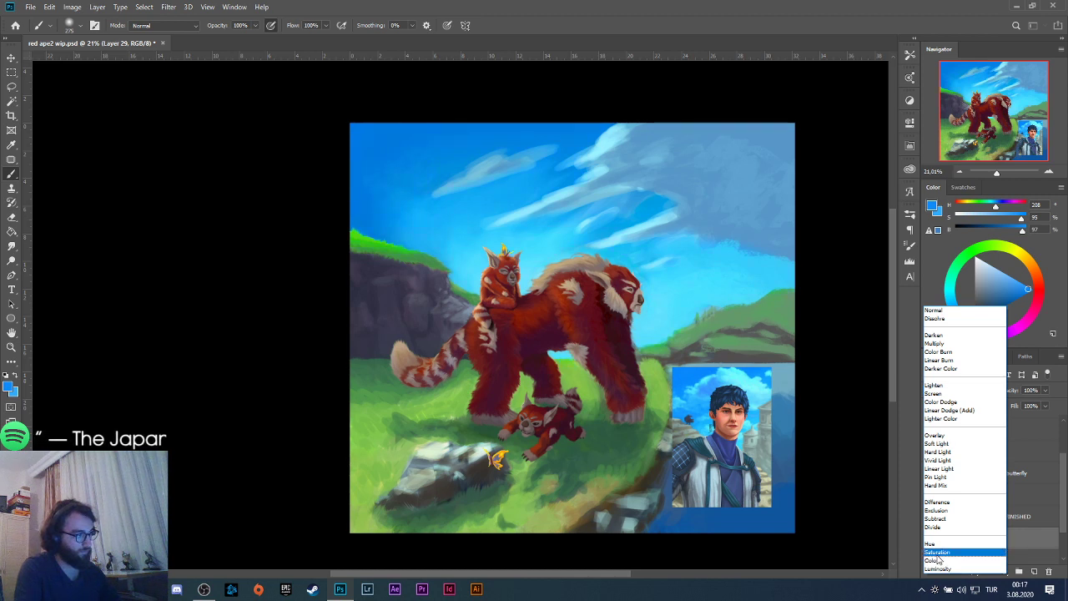
left_click(927, 311)
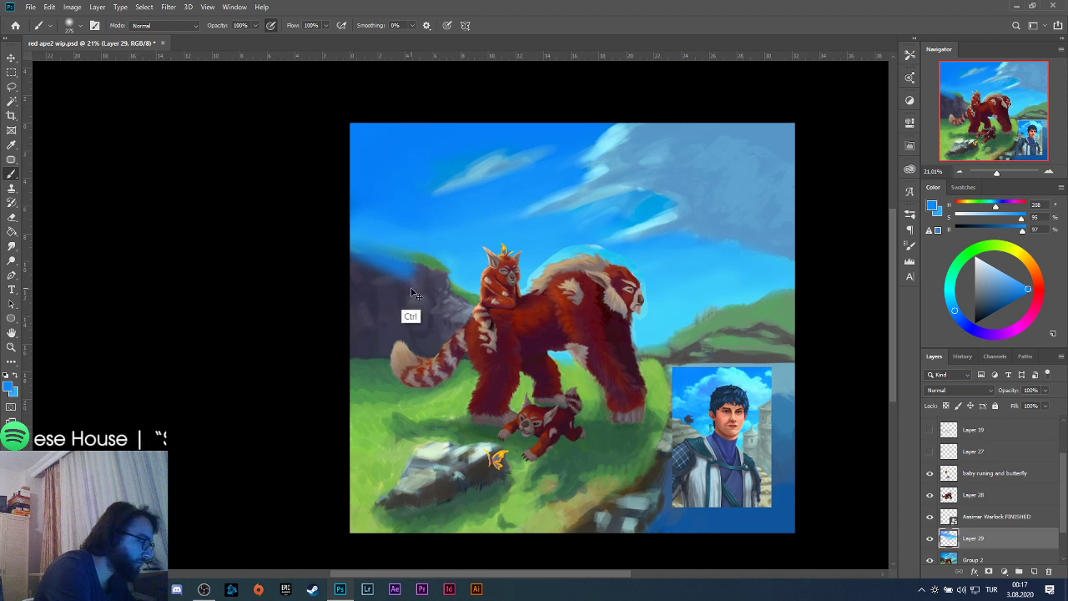
Erase the blue sky paint that spills over the grassy top of the cliff.
mouse_move(392, 279)
left_mouse_down()
mouse_move(407, 286)
mouse_move(371, 267)
left_mouse_up()
key("e")
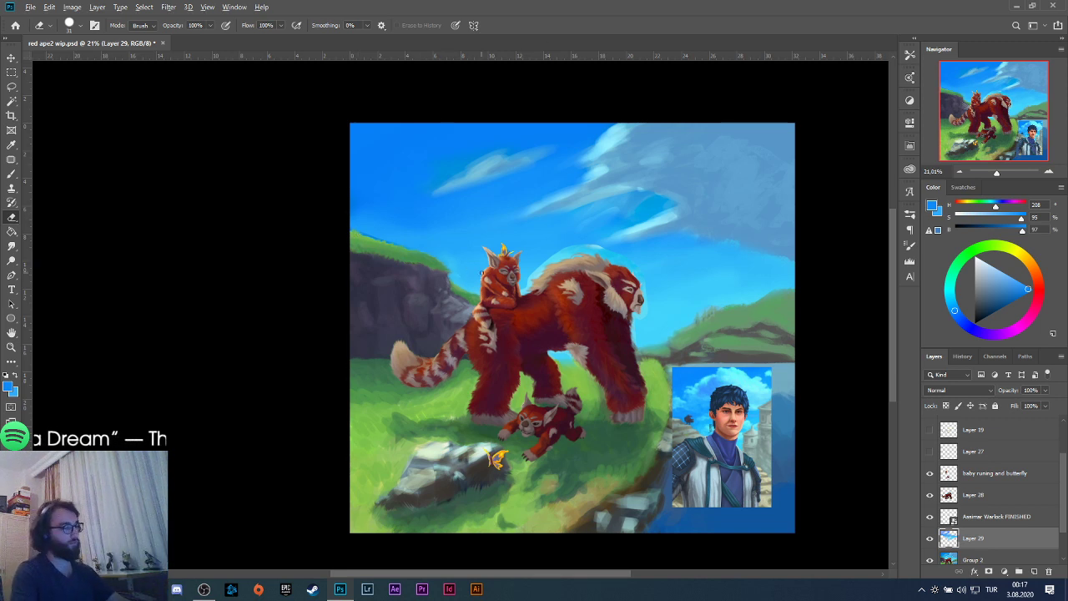
Compare the painting with and without Layer 29 by toggling the layer's visibility.
scroll(487, 280, "down", 1)
scroll(554, 288, "up", 1)
left_click(931, 539)
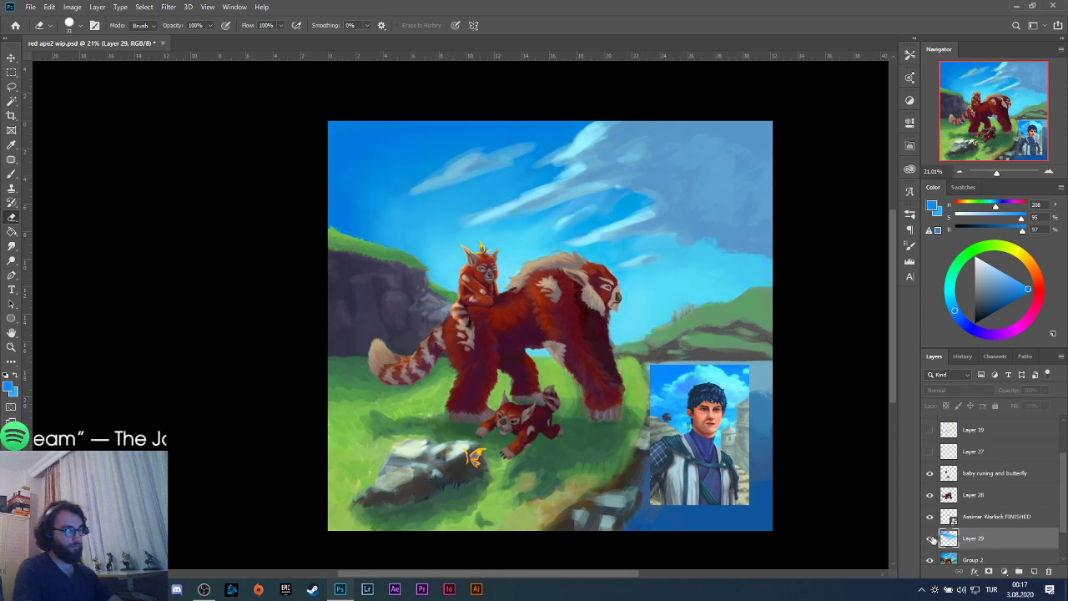
left_click(931, 539)
left_click(931, 539)
left_click(931, 538)
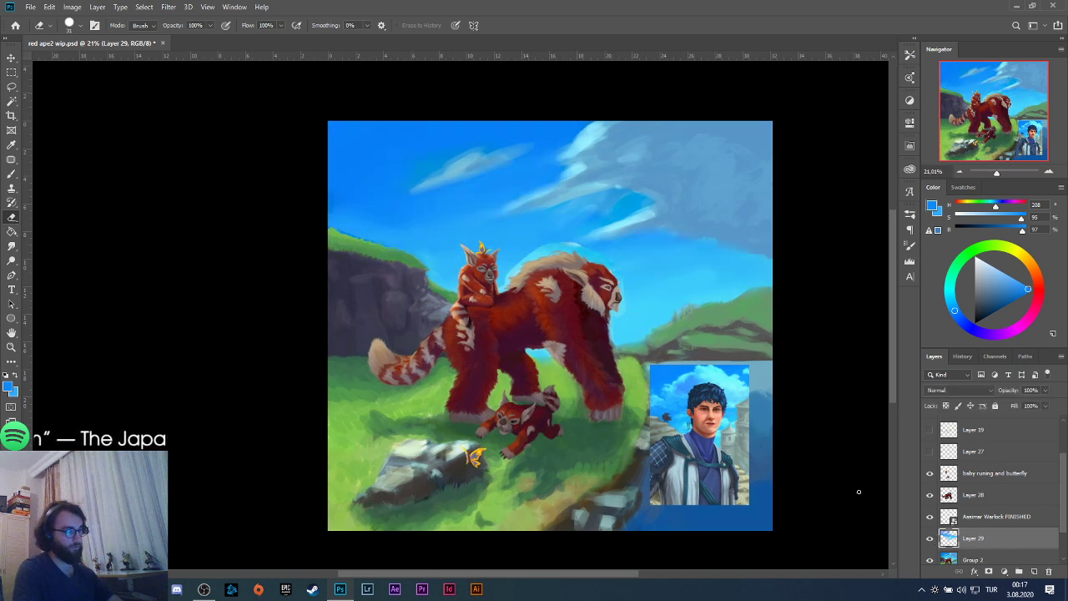
scroll(664, 342, "down", 1)
scroll(591, 359, "up", 1)
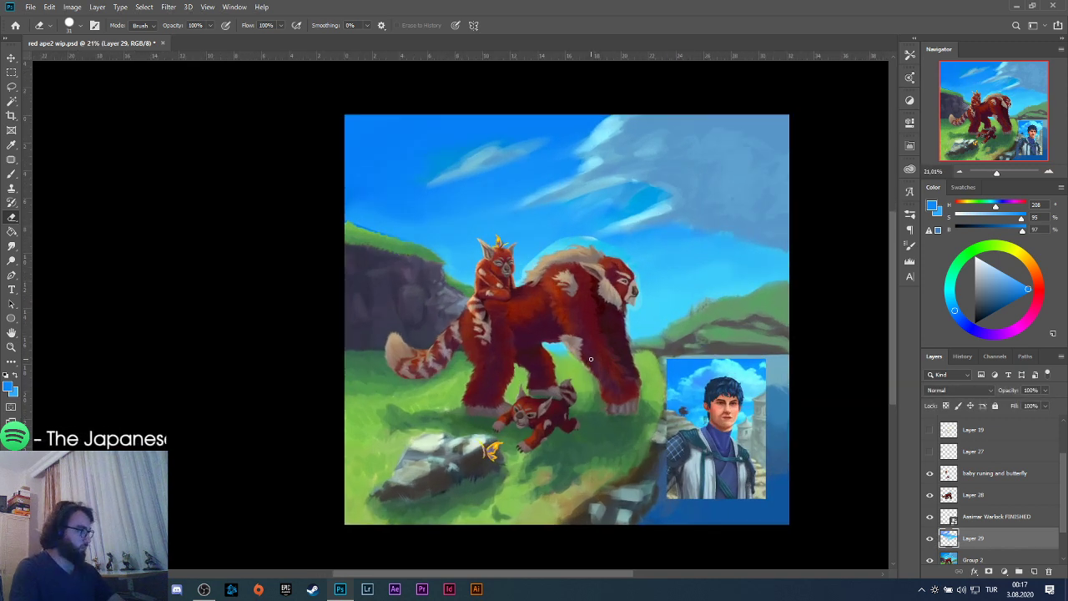
Switch from erasing to painting with the MB Square brush at 40 px.
key("b")
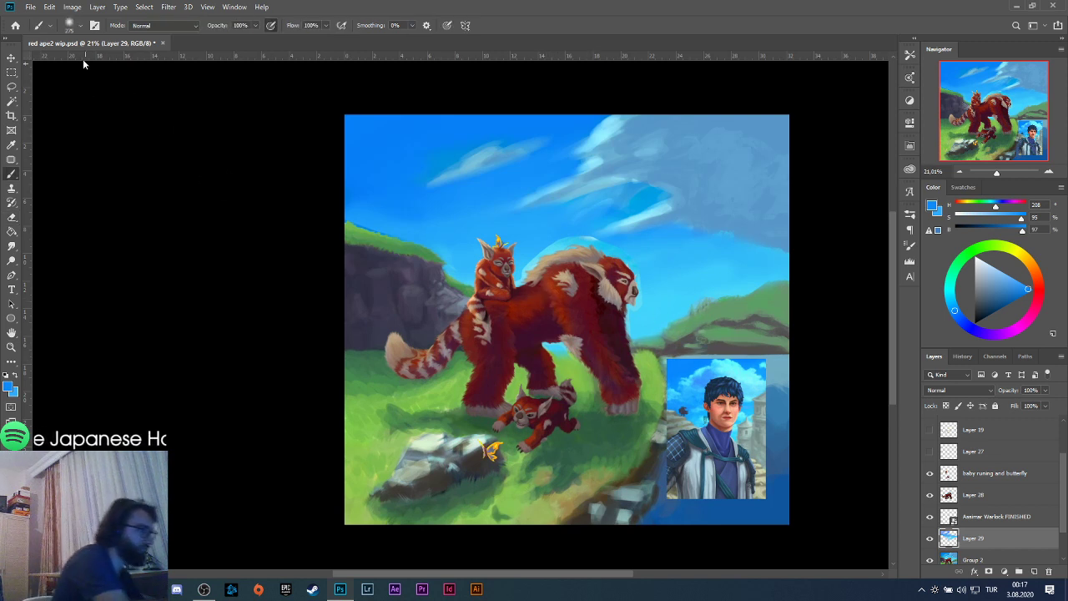
left_click(80, 27)
left_click(194, 197)
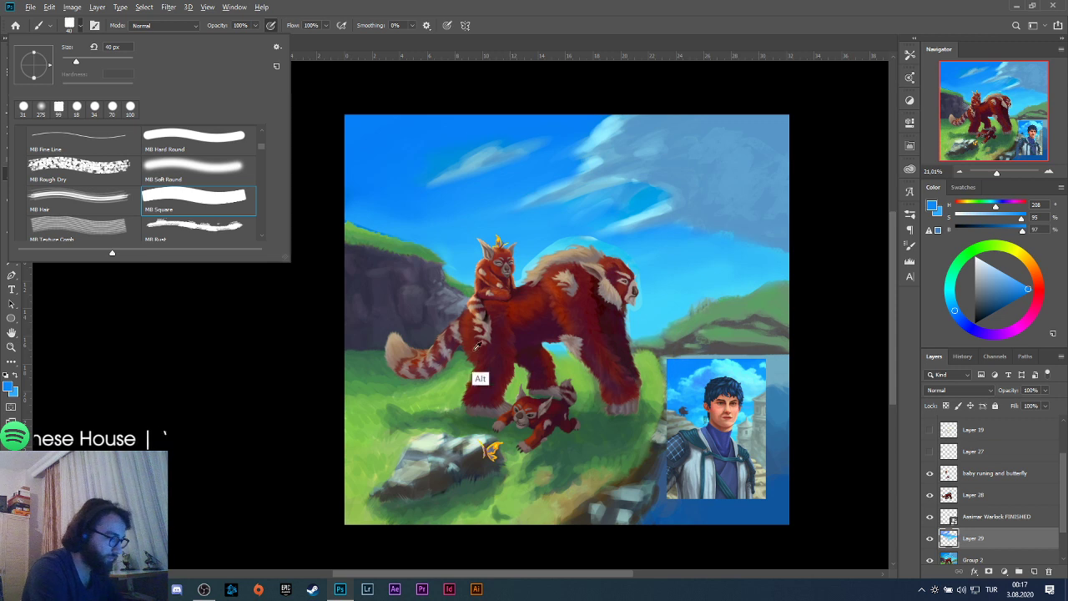
Try mixing a duller, cooler green from a color sampled in the meadow.
left_click(461, 383, "alt")
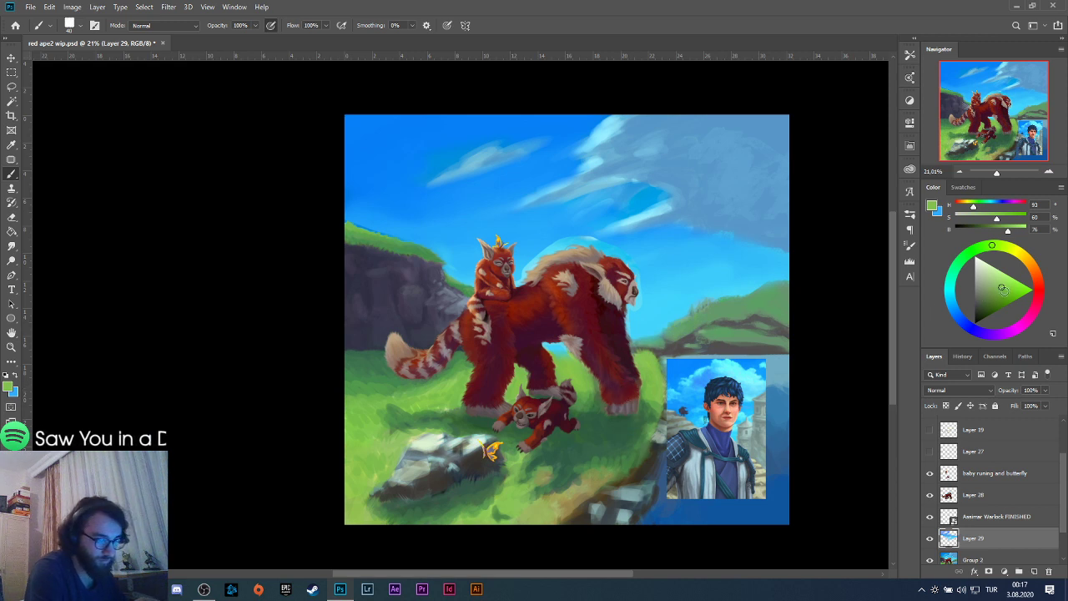
left_click_drag(1002, 289, 998, 290)
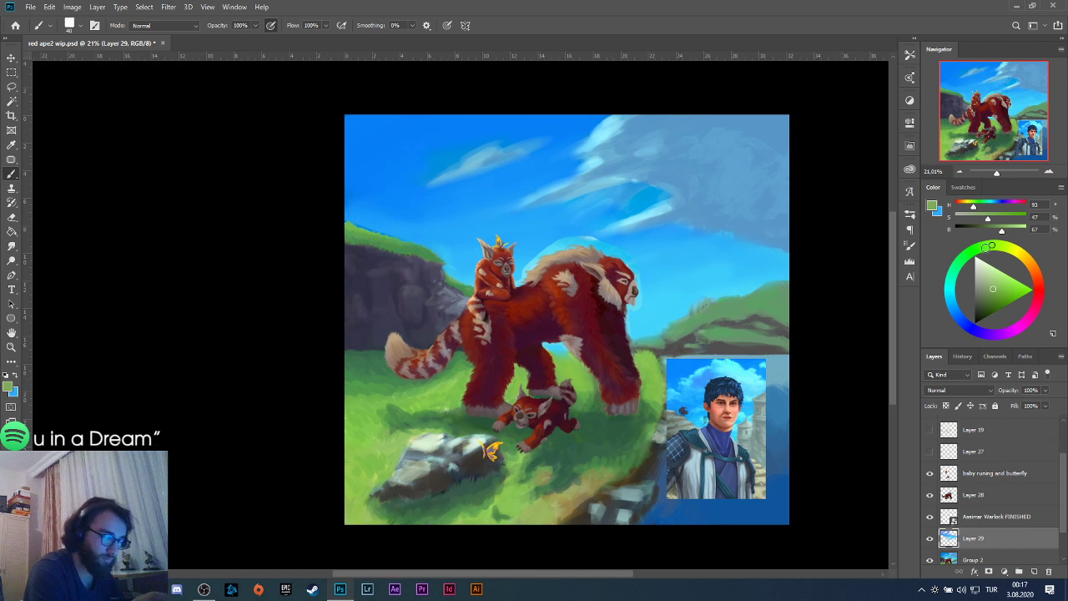
left_click_drag(988, 246, 983, 249)
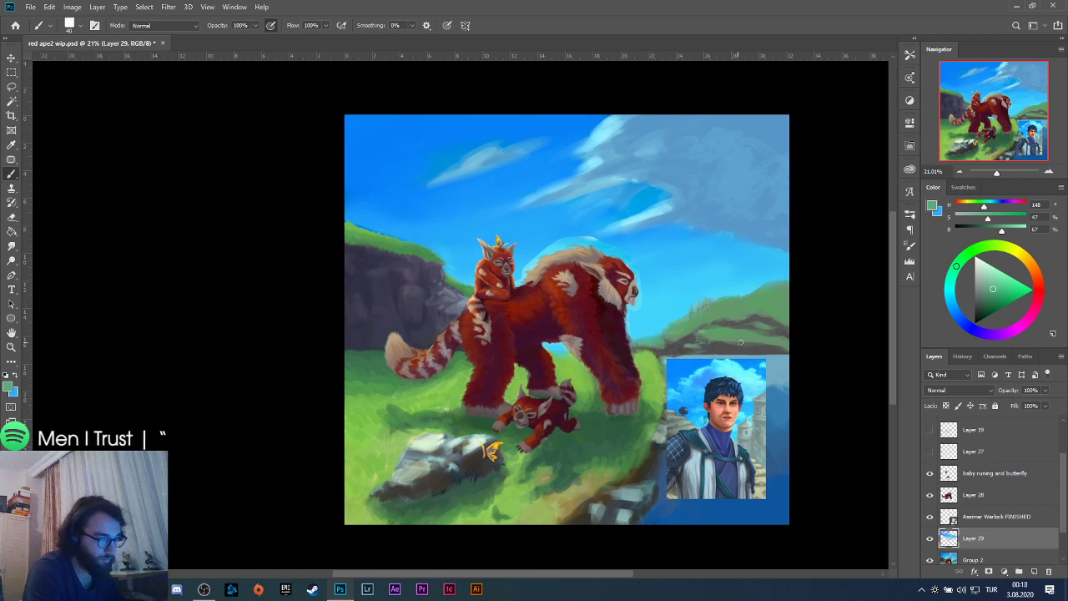
mouse_move(958, 267)
left_mouse_down()
mouse_move(984, 248)
mouse_move(974, 249)
left_mouse_up()
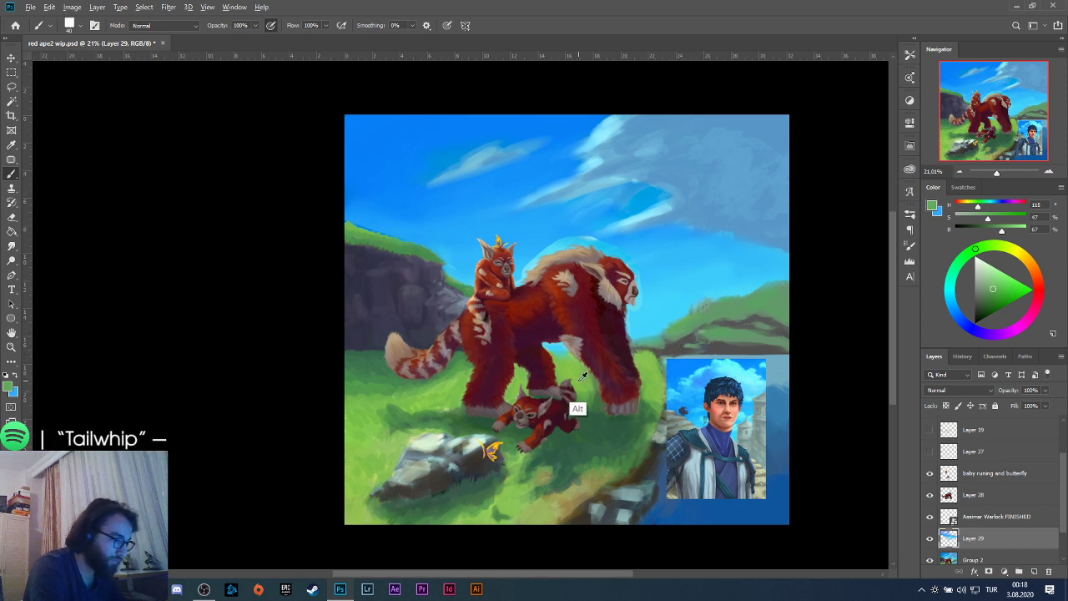
Paint upright grass blades on the distant hill in sampled bright green and shade them with dark green from the shadowed grass.
left_click(671, 330, "alt")
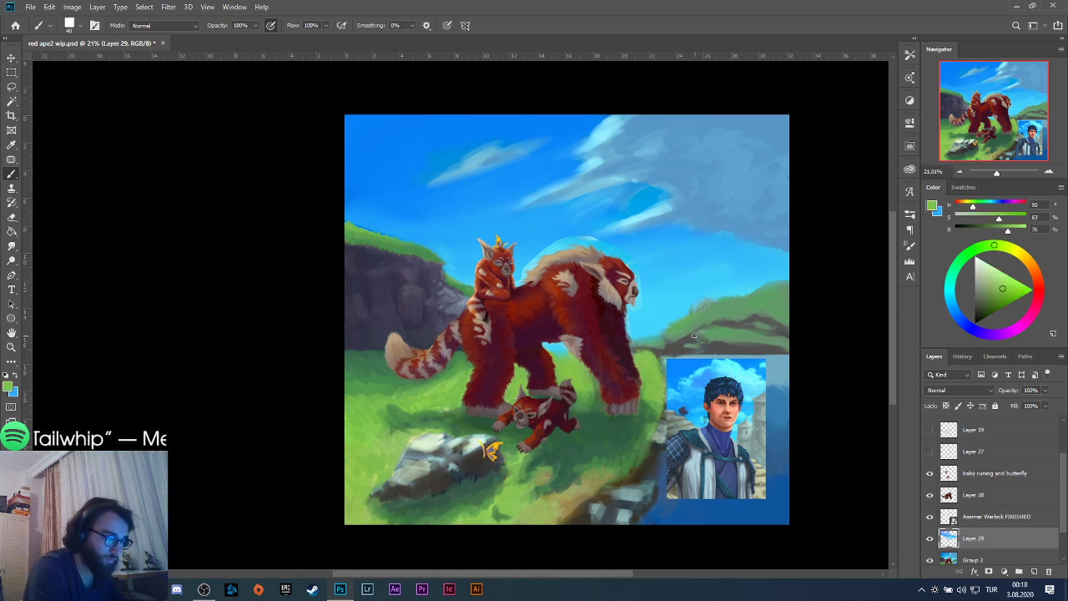
mouse_move(680, 333)
left_mouse_down()
mouse_move(694, 321)
mouse_move(684, 335)
left_mouse_up()
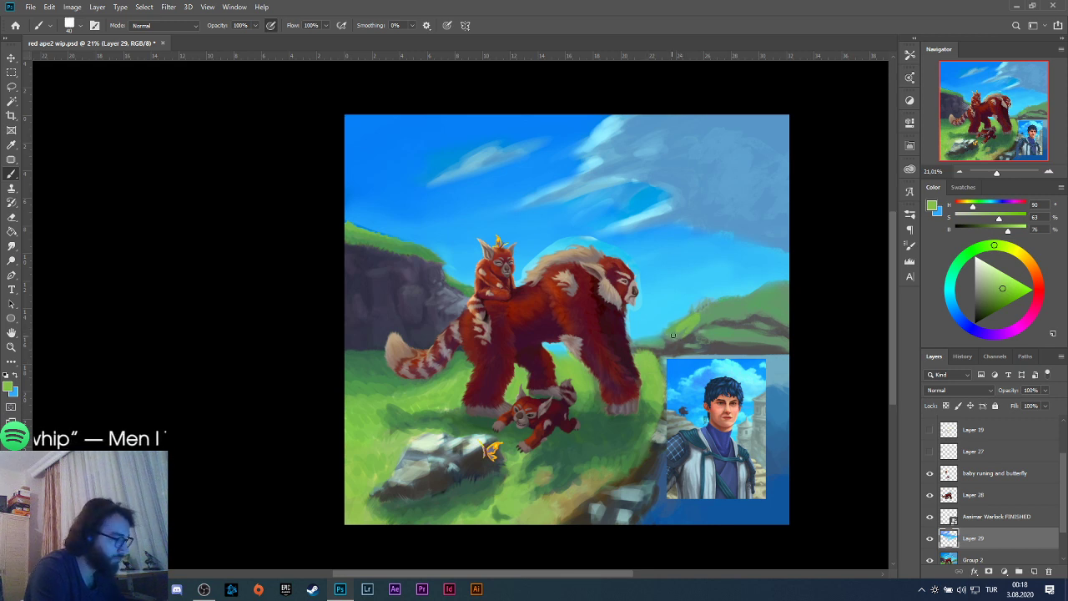
key("ctrl+z")
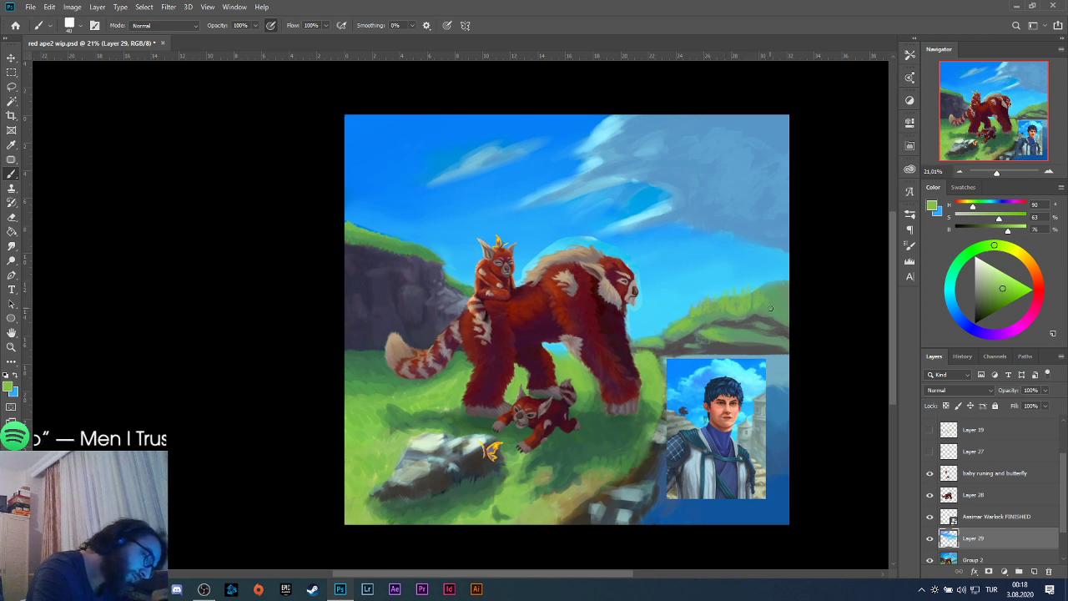
key("alt")
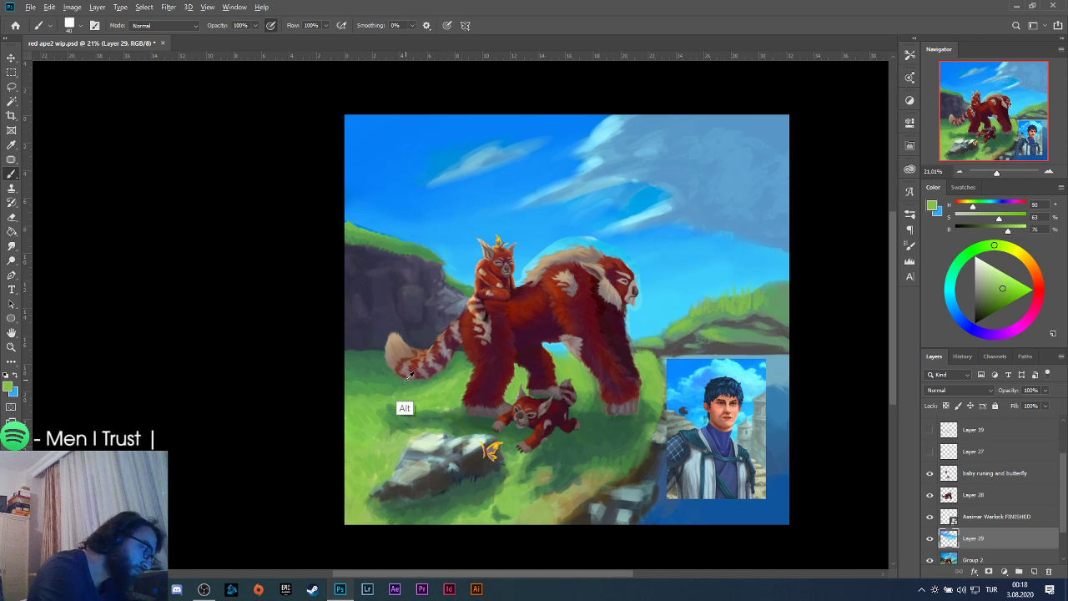
left_click(373, 367, "alt")
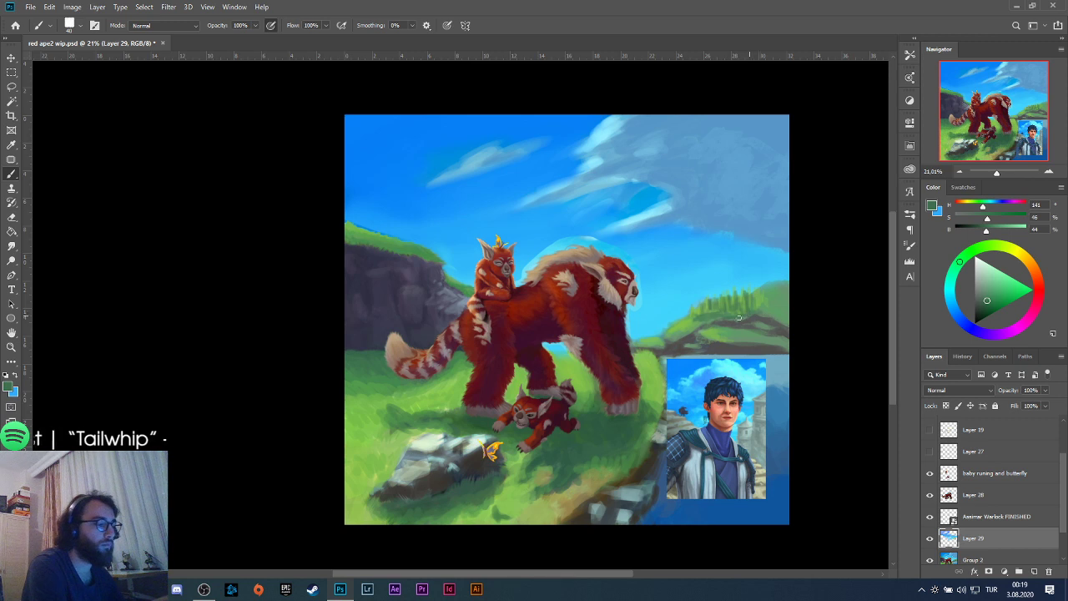
Brighten the distant hill's crest and lower ledges with light green, adding darker green sampled from the grass blades.
left_click(685, 326, "alt")
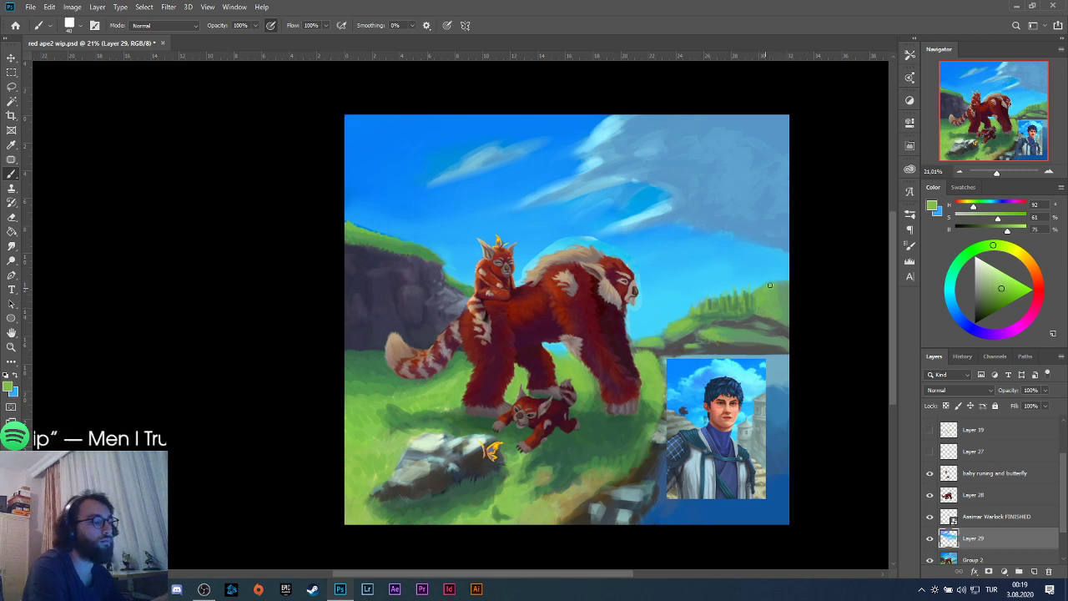
key("alt")
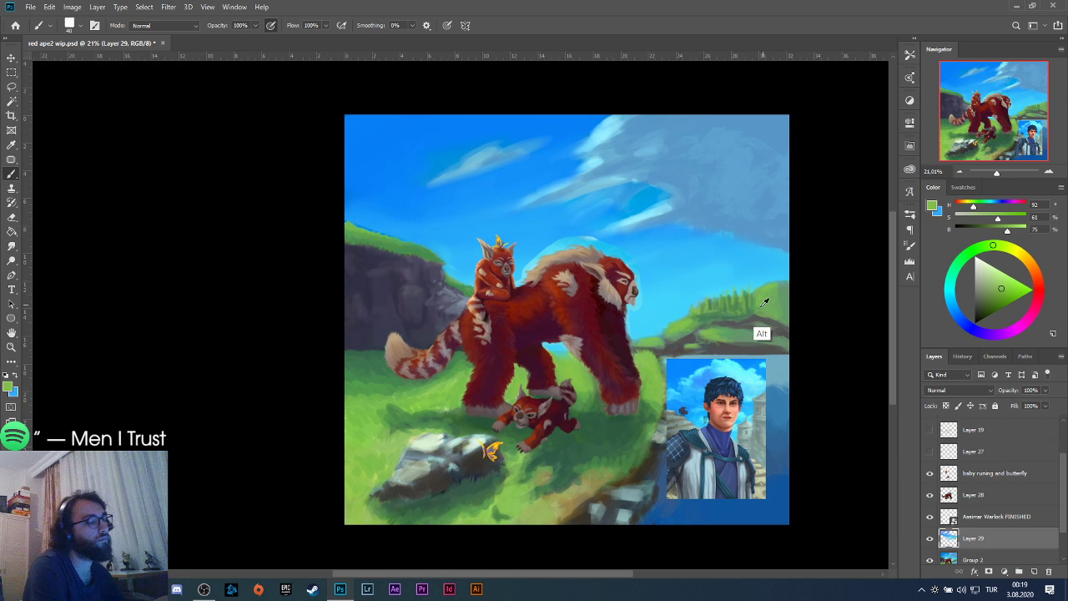
left_click(723, 313, "alt")
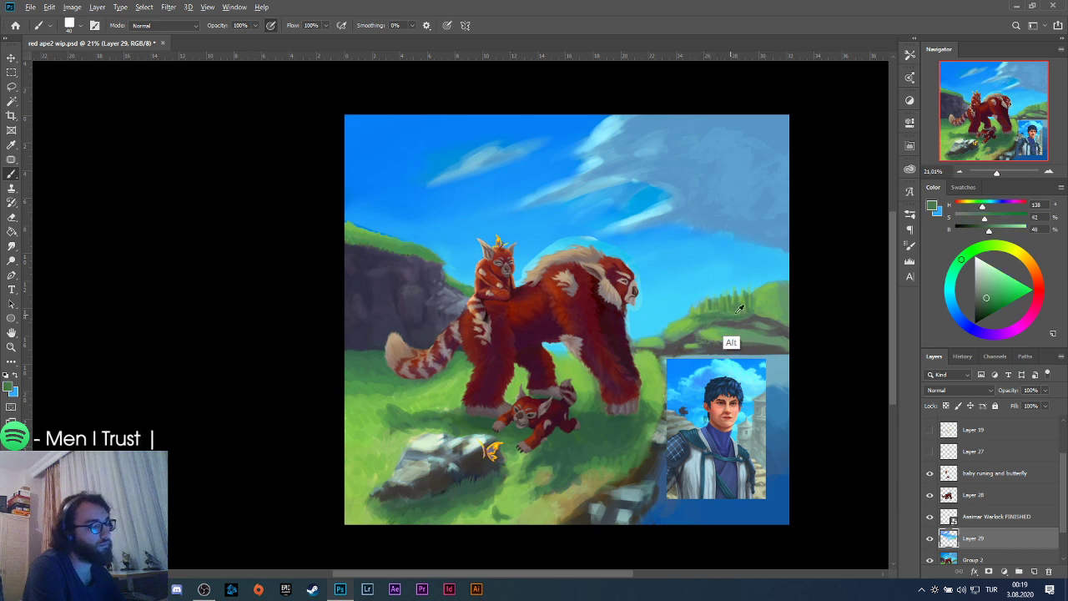
left_click(769, 287, "alt")
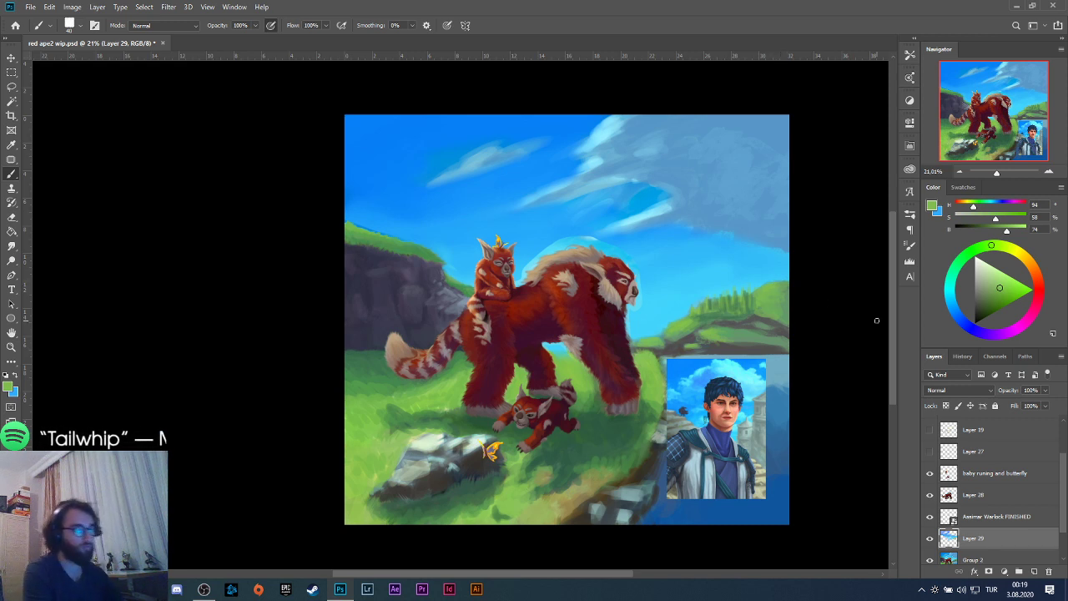
Paint over the hill's grass blades with light green and clean the hill's outline with cyan sampled from the adjoining sky.
mouse_move(735, 298)
left_mouse_down()
mouse_move(689, 315)
mouse_move(748, 300)
mouse_move(687, 320)
mouse_move(745, 307)
mouse_move(680, 331)
mouse_move(748, 318)
mouse_move(699, 309)
left_mouse_up()
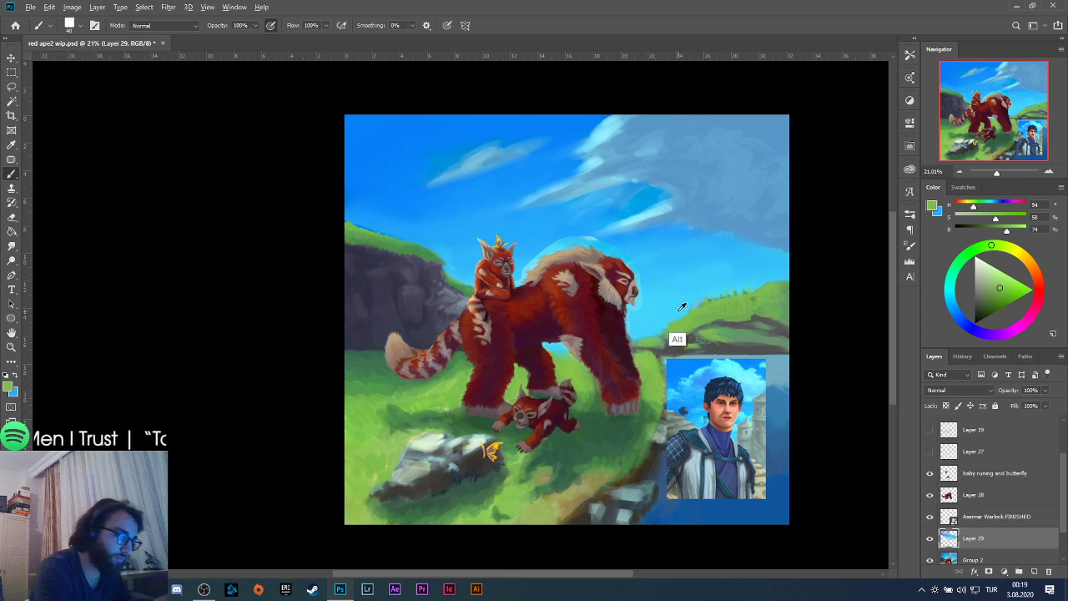
left_click(686, 306, "alt")
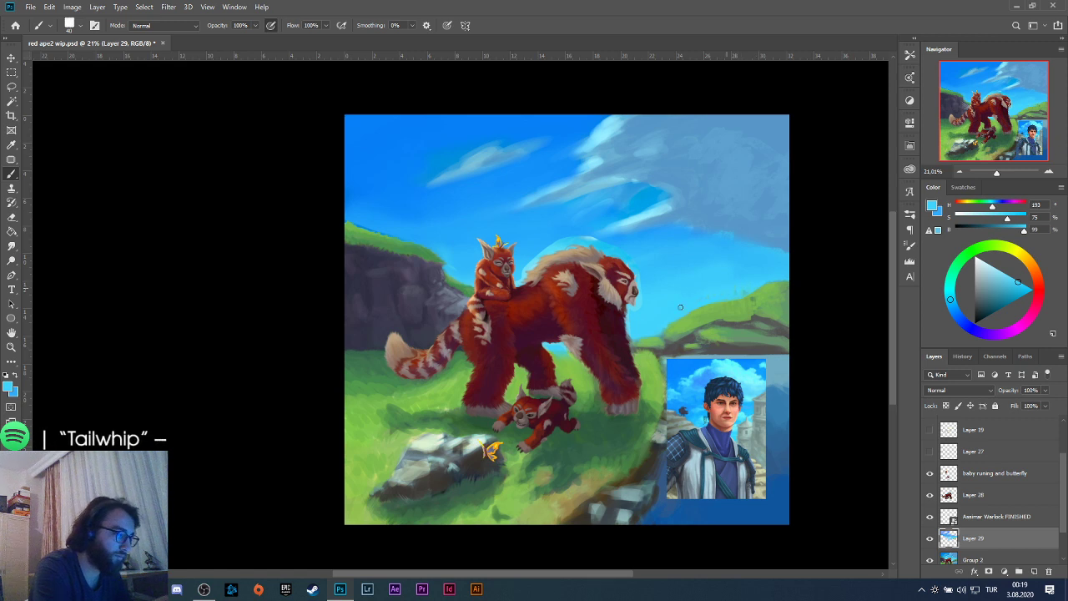
left_click(743, 299, "alt")
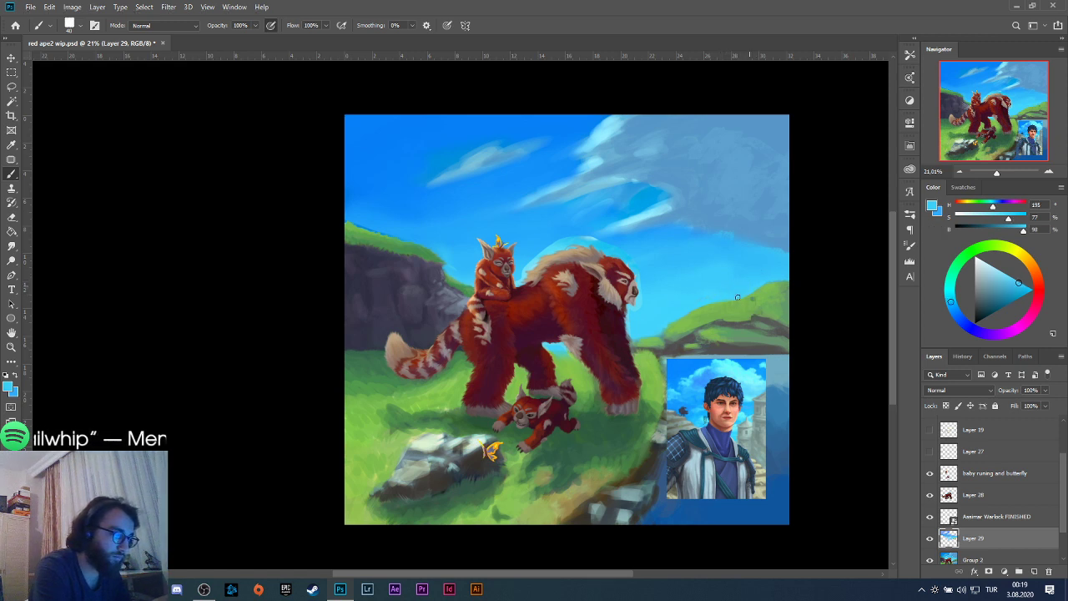
left_click(711, 295, "alt")
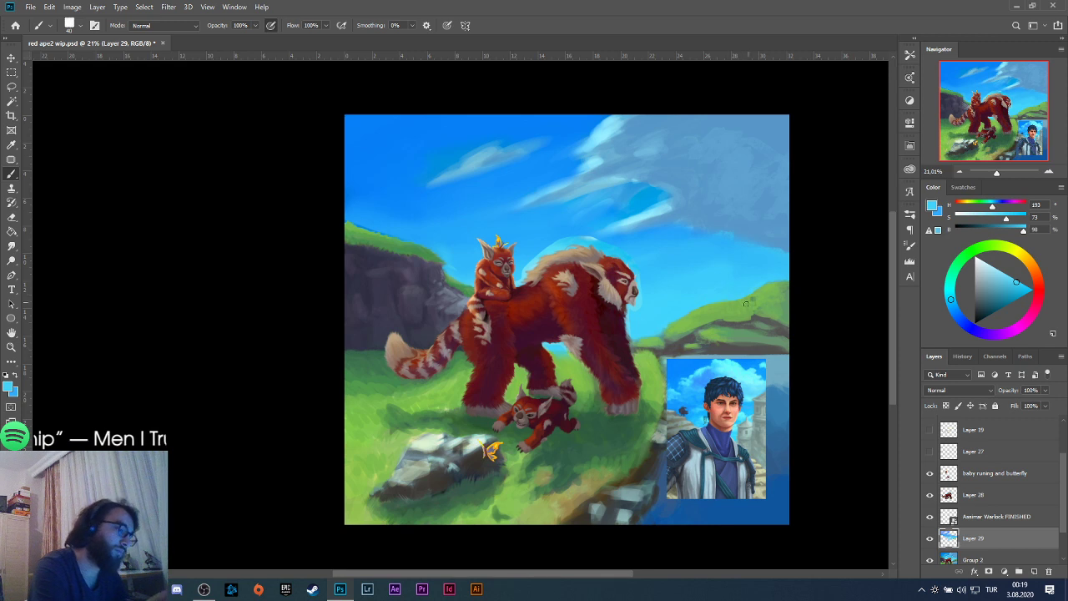
Blend the distant hill's slope and ledges with mid, dark, muted and light greens sampled from the meadow and hill.
left_click(714, 317, "alt")
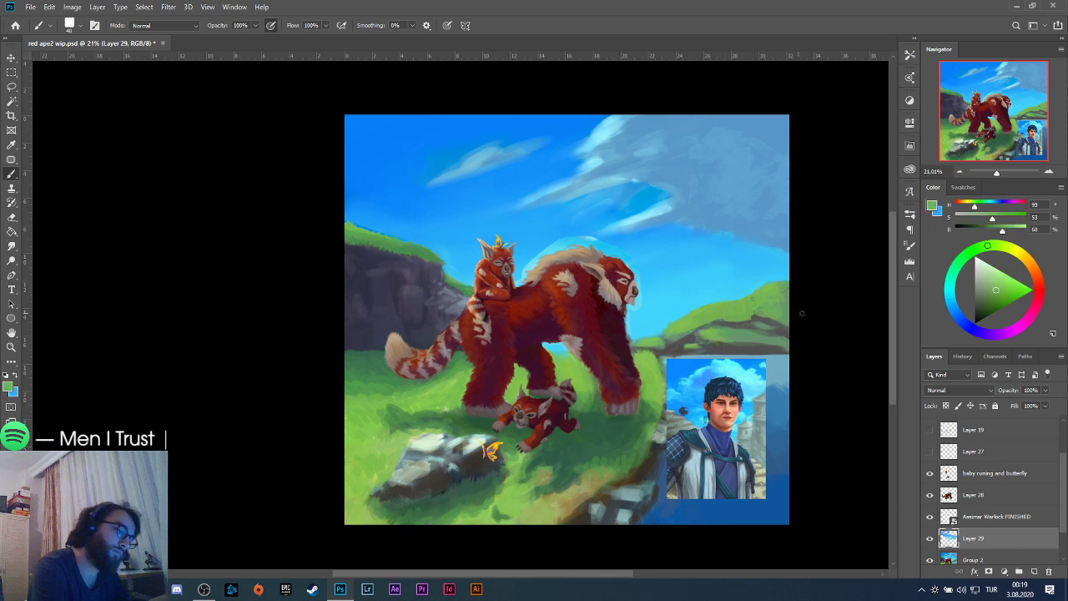
left_click(580, 439, "alt")
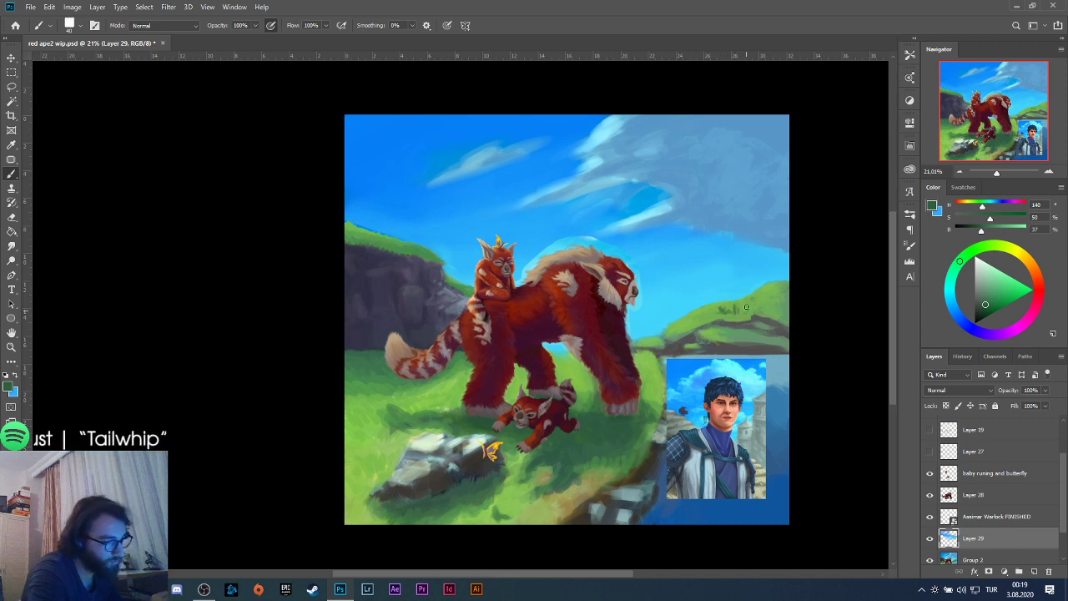
left_click(719, 308, "alt")
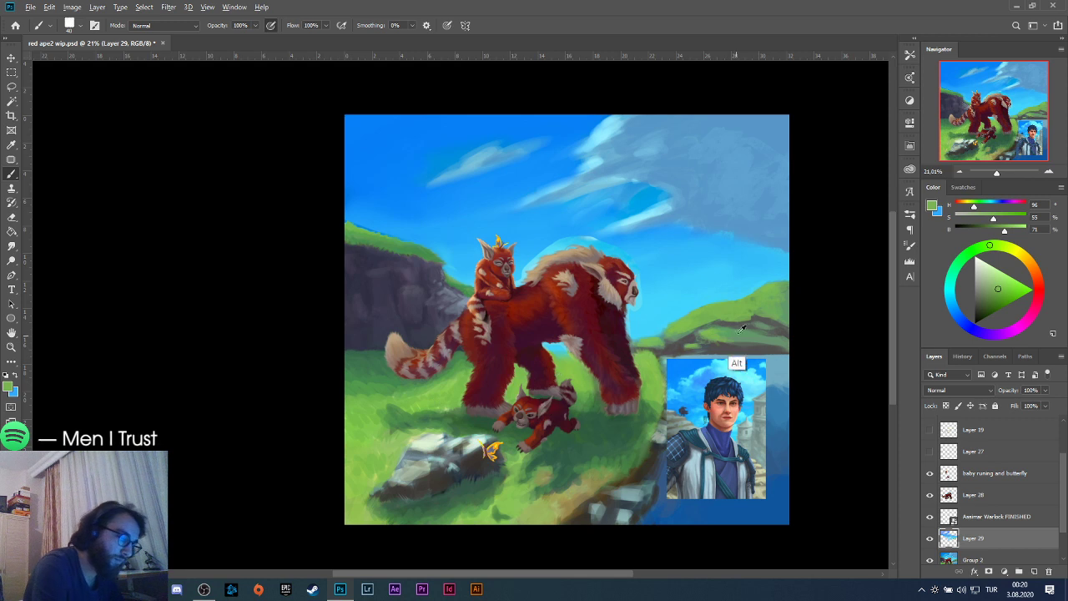
left_click(740, 332, "alt")
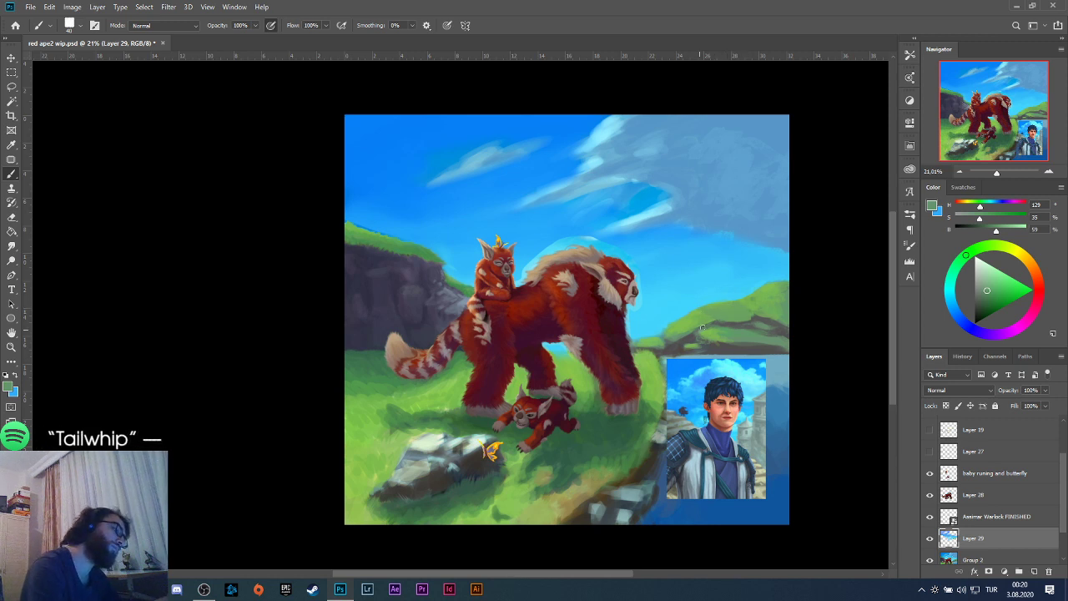
left_click(686, 345, "alt")
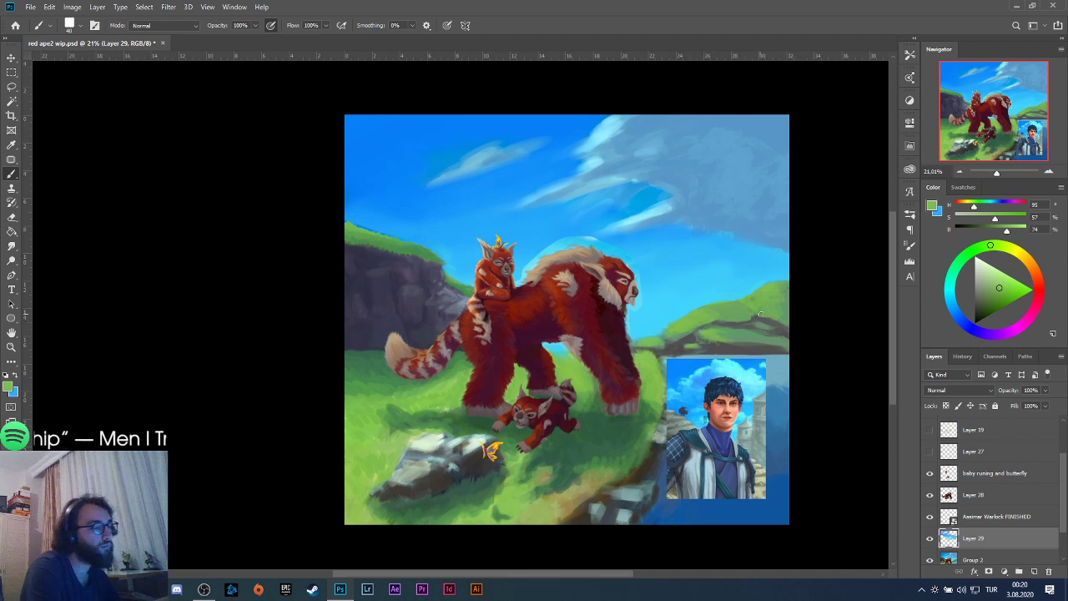
Refine the distant hill's slope and ledges with sampled light and mid greens and a dark grey ledge tone.
left_click(739, 305, "alt")
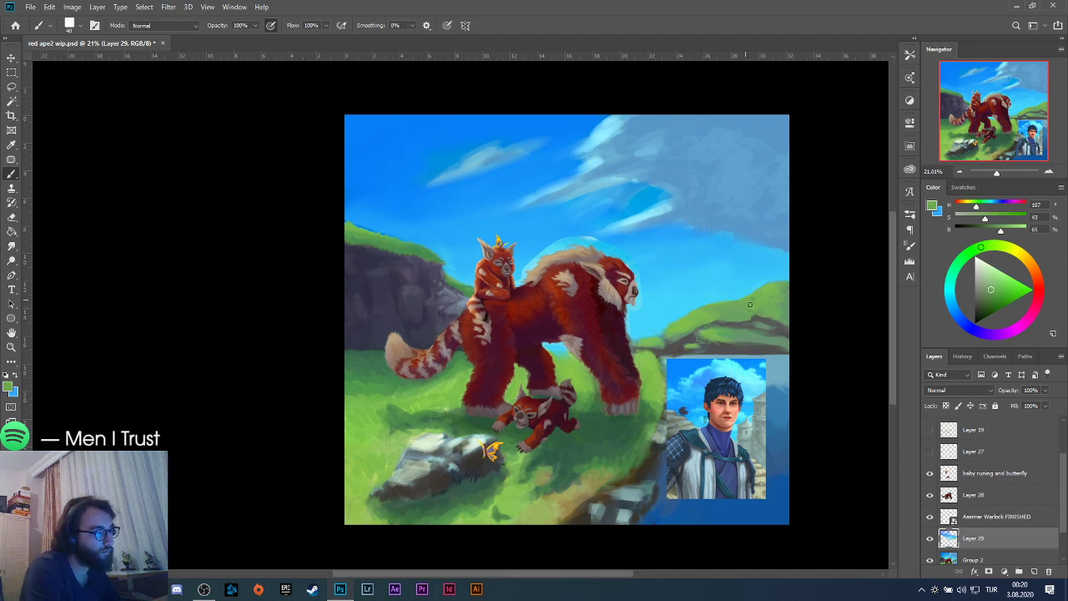
left_click(756, 324, "alt")
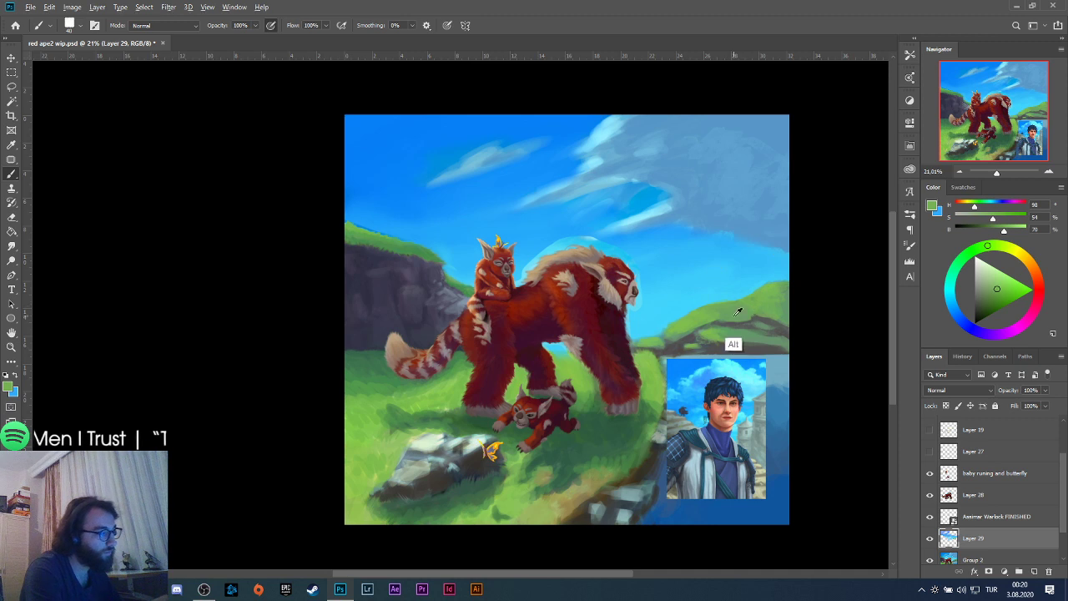
left_click(761, 314, "alt")
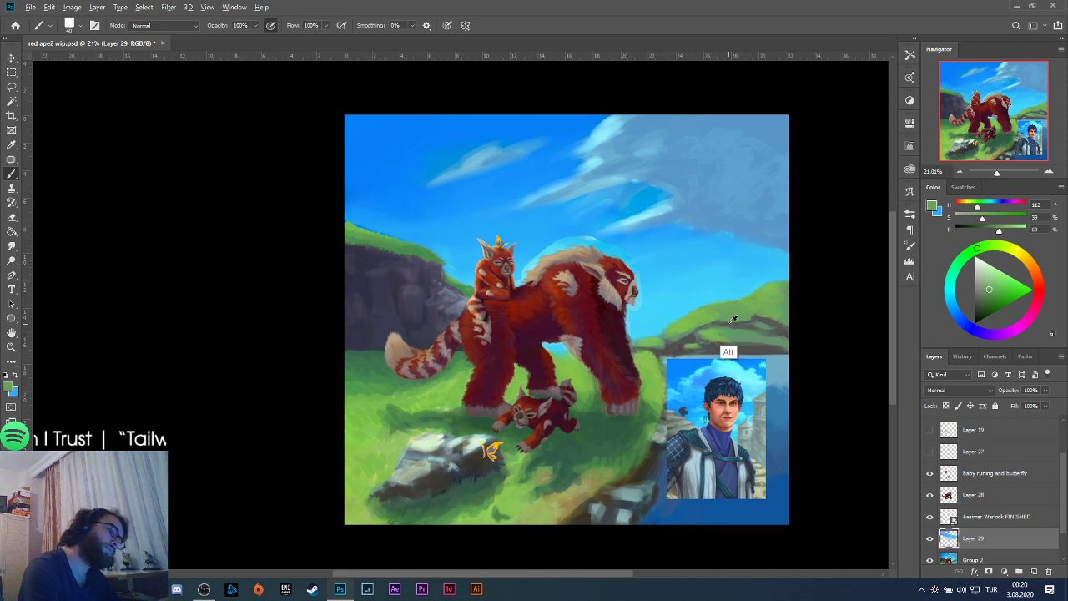
left_click(728, 323, "alt")
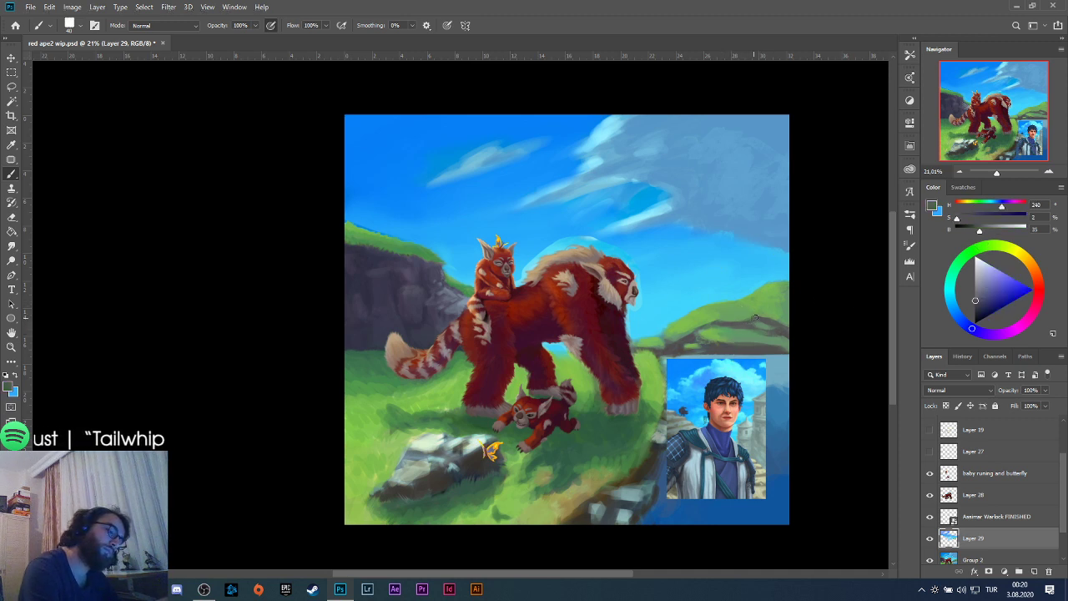
left_click(701, 321, "alt")
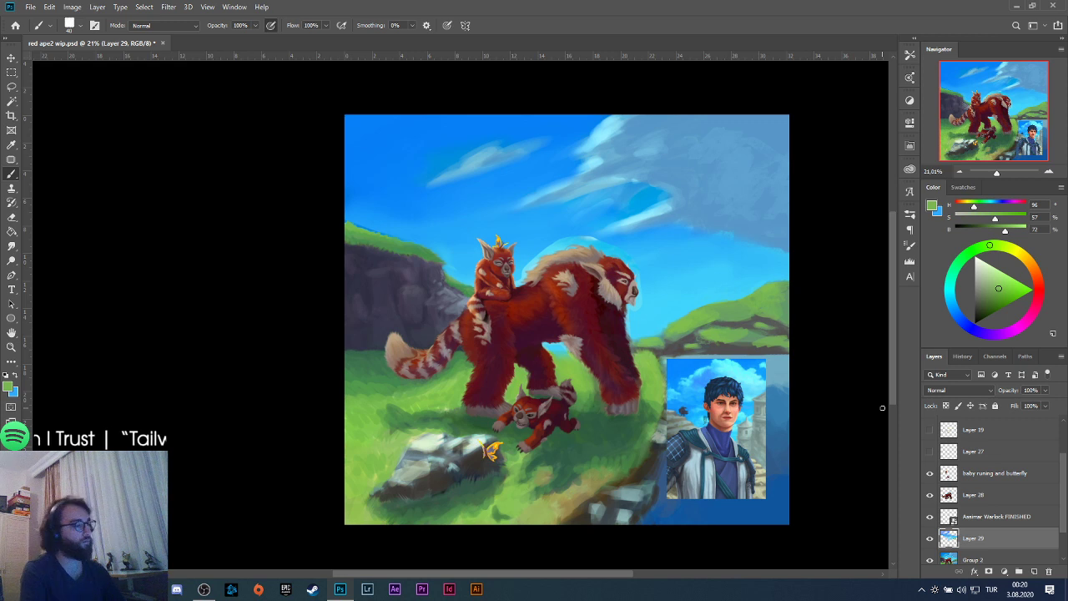
Compare the painting with and without Layer 29 to judge the repainted sky and distant hill.
left_click(929, 538)
left_click(929, 538)
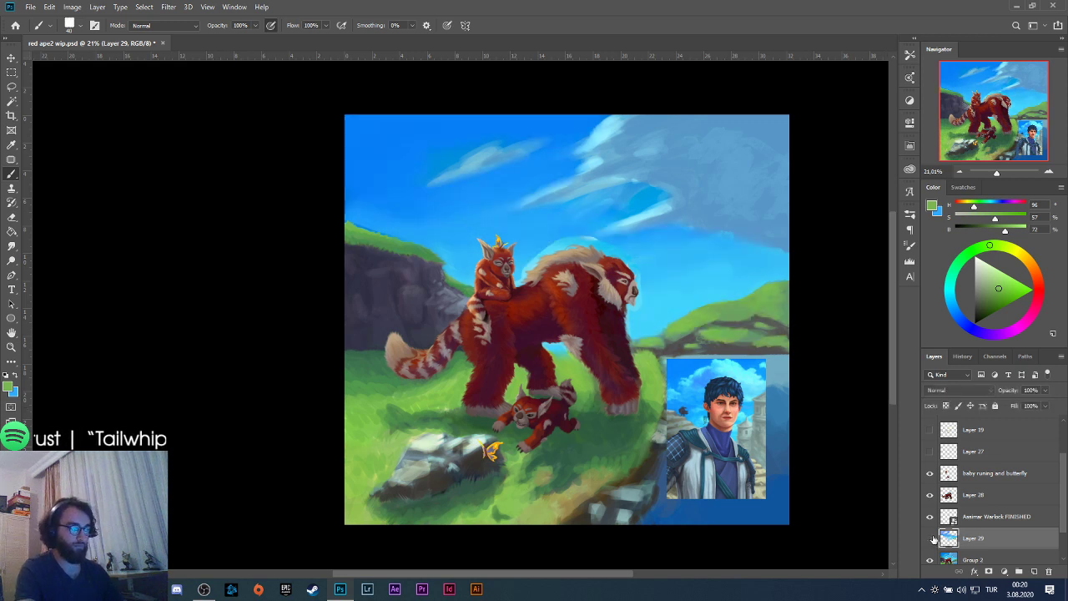
left_click(929, 538)
left_click(930, 538)
left_click(930, 538)
left_click(931, 538)
left_click(930, 538)
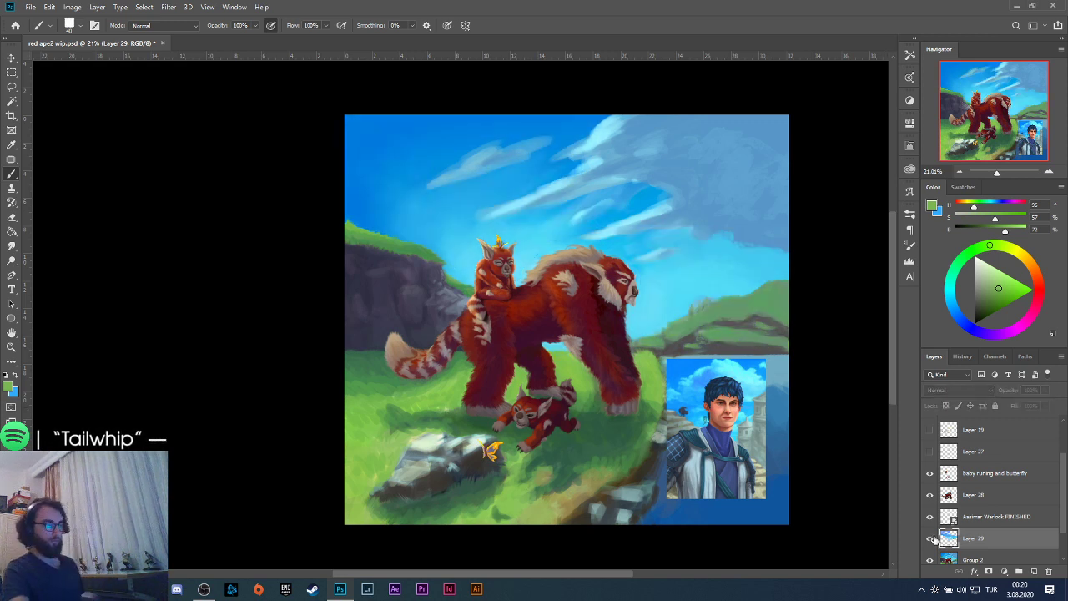
left_click(930, 538)
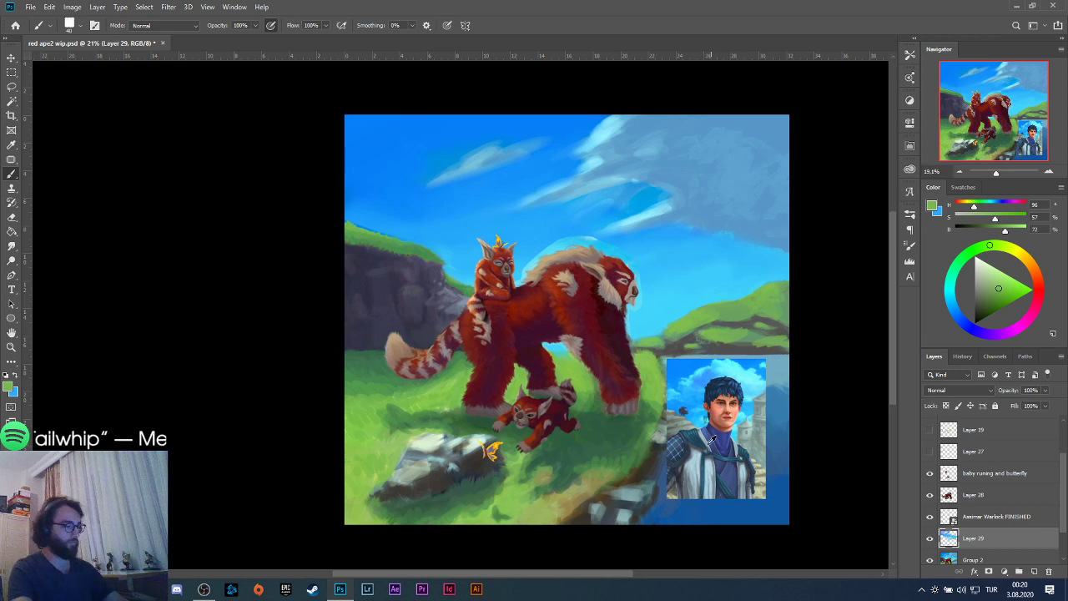
Hide the Aasimar Warlock reference and compare the whole painting with and without Layer 29.
scroll(706, 440, "down", 2)
left_click(929, 517)
left_click(930, 538)
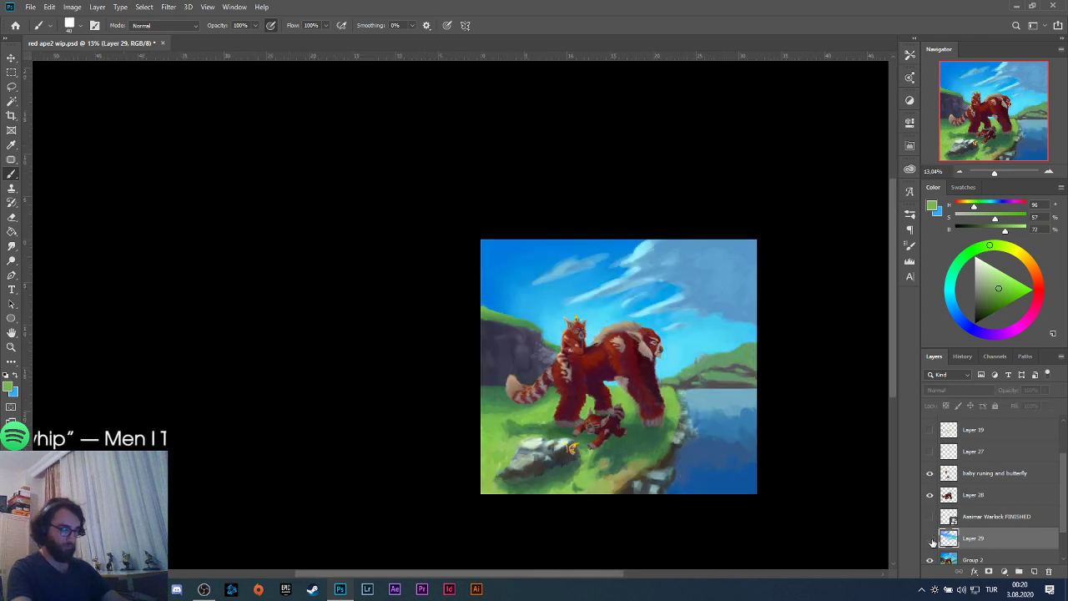
left_click(930, 538)
left_click(930, 538)
left_click(930, 538)
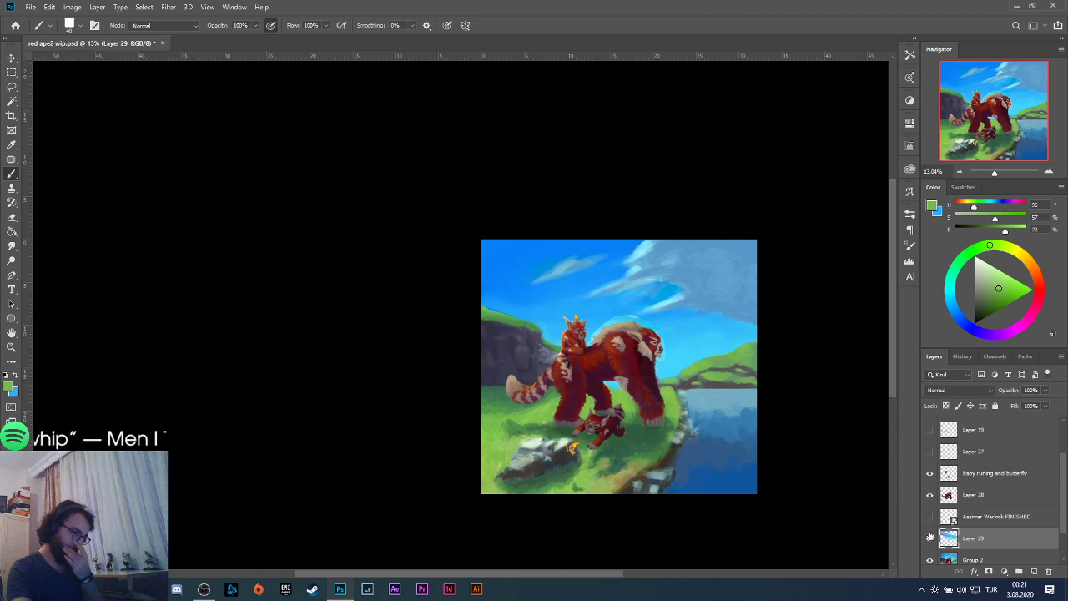
left_click(930, 537)
left_click(930, 537)
left_click(930, 537)
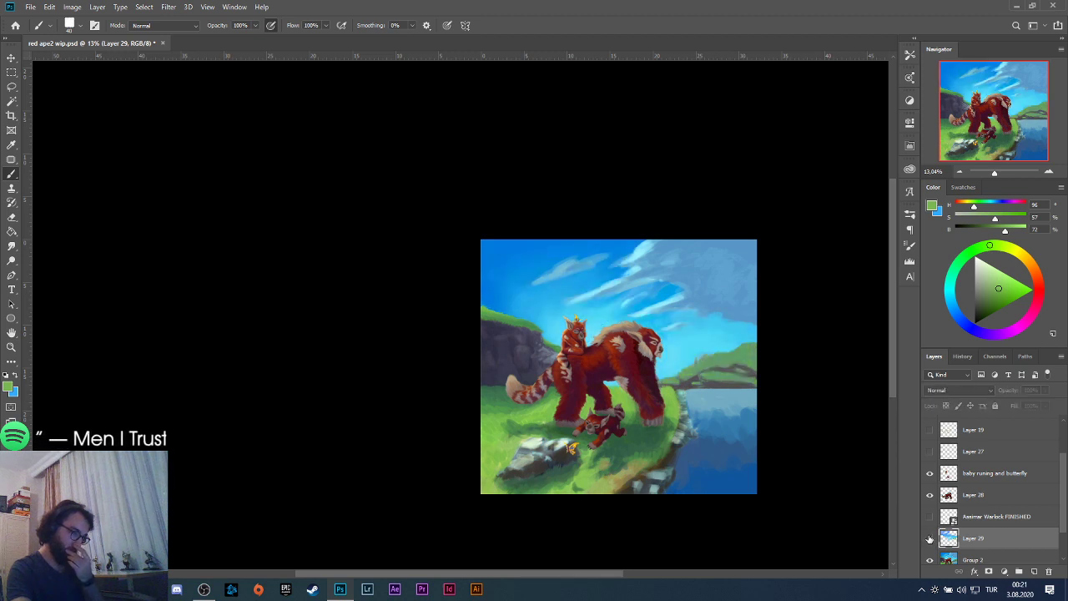
left_click(930, 537)
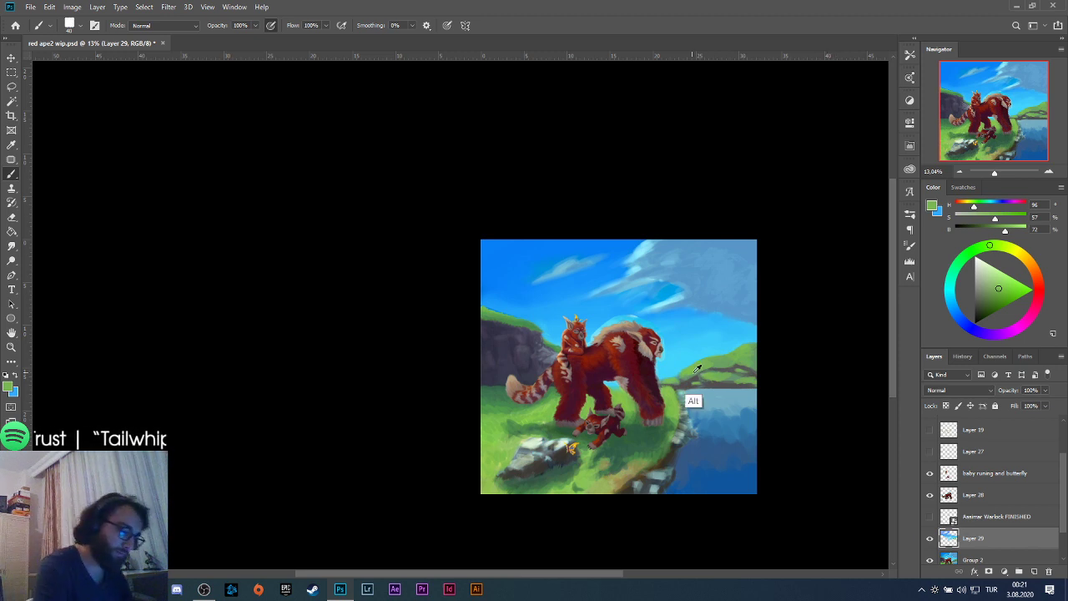
Paint highlights on the distant hill in light yellow-green with hue 75, saturation 54 and brightness 91.
left_click(1006, 244)
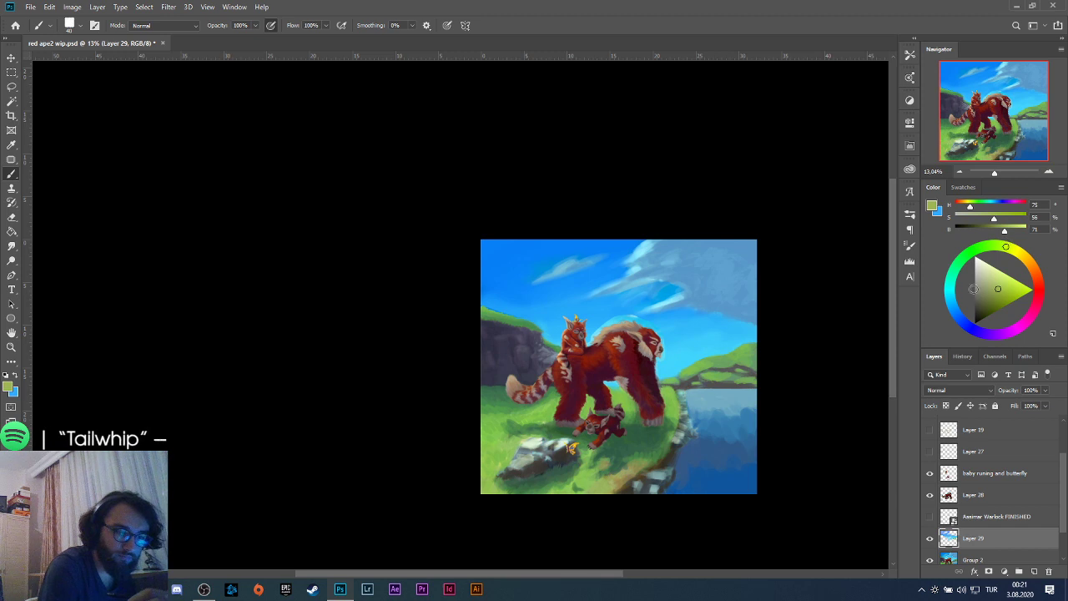
left_click(1002, 278)
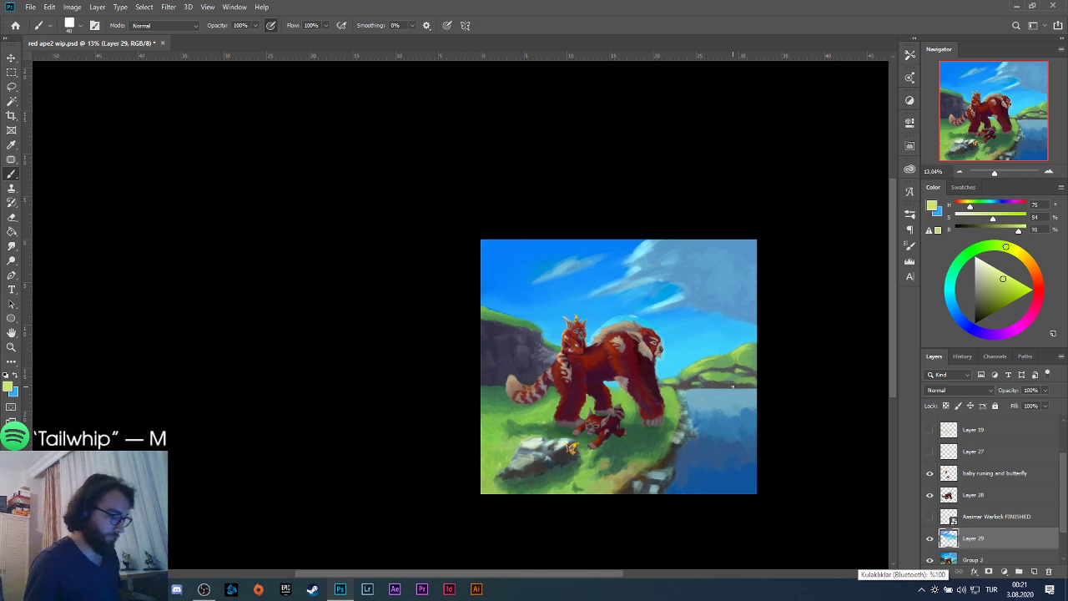
Paint haze along the distant hill's base with a 139 px square brush, using light blue sampled from the water and desaturated to 21%.
left_click(80, 26)
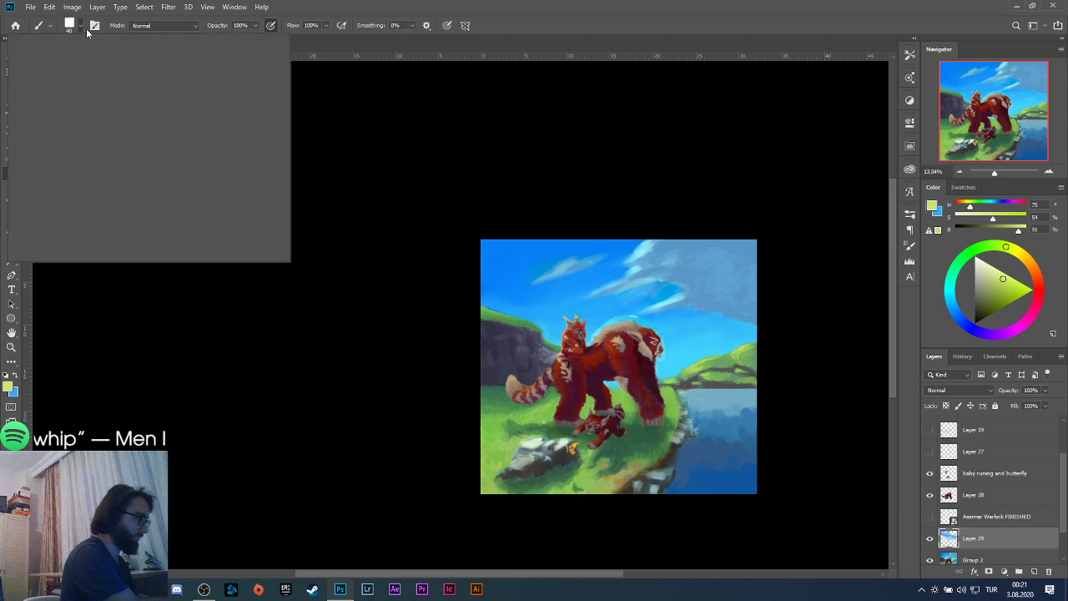
left_click_drag(89, 63, 84, 62)
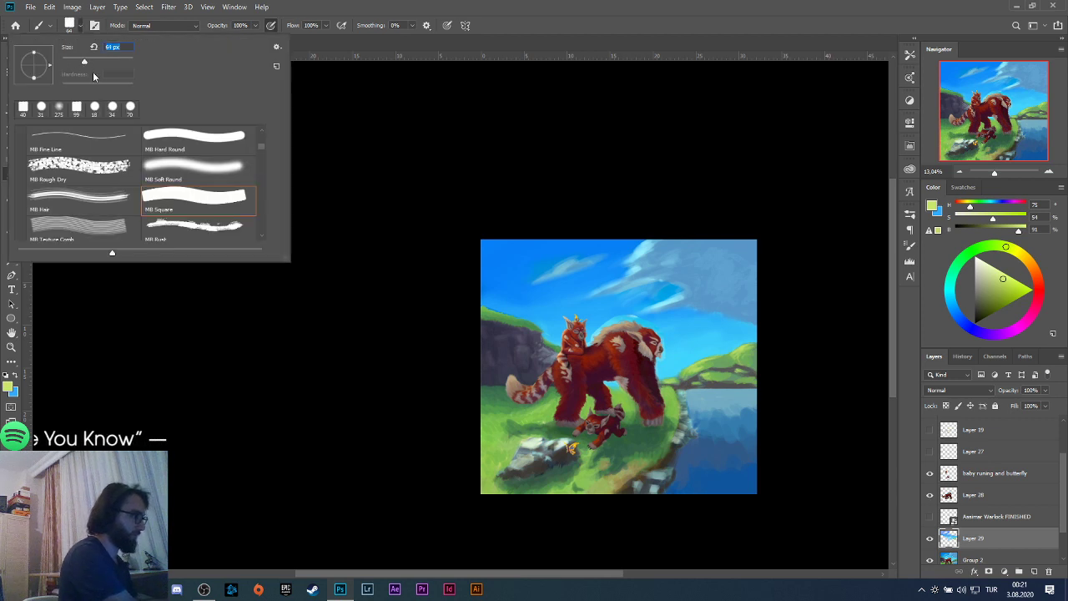
left_click(724, 403, "alt")
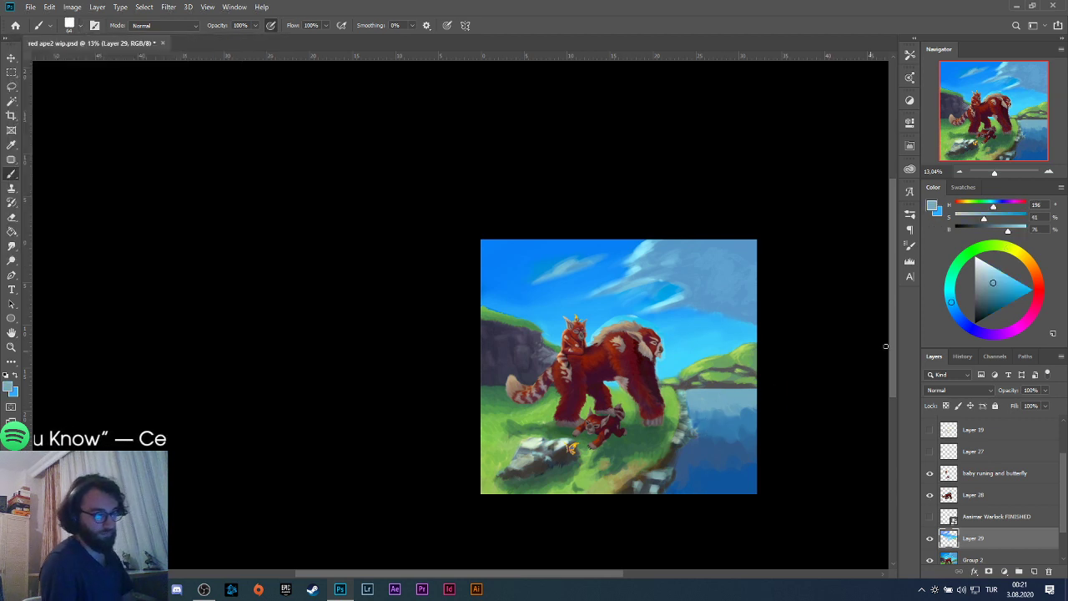
left_click_drag(992, 284, 985, 276)
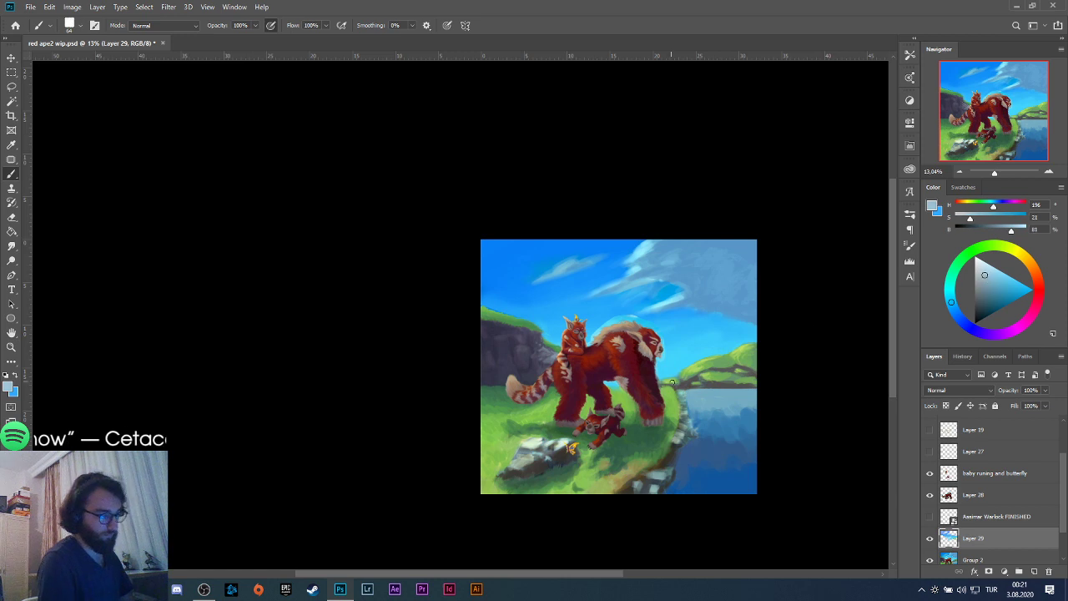
left_click(83, 34)
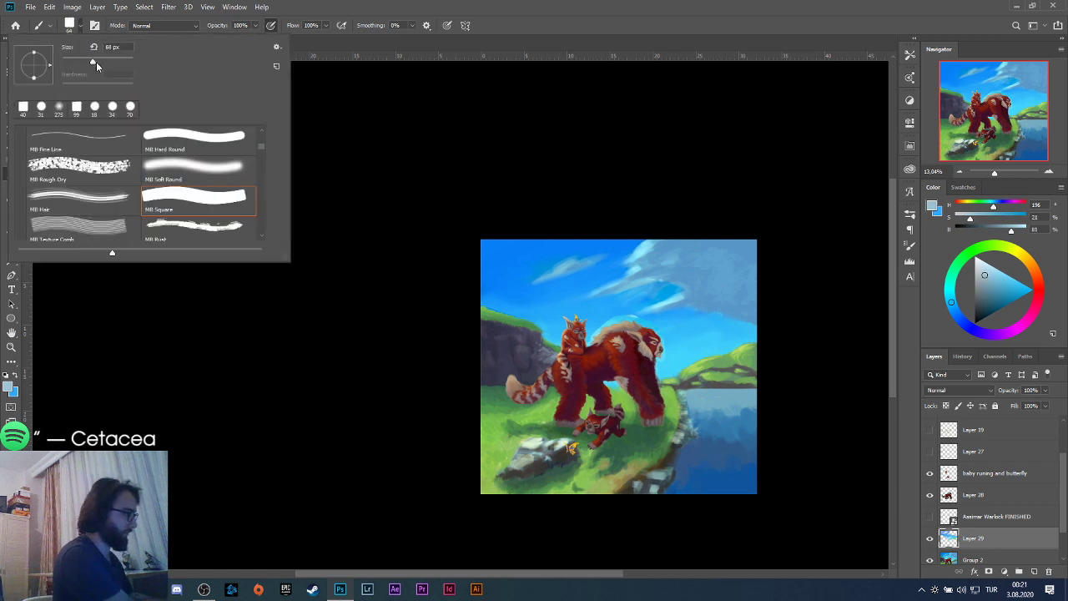
left_click_drag(89, 64, 104, 62)
left_click(669, 384)
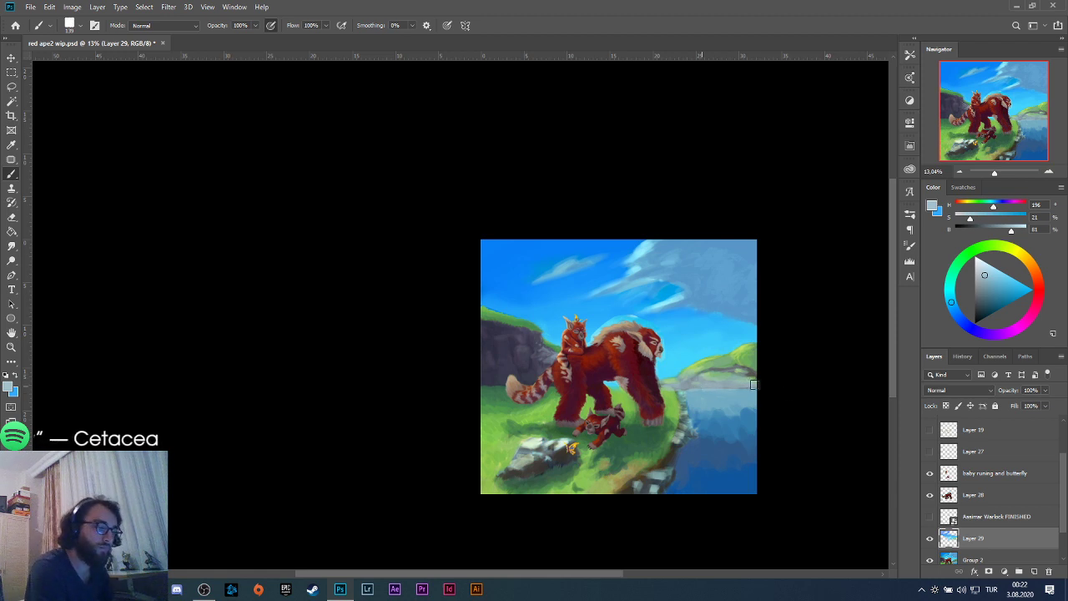
Paint horizontal white highlights on the water below the distant hill, undoing the first trial strokes.
left_click(963, 293)
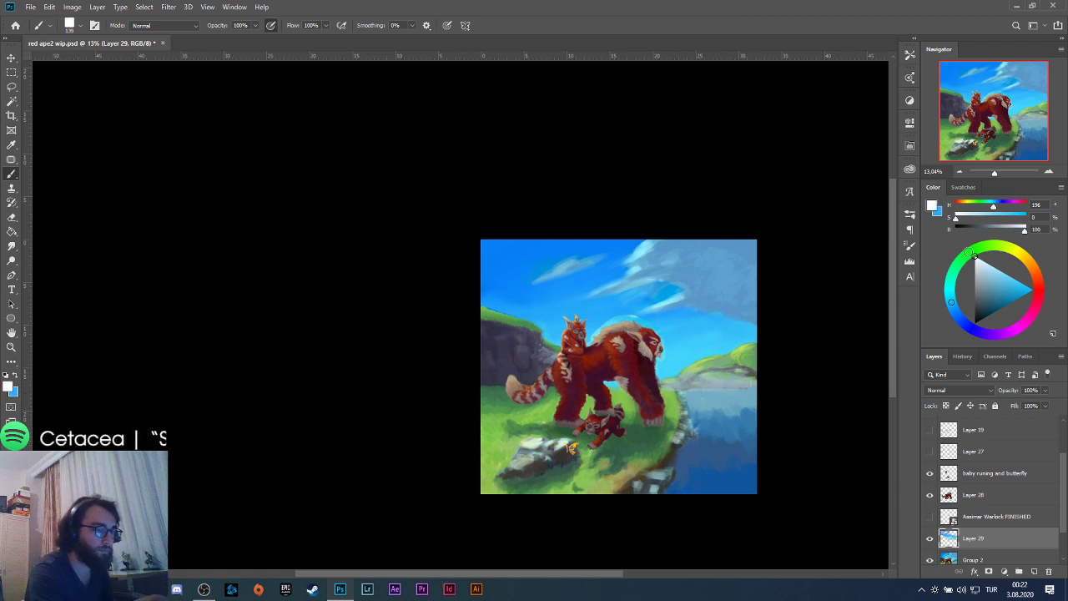
left_click_drag(689, 391, 763, 389)
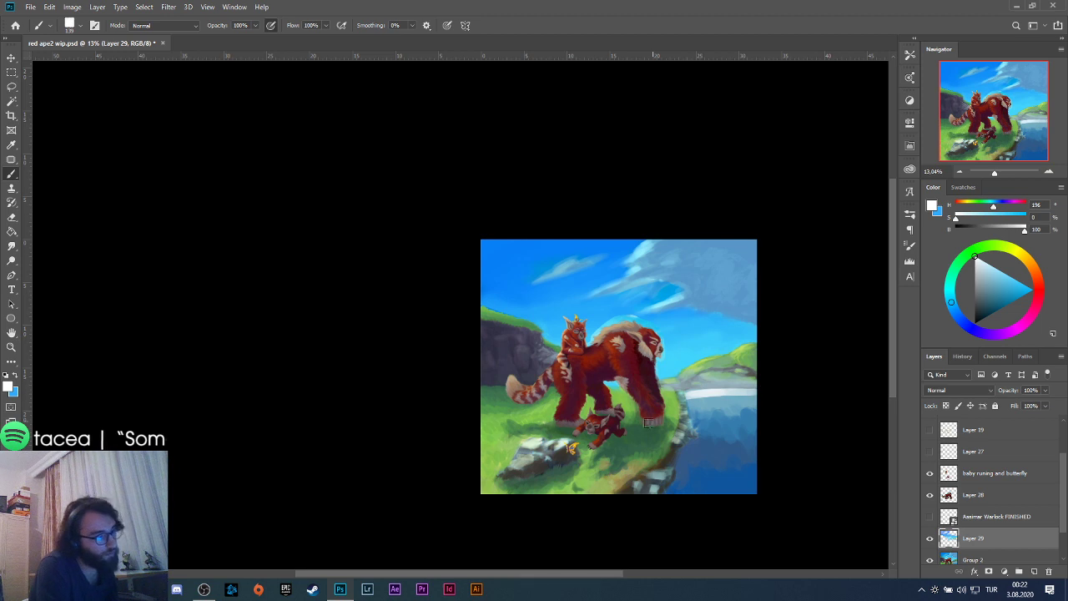
key("ctrl+z")
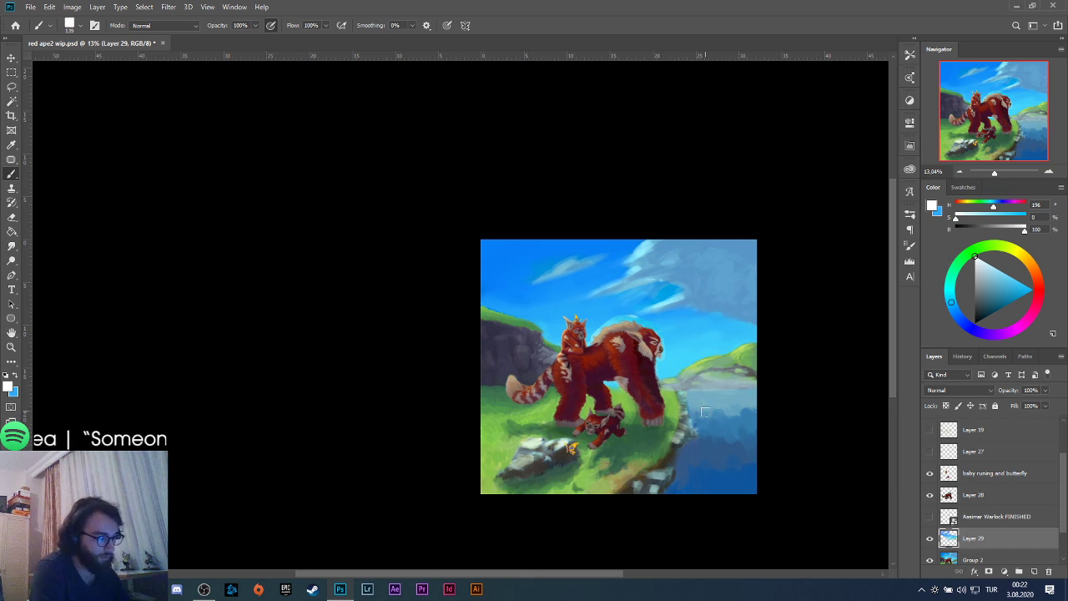
key("ctrl+shift+z")
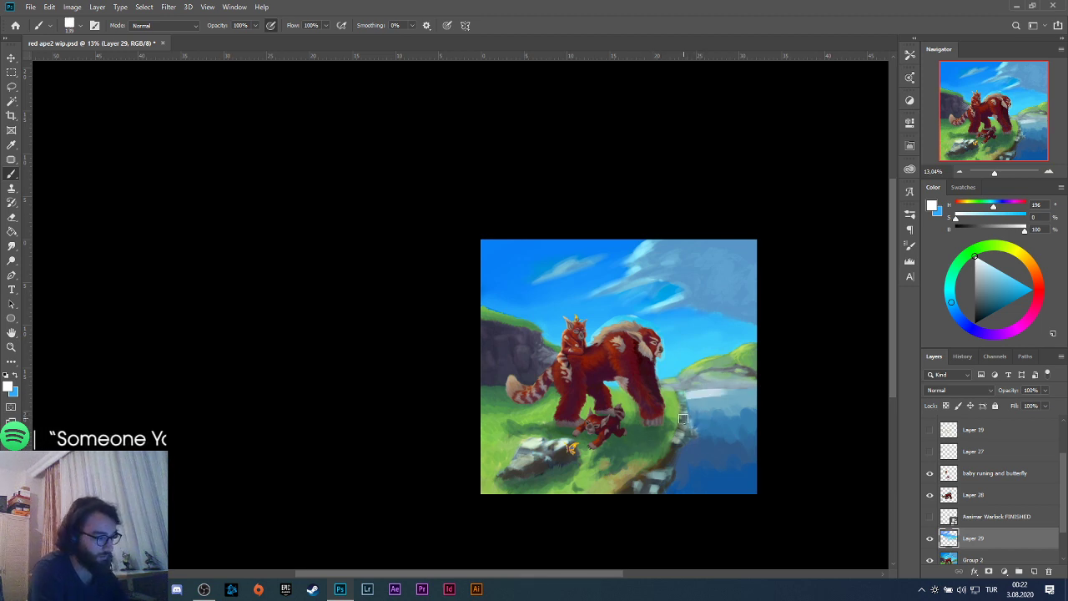
key("ctrl+z")
left_click_drag(691, 389, 738, 387)
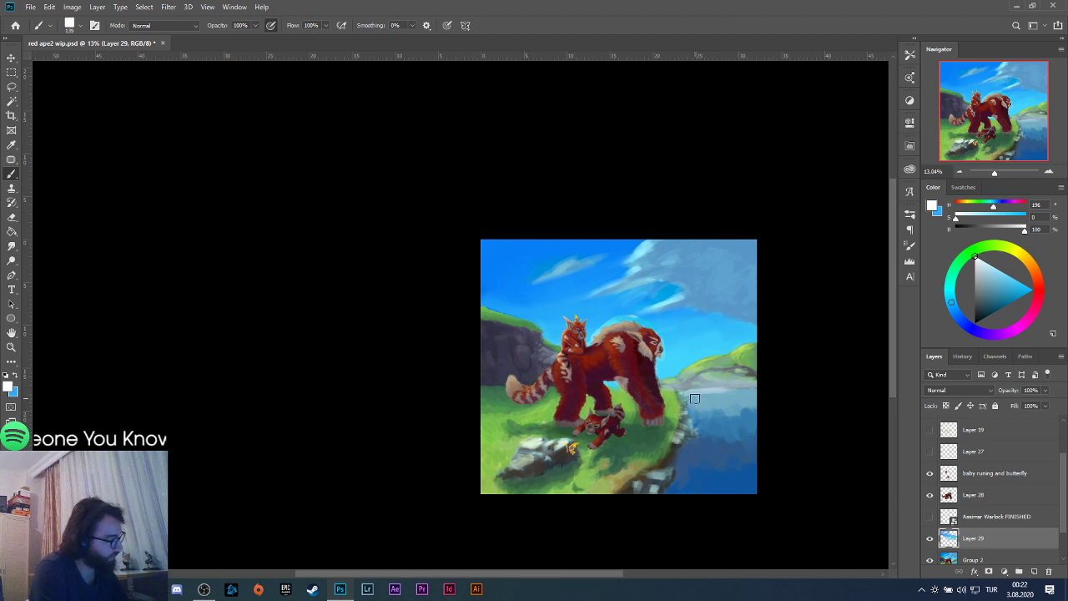
mouse_move(694, 392)
left_mouse_down()
mouse_move(752, 388)
mouse_move(719, 392)
mouse_move(741, 390)
mouse_move(726, 401)
mouse_move(744, 407)
mouse_move(739, 424)
mouse_move(718, 423)
mouse_move(762, 437)
mouse_move(740, 424)
mouse_move(738, 401)
mouse_move(740, 421)
mouse_move(679, 399)
mouse_move(751, 388)
mouse_move(697, 394)
mouse_move(727, 396)
left_mouse_up()
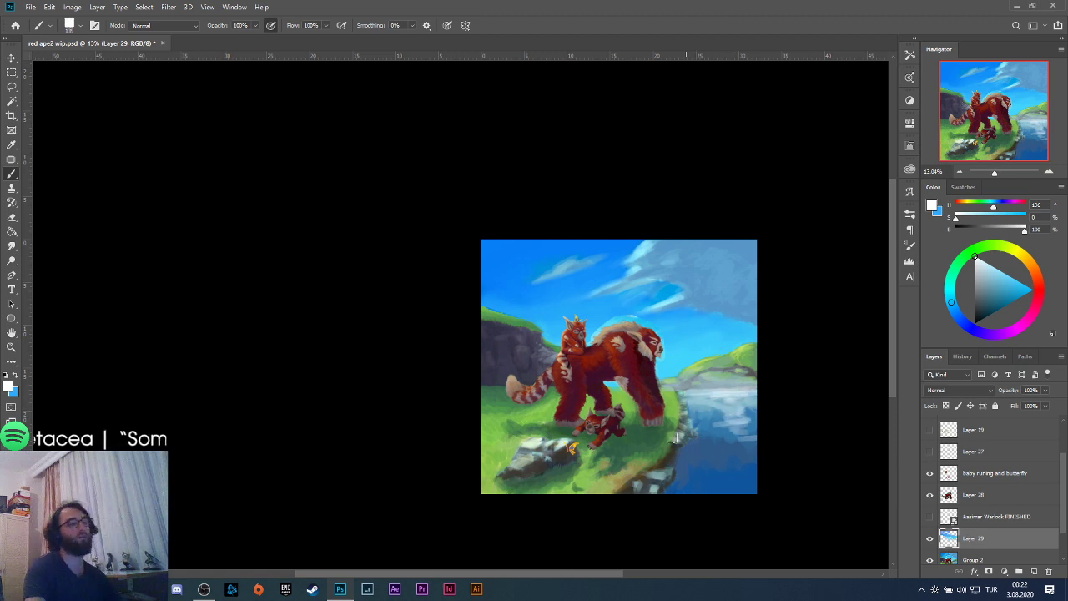
Examine the distant hill's haze and the water highlights both close up and within the whole painting.
scroll(675, 437, "right", 5)
scroll(599, 356, "left", 1)
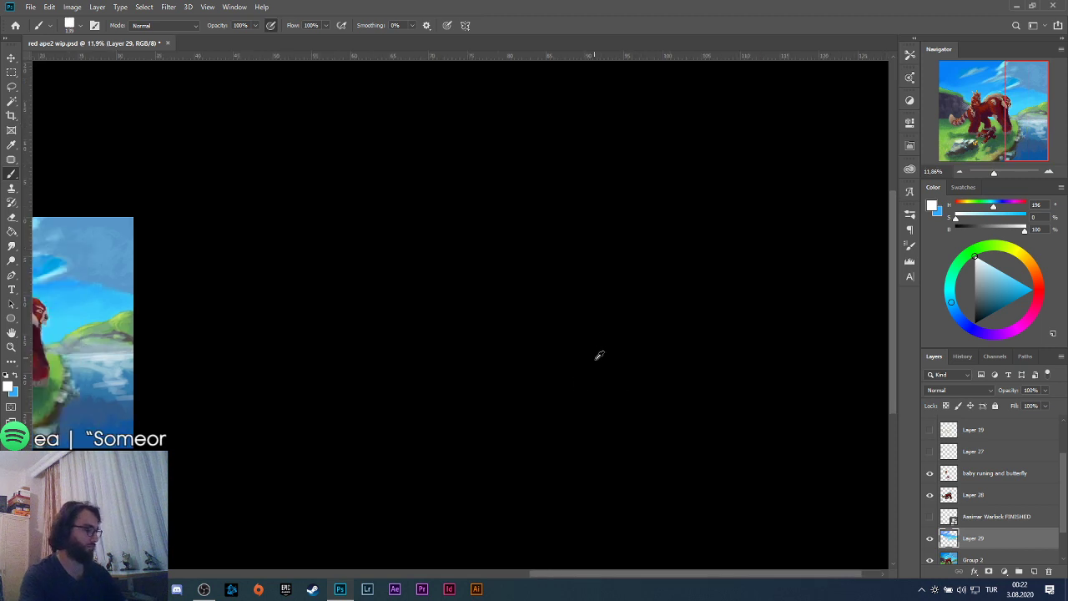
scroll(598, 355, "down", 3)
scroll(417, 349, "up", 5)
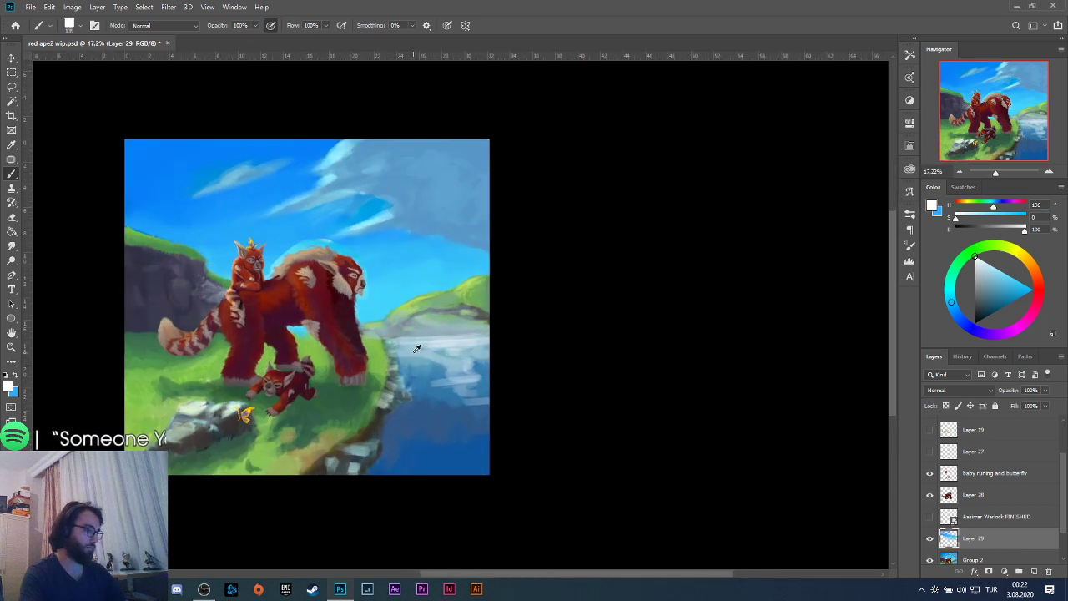
scroll(417, 348, "up", 2)
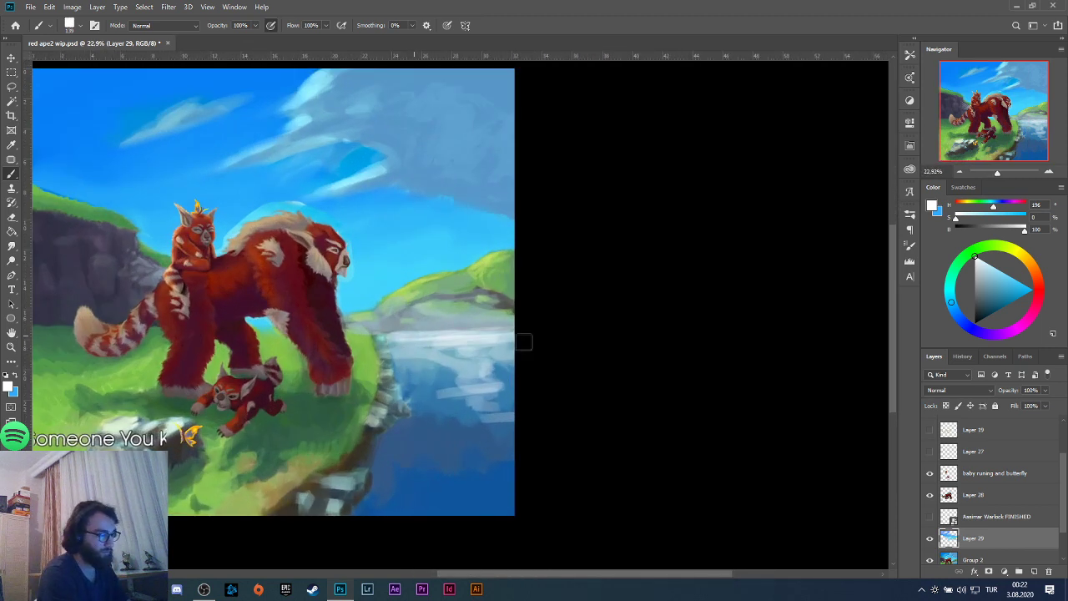
scroll(562, 453, "down", 1)
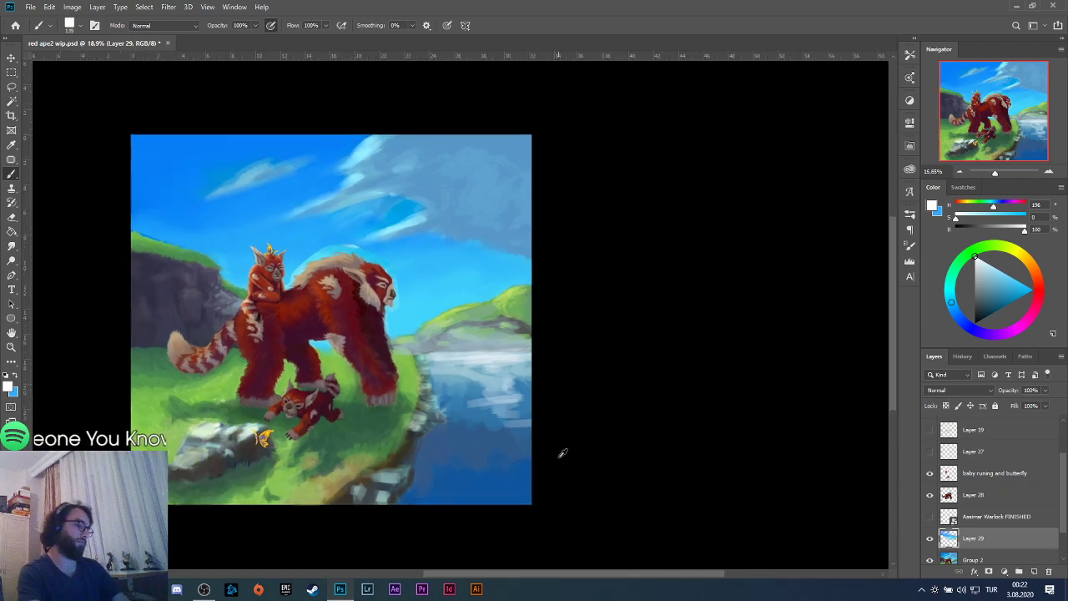
scroll(562, 453, "down", 1)
scroll(538, 399, "up", 3)
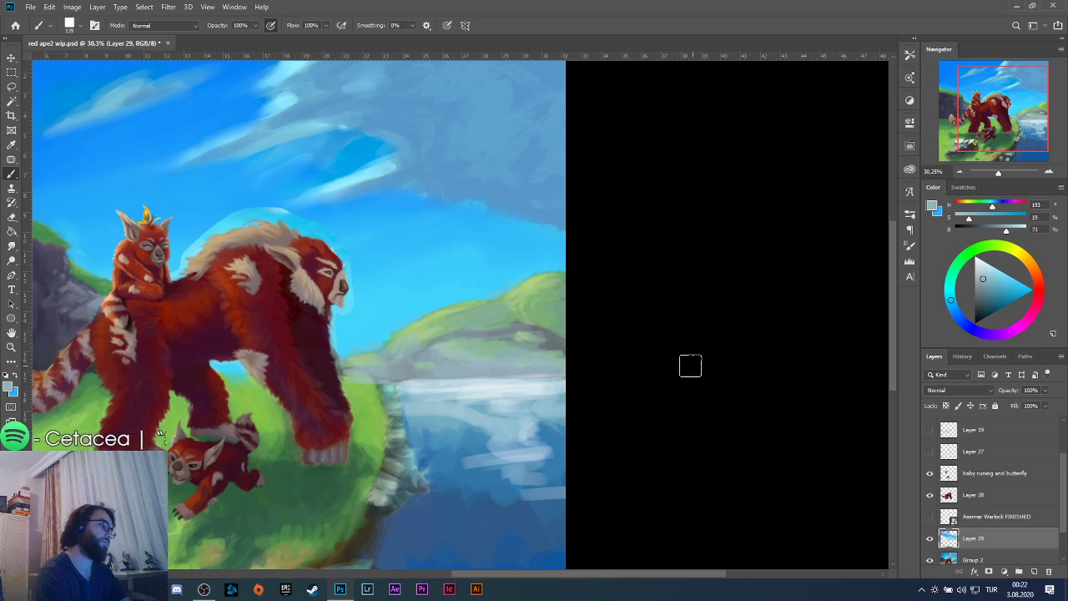
scroll(507, 352, "down", 5)
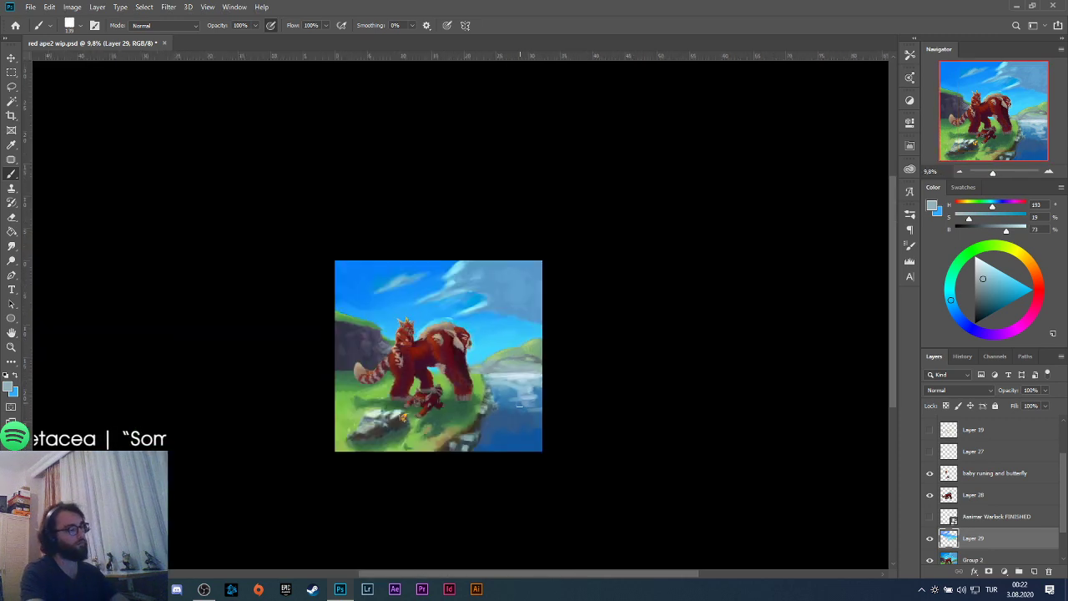
Brush sampled pale blue mist over the distant hill and repaint its slope beside the ape with cyan sampled from the sky.
scroll(508, 371, "up", 2)
scroll(508, 372, "up", 5)
left_click(476, 409, "alt")
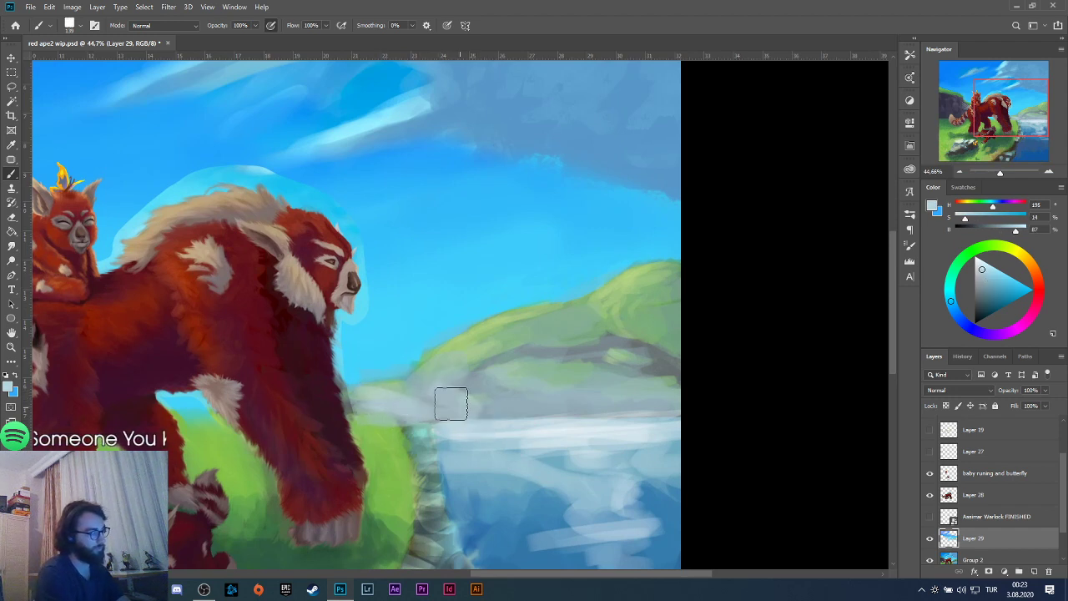
mouse_move(487, 358)
left_mouse_down()
mouse_move(604, 315)
mouse_move(576, 359)
left_mouse_up()
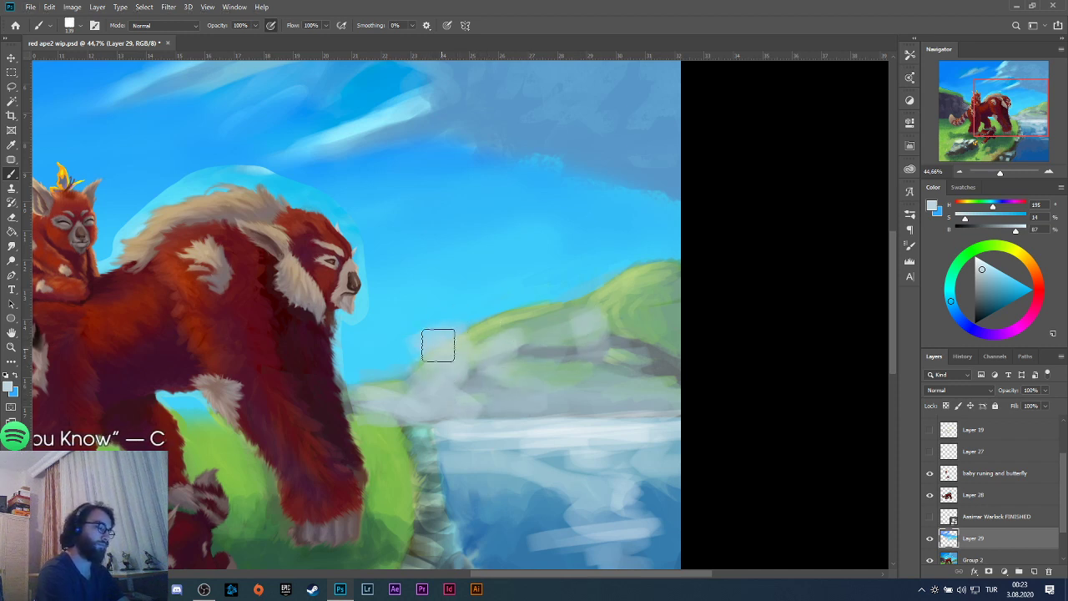
left_click(390, 341, "alt")
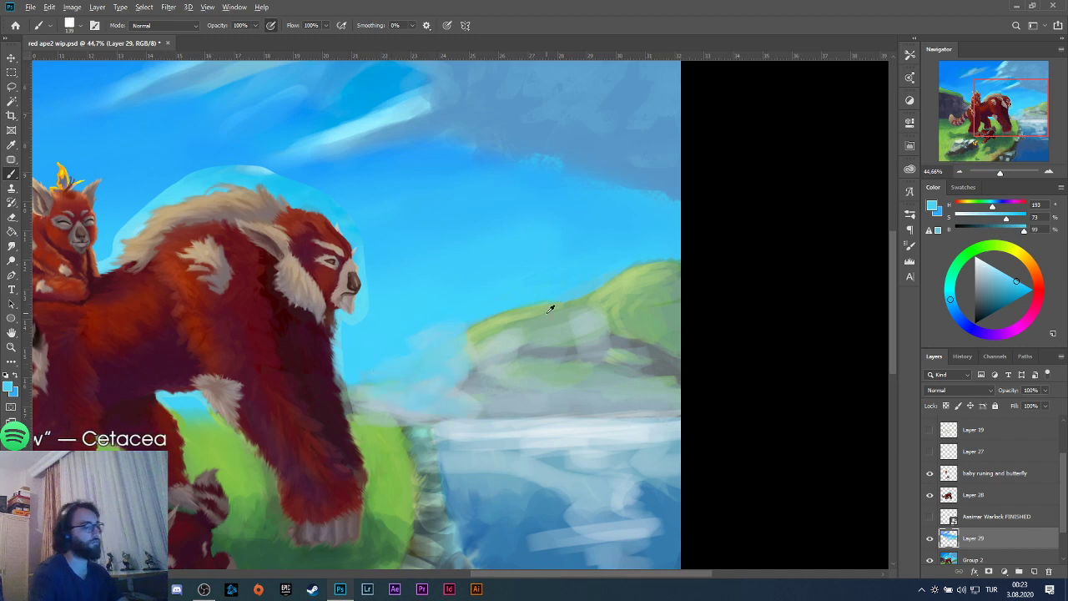
Examine the hill and sky close up and within the whole painting, comparing the image with Layer 29 hidden and shown.
scroll(550, 308, "down", 5)
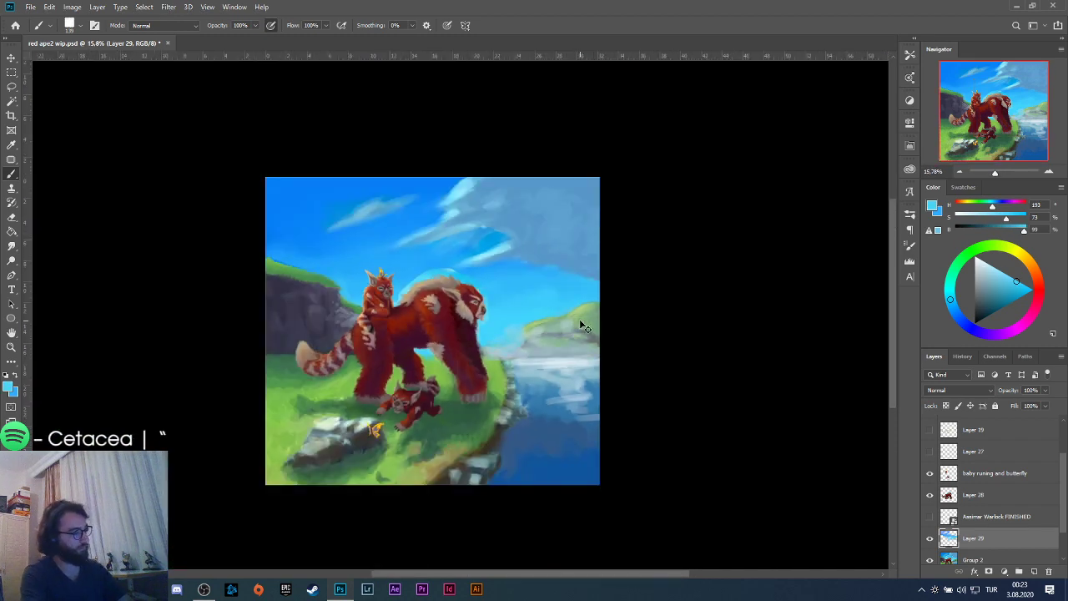
scroll(576, 330, "down", 2)
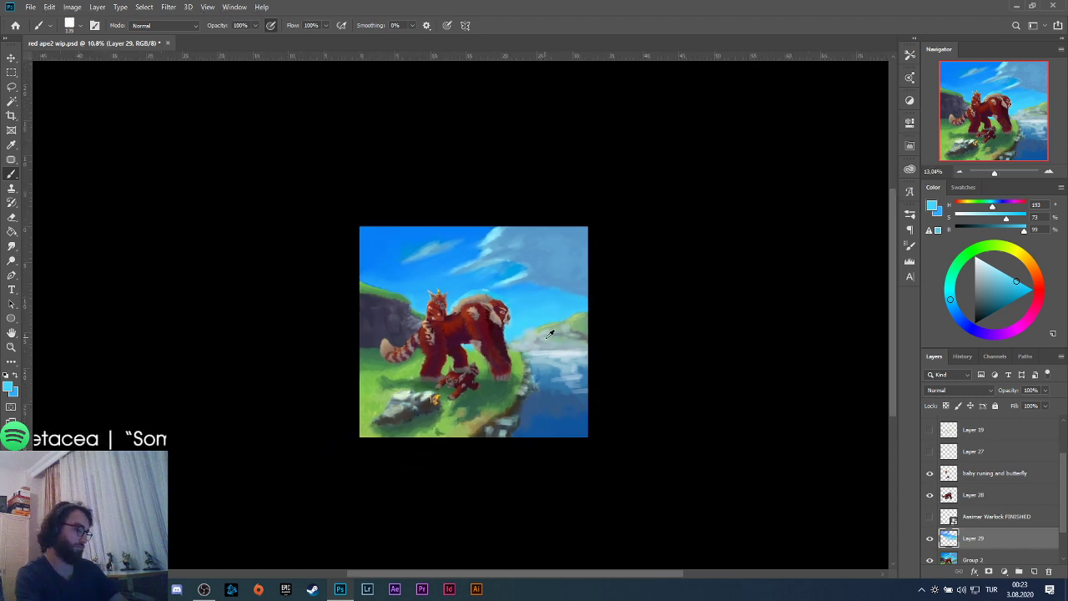
scroll(547, 330, "up", 5)
scroll(517, 317, "up", 2)
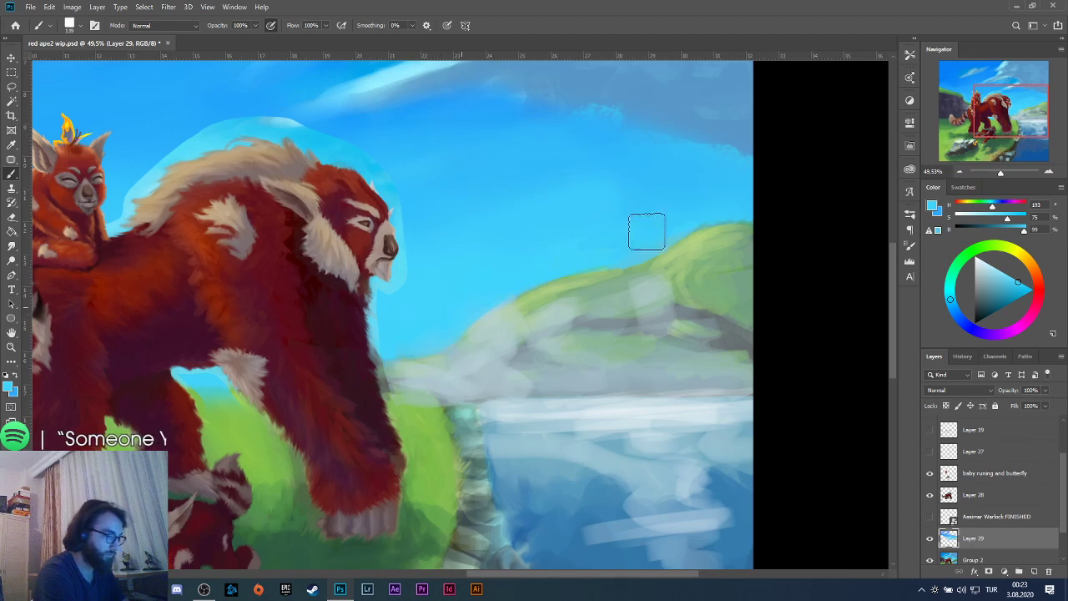
scroll(695, 306, "down", 5)
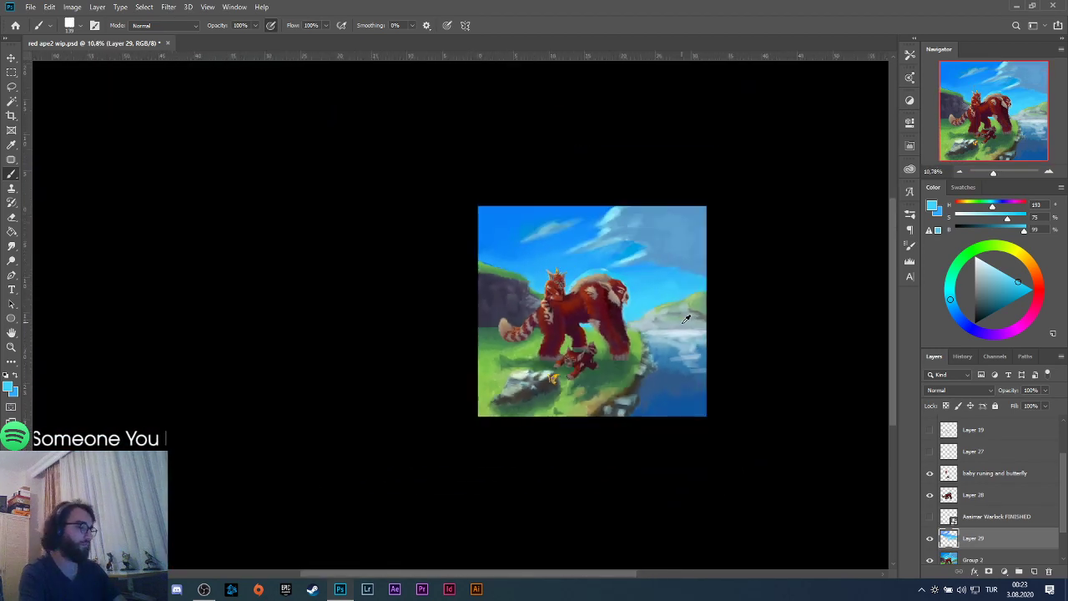
scroll(686, 331, "up", 1)
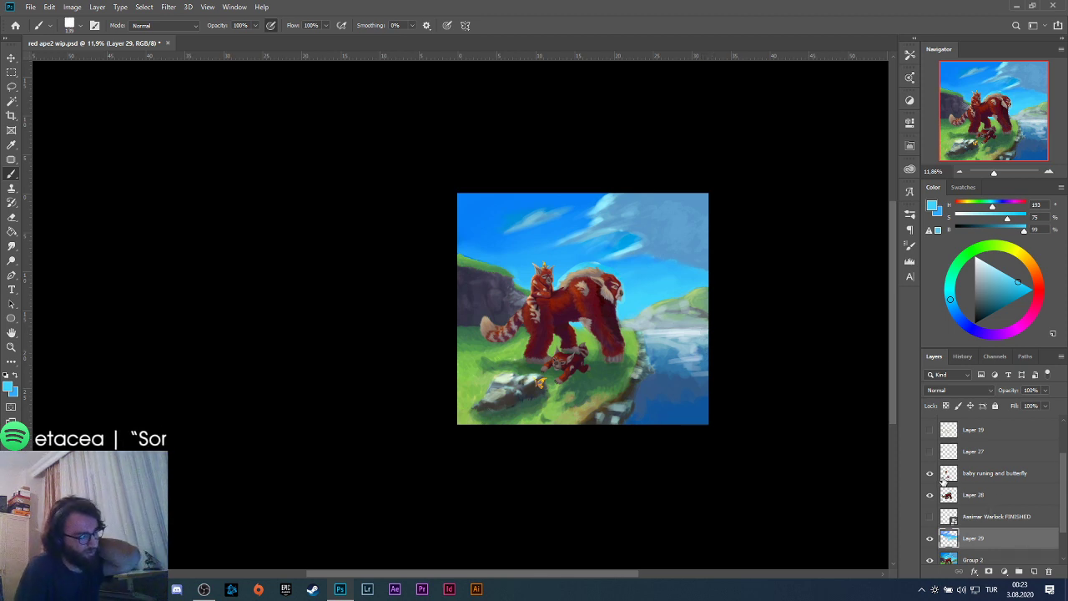
left_click(925, 539)
left_click(926, 539)
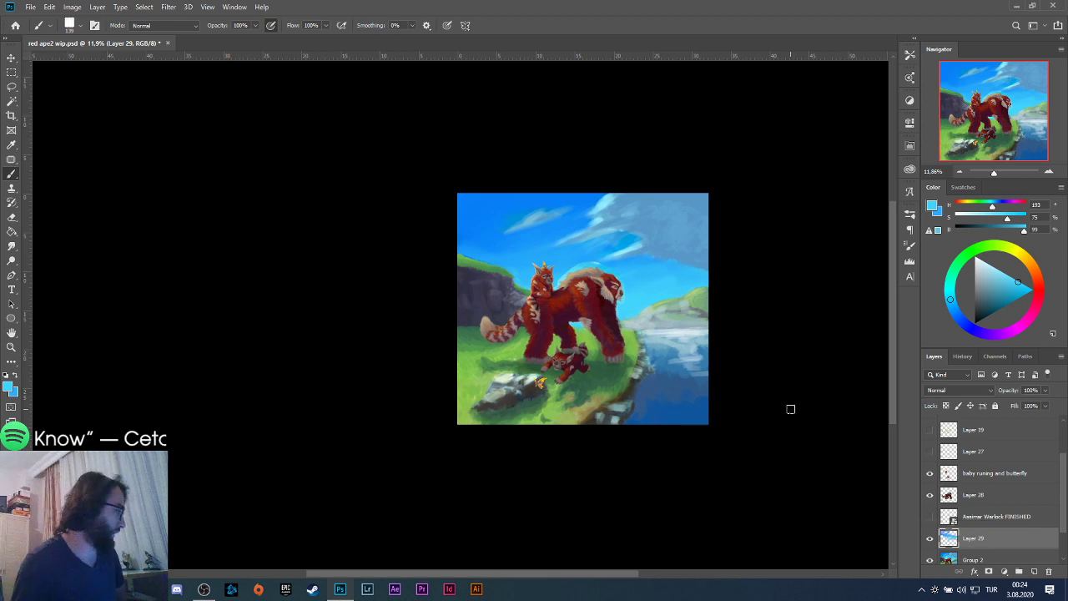
Switch to the OBS streaming window.
left_click(204, 589)
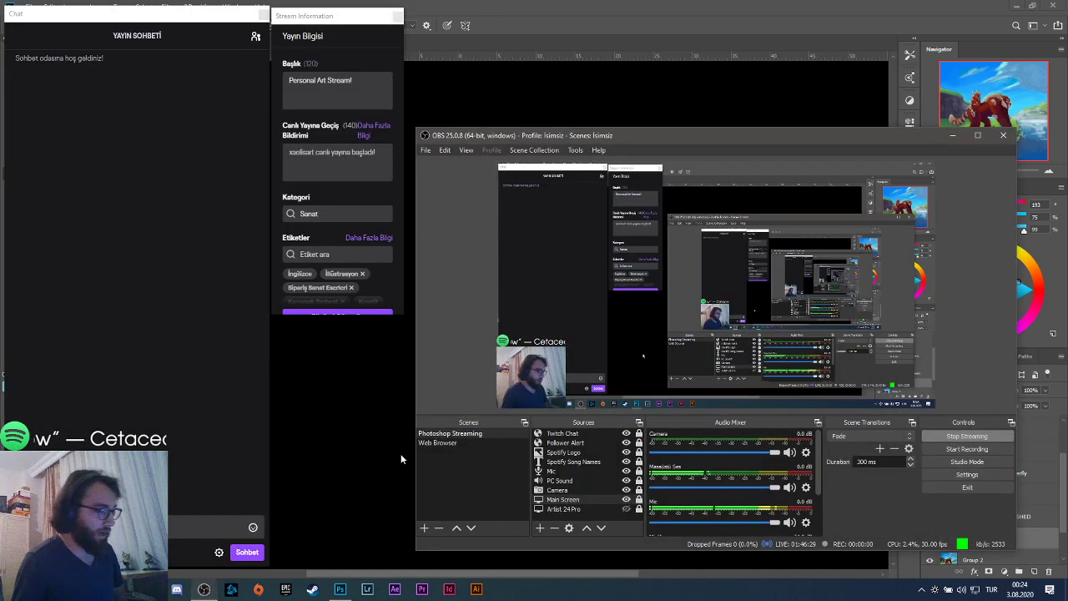